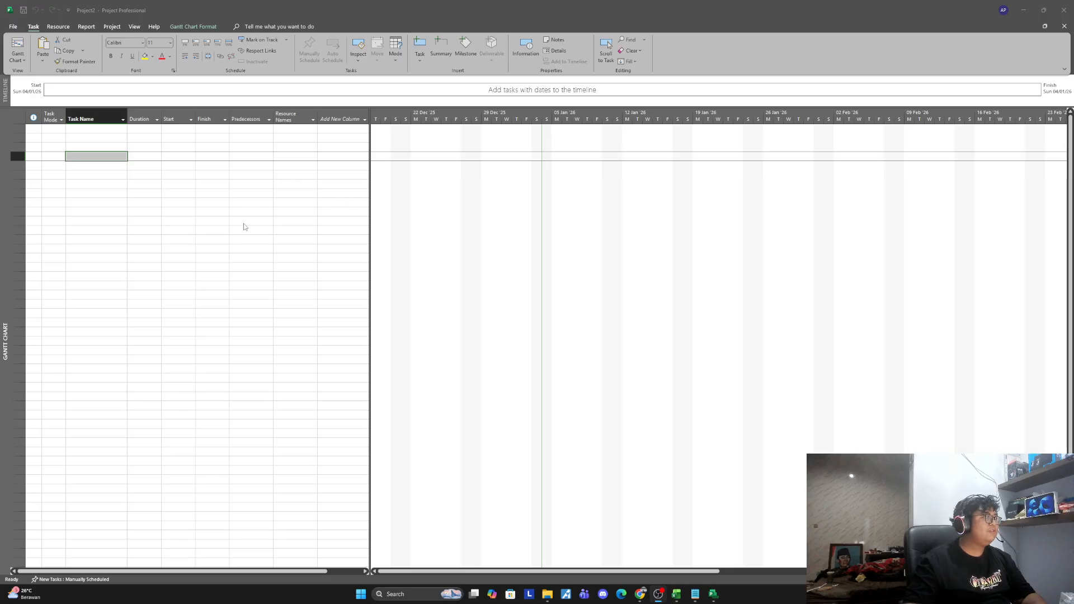
click(105, 169)
click(153, 166)
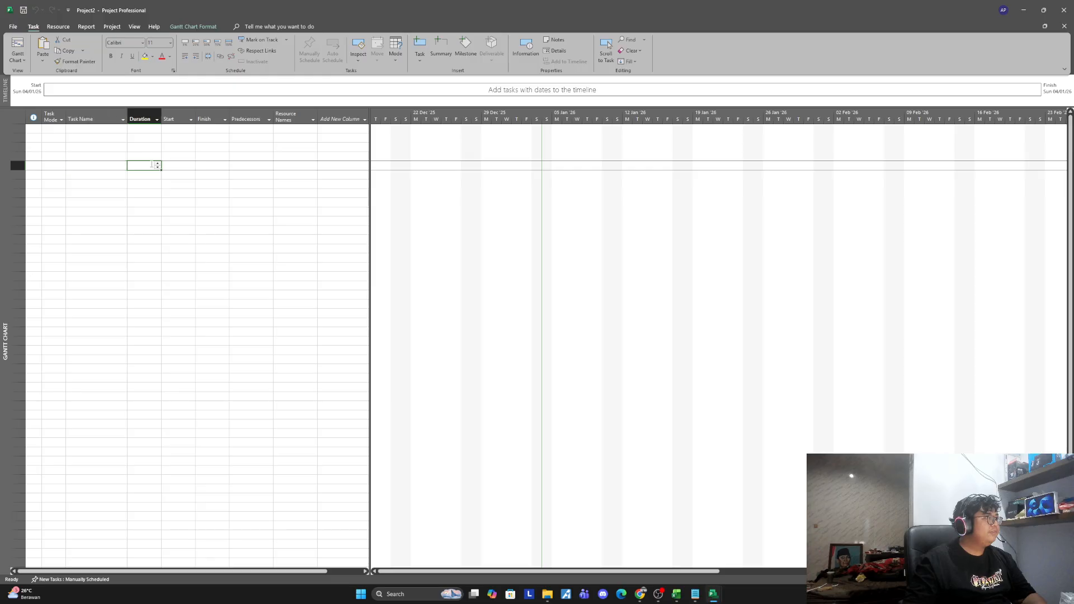
click(144, 157)
click(100, 157)
click(99, 166)
click(98, 157)
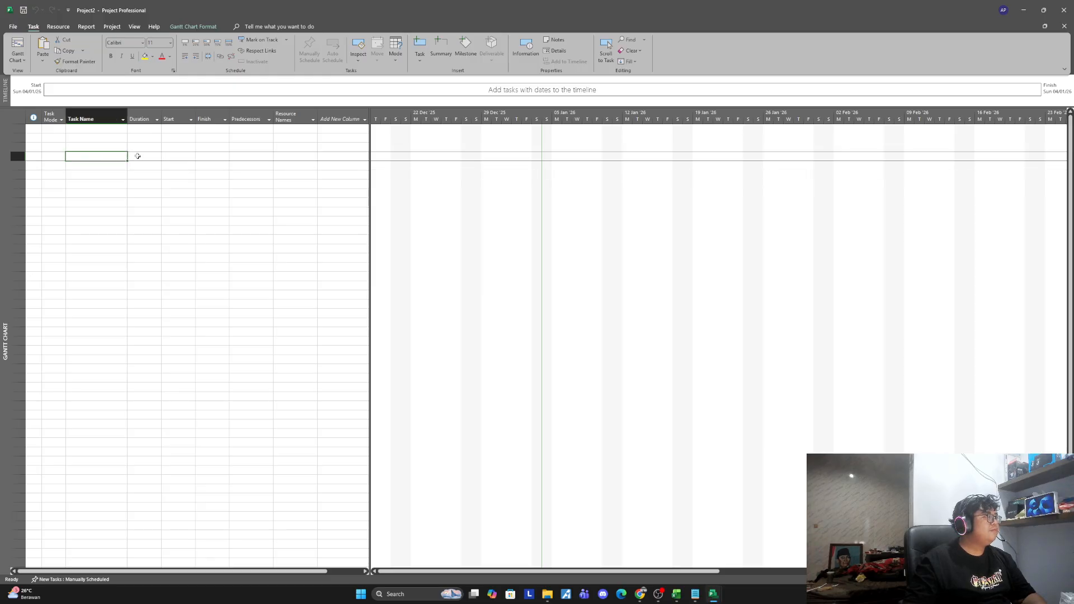
click(138, 156)
click(188, 164)
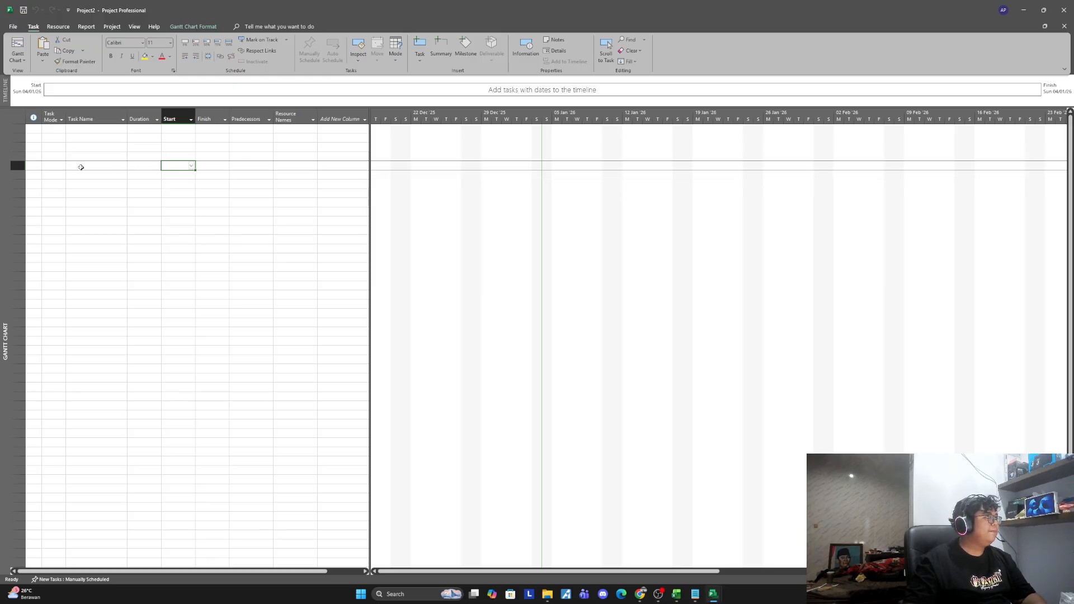
click(88, 131)
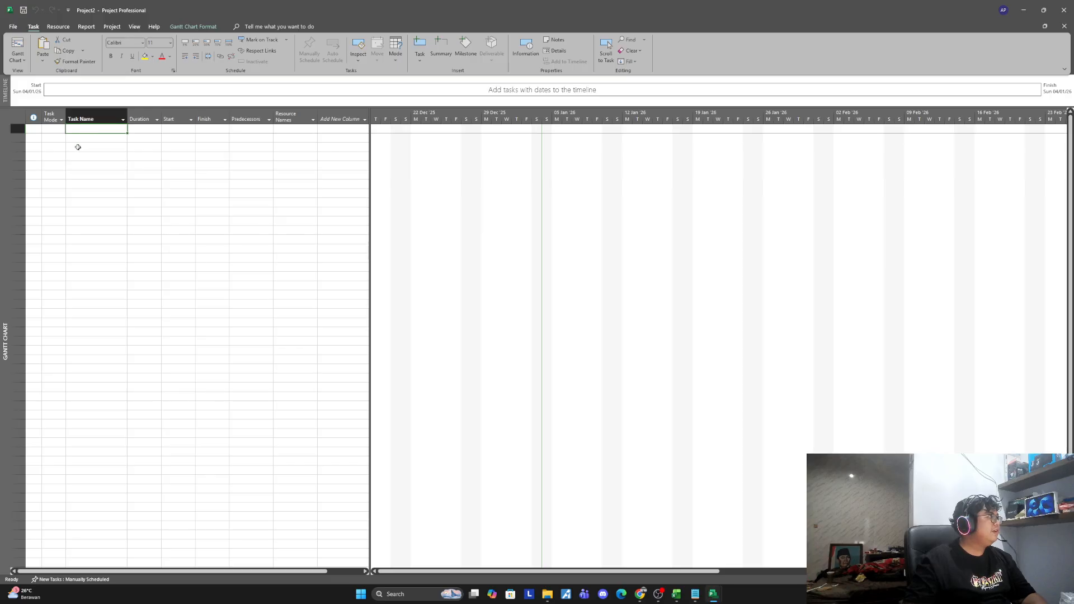
Step: Review the project options for general, display, schedule, save and advanced settings, and close them without changes
click(11, 27)
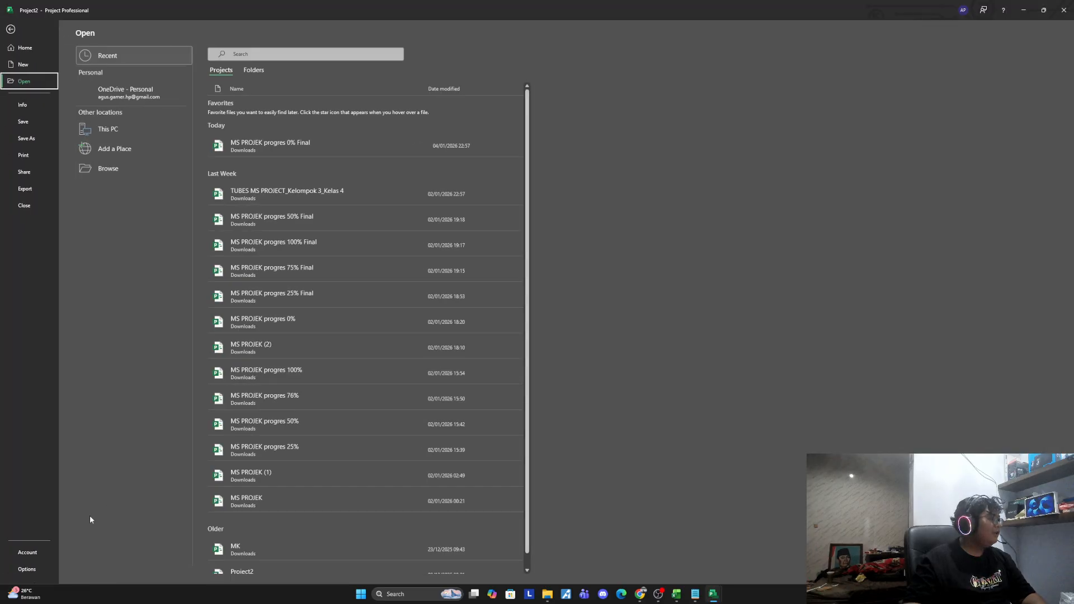
click(35, 566)
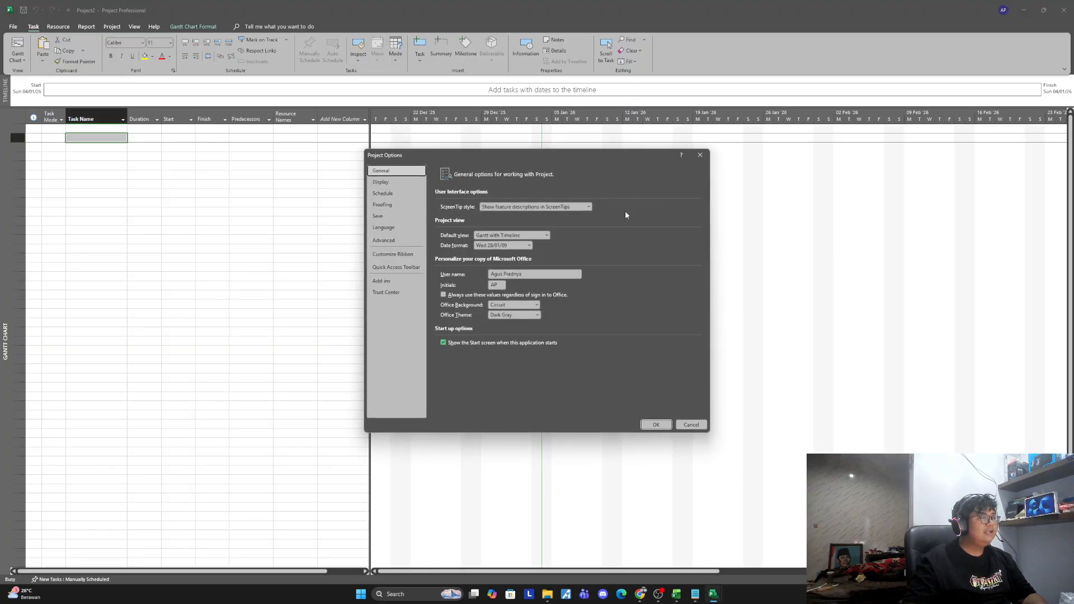
click(398, 183)
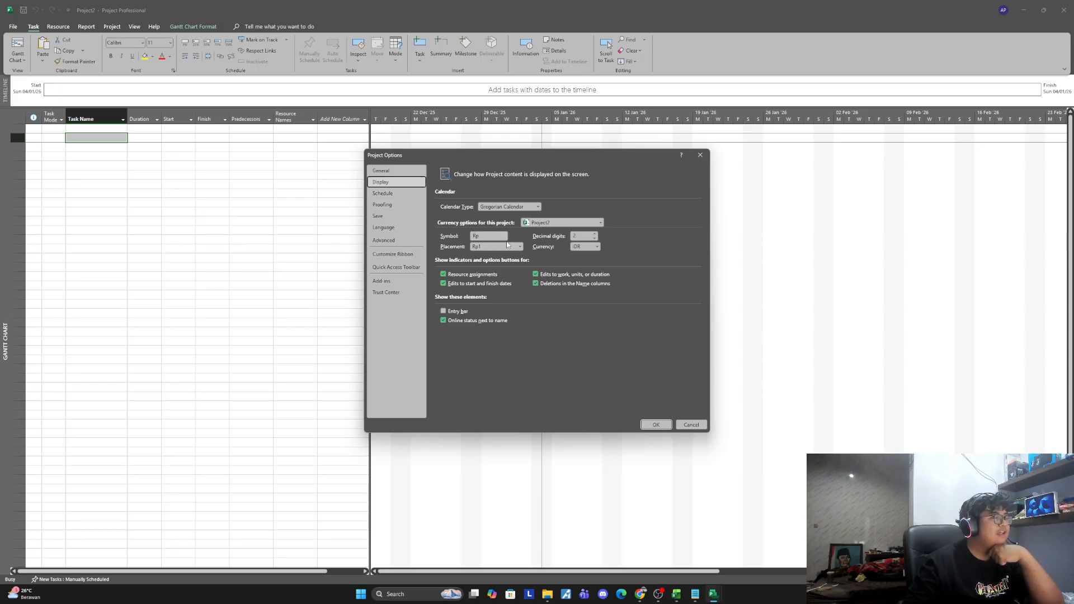
click(396, 192)
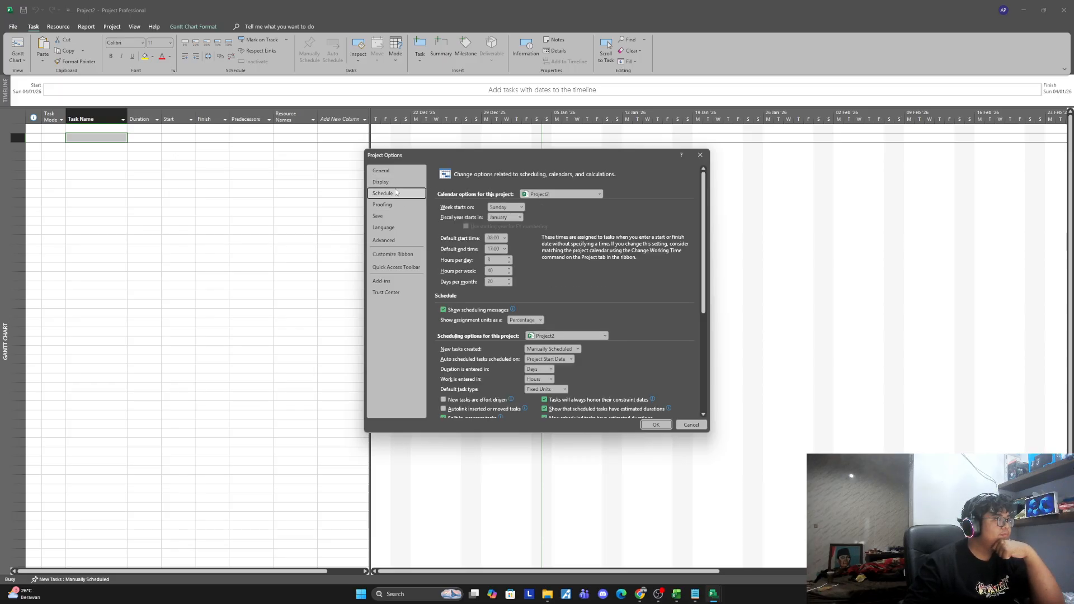
click(392, 216)
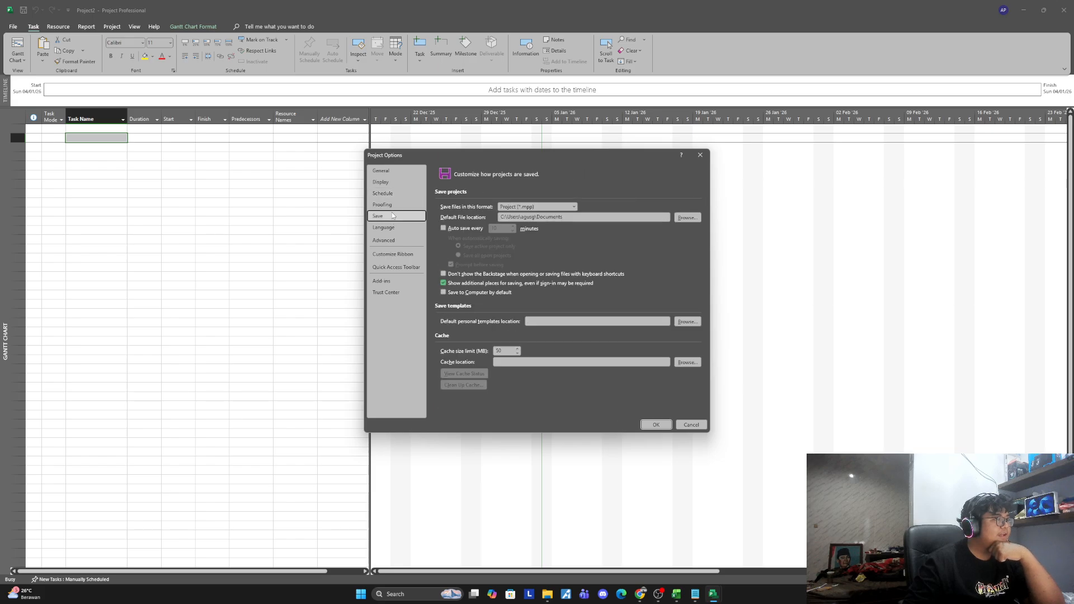
click(392, 193)
click(397, 240)
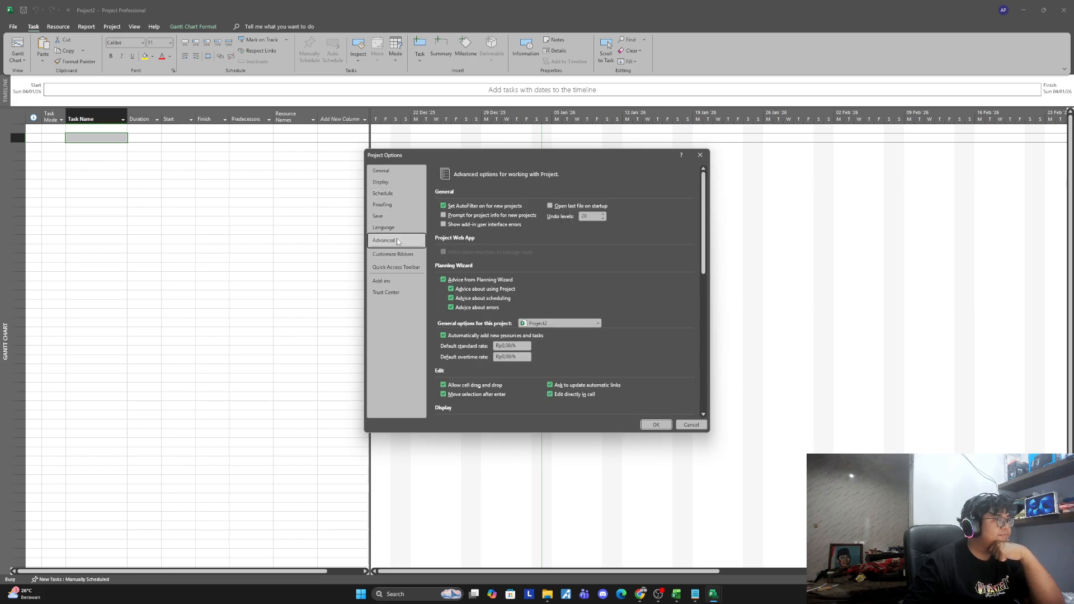
click(690, 426)
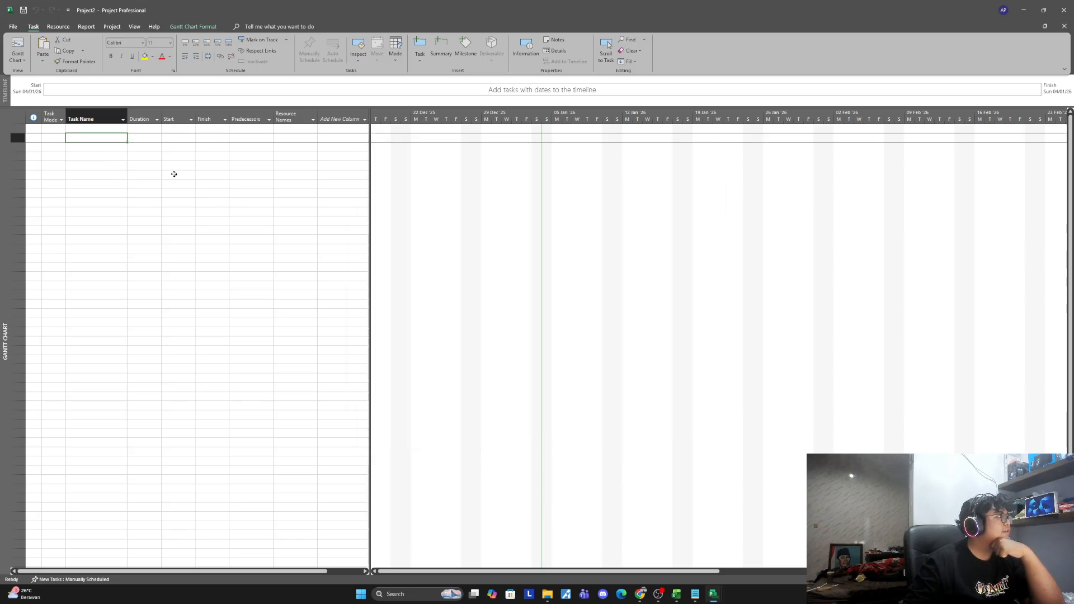
Step: Add a working-time exception named Sabtu to the Standard project calendar on Saturday 14 January 1984
click(63, 27)
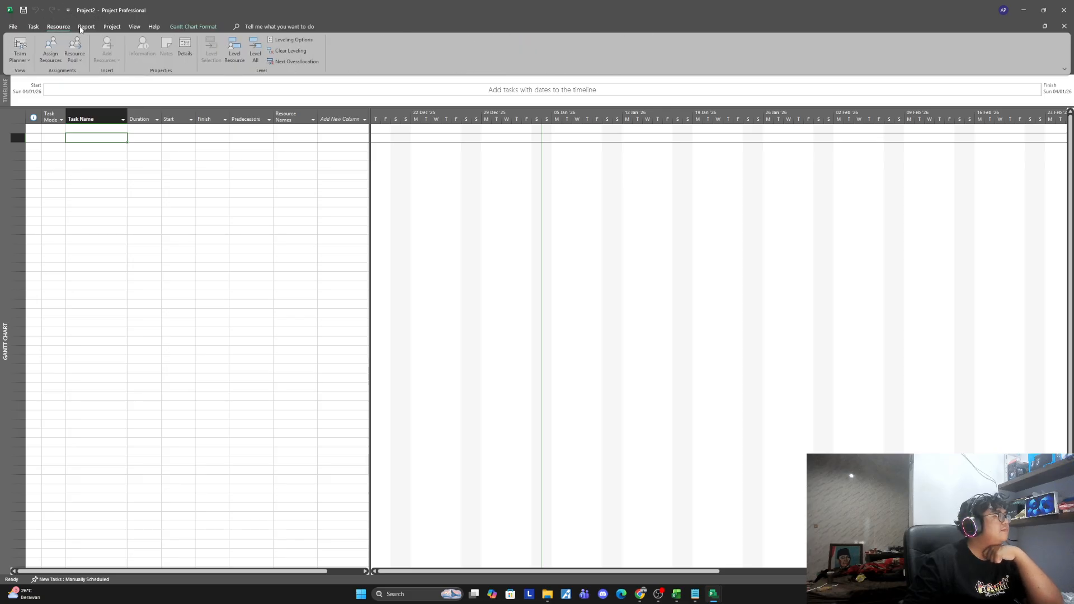
click(85, 27)
click(112, 27)
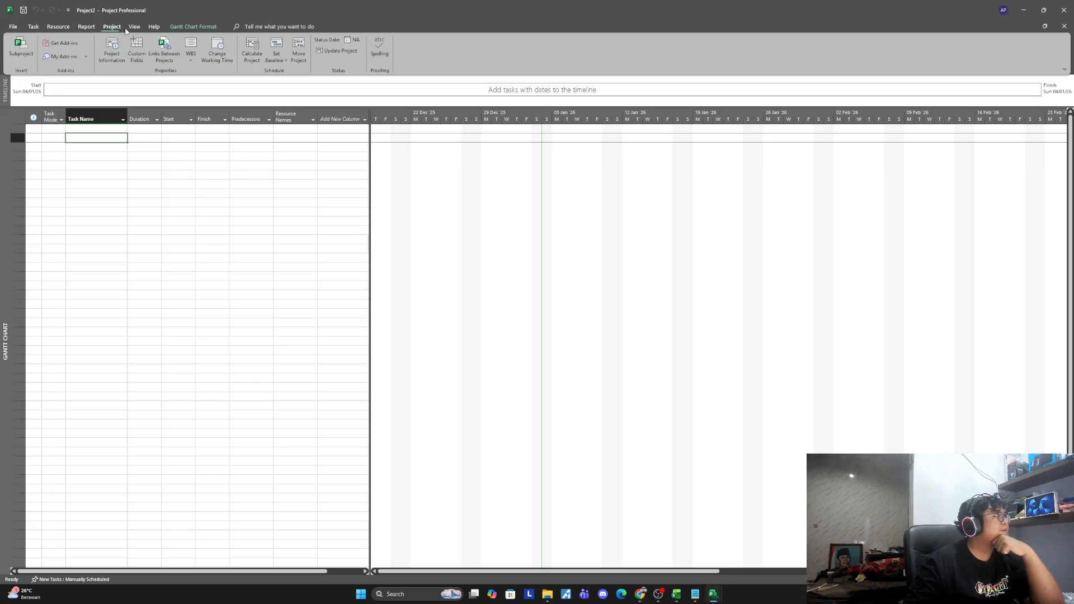
click(222, 54)
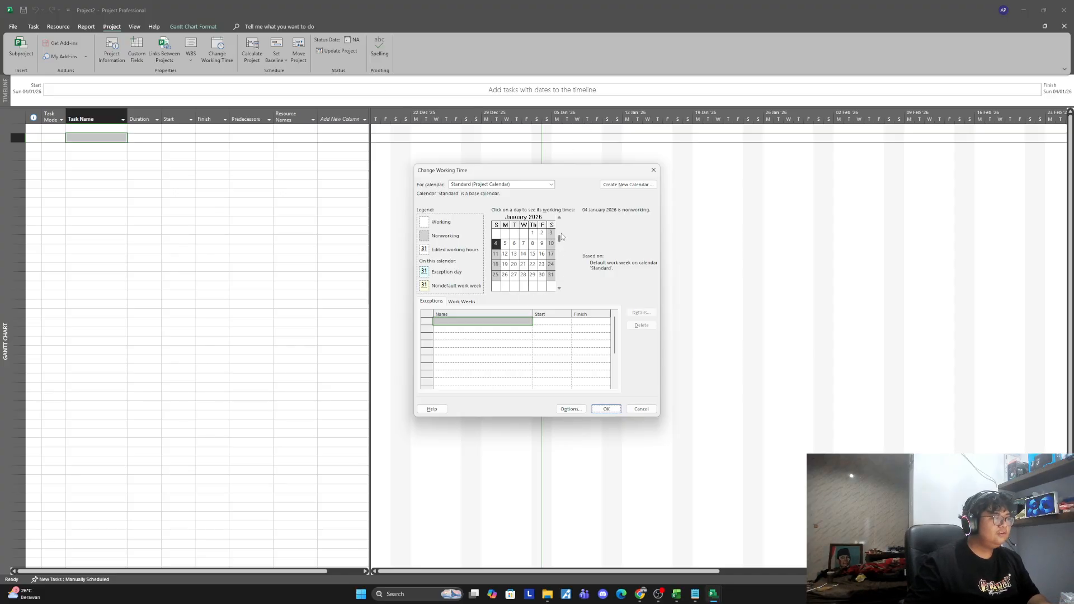
drag(560, 240, 572, 214)
click(551, 244)
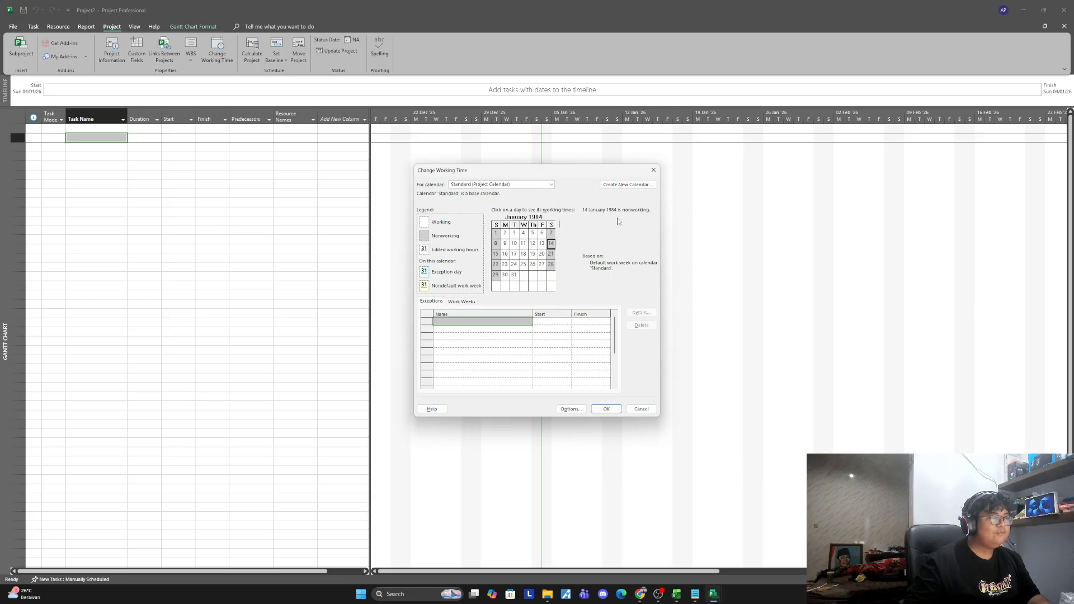
click(462, 322)
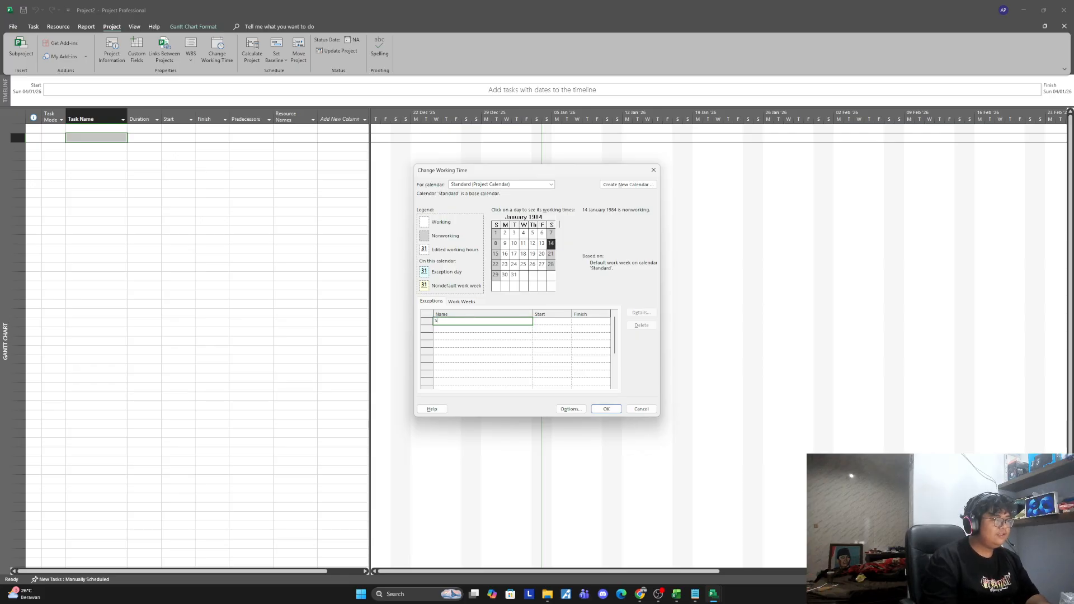
text(Sabtu)
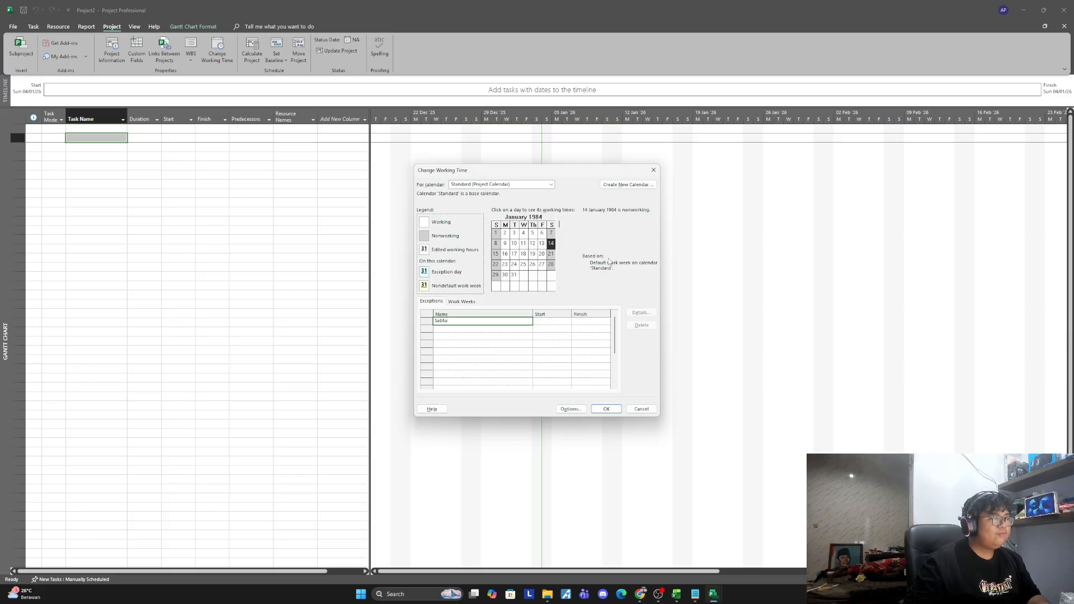
key(Return)
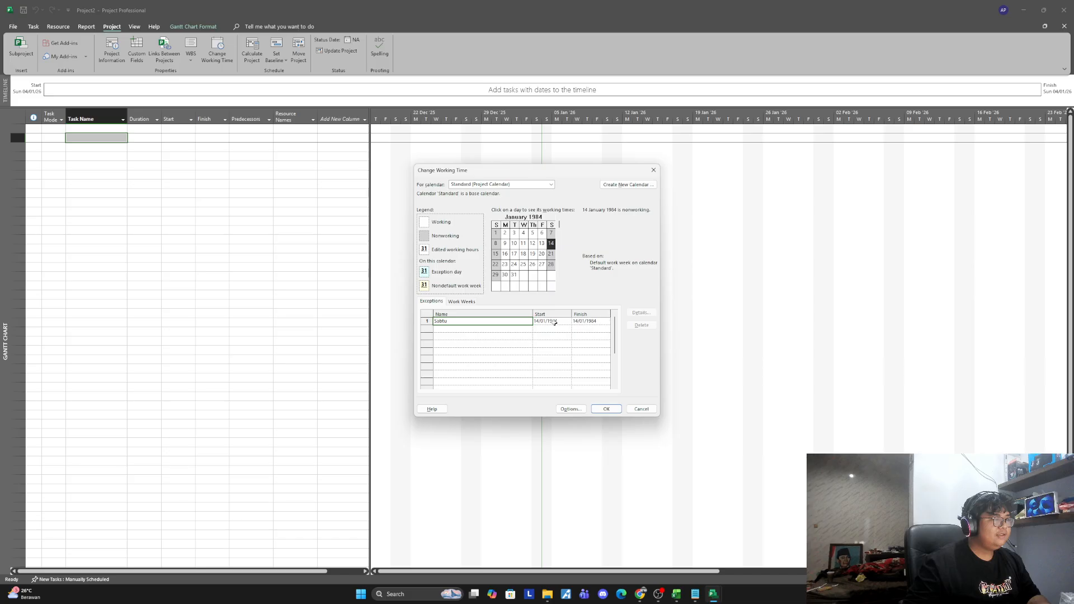
Step: Make the Sabtu exception a working day with the default hours, recurring weekly on Saturday and ending by a date
click(641, 314)
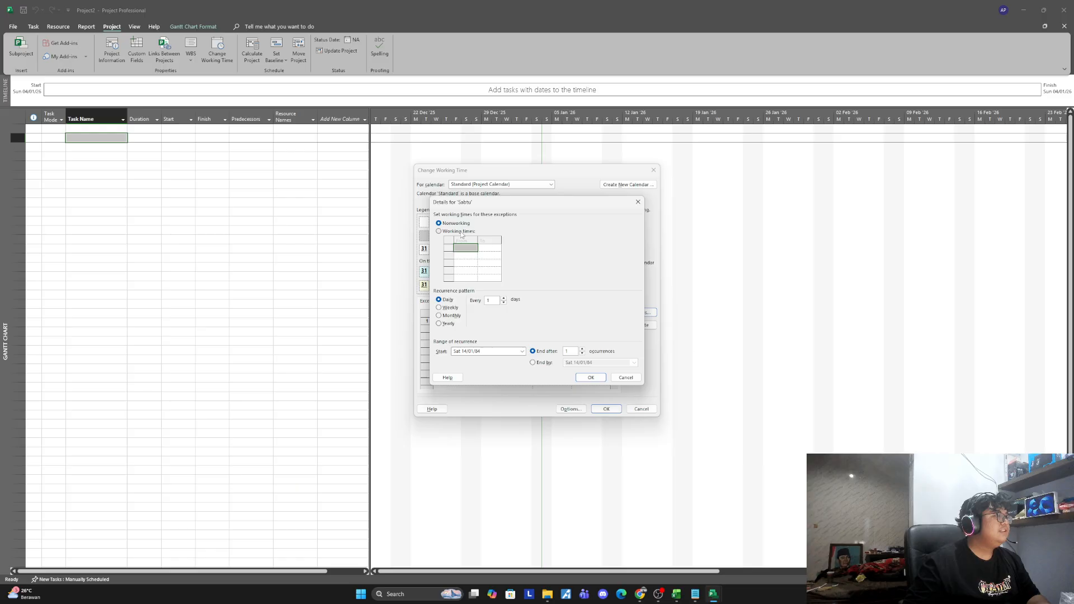
click(457, 232)
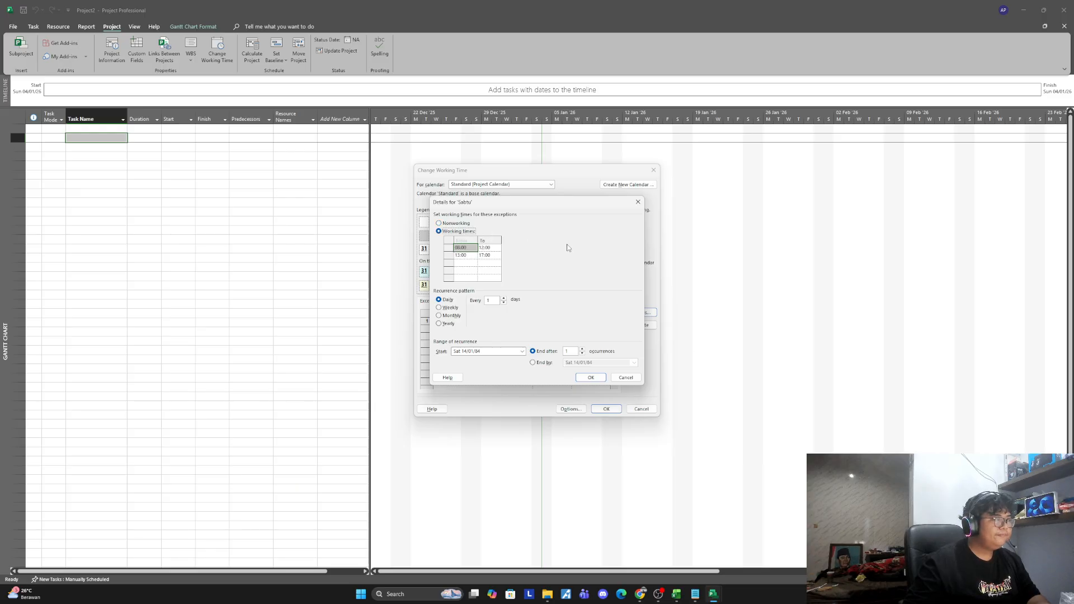
click(484, 263)
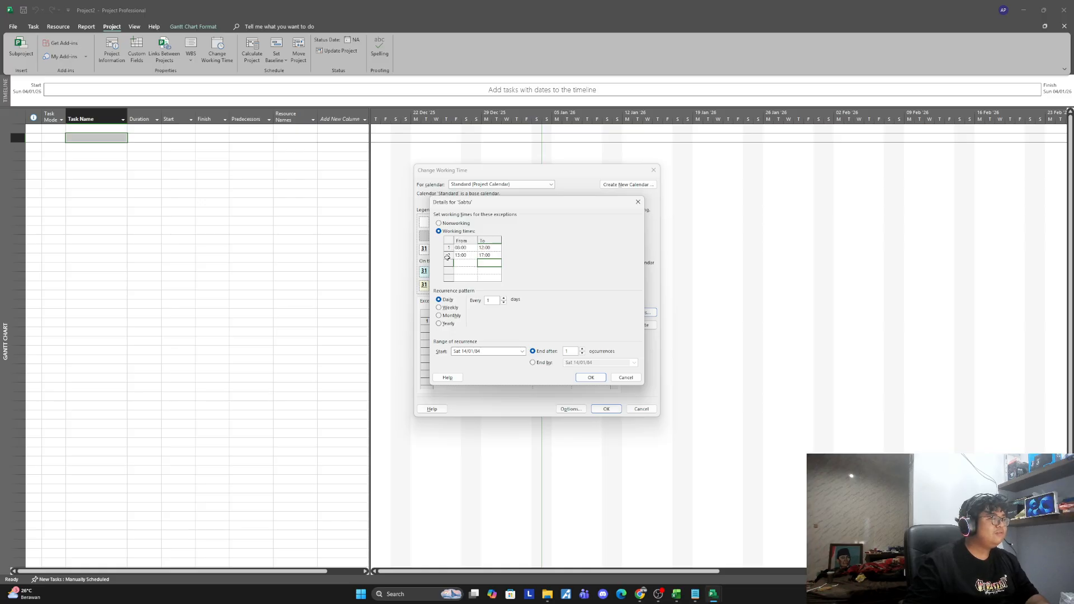
click(448, 308)
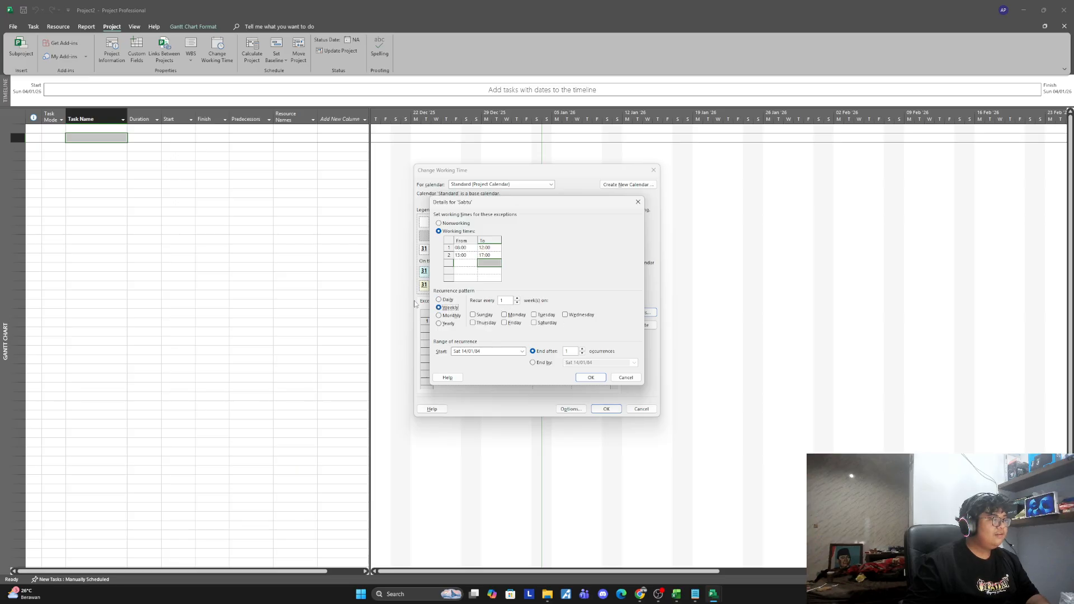
click(537, 323)
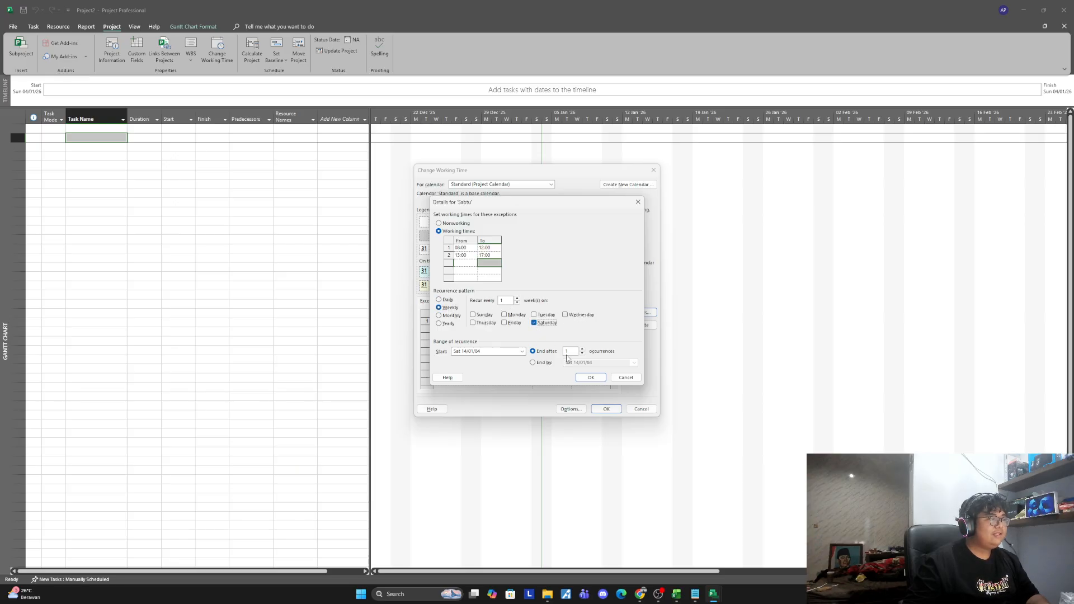
click(535, 363)
click(635, 362)
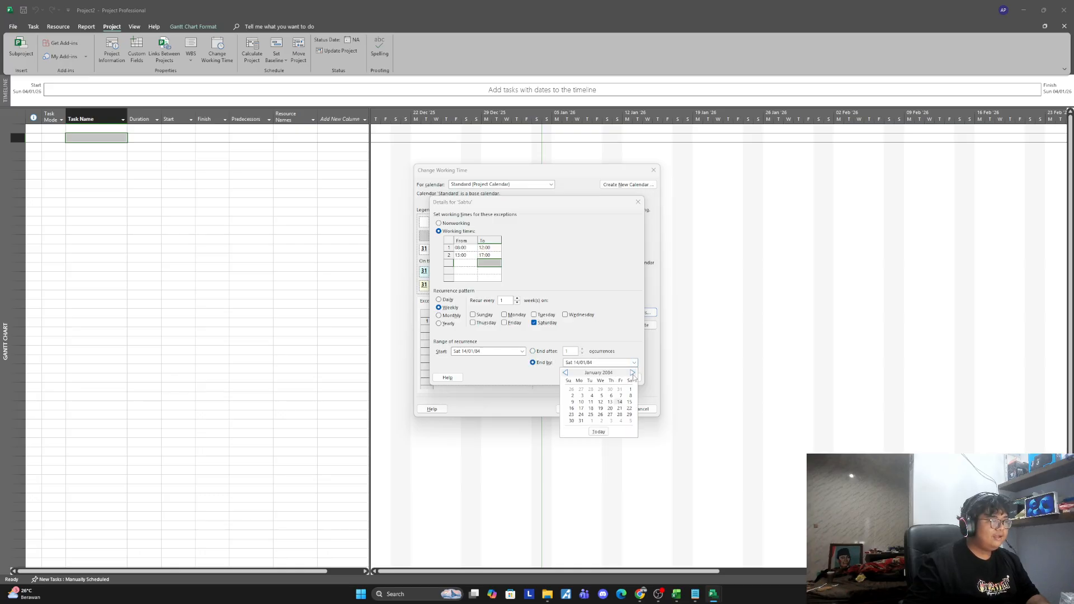
click(633, 373)
click(633, 374)
click(633, 374)
click(633, 373)
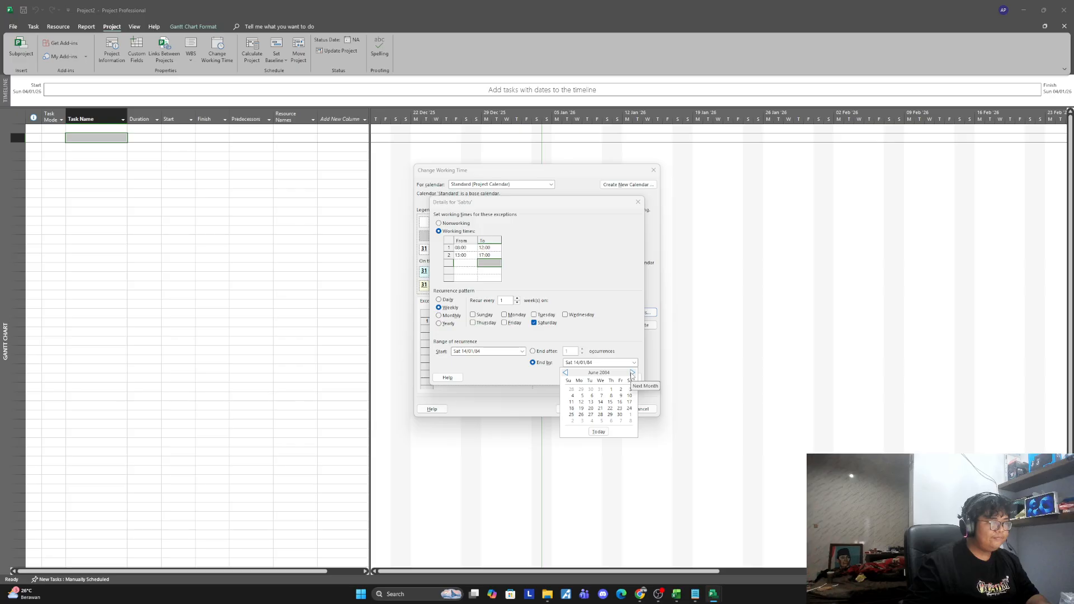
click(567, 374)
click(566, 373)
click(566, 373)
click(566, 373)
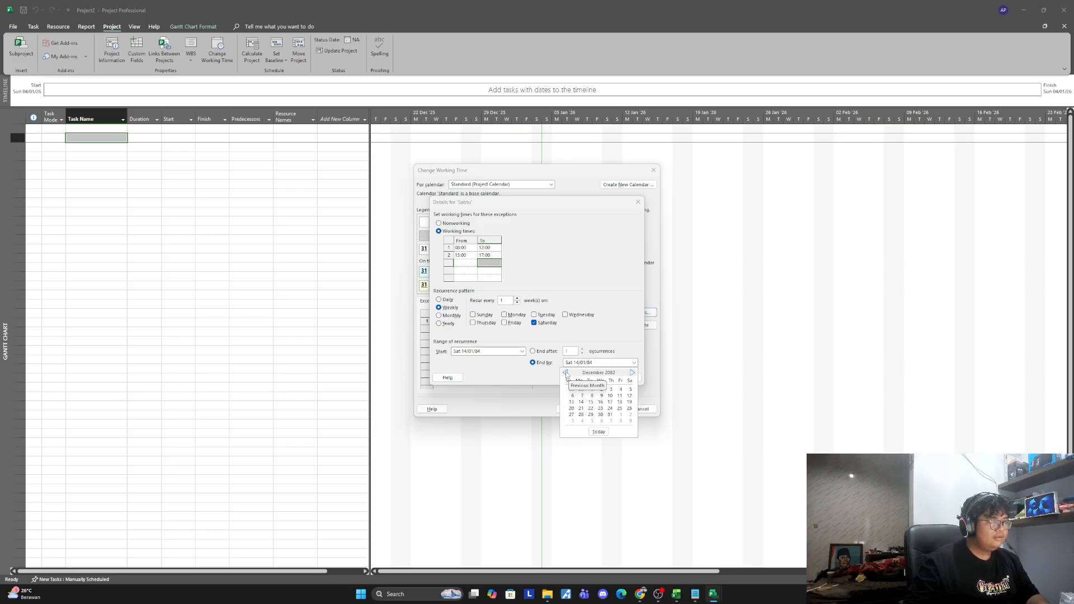
click(567, 373)
click(567, 373)
click(567, 373)
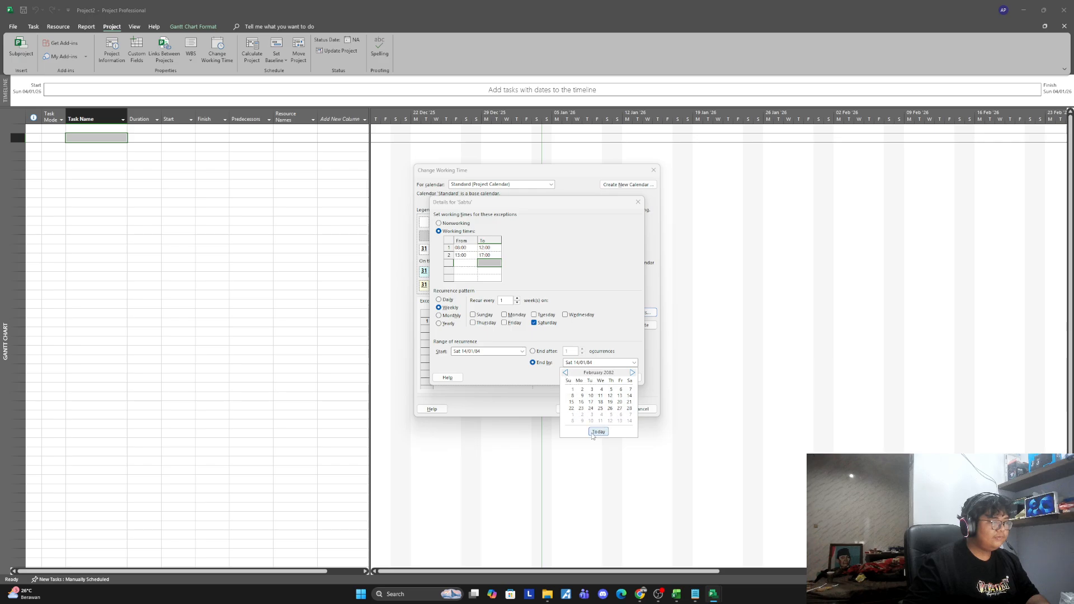
Step: Set the start date of the Sabtu exception's recurrence to today, Sunday 04/01/2026
click(522, 351)
click(522, 352)
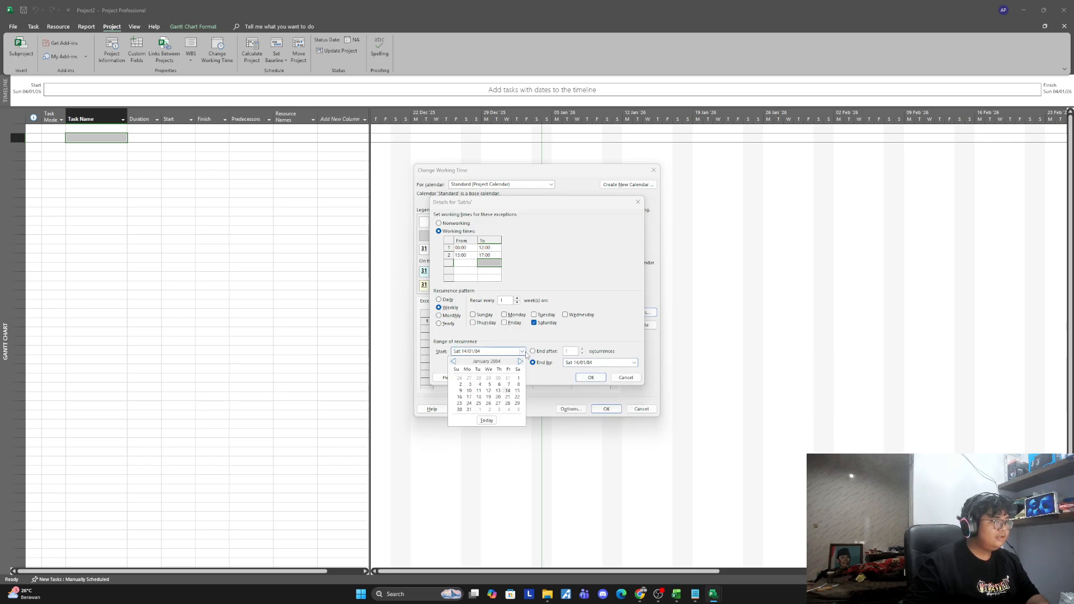
click(487, 420)
Step: Try to end the Sabtu recurrence by Saturday 06/11/2083
click(634, 363)
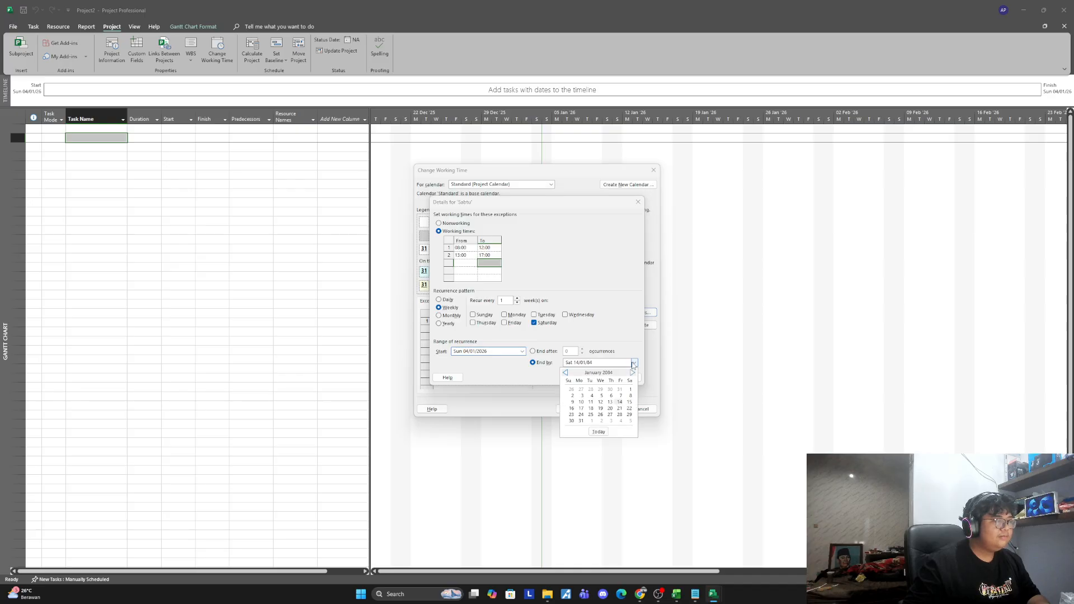
click(565, 374)
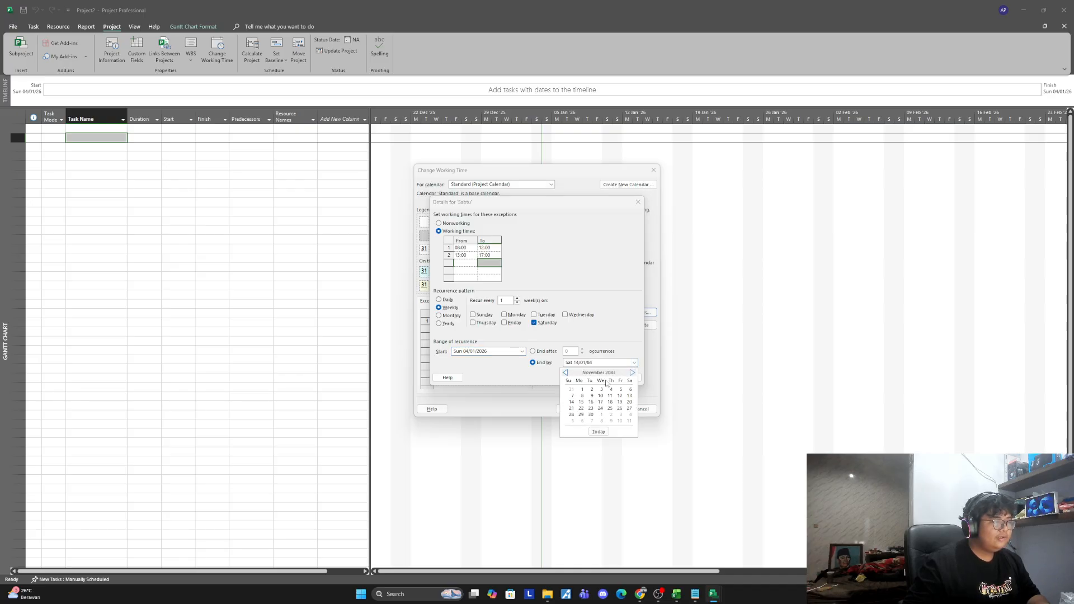
click(630, 390)
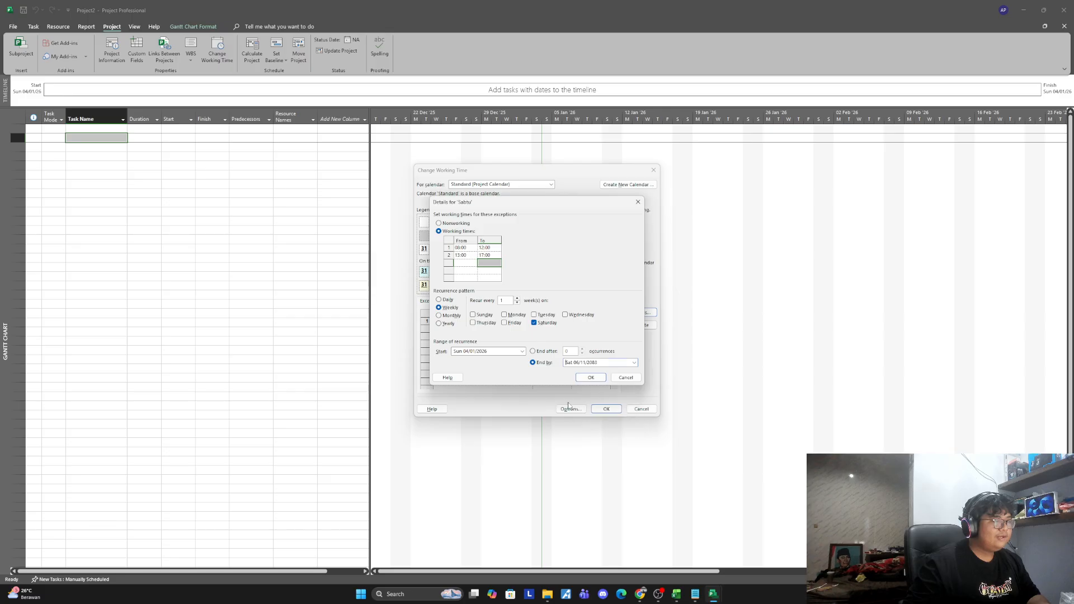
click(590, 379)
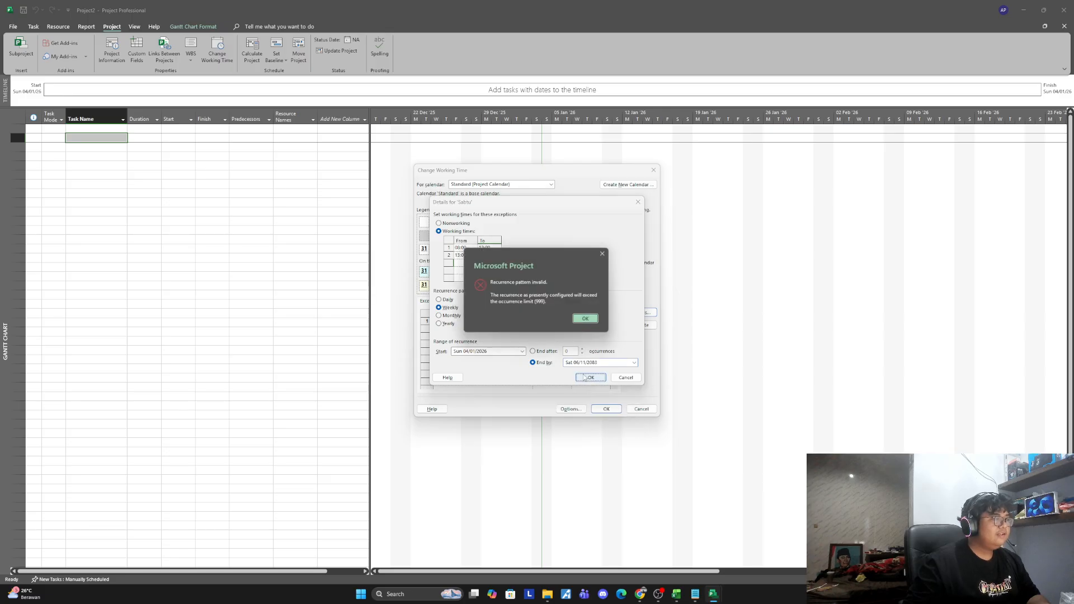
click(588, 321)
Step: Set the Sabtu exception's recurrence to end by Saturday 10/06/2028 and accept the exception details
click(634, 363)
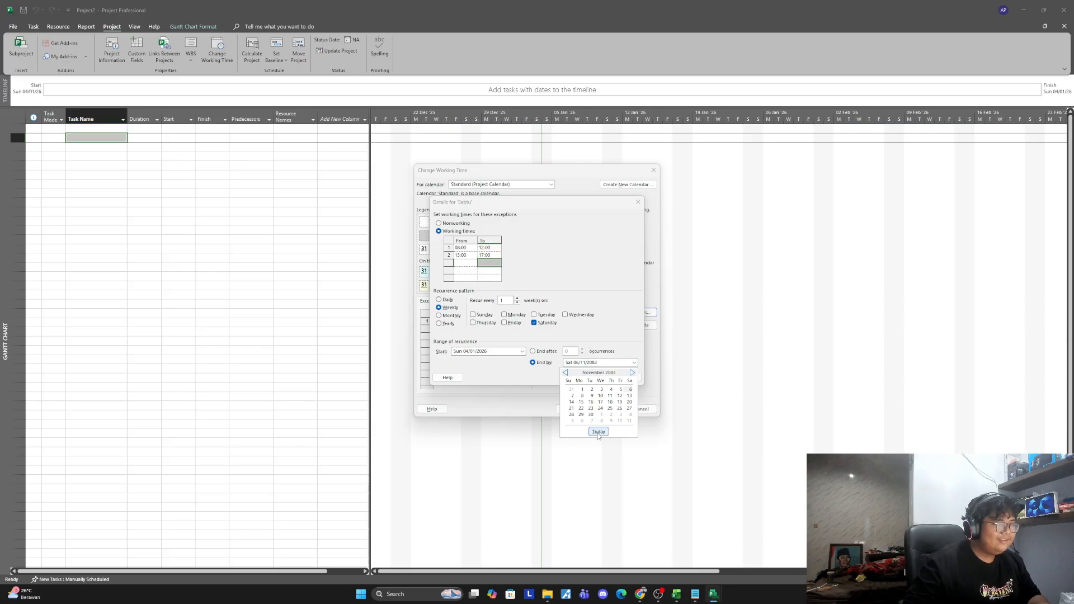
click(598, 432)
click(634, 363)
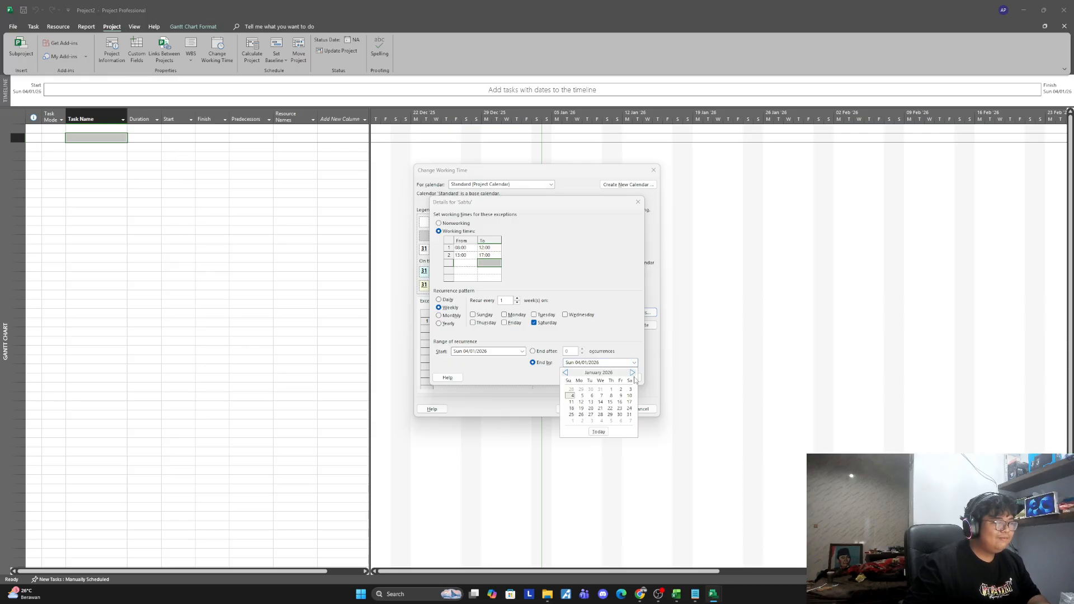
click(634, 373)
double_click(634, 374)
triple_click(633, 373)
triple_click(634, 374)
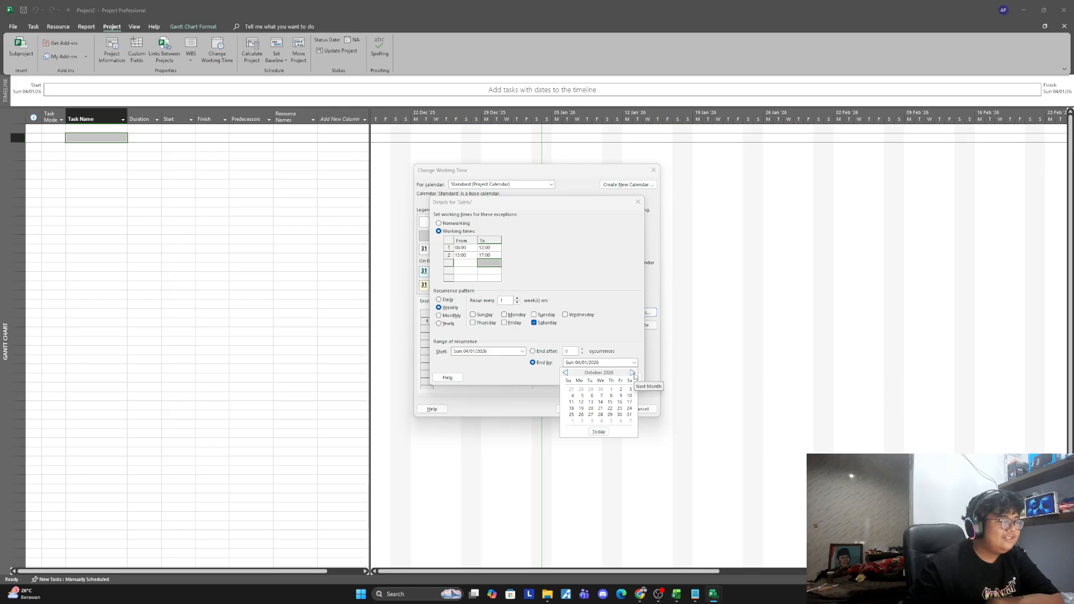
triple_click(633, 374)
triple_click(634, 374)
click(633, 373)
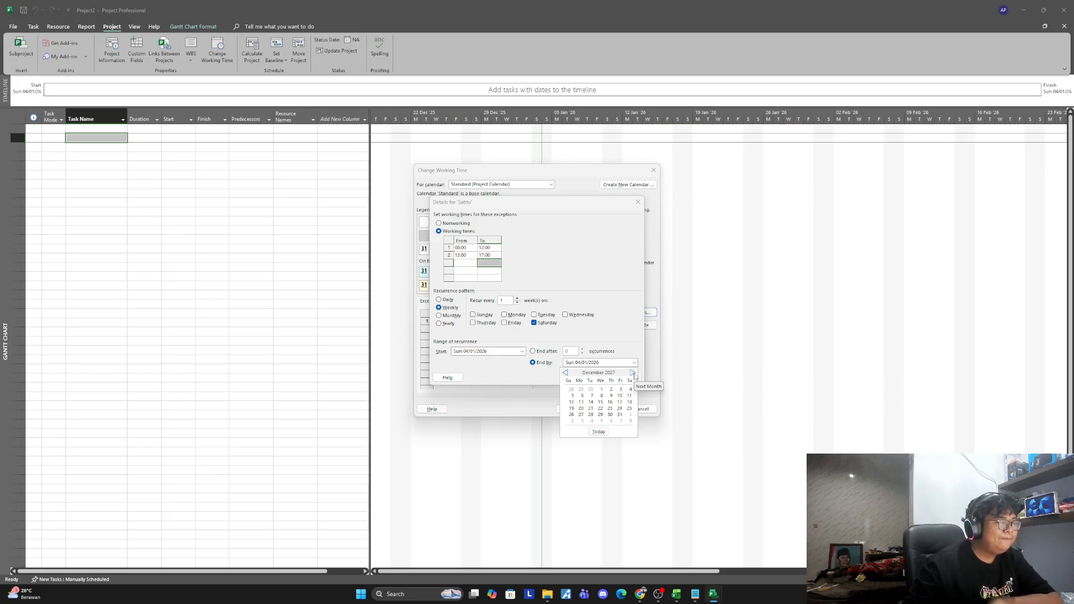
double_click(633, 373)
click(631, 396)
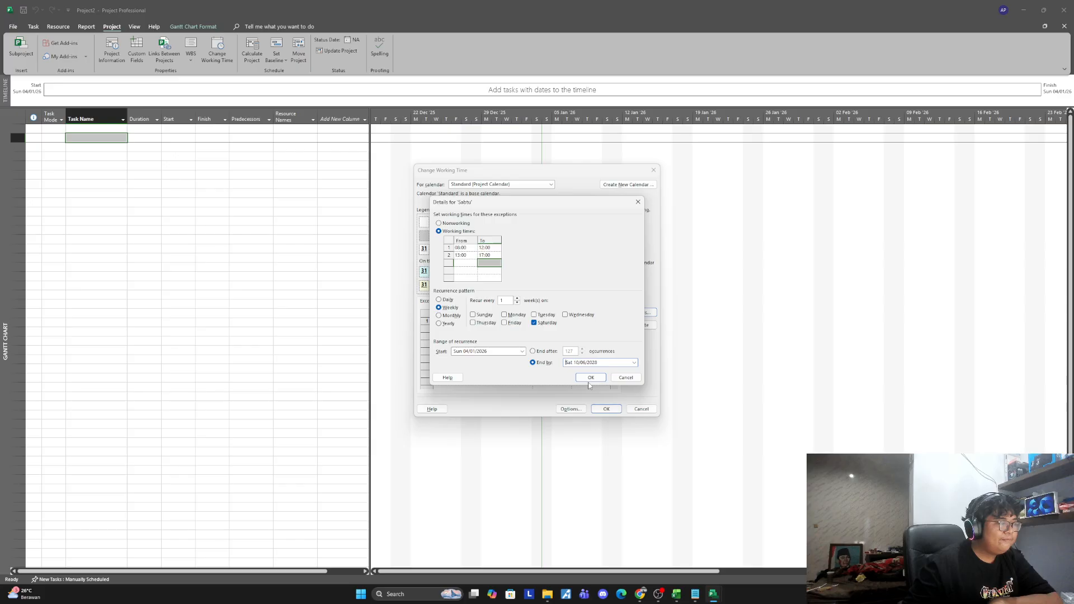
click(591, 377)
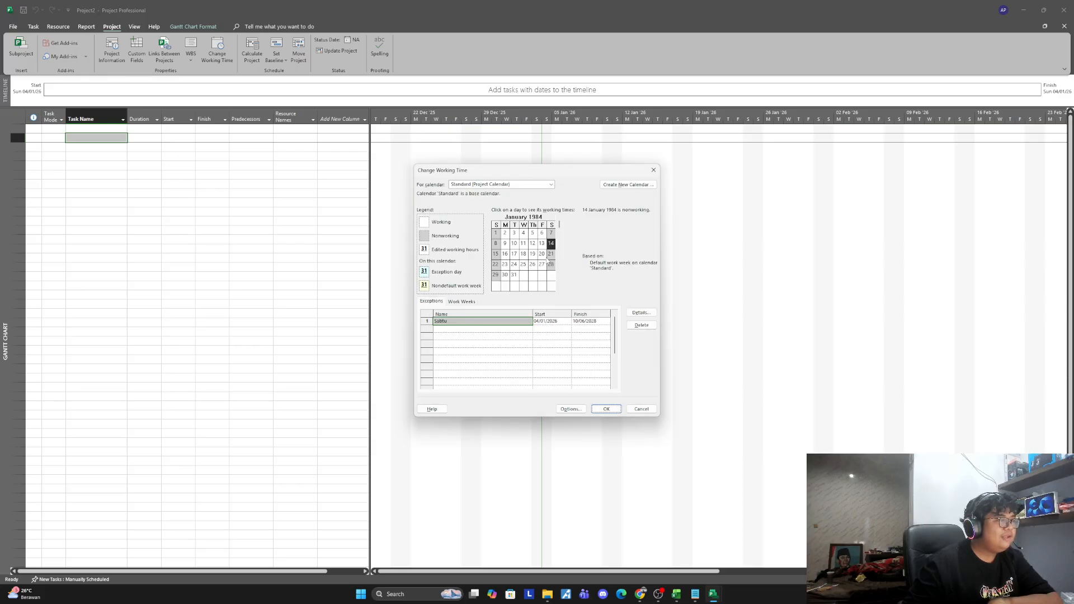
Step: Review the Sabtu exception's details and the working times of the January 2026 Saturdays, and accept the calendar changes
click(640, 316)
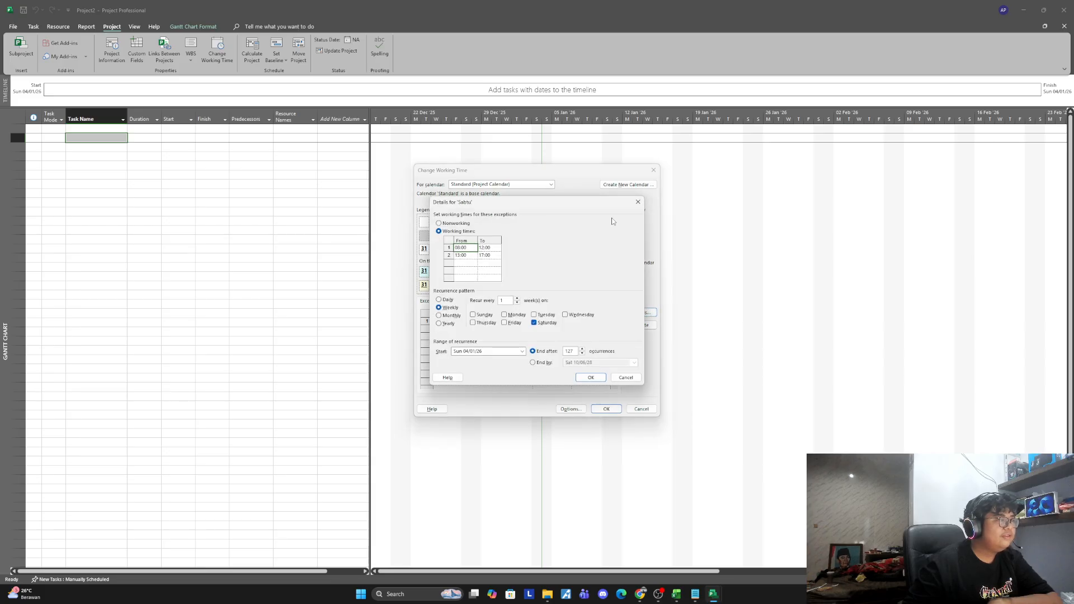
click(637, 202)
click(551, 254)
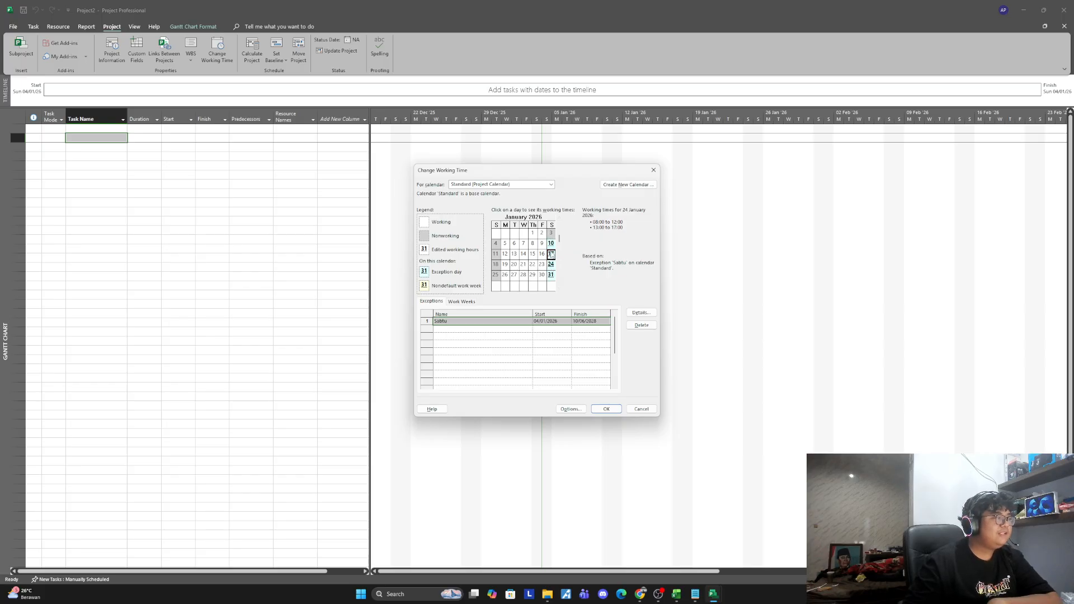
click(552, 243)
click(551, 264)
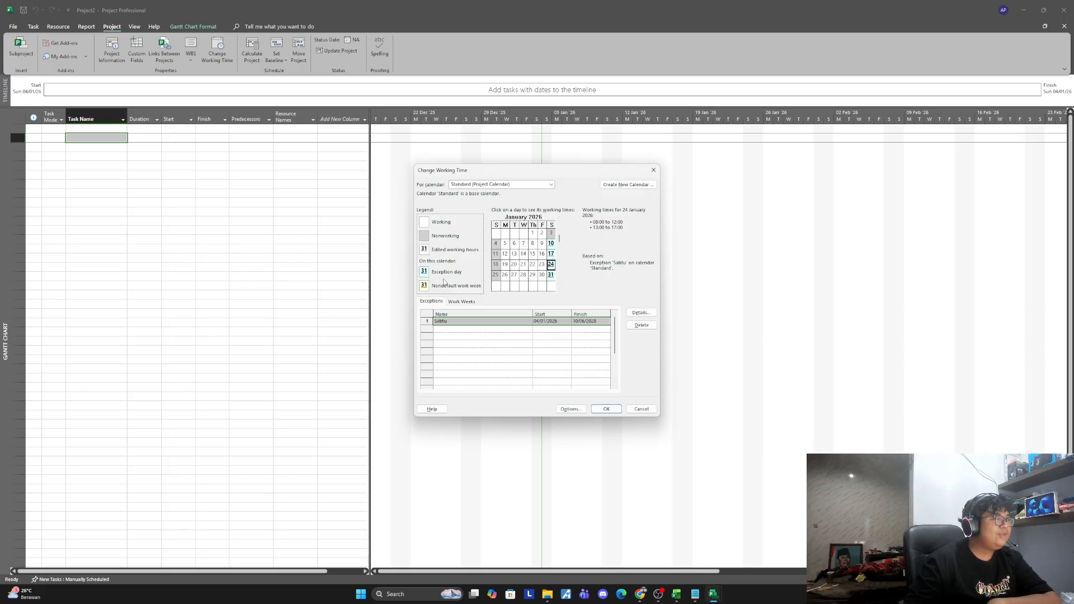
click(541, 254)
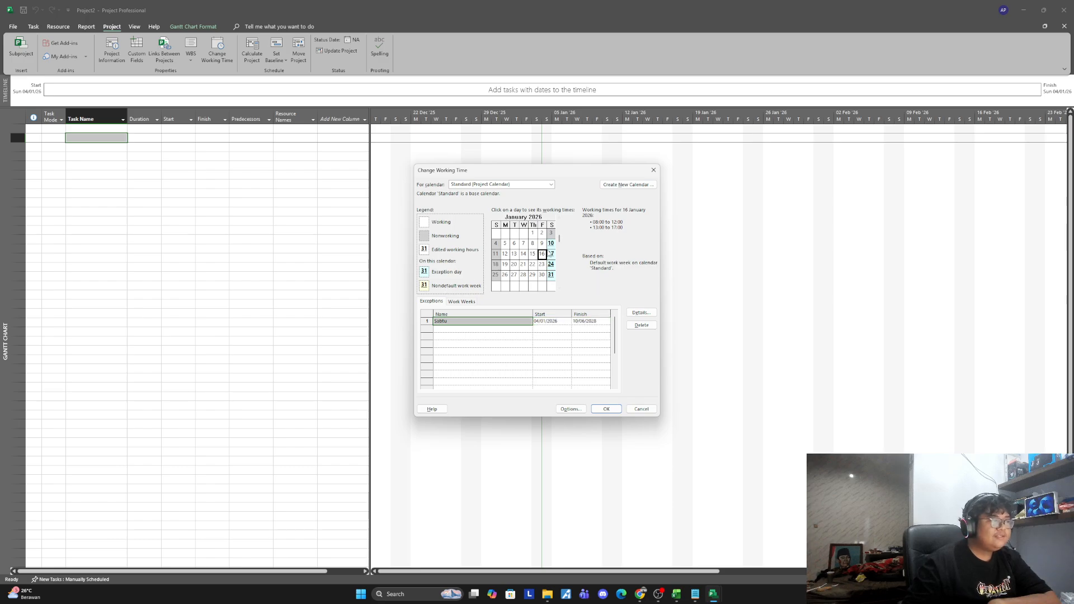
click(551, 253)
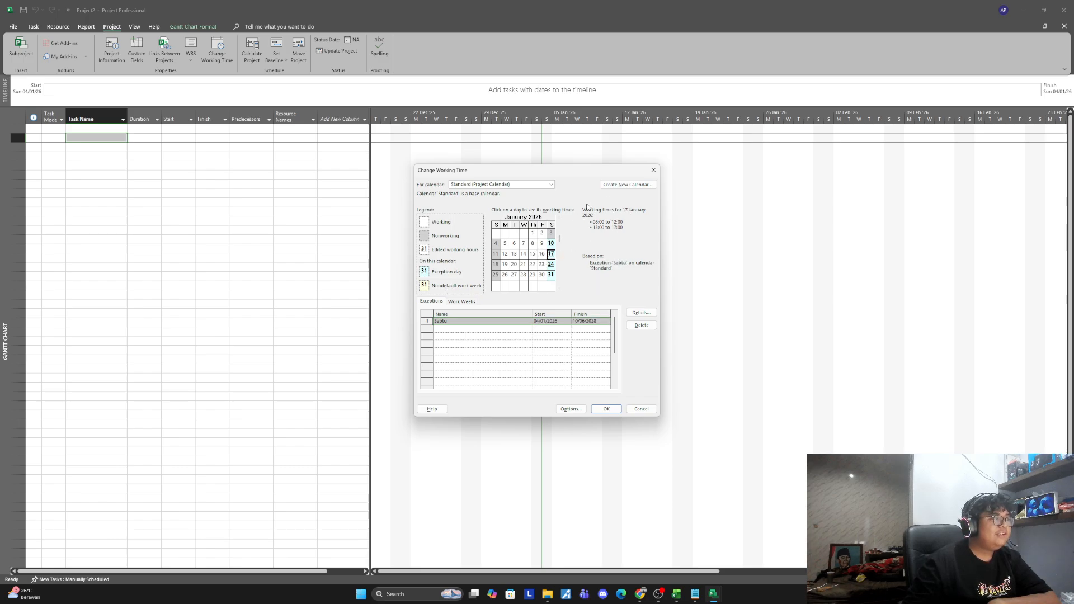
click(614, 412)
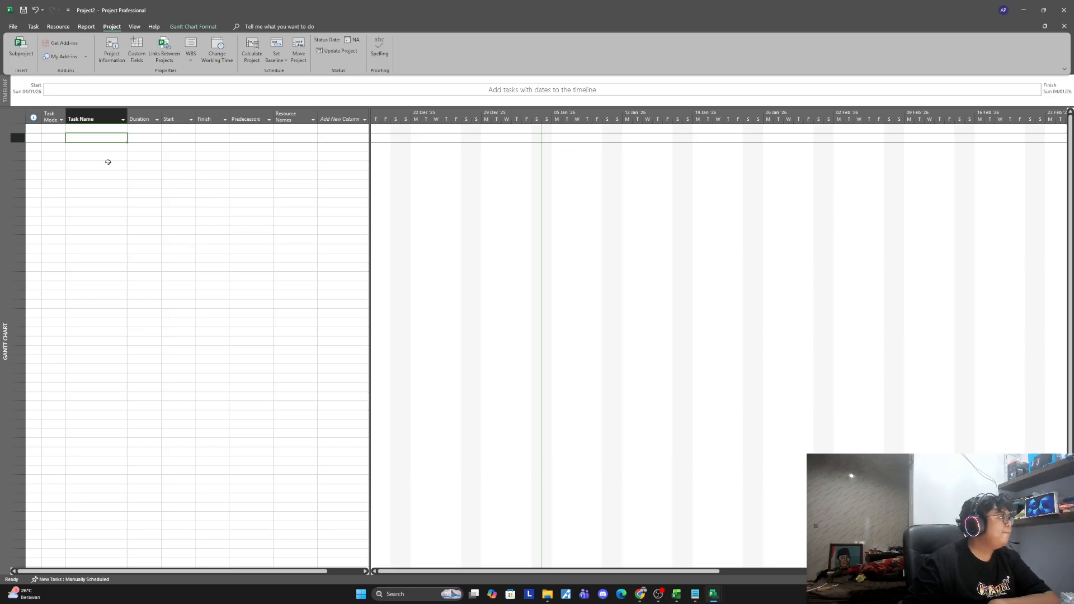
click(83, 147)
click(82, 138)
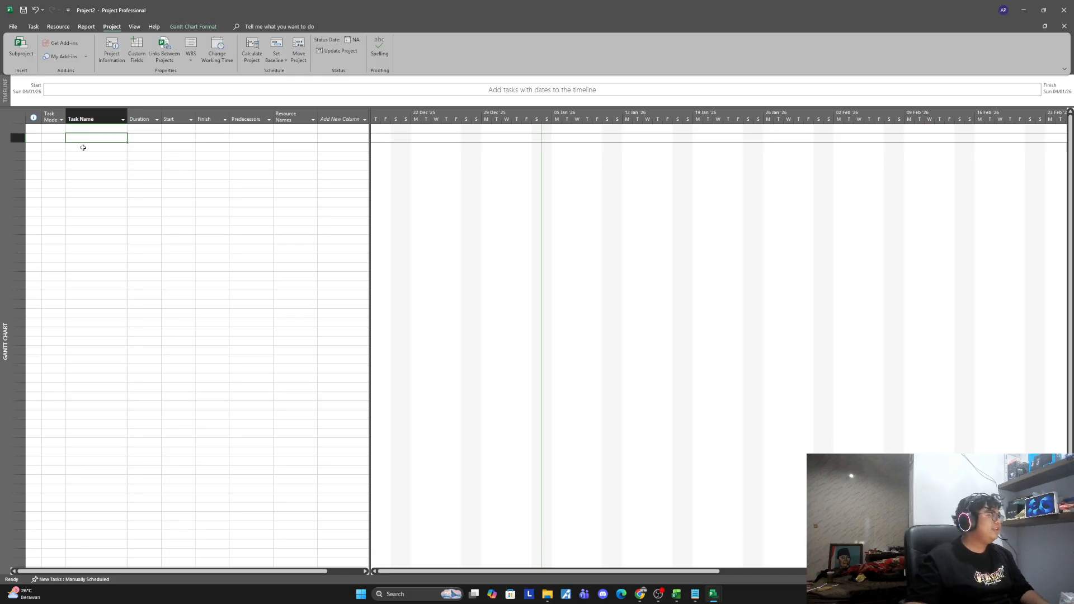
click(82, 147)
click(82, 137)
click(83, 147)
click(82, 139)
click(85, 154)
click(86, 140)
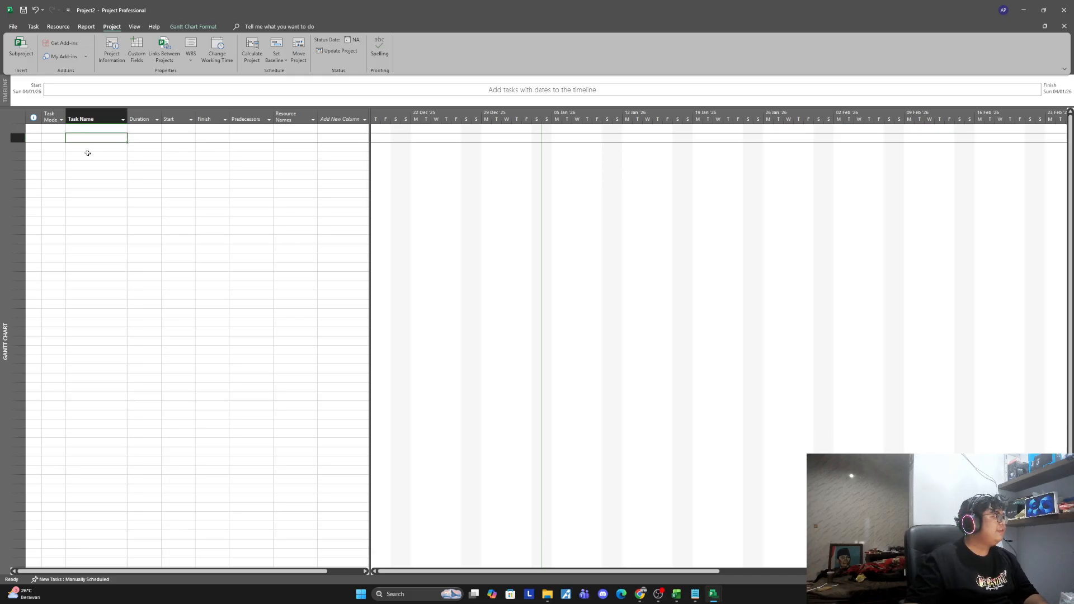
click(88, 156)
Step: Enter the task Perkerjaan Rumah Tinggal in row 2 and widen the Task Name column to fit it on one line
click(92, 141)
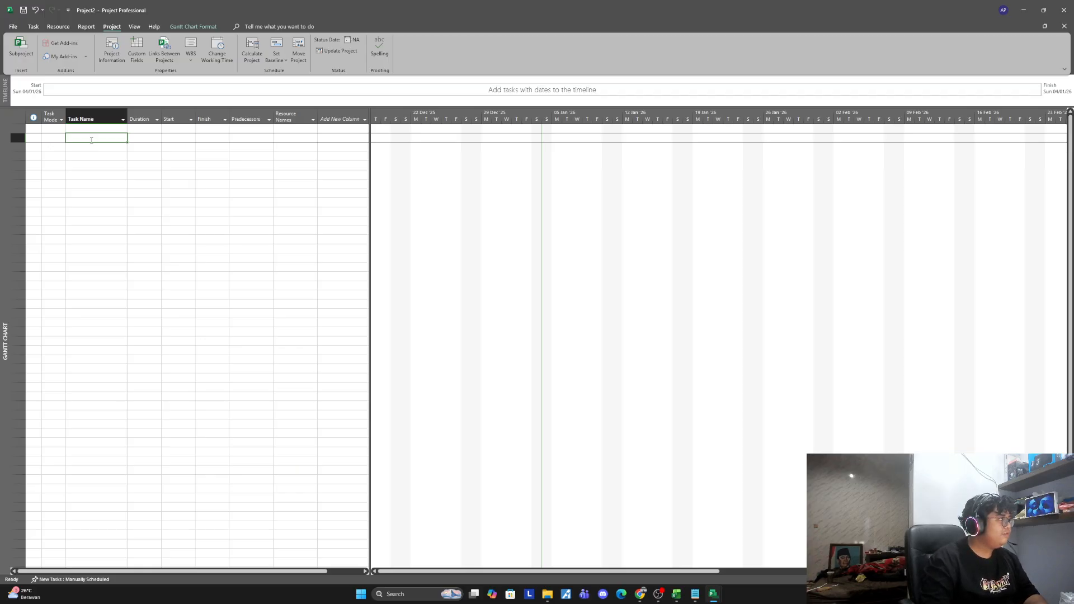
text(Perkerjaan Rumah)
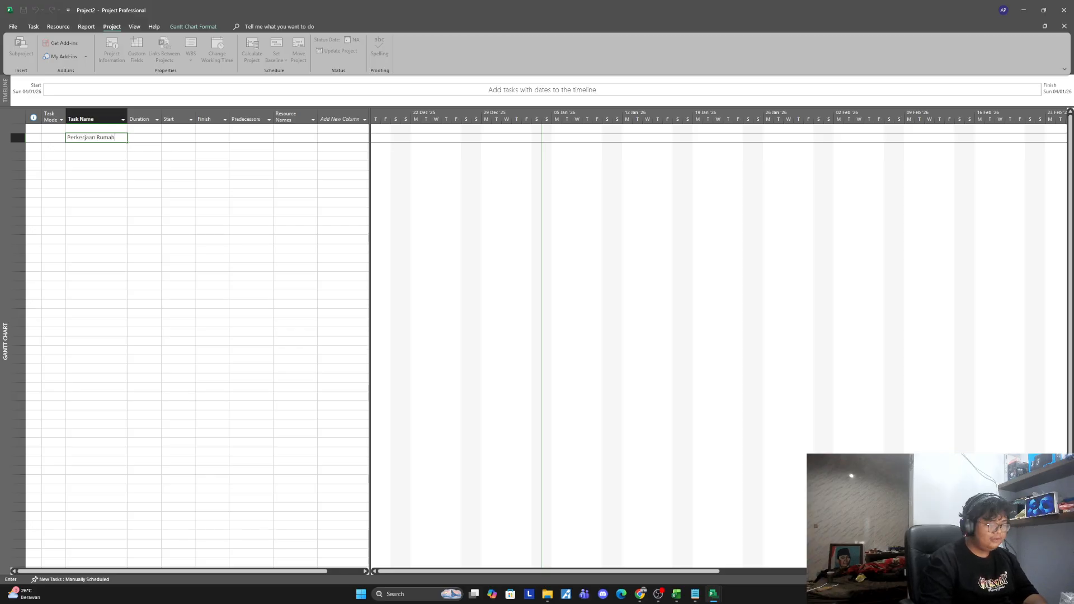
text( Tingga)
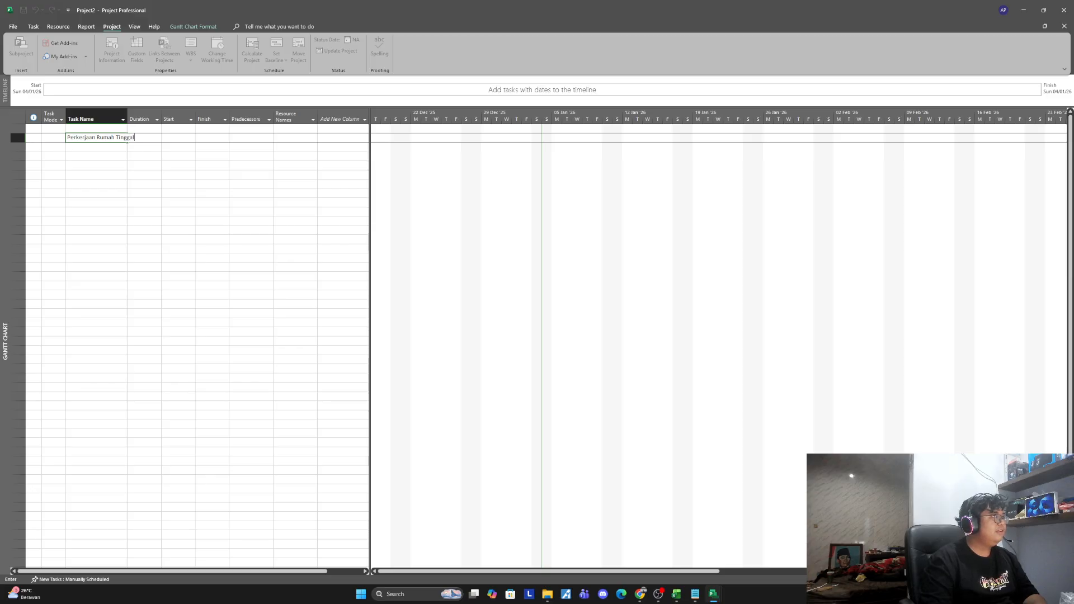
text(l)
key(Return)
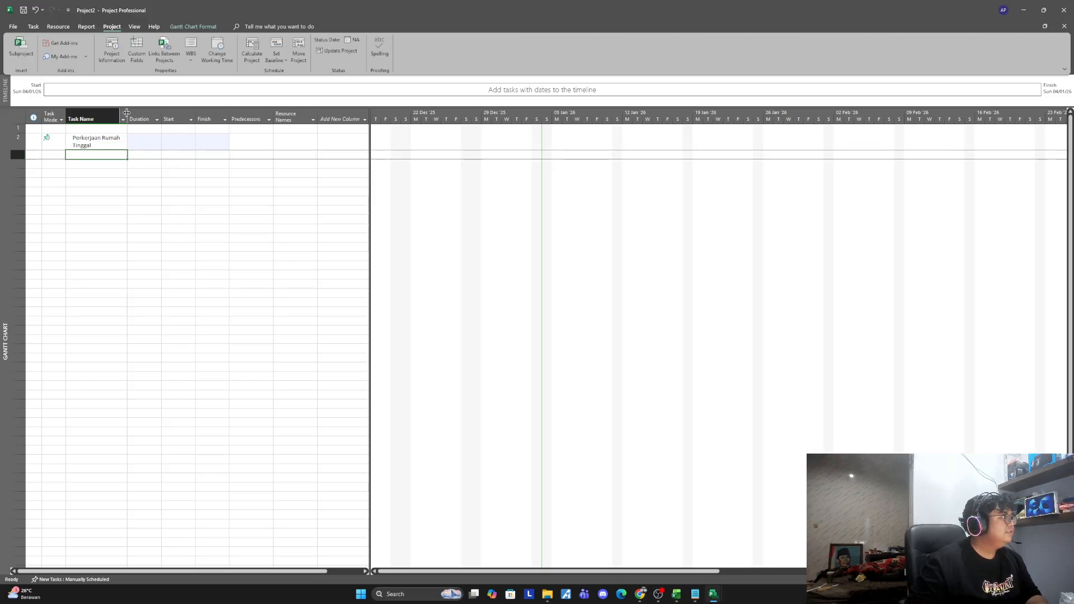
drag(126, 113, 143, 112)
click(106, 163)
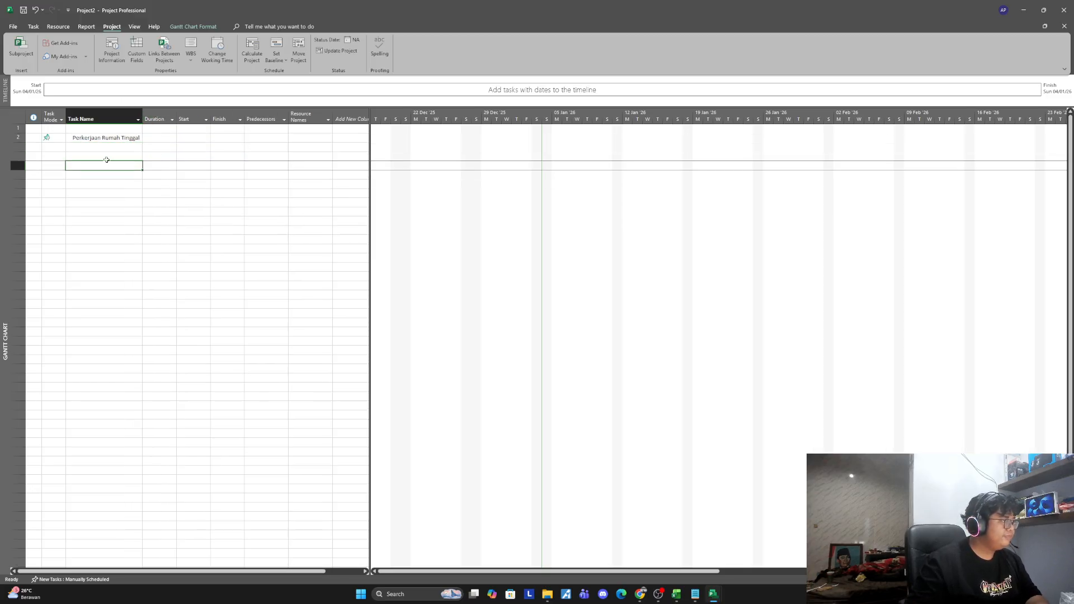
Step: Switch to the RAB workbook in Excel and copy the work items from A. Perkerjaan Persiapan through Pembesian Kolom (K9:K37)
click(677, 594)
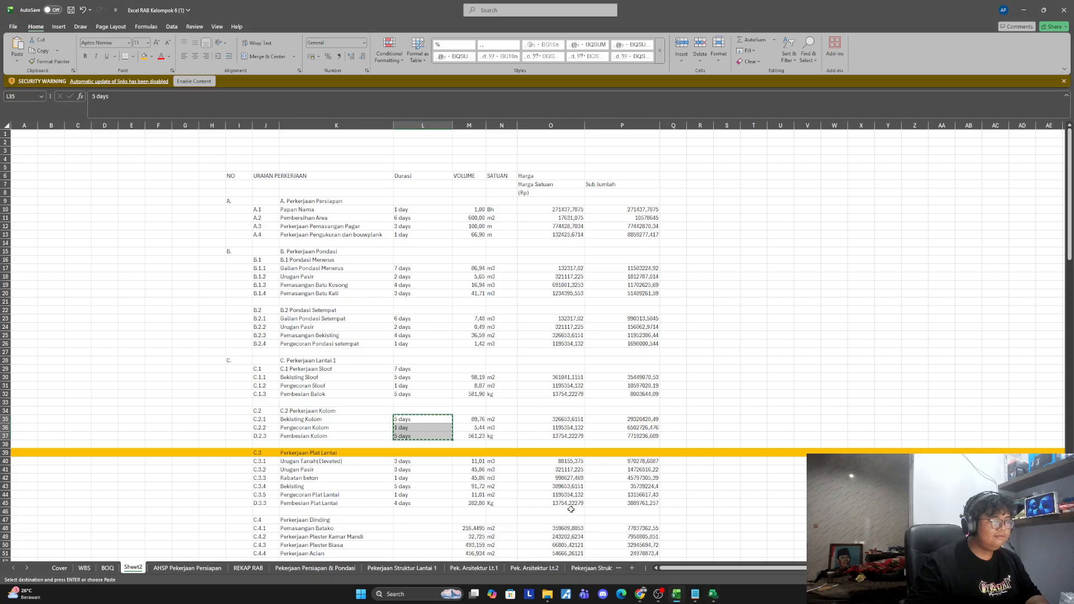
key(Escape)
click(447, 396)
click(305, 203)
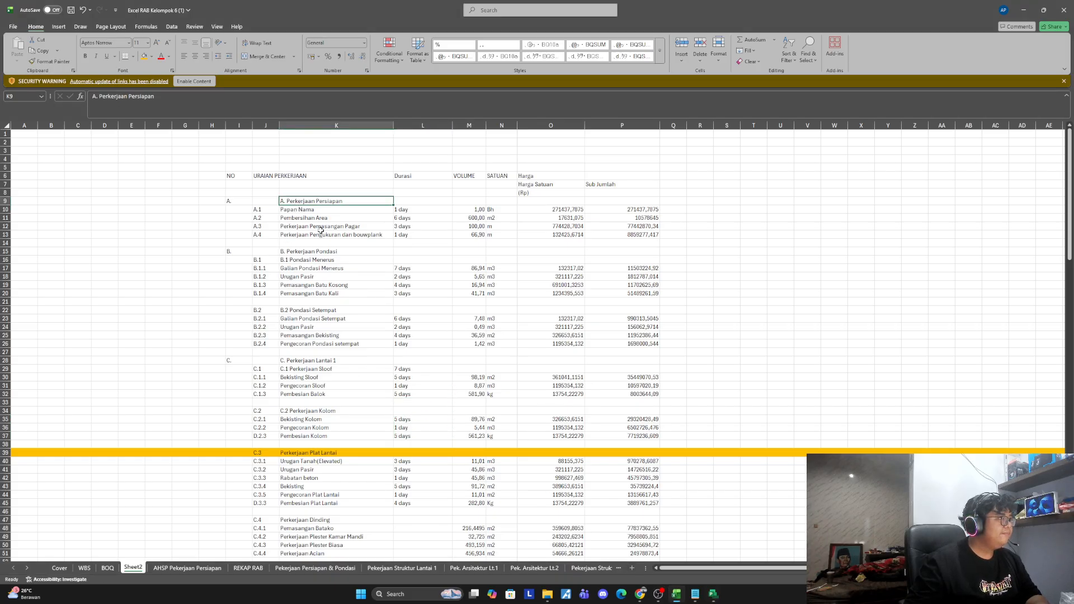
key(Down)
key(Down)
key(Down)
key(Down)
key(Down)
key(Down)
key(Down)
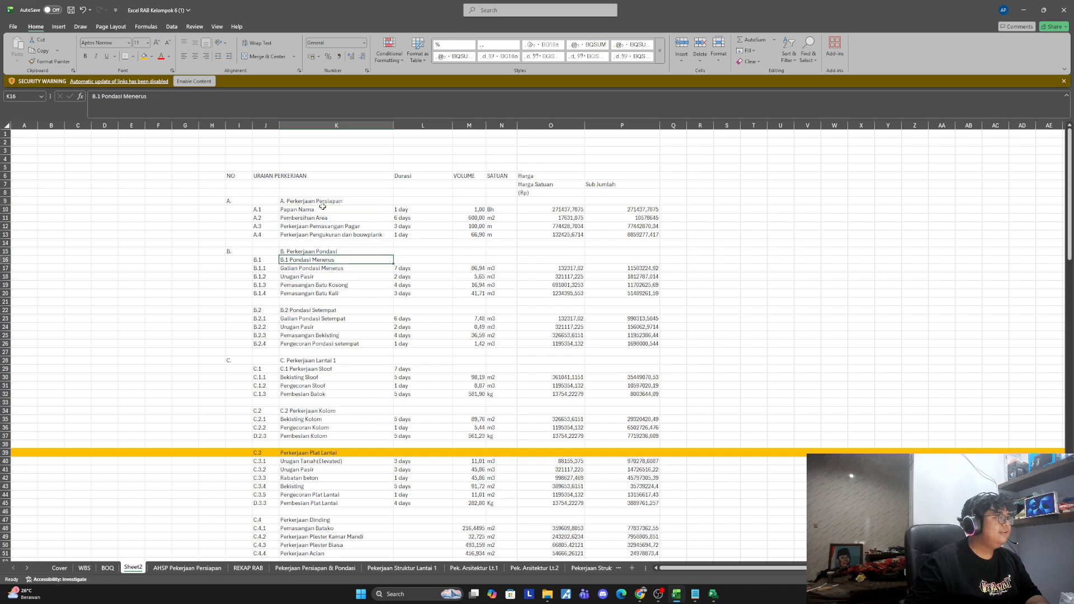
drag(308, 203, 326, 432)
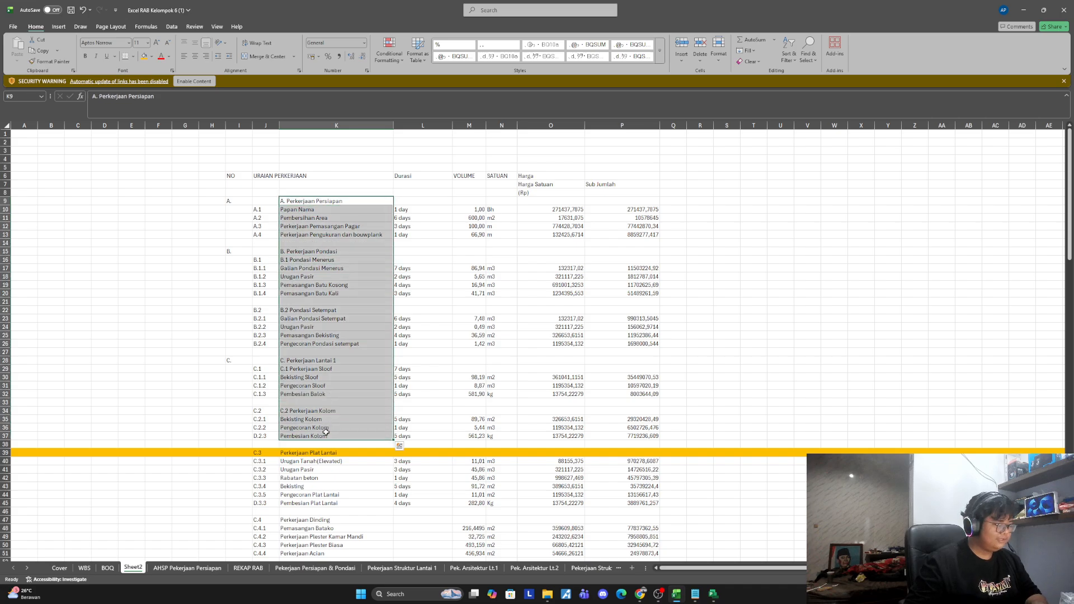
key(ctrl+c)
Step: Switch back to Project2 and paste the copied work items as task names from row 4, matching the destination formatting
mouse_move(714, 600)
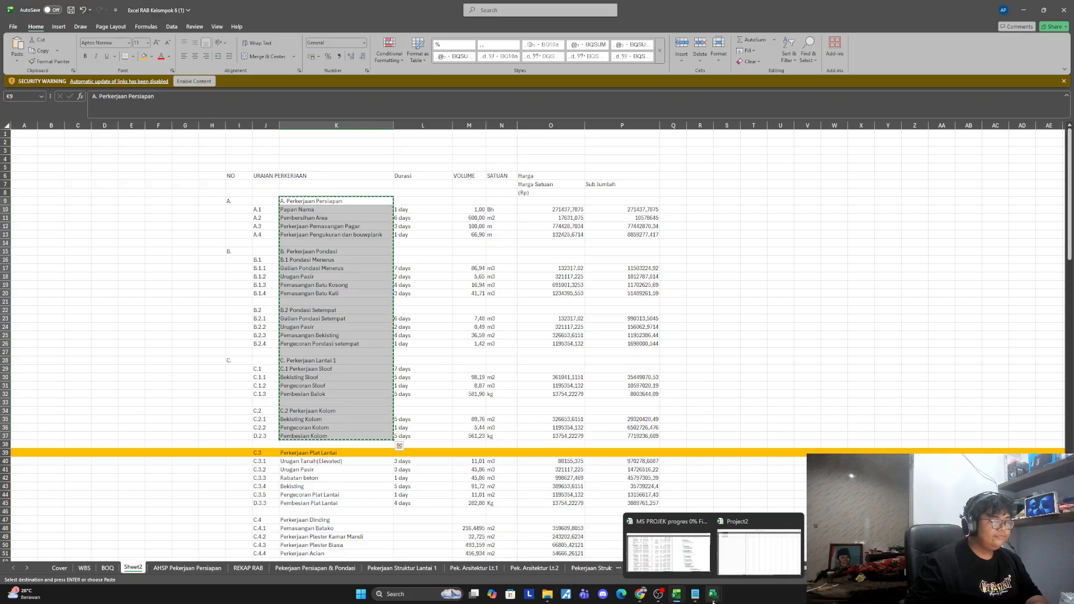
click(760, 553)
key(Down)
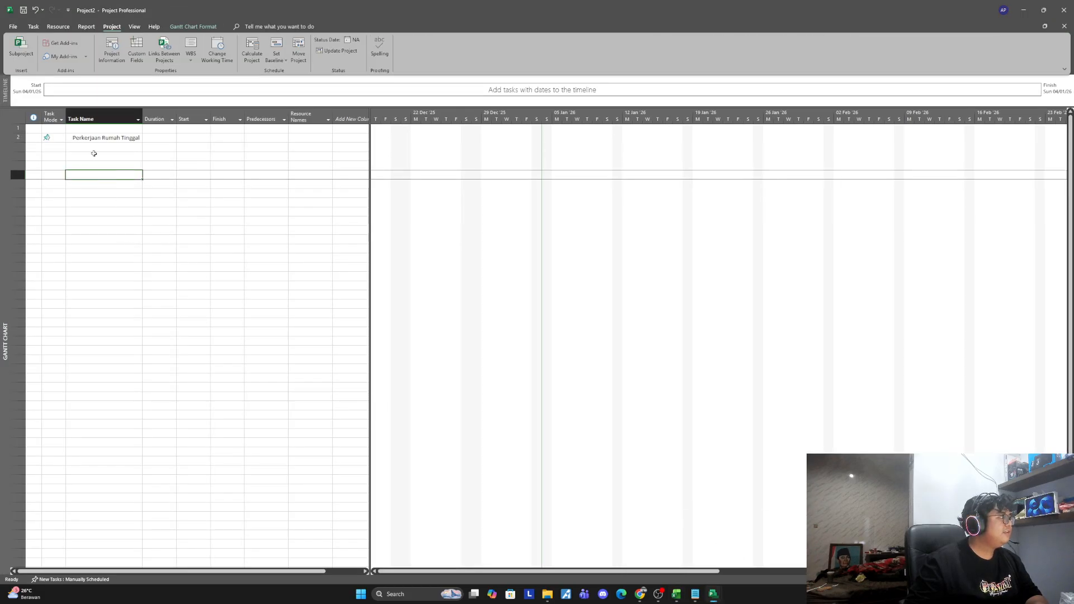
click(94, 153)
key(ctrl+v)
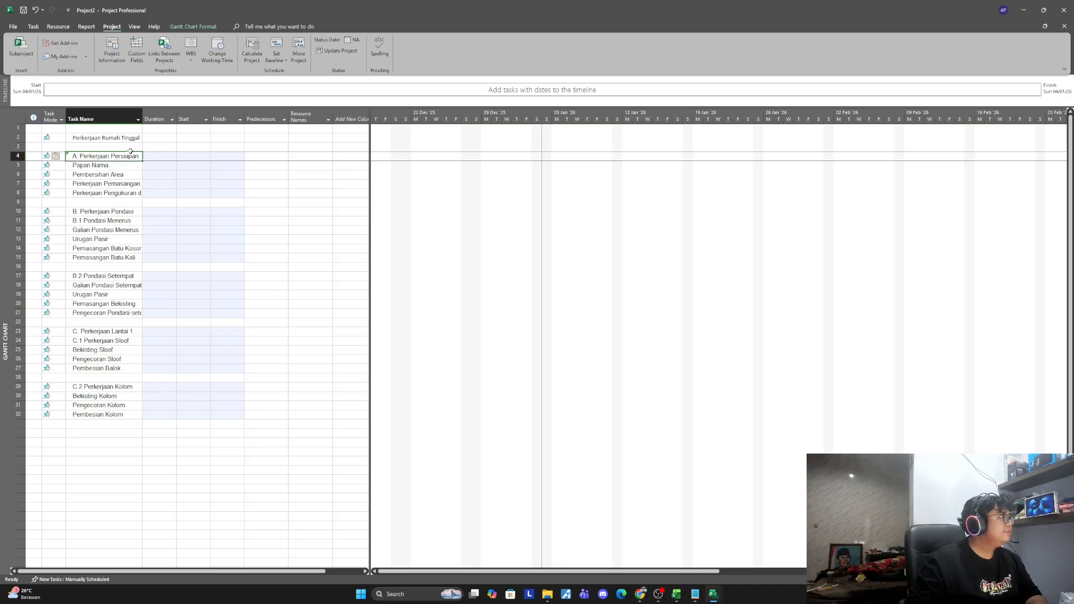
click(57, 157)
click(76, 176)
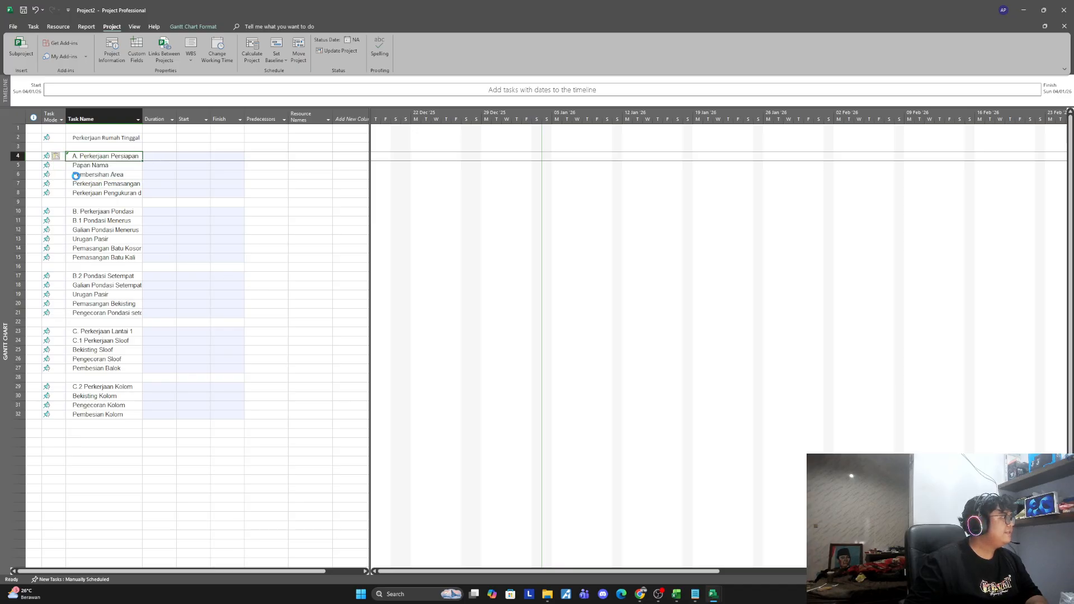
click(158, 267)
click(74, 164)
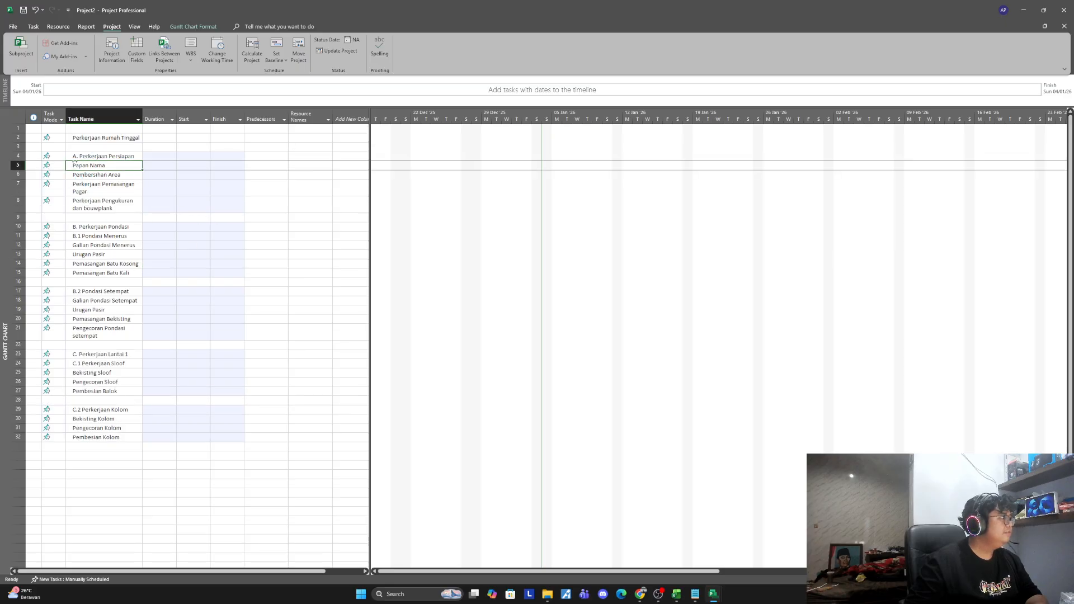
click(99, 202)
click(209, 261)
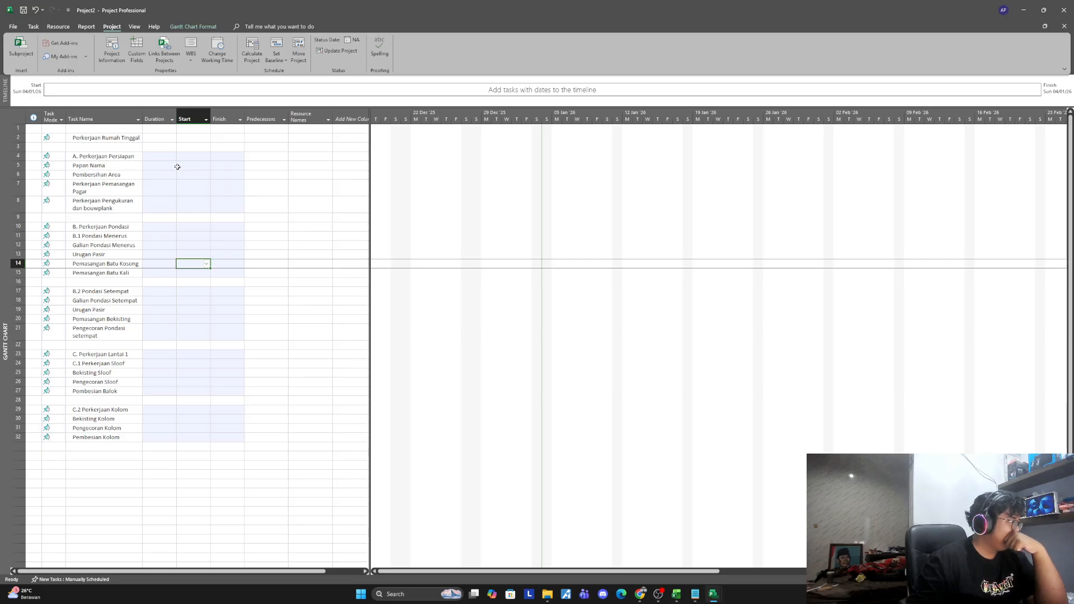
click(119, 166)
click(115, 176)
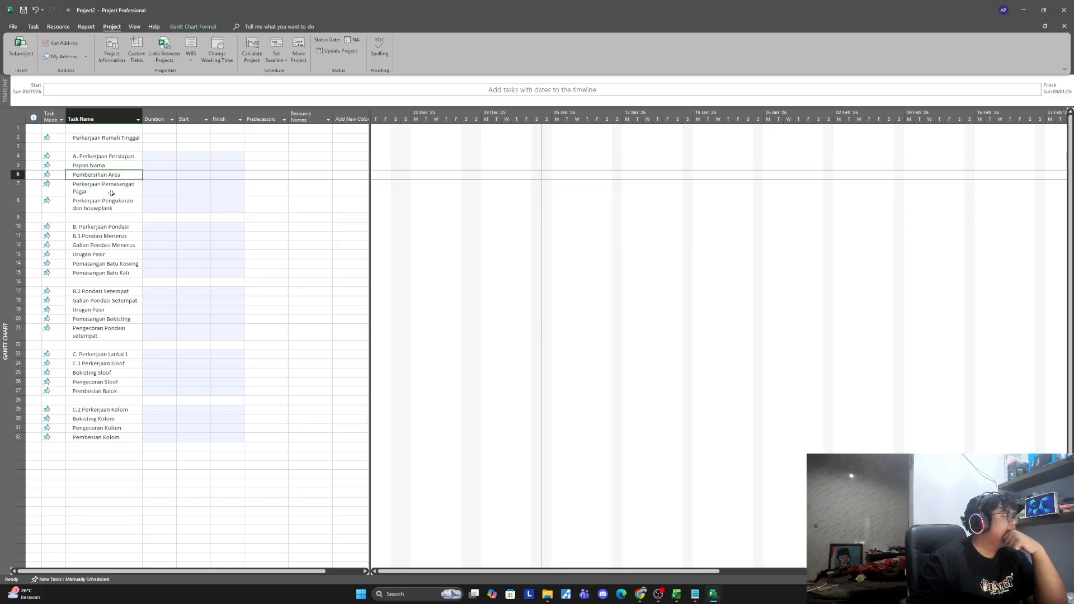
click(112, 193)
click(112, 204)
click(107, 173)
click(109, 200)
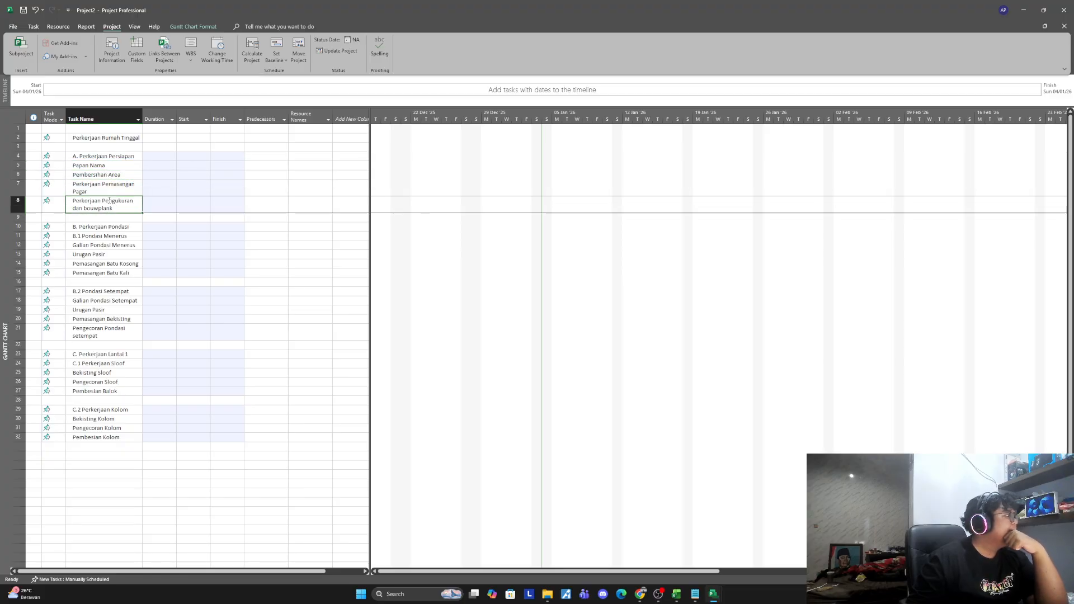
Step: Indent tasks 5 to 8, Papan Nama through Perkerjaan Pengukuran dan bouwplank, as subtasks of A. Perkerjaan Persiapan
click(34, 27)
click(213, 203)
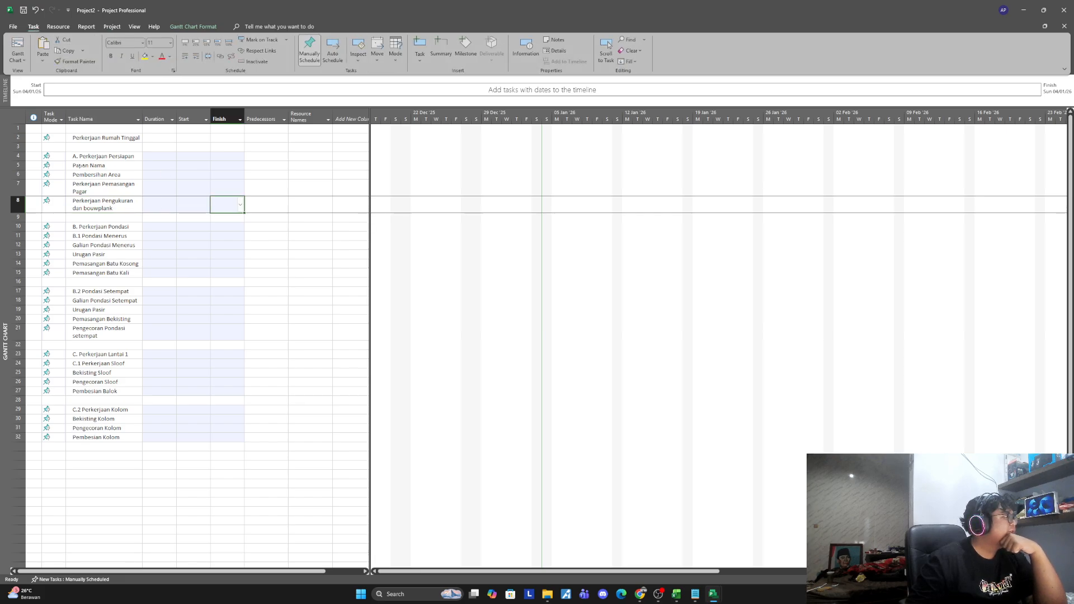
click(100, 206)
drag(100, 165, 97, 208)
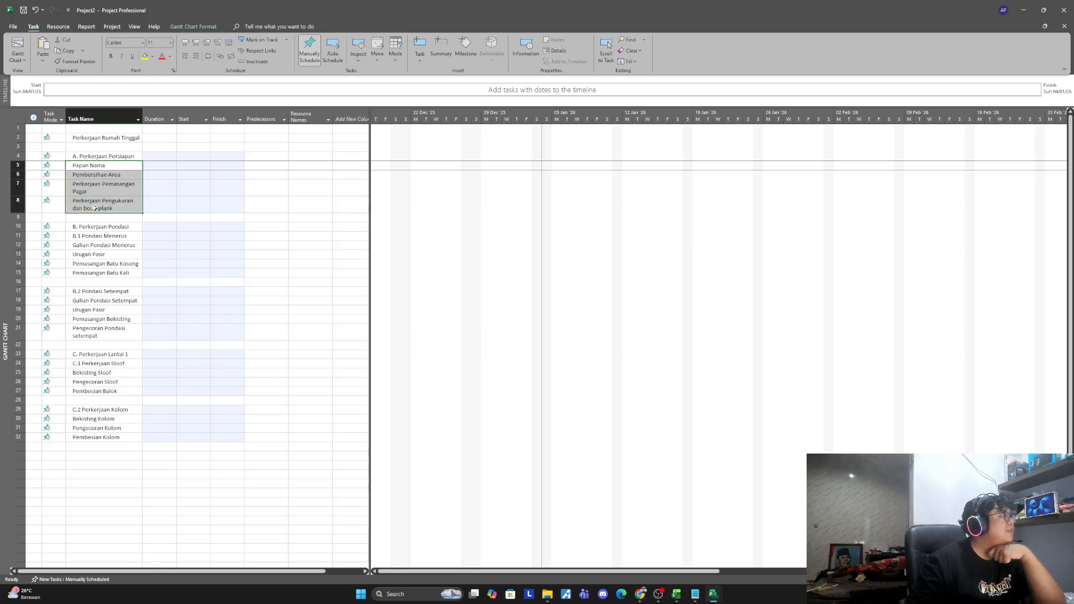
click(197, 57)
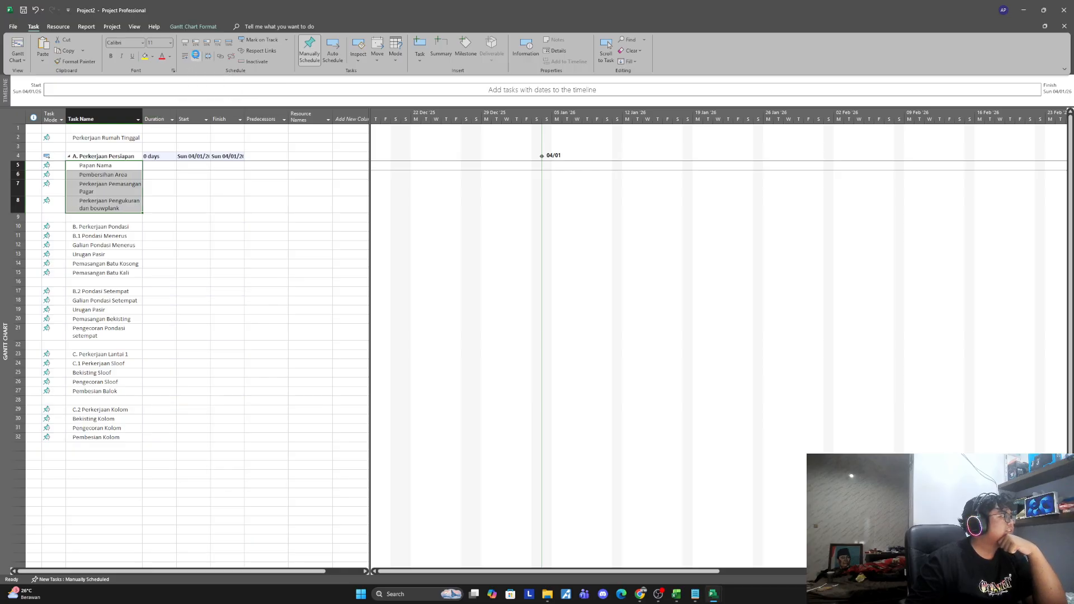
Step: Indent tasks 12 to 15 as subtasks of B.1 Pondasi Menerus and tasks 18 to 21 as subtasks of B.2 Pondasi Setempat
click(95, 238)
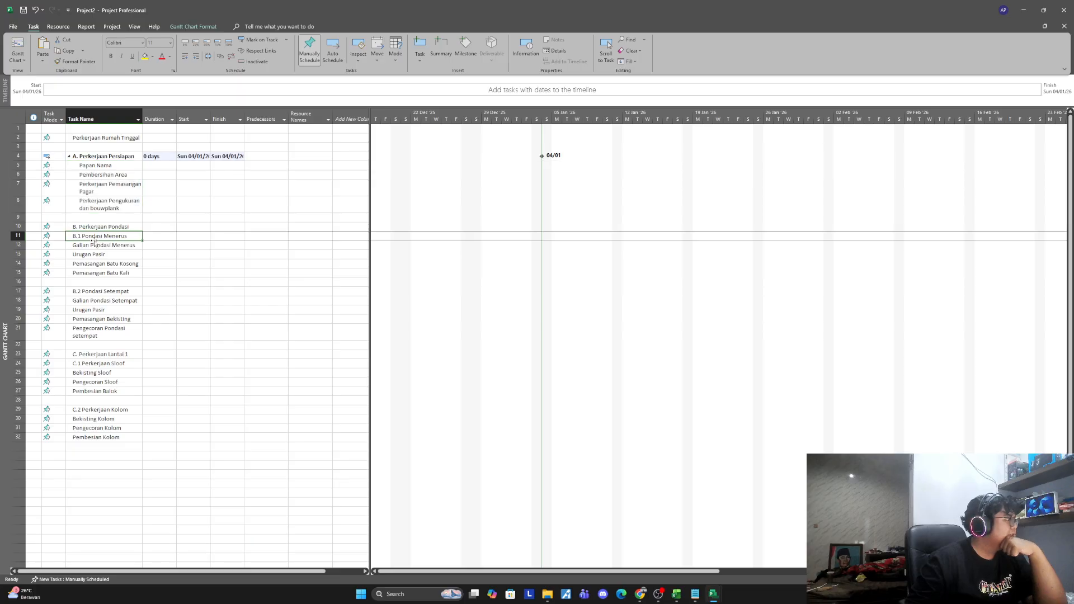
click(96, 247)
drag(97, 274, 93, 242)
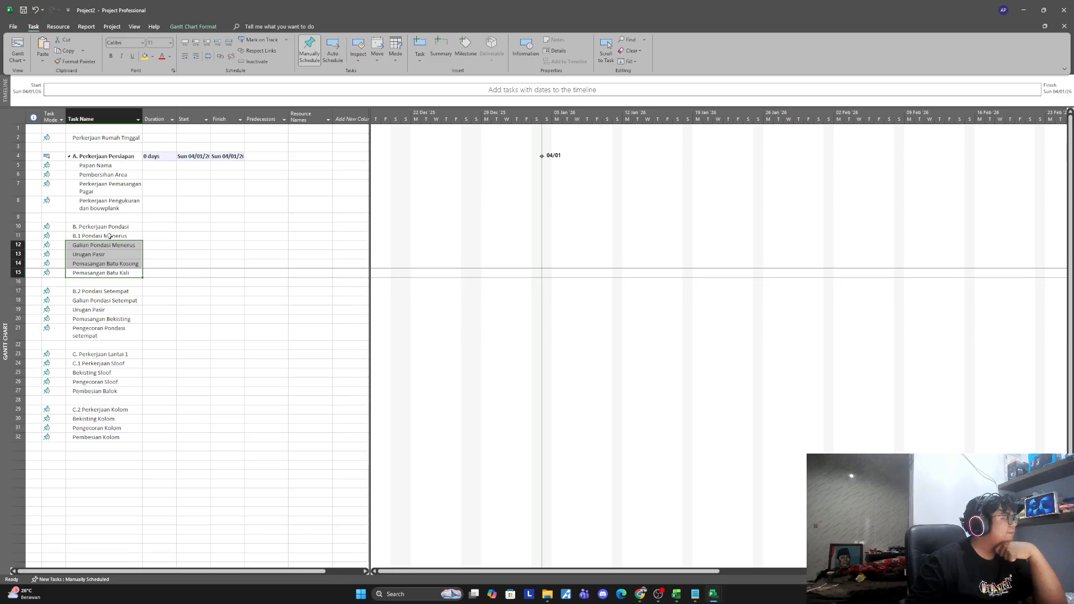
click(196, 59)
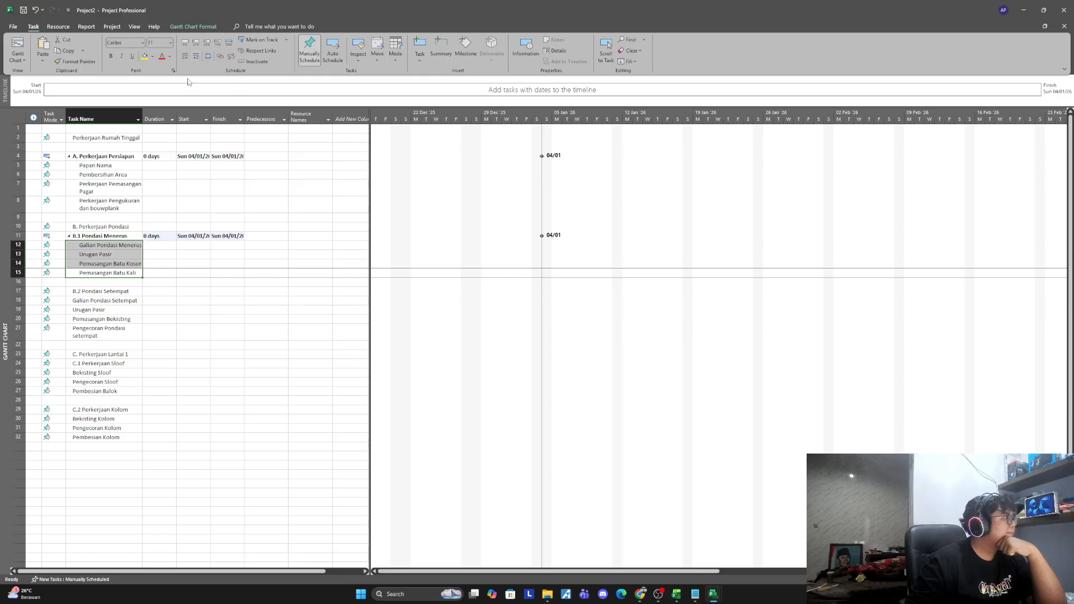
drag(97, 302, 94, 330)
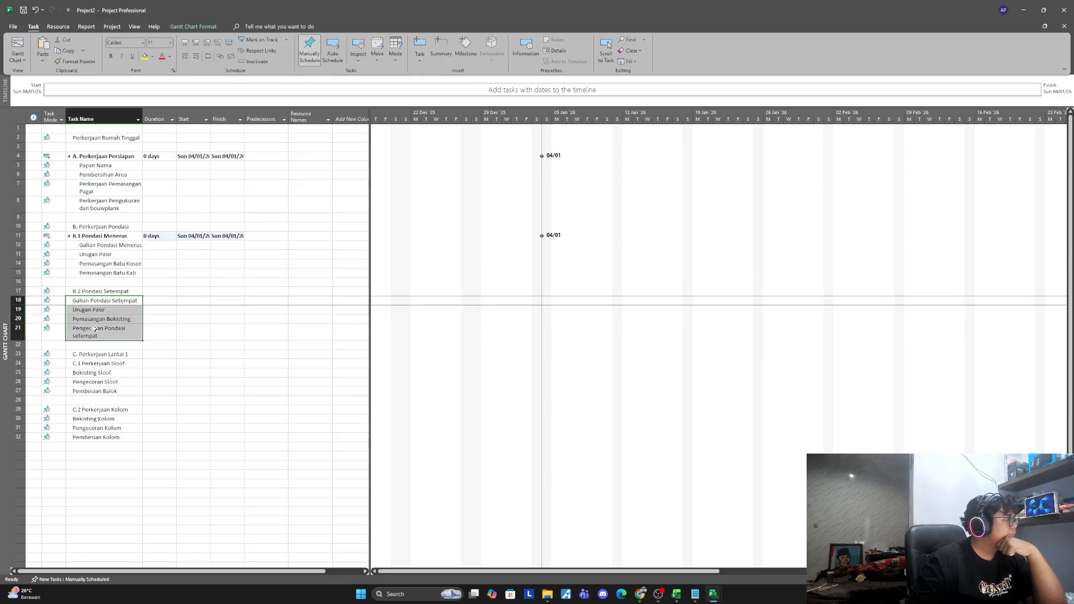
click(195, 60)
Step: Indent tasks 25 to 27 as subtasks of C.1 Perkerjaan Sloof and tasks 30 to 32 as subtasks of C.2 Perkerjaan Kolom
drag(94, 373, 97, 437)
click(196, 57)
click(197, 59)
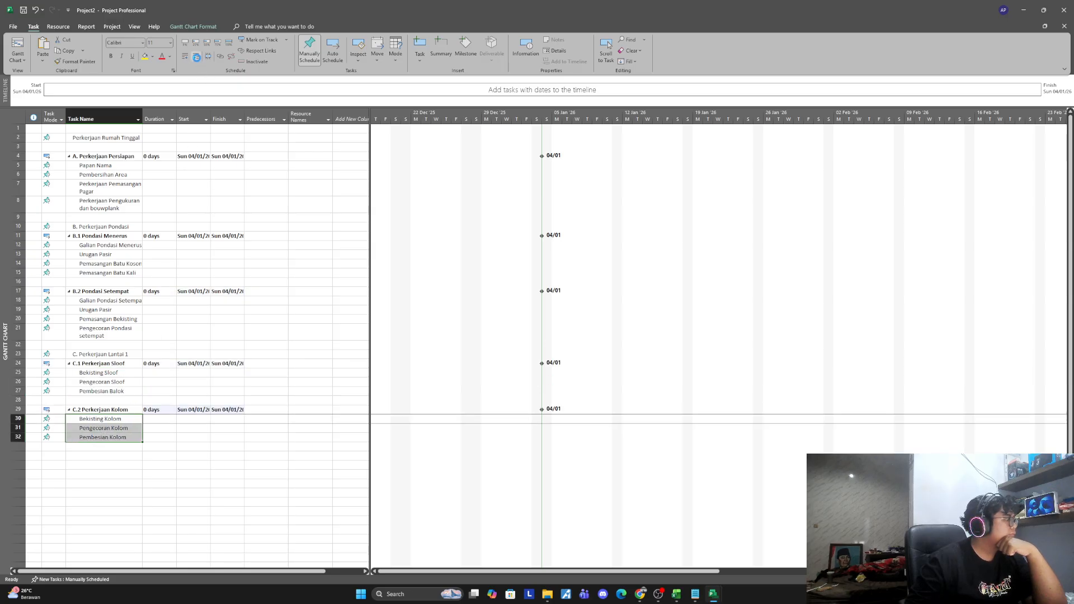
click(266, 373)
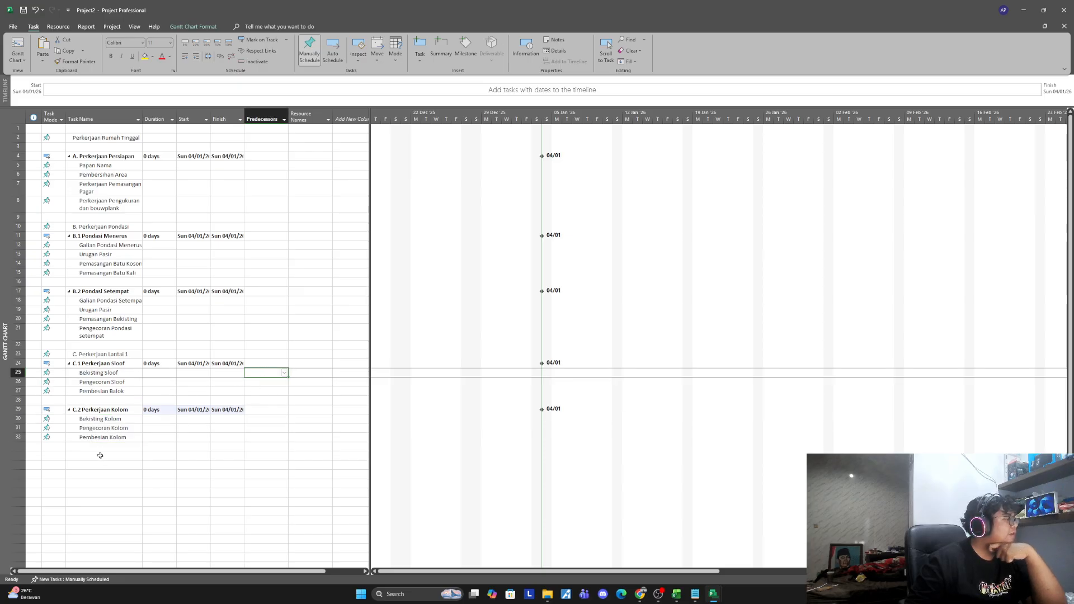
click(100, 428)
click(114, 363)
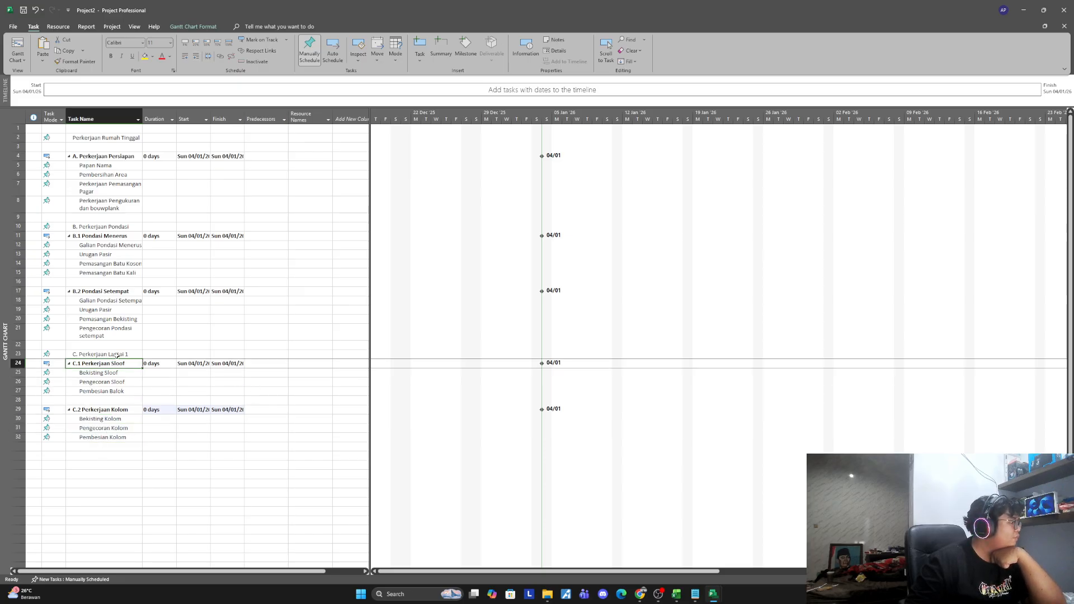
click(117, 355)
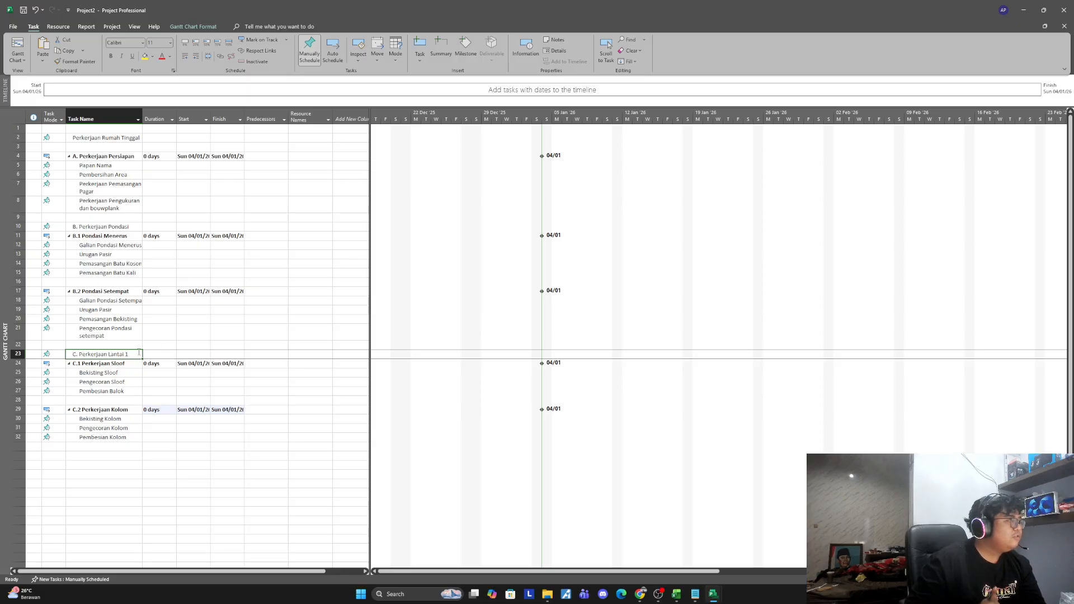
click(115, 365)
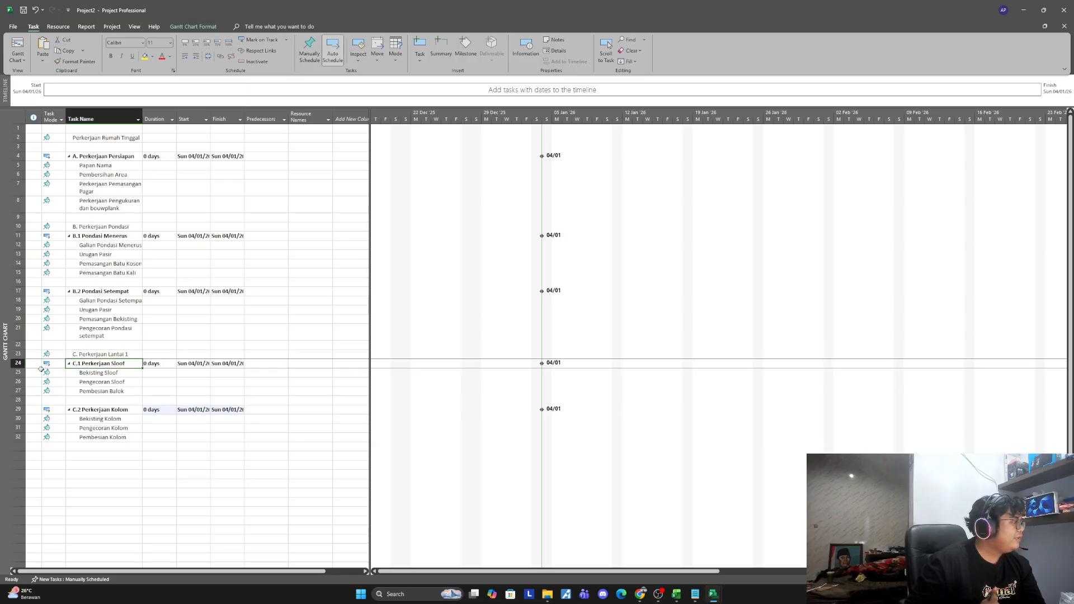
click(154, 382)
click(222, 381)
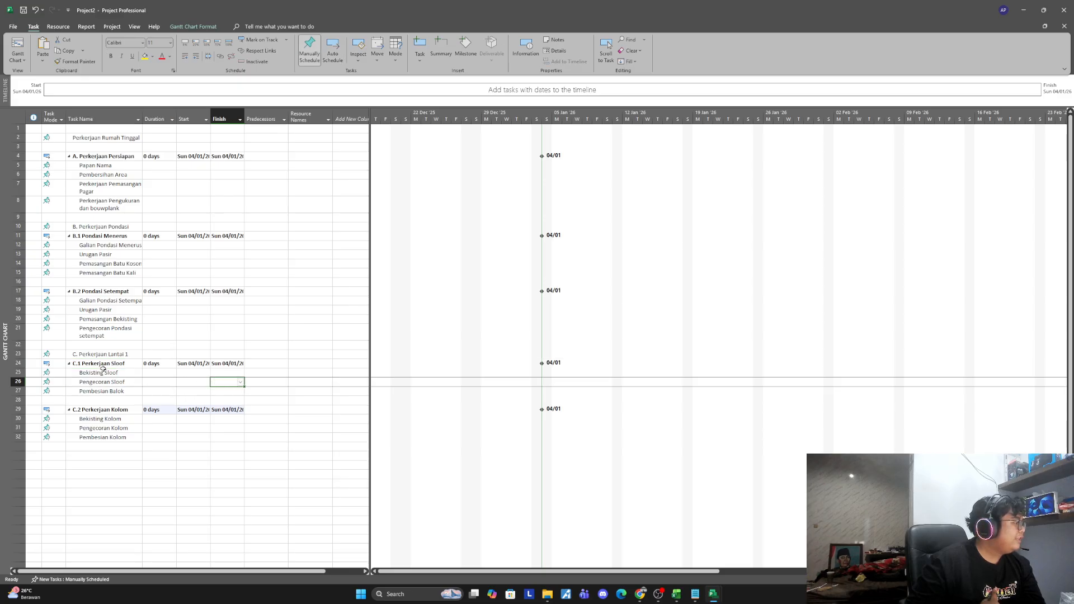
Step: Indent the C.1 and C.2 groups under C. Perkerjaan Lantai 1, and the B.1 and B.2 groups under B. Perkerjaan Pondasi
drag(102, 365, 103, 437)
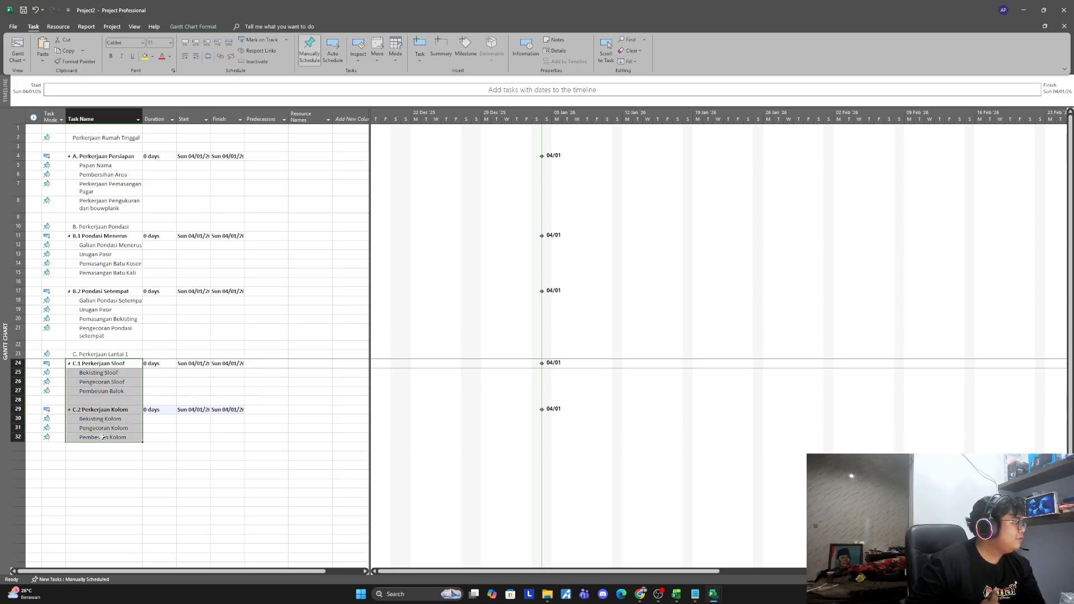
click(196, 57)
drag(106, 334, 105, 237)
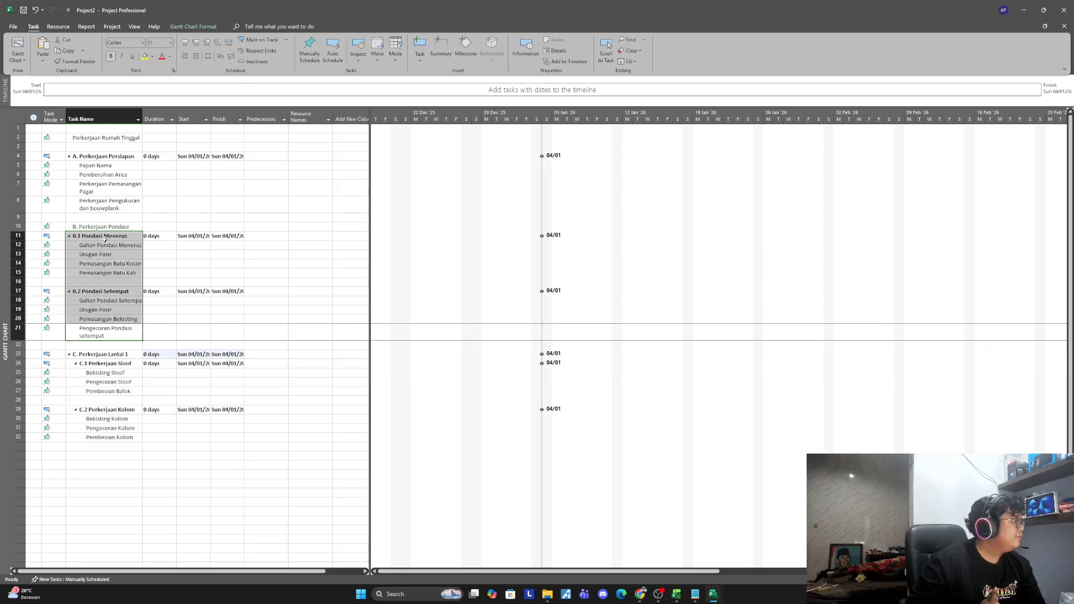
click(197, 56)
click(307, 220)
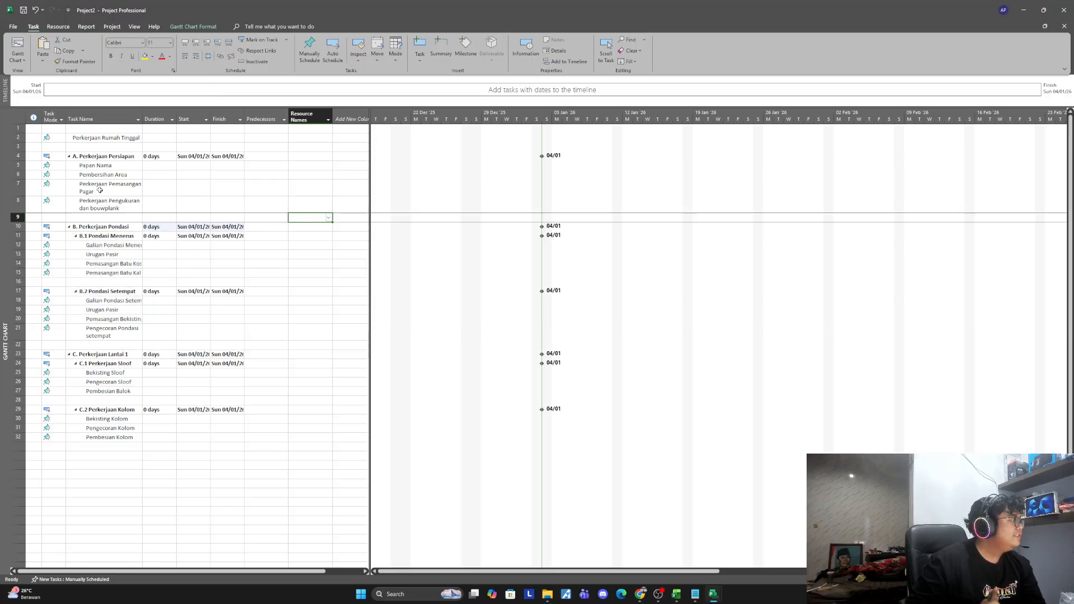
Step: Indent rows 3 to 32, covering groups A, B and C, one level under Perkerjaan Rumah Tinggal
click(188, 191)
click(253, 190)
click(133, 147)
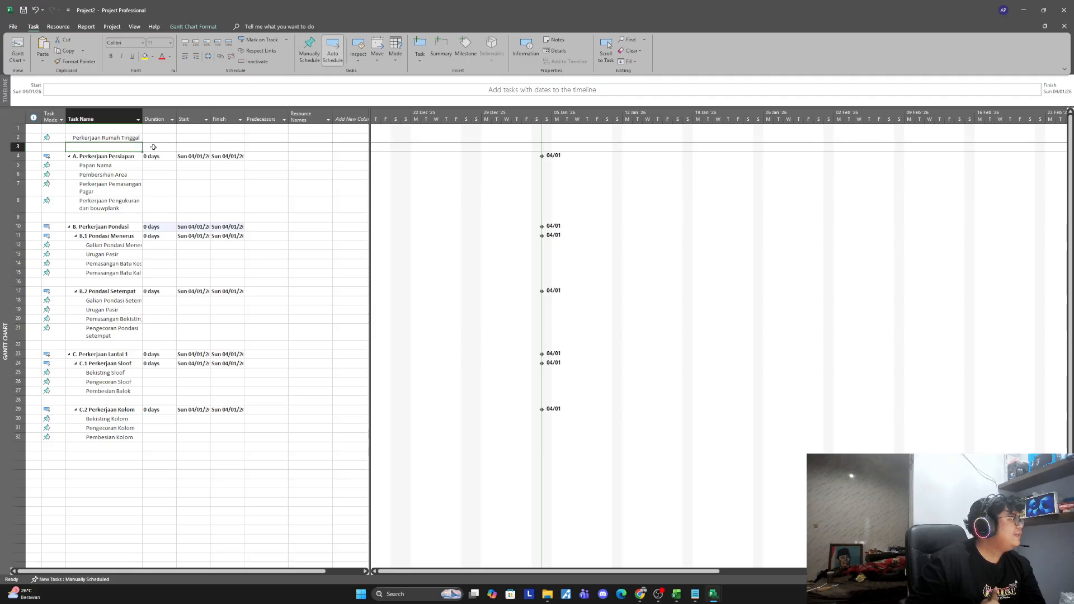
drag(92, 146, 111, 436)
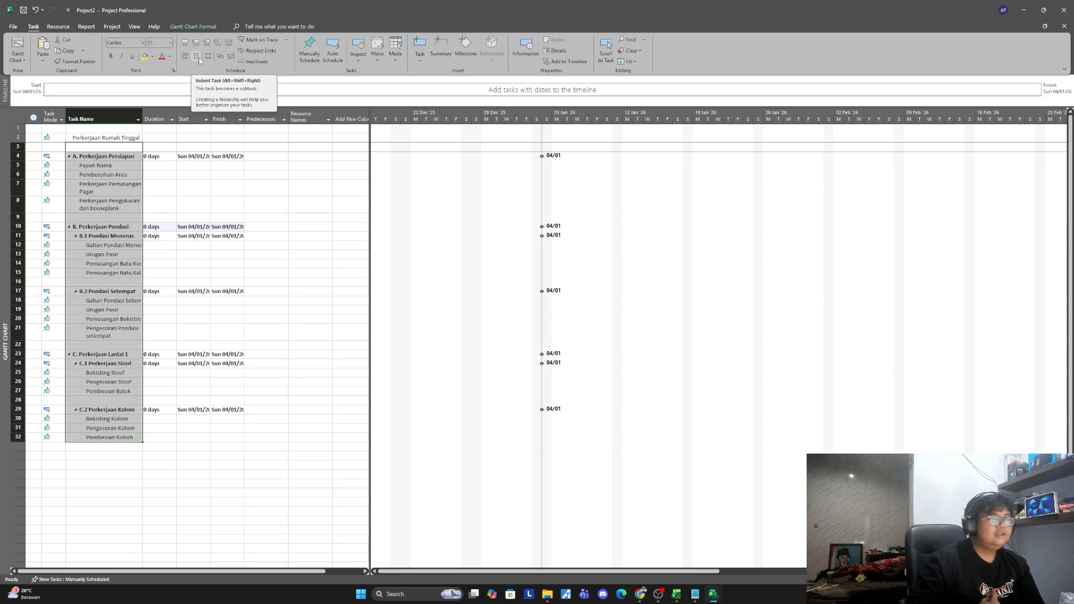
click(197, 57)
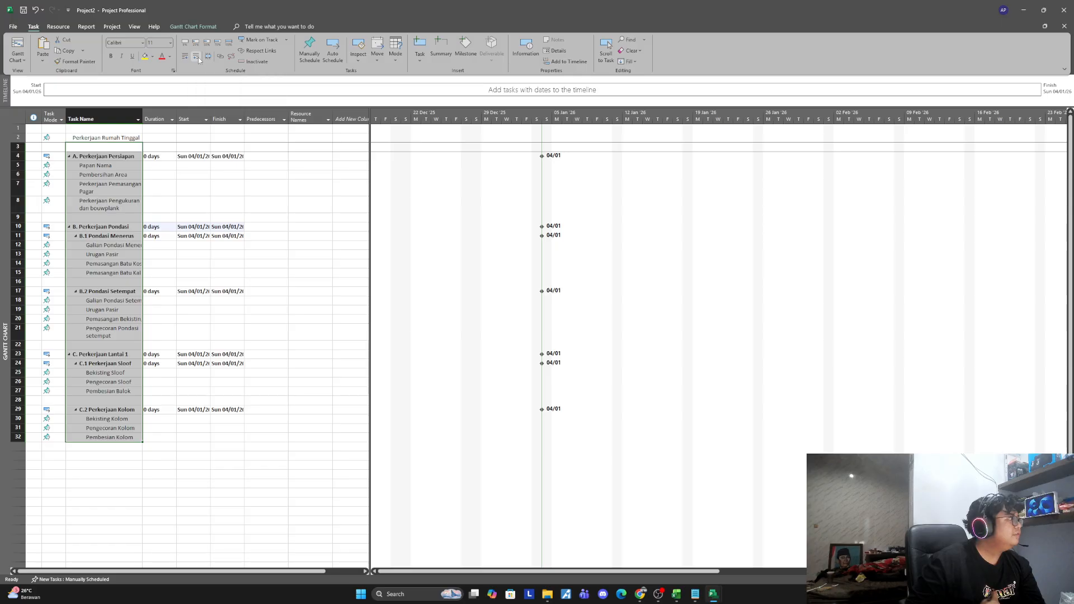
click(206, 177)
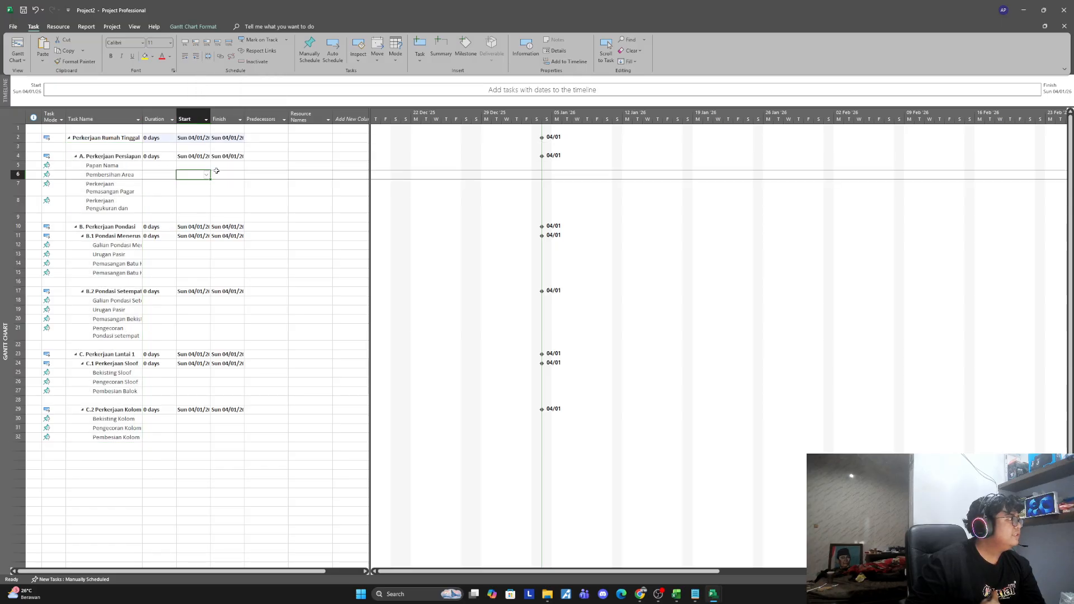
Step: Select the Papan Nama duration cell, then switch to the RAB workbook in Excel and copy the A. Perkerjaan Persiapan durations (L10:L13)
click(272, 166)
click(167, 166)
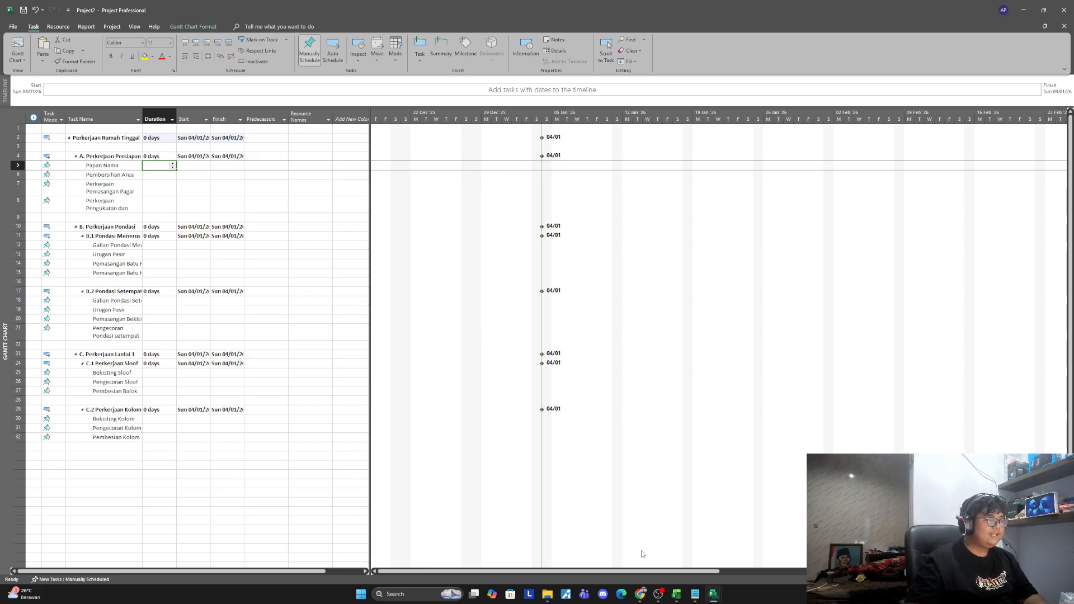
click(676, 594)
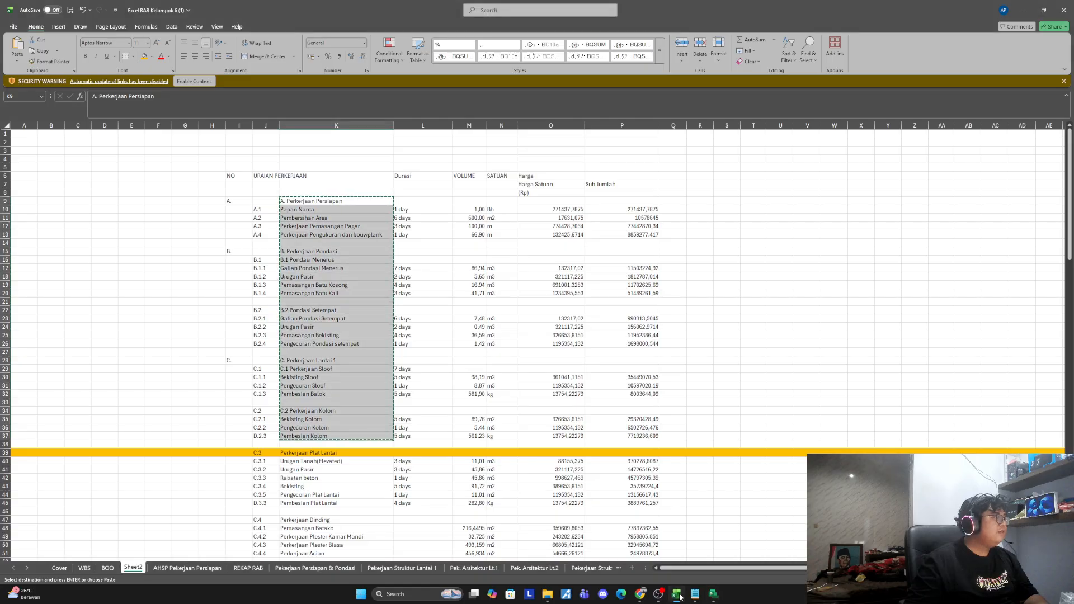
key(Escape)
click(422, 251)
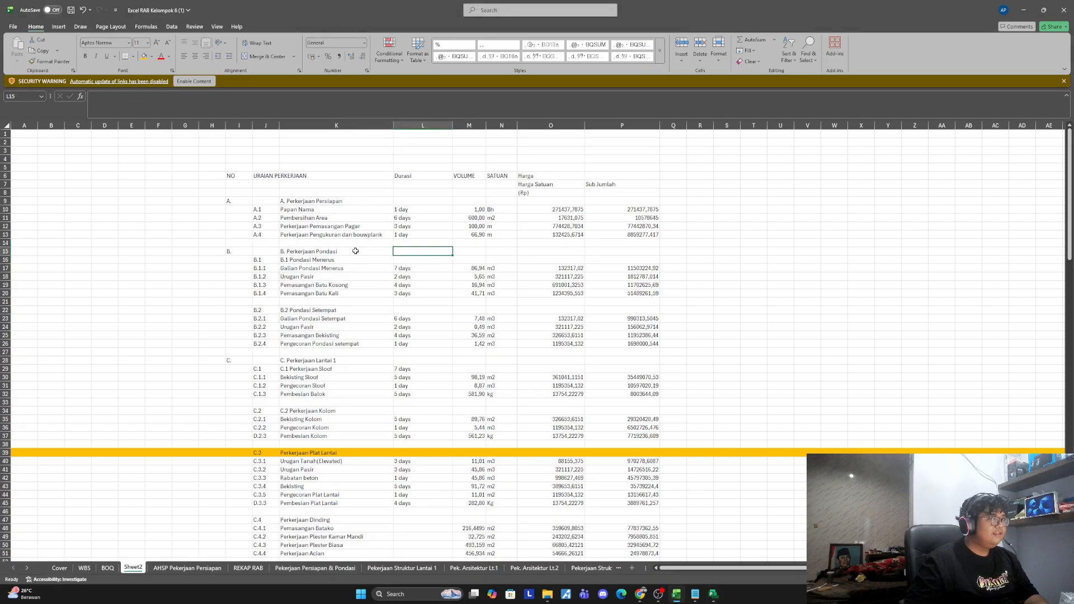
click(412, 242)
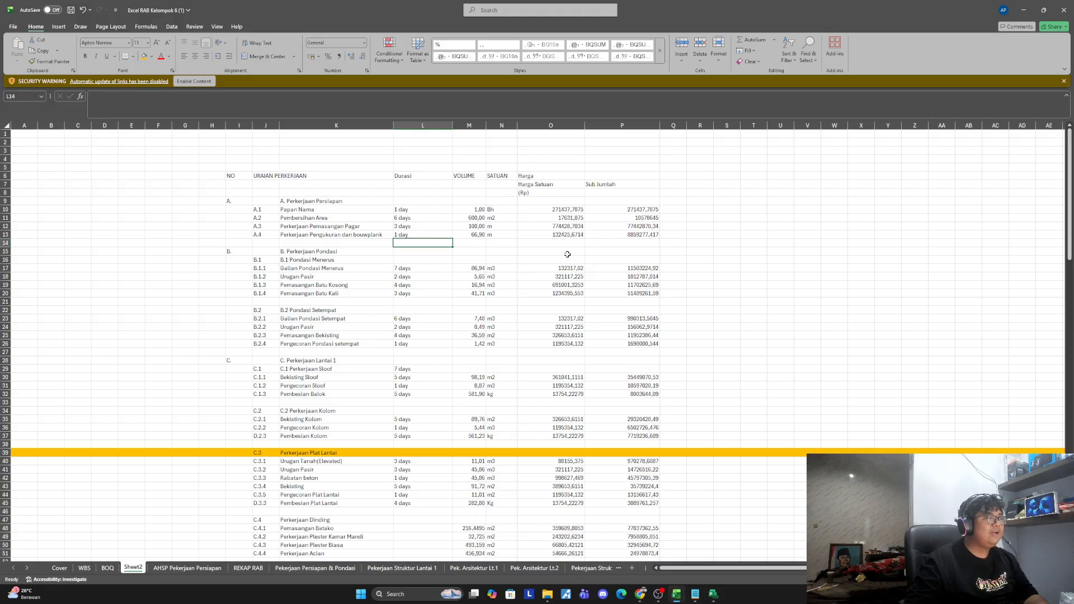
drag(420, 211, 415, 231)
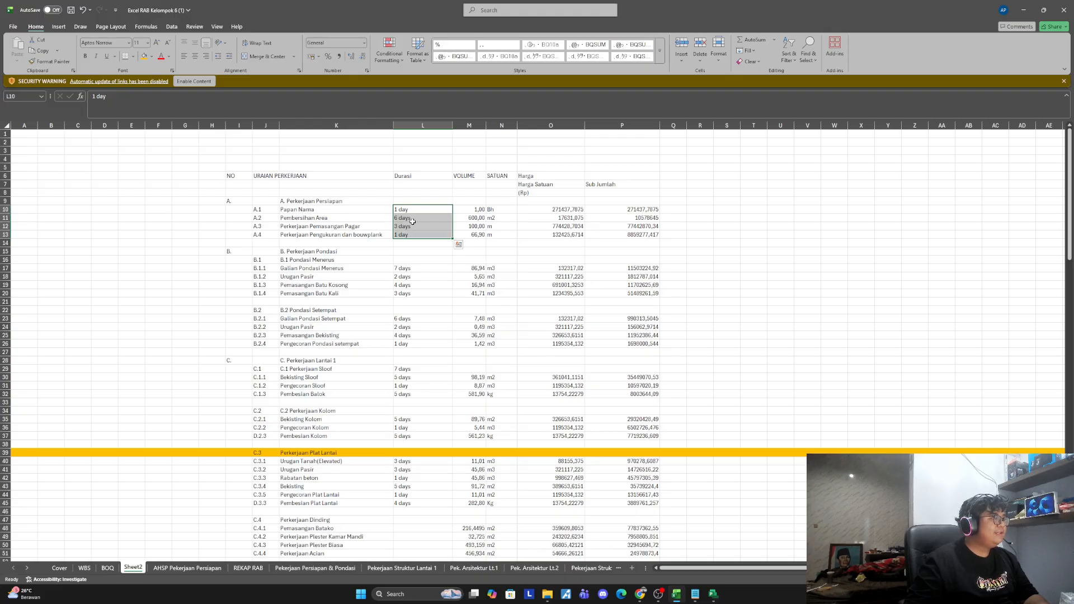
key(ctrl+c)
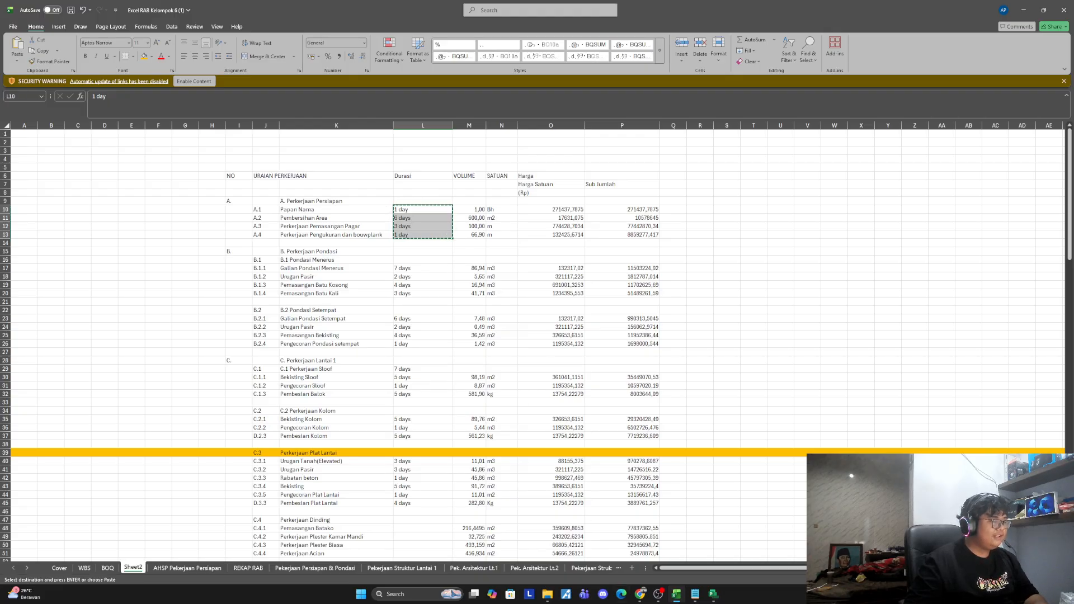
Step: Switch back to Project2 and paste the copied values as the durations of tasks 5 to 8
mouse_move(714, 594)
click(672, 543)
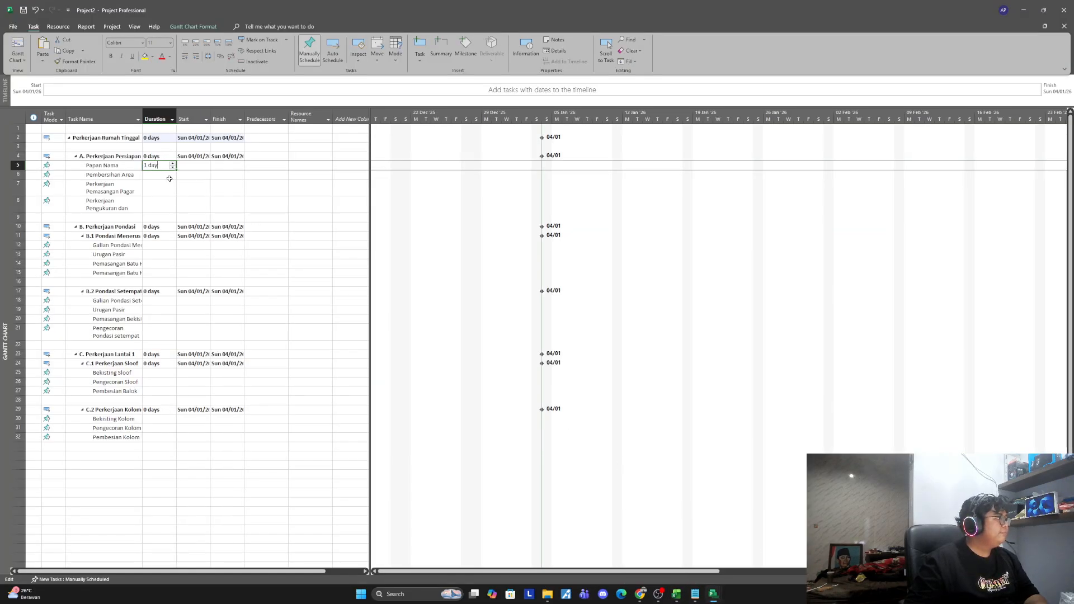
key(ctrl+v)
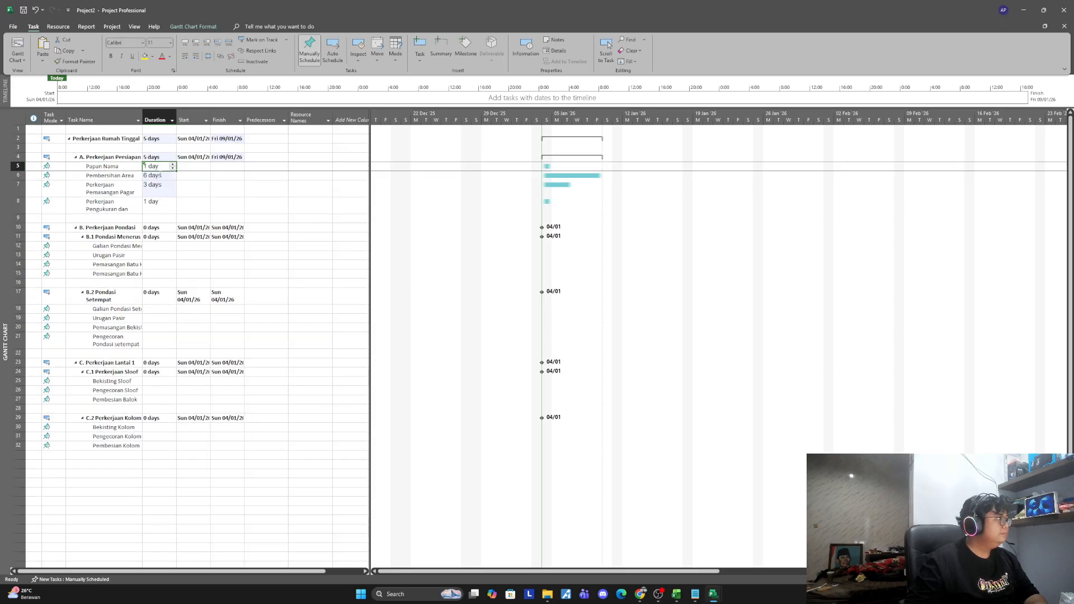
key(Tab)
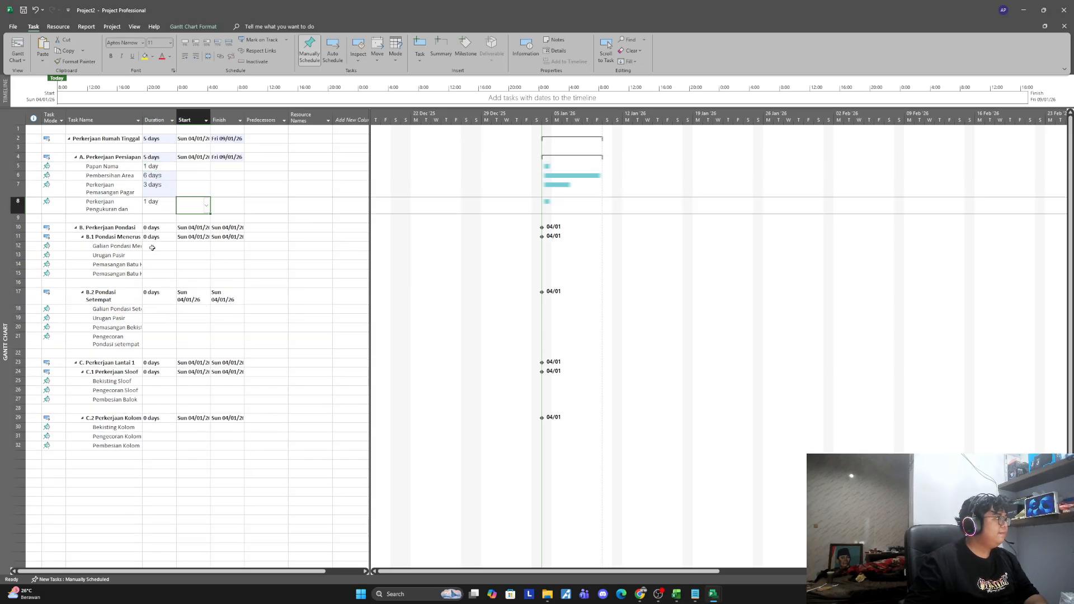
Step: Copy the B.1 Pondasi Menerus durations (L17:L20) from the RAB workbook in Excel and paste them as durations of tasks 12 to 15 in Project2
click(152, 247)
mouse_move(713, 596)
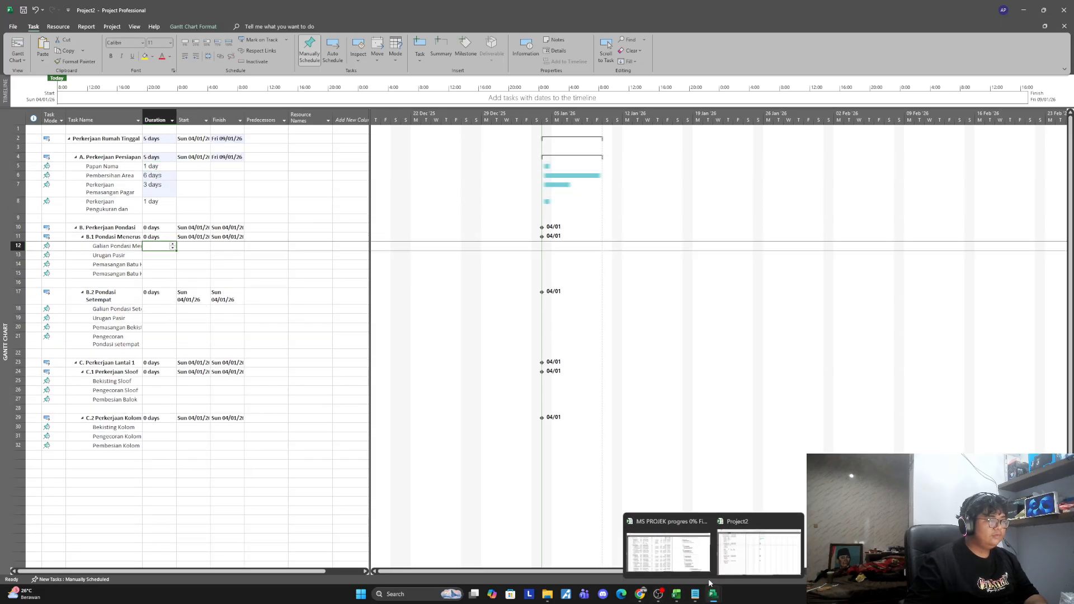
click(677, 594)
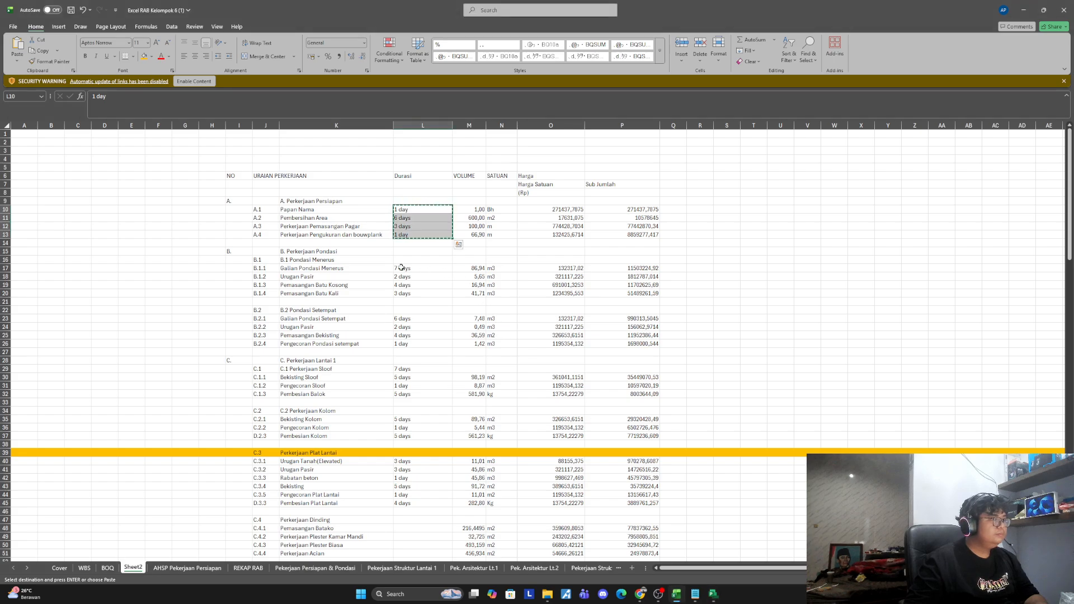
drag(401, 268, 403, 293)
key(ctrl+c)
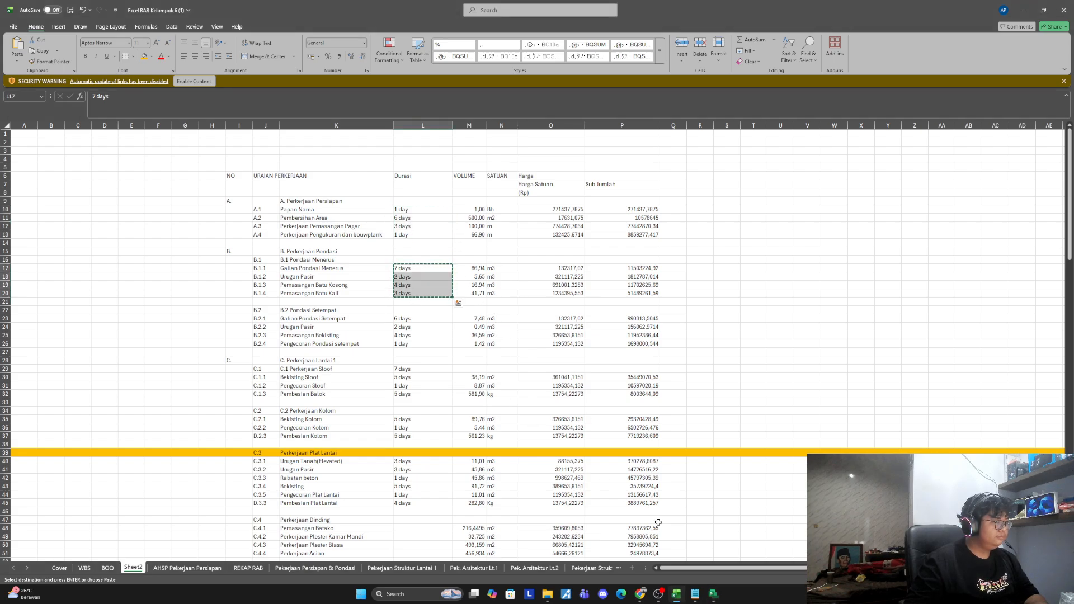
mouse_move(713, 594)
click(713, 535)
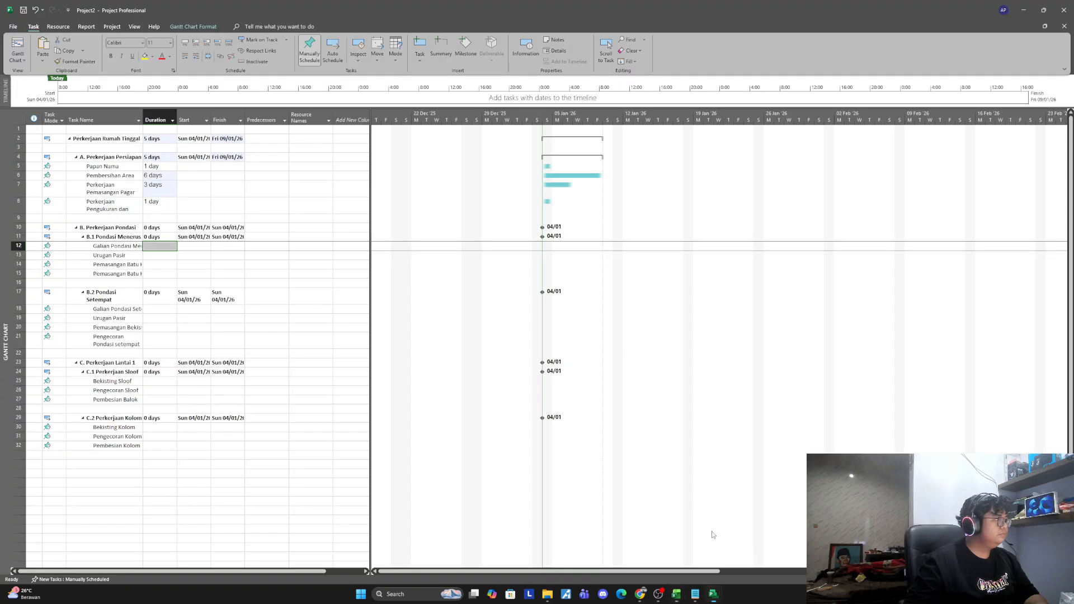
key(ctrl+v)
Step: Copy the B.2 Pondasi Setempat durations (L23:L26) from the RAB workbook in Excel and paste them as durations of tasks 18 to 21 in Project2
click(160, 300)
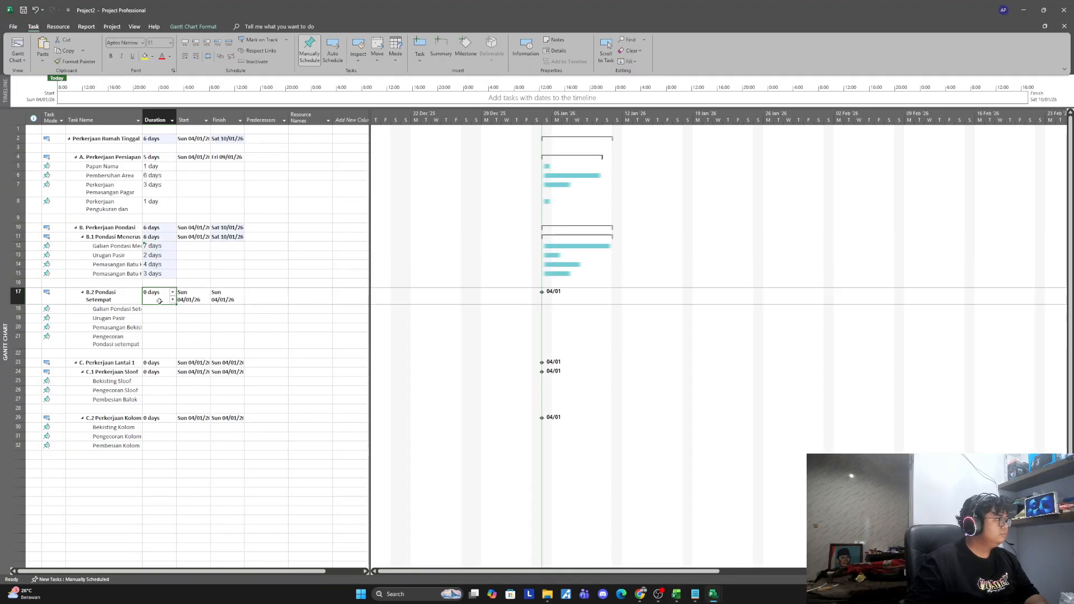
click(160, 310)
mouse_move(714, 596)
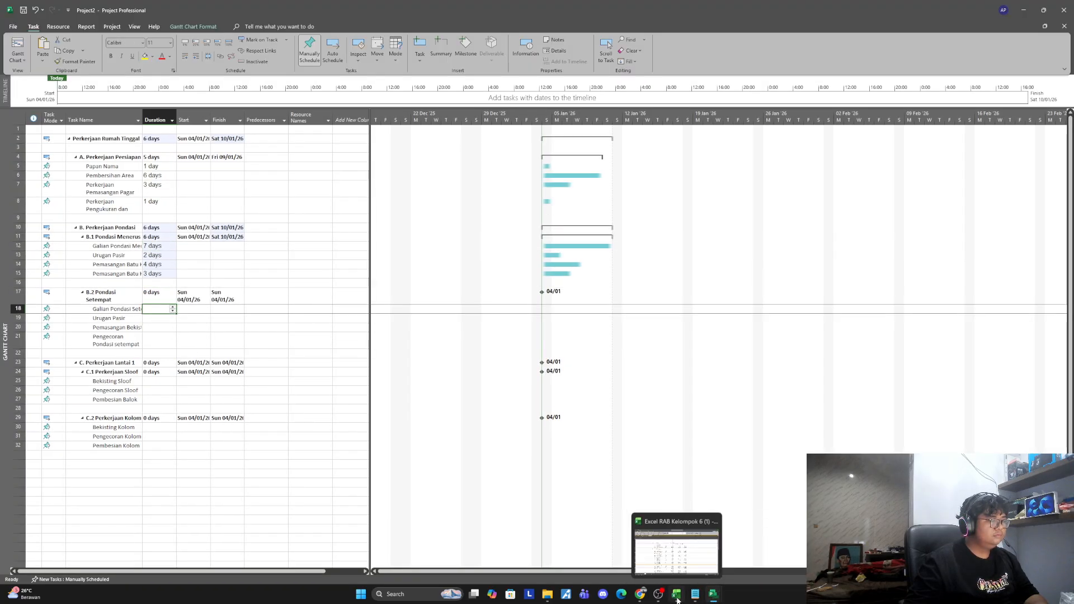
click(676, 595)
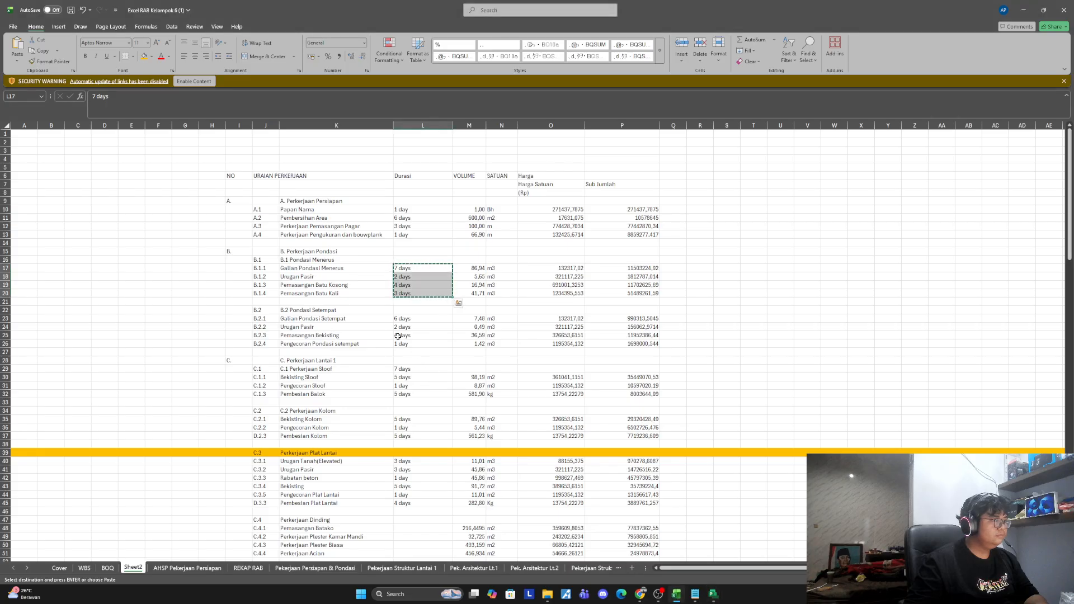
drag(404, 318, 415, 345)
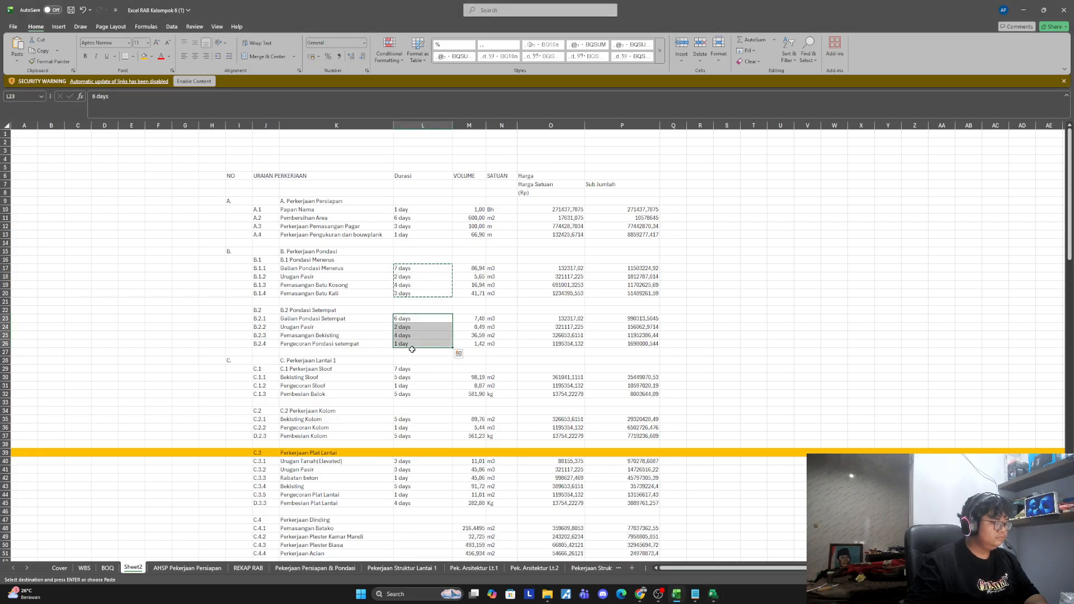
key(ctrl+c)
mouse_move(717, 598)
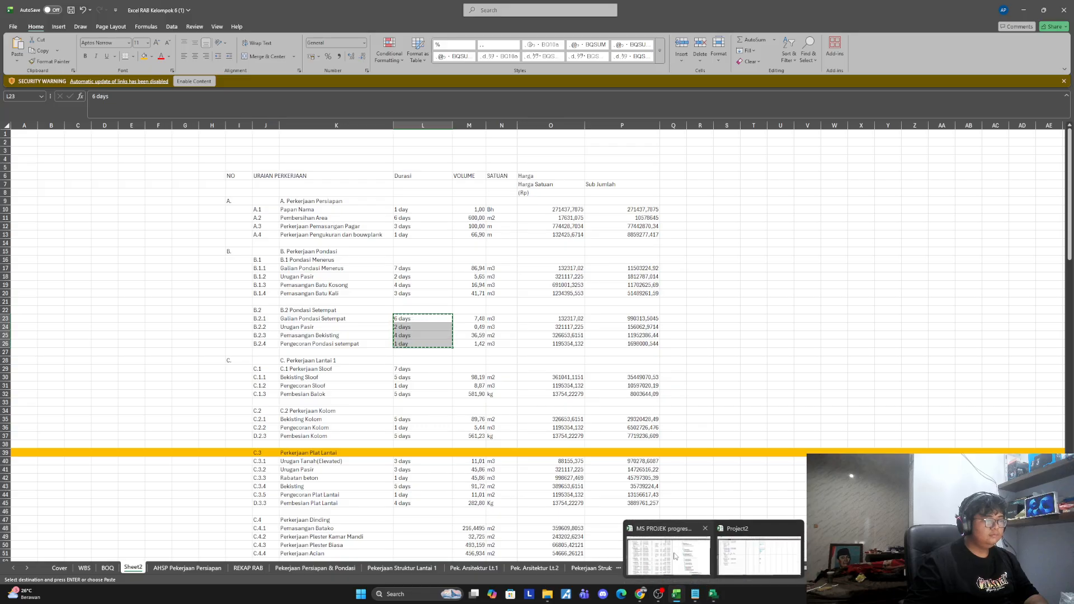
click(743, 548)
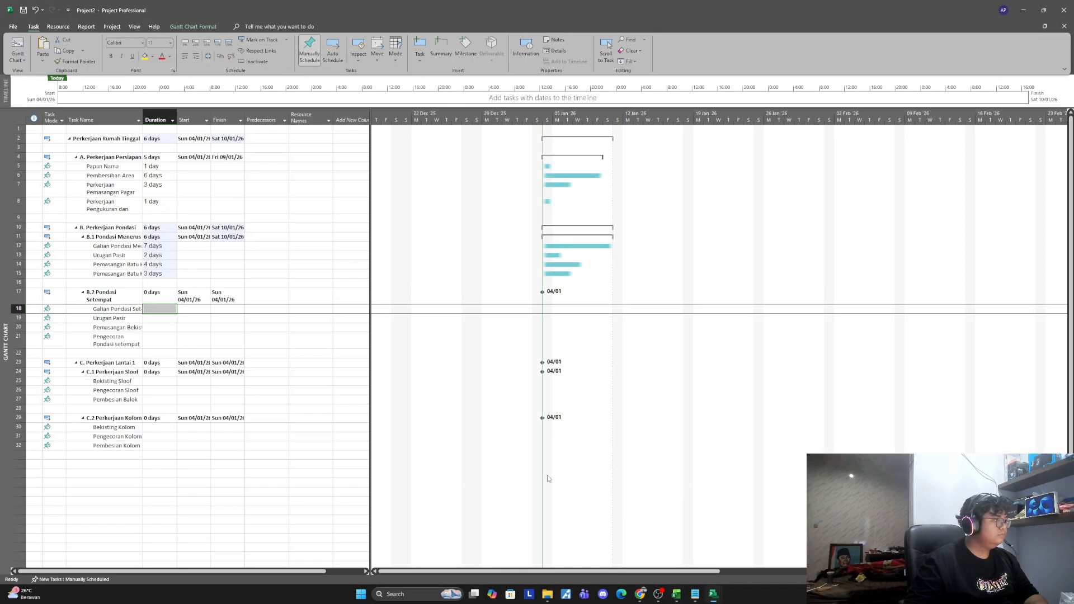
key(ctrl+v)
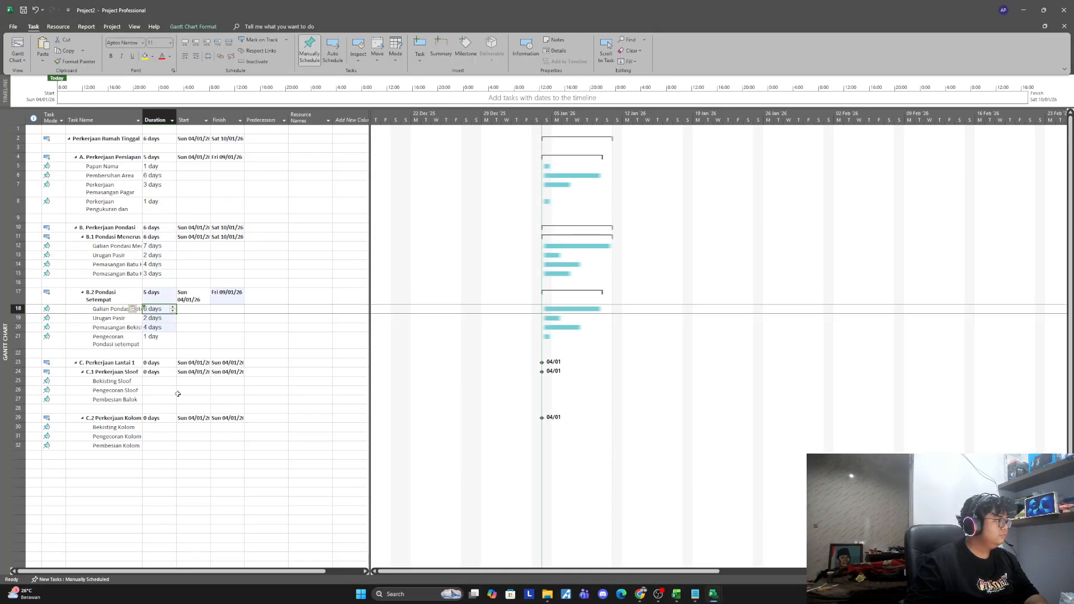
Step: Copy the C.1 Perkerjaan Sloof durations (L30:L32) from the RAB workbook in Excel and paste them as durations of tasks 25 to 27 in Project2
click(162, 381)
click(678, 594)
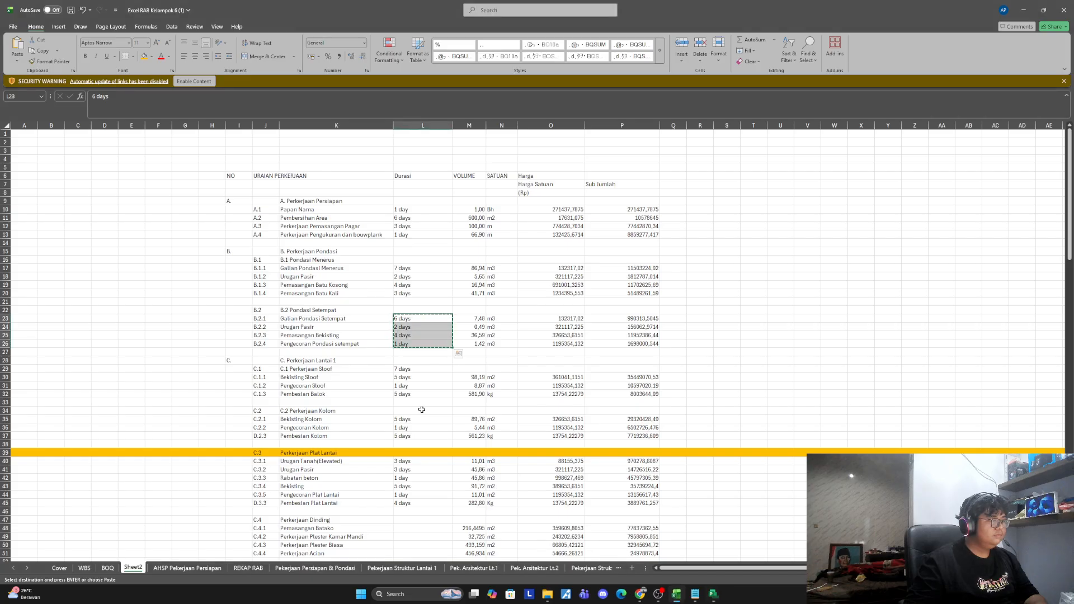
drag(401, 377, 411, 399)
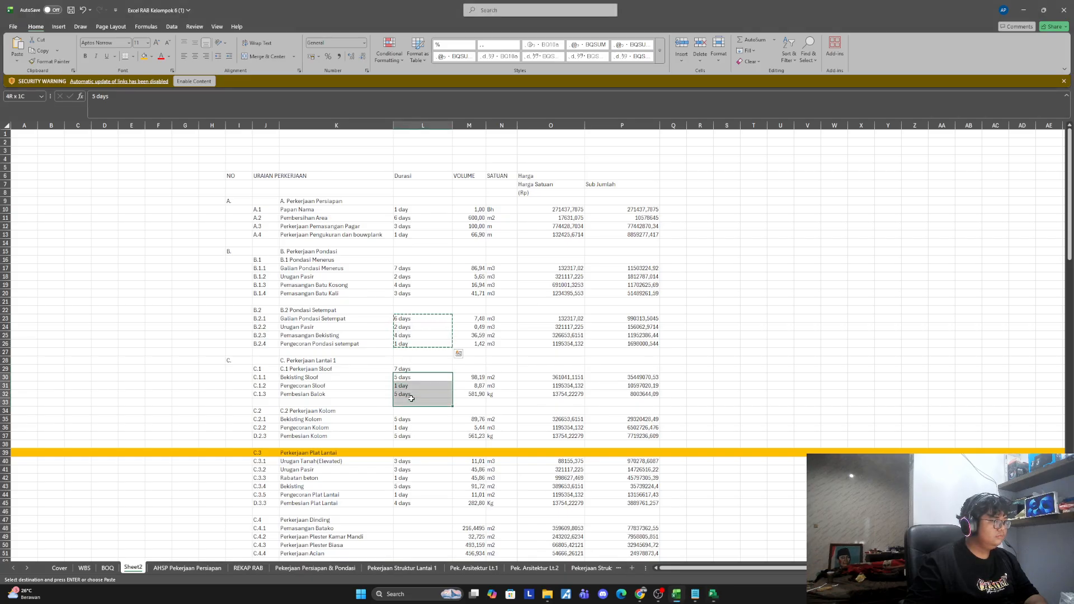
key(ctrl+c)
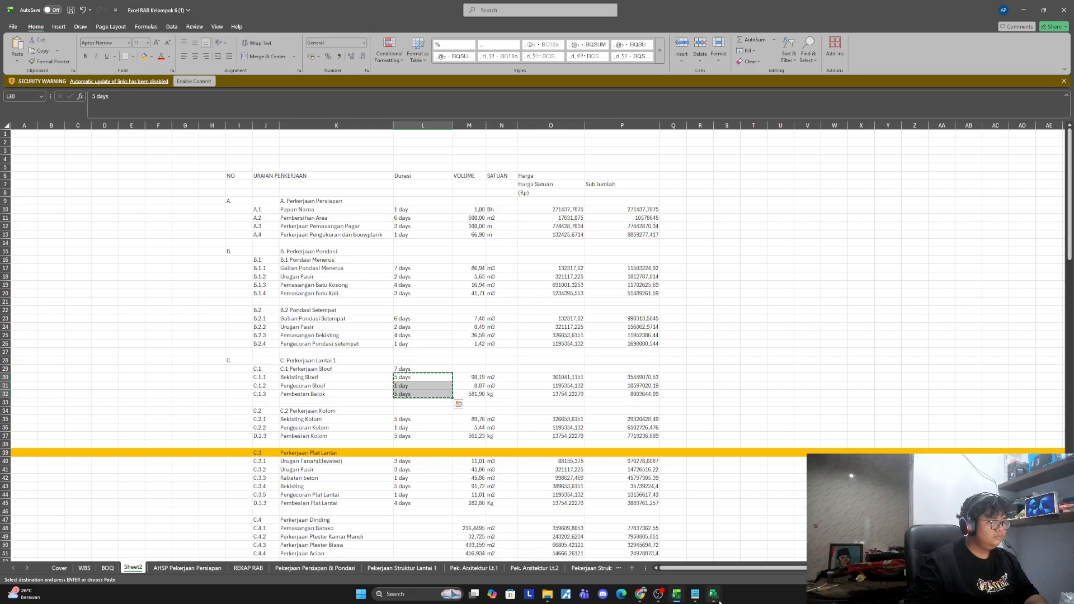
mouse_move(714, 595)
click(669, 545)
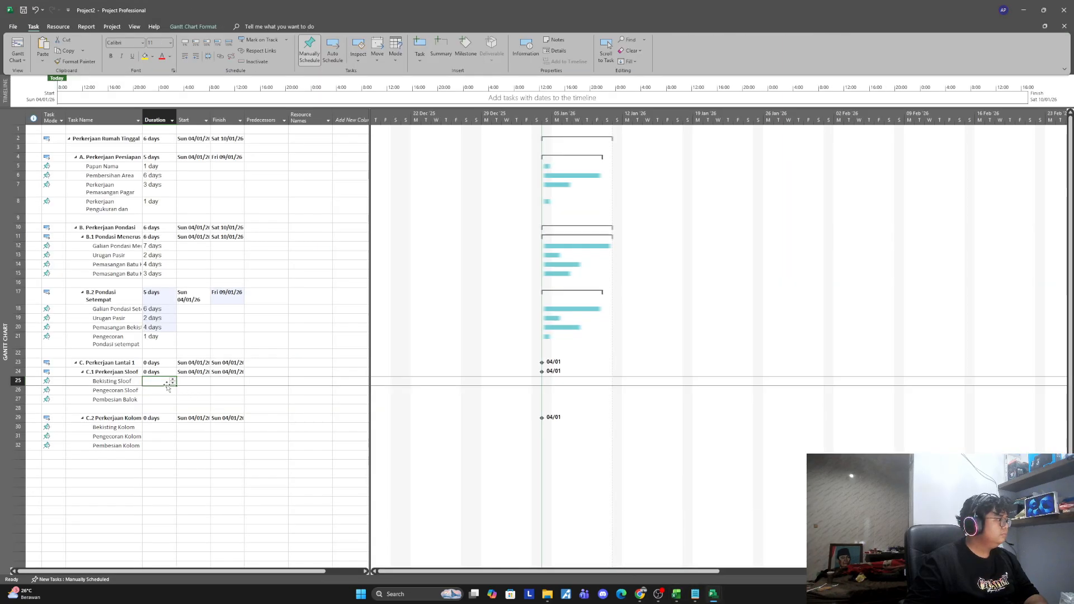
key(ctrl+v)
Step: Copy the C.2 Perkerjaan Kolom durations (L35:L37) from the RAB workbook in Excel and paste them as durations of tasks 30 to 32 in Project2
click(165, 427)
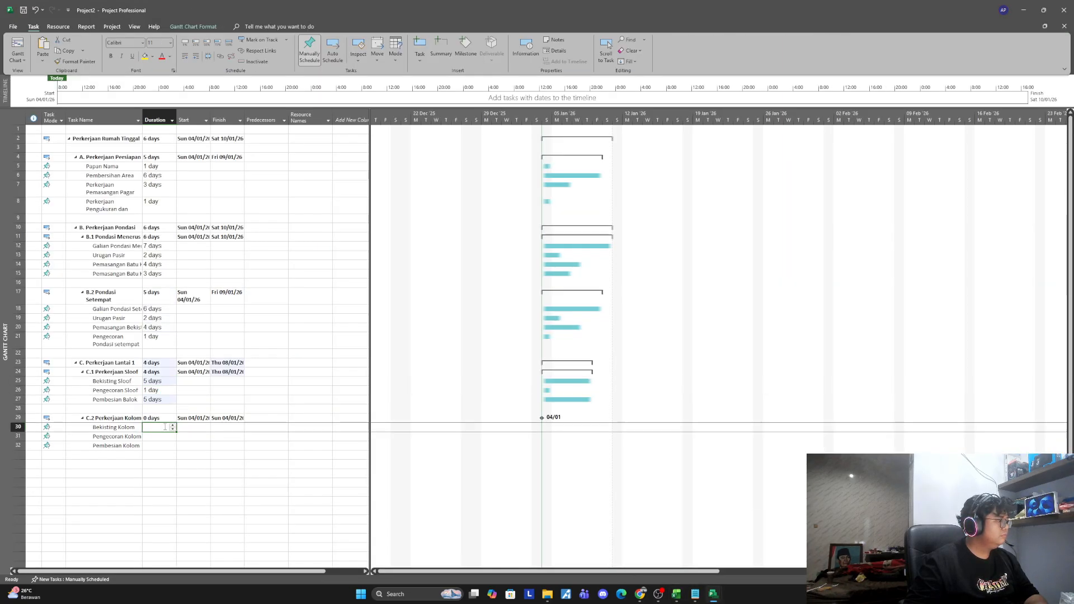
mouse_move(712, 593)
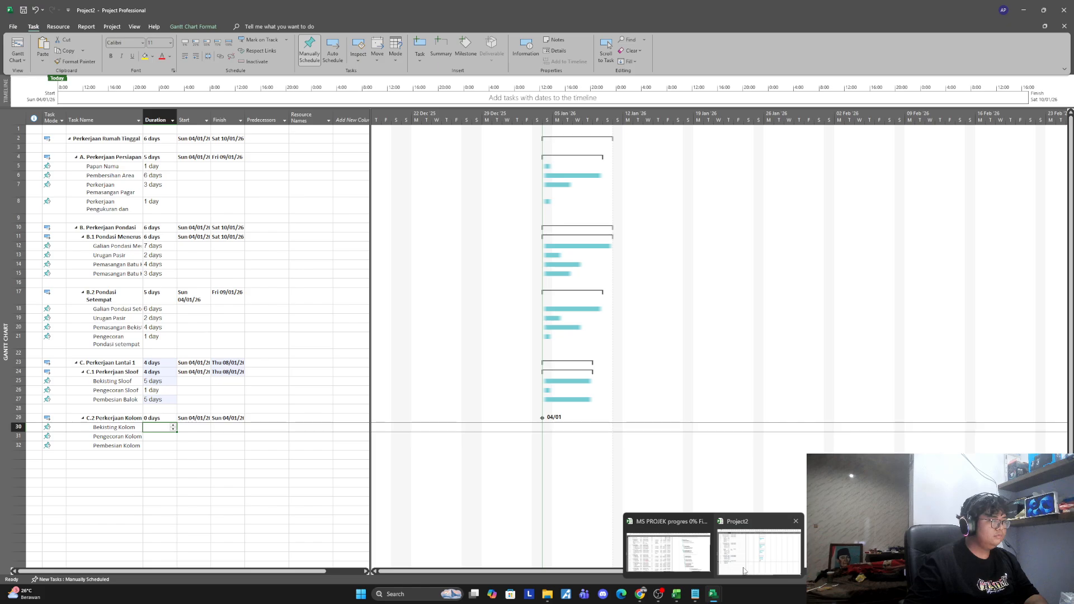
mouse_move(676, 593)
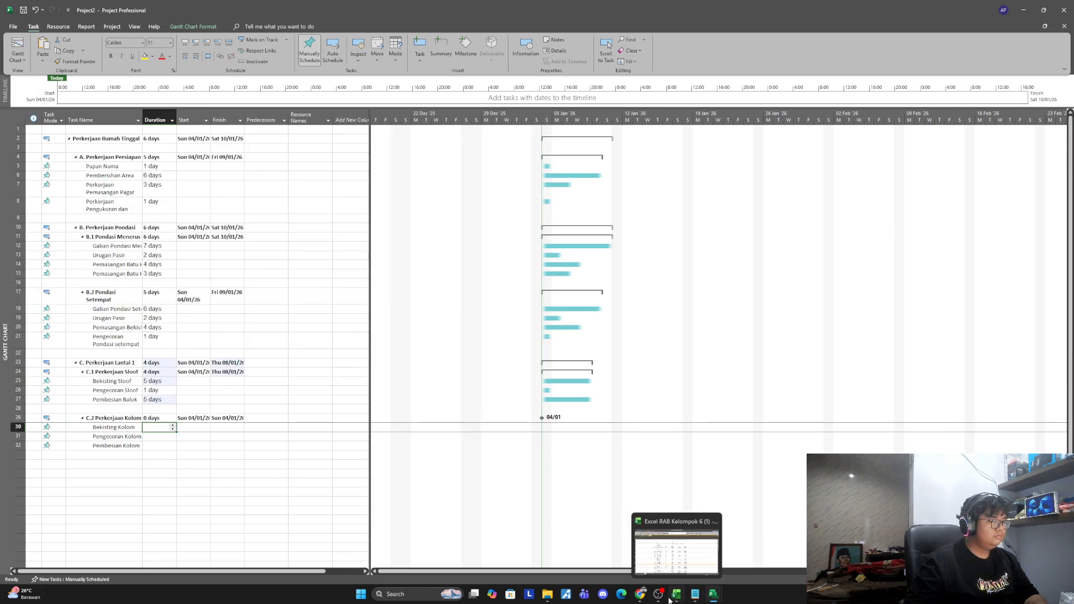
click(672, 552)
drag(401, 419, 398, 436)
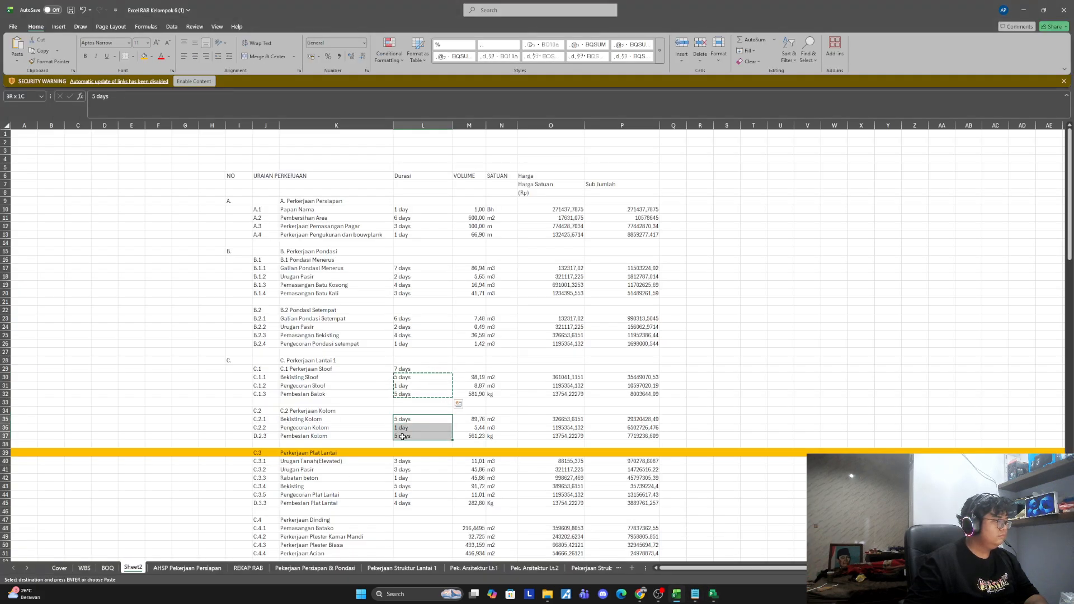
key(ctrl+c)
mouse_move(714, 593)
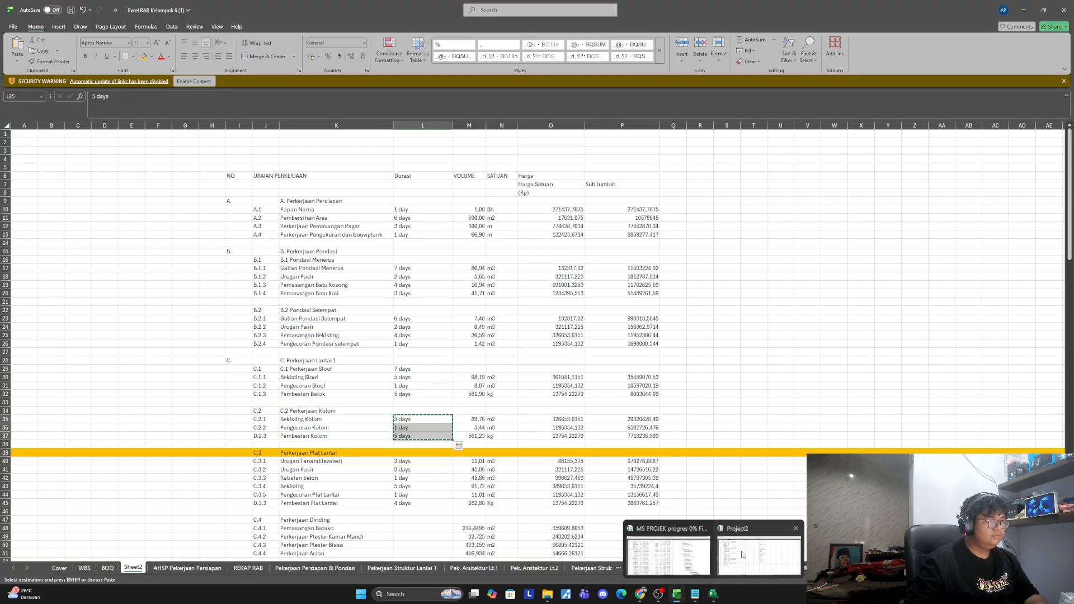
click(743, 555)
key(ctrl+v)
click(223, 446)
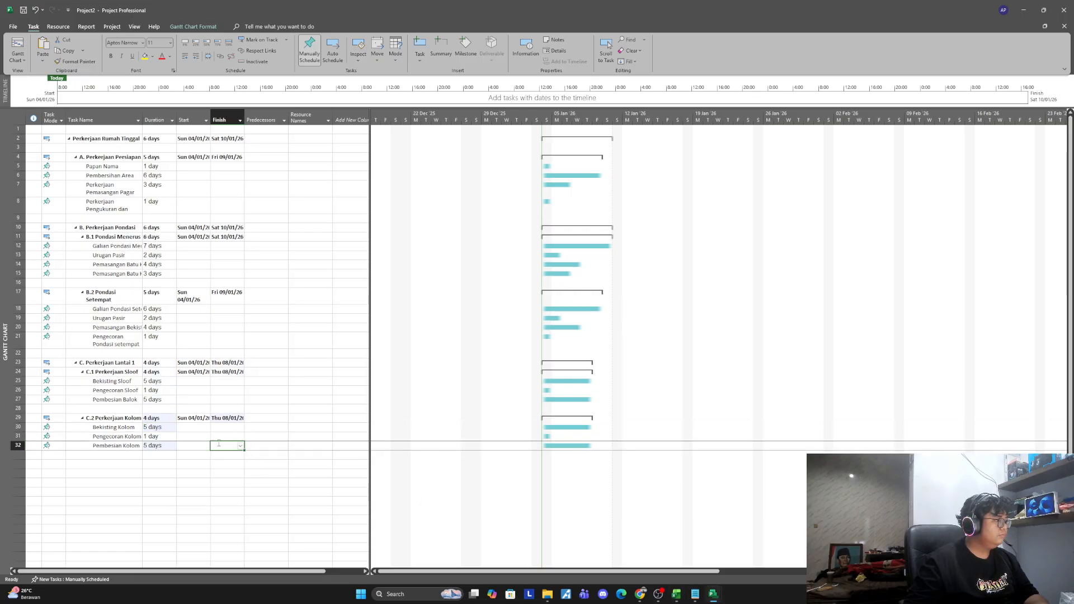
Step: Chain the A. Perkerjaan Persiapan tasks by setting predecessor 5 for task 6, 6 for task 7 and 7 for task 8
click(263, 295)
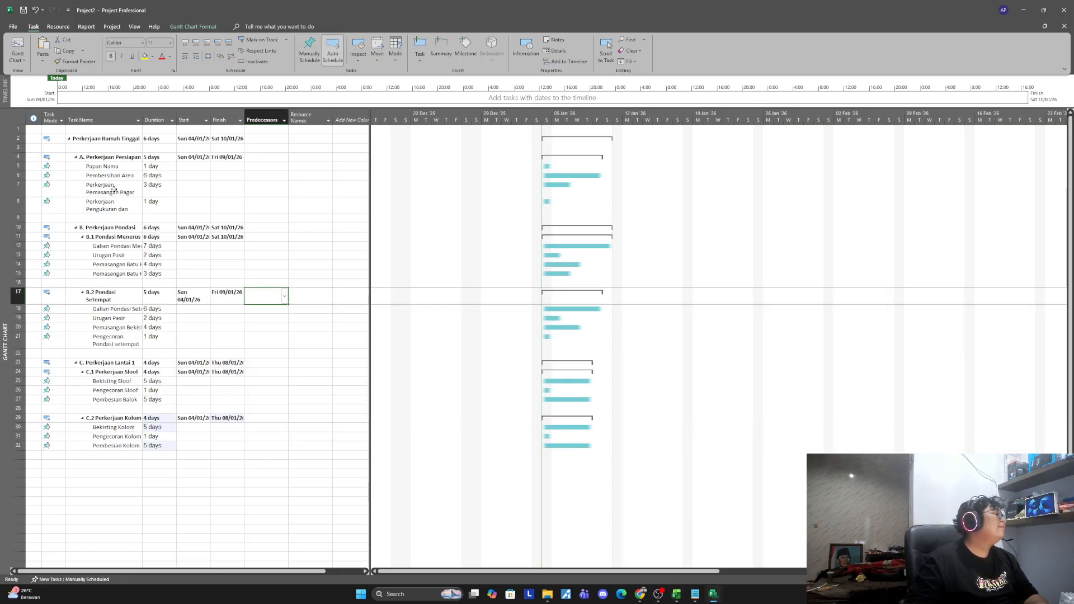
click(262, 166)
click(267, 178)
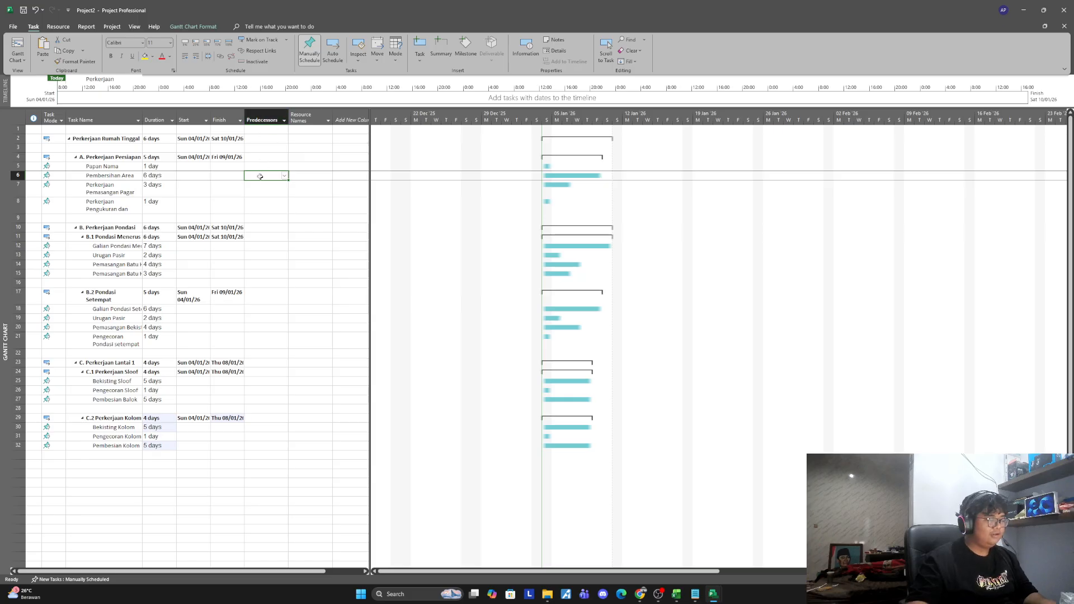
text(5)
key(Return)
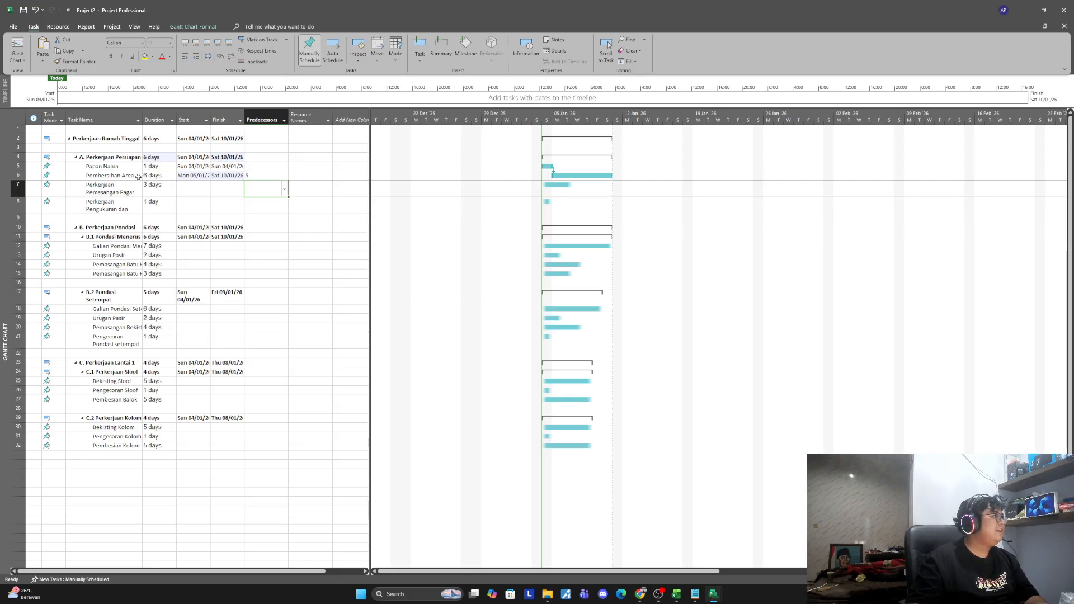
text(6)
key(Return)
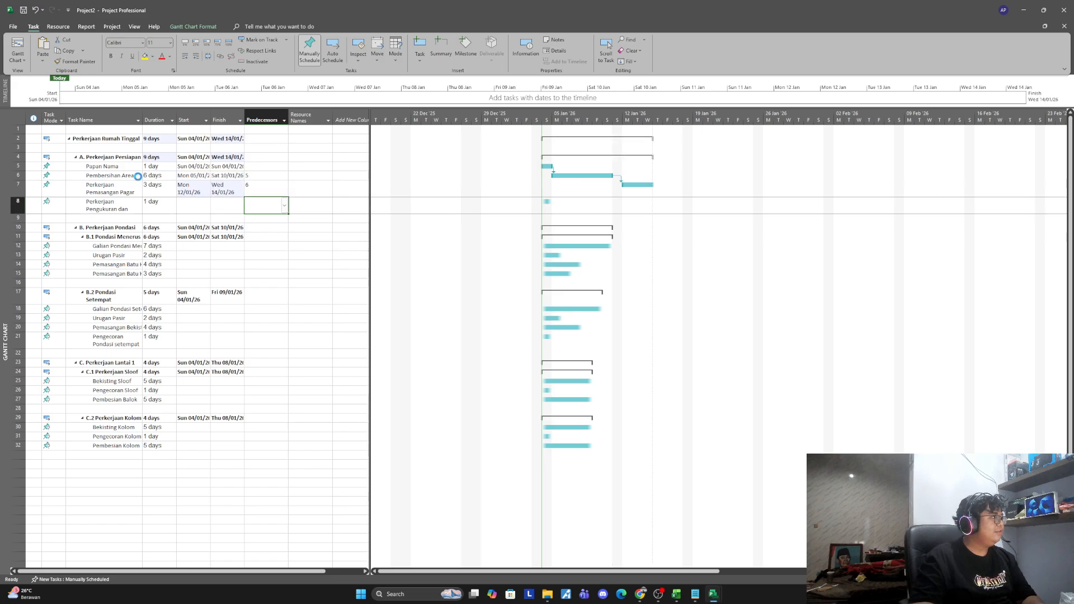
key(Return)
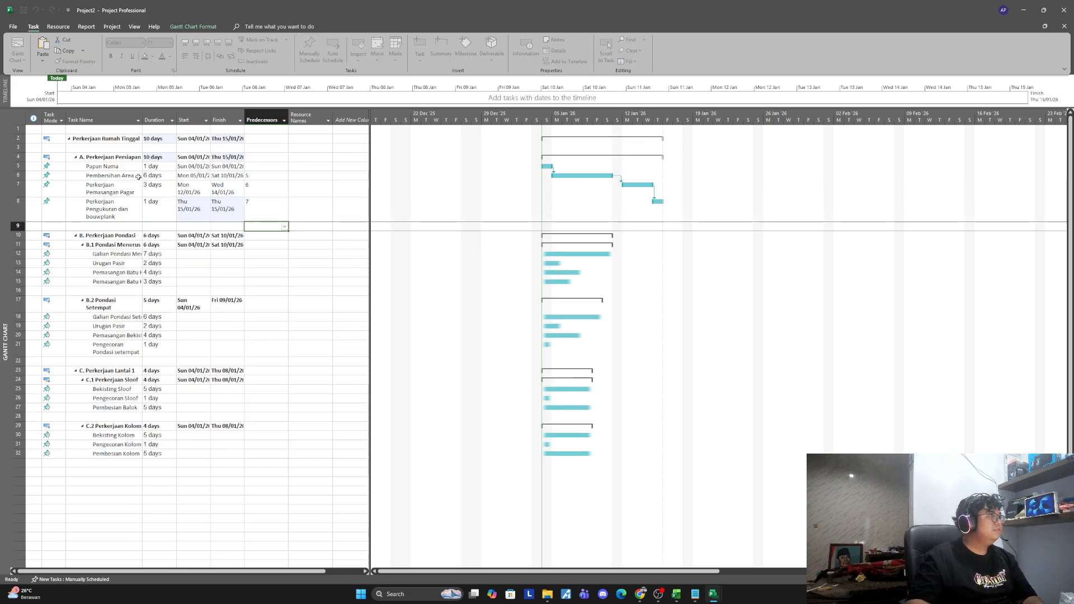
Step: Widen the Task Name column so that the full names of the pondasi, sloof and kolom tasks fit
click(249, 274)
drag(143, 120, 180, 120)
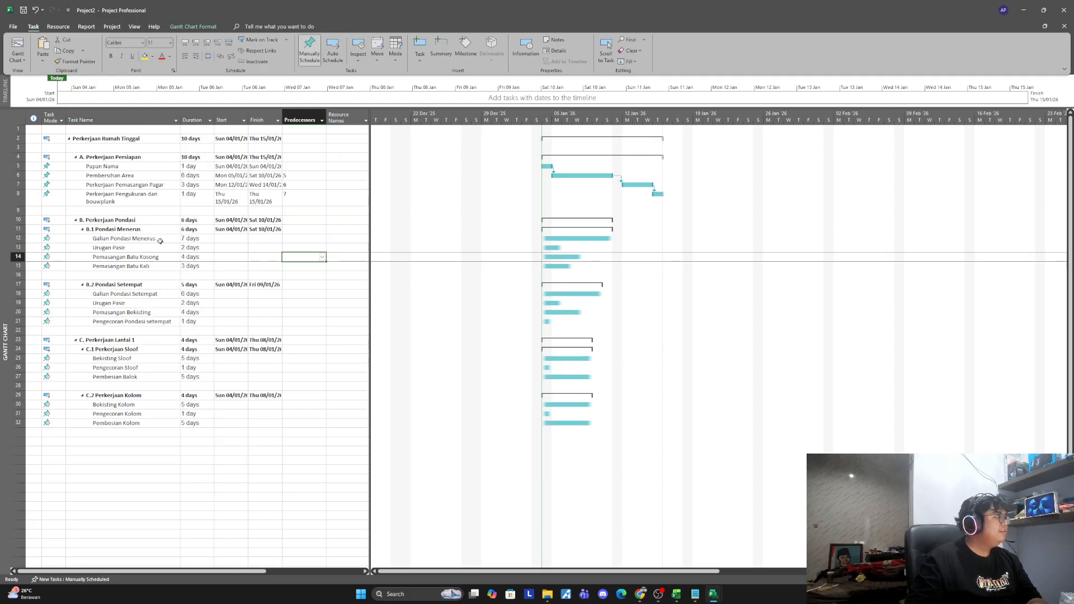
click(305, 239)
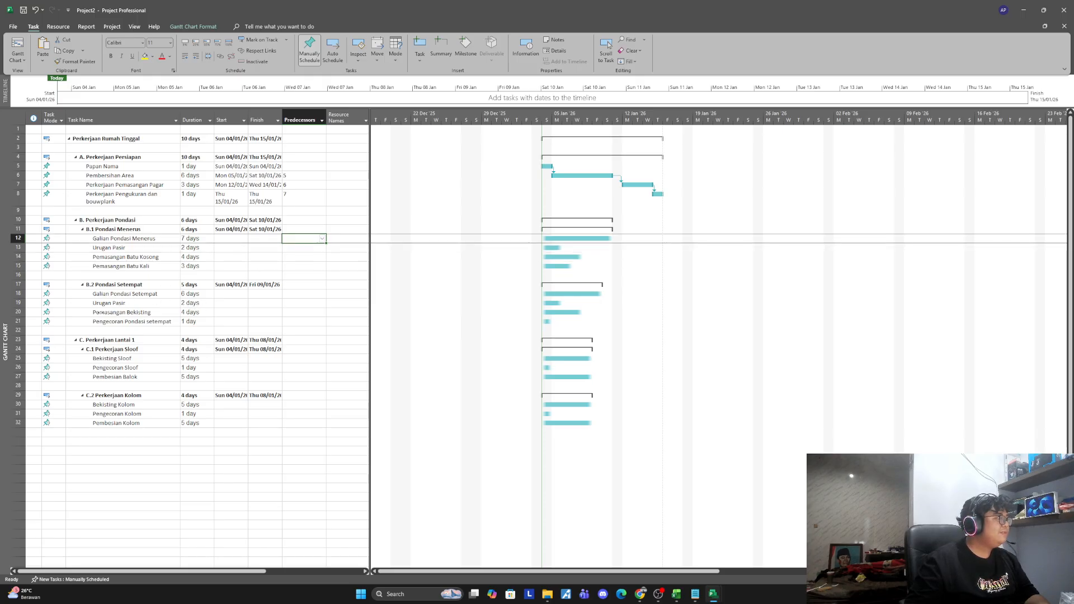
click(299, 320)
click(314, 256)
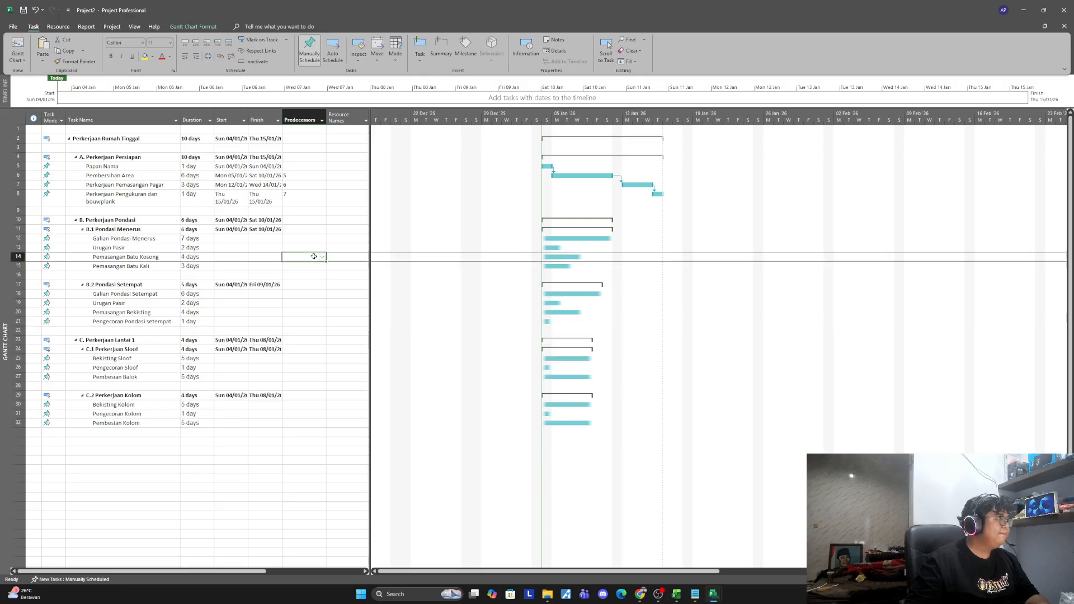
Step: Set the predecessors of the B.2 Pondasi Setempat tasks 18 to 21 to 8, 18, 19 and 20 respectively
click(296, 292)
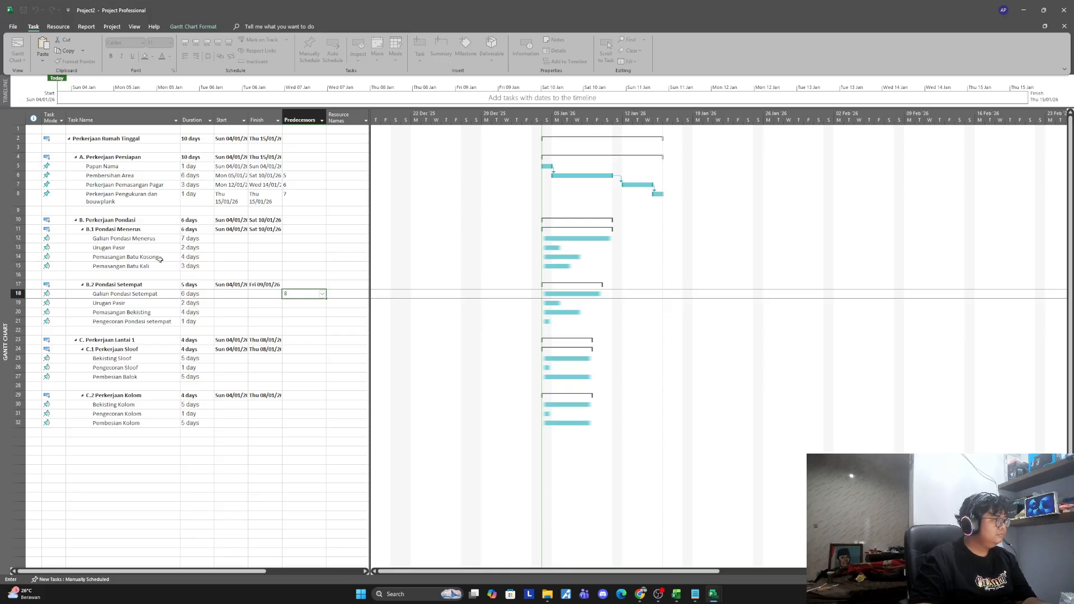
key(Return)
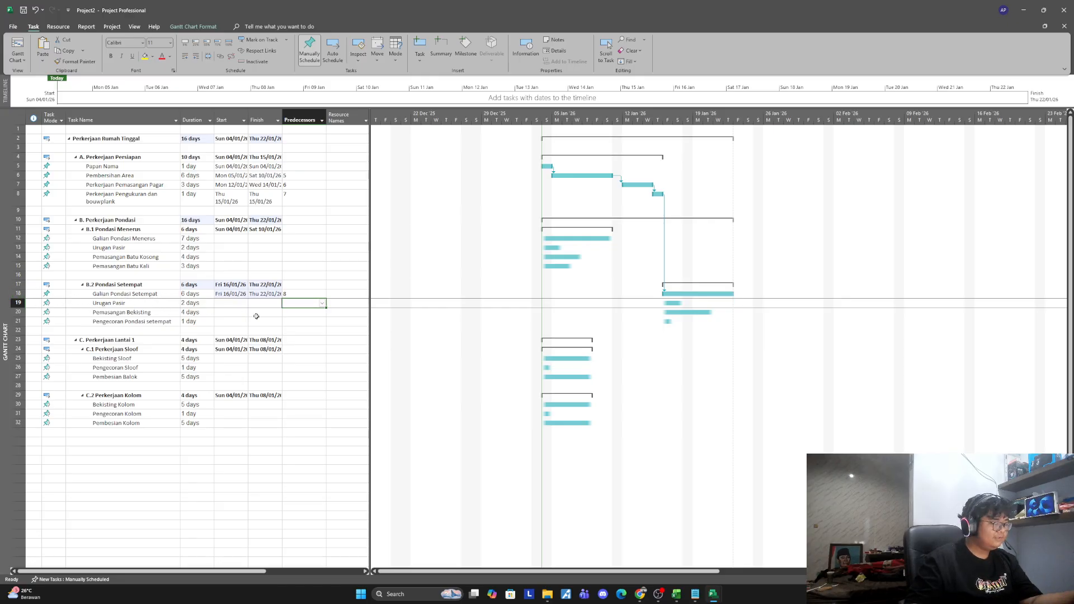
text(18)
key(Return)
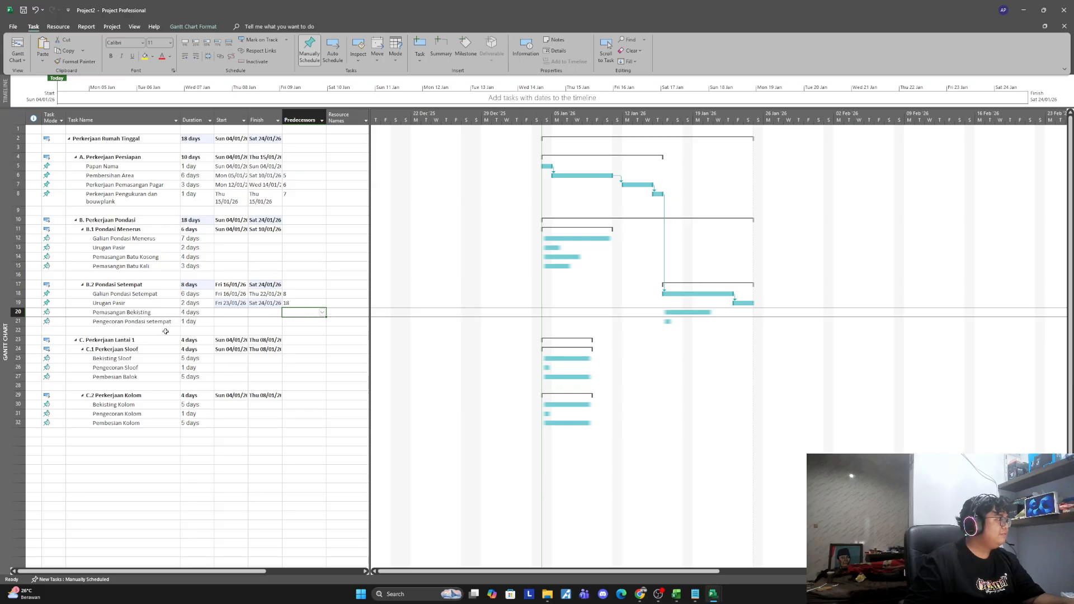
text(19)
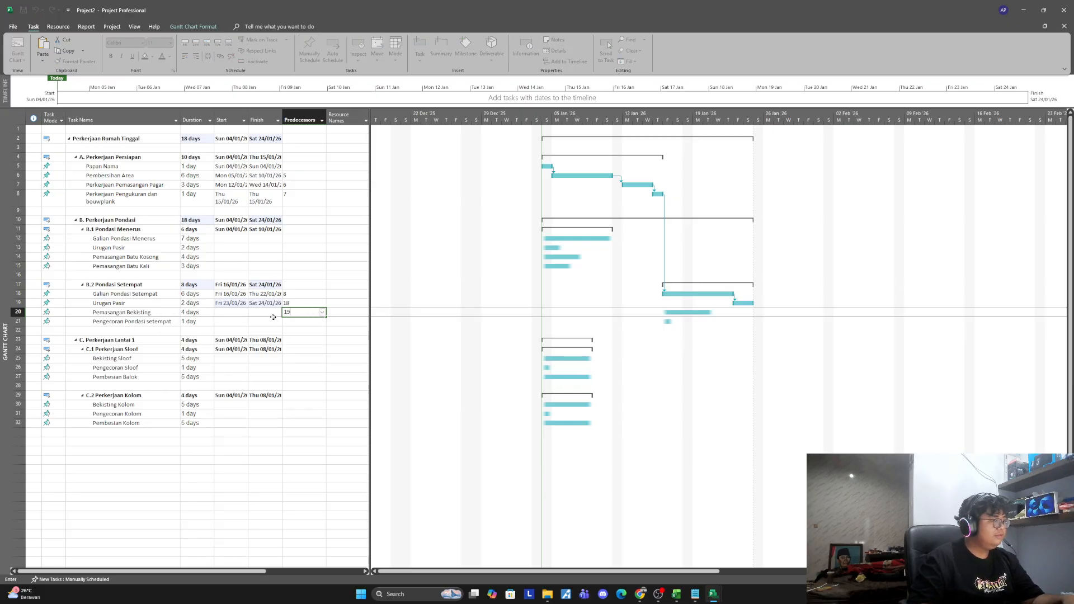
key(Return)
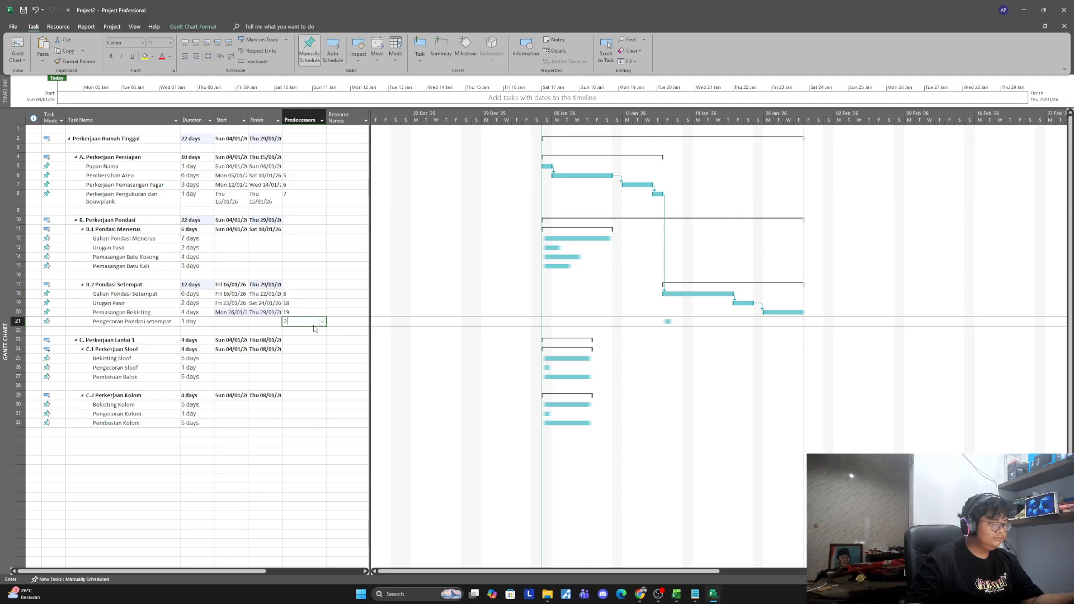
text(2)
key(Return)
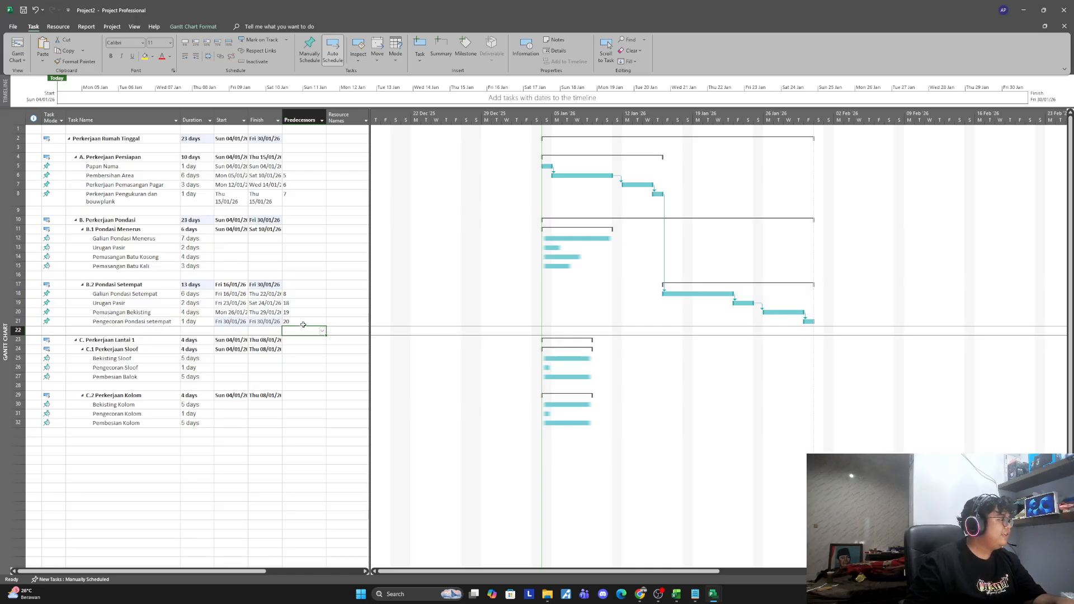
key(Up)
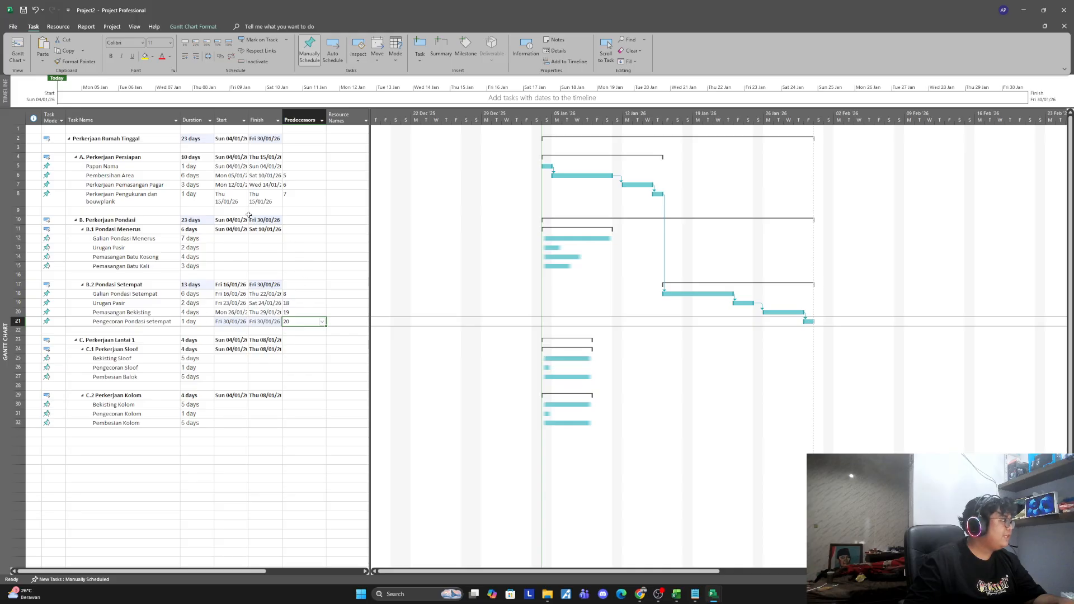
Step: Under B.1 Pondasi Menerus, set predecessor 21 for Galian Pondasi Menerus and predecessor 12 for Urugan Pasir
click(287, 238)
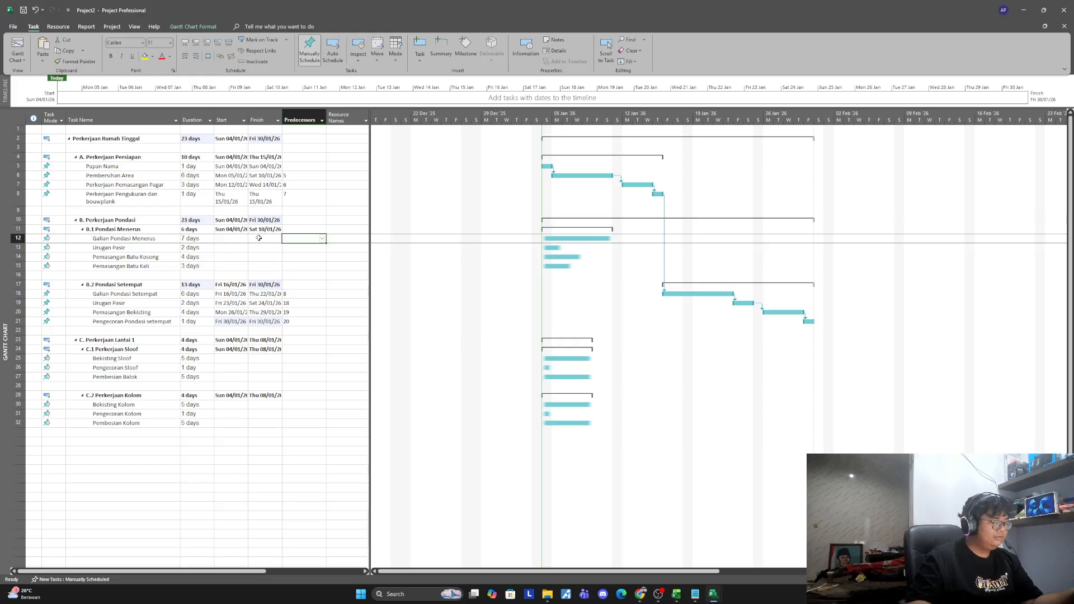
text(21)
key(Return)
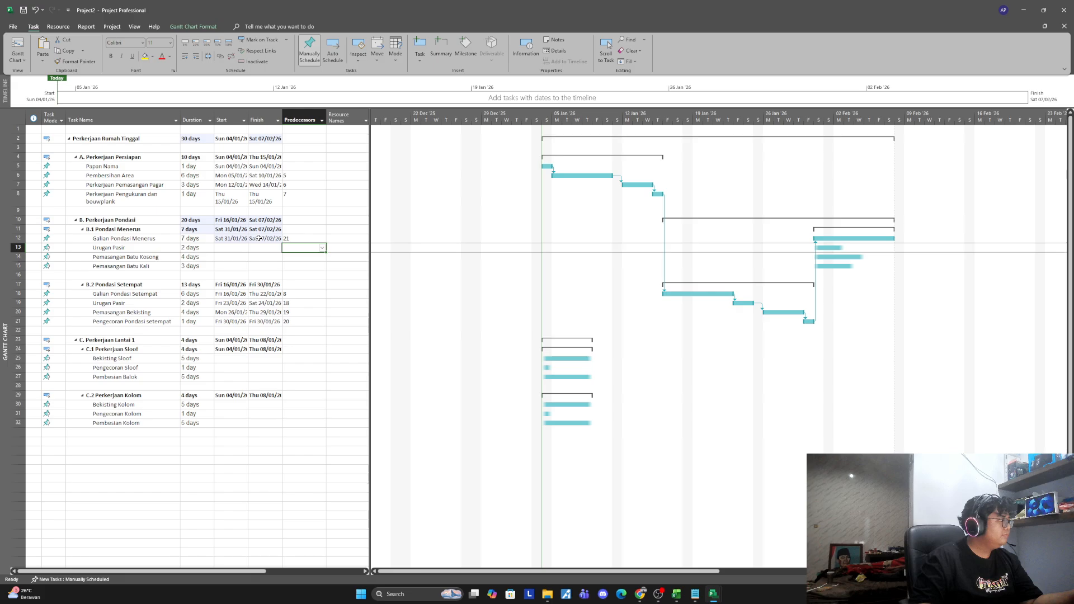
text(12)
key(Return)
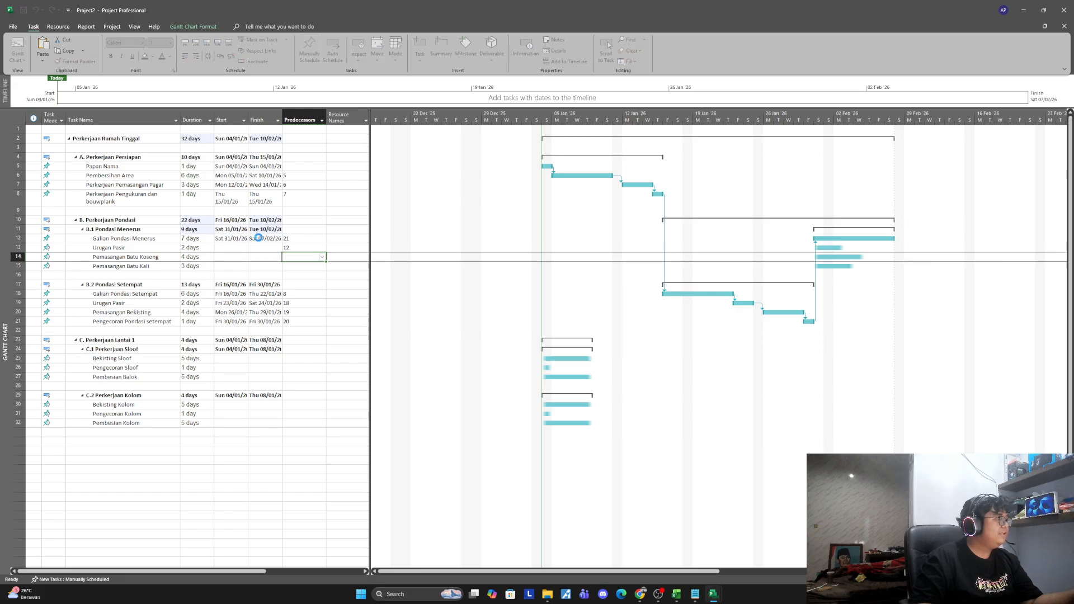
Step: Under B.1 Pondasi Menerus, set predecessor 13 for Pemasangan Batu Kosong and predecessor 14 for Pemasangan Batu Kali
text(1)
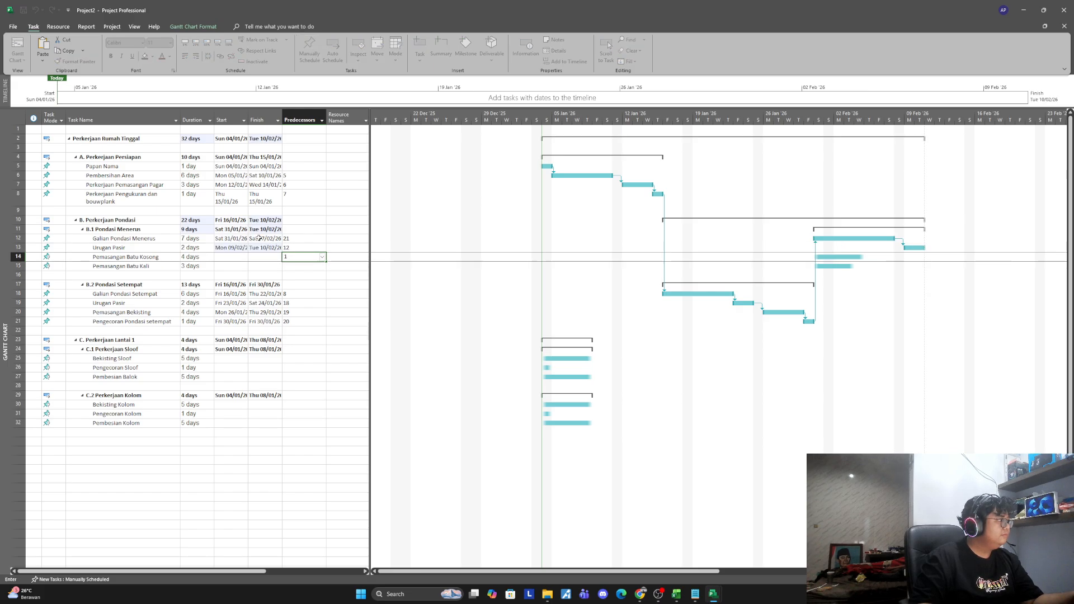
text(3)
key(Return)
text(1)
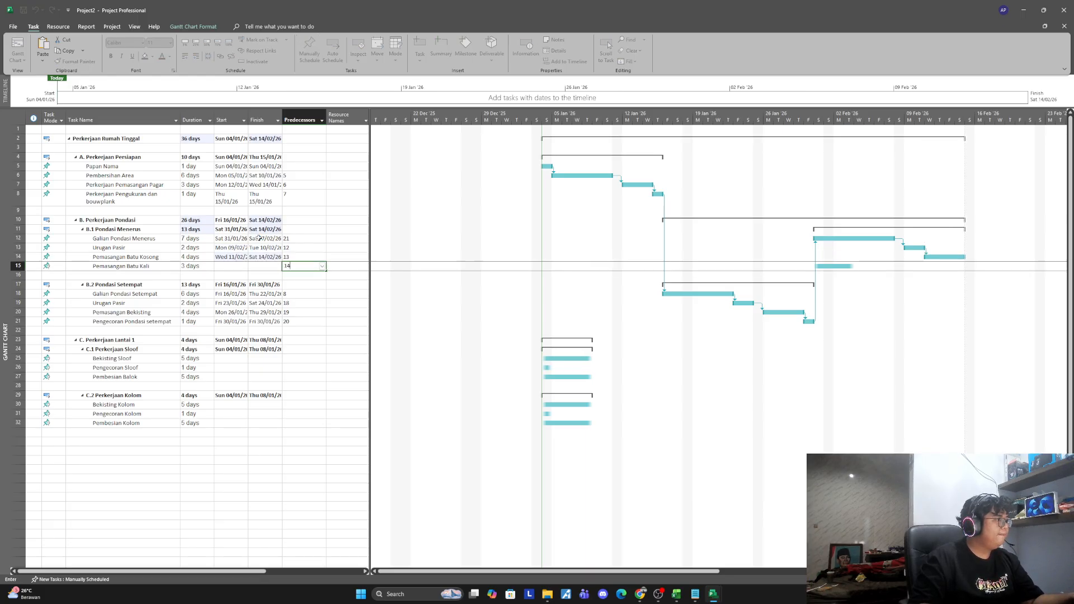
text(4)
key(Return)
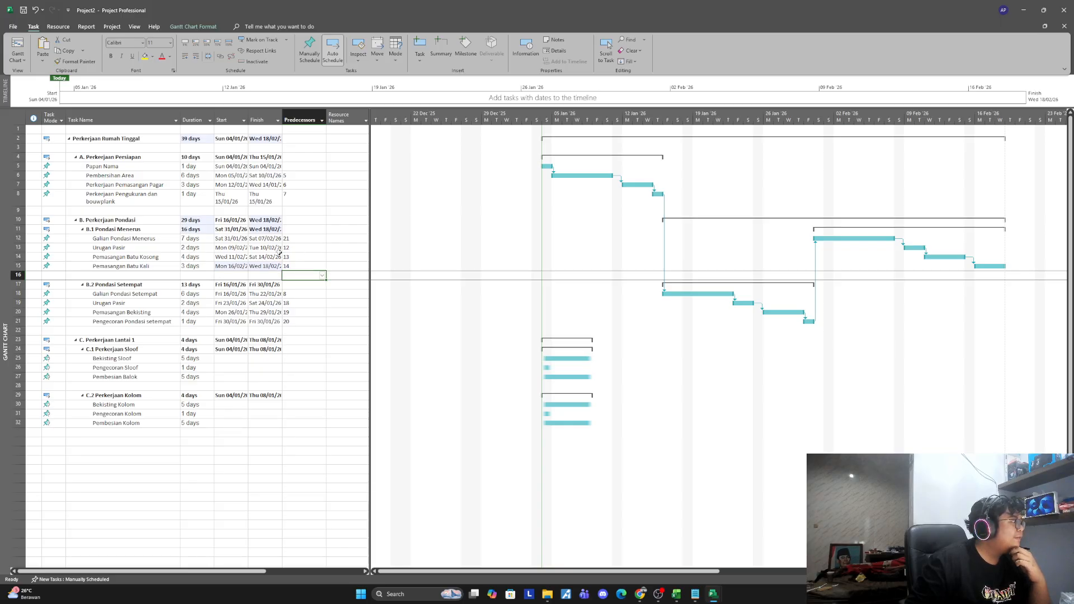
Step: Set predecessor 12 for the Bekisting Sloof task under C.1 Perkerjaan Sloof
scroll(272, 258, down, 1)
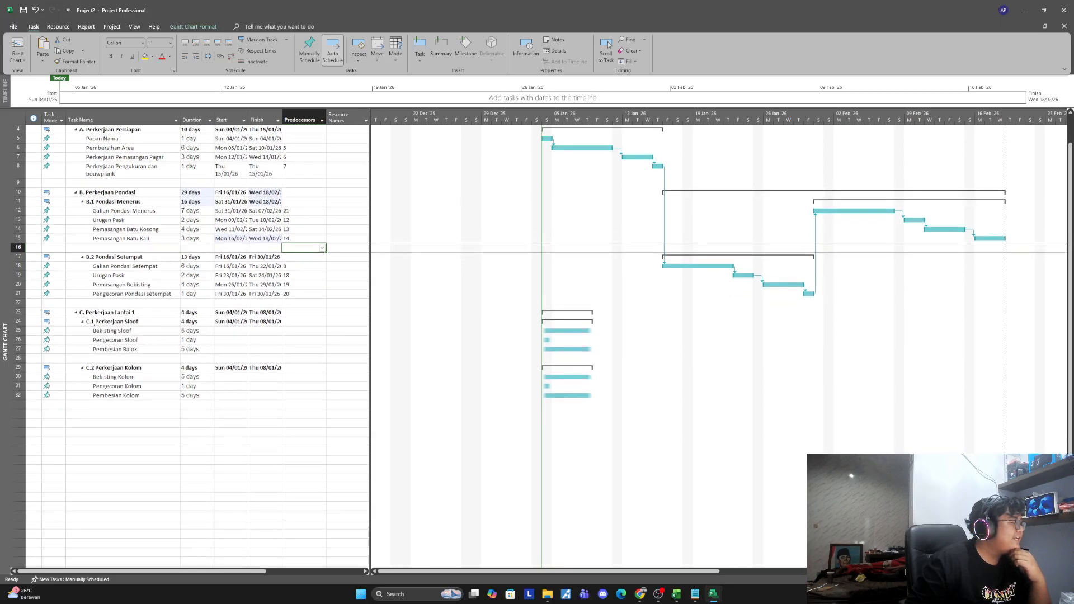
scroll(264, 351, up, 1)
click(306, 358)
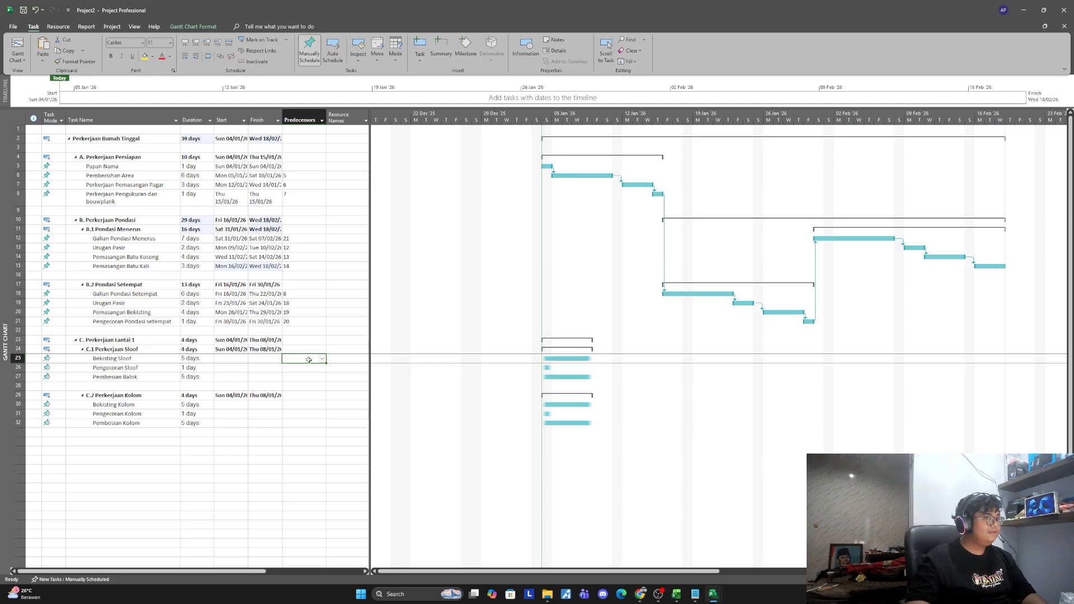
text(12)
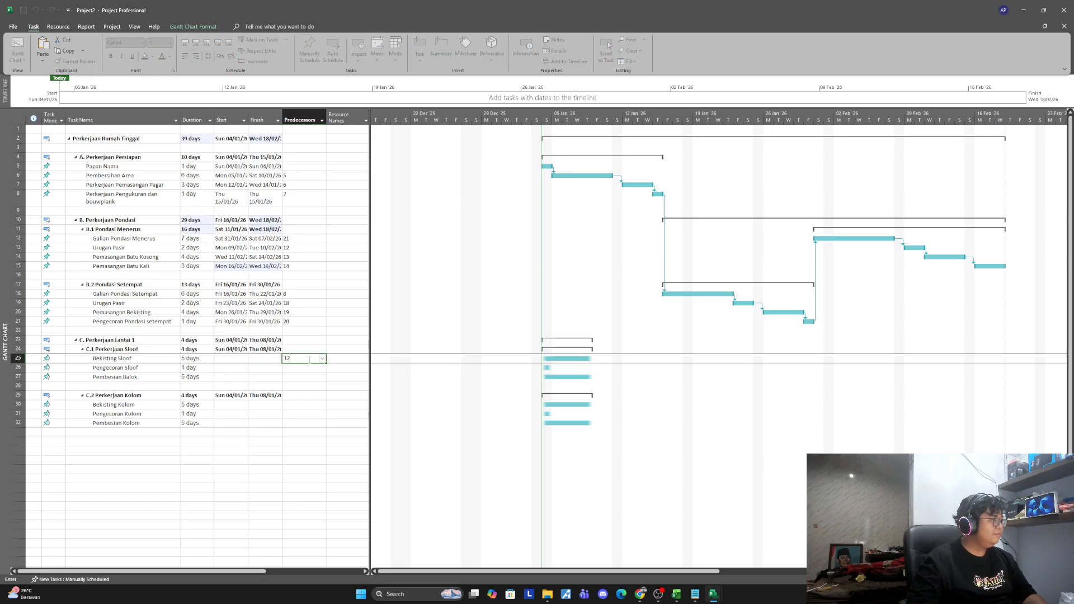
key(Return)
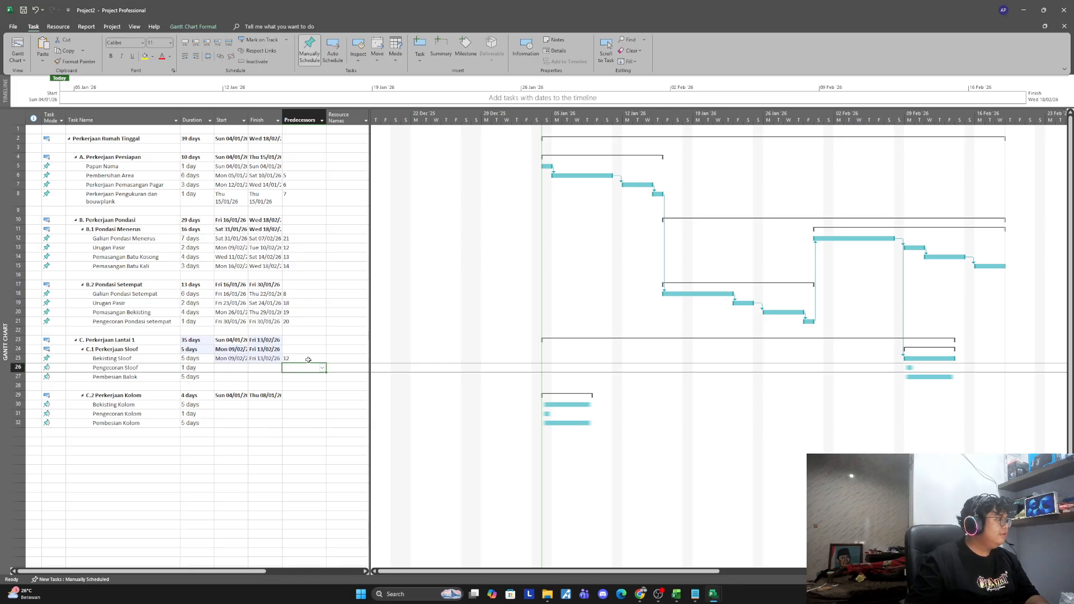
click(308, 359)
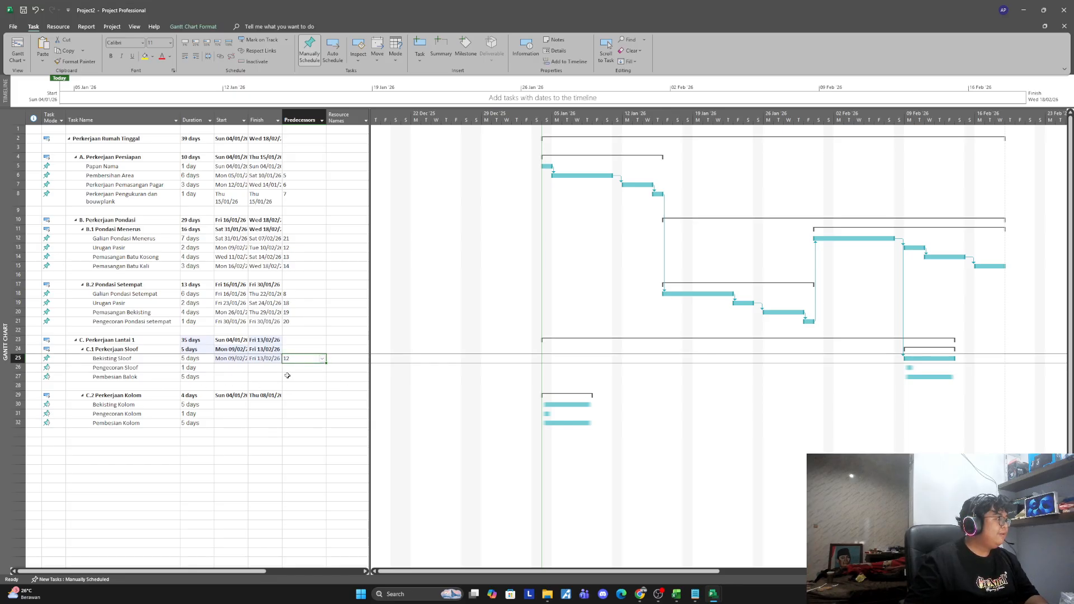
Step: Under C.1 Perkerjaan Sloof, set predecessor 25SS+2 days for Pembesian Balok and predecessor 27 for Pengecoran Sloof
click(288, 377)
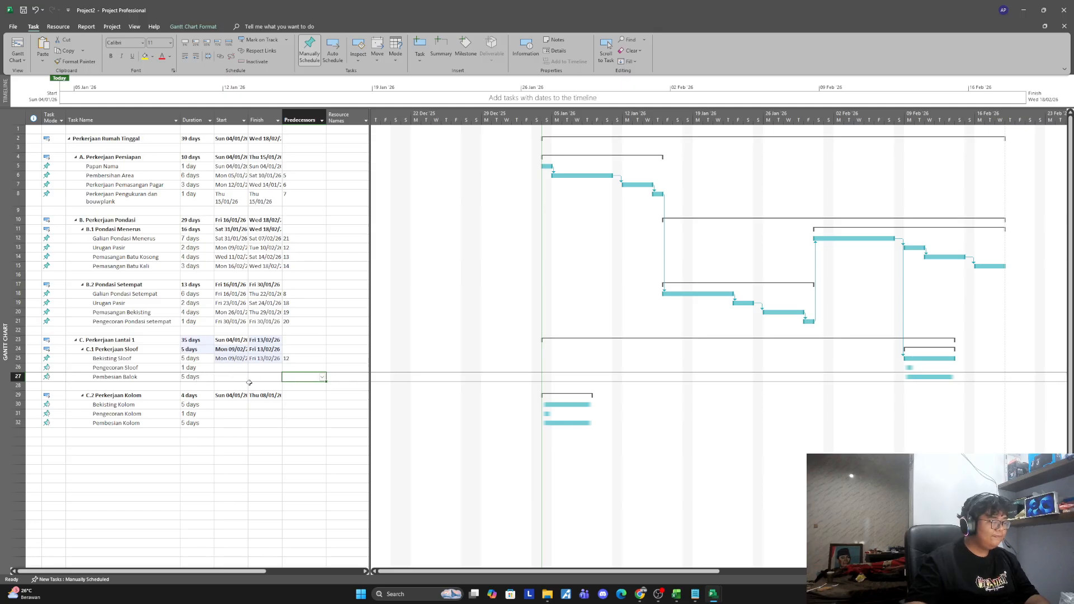
text(25SS)
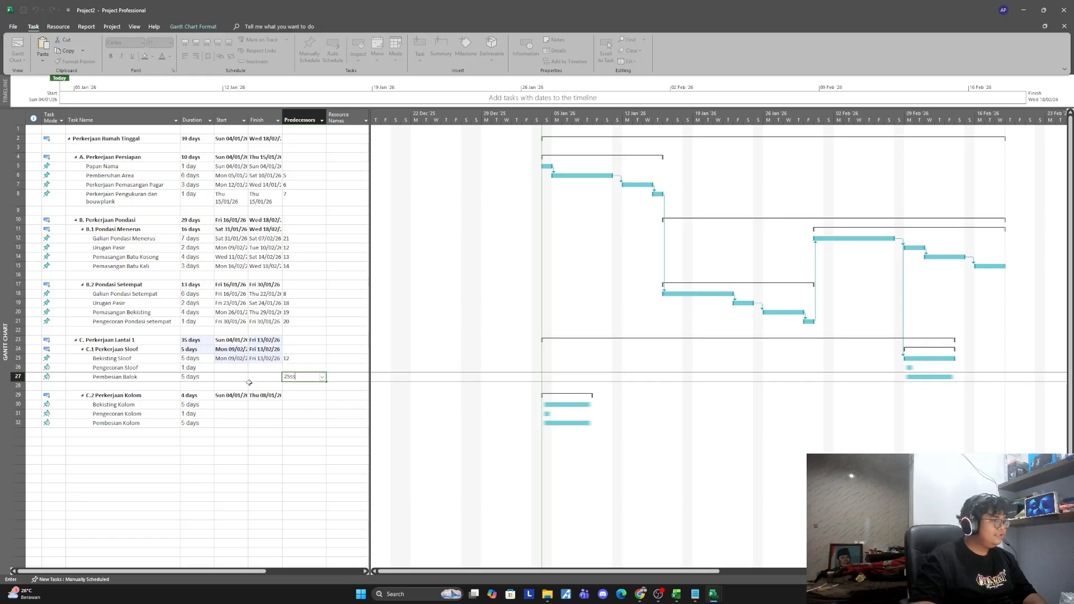
text(+2)
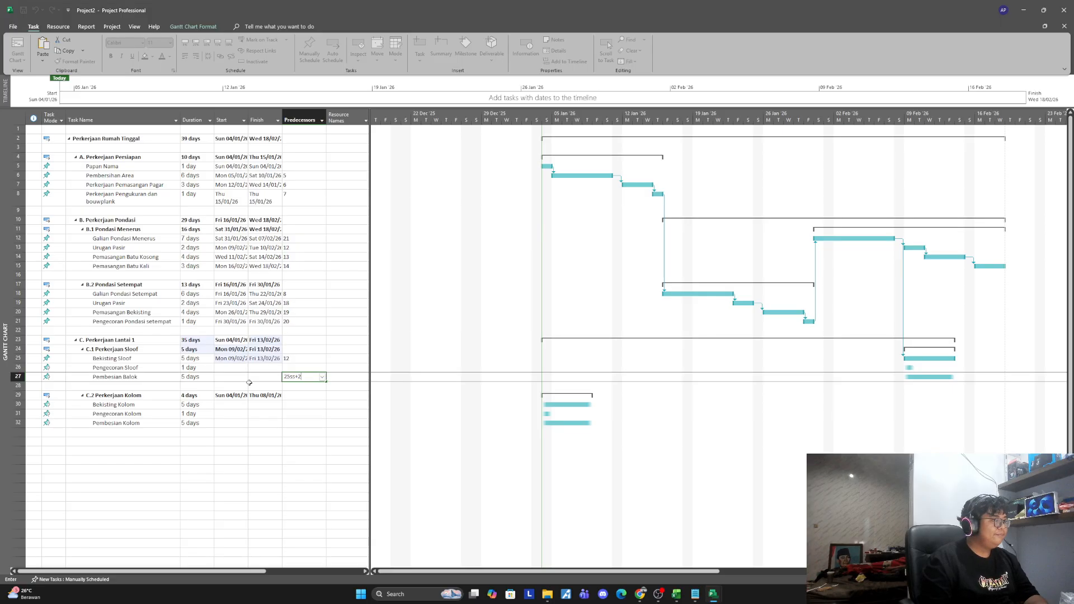
key(Return)
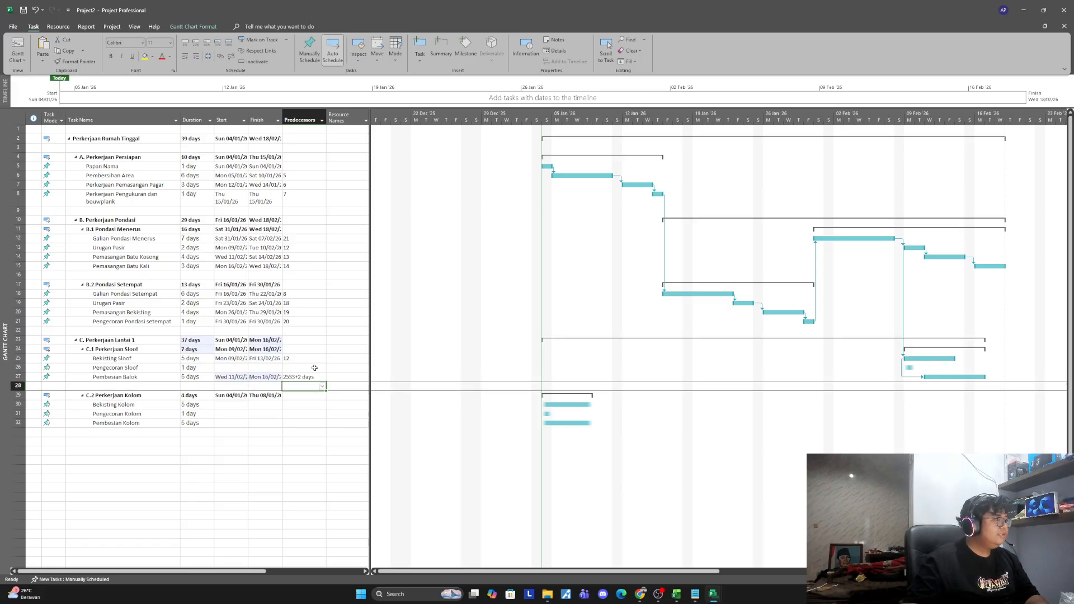
click(311, 368)
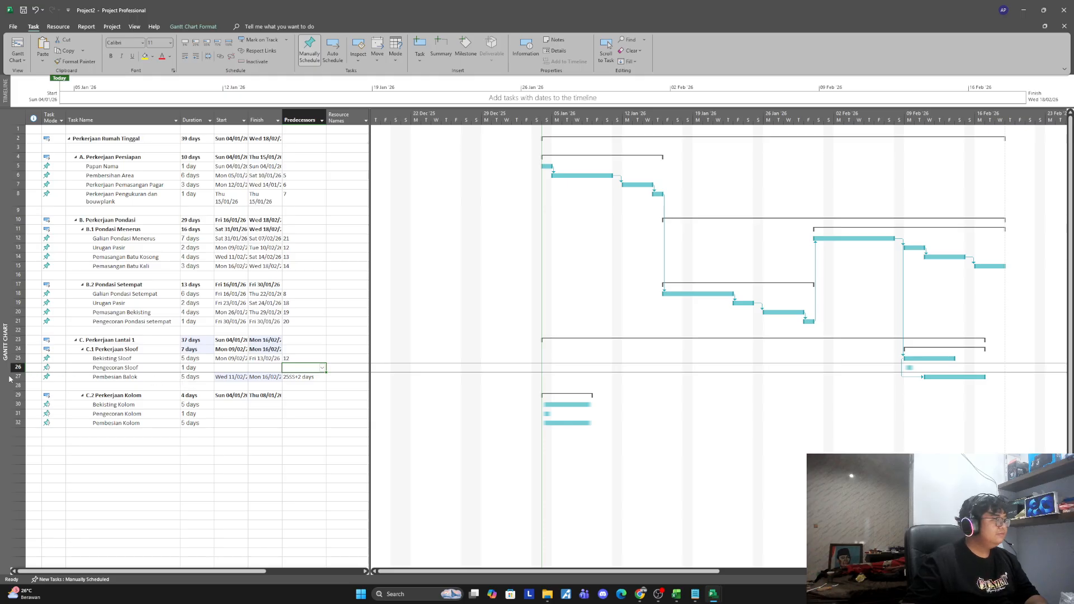
text(27)
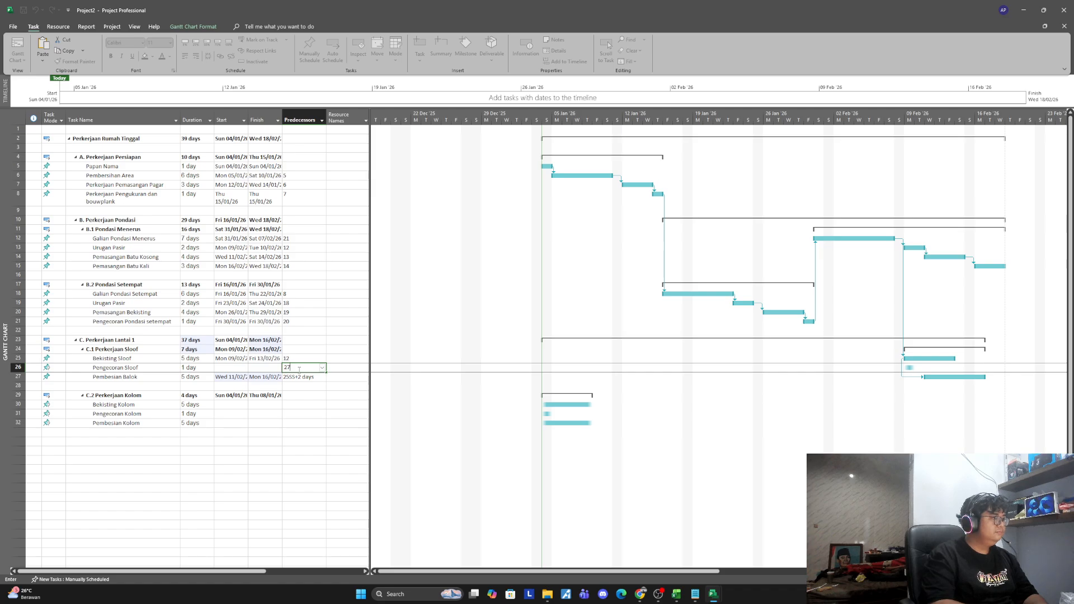
key(Return)
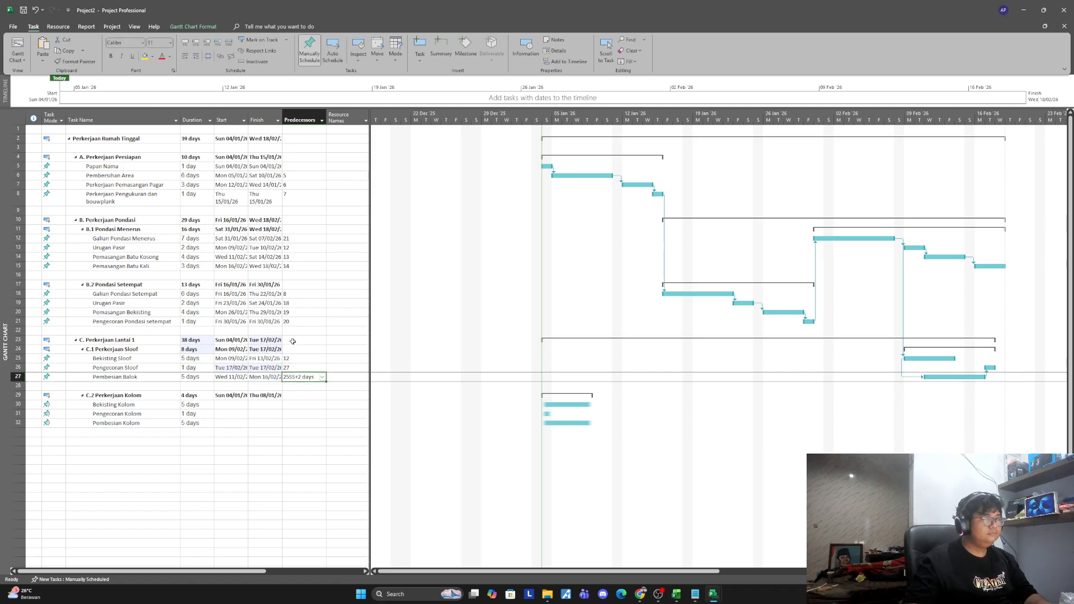
Step: Set predecessor 26 for the Pembesian Kolom task under C.2 Perkerjaan Kolom
scroll(293, 341, down, 1)
click(152, 379)
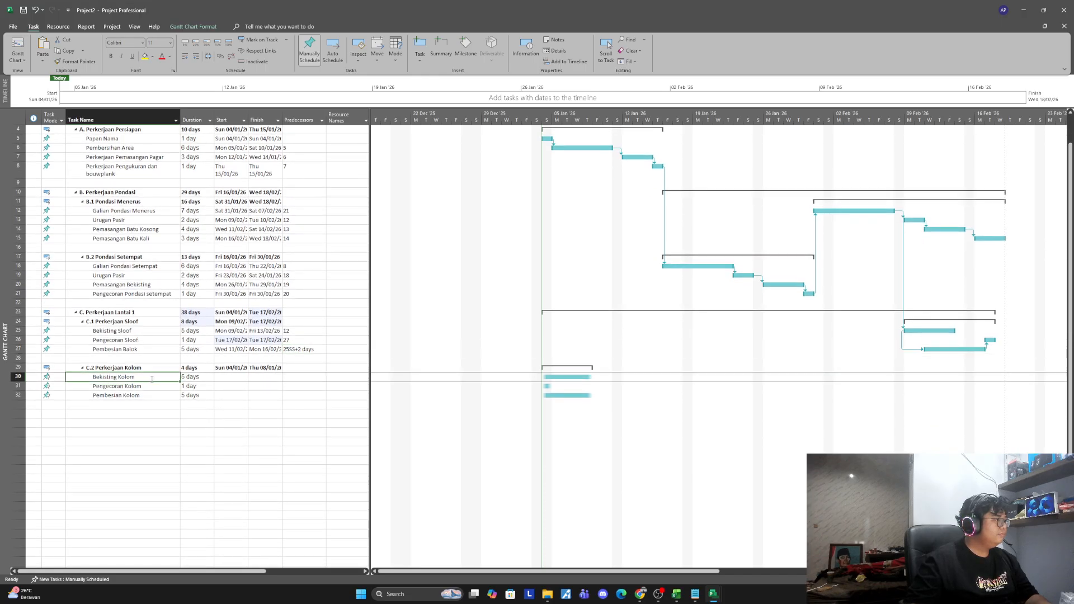
click(298, 377)
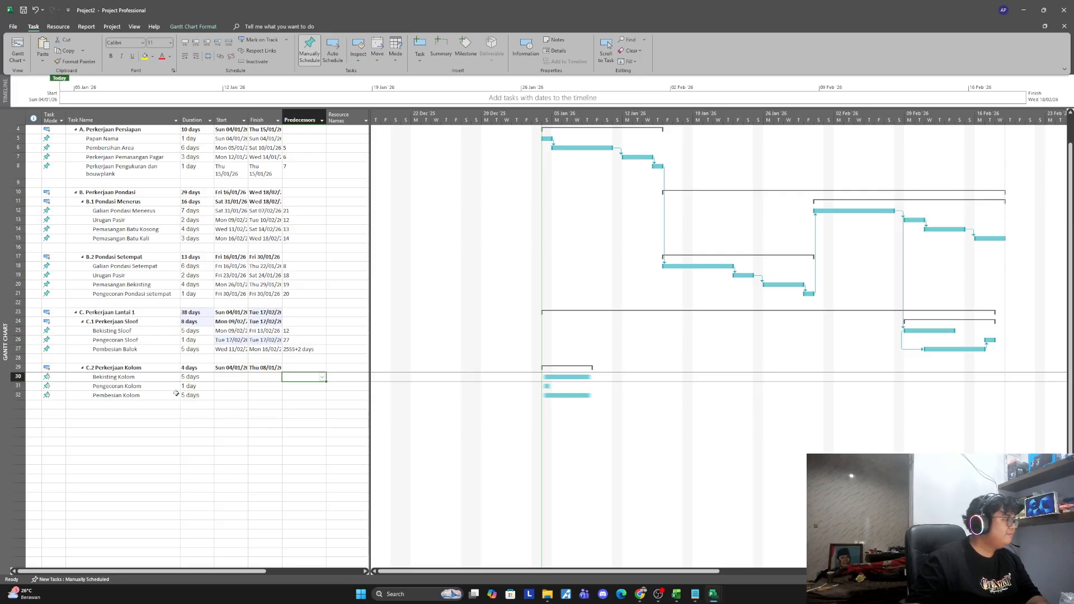
click(295, 396)
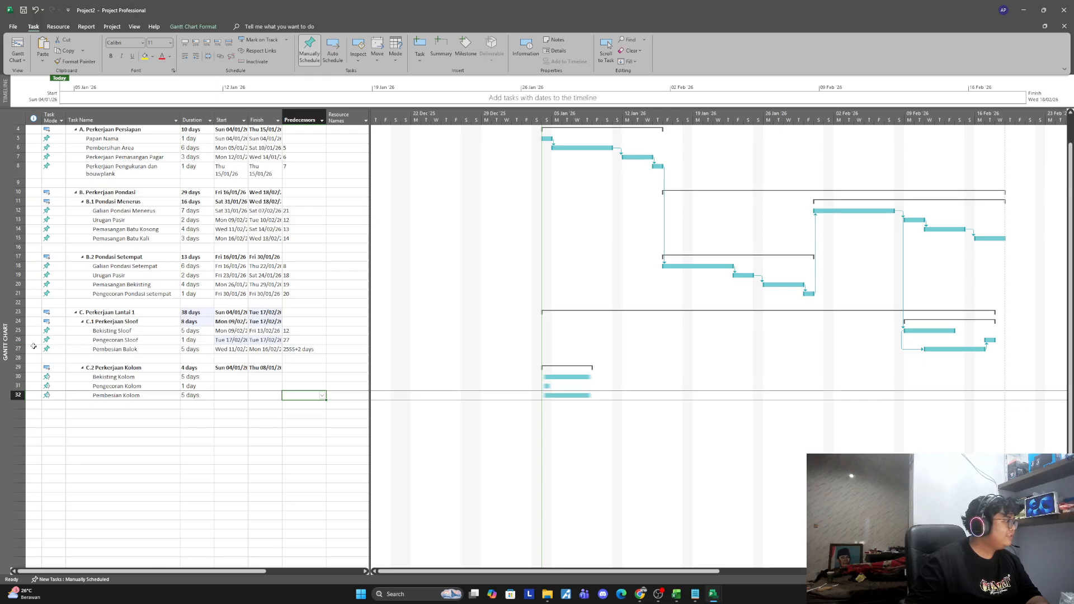
text(26)
key(Return)
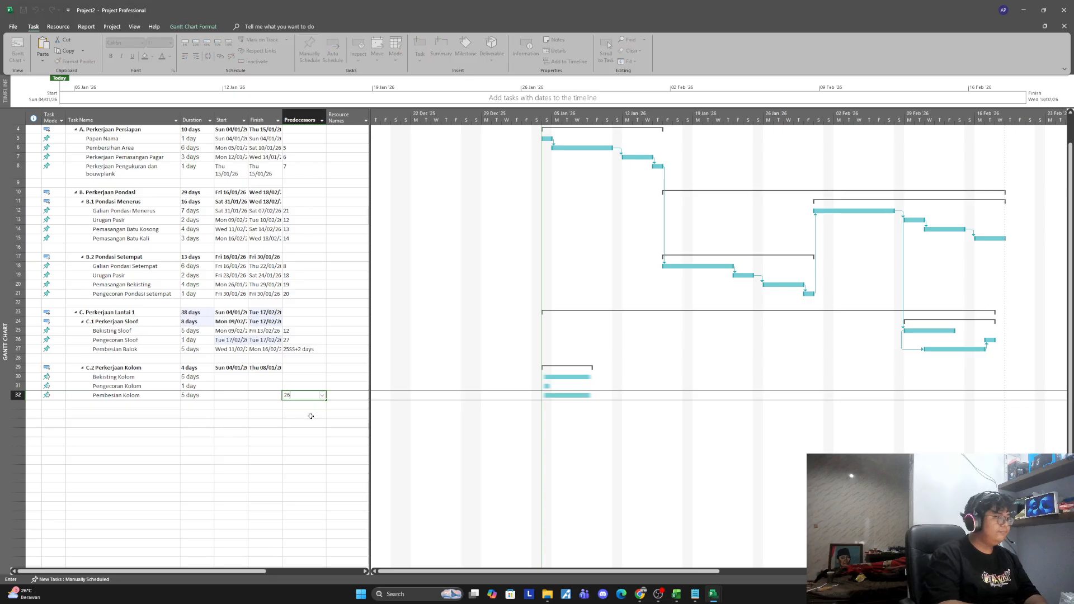
Step: Under C.2 Perkerjaan Kolom, set predecessor 32SS+1 day for Bekisting Kolom and predecessor 30 for Pengecoran Kolom
scroll(293, 412, up, 1)
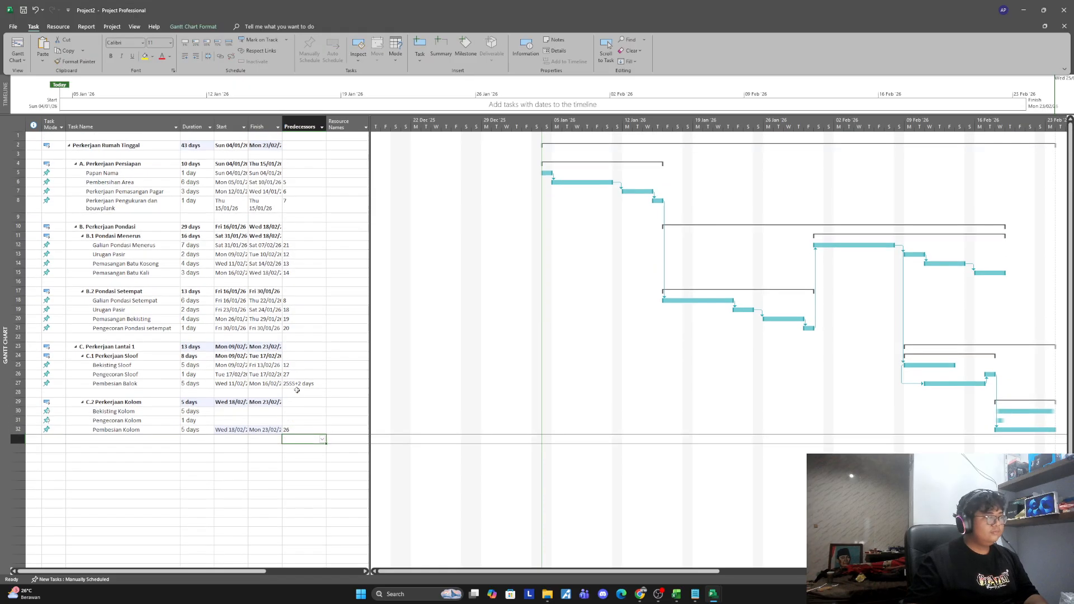
click(305, 420)
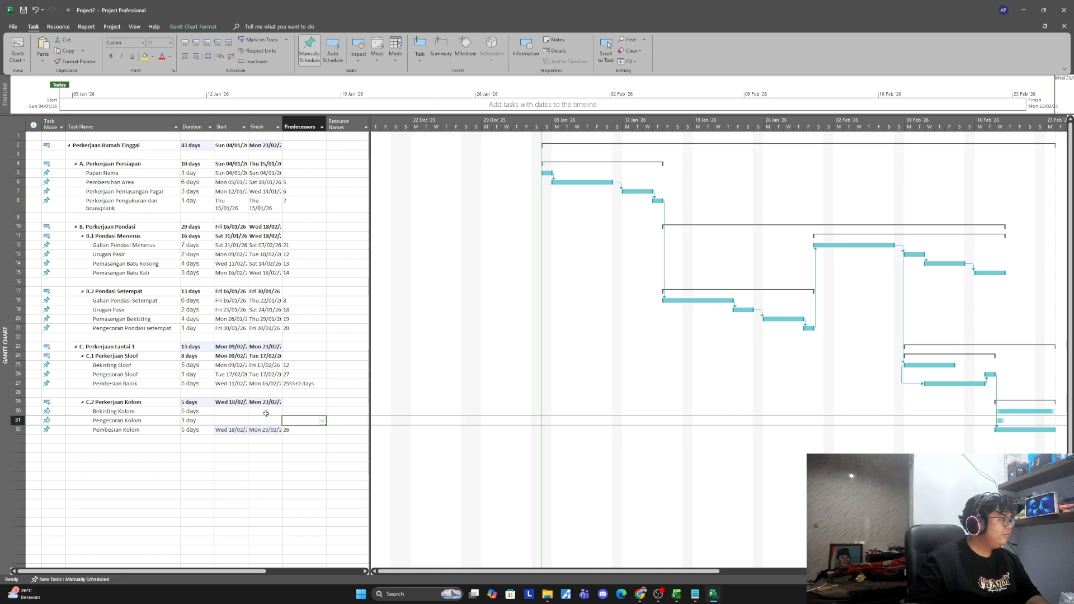
click(311, 411)
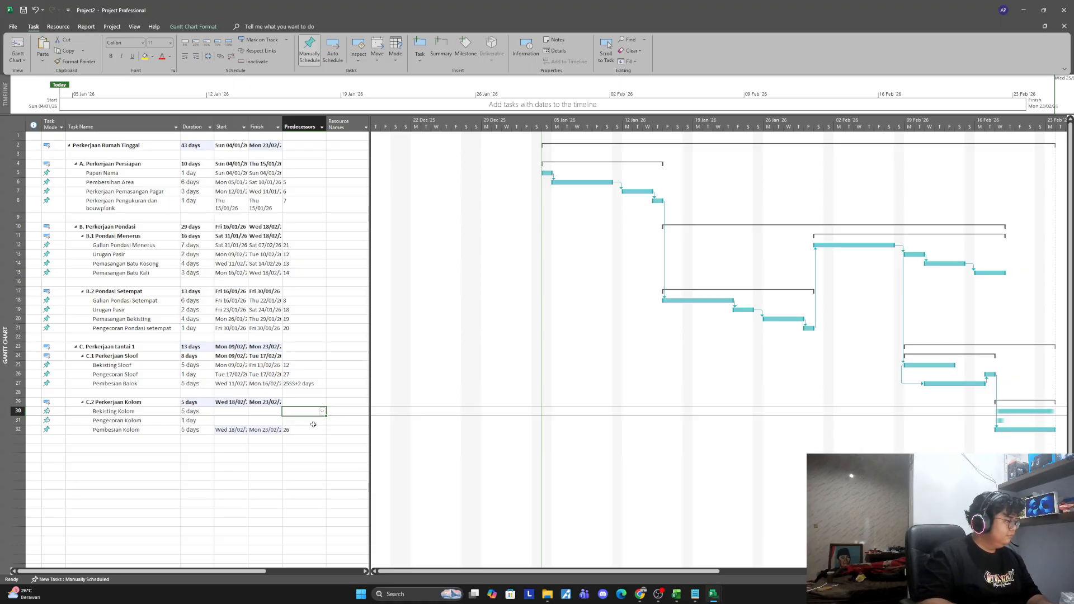
text(32ss+1)
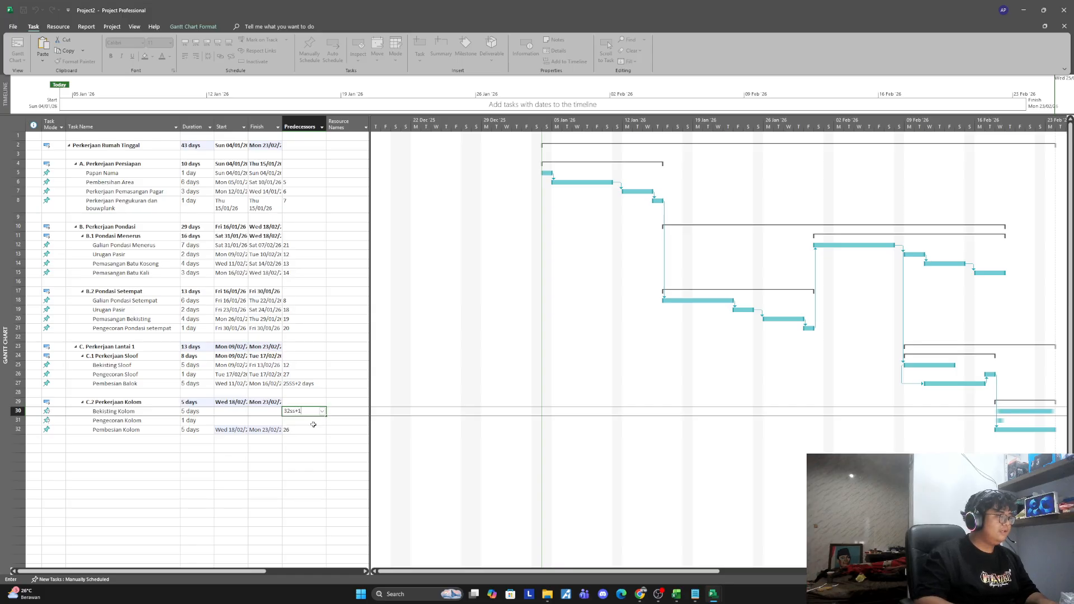
key(Return)
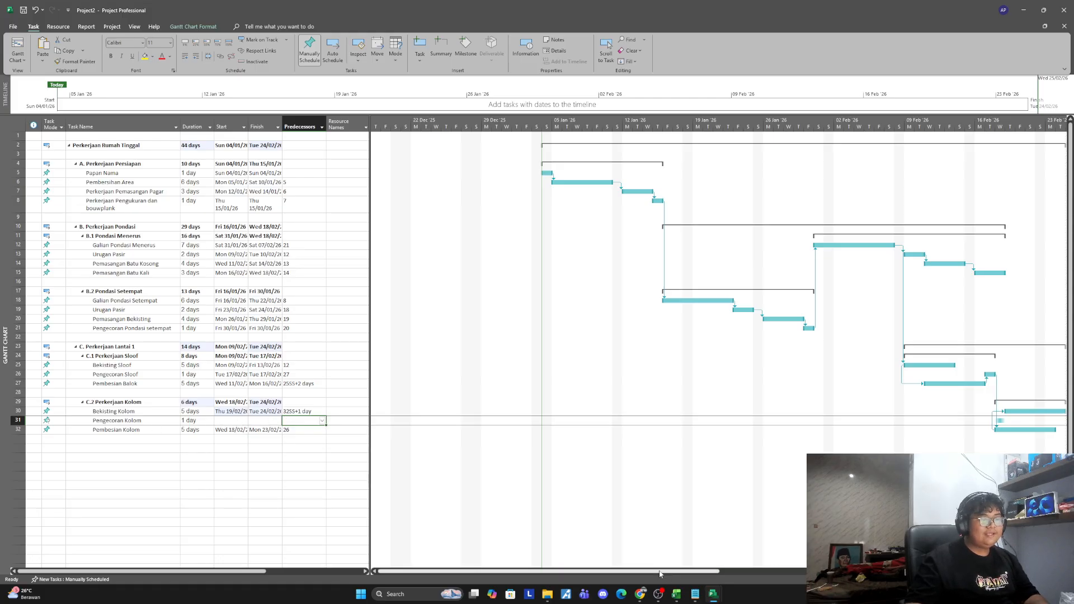
drag(665, 571, 746, 570)
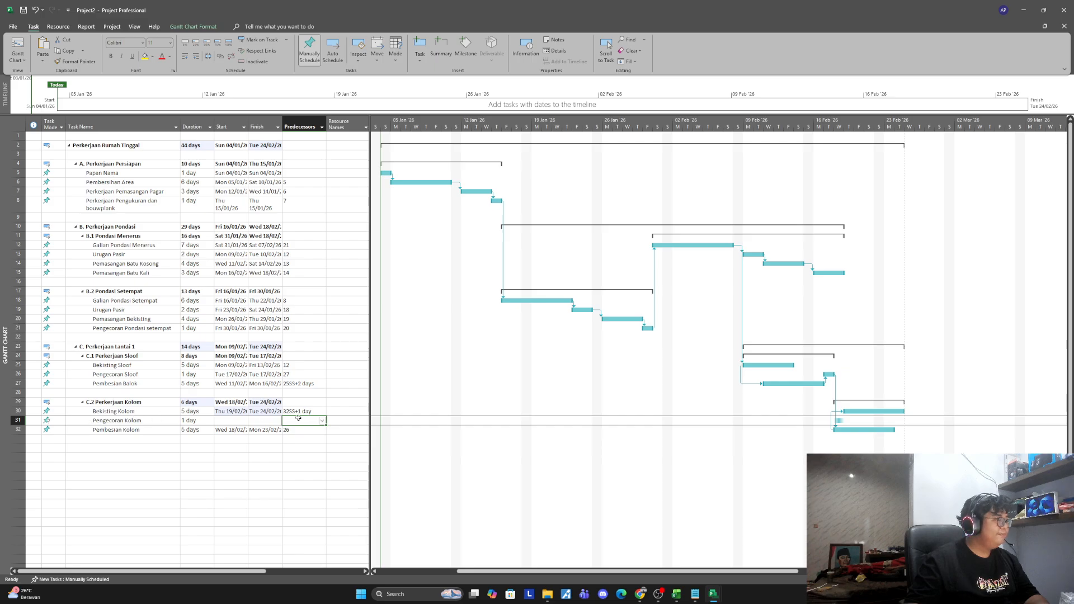
text(30)
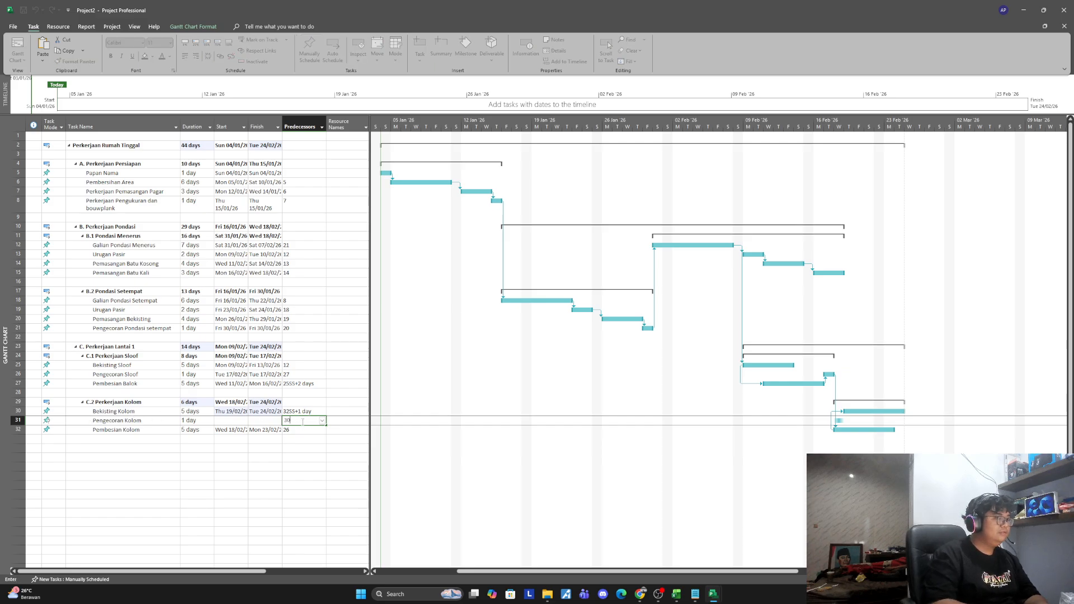
key(Return)
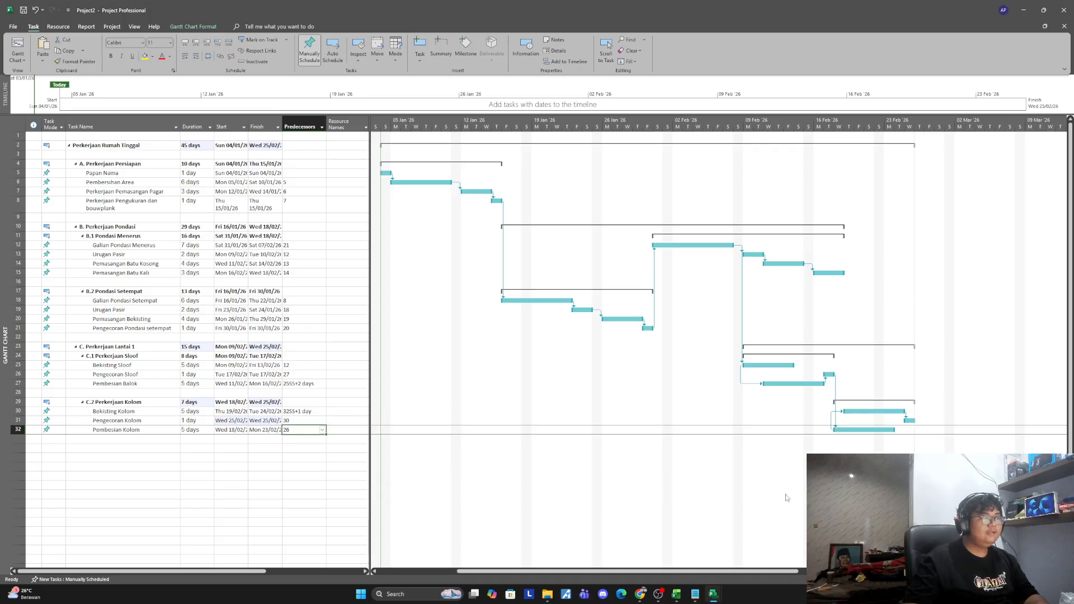
Step: Turn on the Critical Tasks bar style in the Gantt chart and check the Bekisting Kolom and Pengecoran Kolom tasks
drag(781, 573, 733, 572)
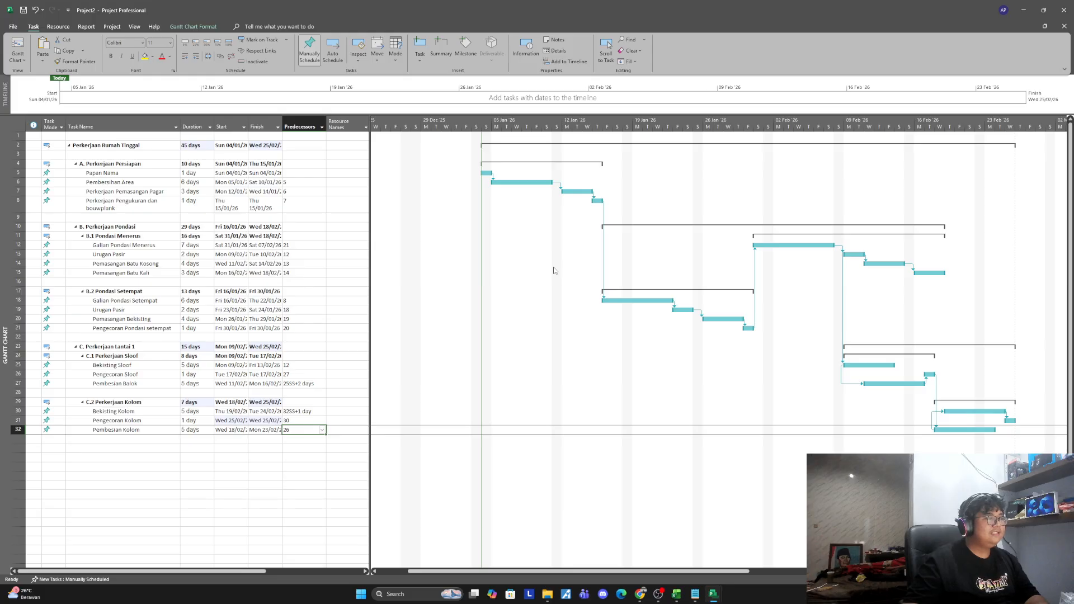
right_click(536, 262)
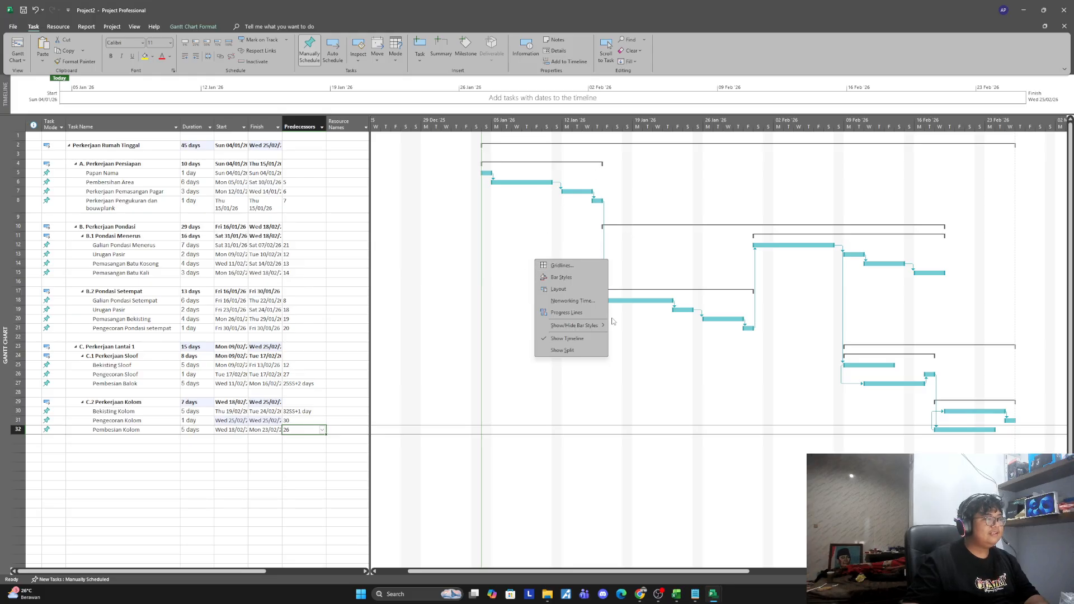
mouse_move(582, 325)
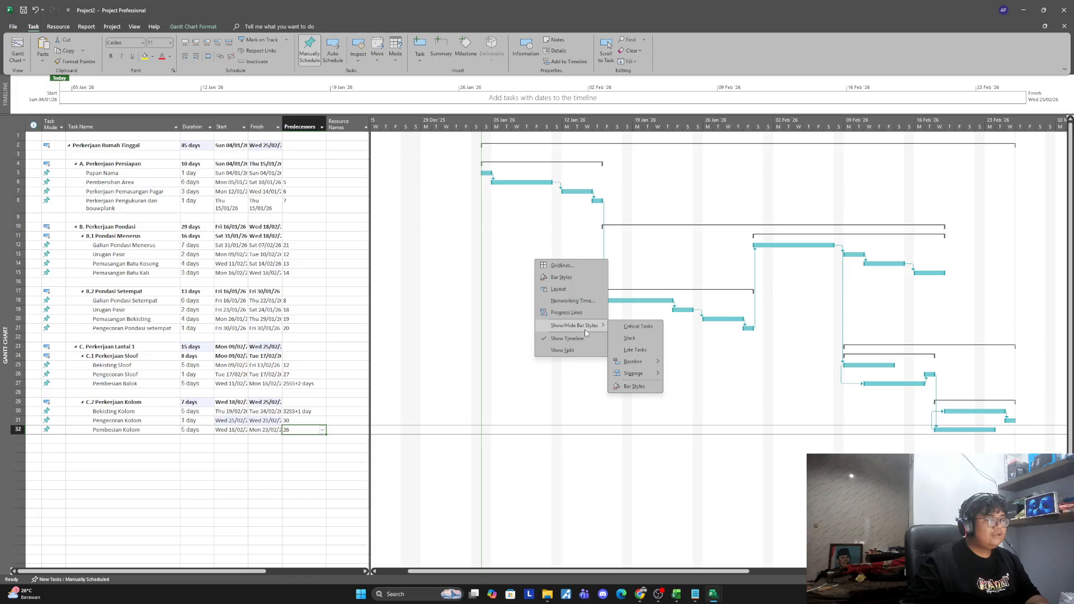
click(642, 328)
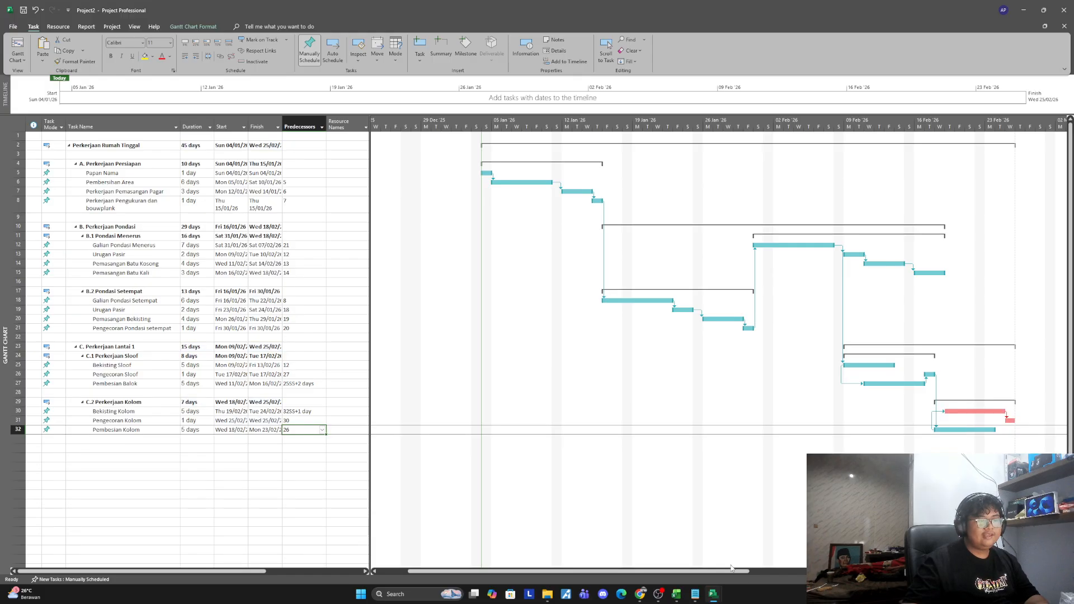
drag(724, 571, 757, 570)
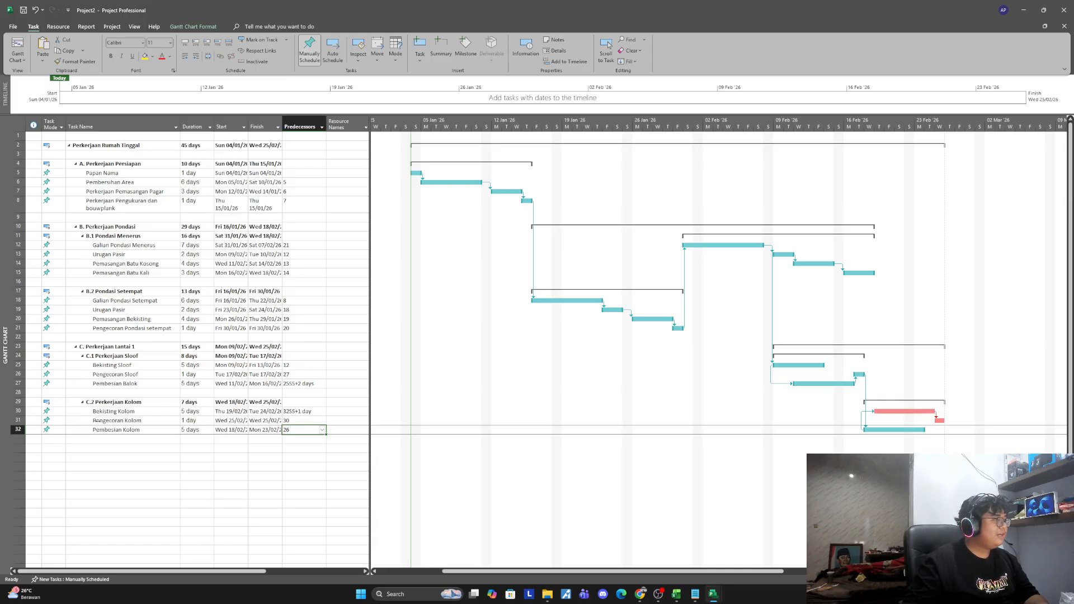
click(131, 412)
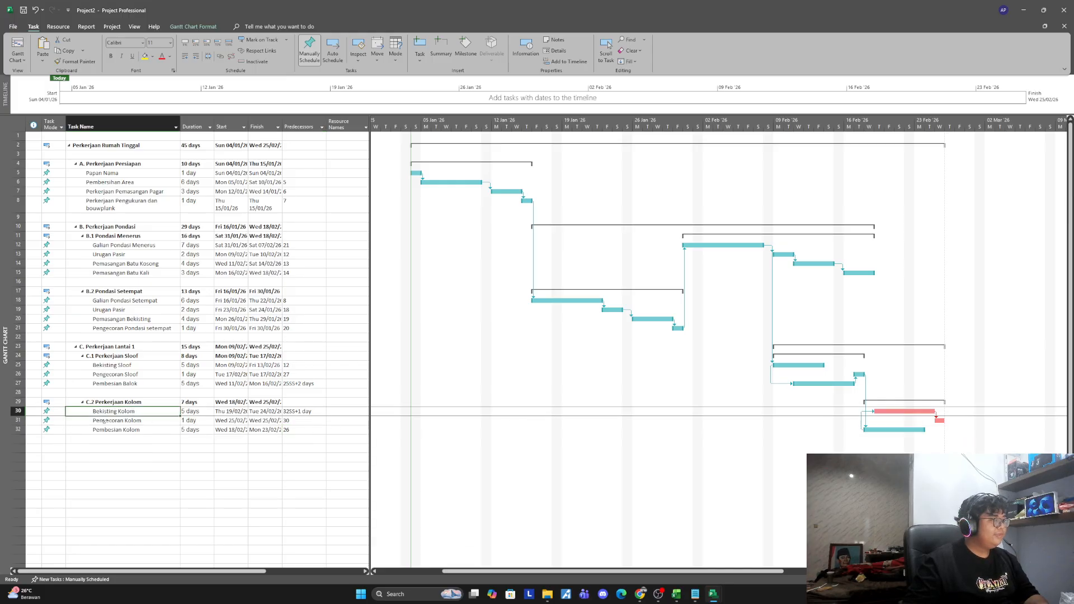
click(124, 422)
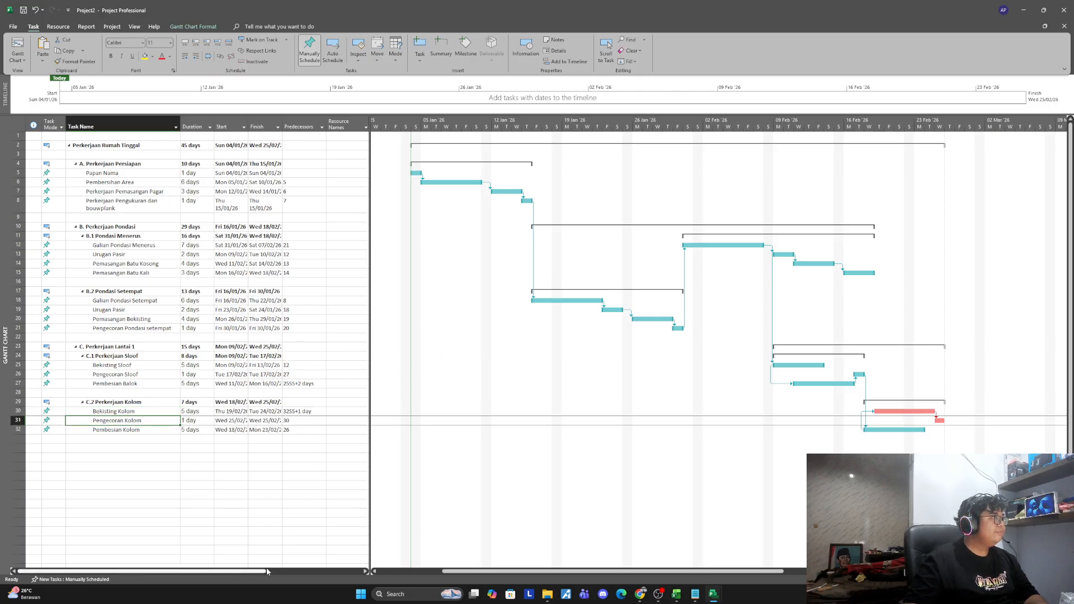
Step: Check the empty Resource Names column beside the tasks and switch from the Gantt Chart to the Resource Sheet view
drag(249, 572, 328, 571)
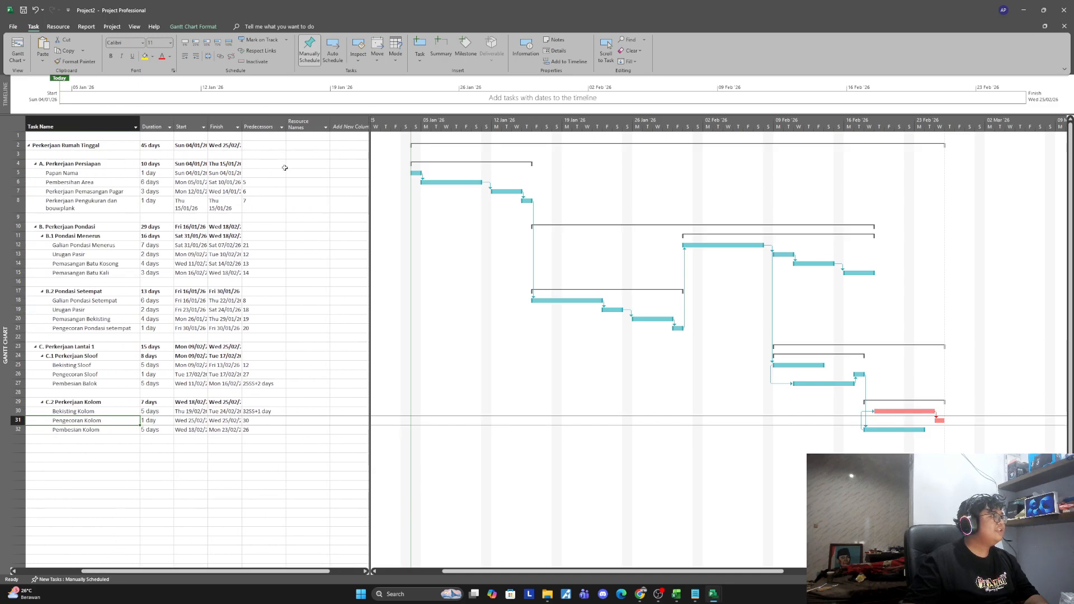
click(312, 162)
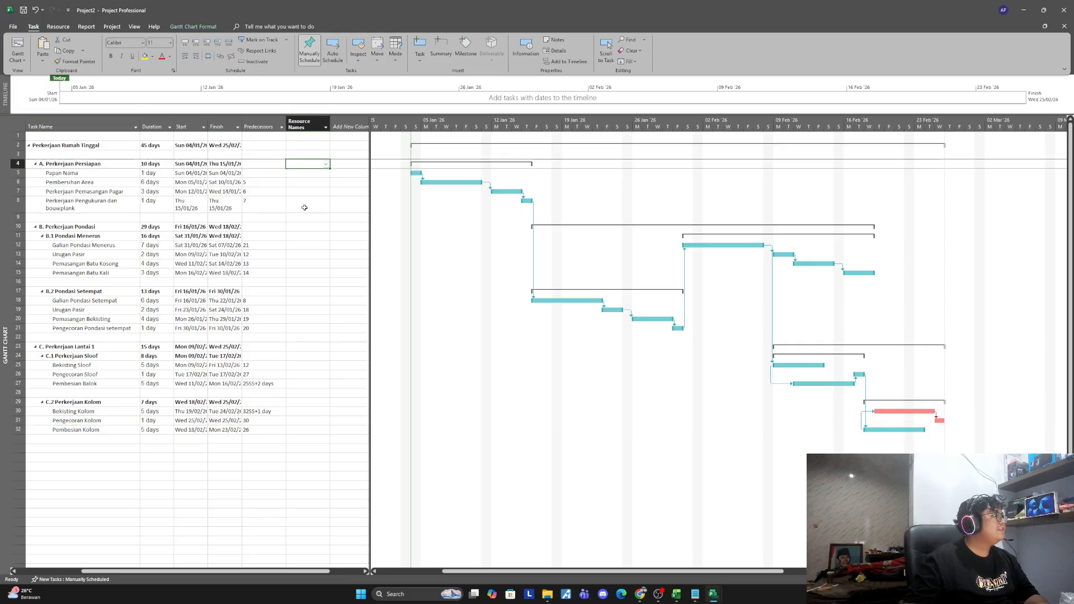
click(22, 60)
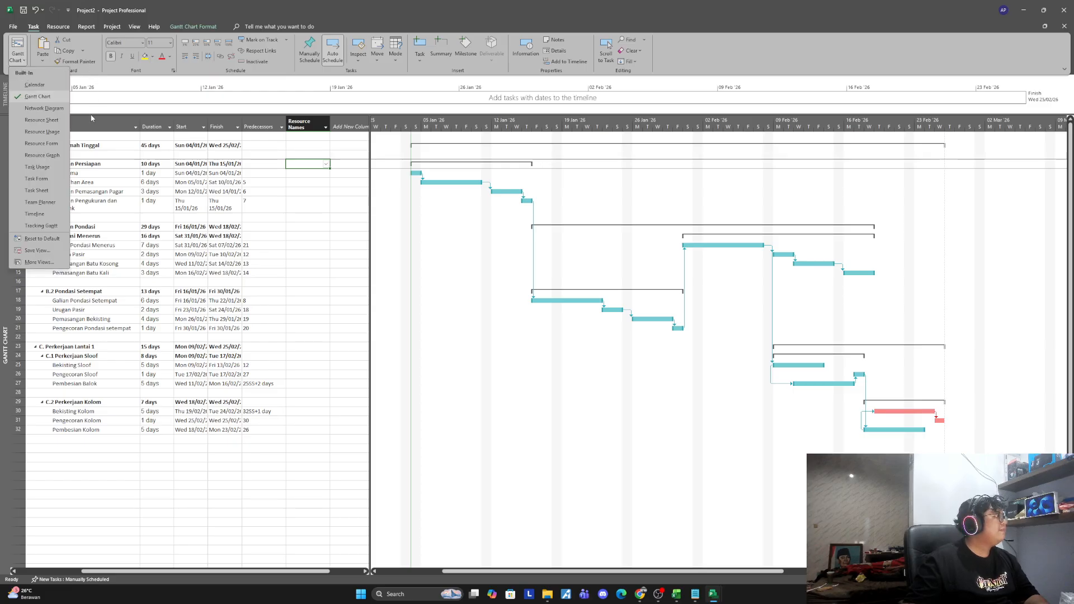
click(49, 122)
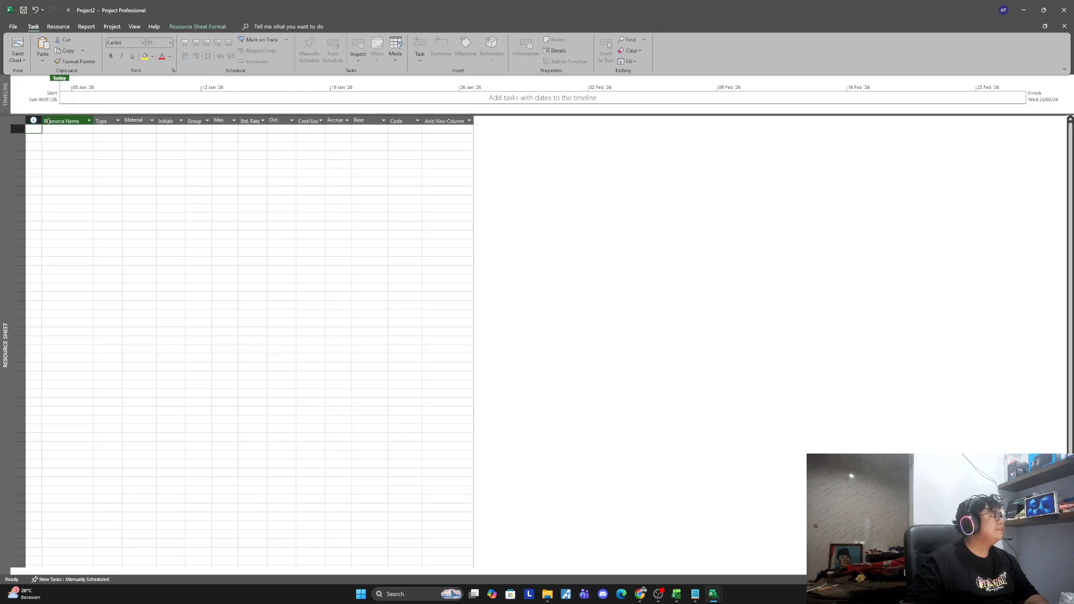
click(63, 146)
click(58, 138)
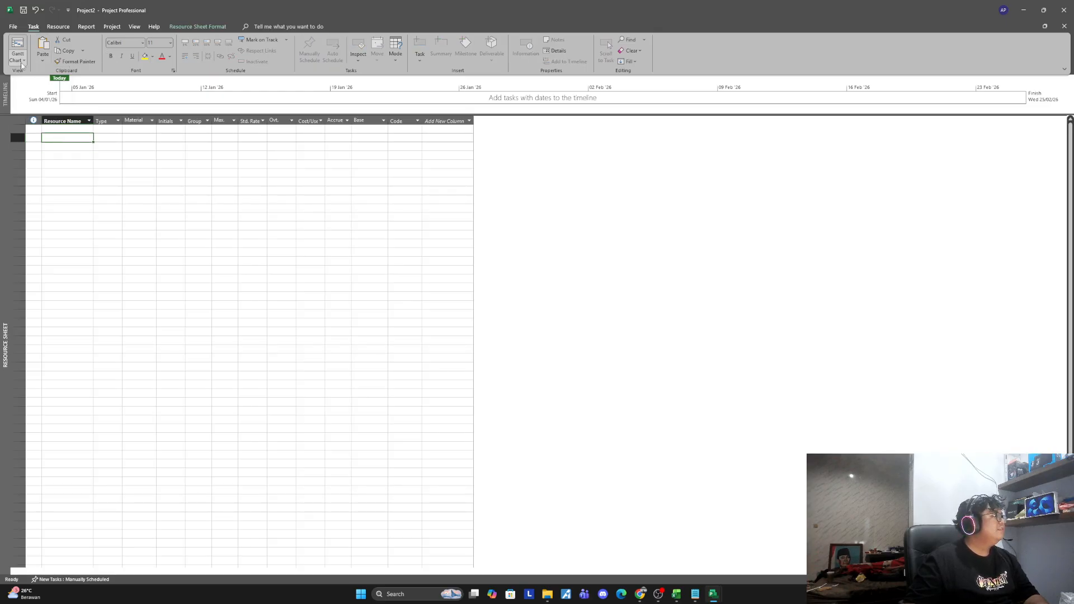
click(21, 60)
click(22, 62)
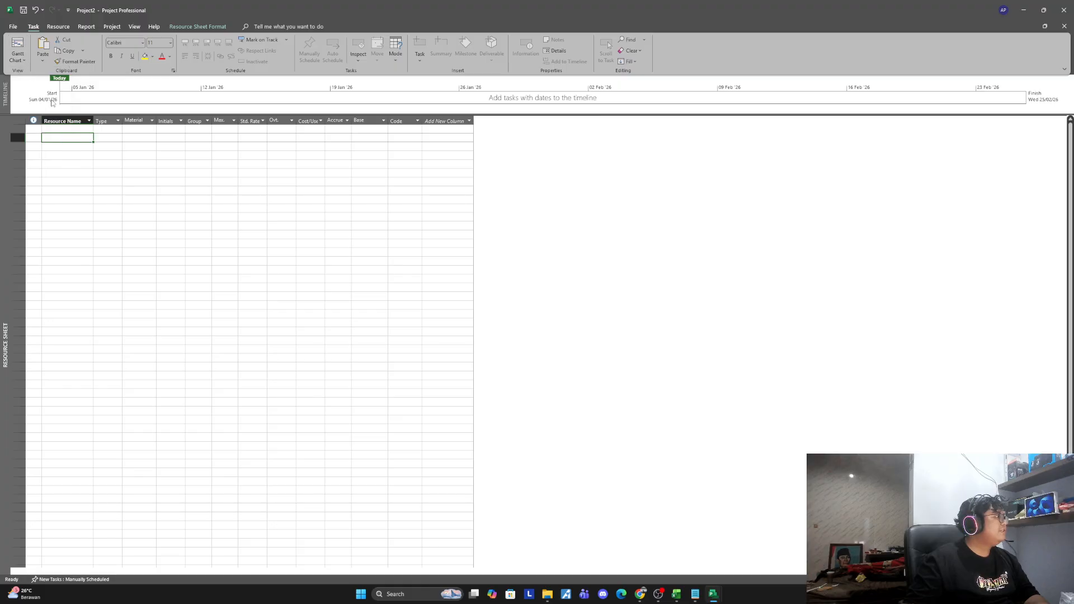
click(79, 148)
click(65, 136)
click(67, 147)
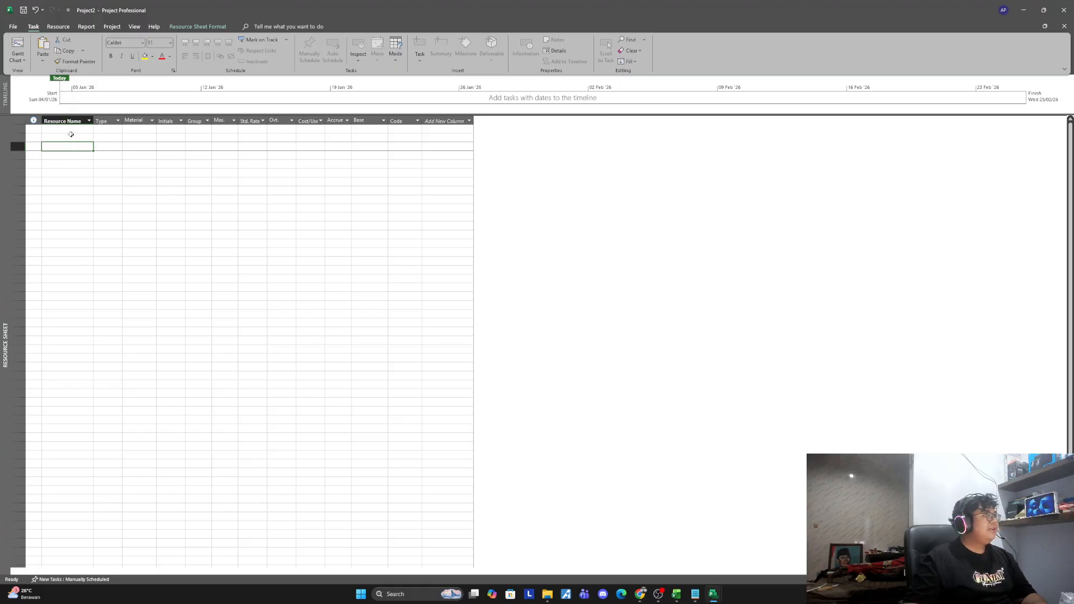
click(70, 136)
Step: Switch to the RAB workbook in Excel and copy the work descriptions from A. Perkerjaan Persiapan down to Pembesian Kolom (K9:K37)
click(68, 148)
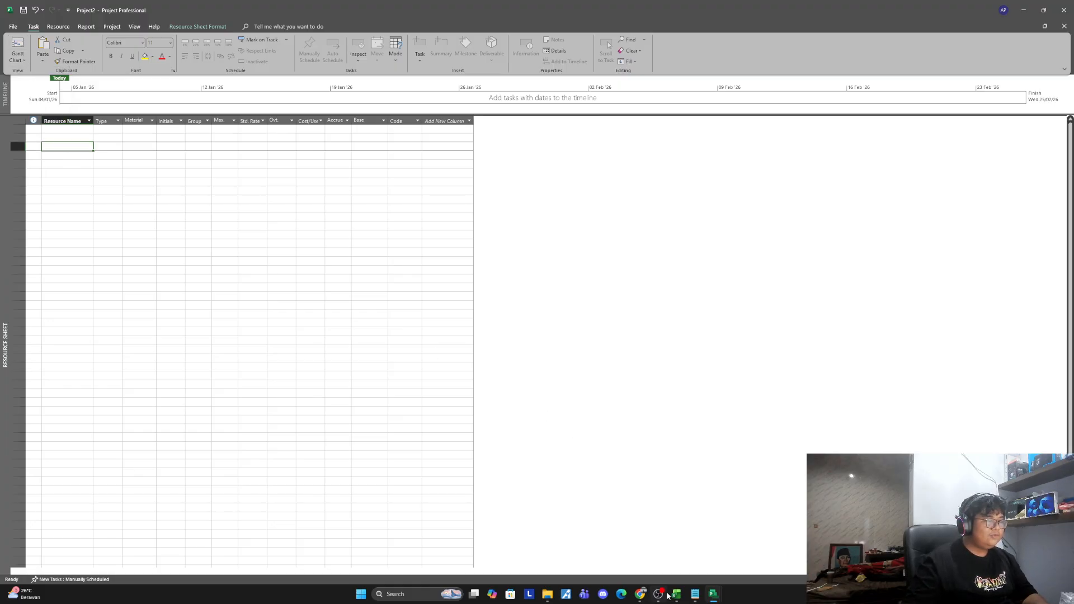
mouse_move(677, 594)
click(672, 538)
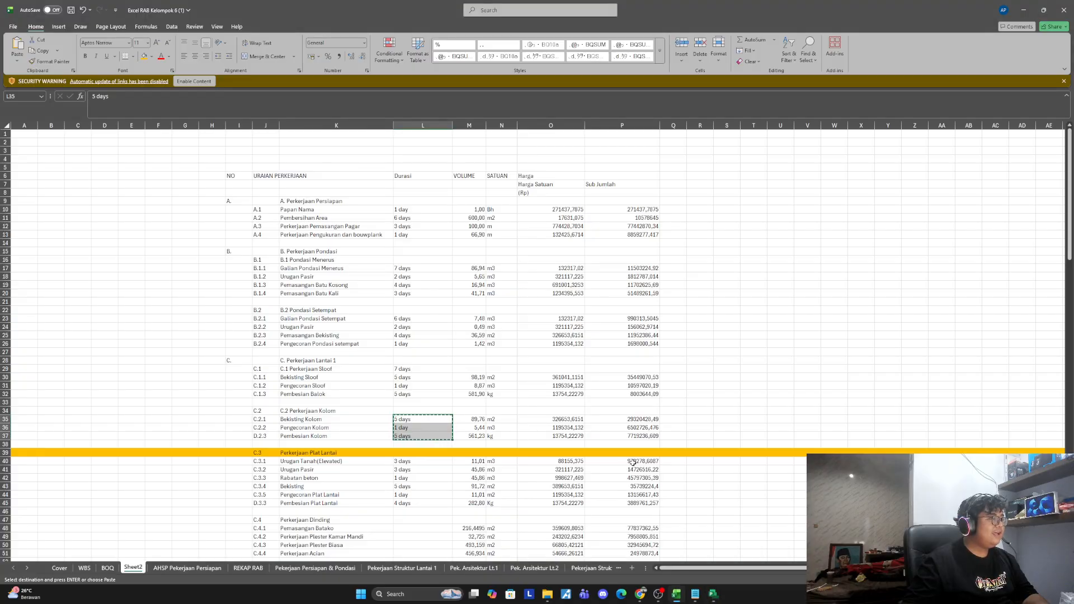
click(737, 411)
key(Escape)
click(797, 226)
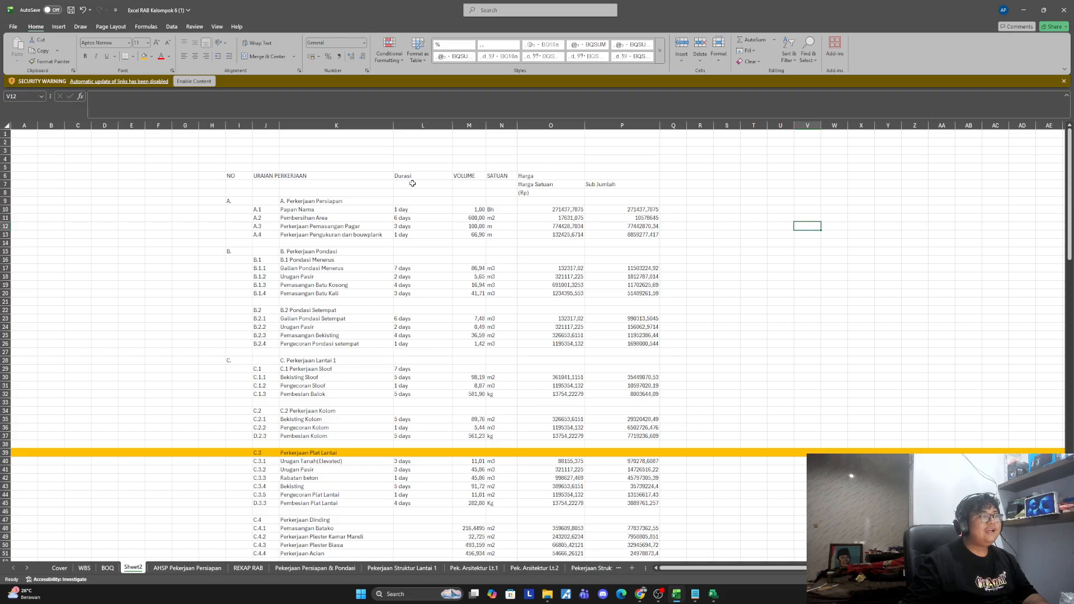
click(285, 218)
drag(304, 202, 315, 435)
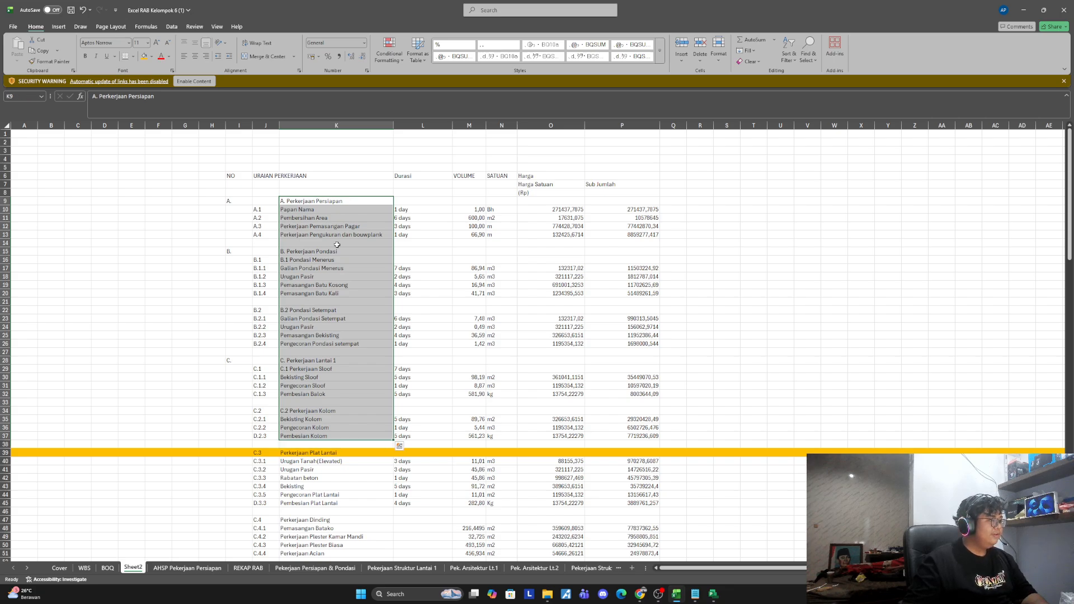
key(ctrl+c)
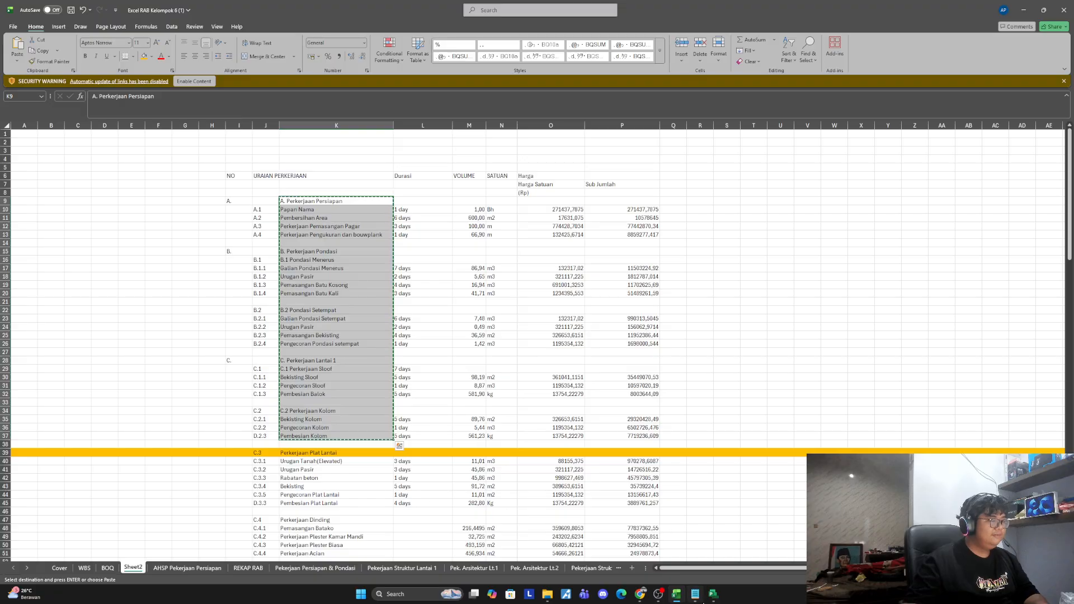
Step: Return to Project and paste the copied work descriptions as resource names starting at row 3 of the Resource Sheet
mouse_move(714, 594)
click(761, 560)
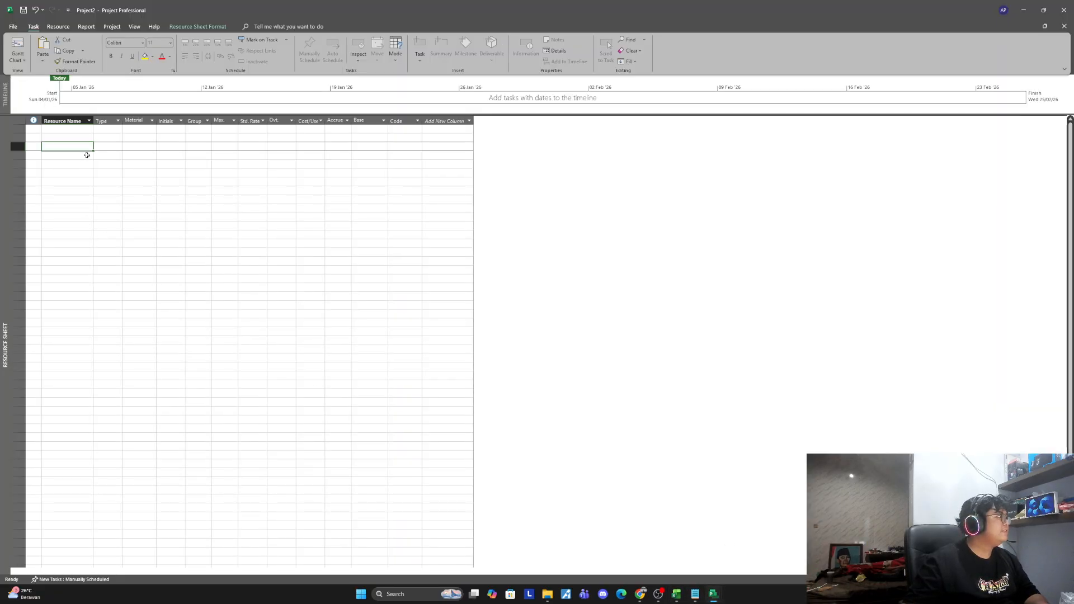
key(ctrl+v)
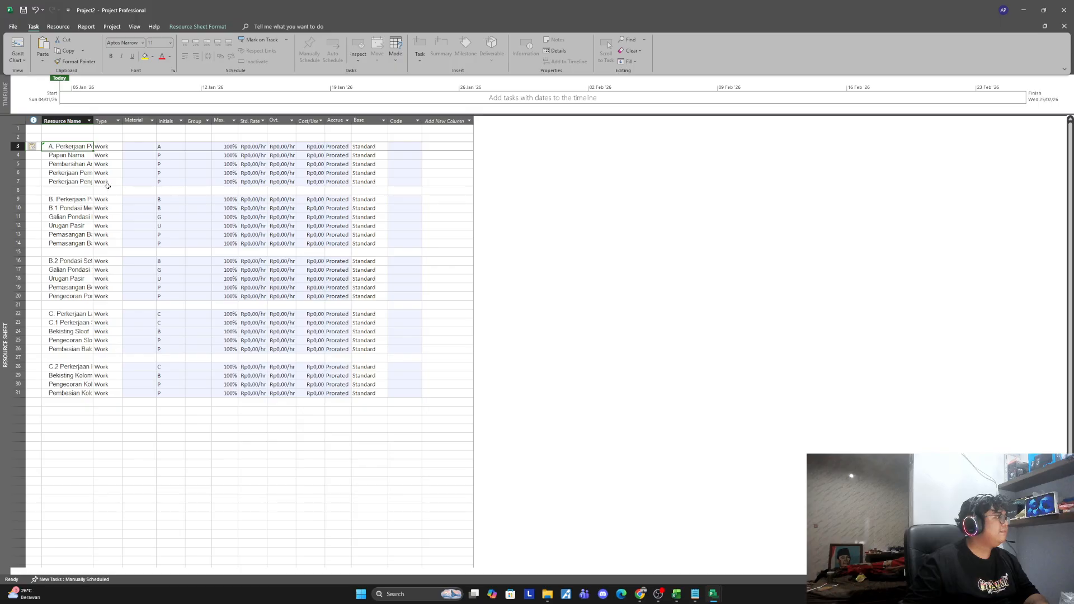
click(179, 173)
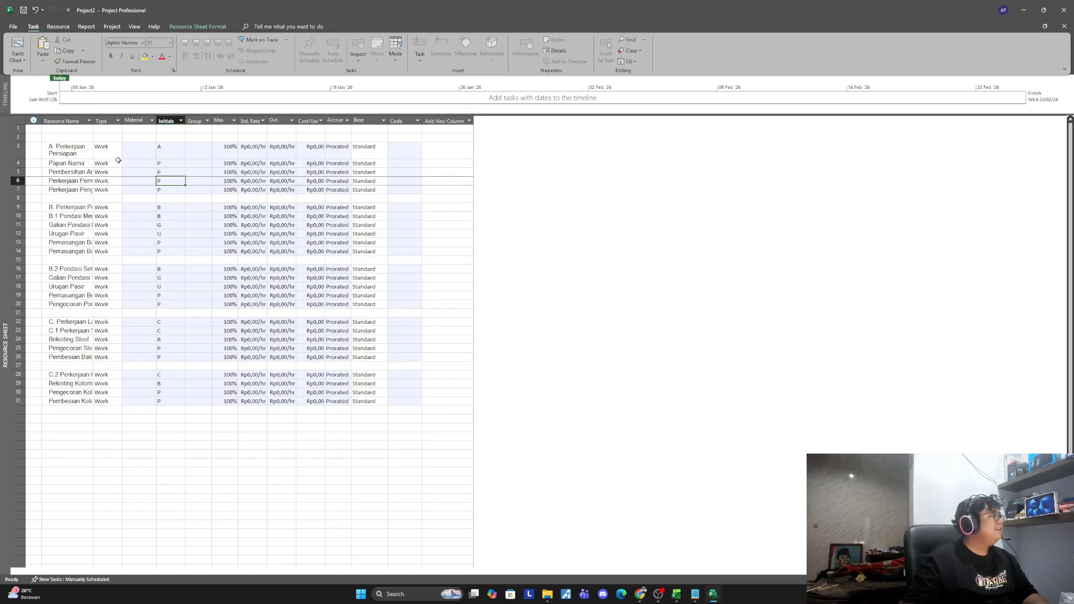
Step: Set the resource type to Material for A. Perkerjaan Persiapan and Papan Nama
click(106, 149)
click(118, 150)
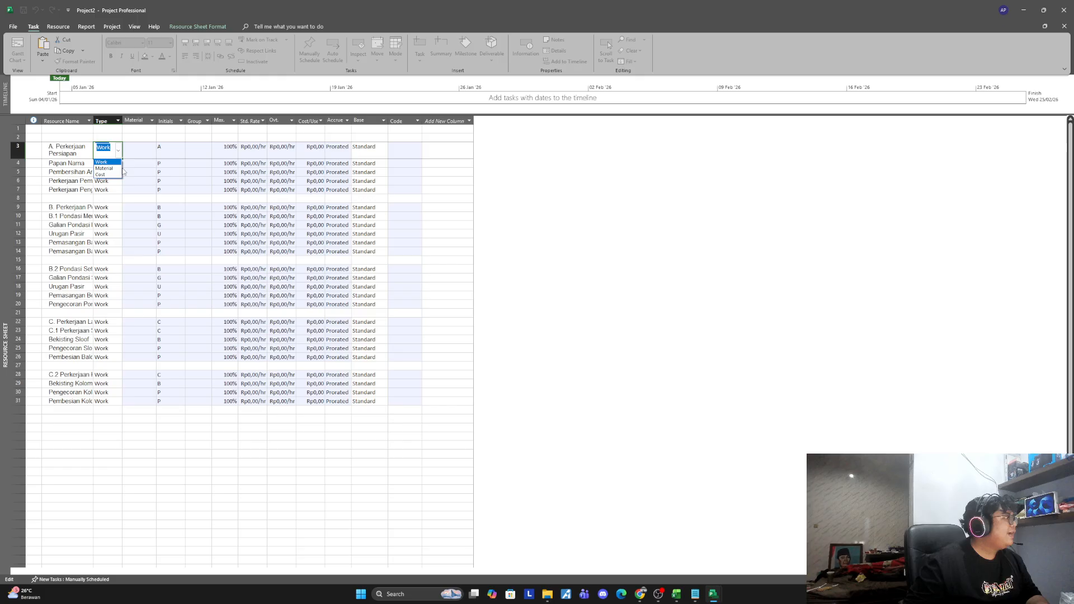
click(104, 168)
click(110, 164)
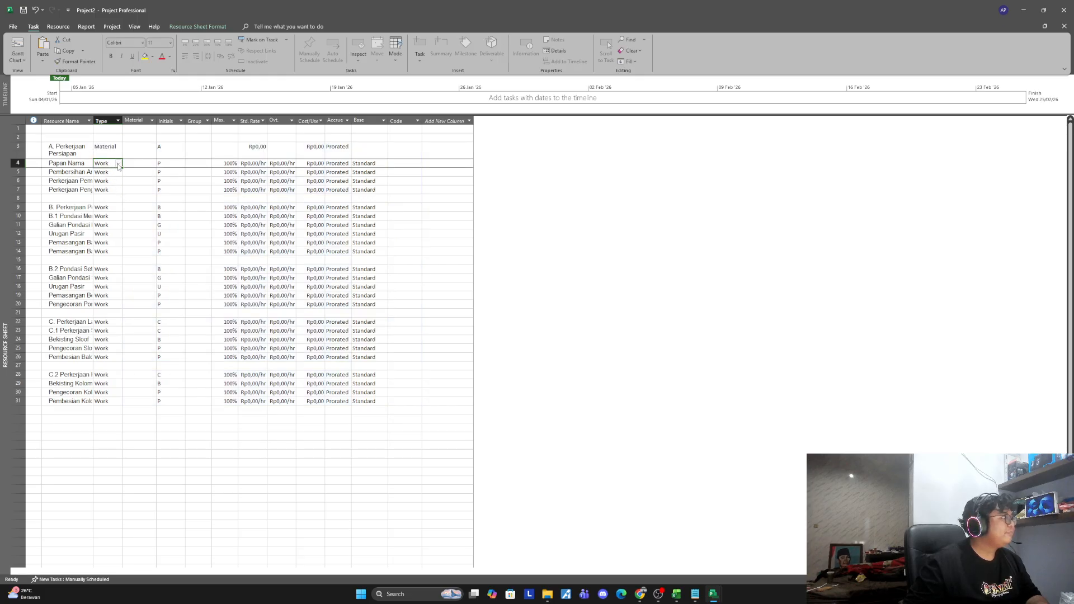
click(118, 165)
click(104, 178)
Step: Set the type to Material for Pembersihan Area, Perkerjaan Pemasangan Pagar, and Perkerjaan Pengukuran dan bouwplank
click(120, 172)
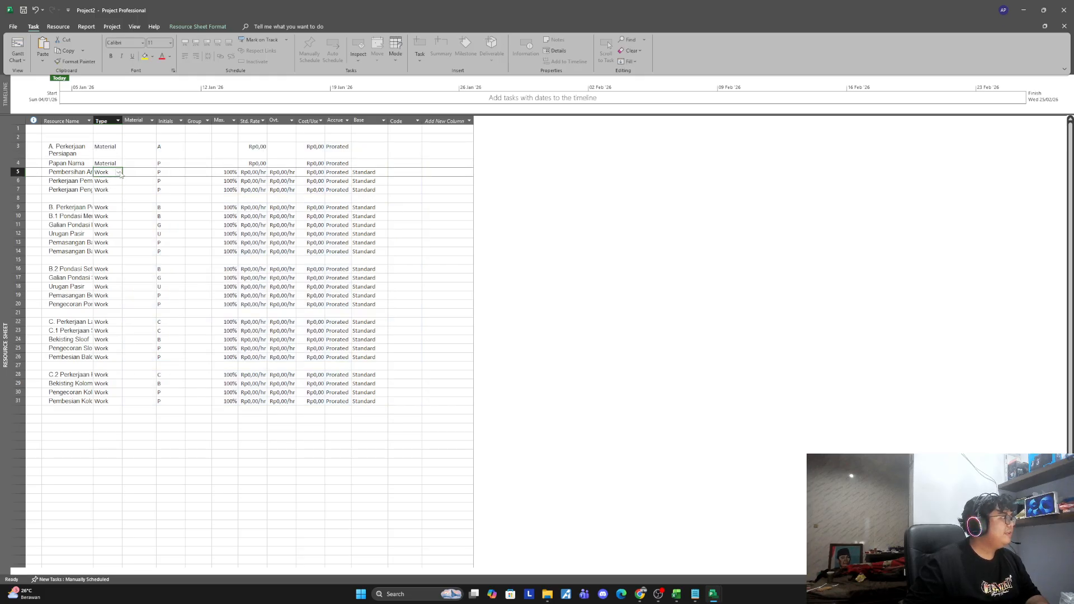
click(119, 173)
click(109, 188)
click(109, 190)
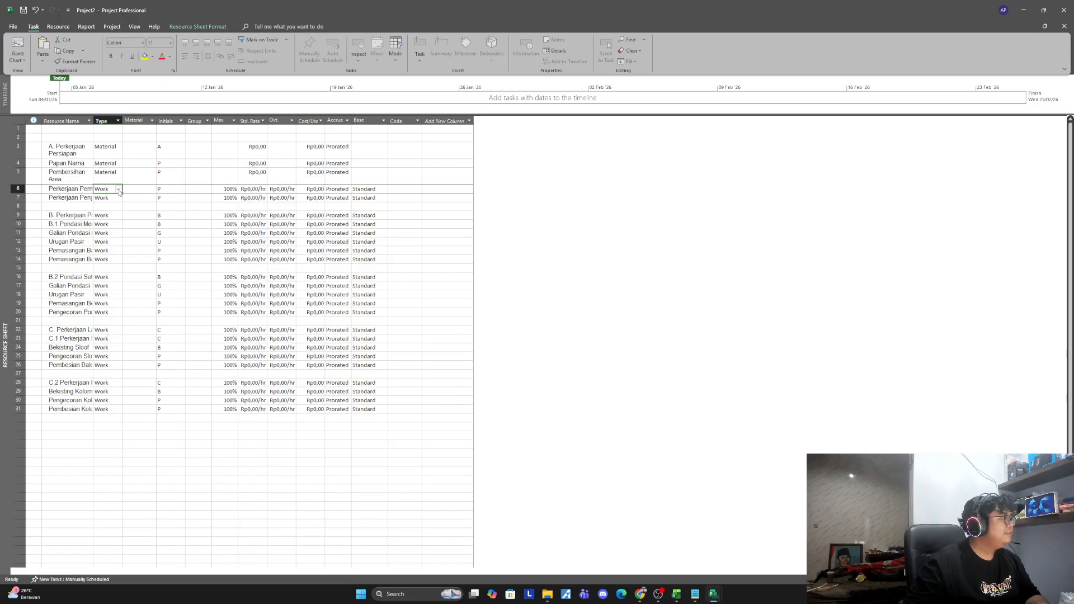
click(119, 190)
click(108, 205)
click(116, 216)
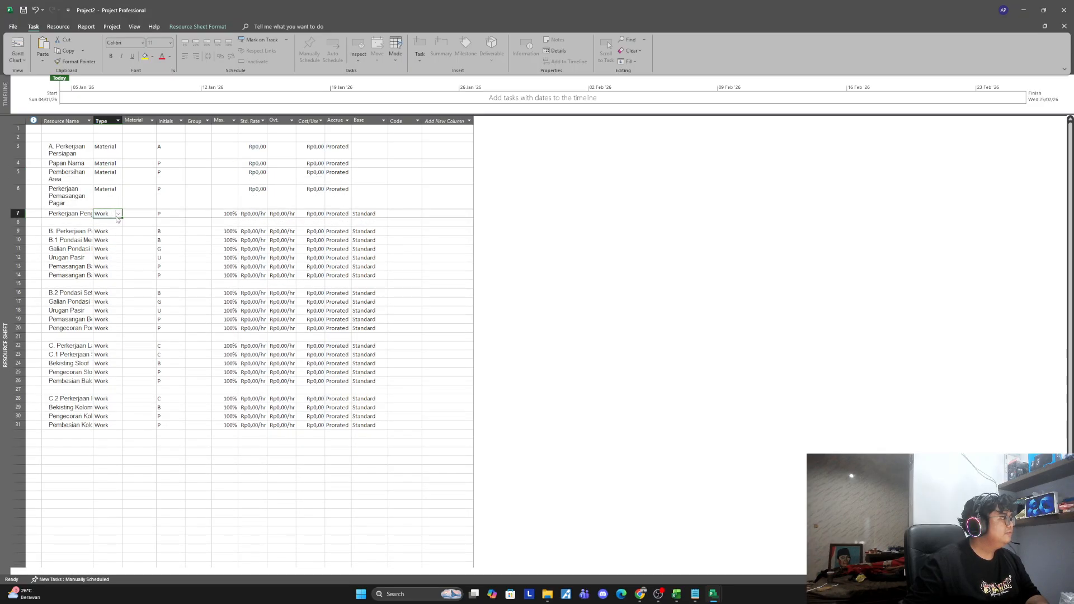
click(119, 215)
click(109, 228)
Step: Set the resource type to Material for B. Perkerjaan Pondasi and B.1 Pondasi Menerus
click(114, 249)
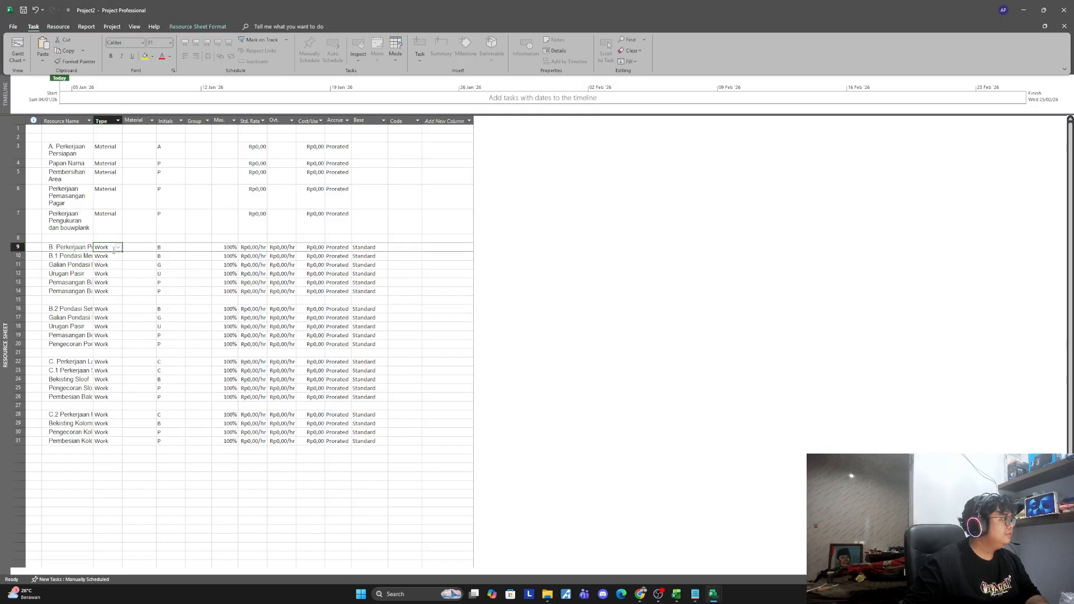
click(119, 248)
click(106, 264)
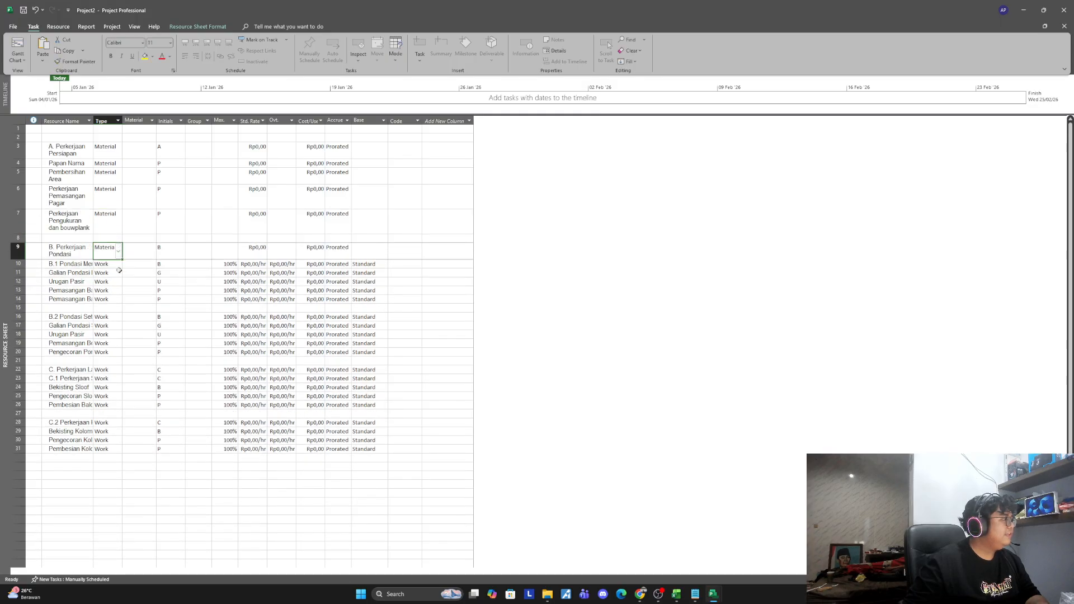
click(105, 266)
click(118, 267)
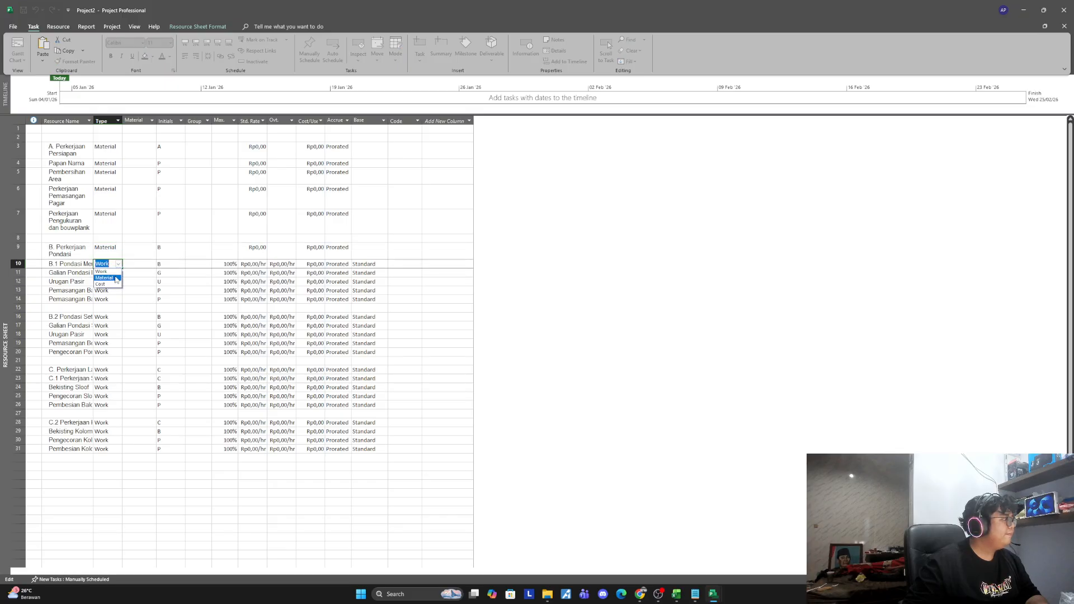
click(115, 278)
Step: Under B.1 Pondasi Menerus, set the type of Galian Pondasi Menerus and Urugan Pasir to Material
click(106, 281)
click(118, 282)
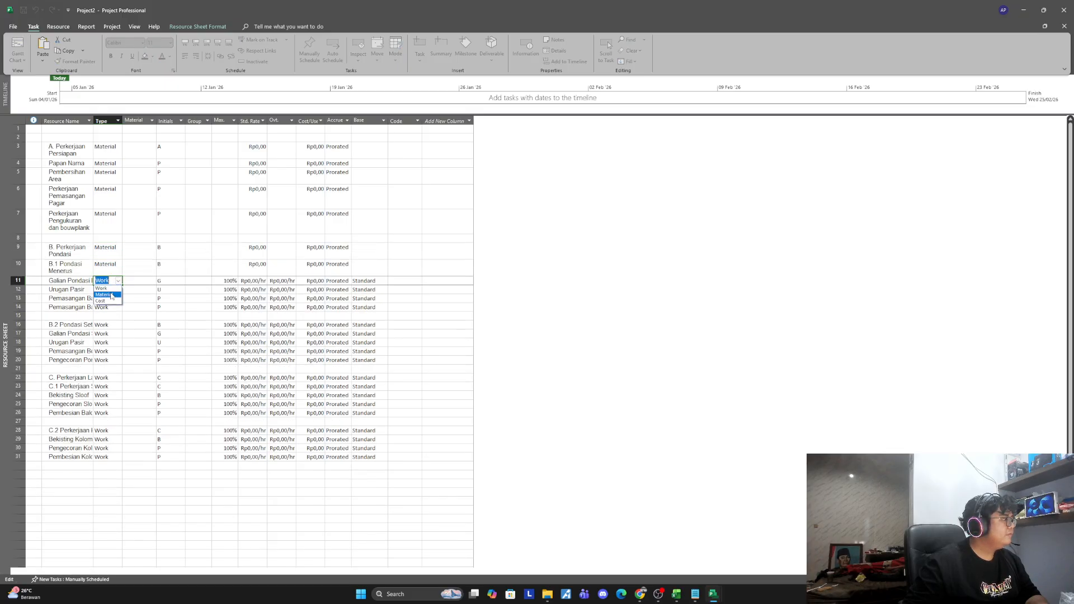
click(113, 296)
click(114, 297)
click(118, 298)
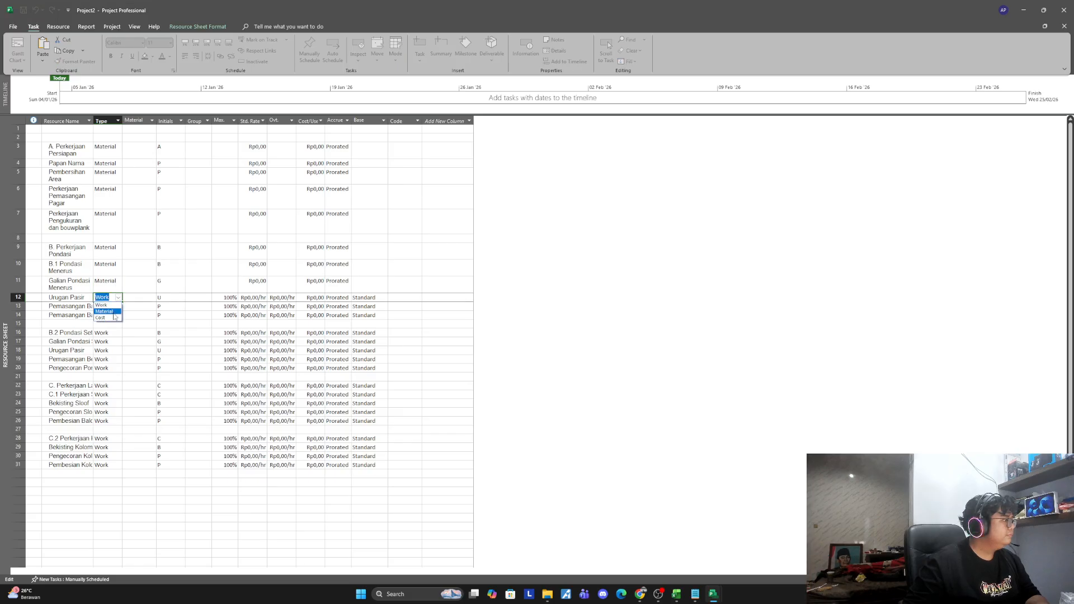
click(111, 315)
Step: Copy the Material type from two finished rows to Pemasangan Batu Kosong and Pemasangan Batu Kali
mouse_move(102, 273)
mouse_down()
mouse_move(104, 297)
mouse_move(104, 283)
mouse_up()
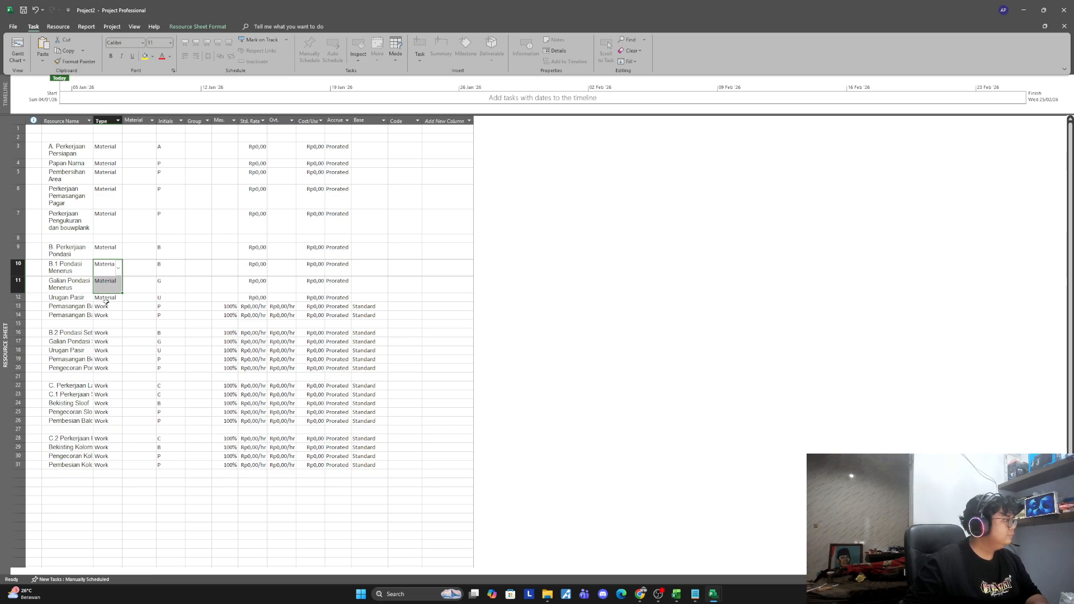
click(107, 305)
text(Material Material)
Step: Copy the Material type to the four resources under B.2 Pondasi Setempat, from Galian Pondasi Setempat to Pengecoran Pondasi setempat
drag(107, 297, 104, 326)
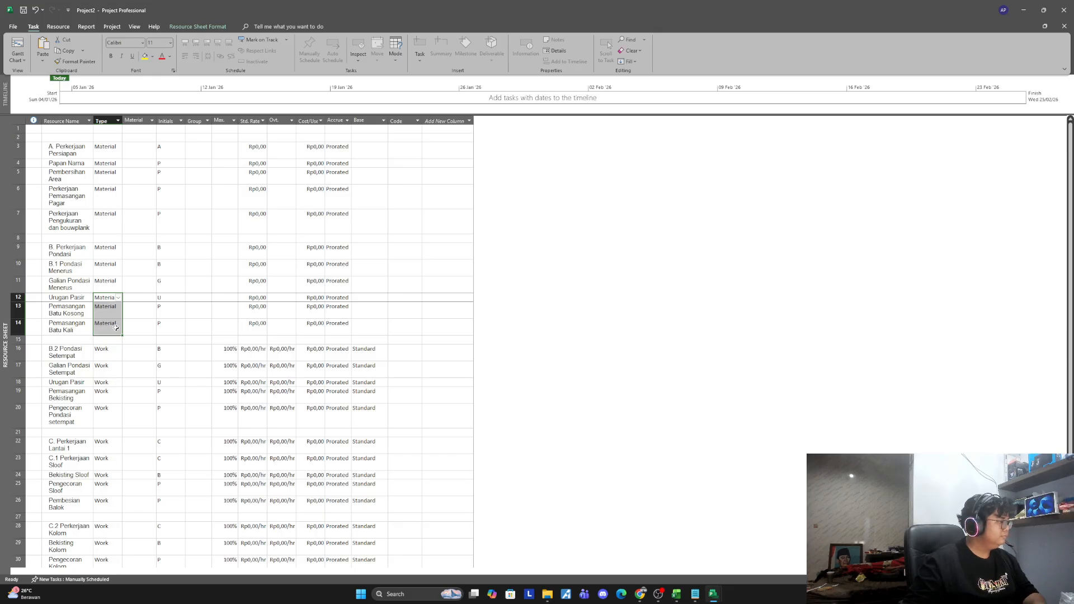
key(ctrl+c)
click(107, 370)
key(ctrl+v)
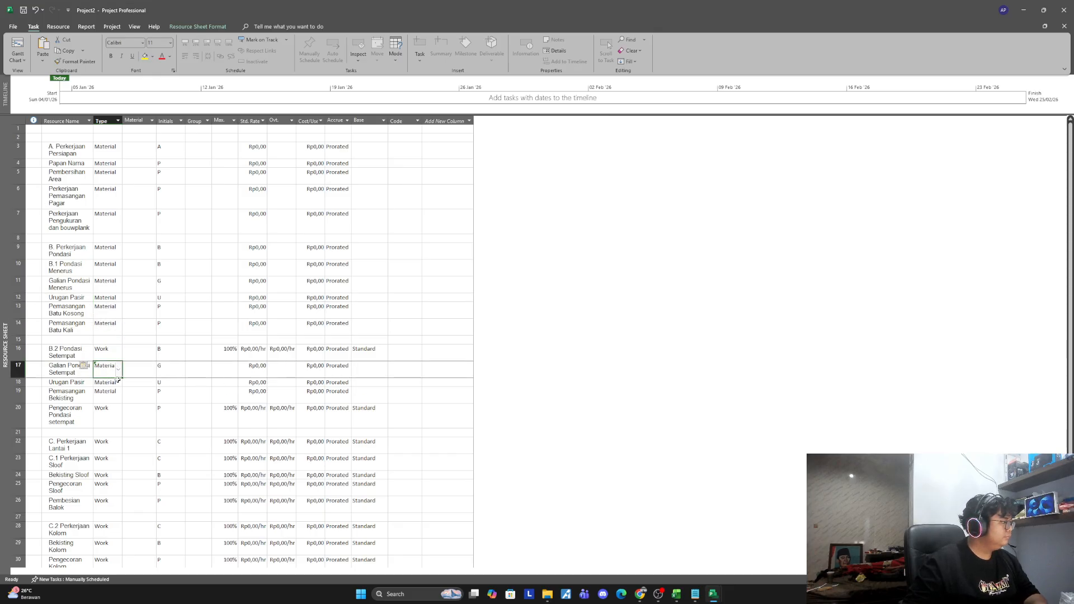
click(105, 381)
key(ctrl+v)
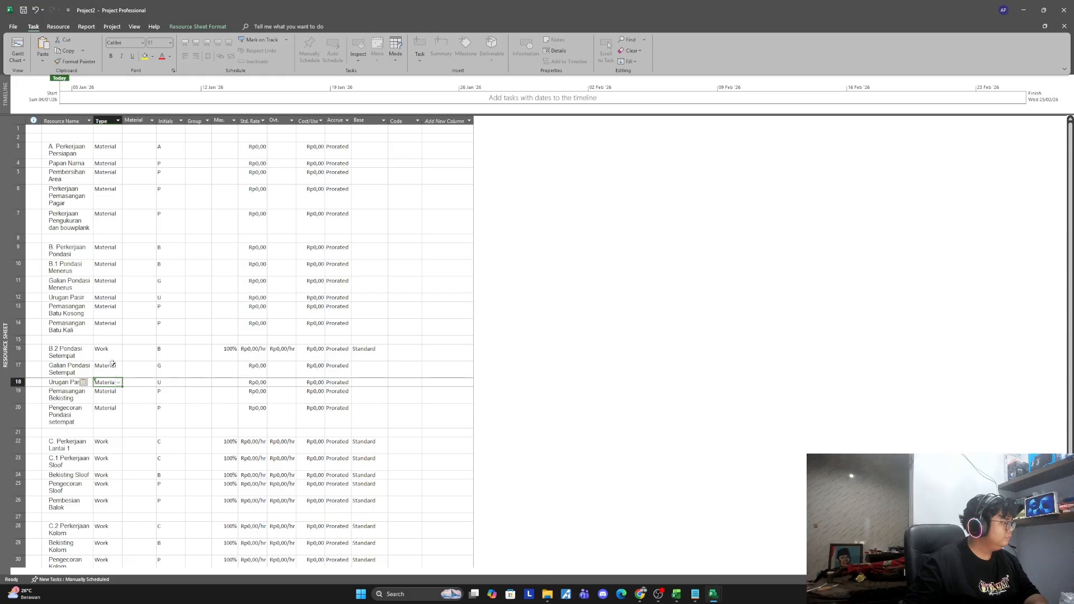
Step: Copy the Material type from Pemasangan Batu Kali to the B.2 Pondasi Setempat heading row
click(109, 351)
click(111, 326)
key(ctrl+c)
click(102, 353)
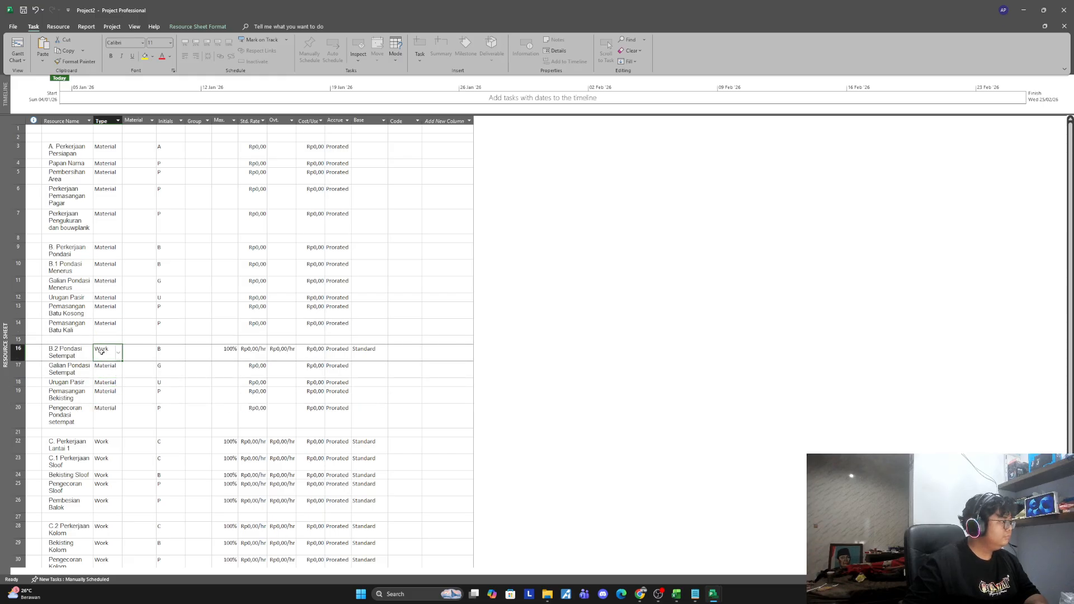
key(ctrl+v)
Step: Copy the Material type to the rows from C. Perkerjaan Lantai 1 and C.1 Perkerjaan Sloof down to Pembesian Balok
scroll(117, 314, down, 1)
drag(108, 379, 108, 340)
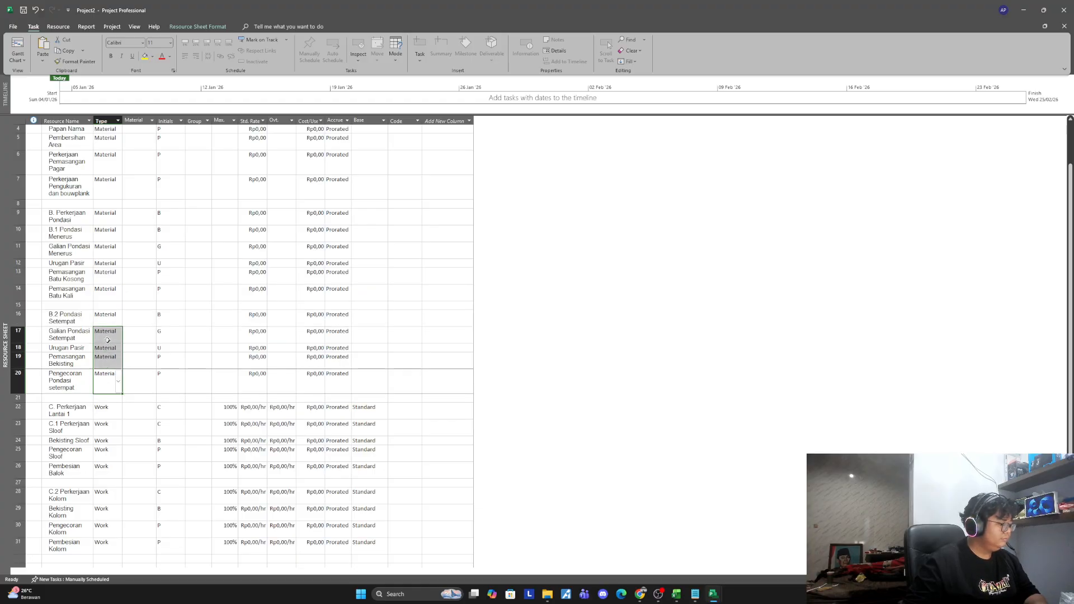
key(ctrl+c)
click(108, 414)
key(ctrl+v)
click(108, 426)
key(ctrl+v)
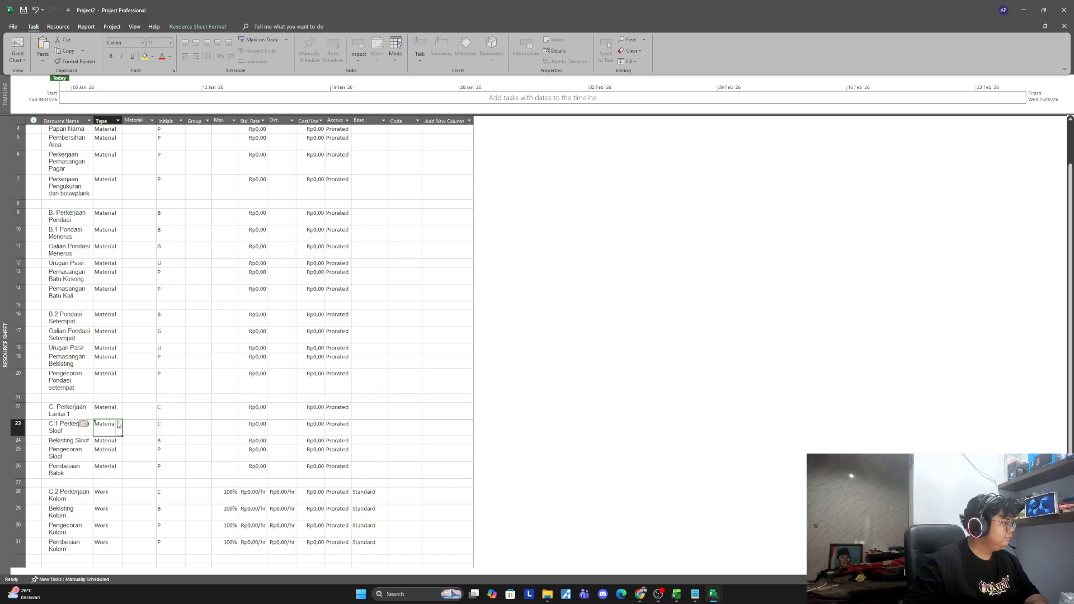
Step: Copy the Material type to C.2 Perkerjaan Kolom and its Bekisting, Pengecoran and Pembesian Kolom resources
scroll(98, 466, down, 2)
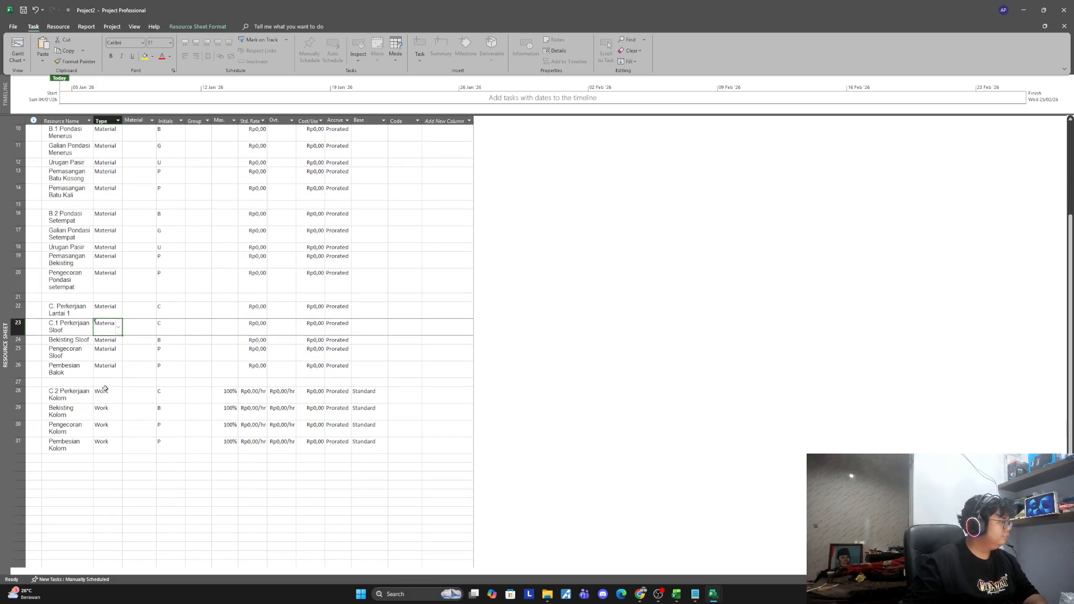
drag(107, 371, 113, 330)
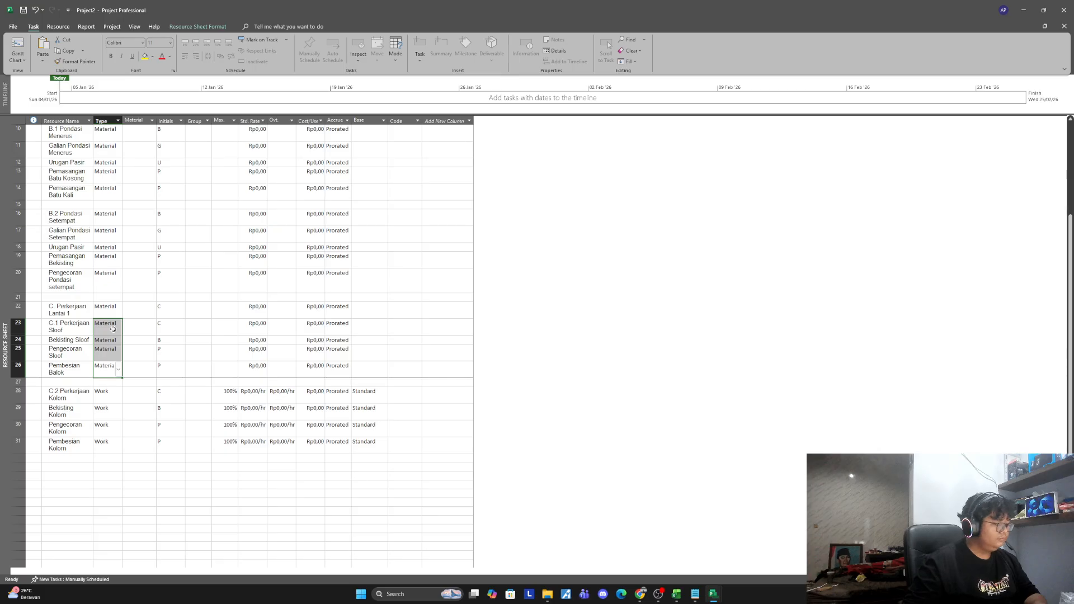
key(ctrl+c)
click(114, 401)
key(ctrl+v)
click(139, 339)
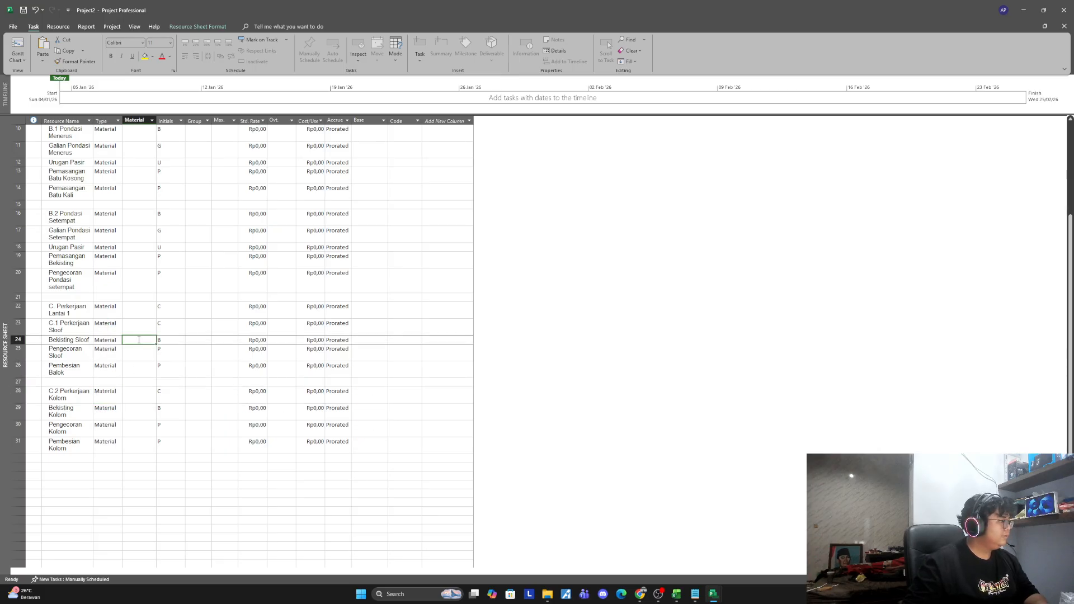
Step: Copy the Harga Satuan unit prices in the Excel RAB, from Papan Nama down to Pembesian Kolom
scroll(73, 436, up, 3)
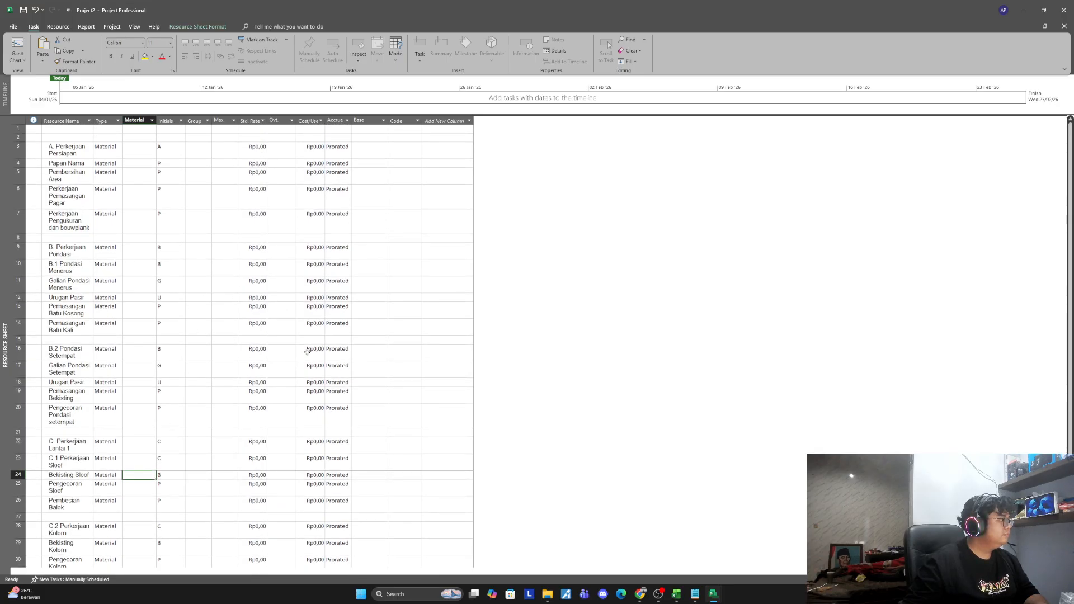
click(216, 158)
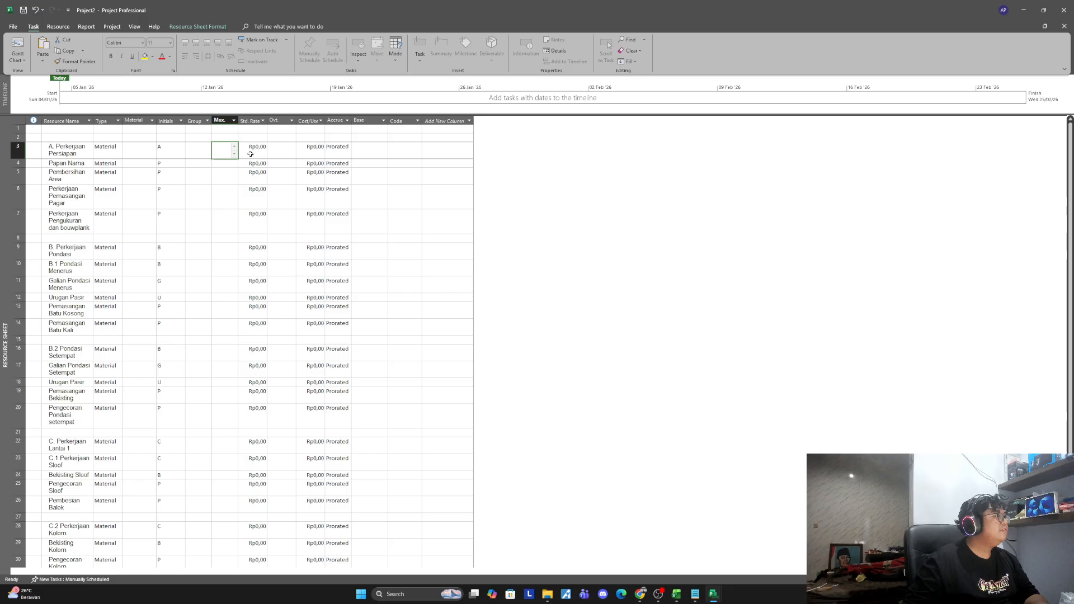
click(257, 152)
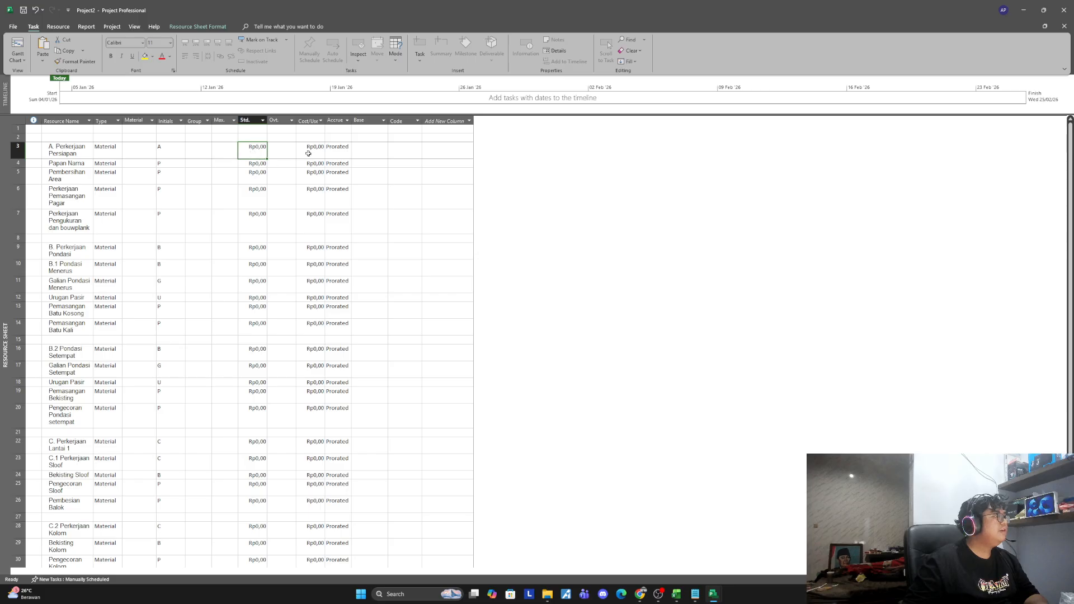
click(255, 164)
click(712, 593)
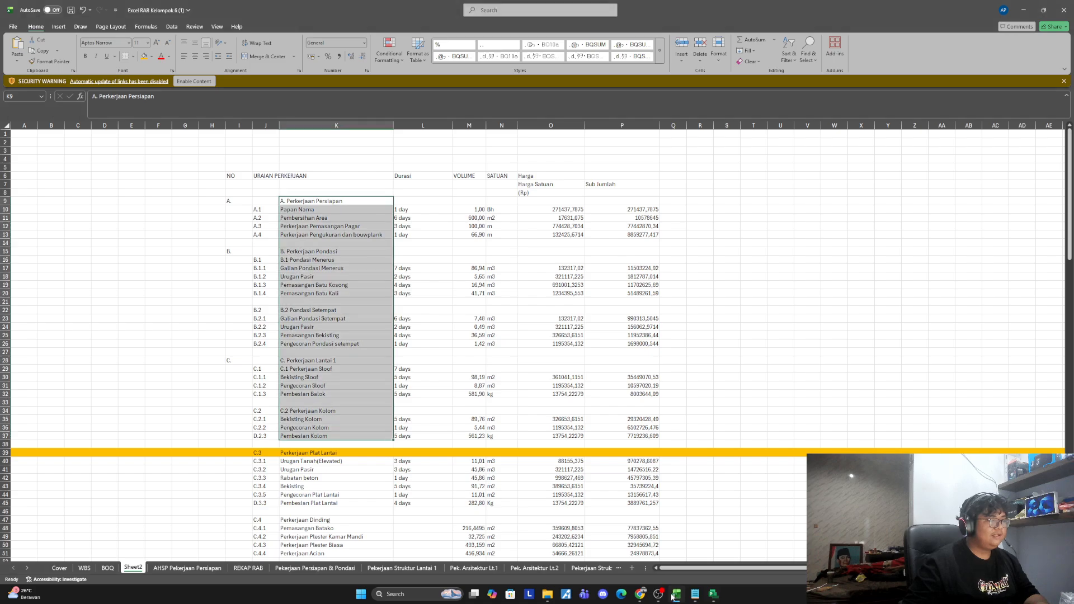
click(440, 212)
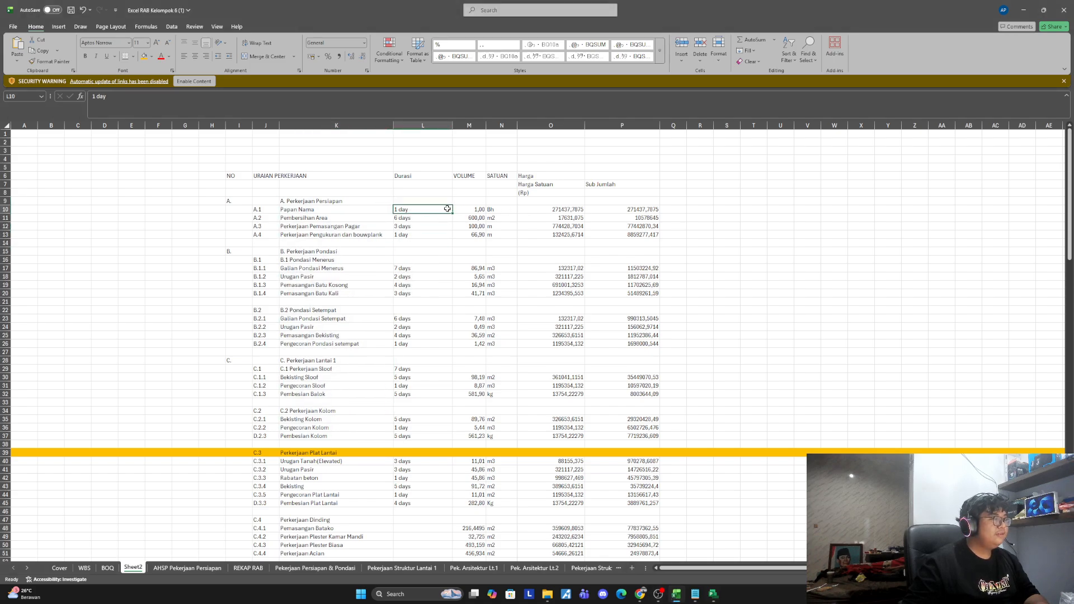
click(573, 207)
click(560, 233)
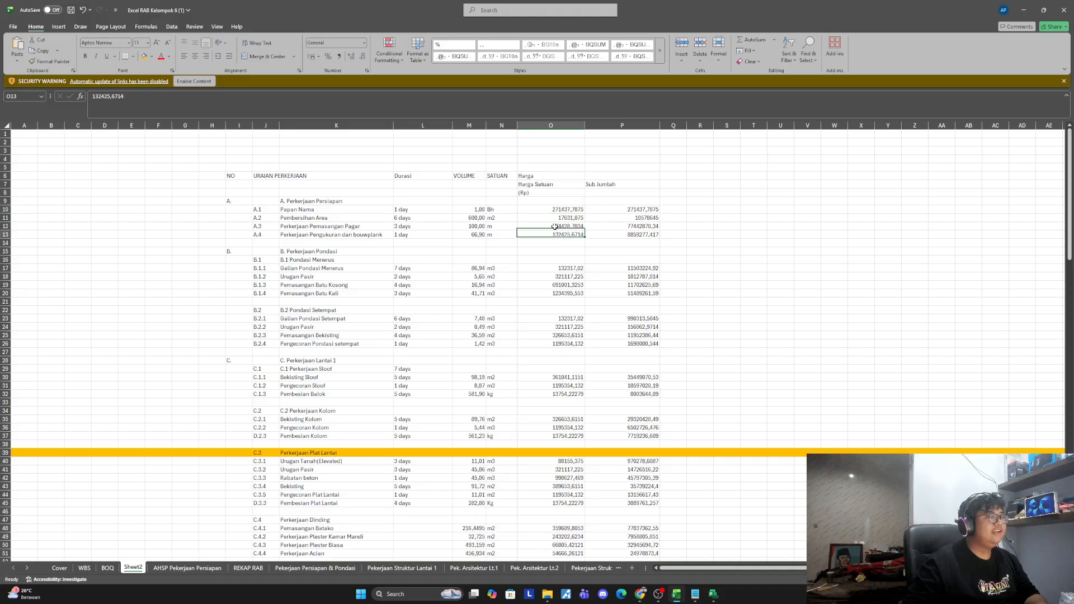
click(553, 210)
drag(553, 210, 558, 437)
key(ctrl+c)
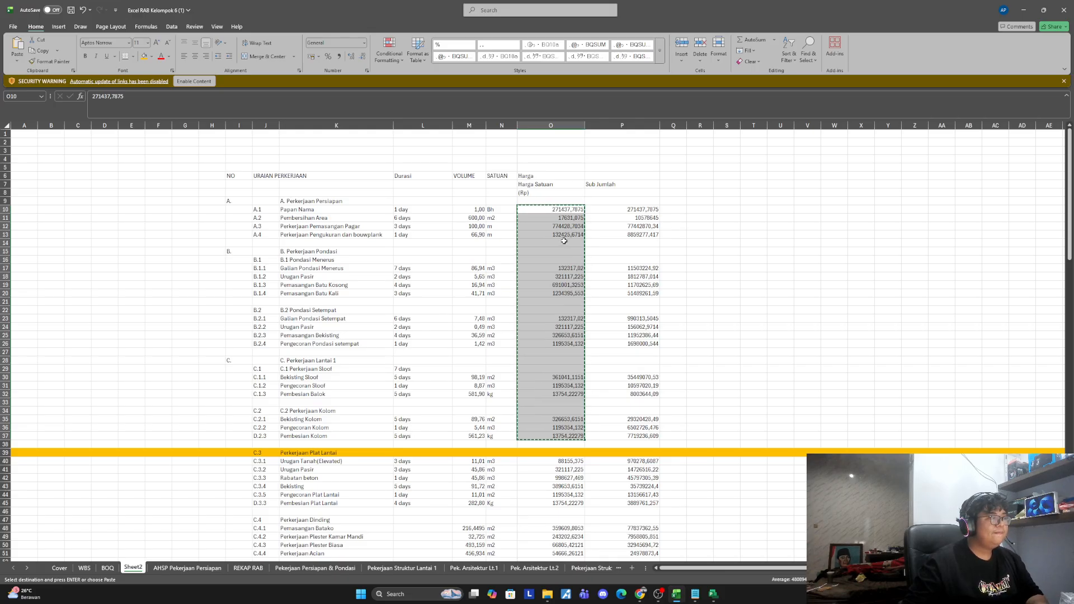
Step: Switch back to the Project2 resource sheet in Microsoft Project
mouse_move(720, 592)
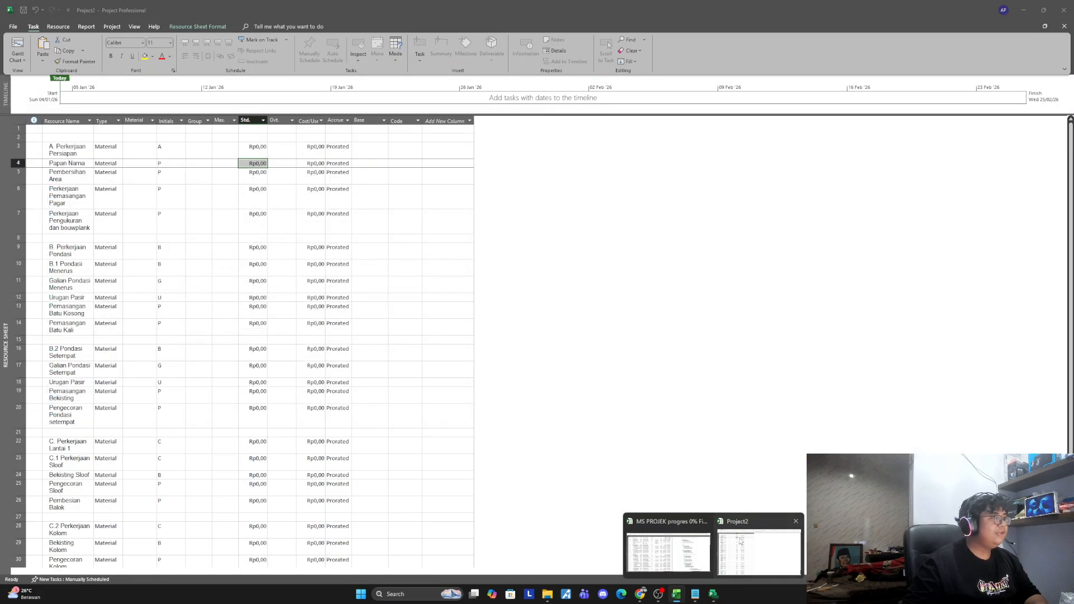
click(759, 553)
click(207, 199)
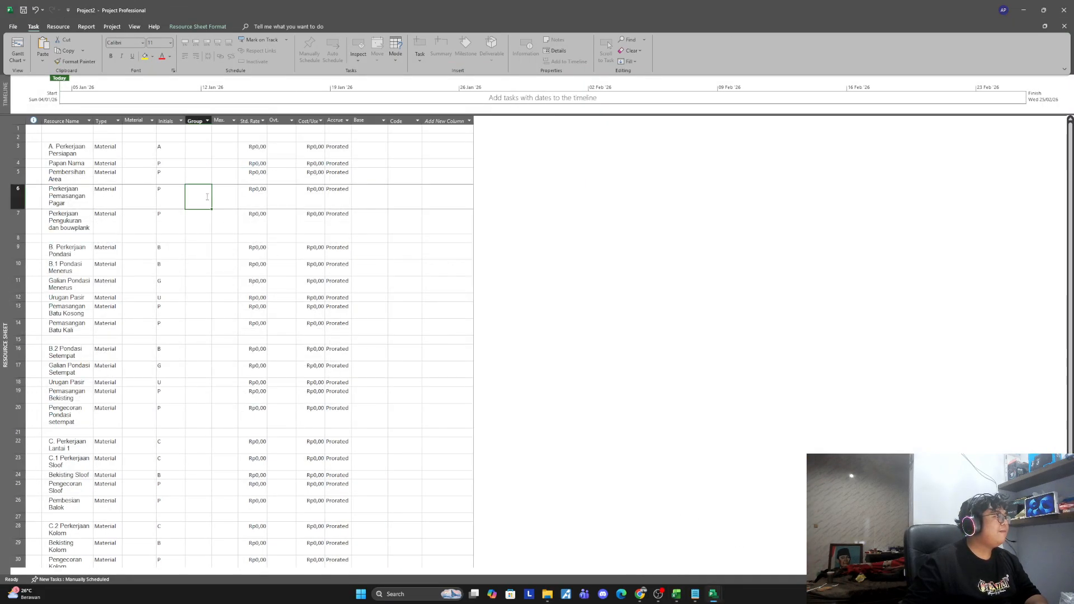
click(198, 153)
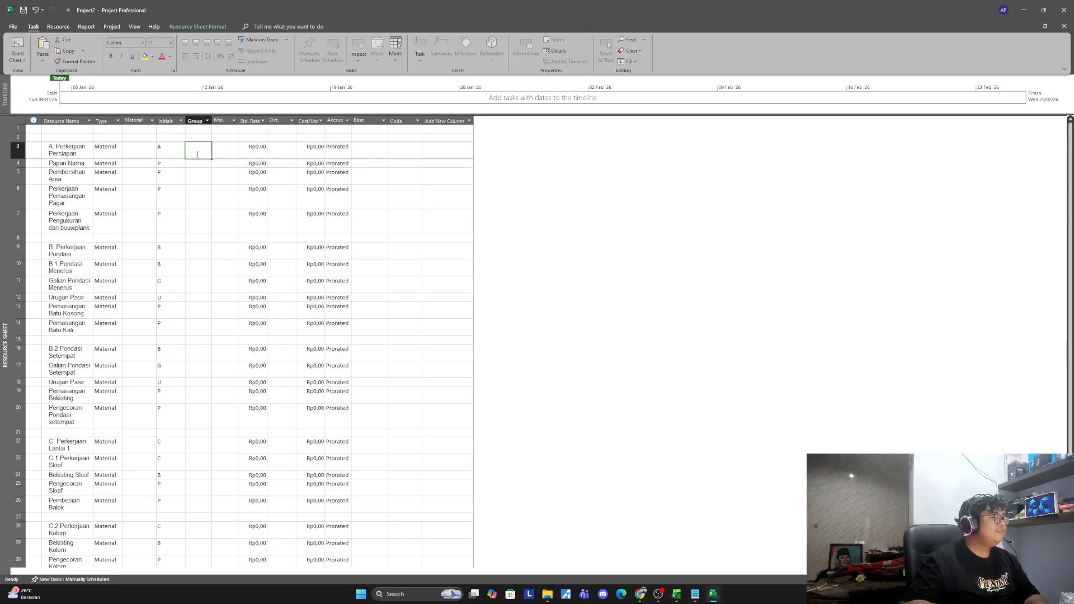
Step: Try to paste the copied unit prices into Std. Rate starting at the A. Perkerjaan Persiapan row
click(259, 152)
key(ctrl+v)
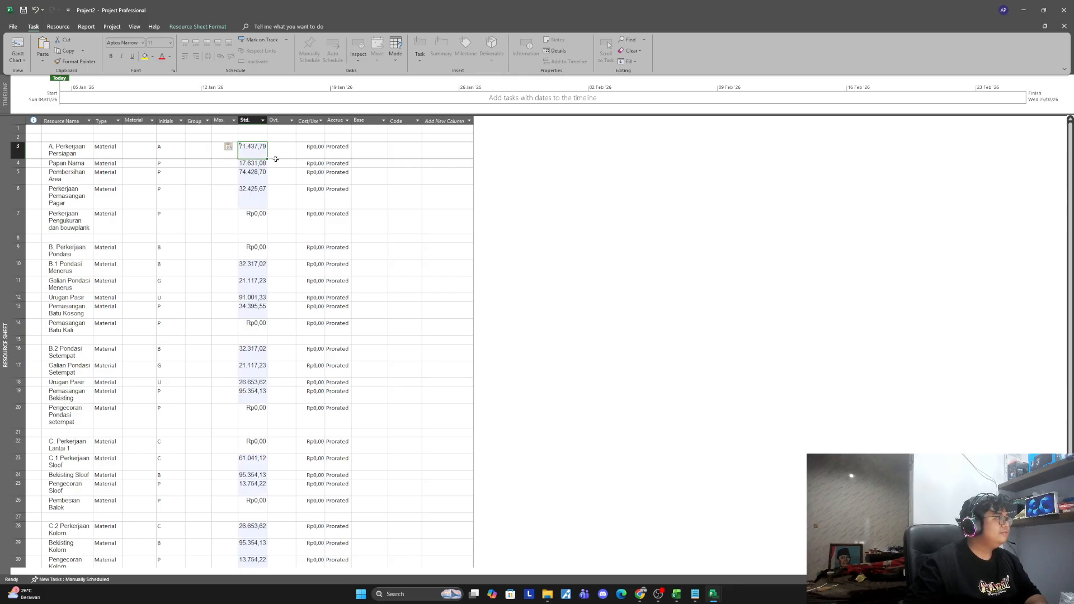
key(ctrl+z)
Step: Paste the copied unit prices into the Std. Rate column starting at Papan Nama, and check their row alignment
click(252, 163)
key(ctrl+v)
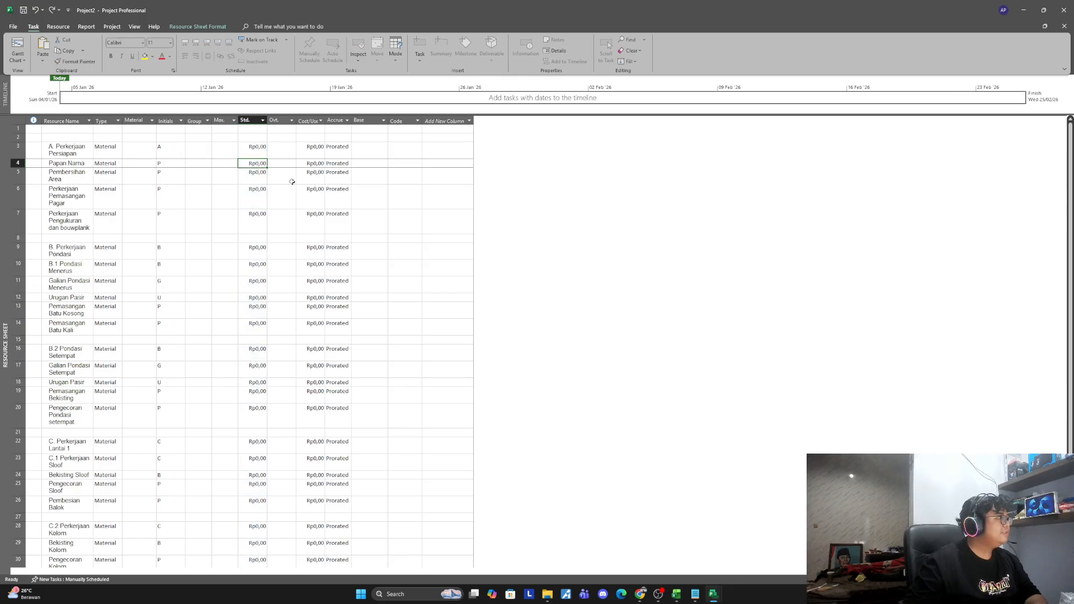
scroll(249, 280, down, 3)
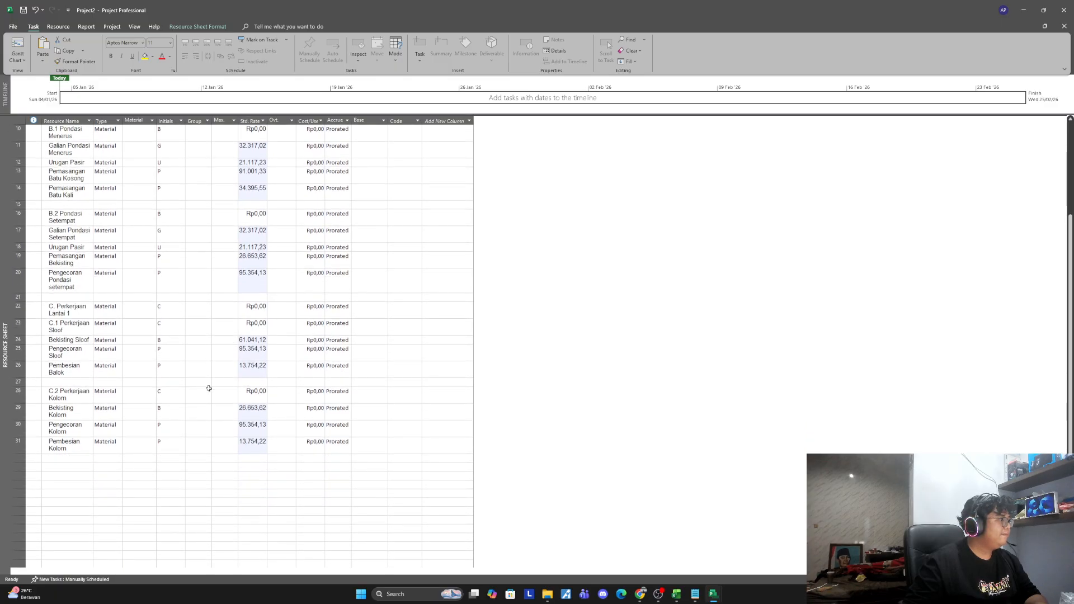
click(253, 326)
click(198, 327)
scroll(260, 392, up, 2)
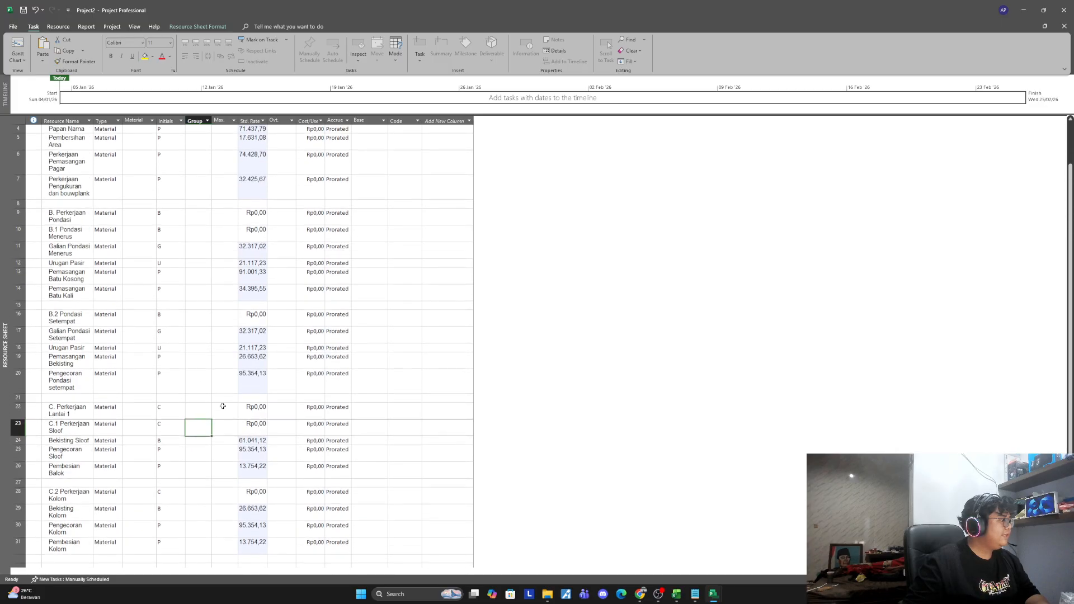
click(260, 404)
click(207, 407)
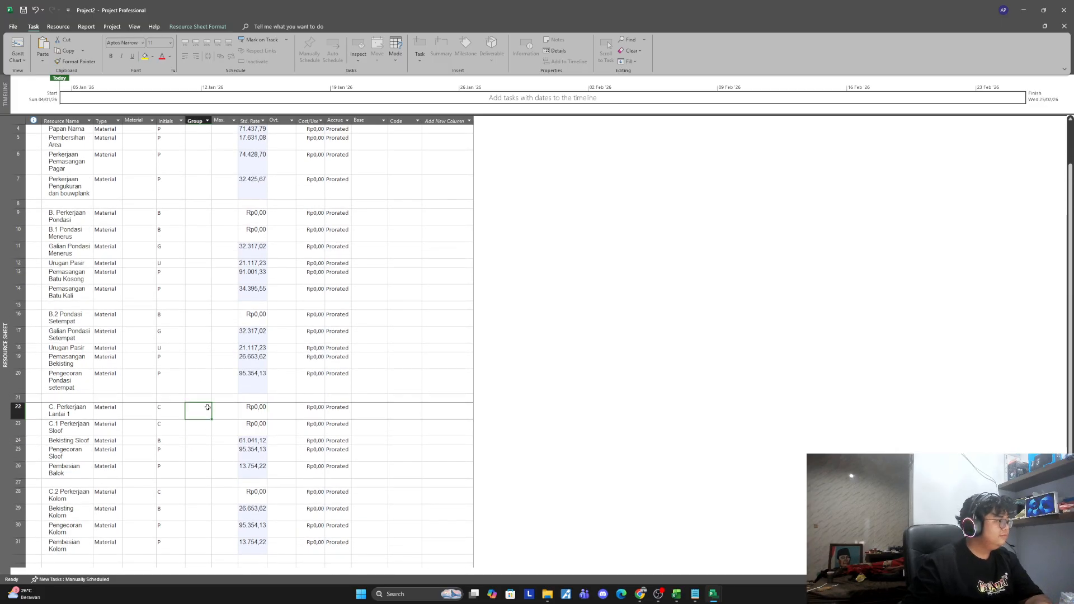
scroll(211, 319, up, 1)
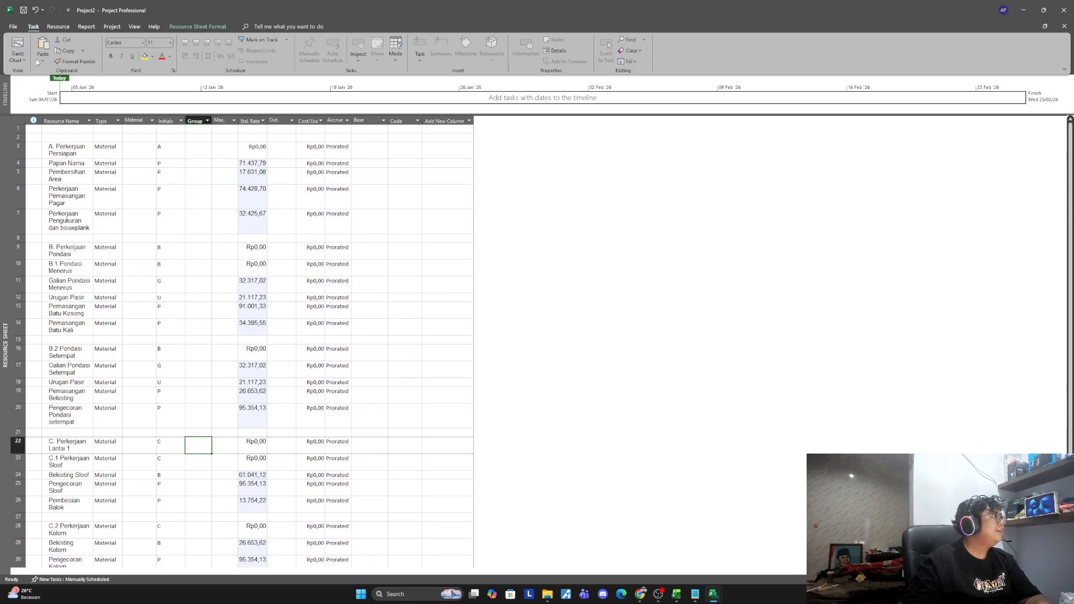
click(202, 154)
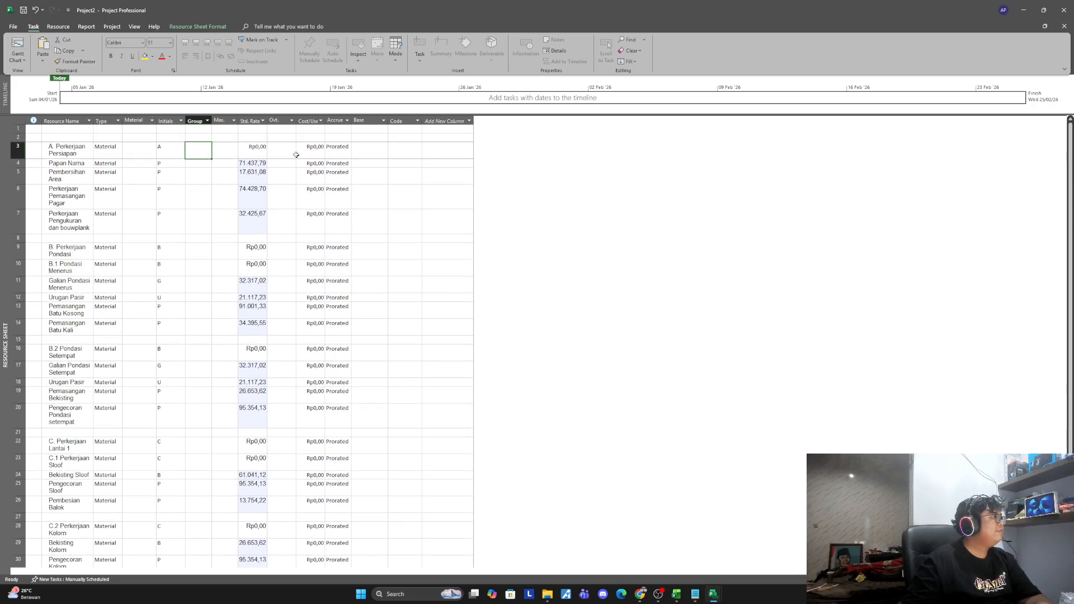
Step: Switch to the Gantt Chart view and widen the task table beyond the Resource Names column
click(25, 62)
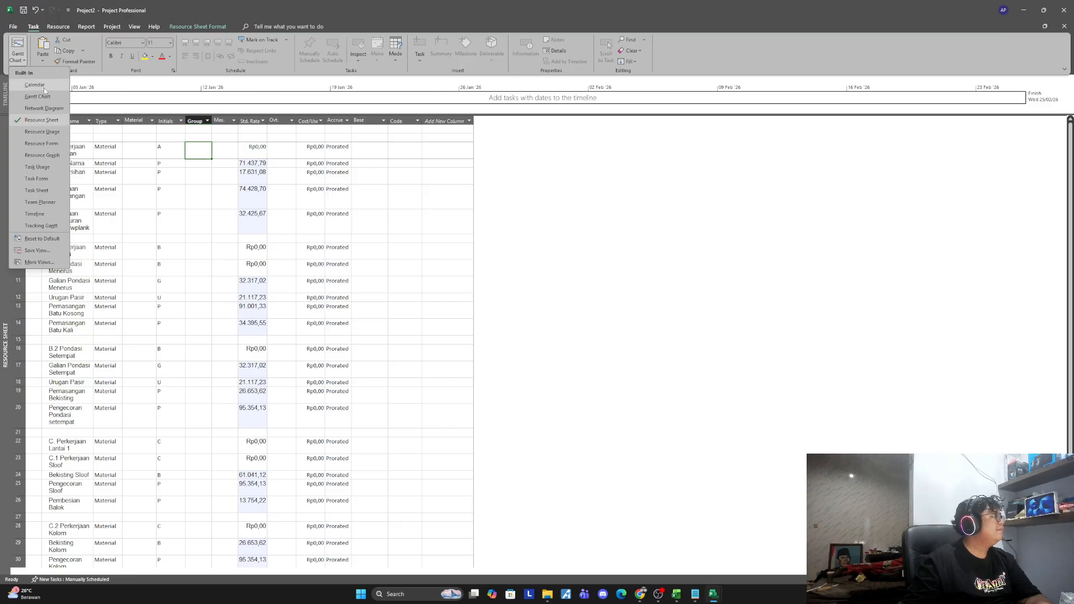
click(42, 95)
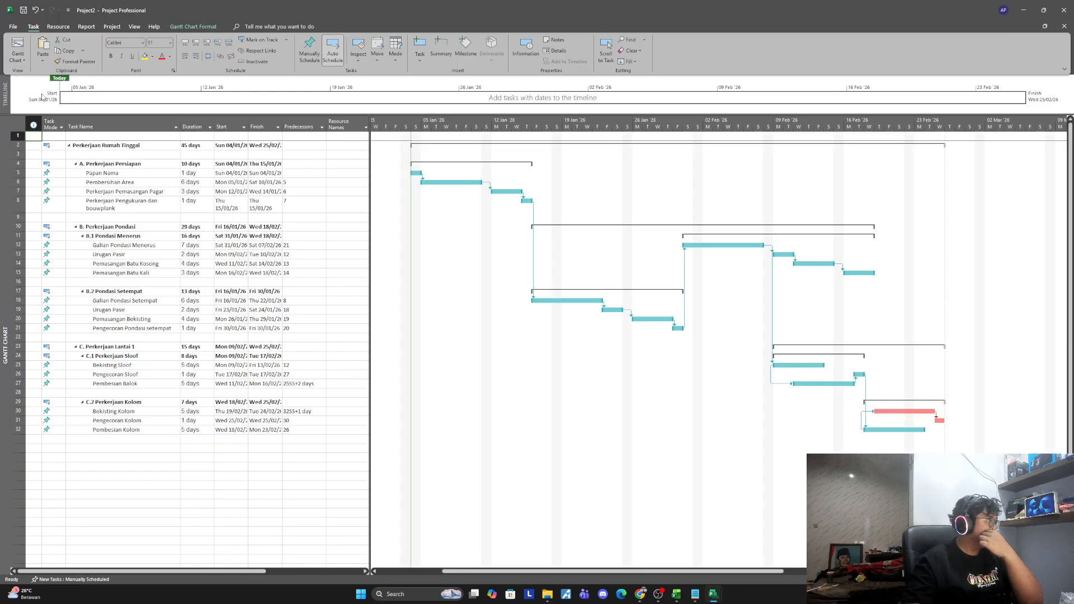
click(313, 172)
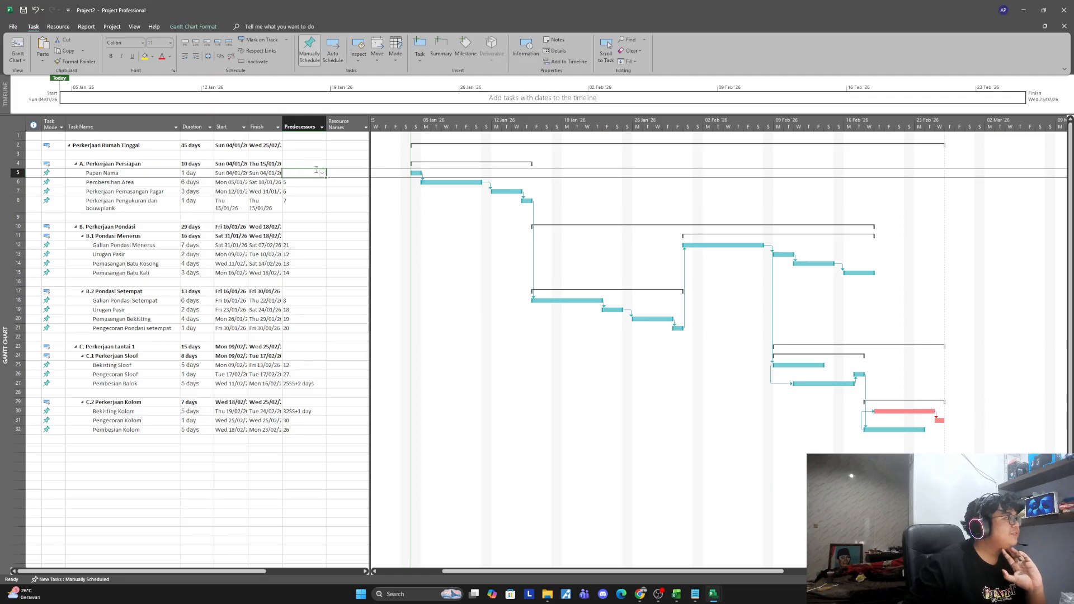
click(336, 172)
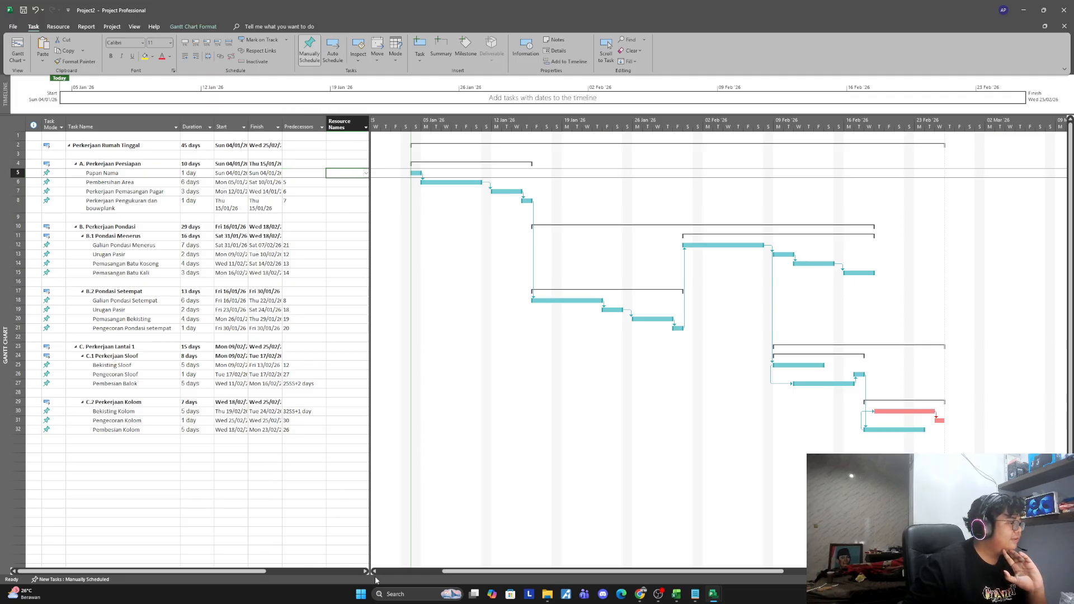
drag(370, 483, 453, 483)
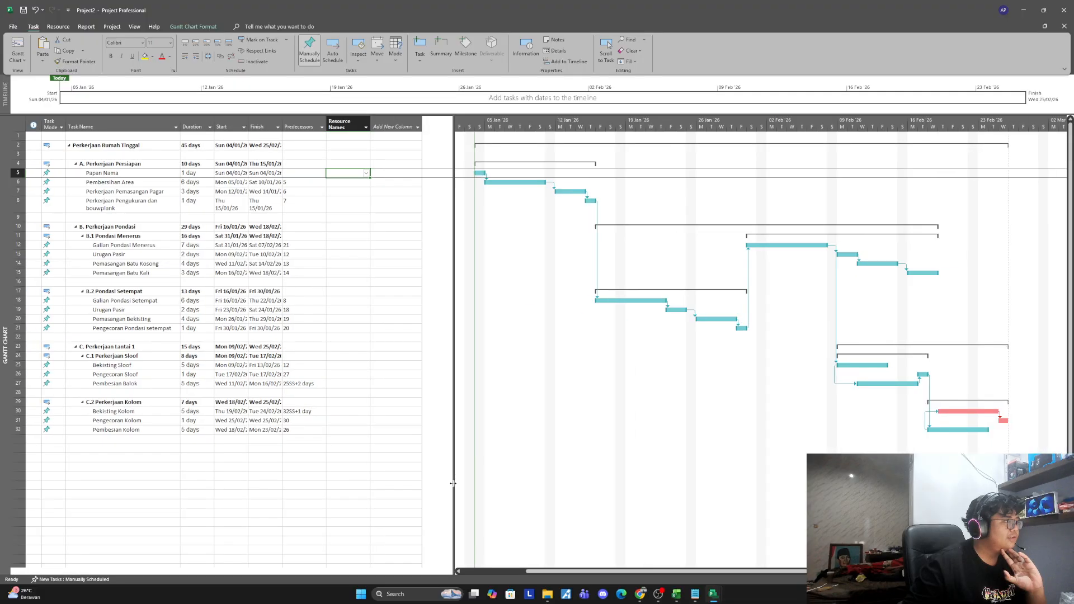
Step: Assign the Papan Nama resource to the Papan Nama task
click(396, 171)
click(343, 175)
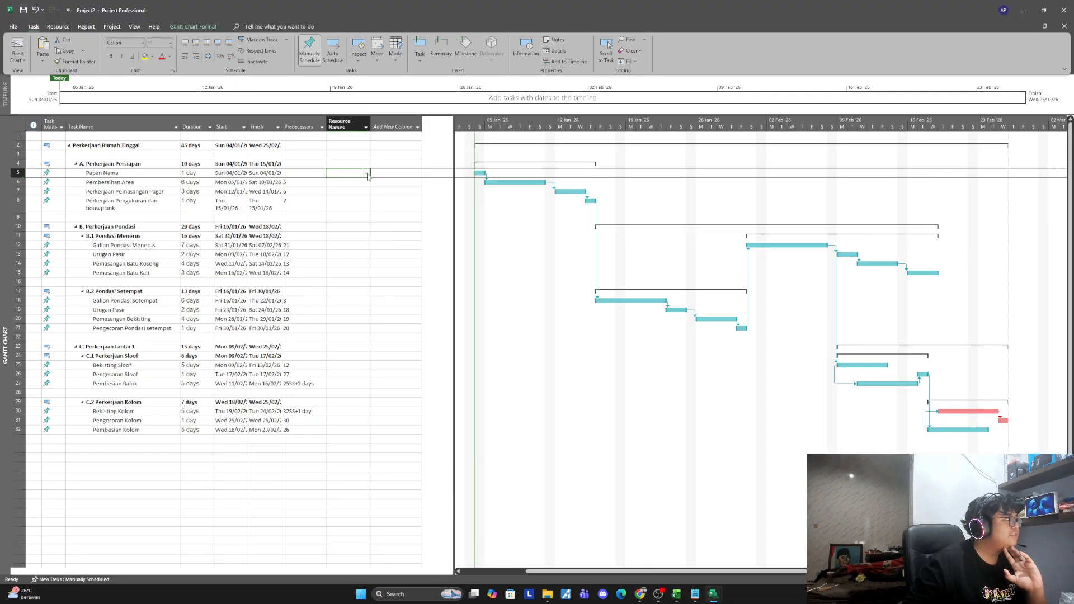
click(366, 174)
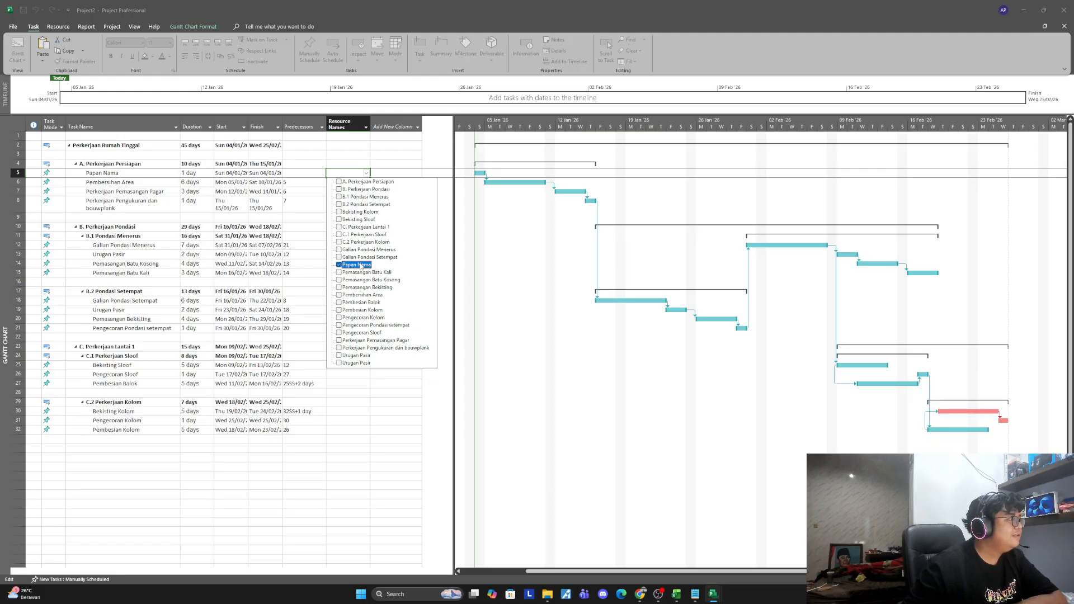
click(360, 173)
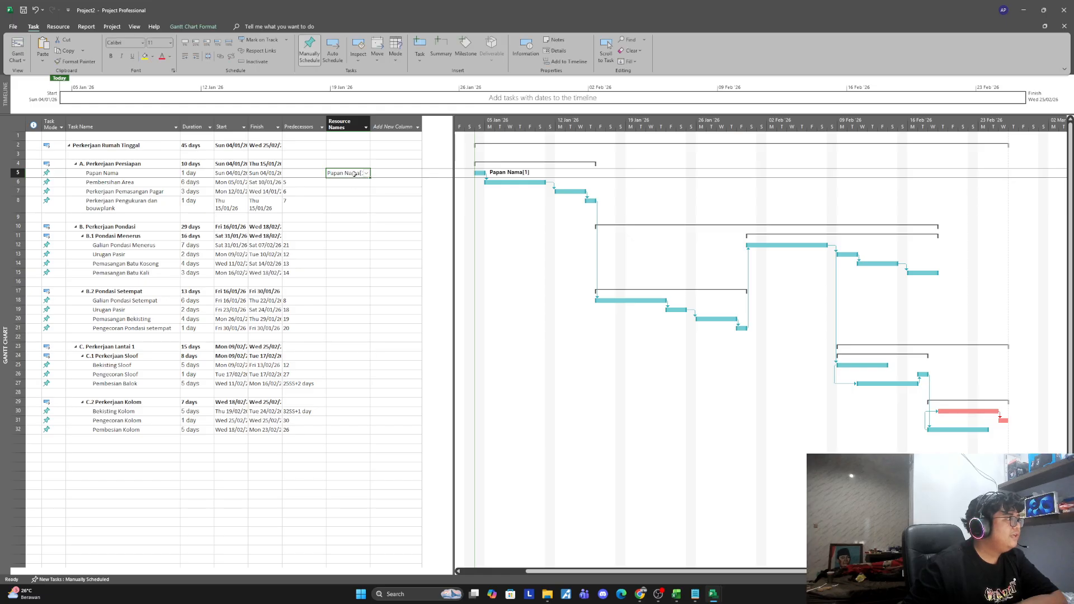
Step: Examine the quantity given in the Papan Nama task's resource assignment
right_click(354, 174)
click(348, 174)
click(356, 174)
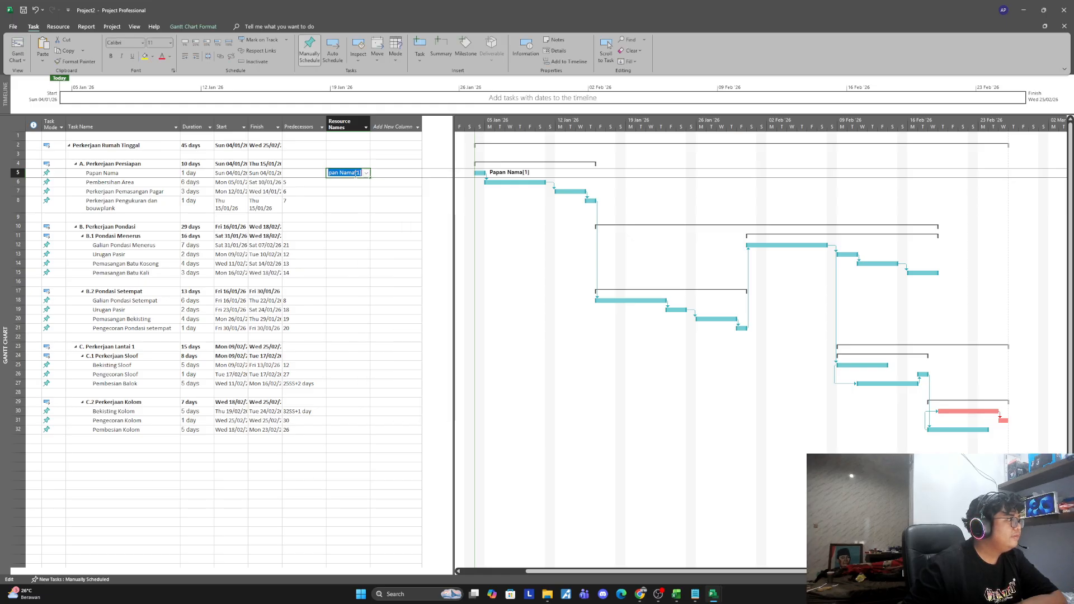
click(360, 174)
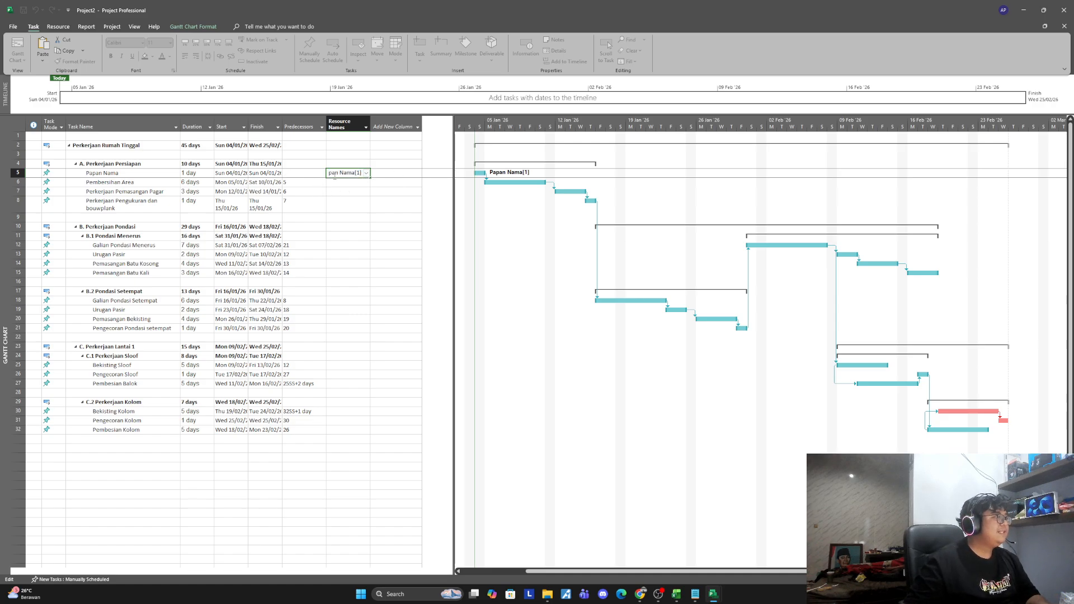
click(358, 183)
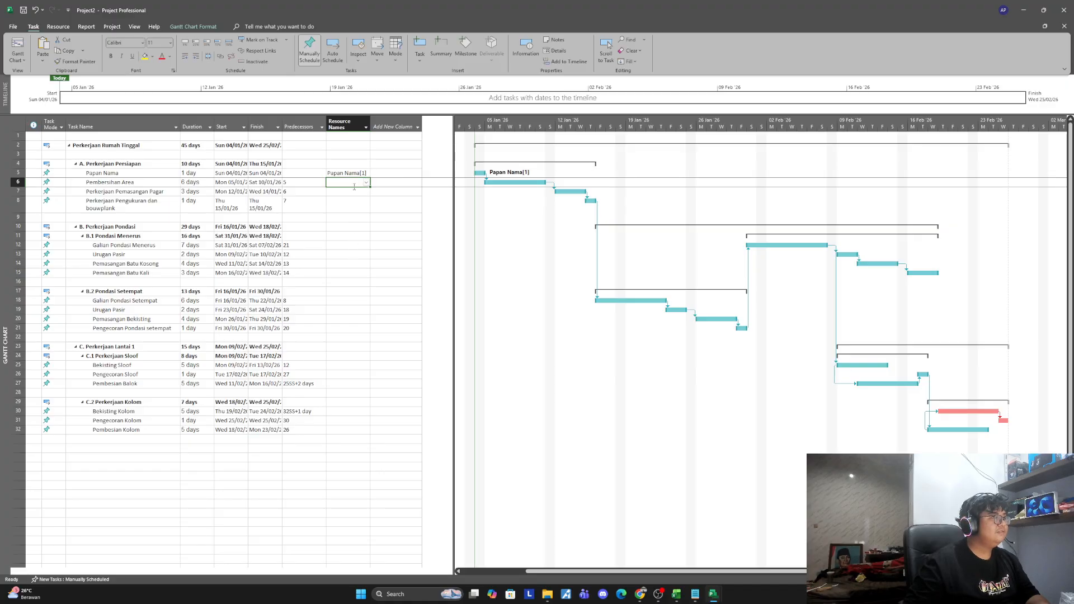
click(396, 175)
click(351, 174)
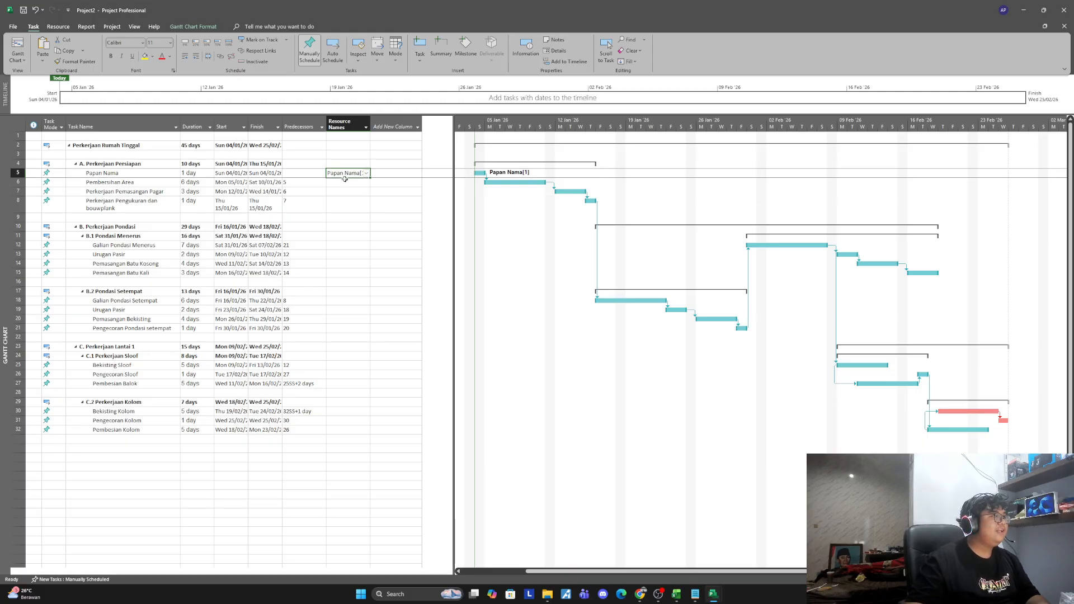
click(389, 124)
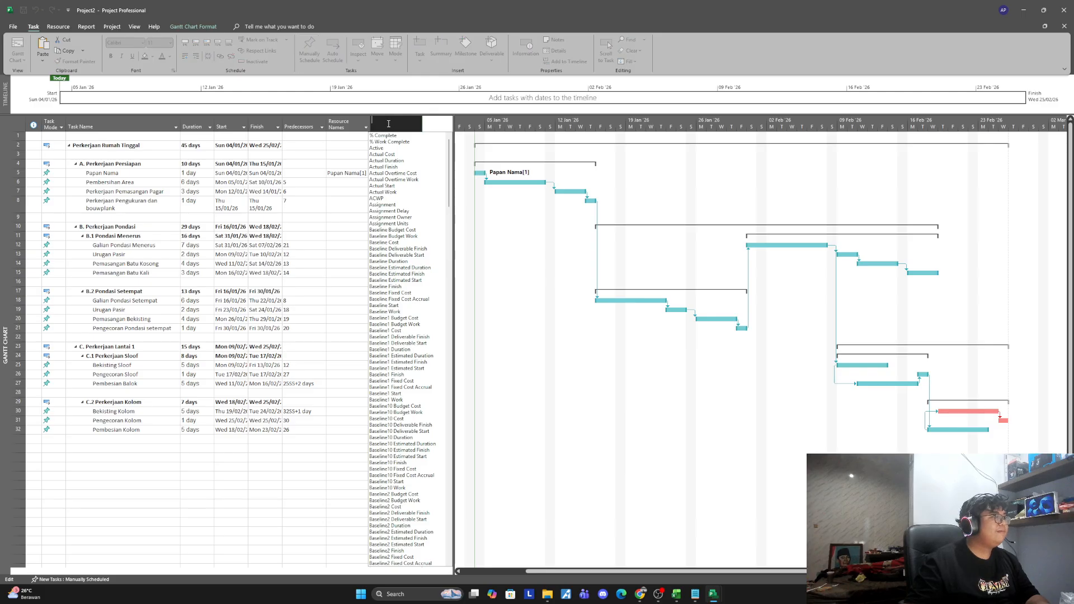
click(348, 156)
click(402, 123)
click(346, 164)
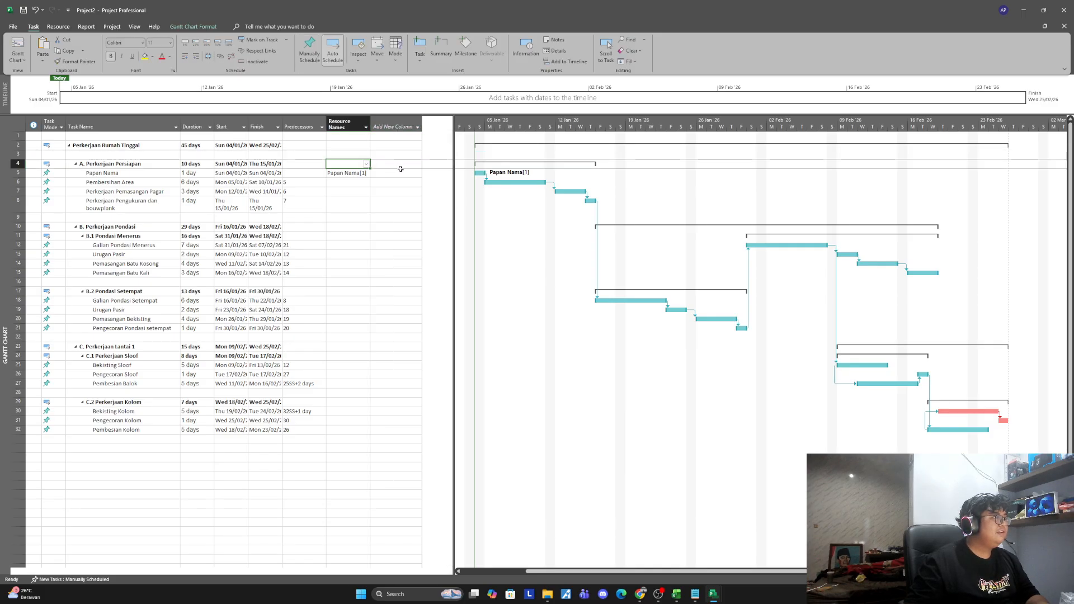
Step: Rename the task custom number field Number1 as Volume
right_click(392, 126)
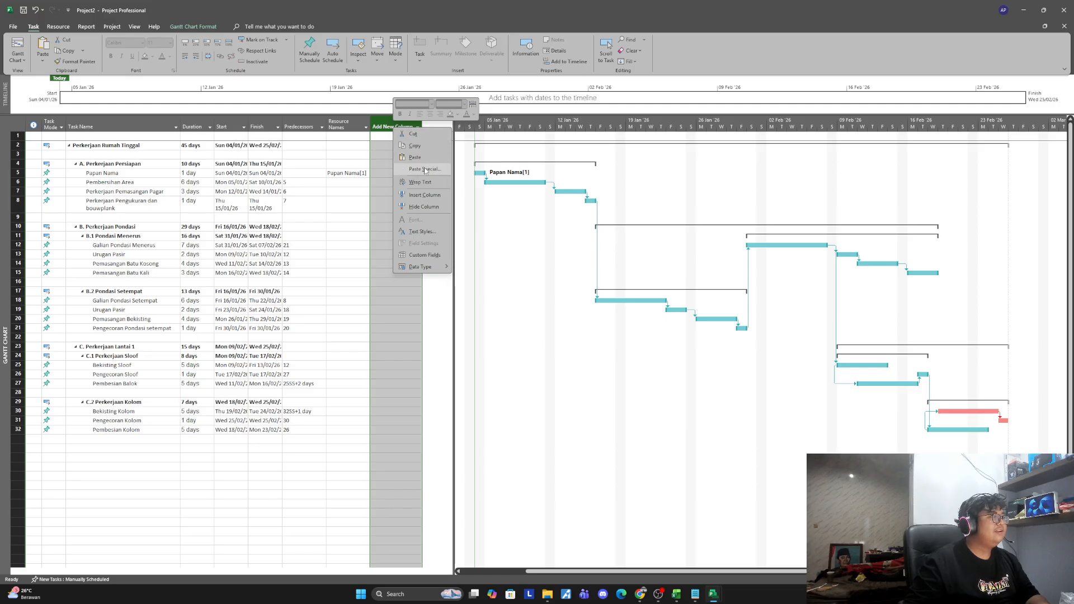
click(431, 257)
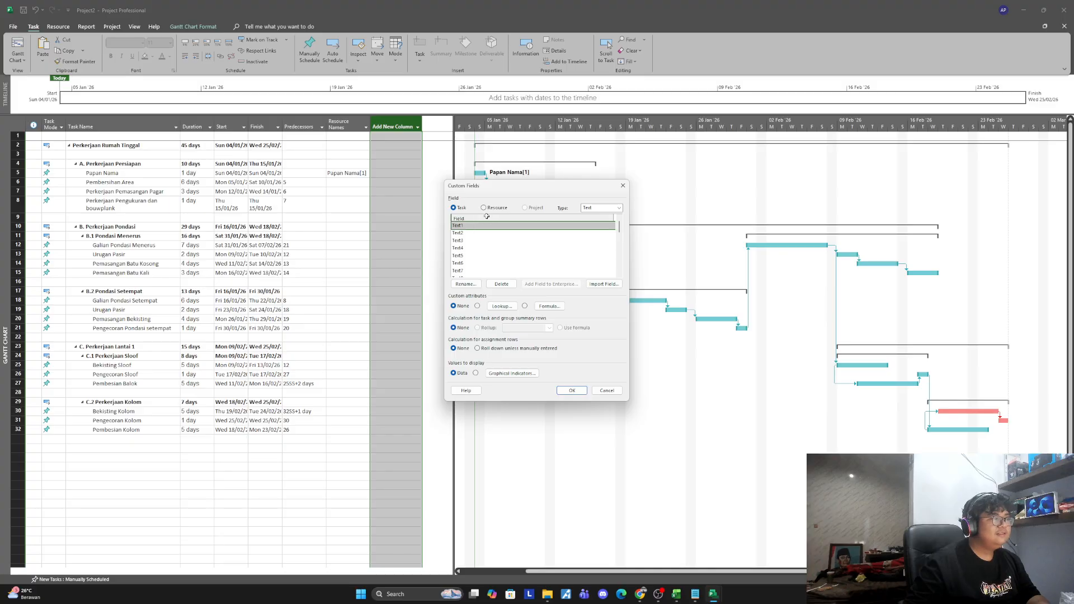
click(615, 208)
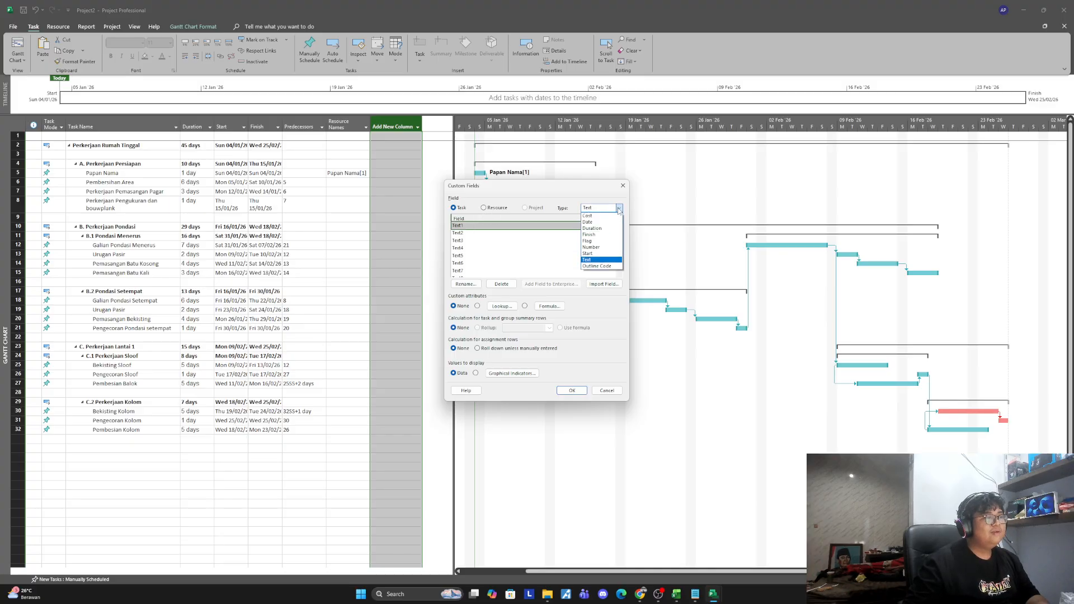
click(593, 249)
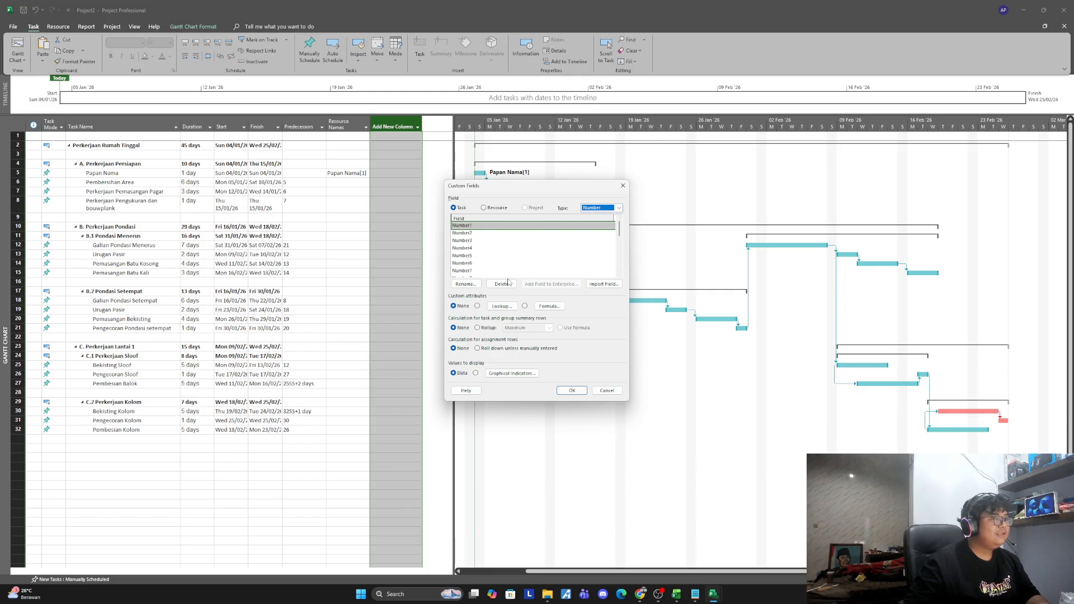
click(469, 285)
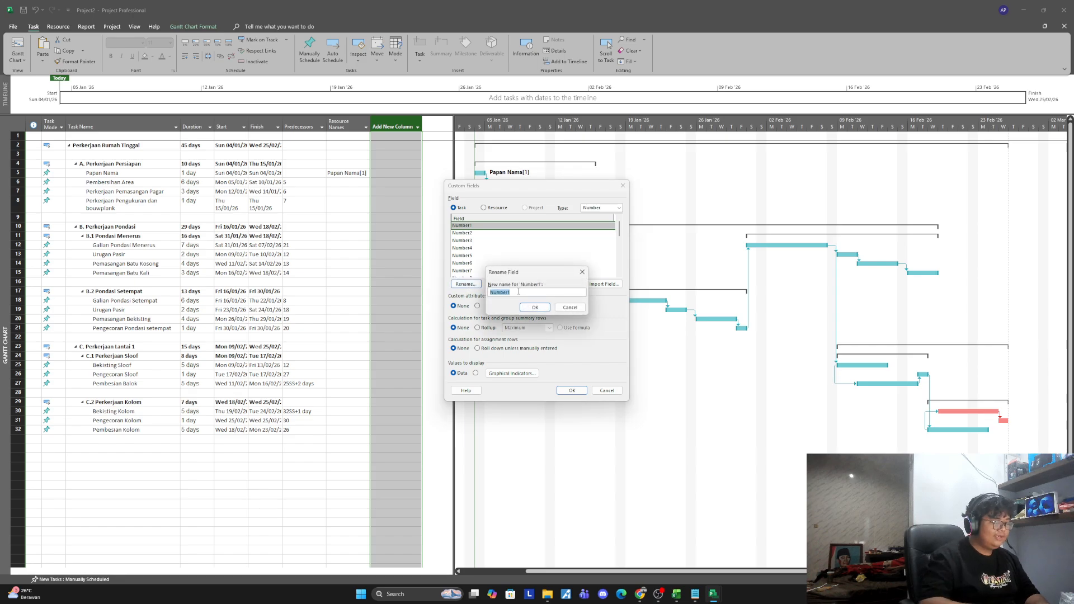
text(Volu)
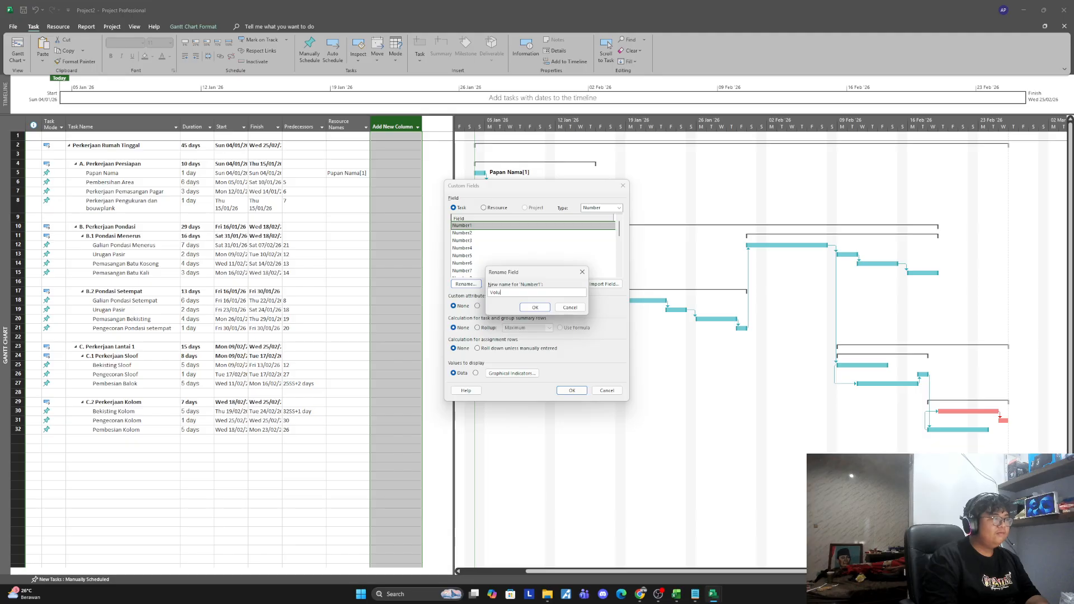
text(me)
click(535, 307)
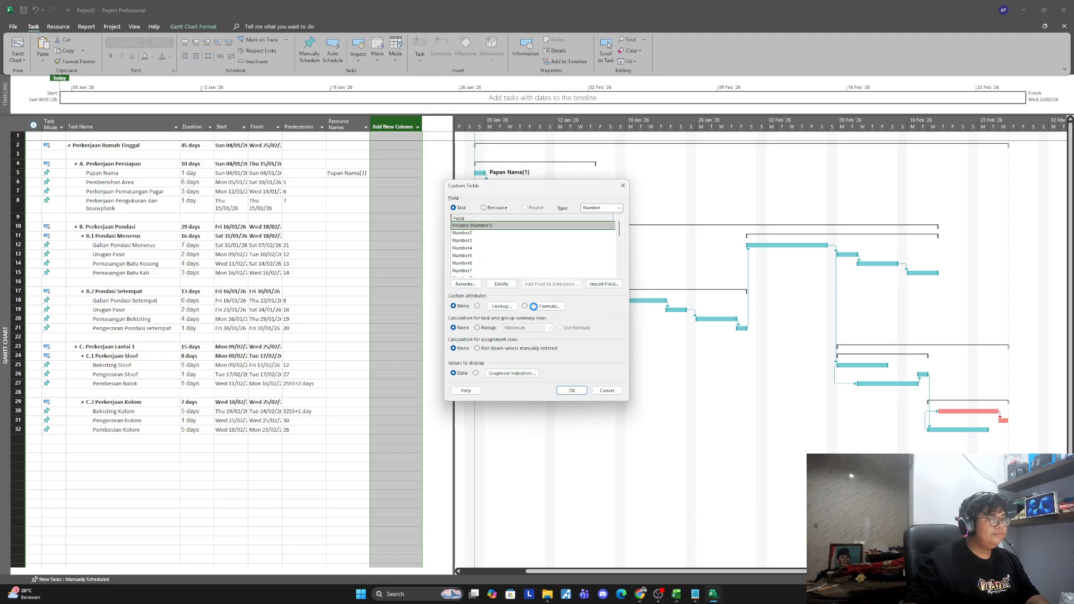
Step: Rename the task custom text field Text1 as Satuan
click(600, 209)
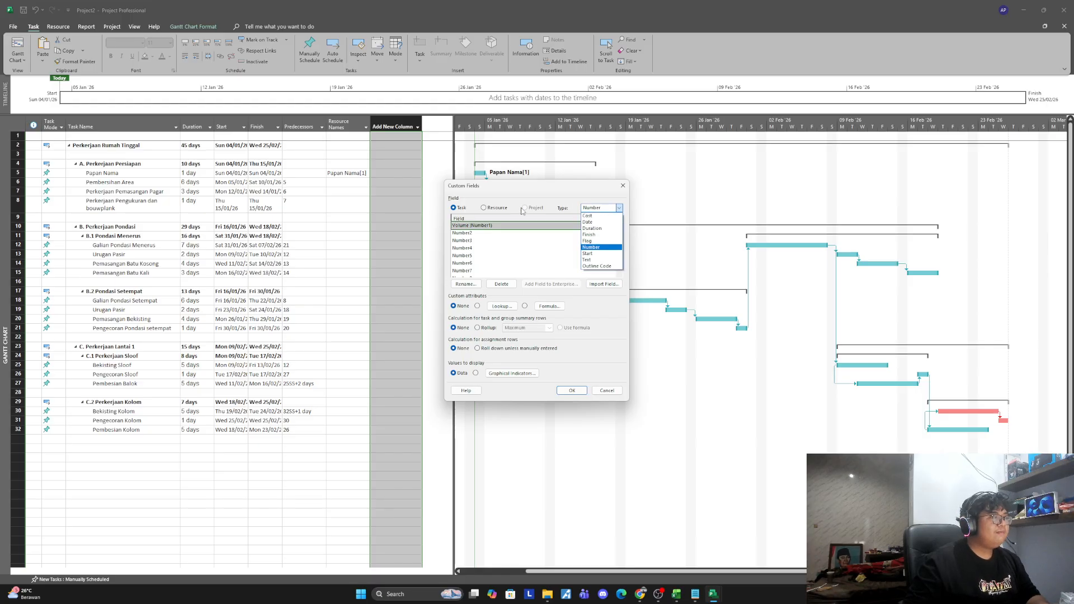
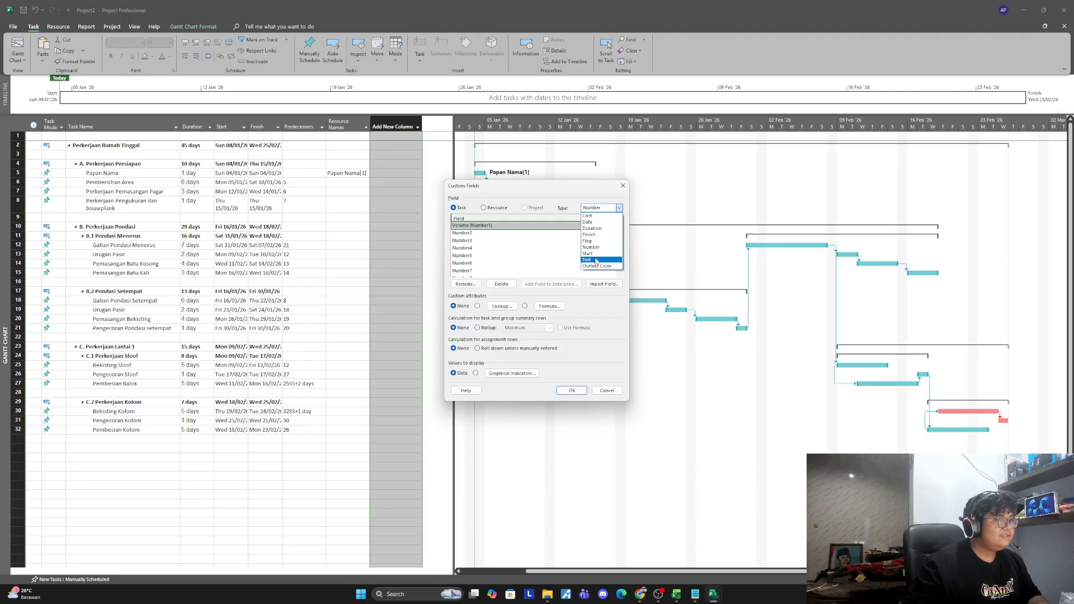
click(597, 260)
click(466, 285)
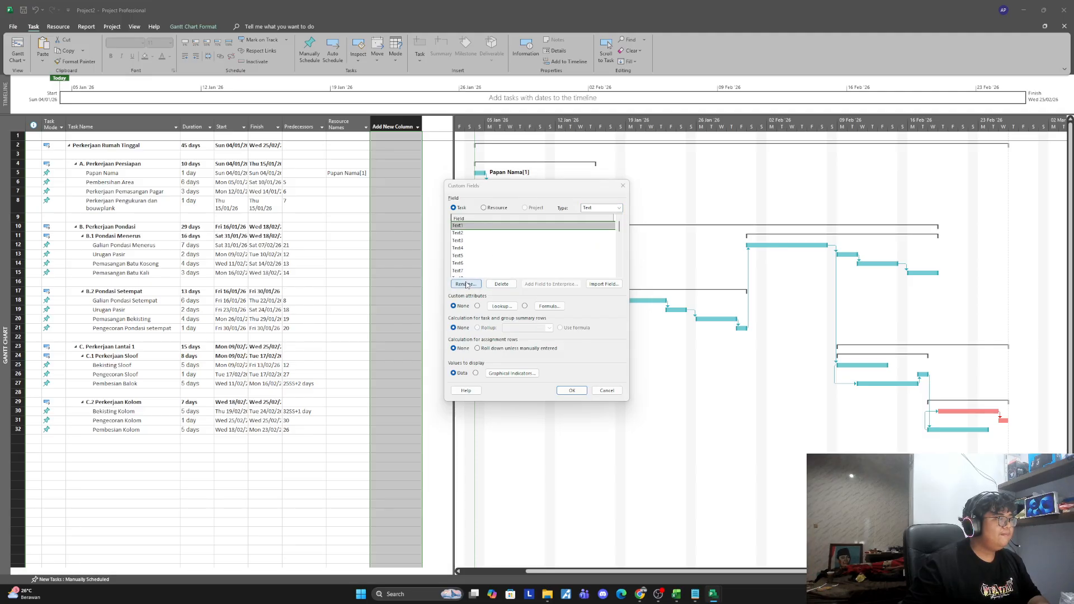
text(Satuan)
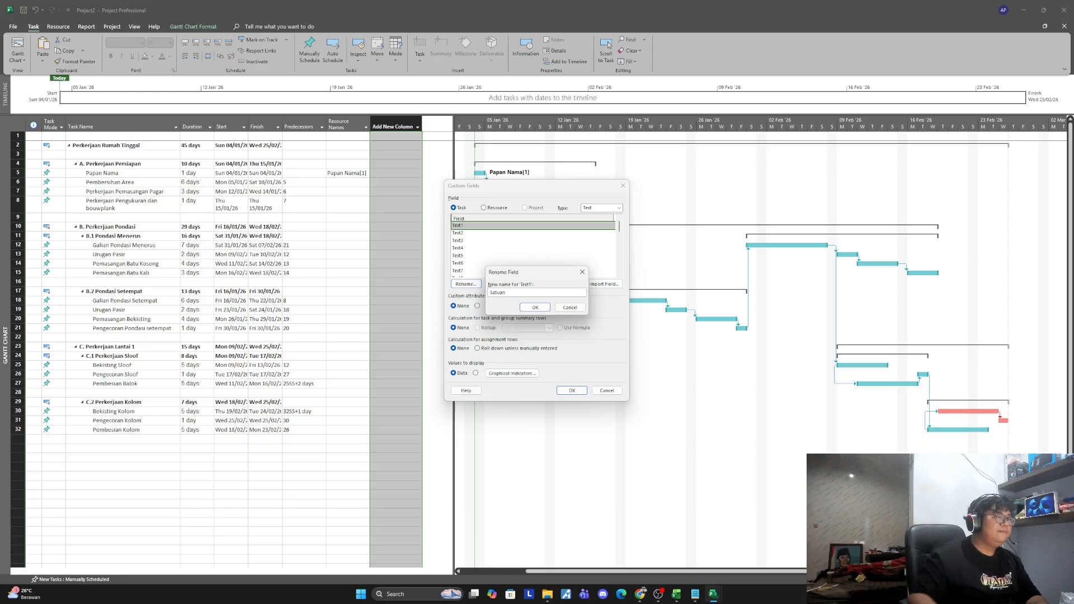
click(541, 310)
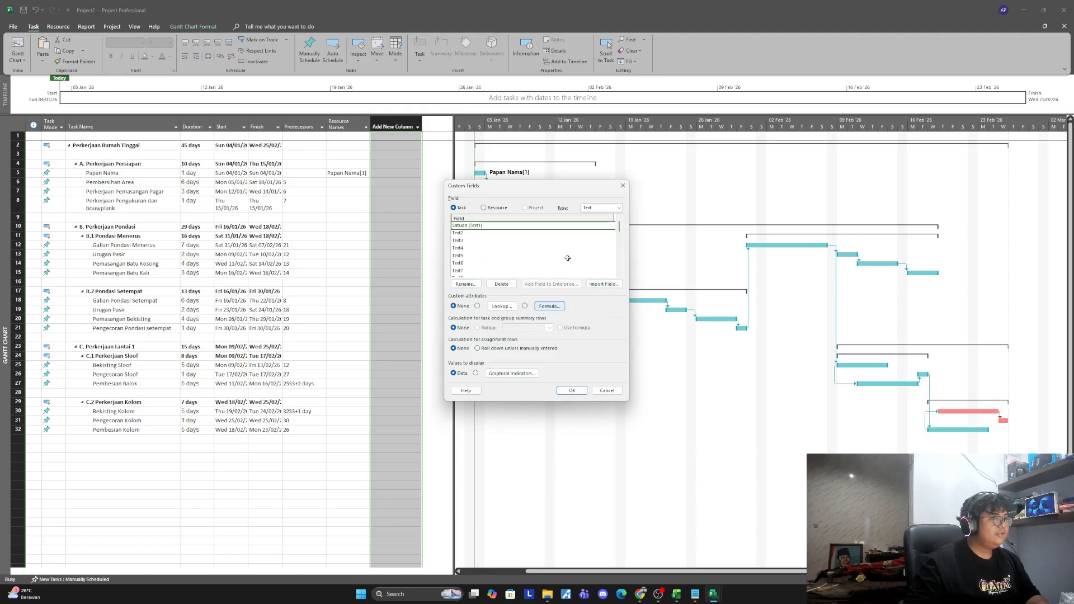
click(616, 208)
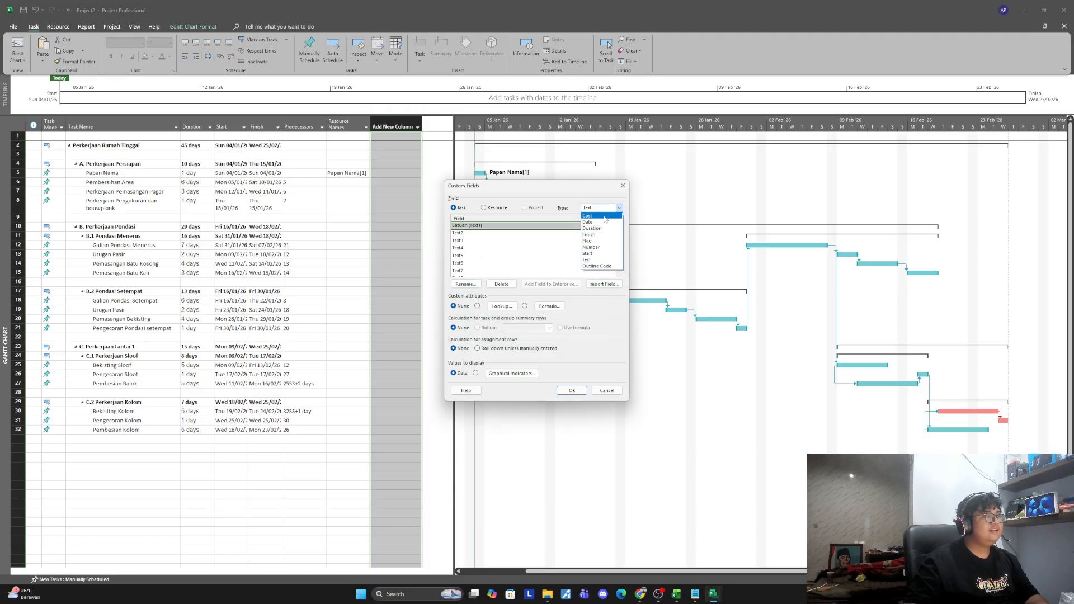
click(604, 217)
click(611, 208)
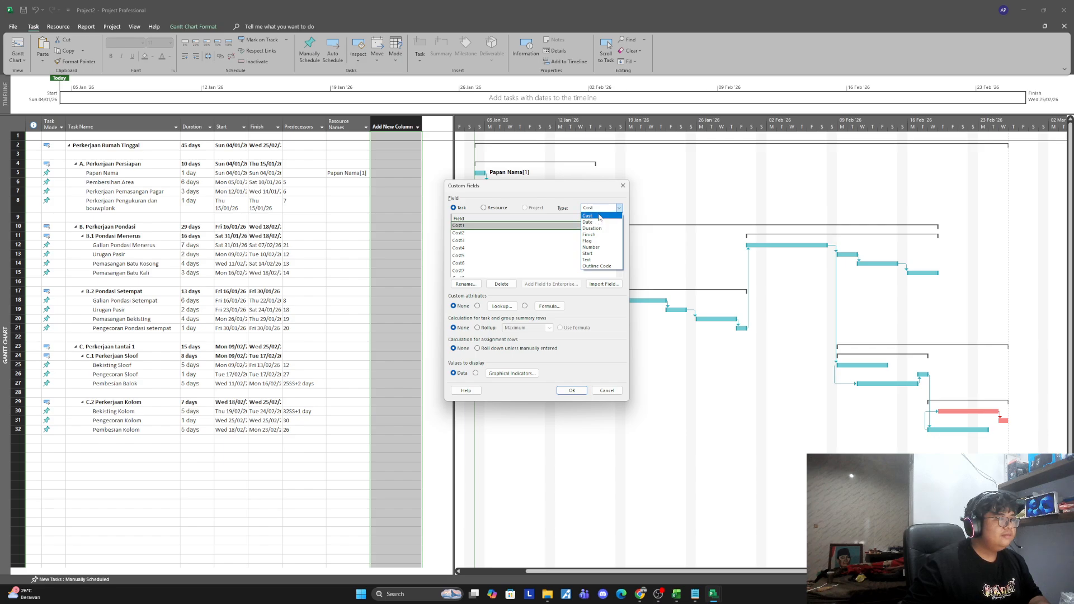
click(592, 246)
click(491, 234)
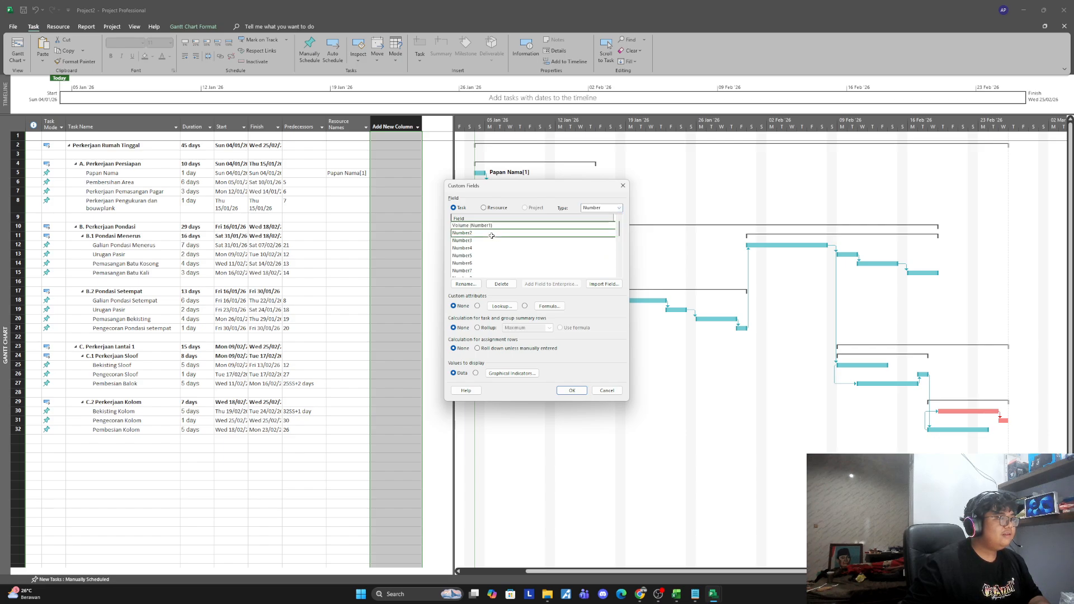
Step: Rename the task custom cost field Cost1 as Harga Satuan and apply the custom field changes
click(620, 209)
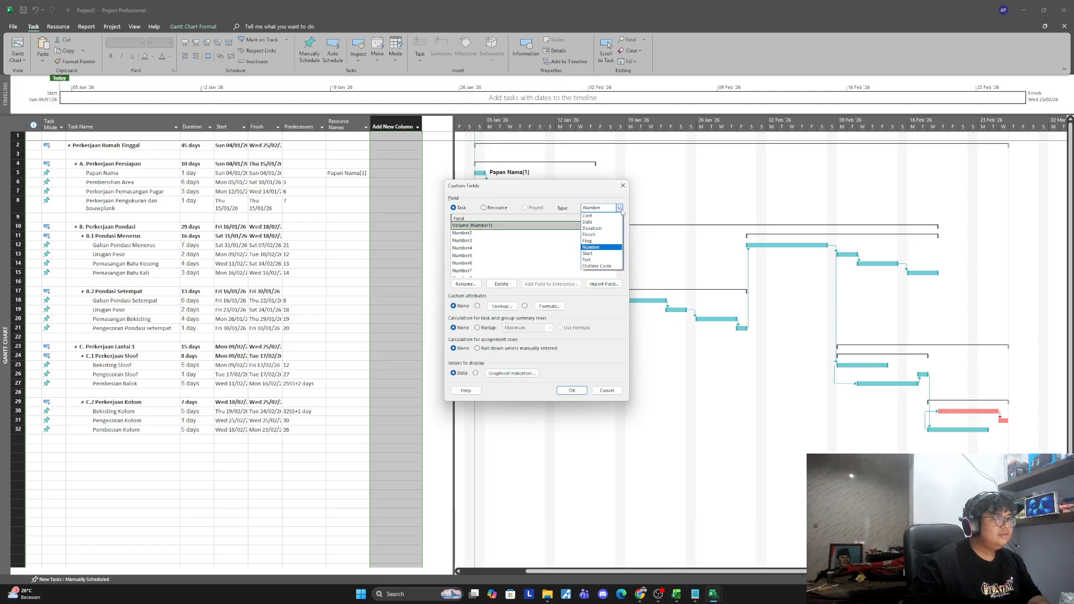
click(588, 215)
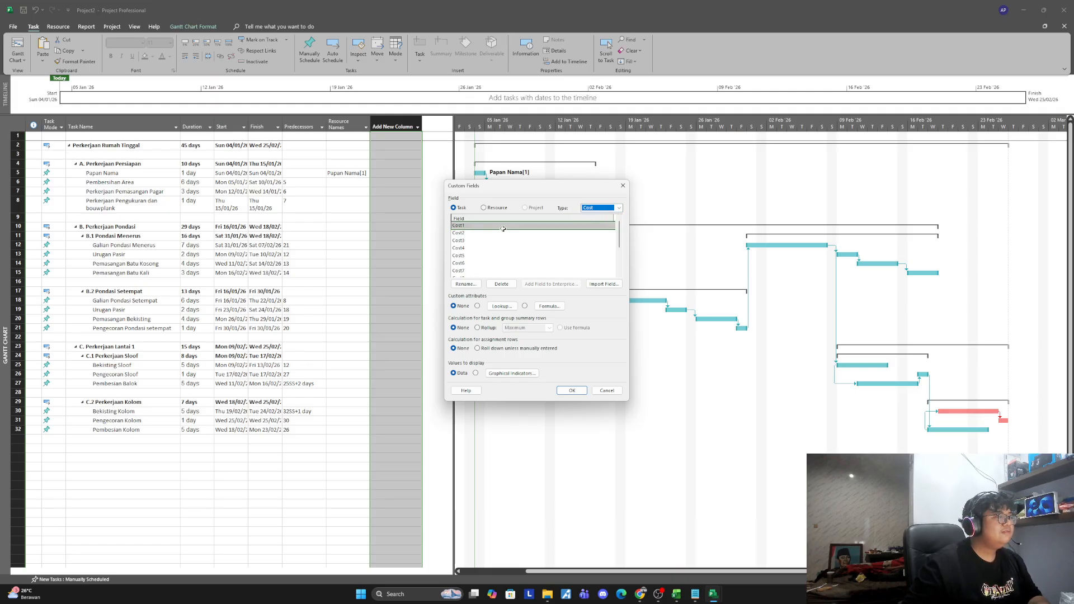
click(466, 284)
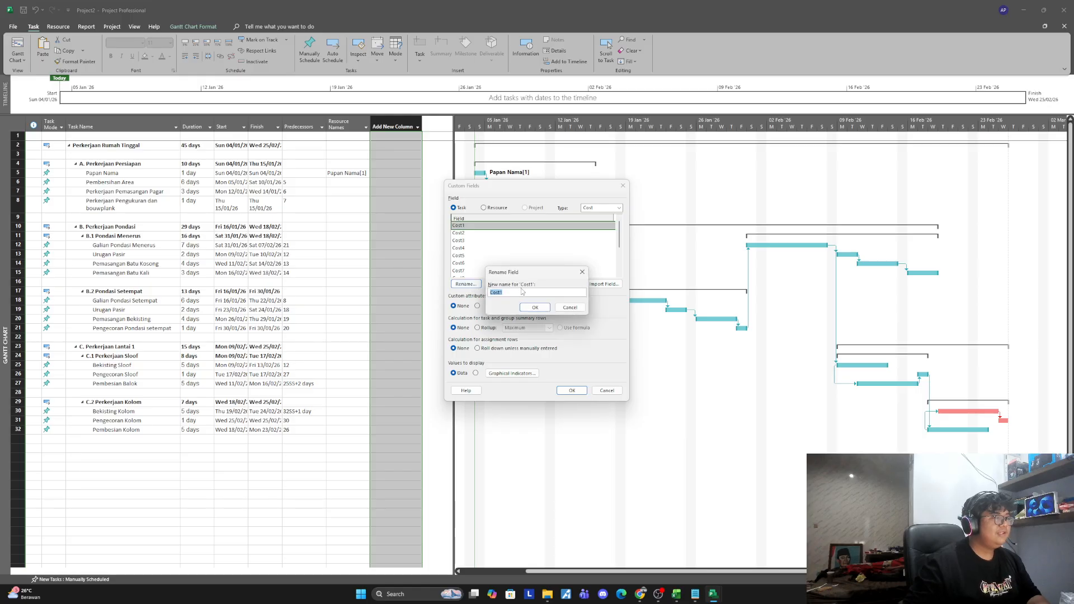
text(Harga)
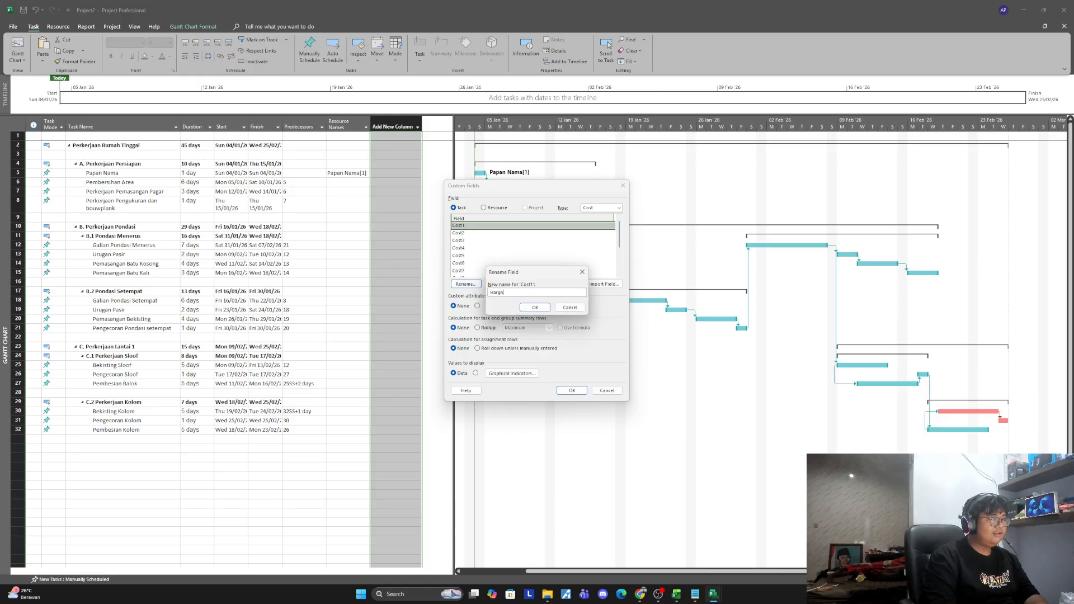
text( Satuan)
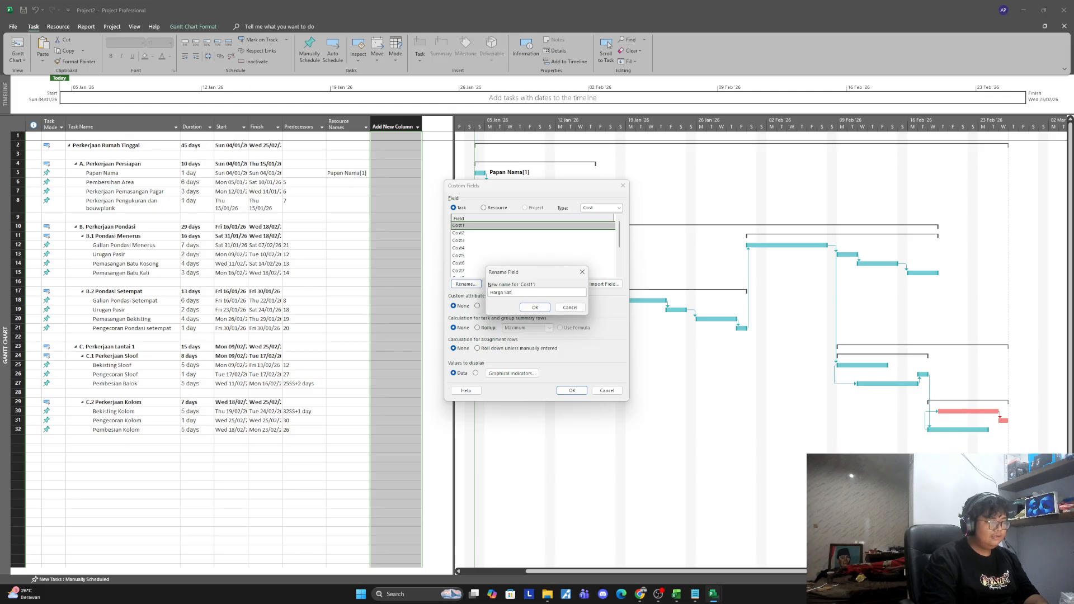
click(535, 308)
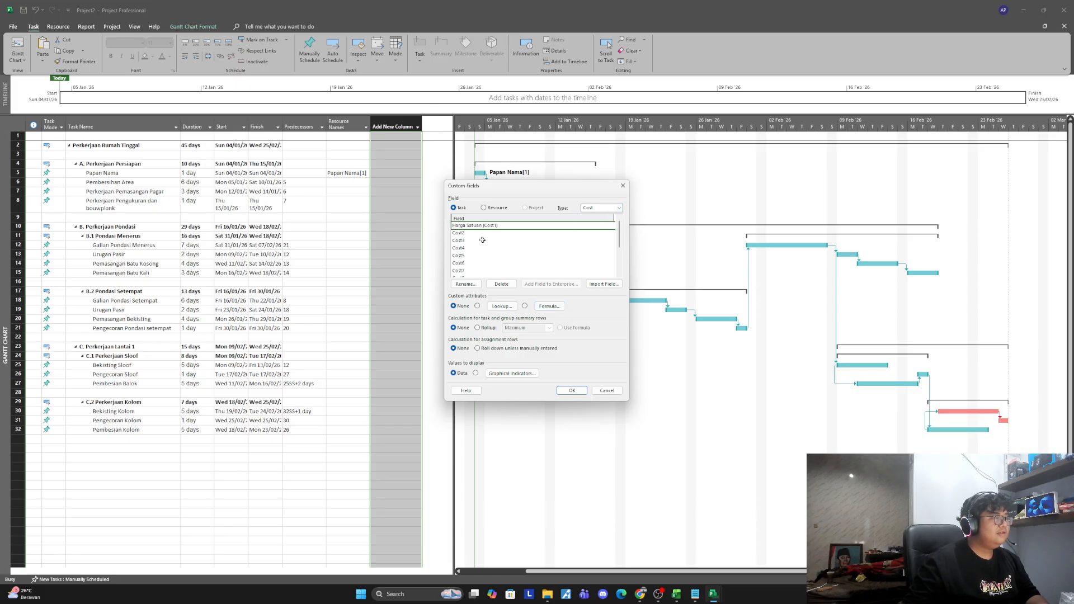
key(Down)
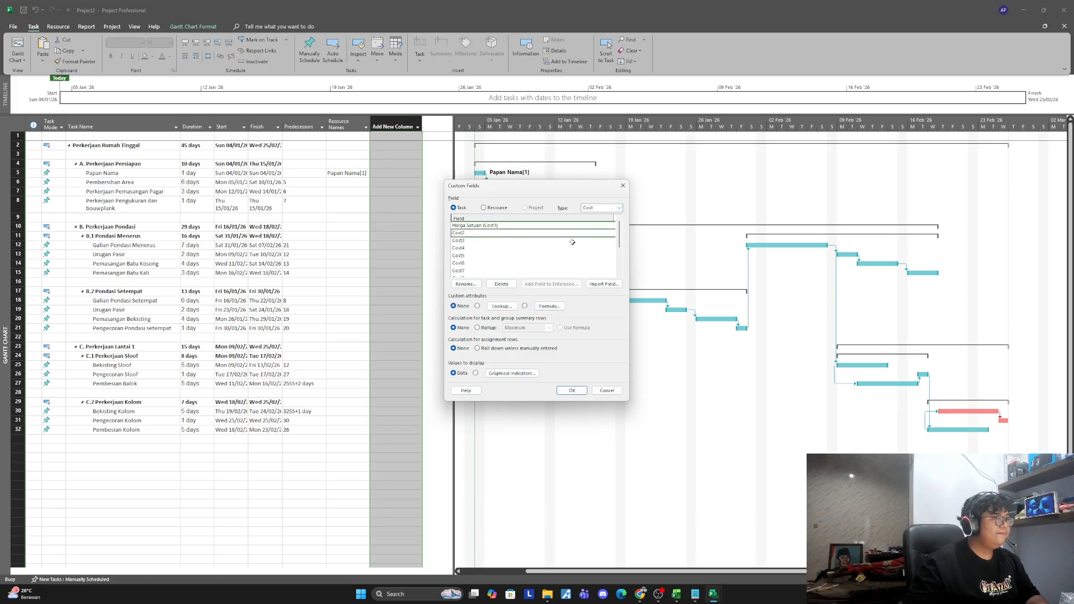
click(572, 390)
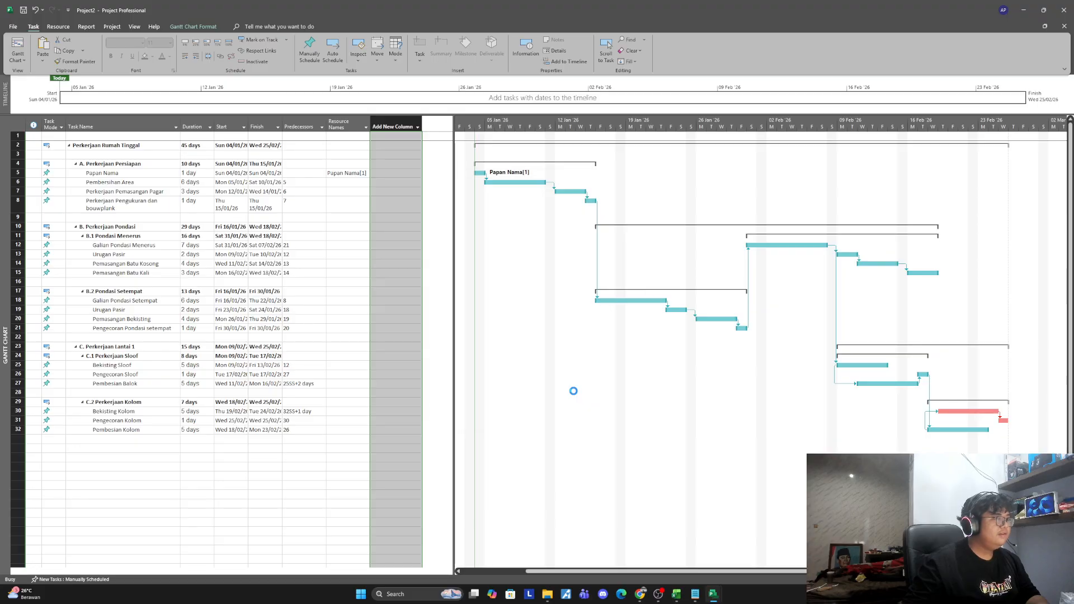
Step: Add the custom Volume field as a new column after Resource Names in the task table
click(394, 125)
text(v)
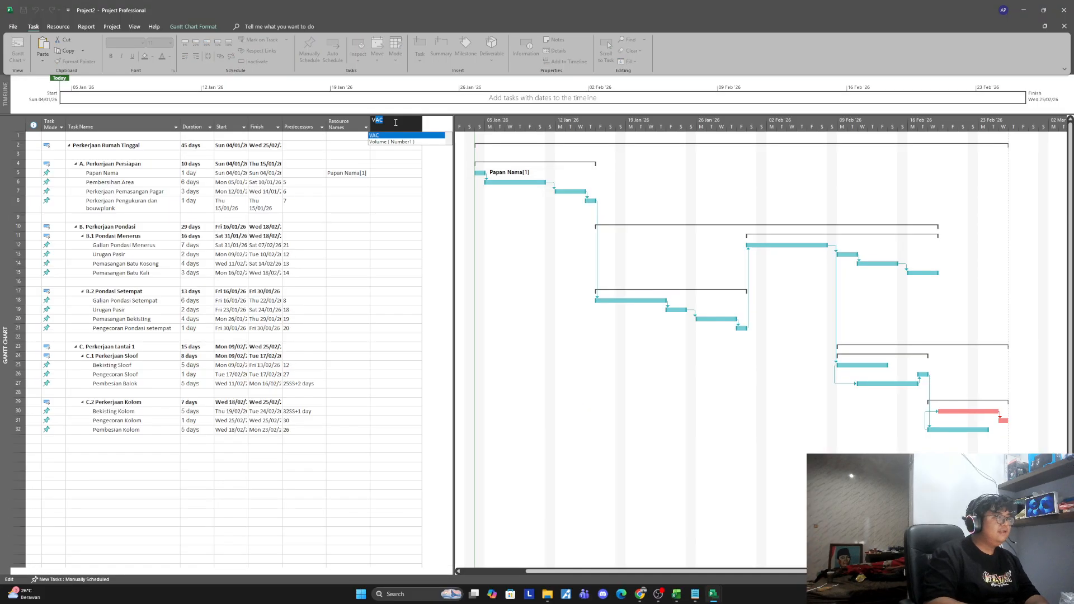
text(olume)
key(Return)
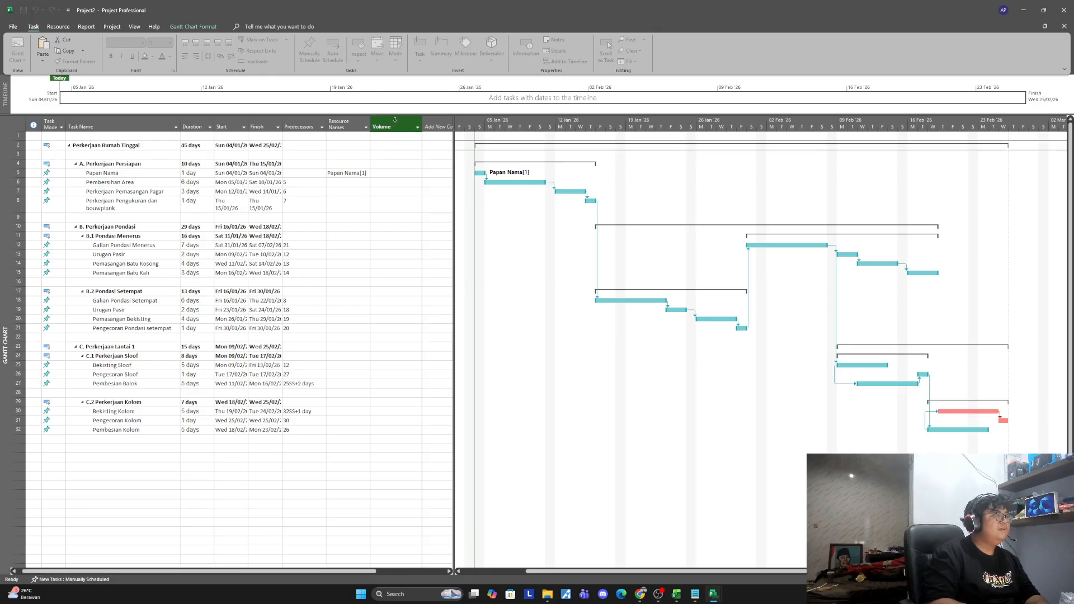
Step: Add the custom Satuan and Harga Satuan fields as new columns after the Volume column
click(435, 126)
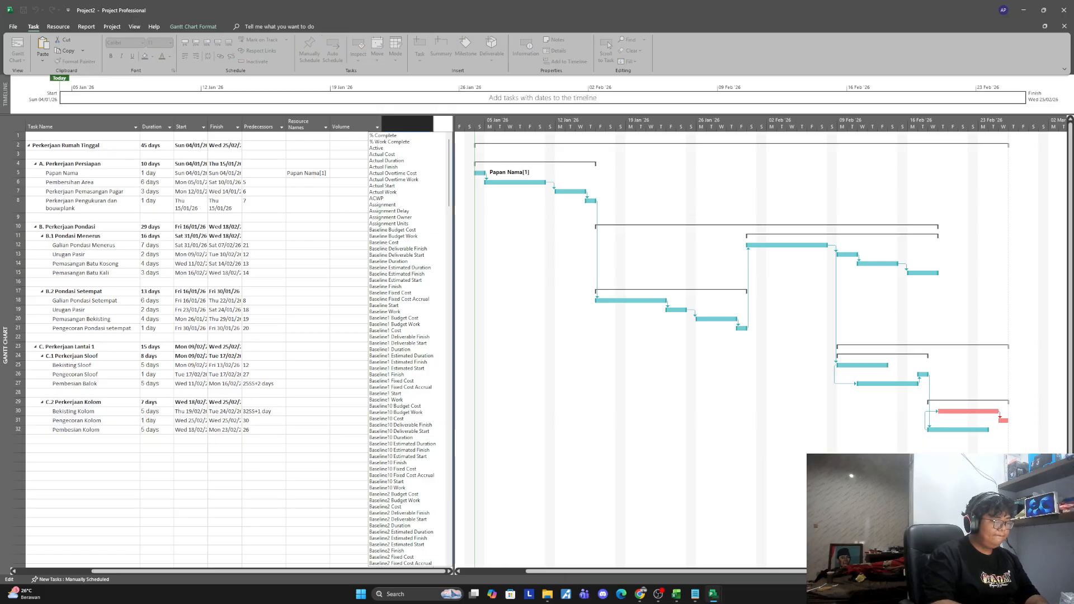
text(satuan ( Text1)
key(Return)
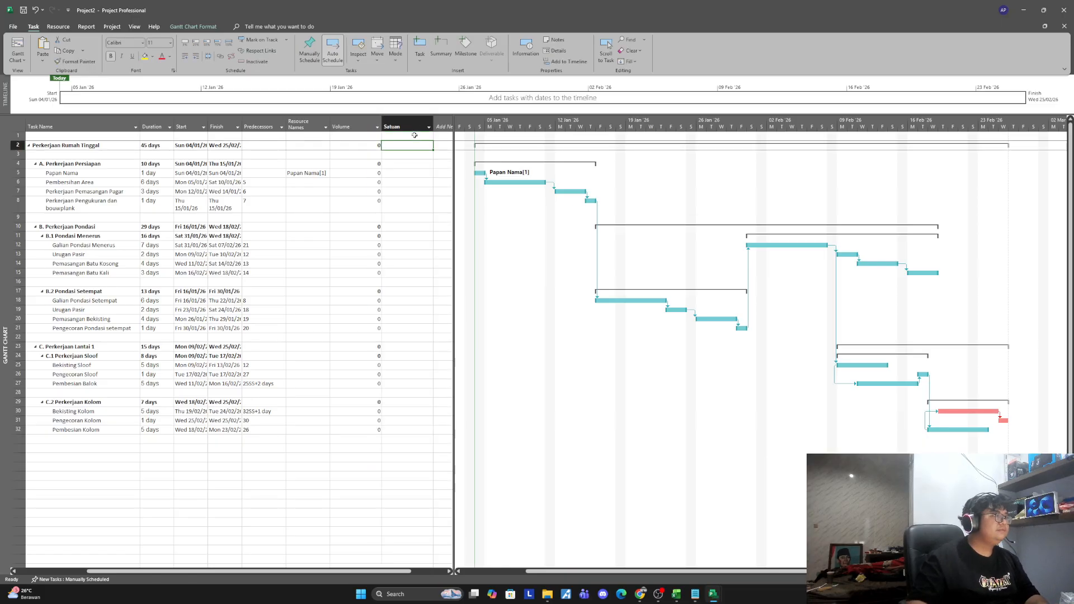
click(438, 121)
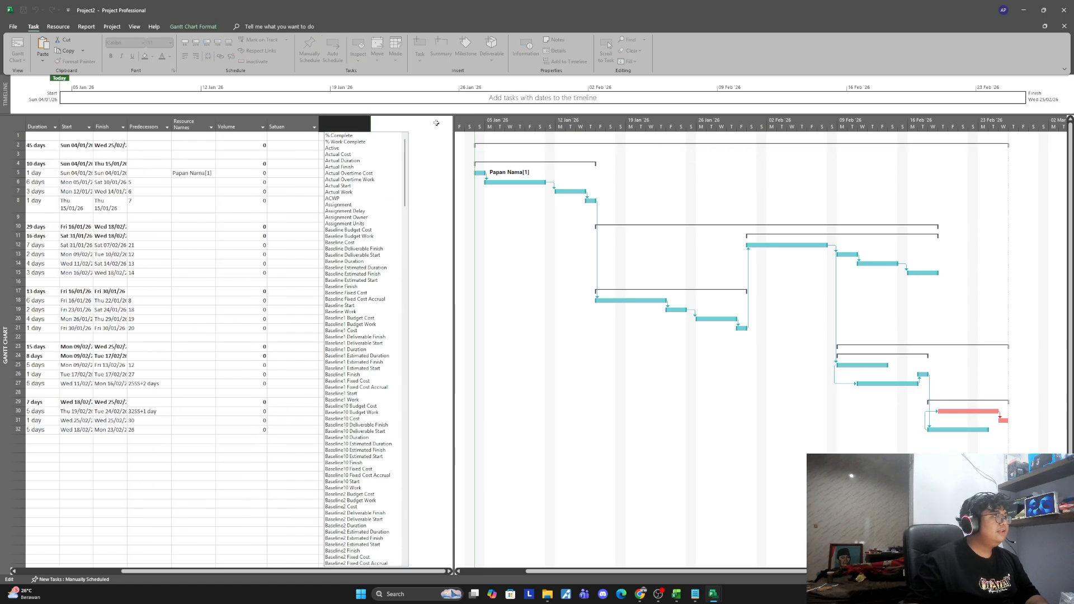
text(ha)
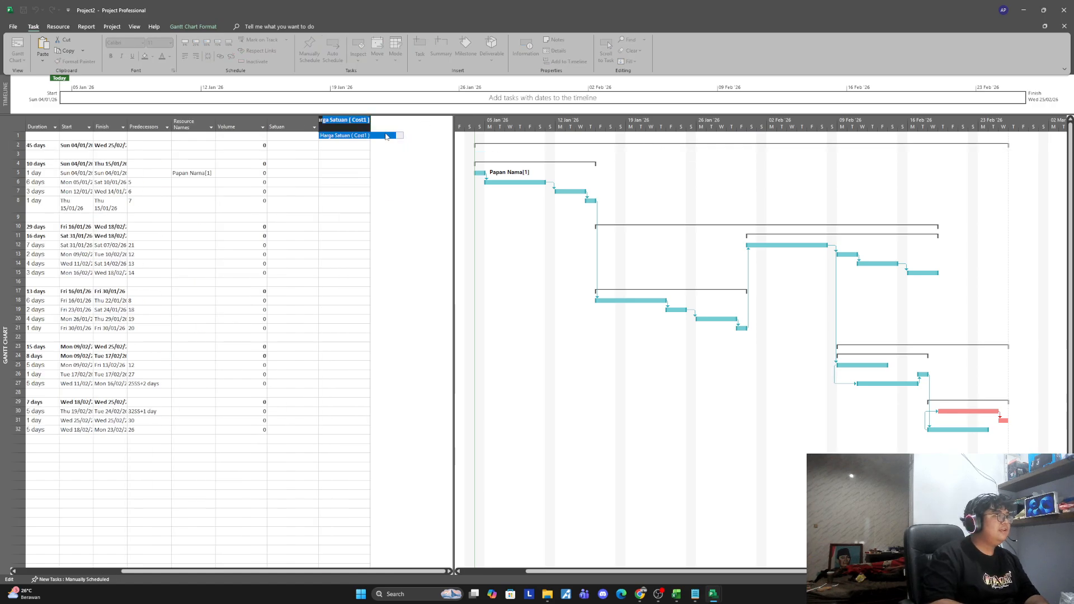
click(386, 137)
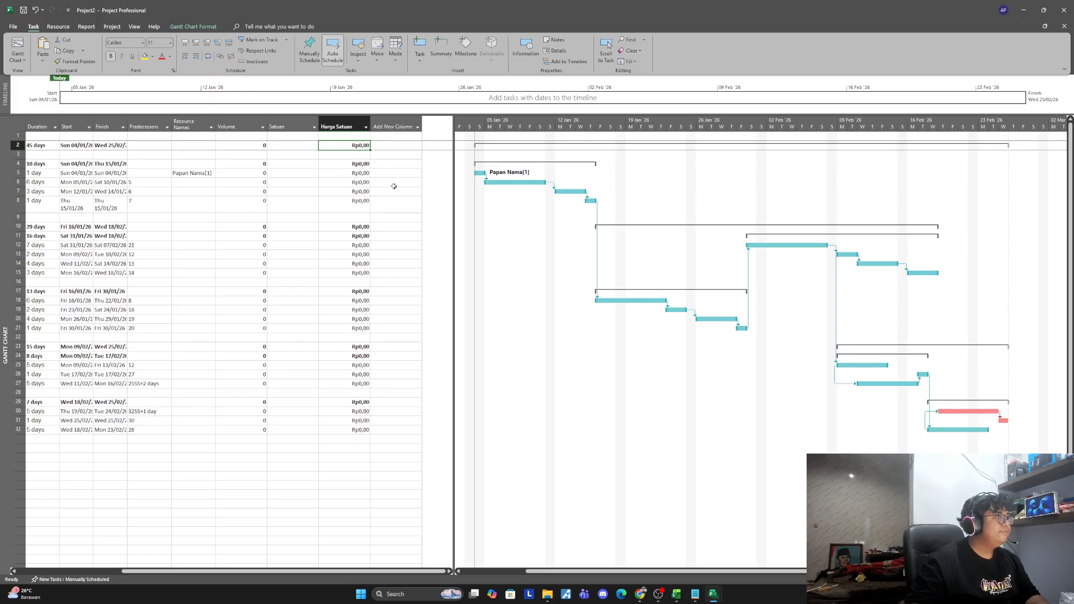
Step: Copy the Volume values from Papan Nama through Pembesian Kolom (M10:M37) in the Excel RAB sheet and return to Project2
click(247, 173)
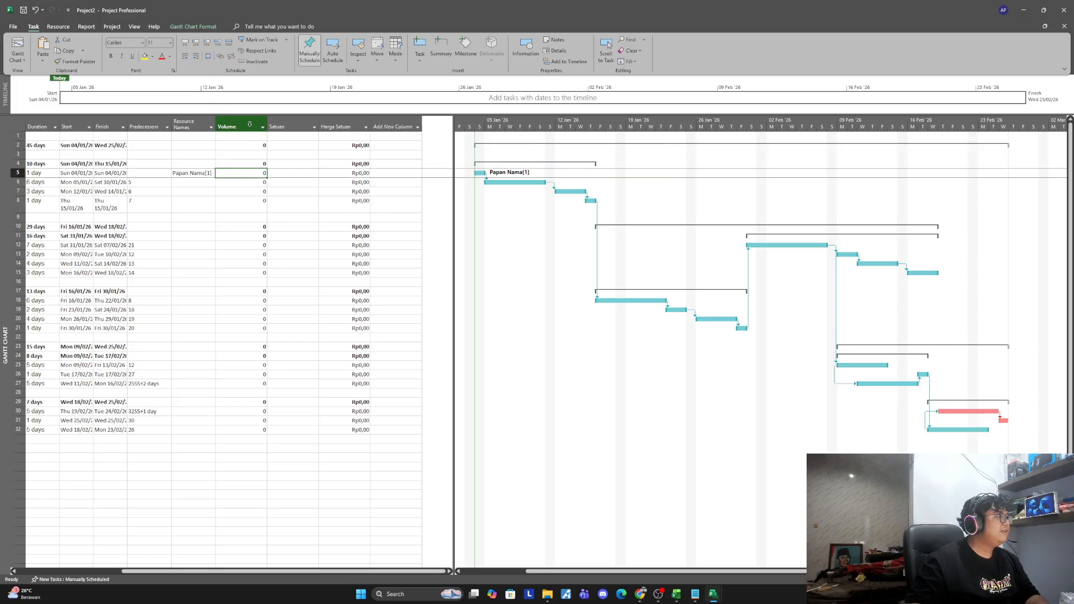
click(678, 596)
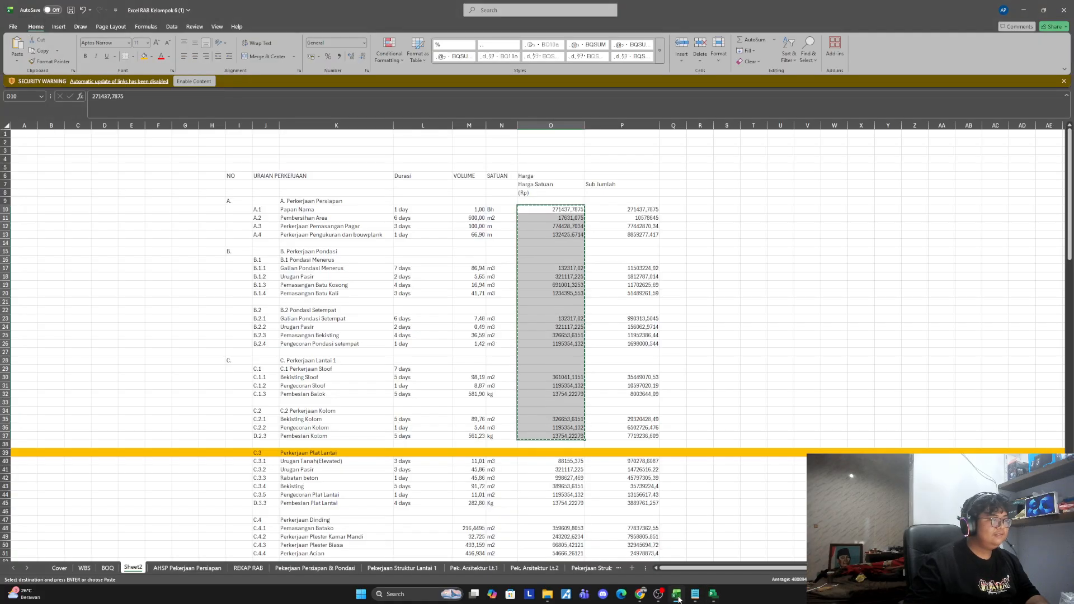
drag(469, 209, 467, 436)
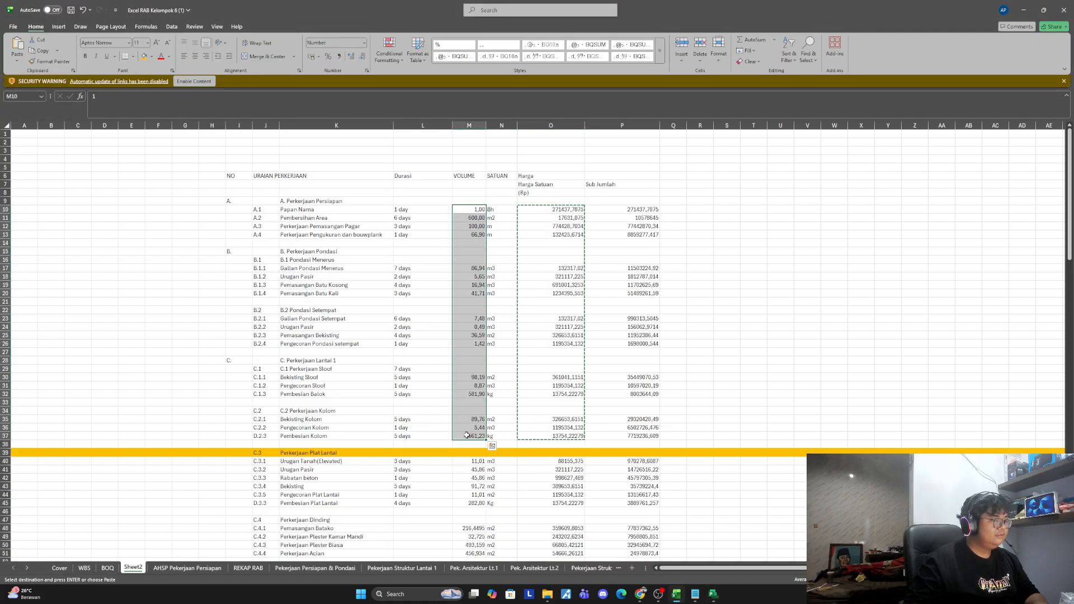
key(ctrl+c)
click(714, 595)
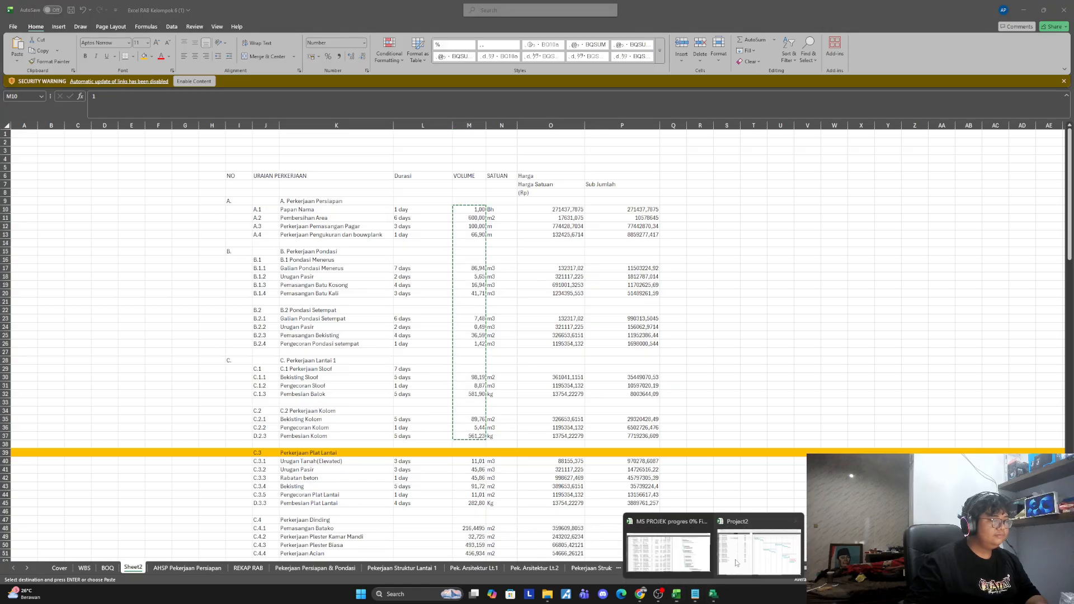
click(737, 563)
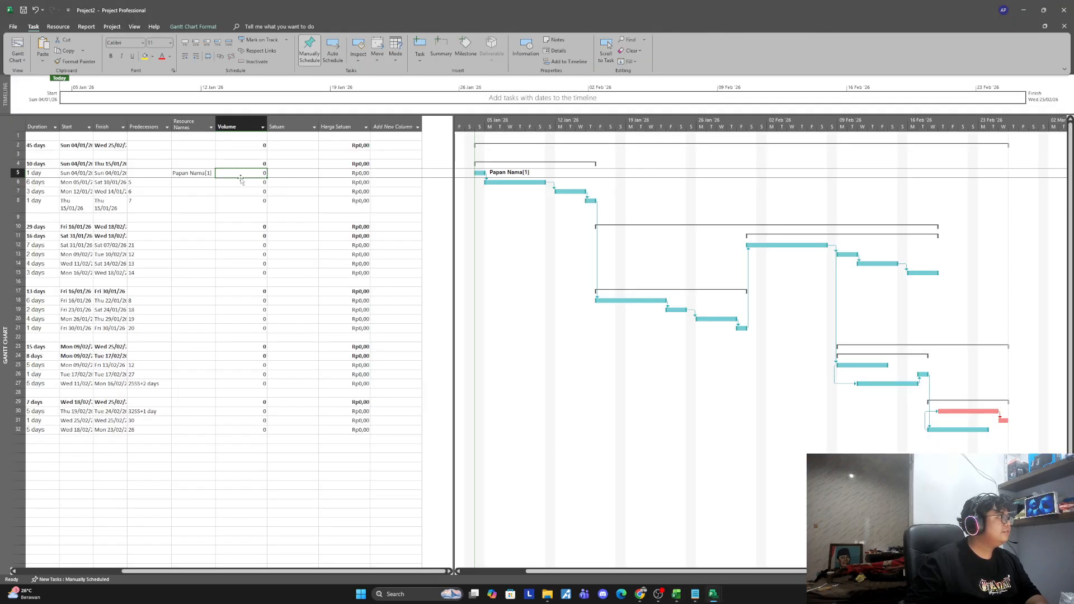
Step: Paste the copied volumes into the Volume column starting at the Papan Nama task
key(ctrl+v)
click(274, 183)
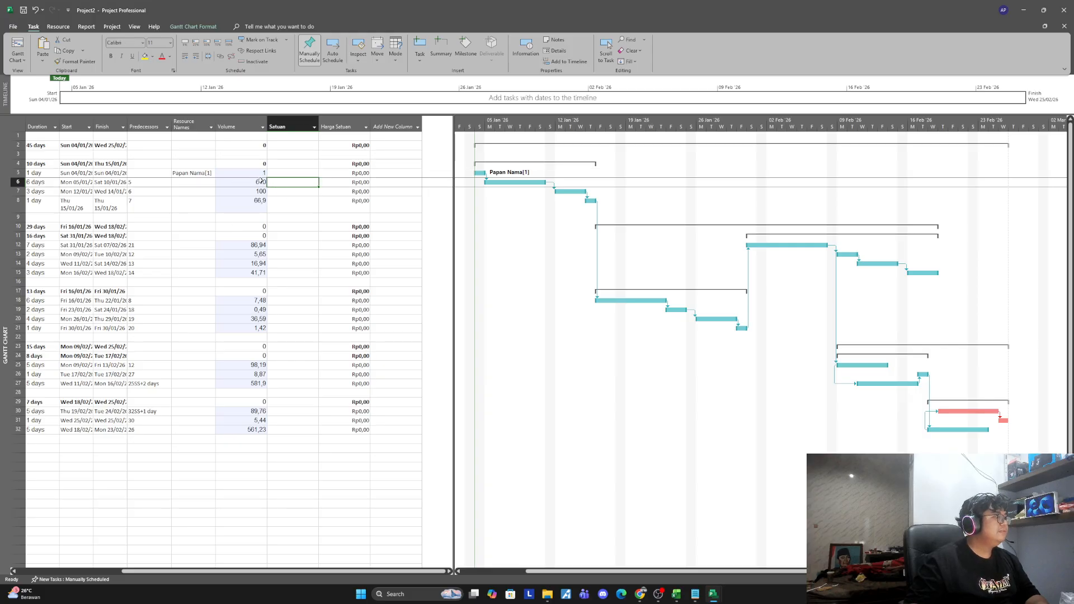
Step: Copy the Satuan values (N10:N37) from the Excel RAB sheet into Project2's Satuan column, starting at the Papan Nama task
click(292, 173)
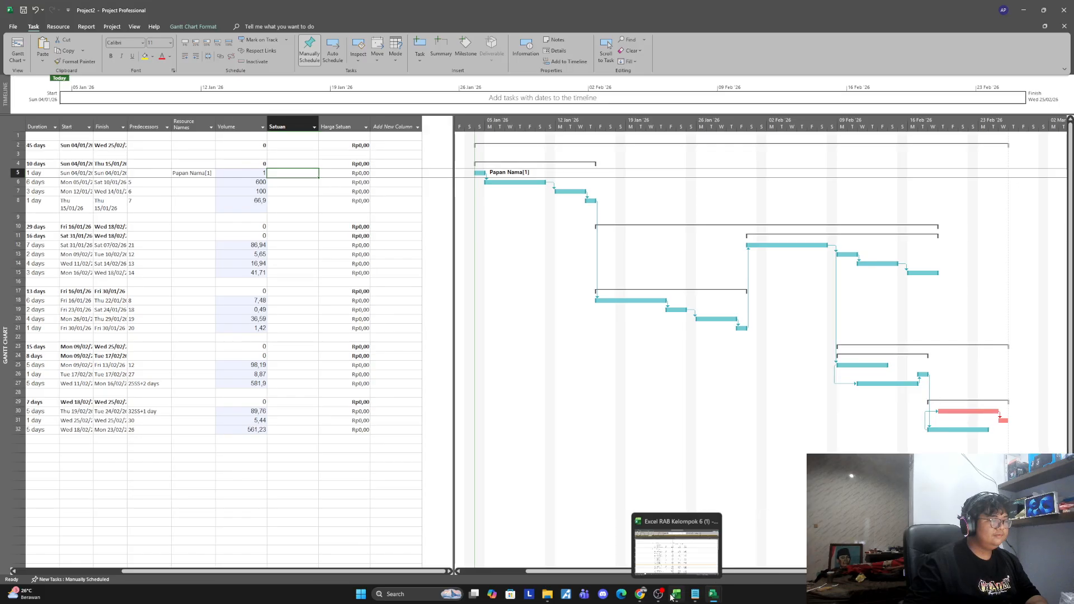
click(637, 558)
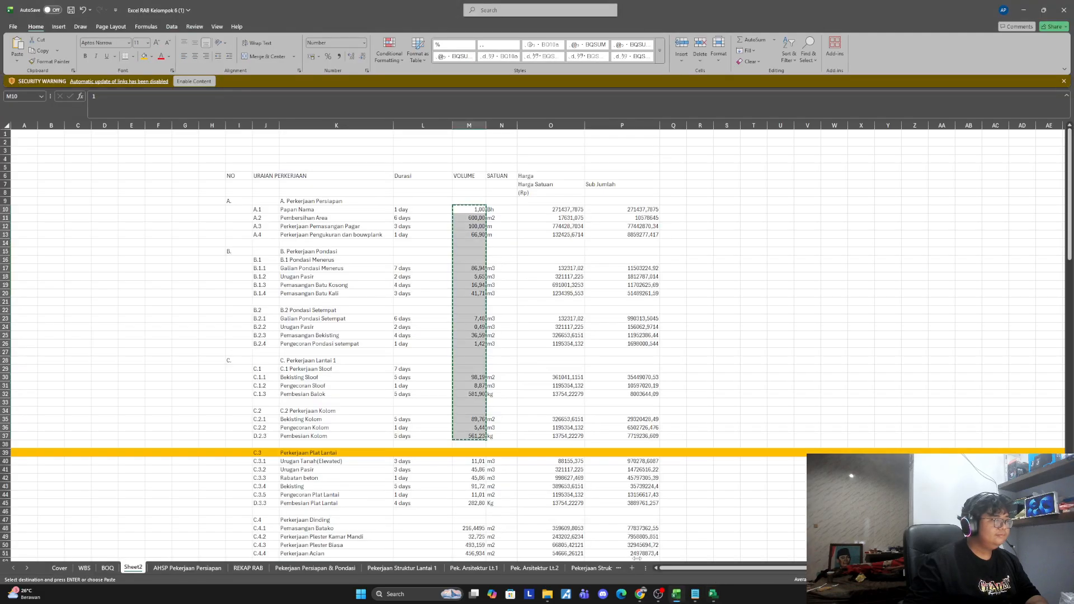
drag(491, 210, 503, 436)
key(ctrl+v)
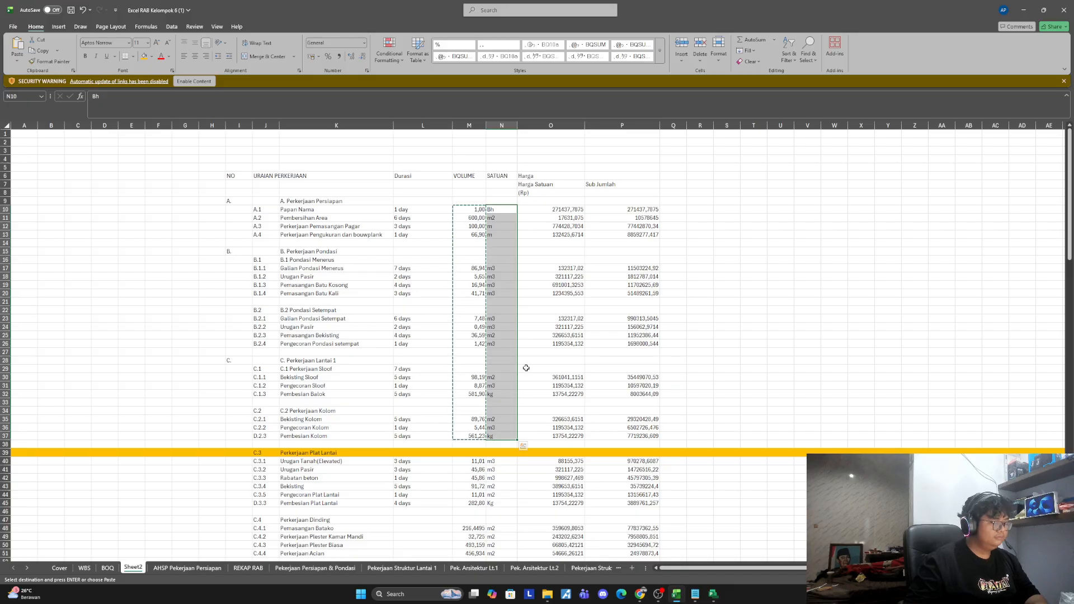
key(ctrl+c)
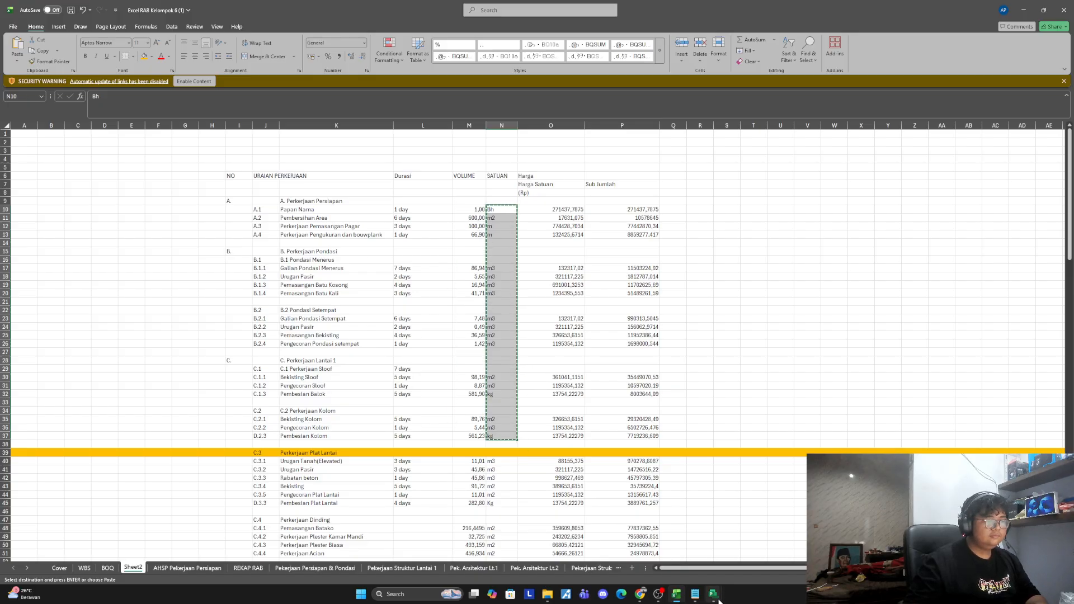
mouse_move(719, 600)
click(764, 551)
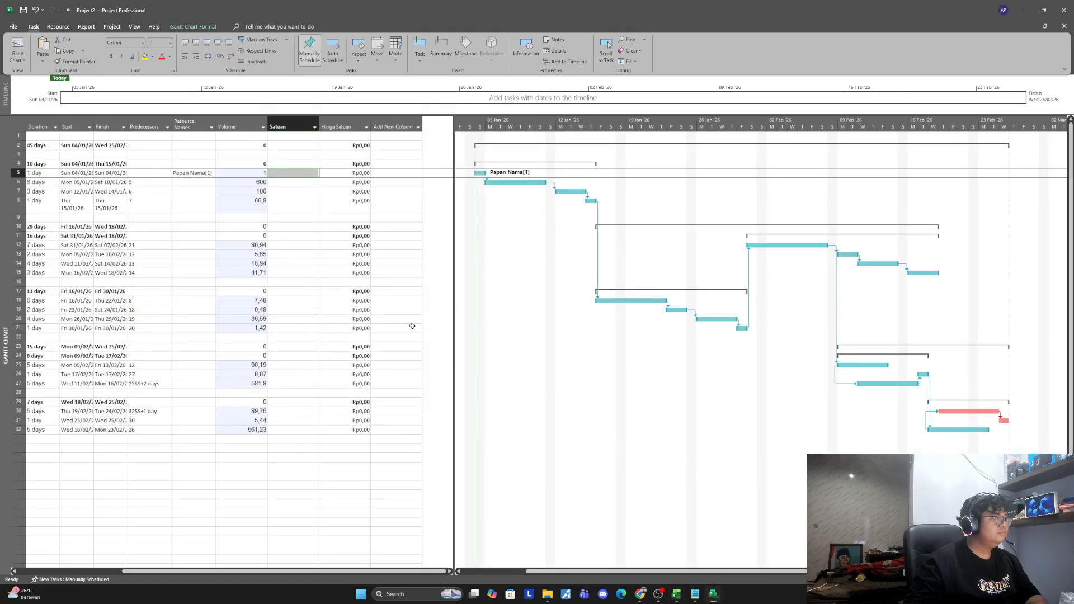
key(ctrl+v)
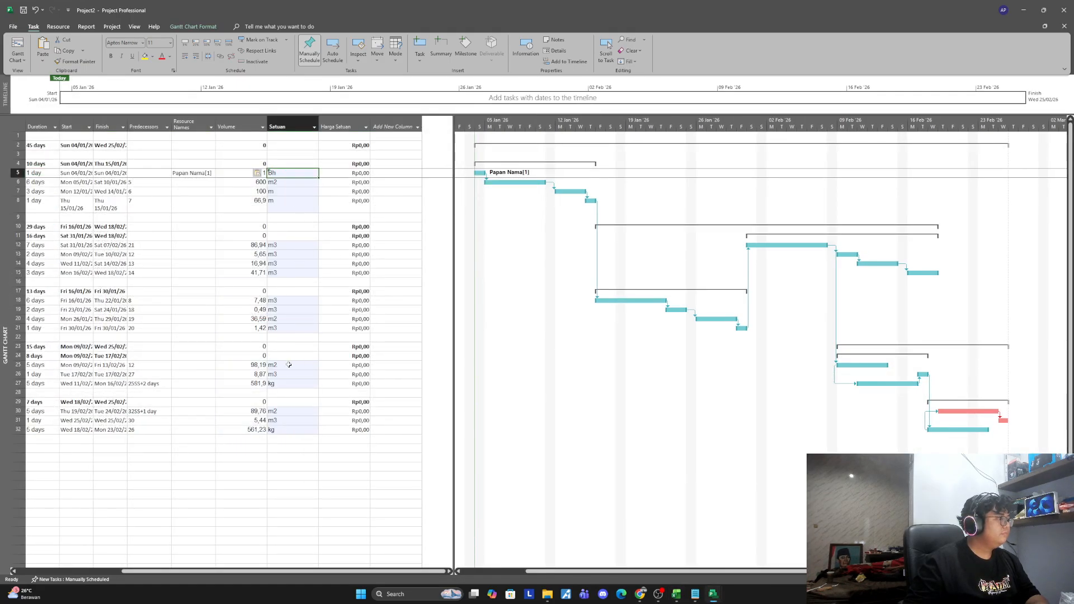
click(281, 401)
Step: Copy the Harga Satuan values (O10:O37) from the Excel RAB sheet into Project2's Harga Satuan column, starting at the Papan Nama task
click(328, 345)
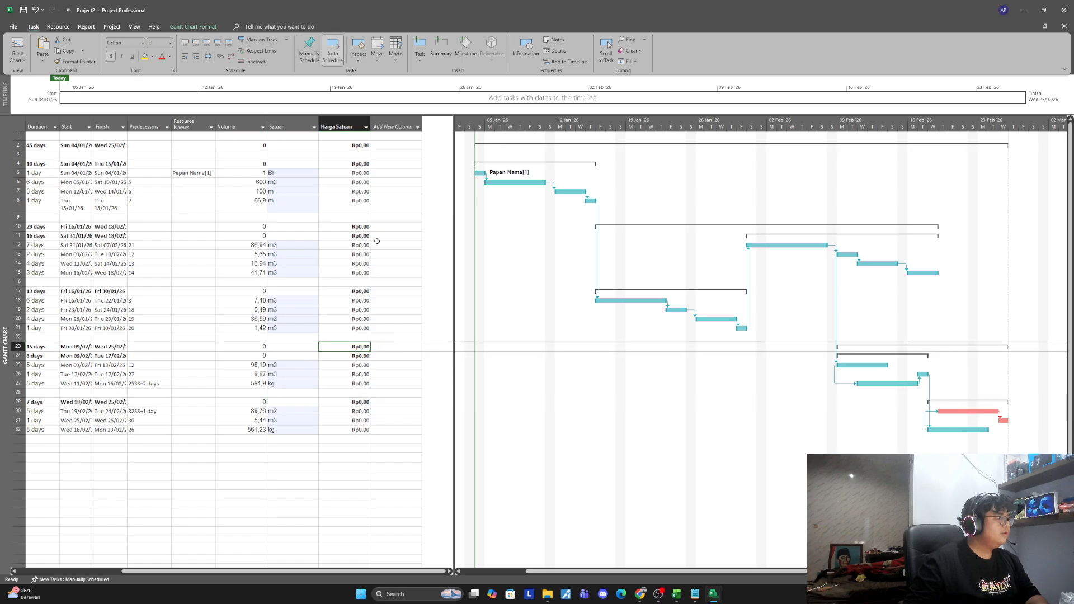
click(342, 173)
mouse_move(713, 598)
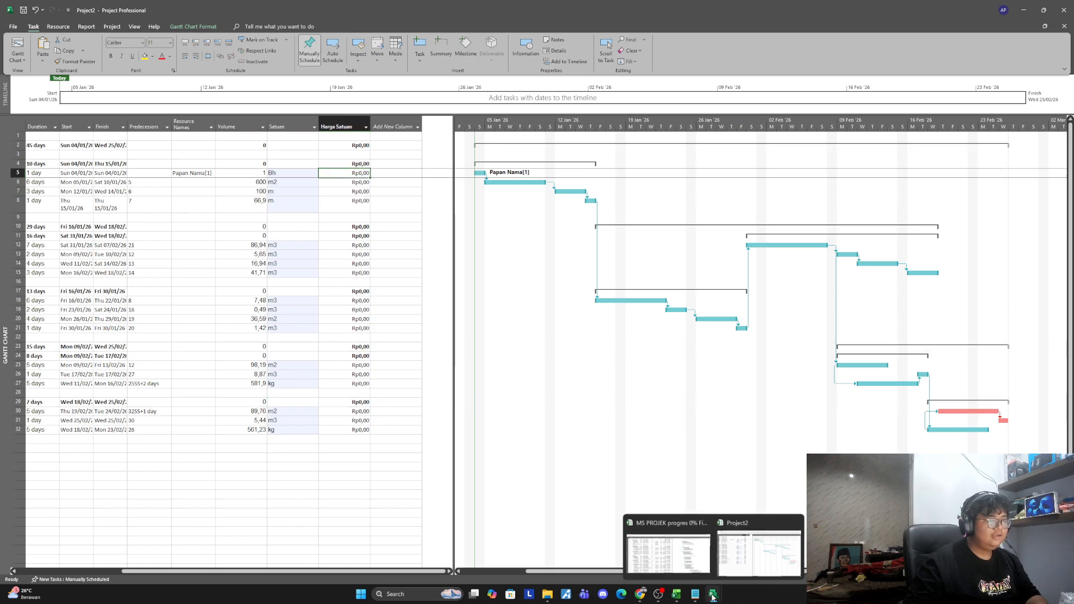
click(677, 595)
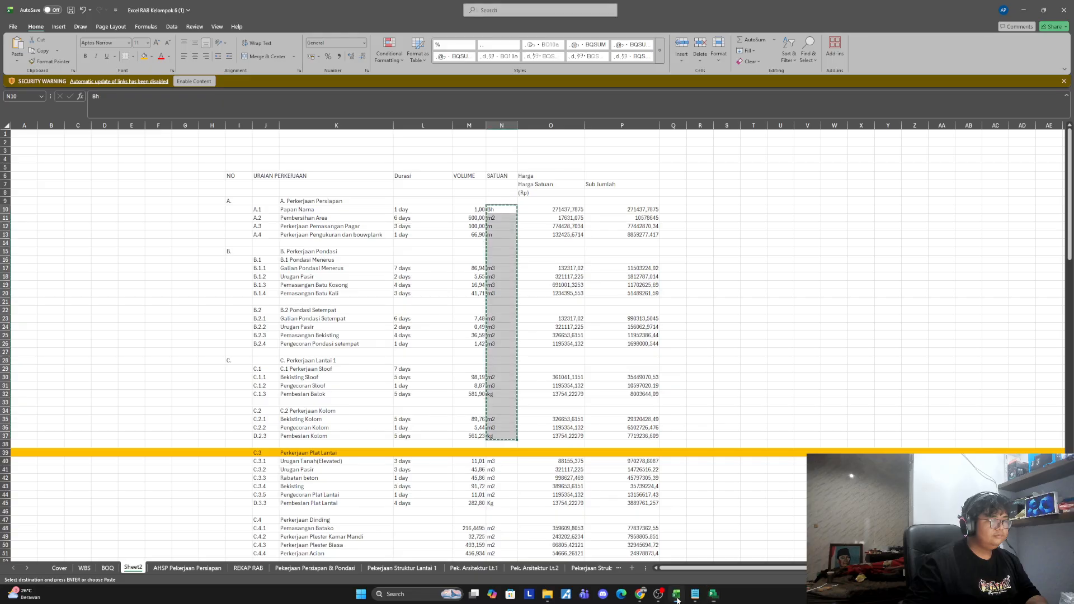
drag(559, 209, 566, 432)
key(ctrl+c)
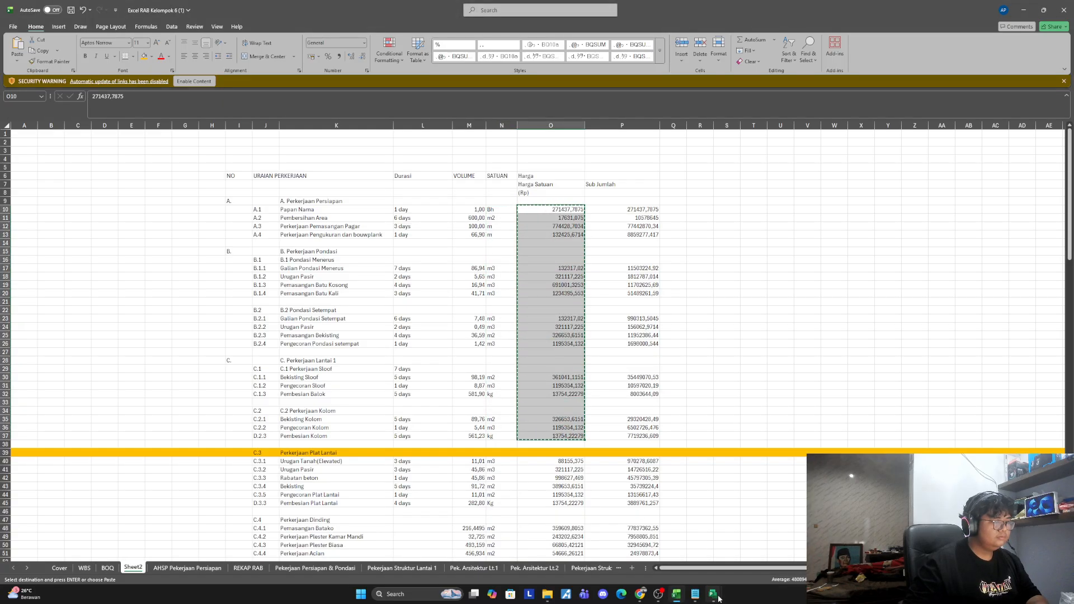
mouse_move(713, 594)
click(770, 561)
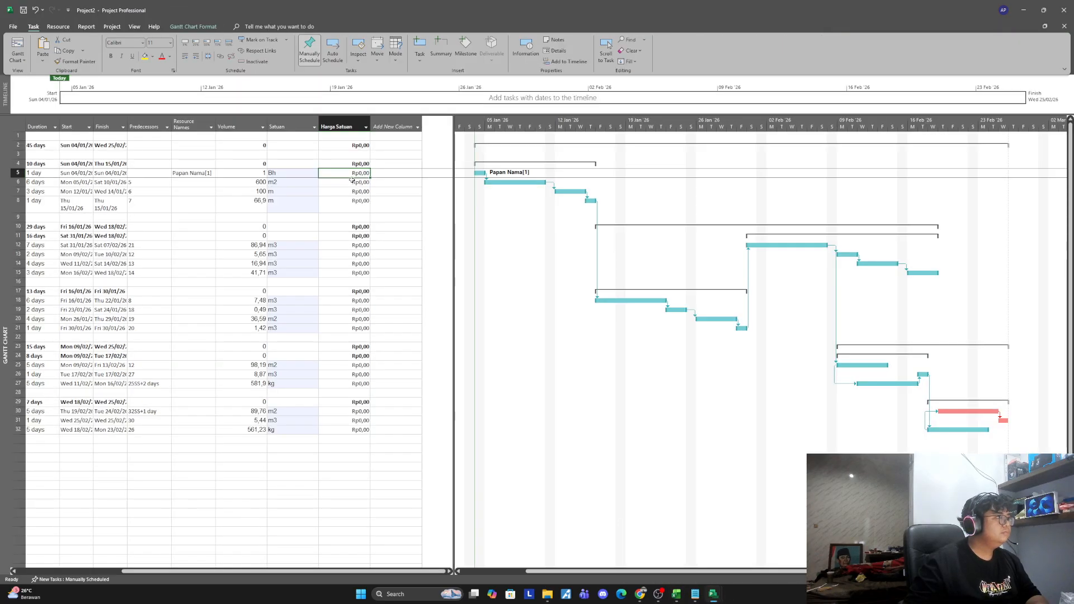
key(ctrl+v)
click(382, 224)
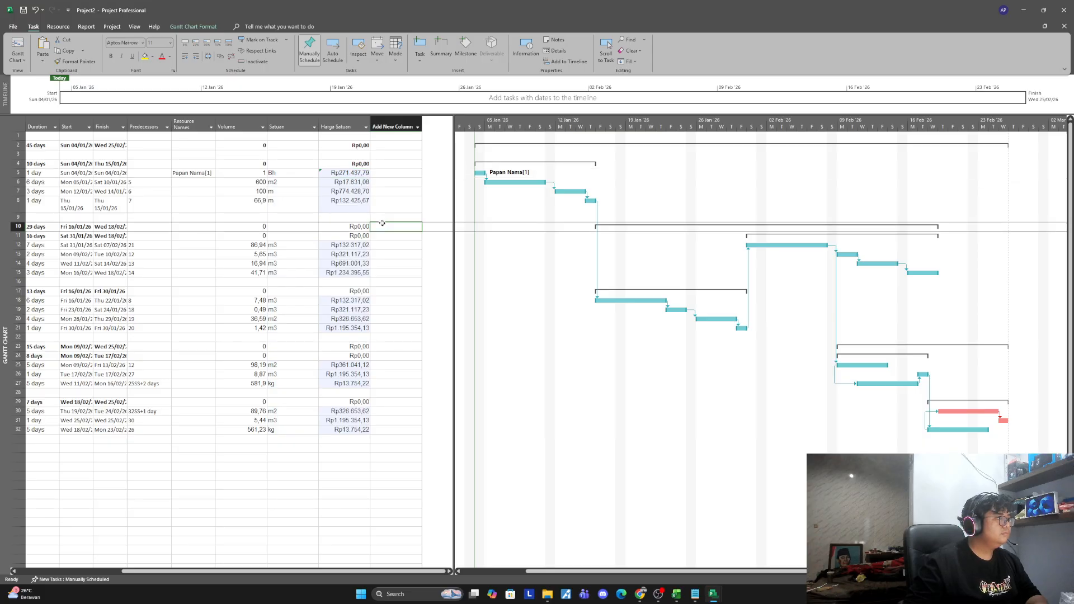
drag(358, 572, 454, 572)
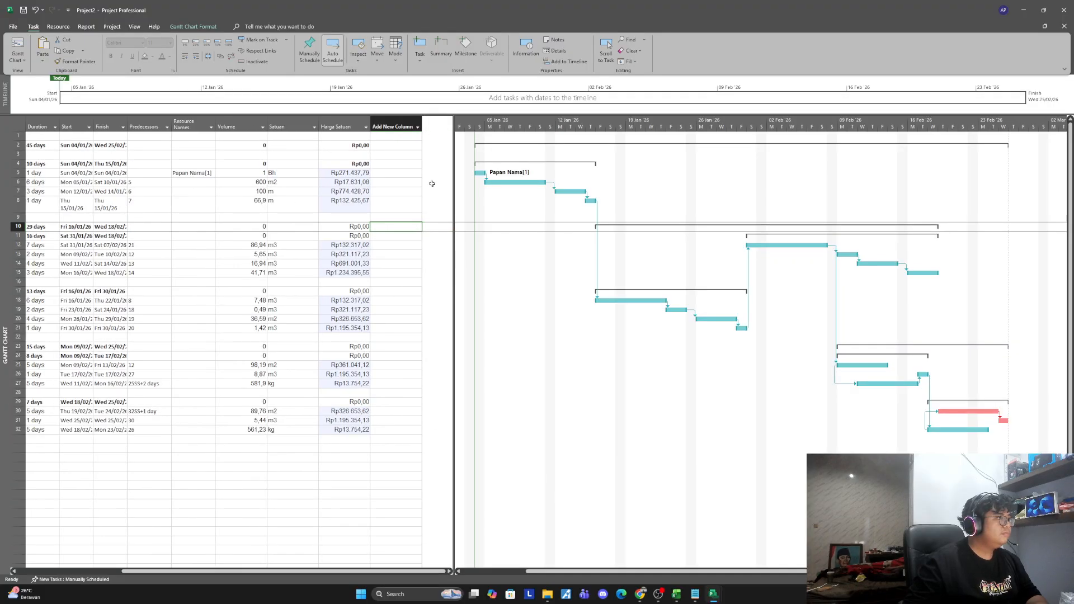
click(344, 173)
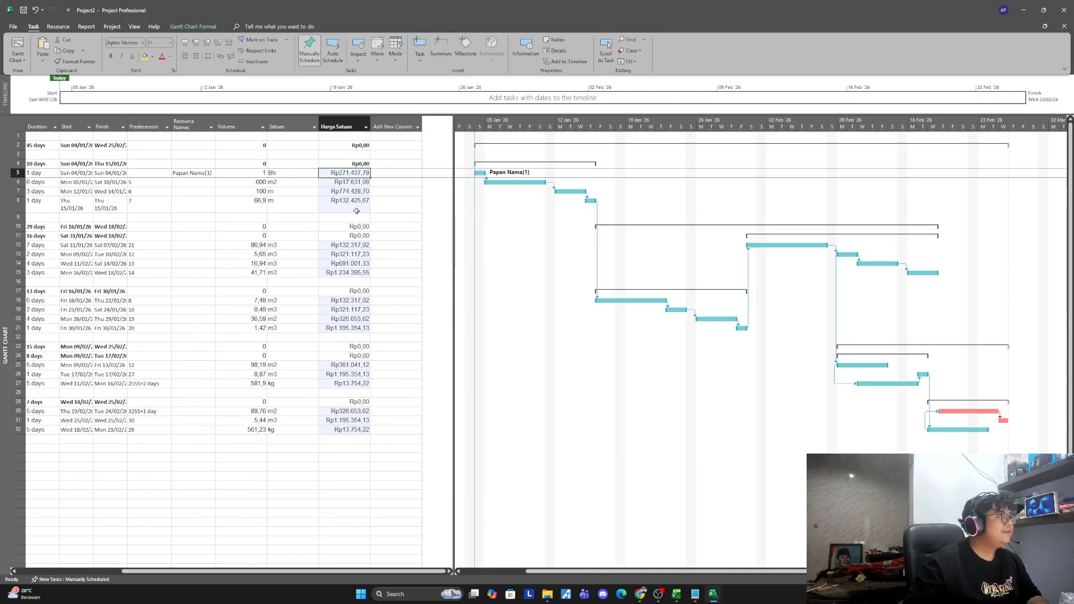
click(193, 182)
key(Up)
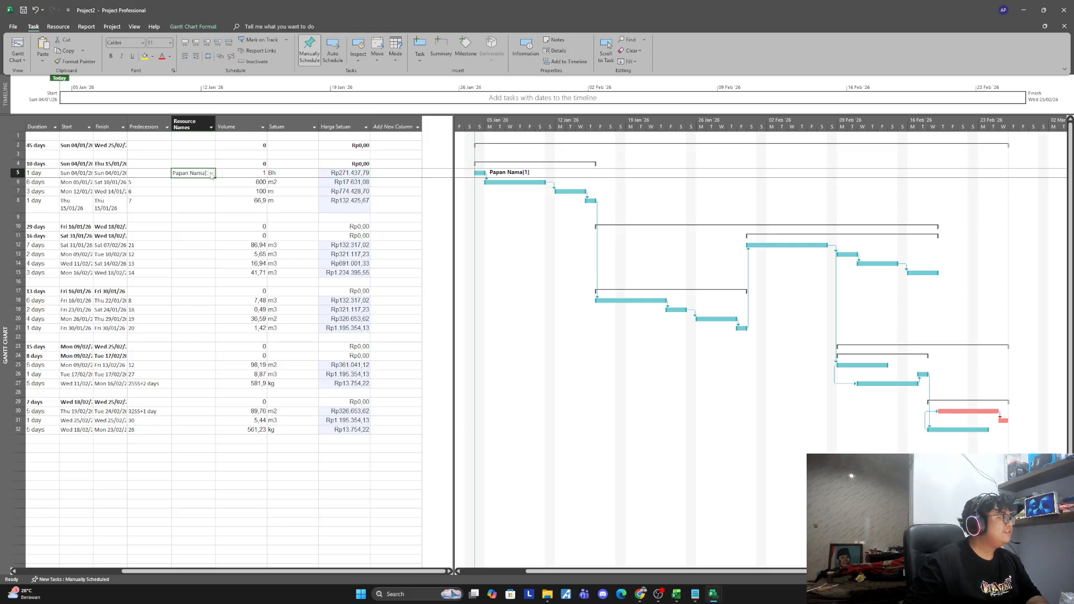
click(204, 181)
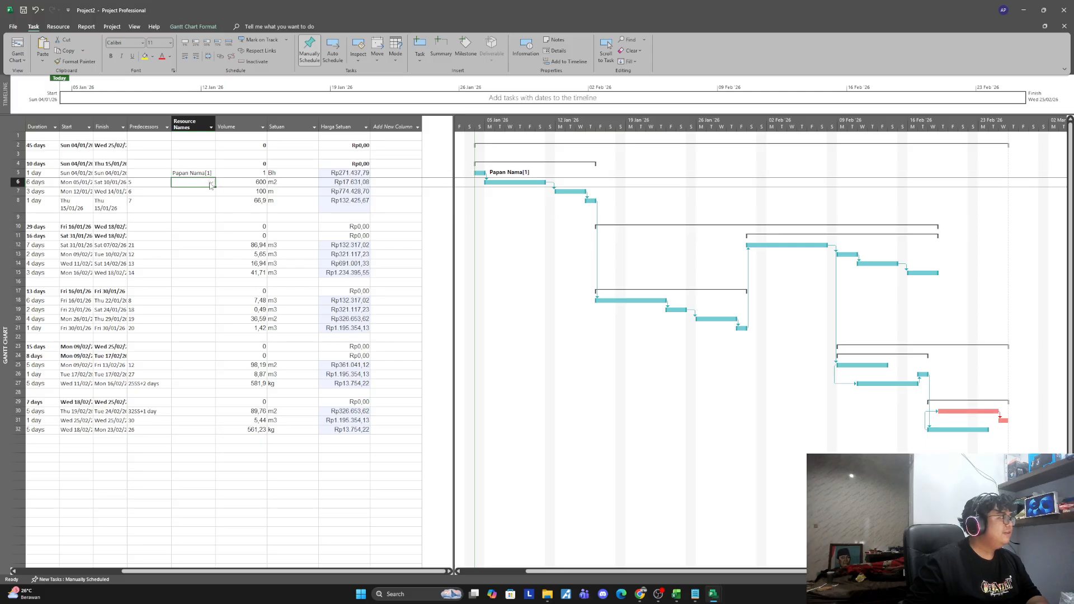
click(213, 185)
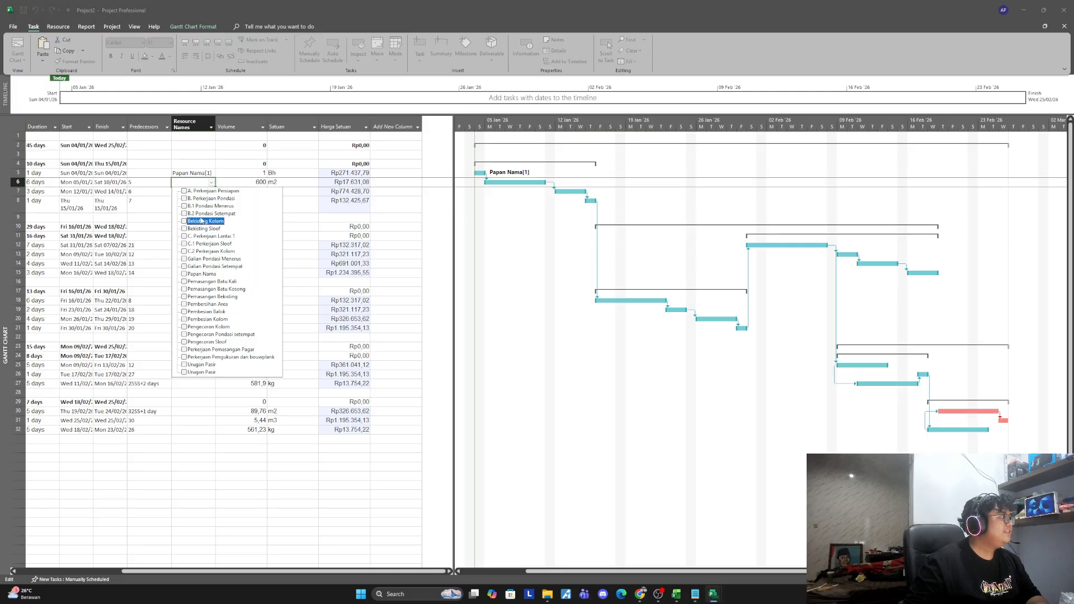
key(Escape)
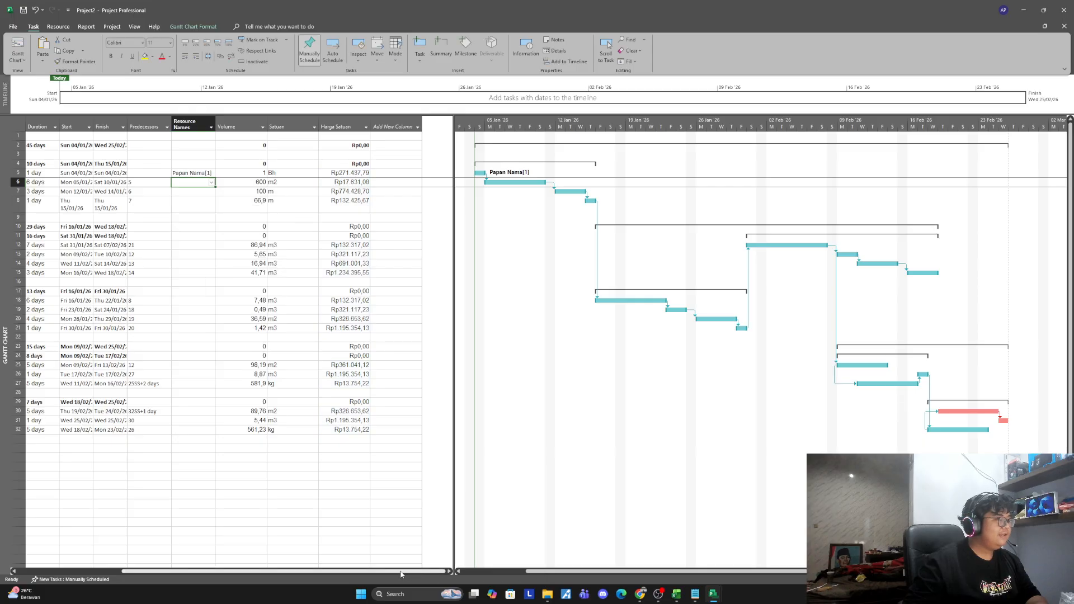
Step: Assign the Pembersihan Area resource to the Pembersihan Area task
scroll(350, 195, left, 5)
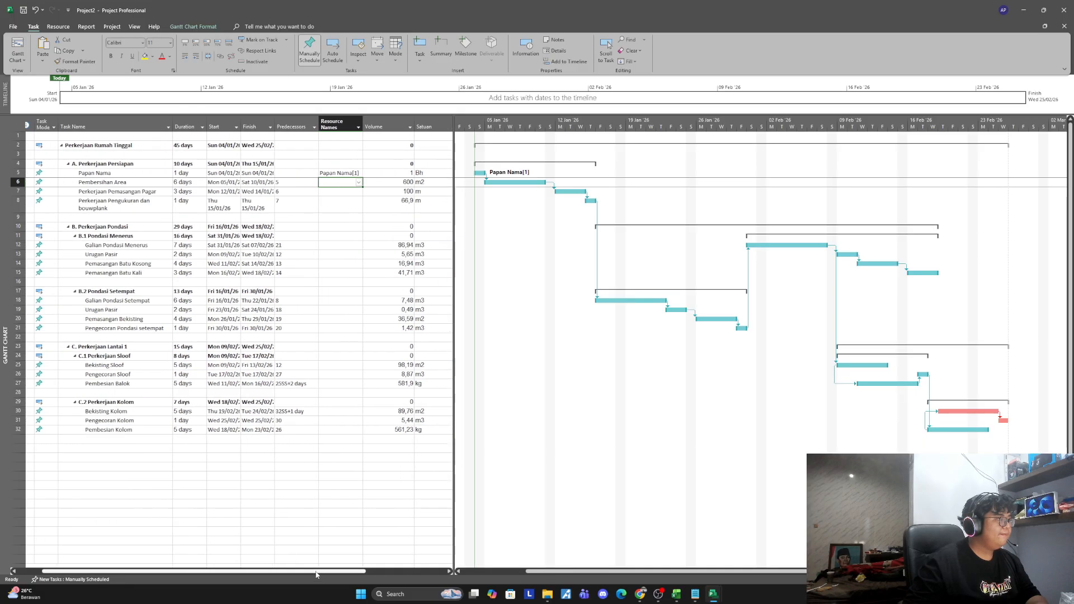
click(368, 183)
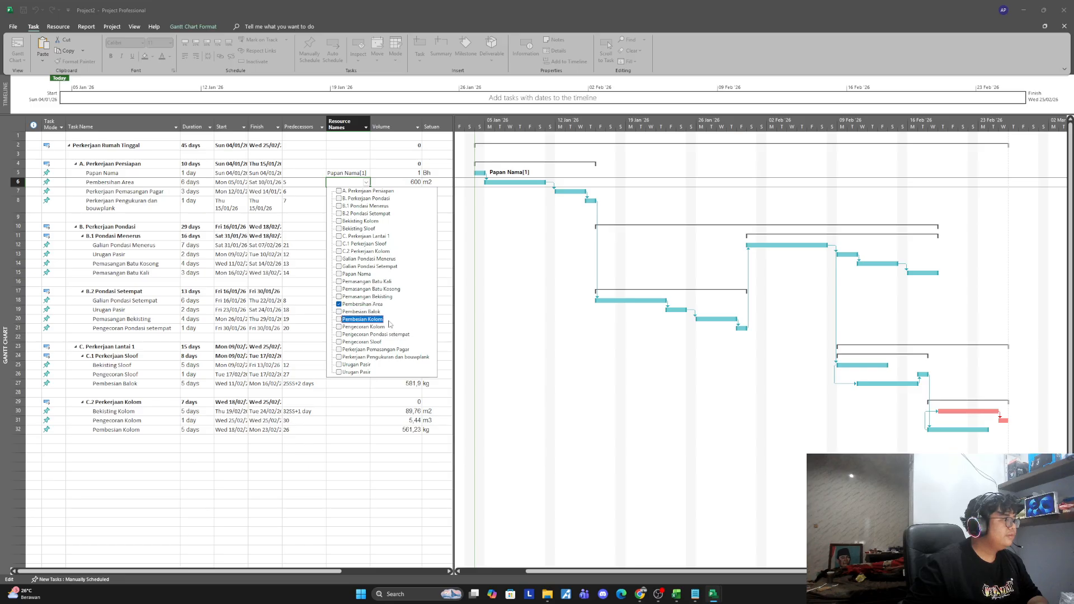
click(310, 293)
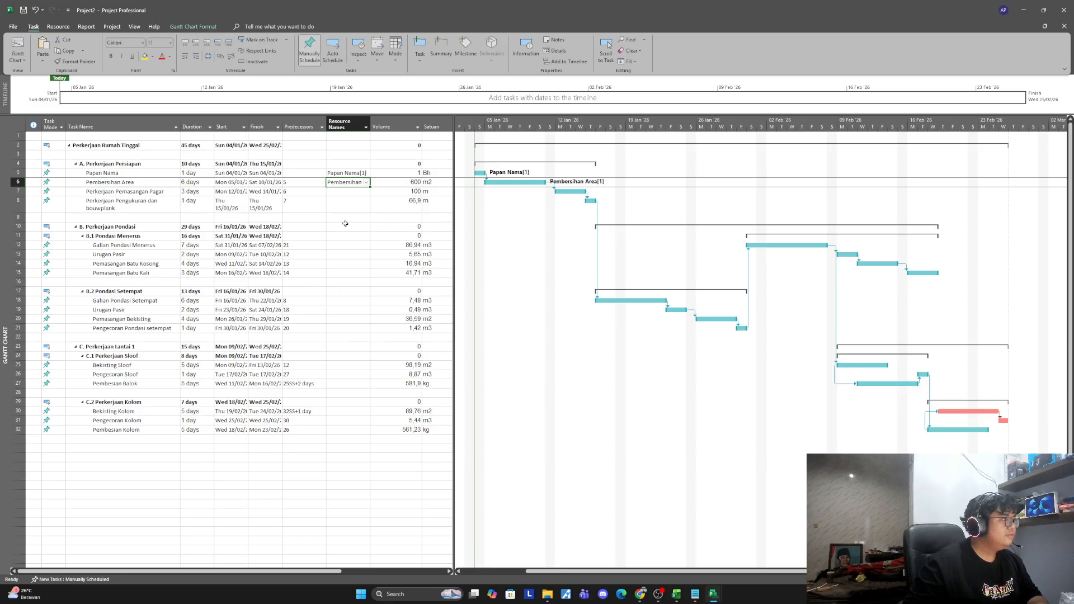
Step: Set the Pembersihan Area resource quantity on the Pembersihan Area task to 600
click(357, 184)
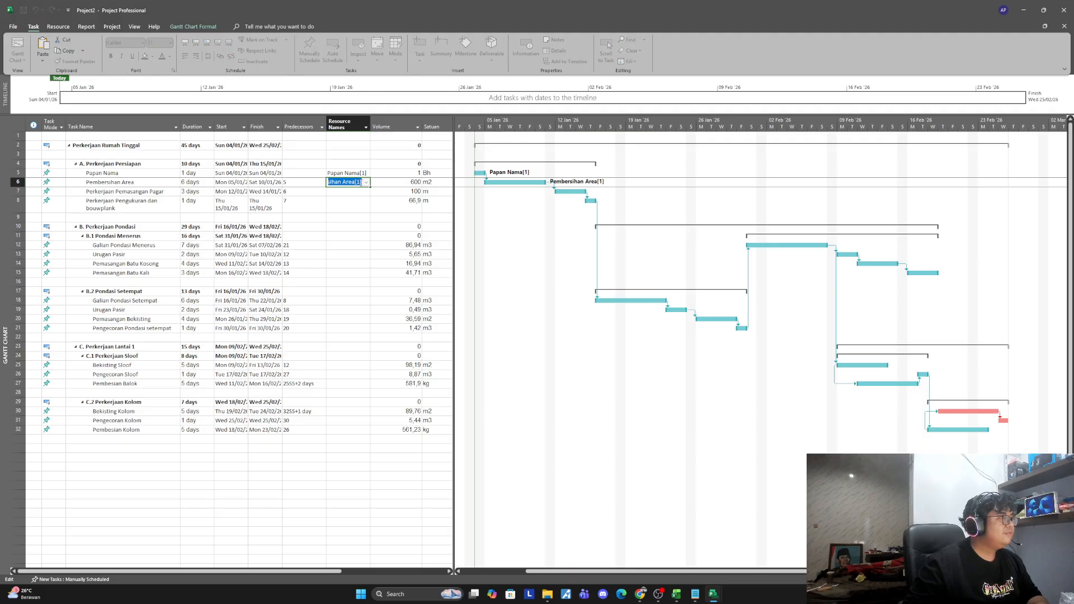
click(362, 183)
key(BackSpace)
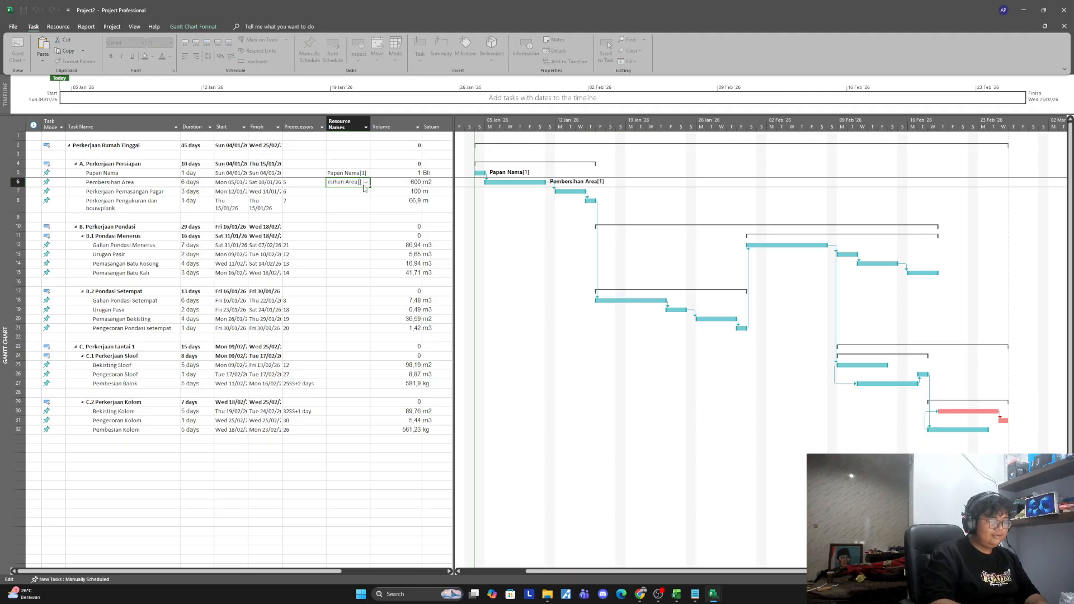
text(6)
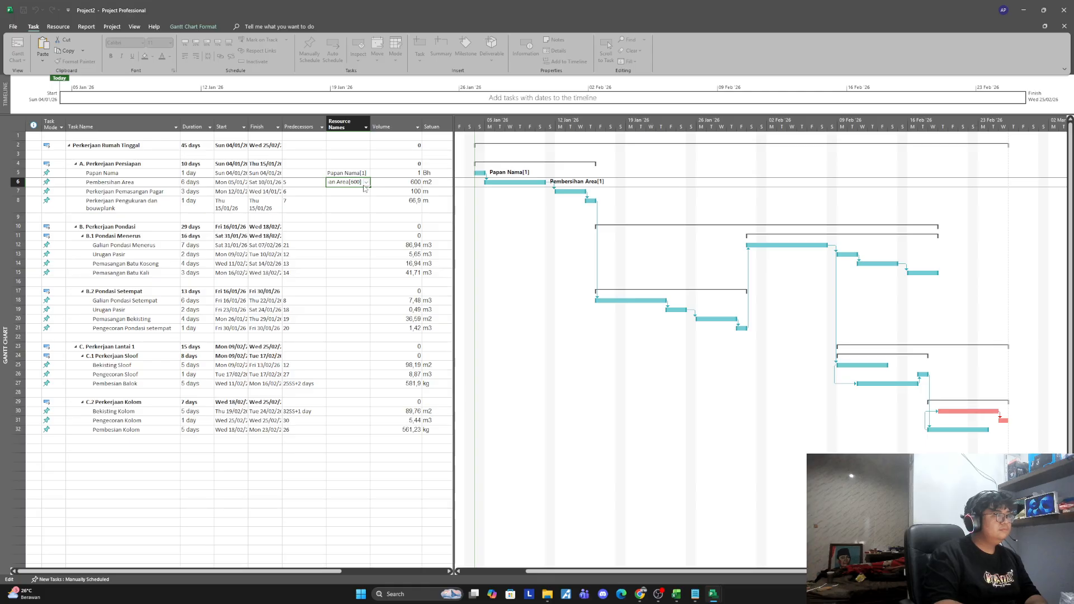
Step: Set the resource quantity on the Pembersihan Area task to 600
text(00)
key(Return)
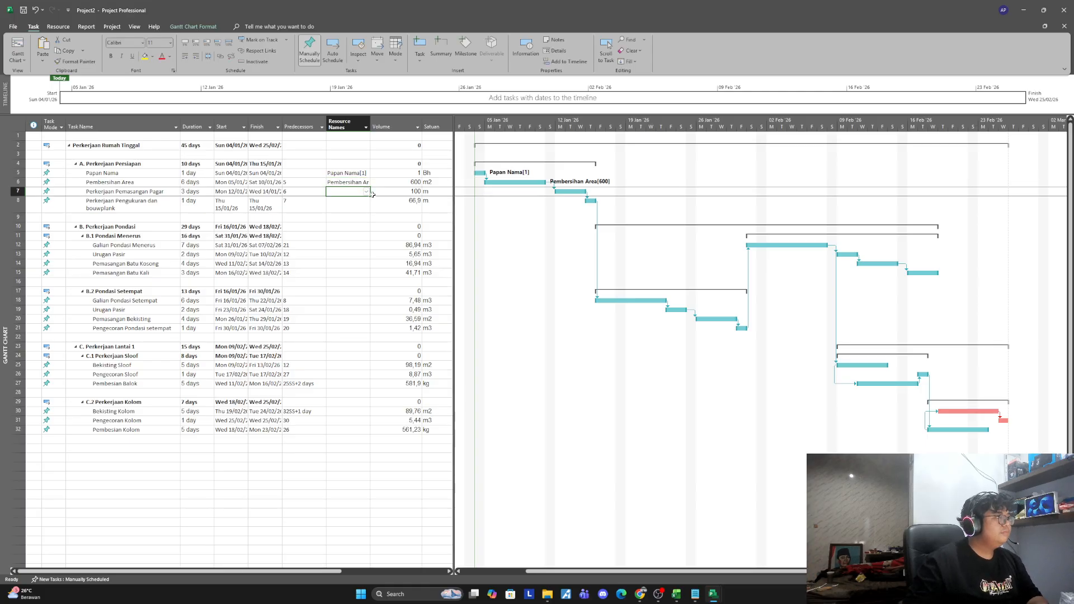
Step: Assign the Perkerjaan Pemasangan Pagar resource to its matching task with a quantity of 100
click(366, 191)
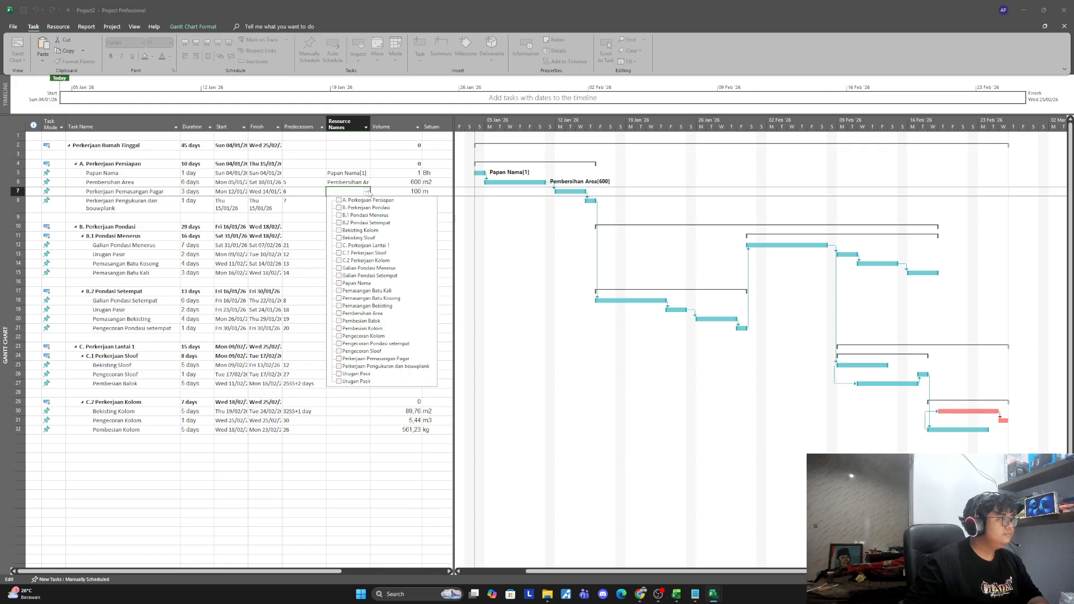
click(398, 361)
click(358, 192)
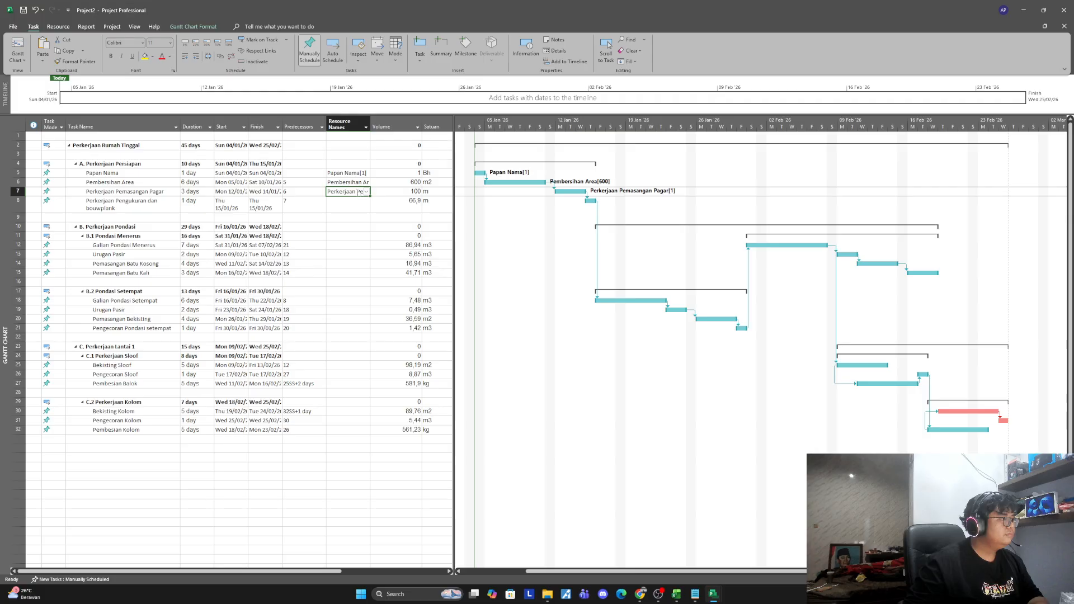
key(F2)
click(361, 191)
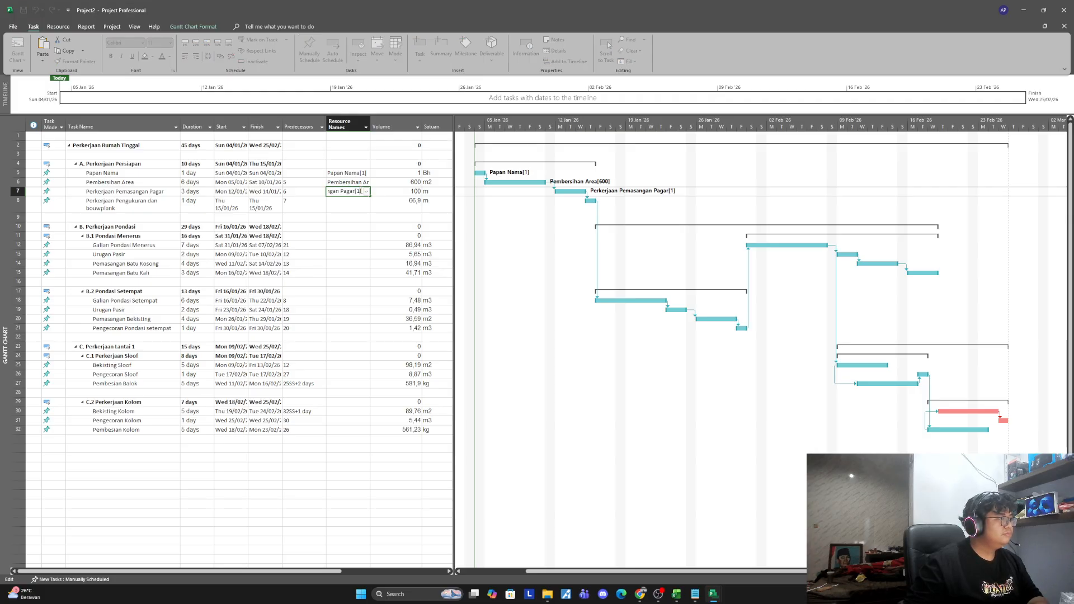
text(00)
key(Return)
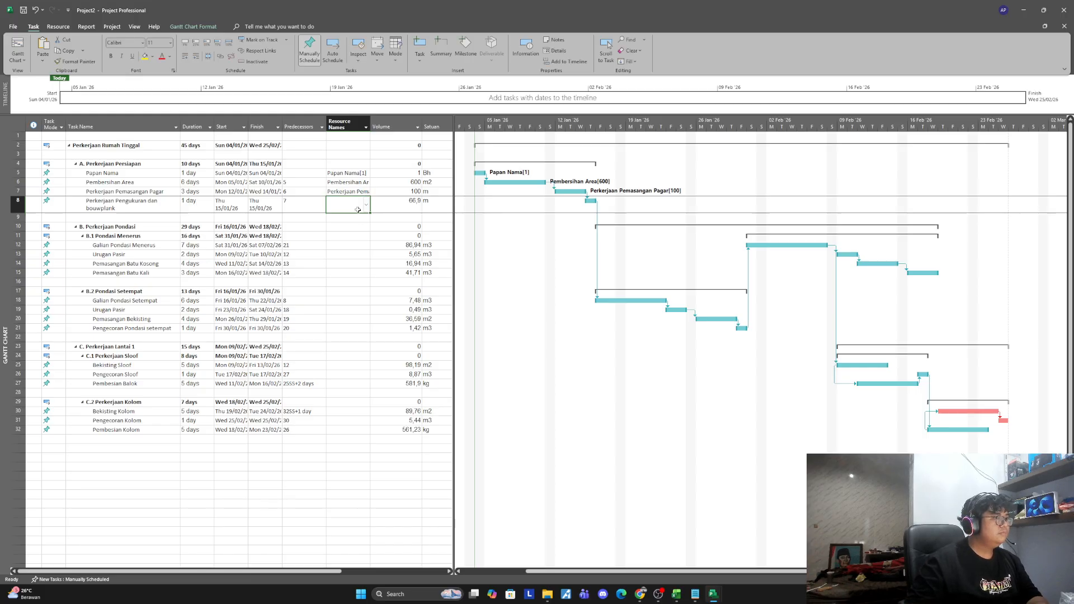
Step: Assign the Perkerjaan Pengukuran dan bouwplank resource to its matching task with a quantity of 66,9
click(368, 205)
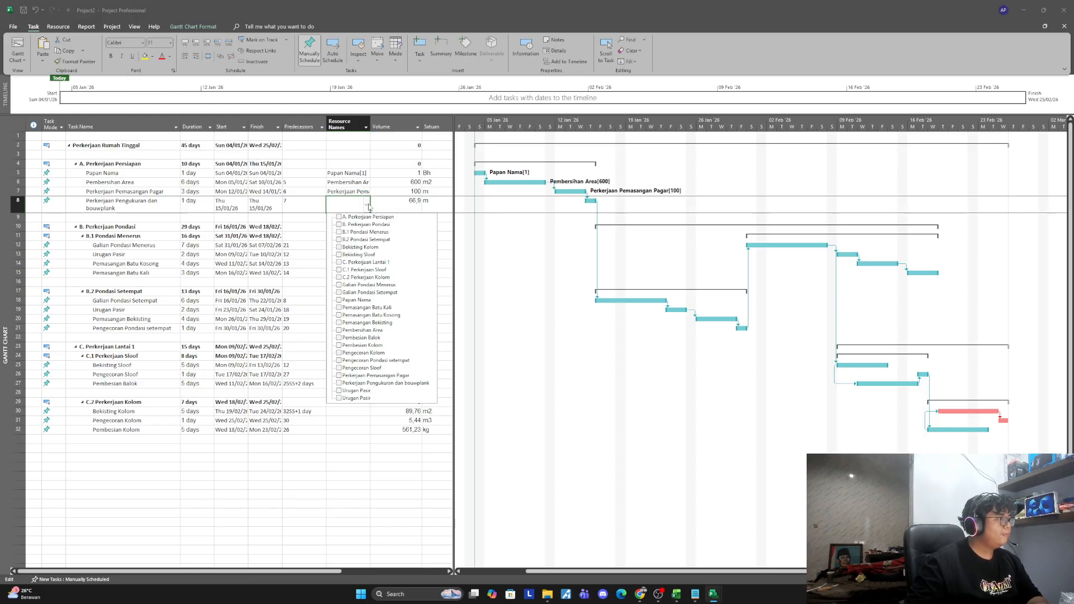
click(381, 383)
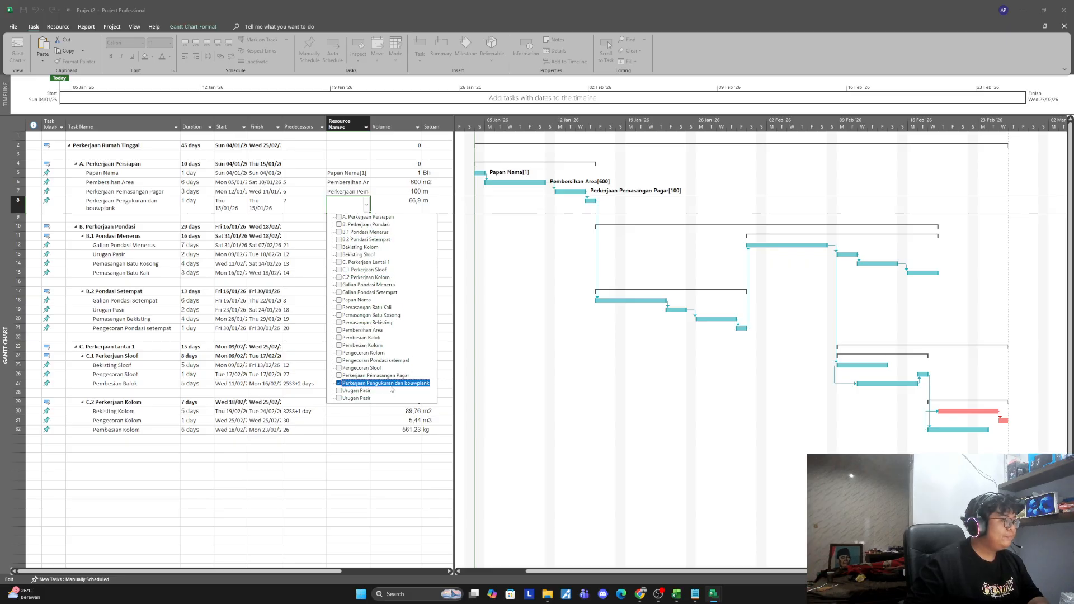
click(366, 206)
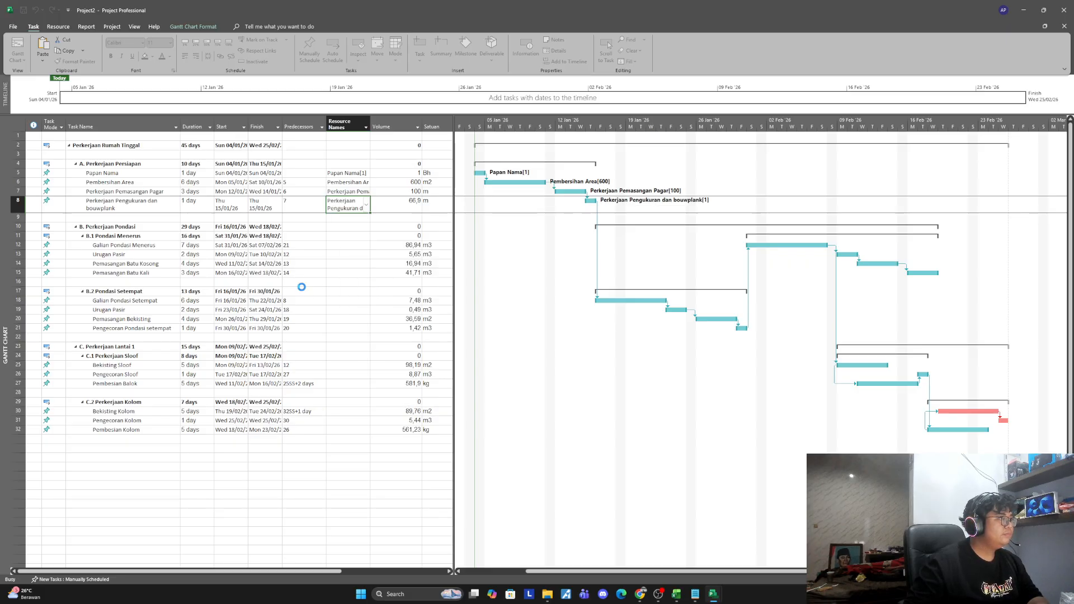
click(362, 205)
click(360, 204)
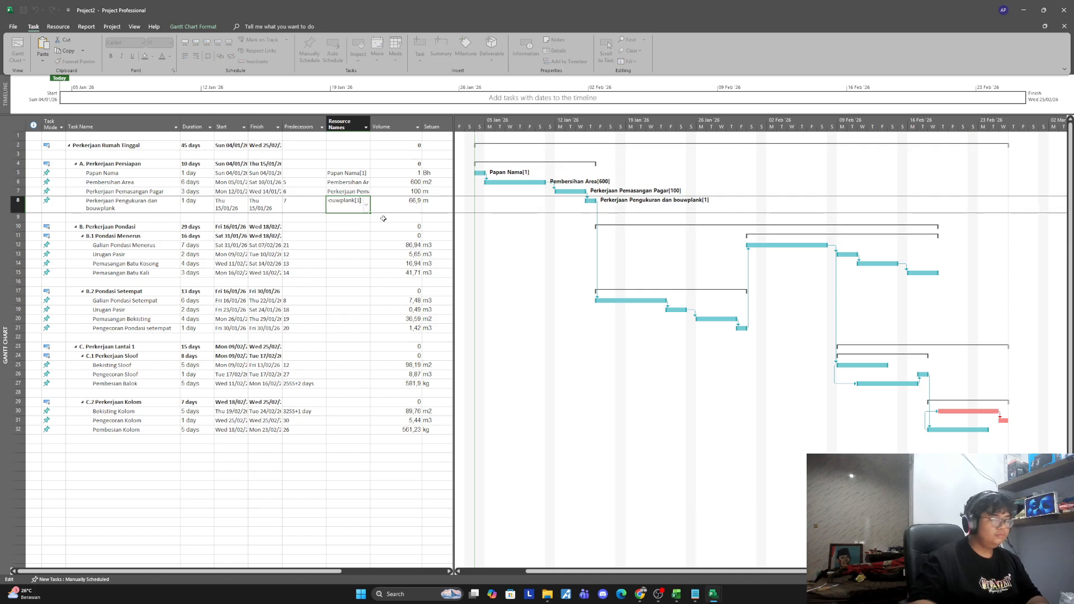
key(BackSpace)
text(66,)
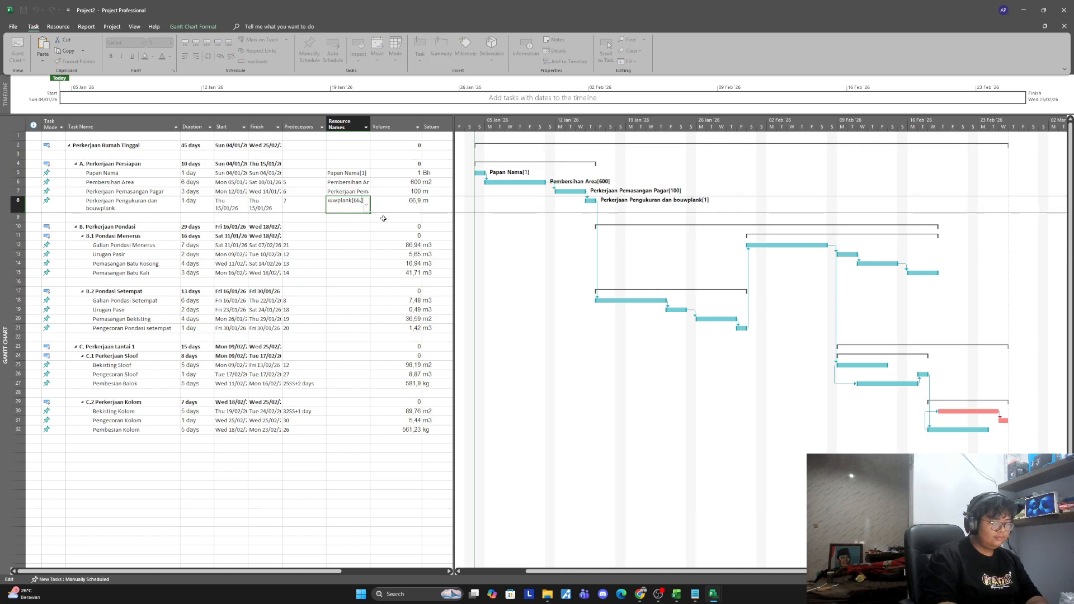
text(9)
key(Return)
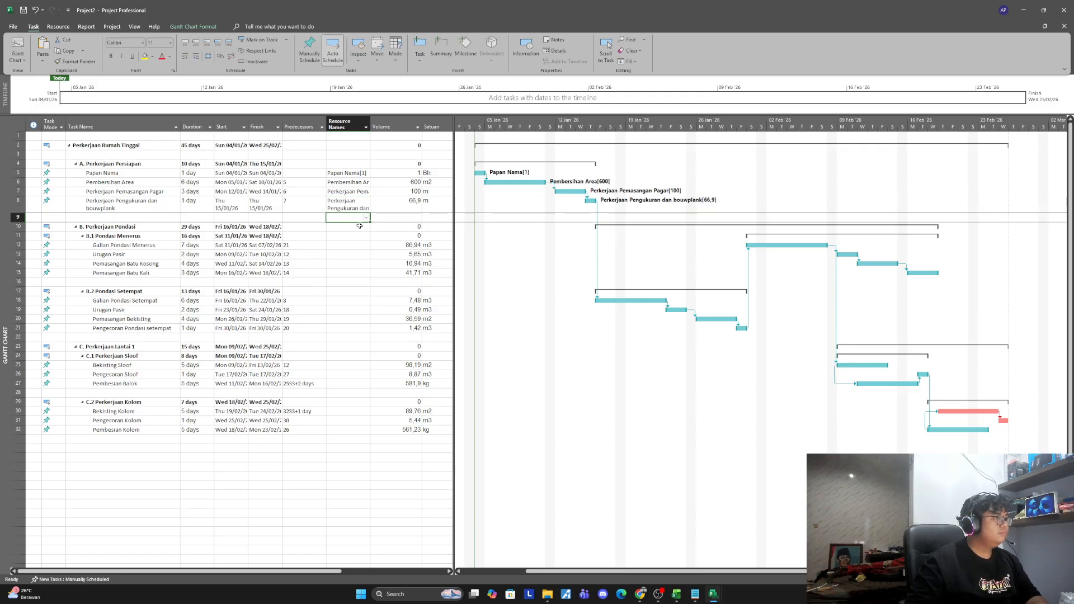
Step: Assign the Galian Pondasi Menerus resource to its matching task under B.1 Pondasi Menerus with a quantity of 86,94
click(359, 225)
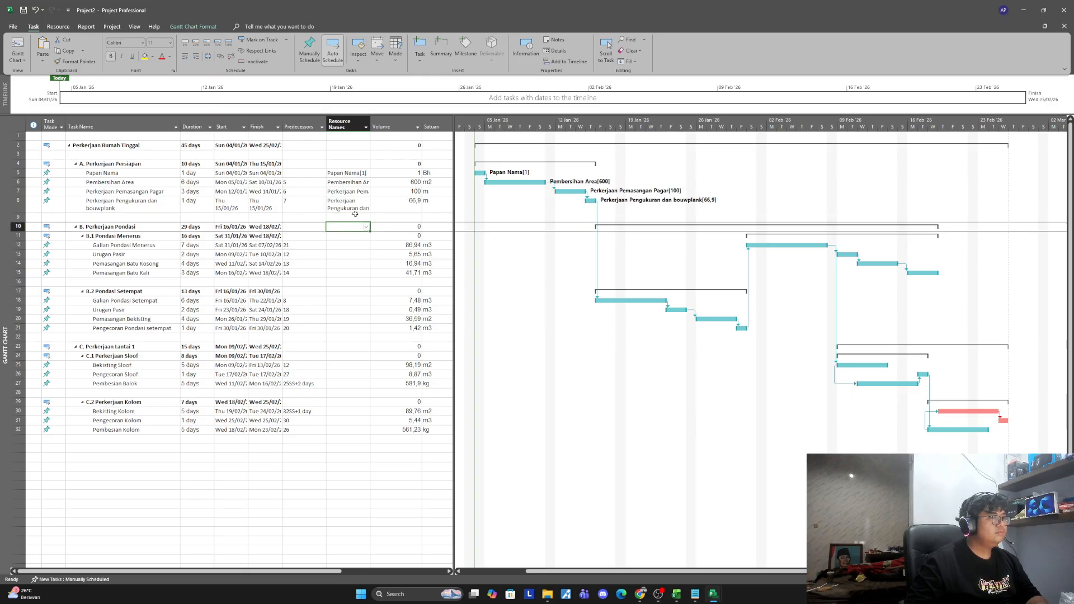
click(351, 237)
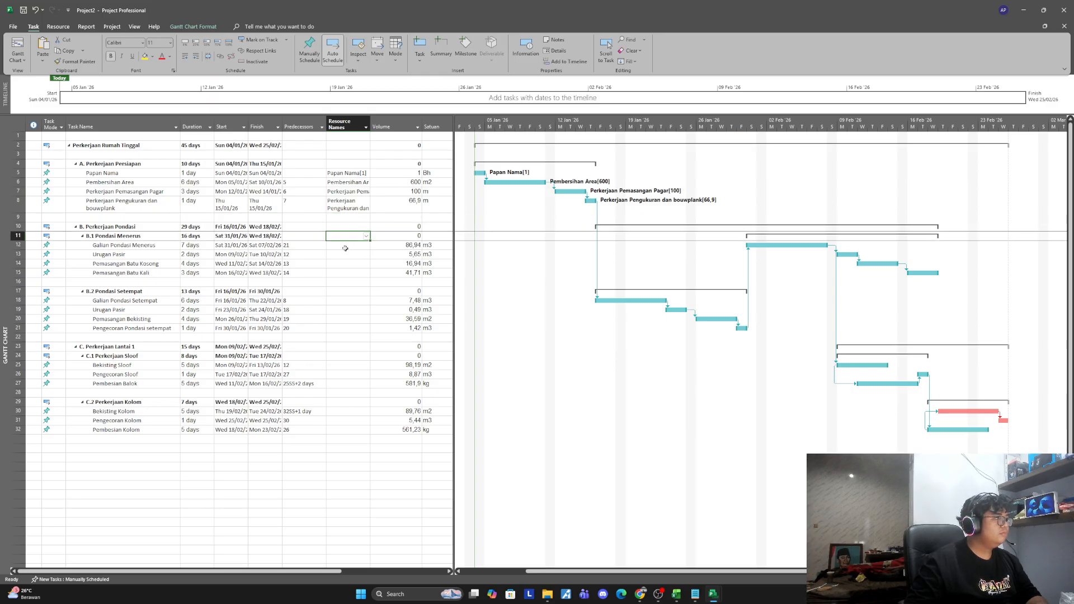
click(346, 247)
click(367, 247)
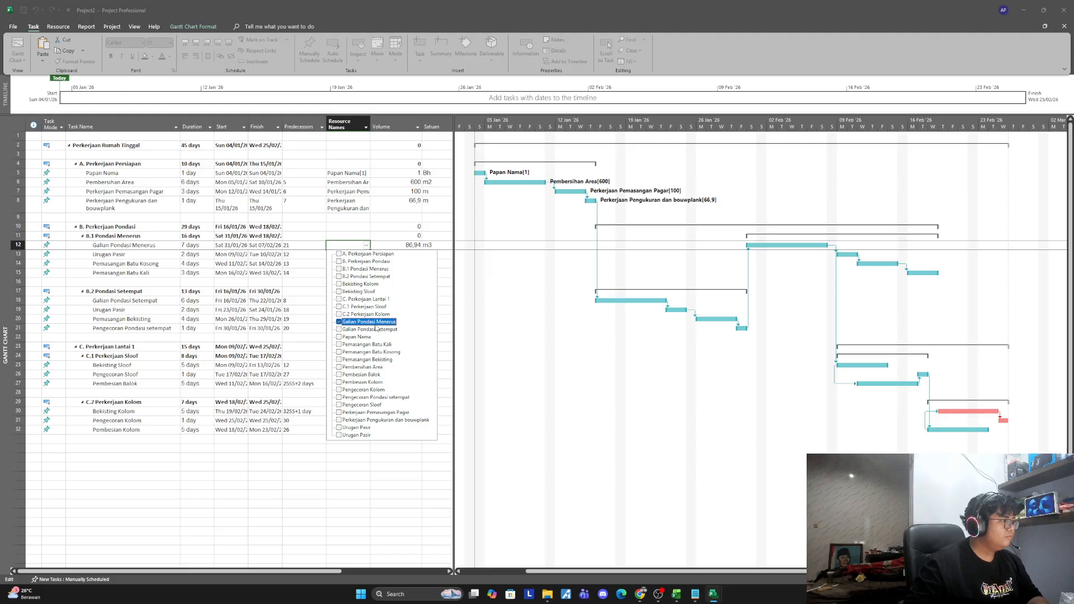
click(314, 317)
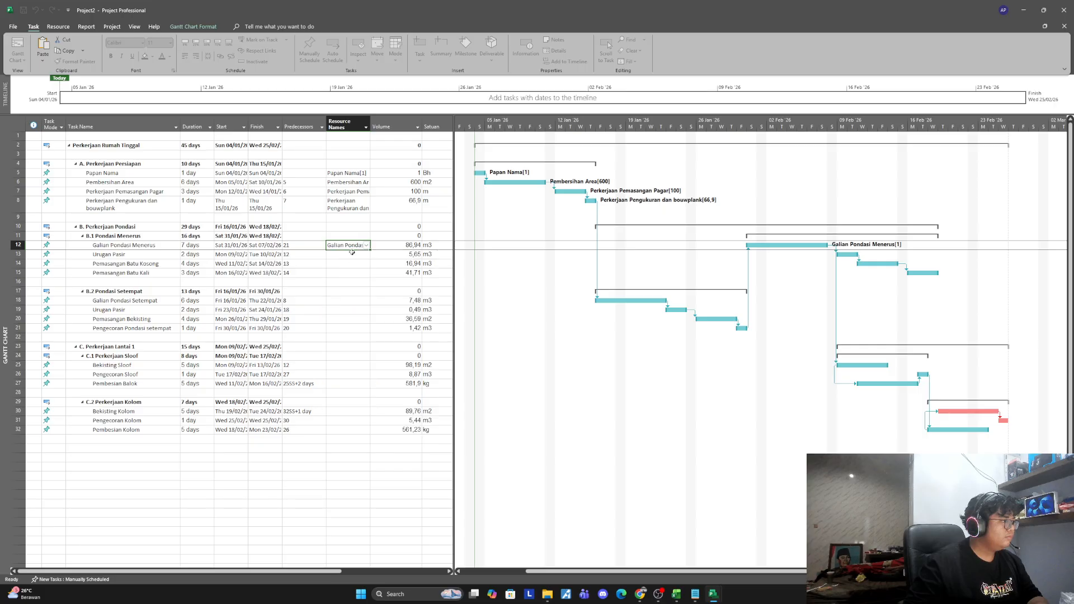
click(352, 247)
click(358, 245)
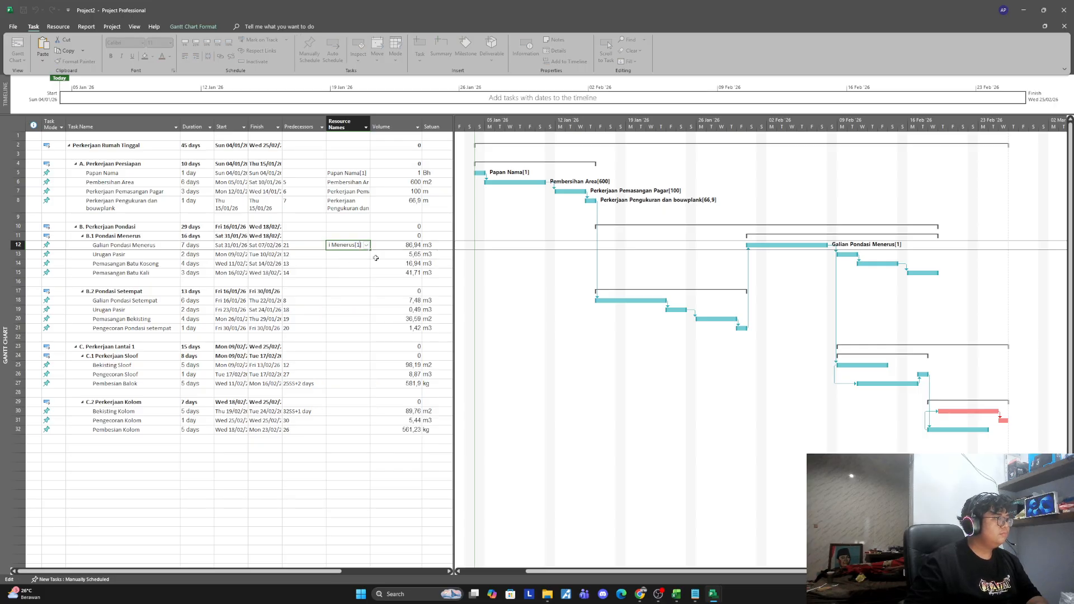
key(BackSpace)
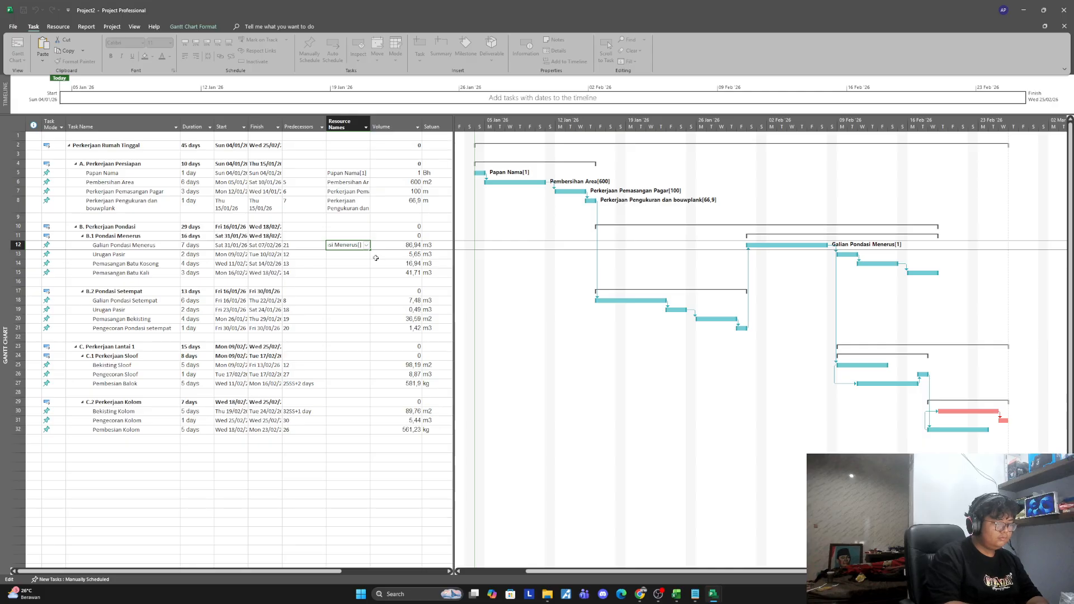
text(8)
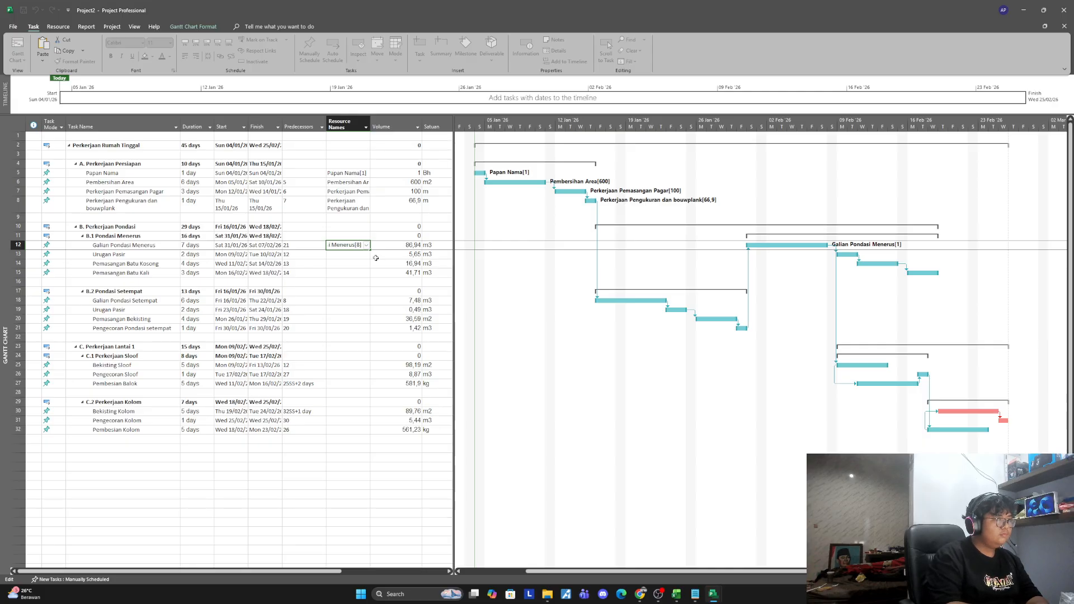
text(6,)
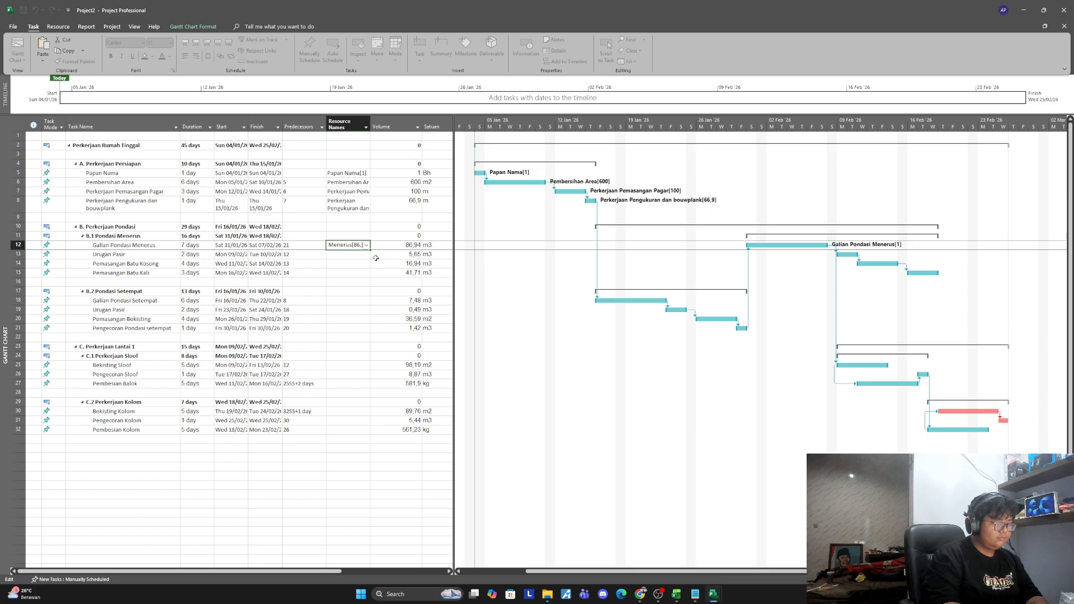
text(94)
key(Return)
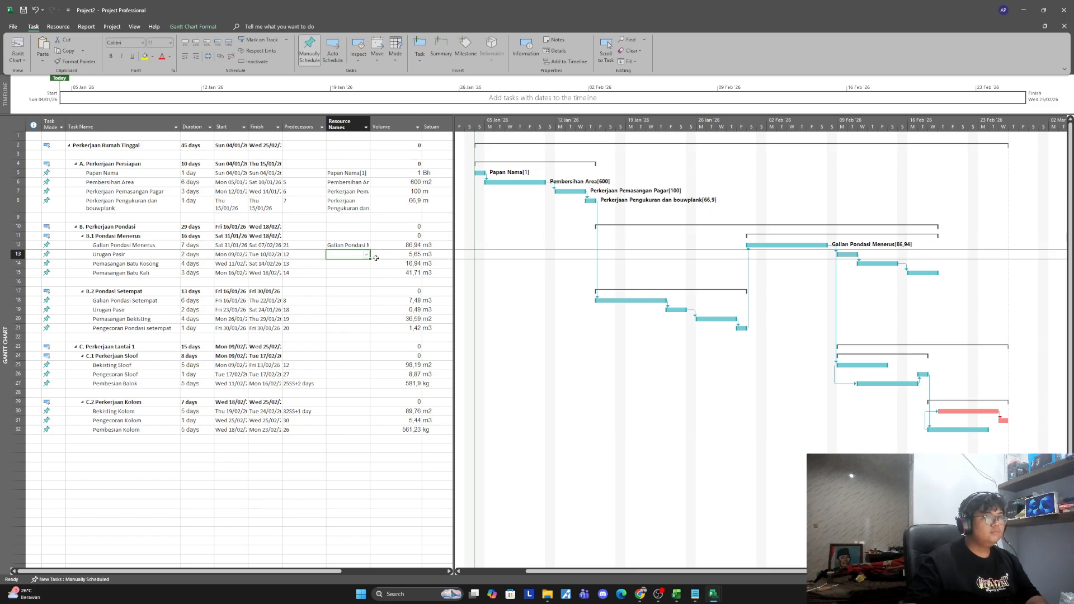
Step: Assign the first Urugan Pasir resource to the Urugan Pasir task under B.1 Pondasi Menerus with a quantity of 5,65
click(365, 255)
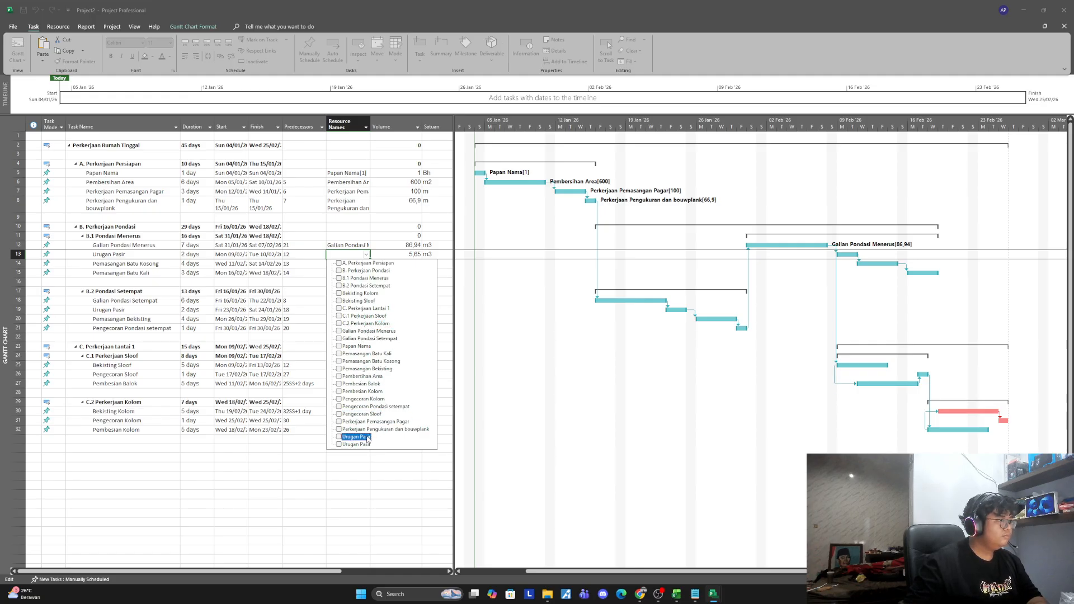
click(307, 444)
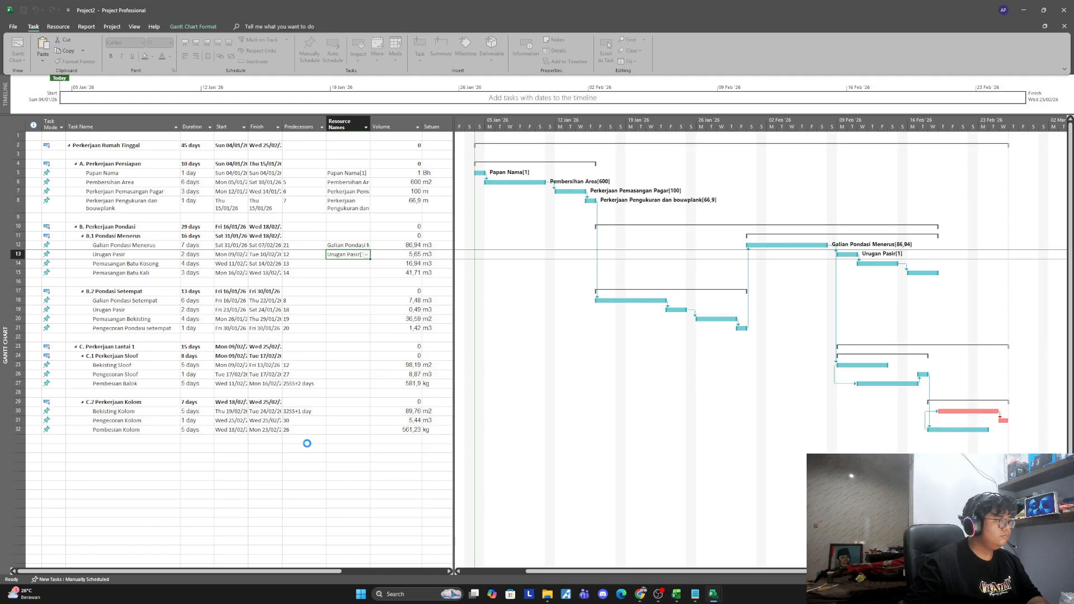
click(360, 255)
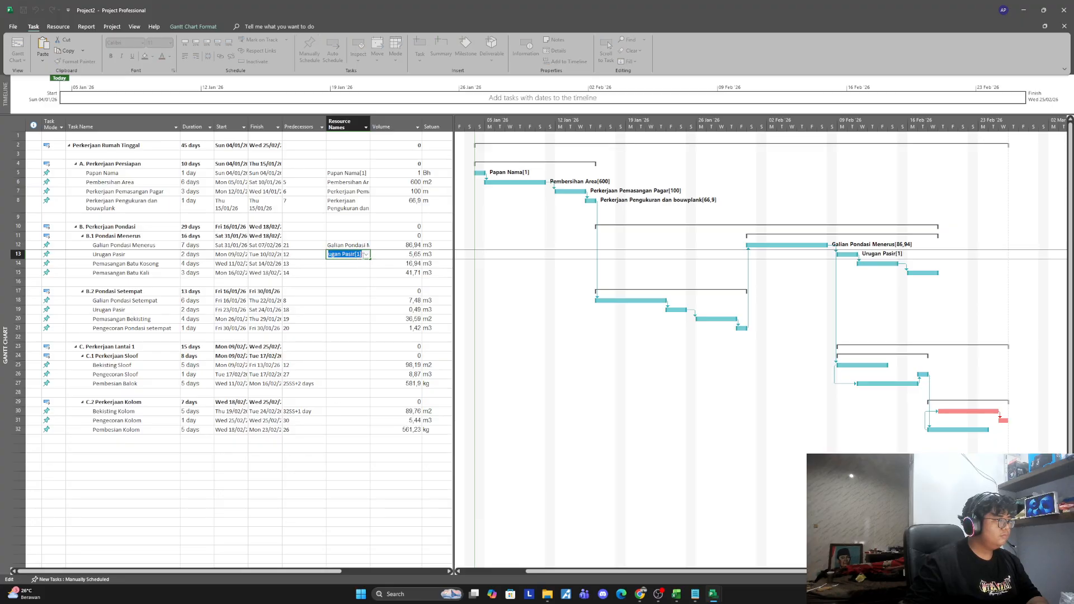
click(358, 254)
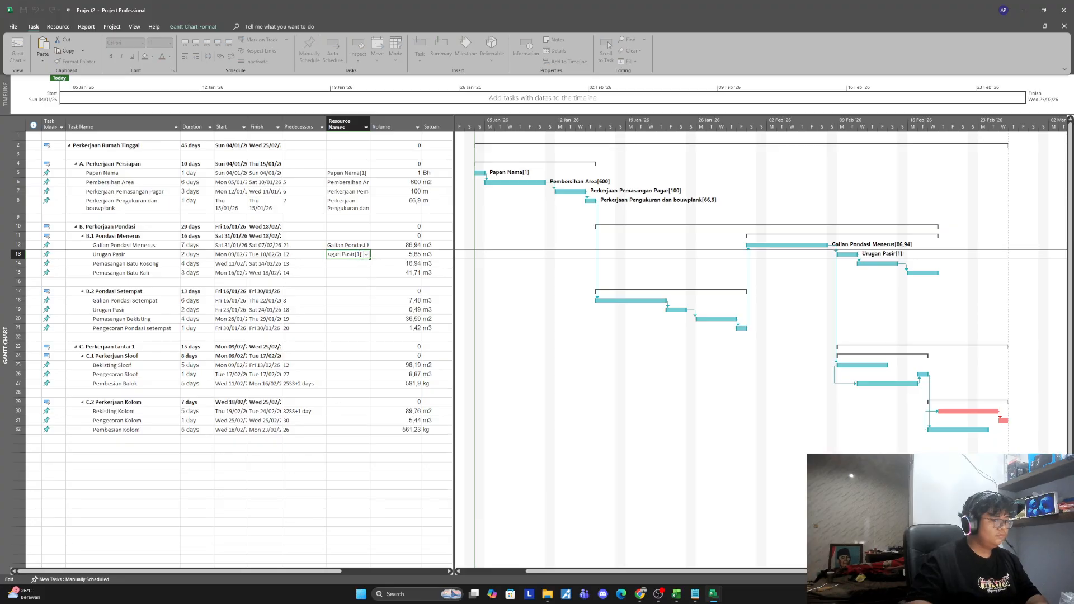
key(BackSpace)
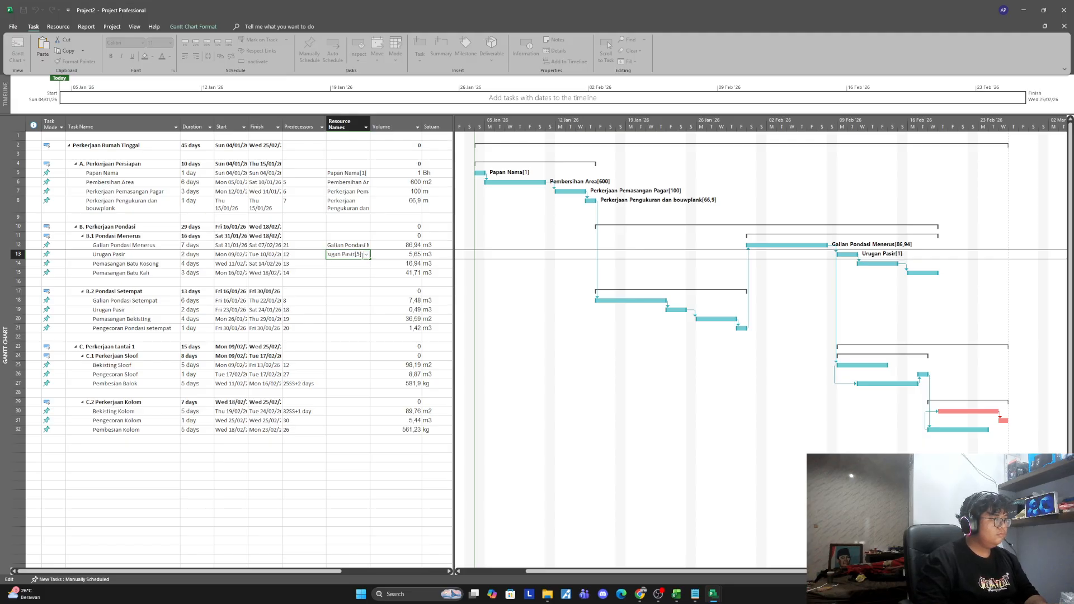
text(5,6)
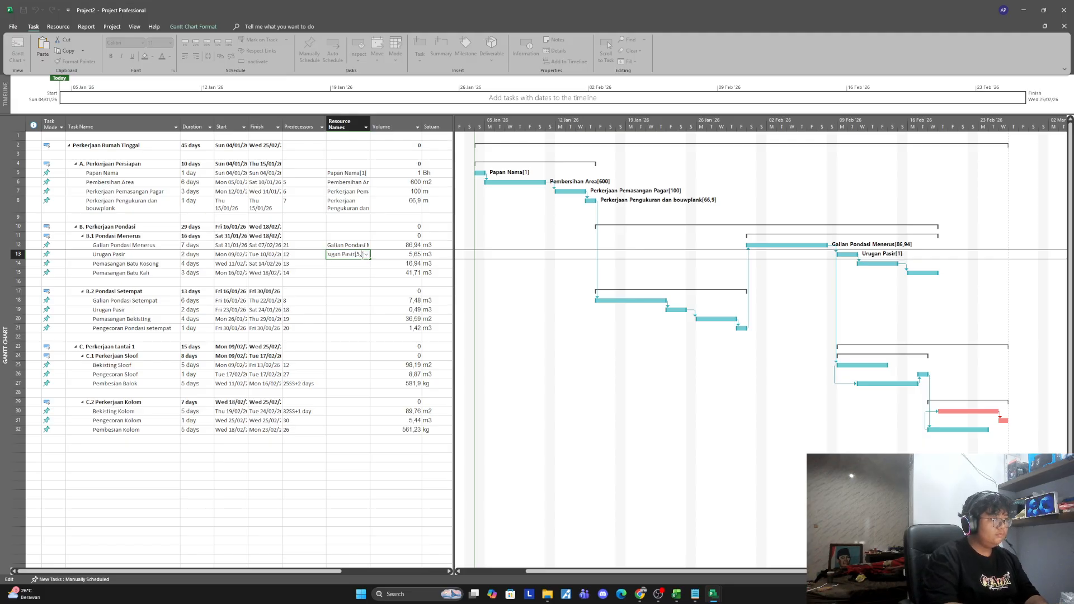
text(5)
key(Return)
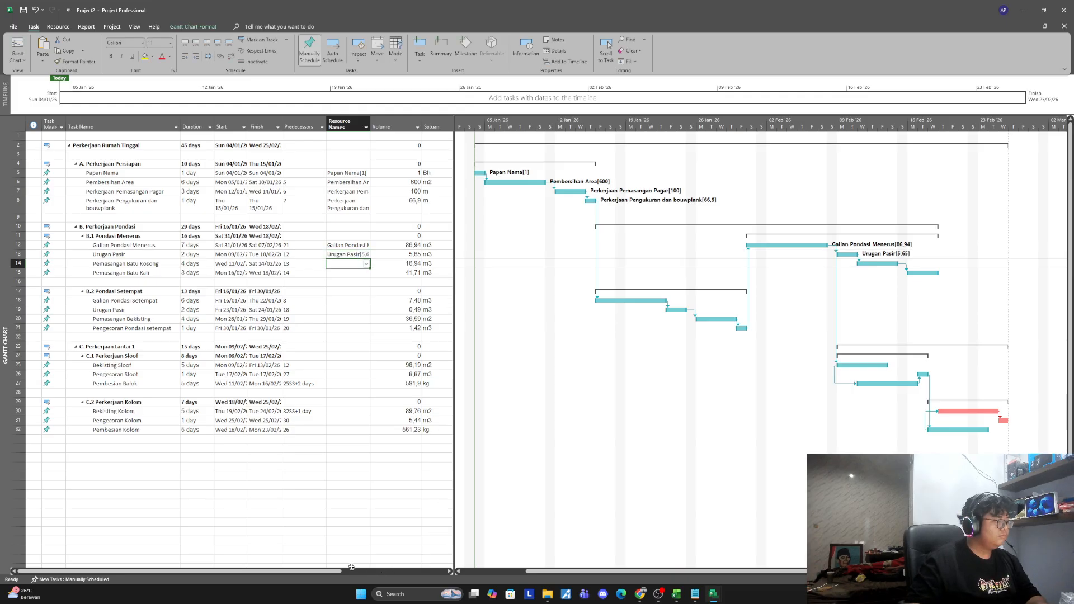
Step: Assign the Pemasangan Batu Kosong resource to its matching task under B.1 Pondasi Menerus with a quantity of 16,94
drag(352, 568, 453, 578)
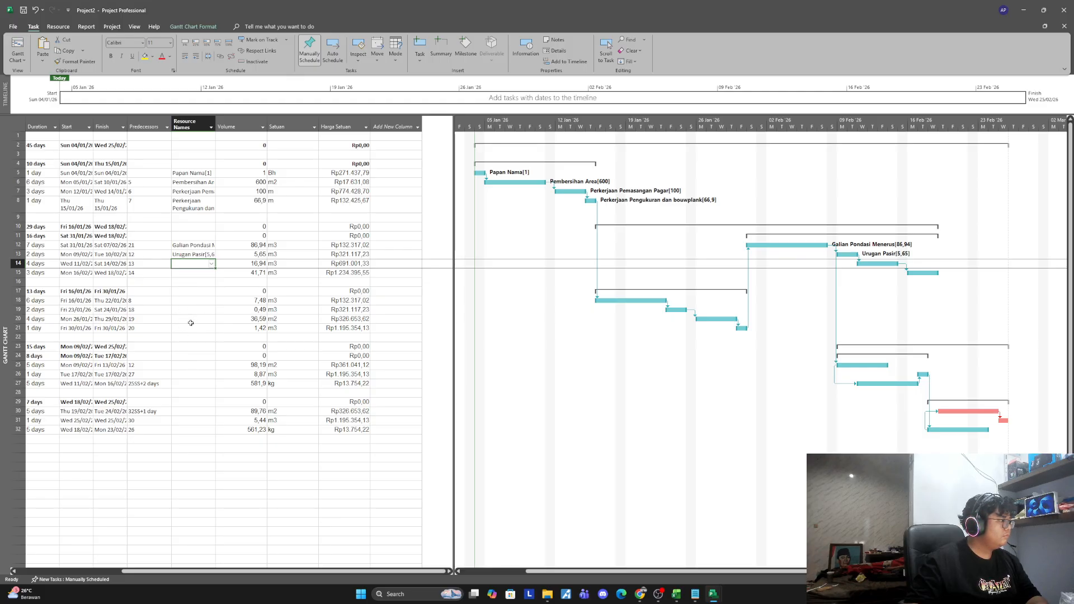
mouse_move(196, 572)
mouse_down()
mouse_move(179, 572)
mouse_move(206, 573)
mouse_up()
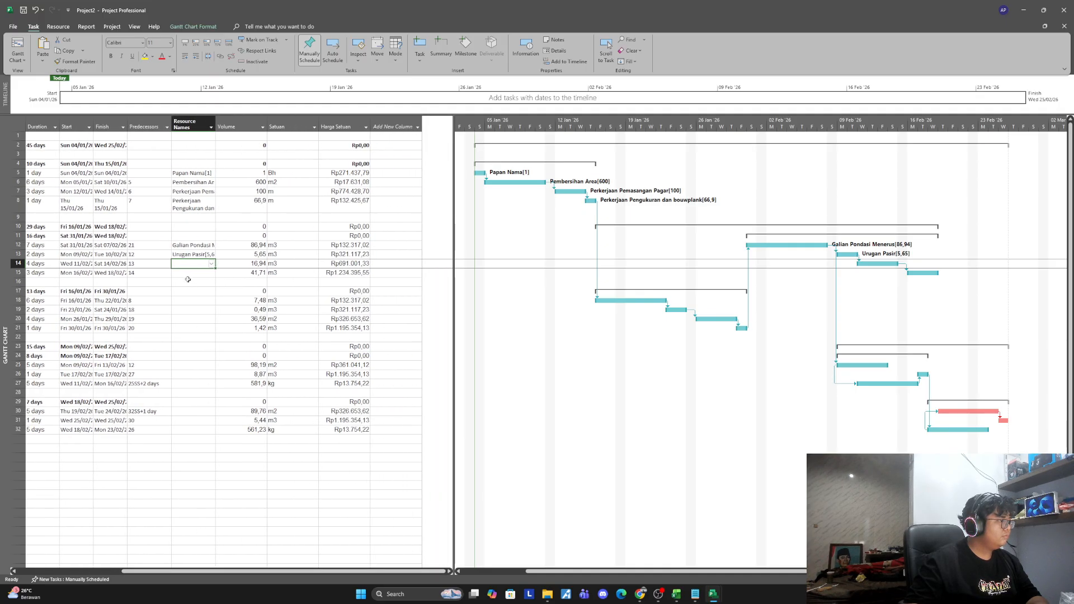
click(213, 265)
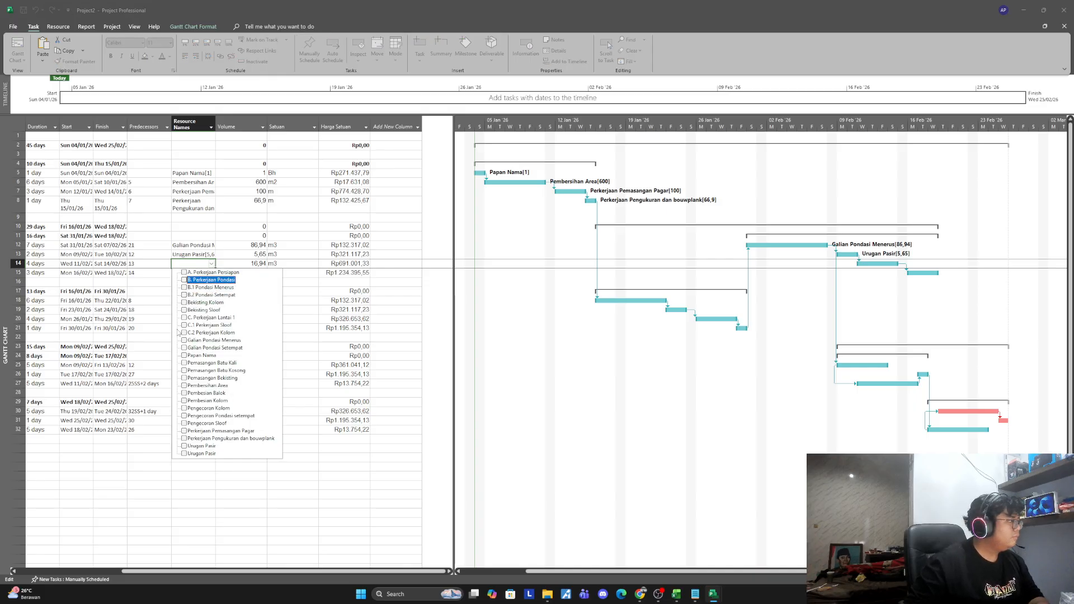
drag(162, 573, 131, 575)
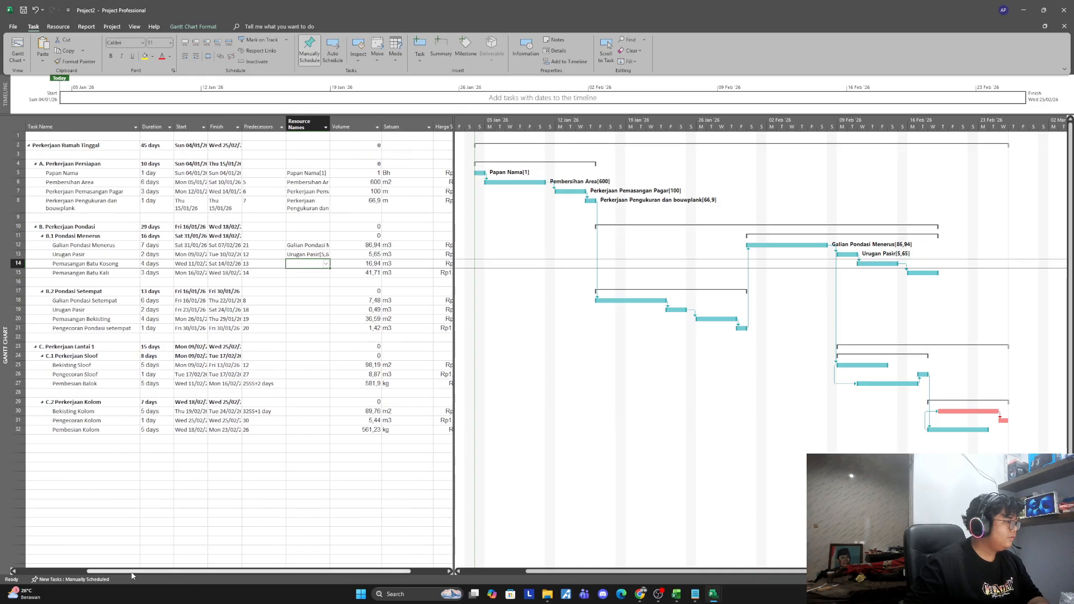
click(324, 266)
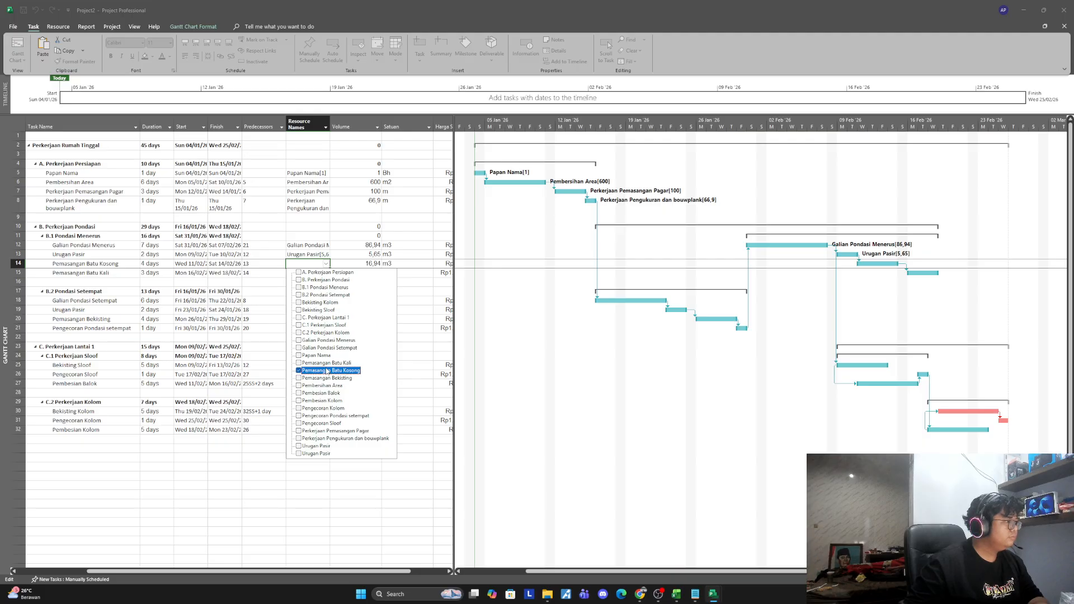
click(275, 297)
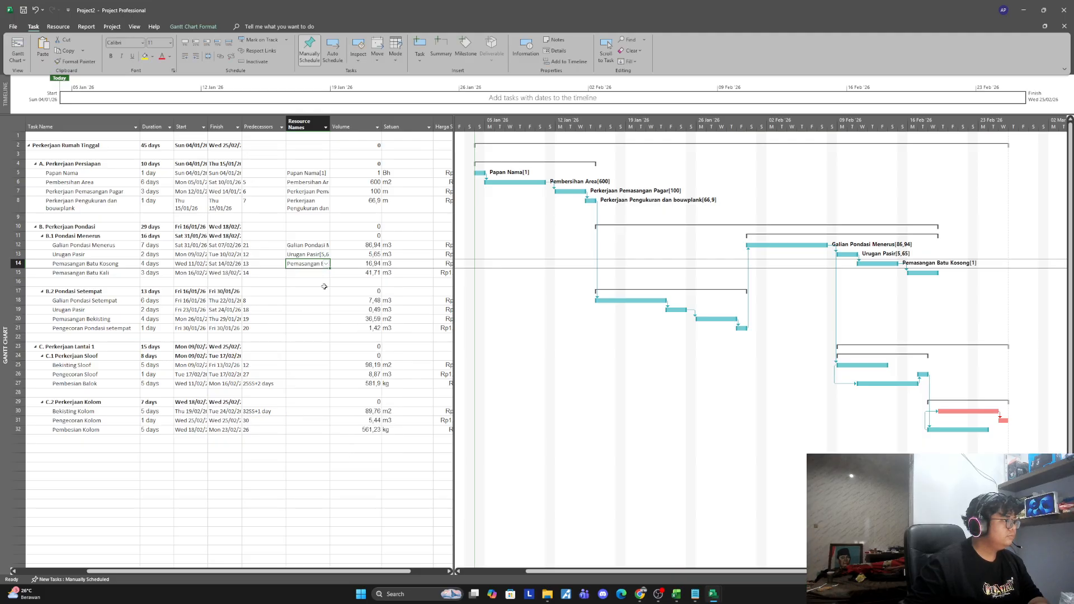
key(F2)
click(319, 263)
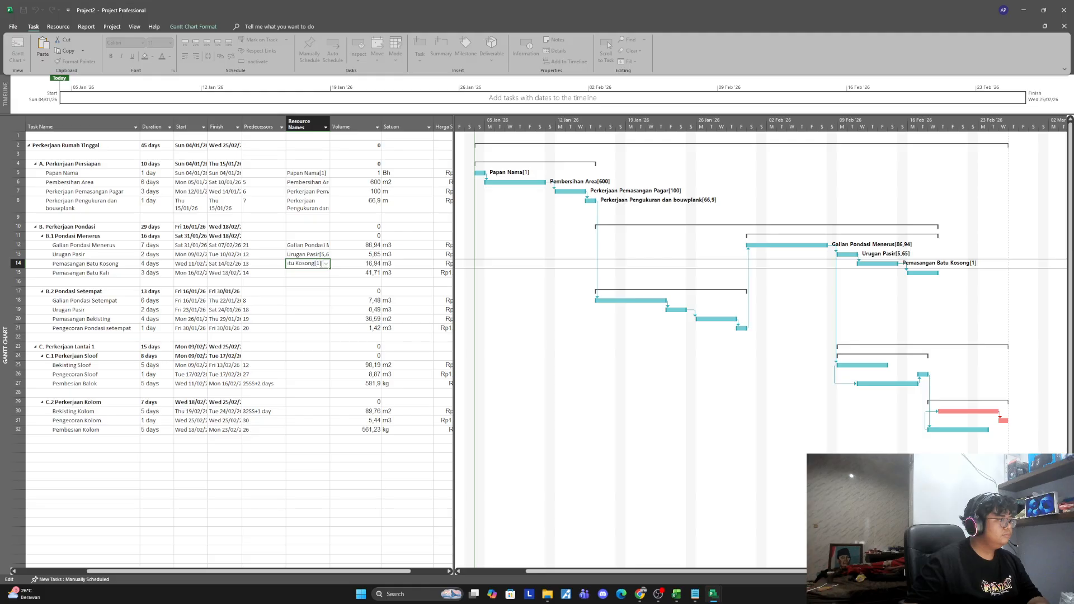
key(BackSpace)
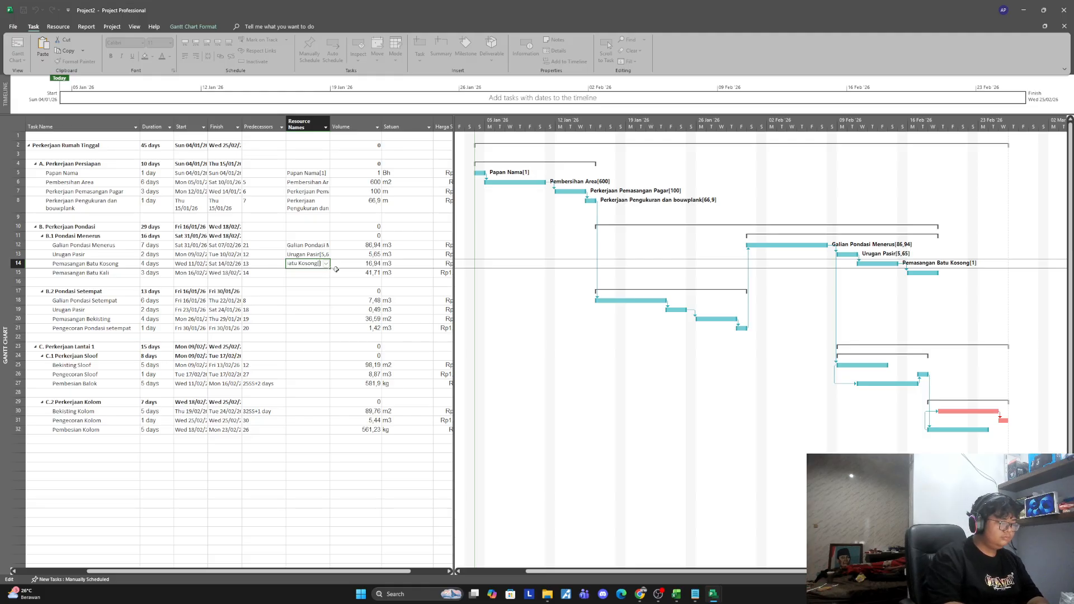
text(16)
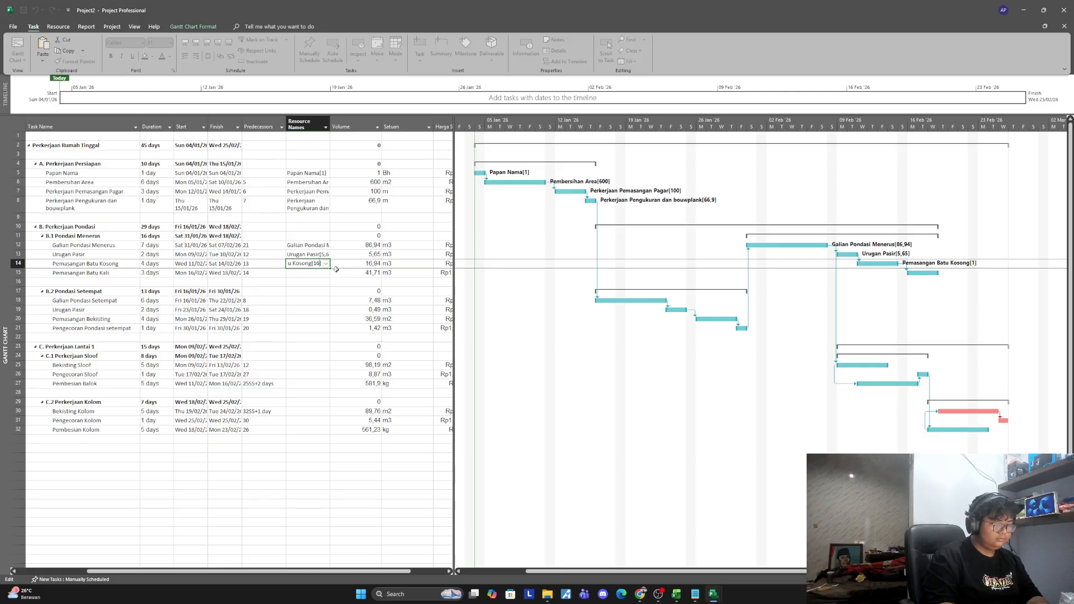
text(,94)
key(Return)
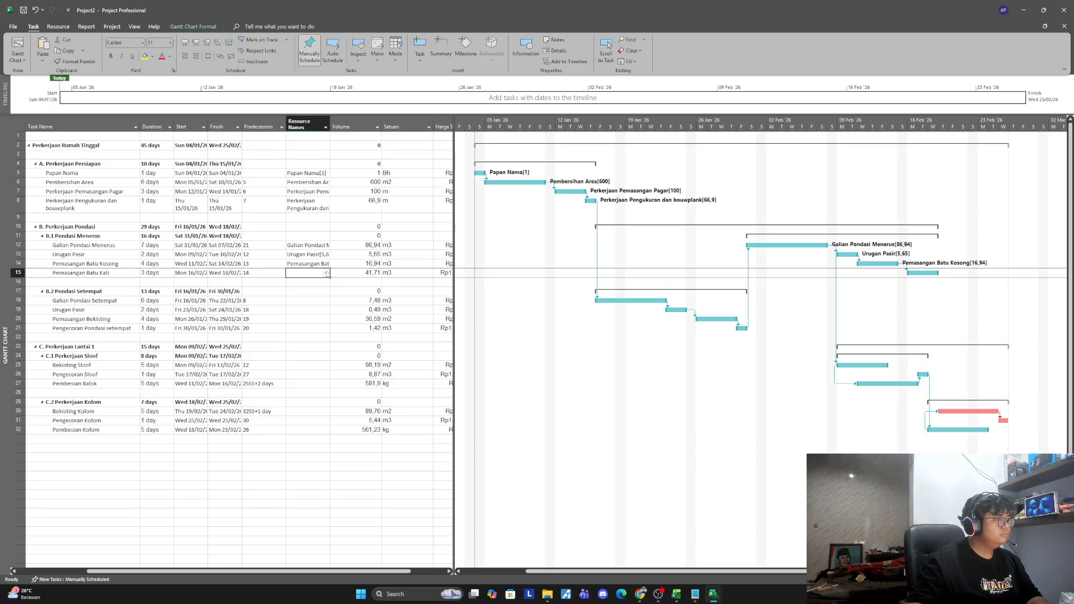
Step: Assign the Pemasangan Batu Kali resource to its matching task under B.1 Pondasi Menerus with a quantity of 41,71
click(321, 277)
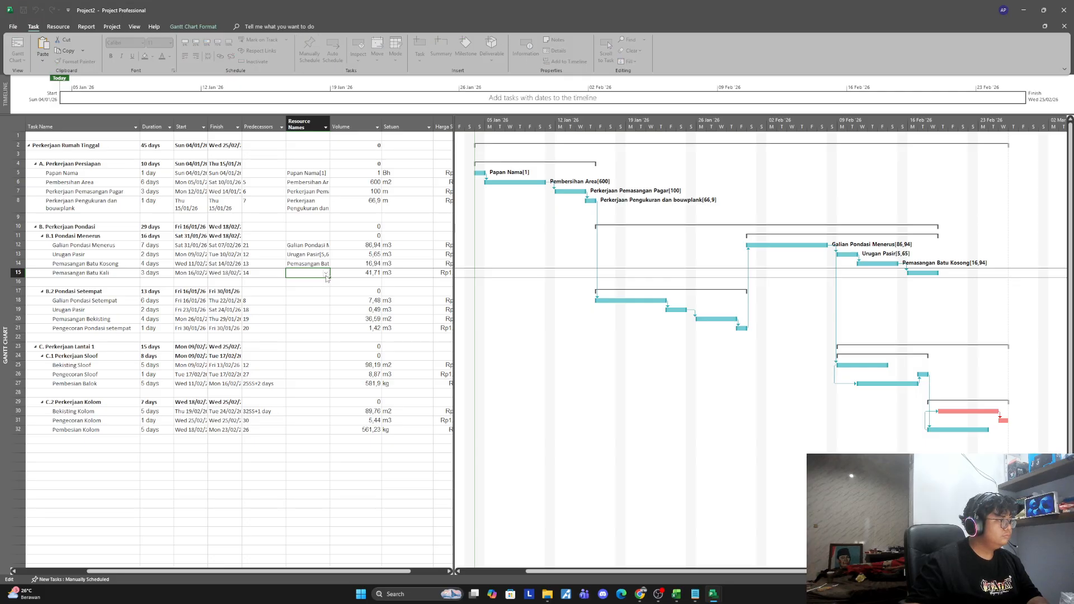
click(327, 274)
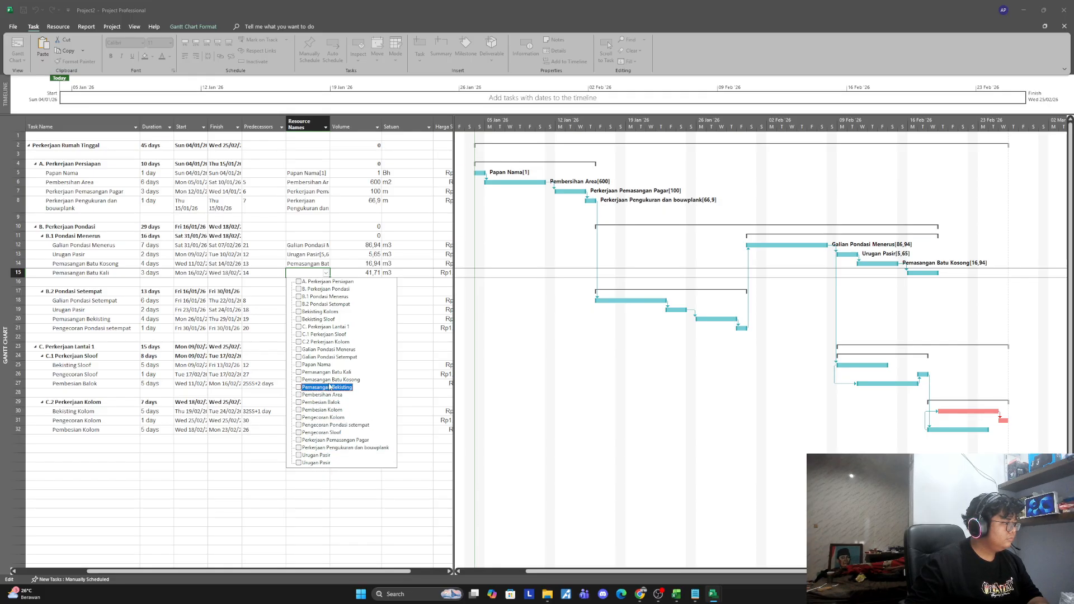
click(329, 372)
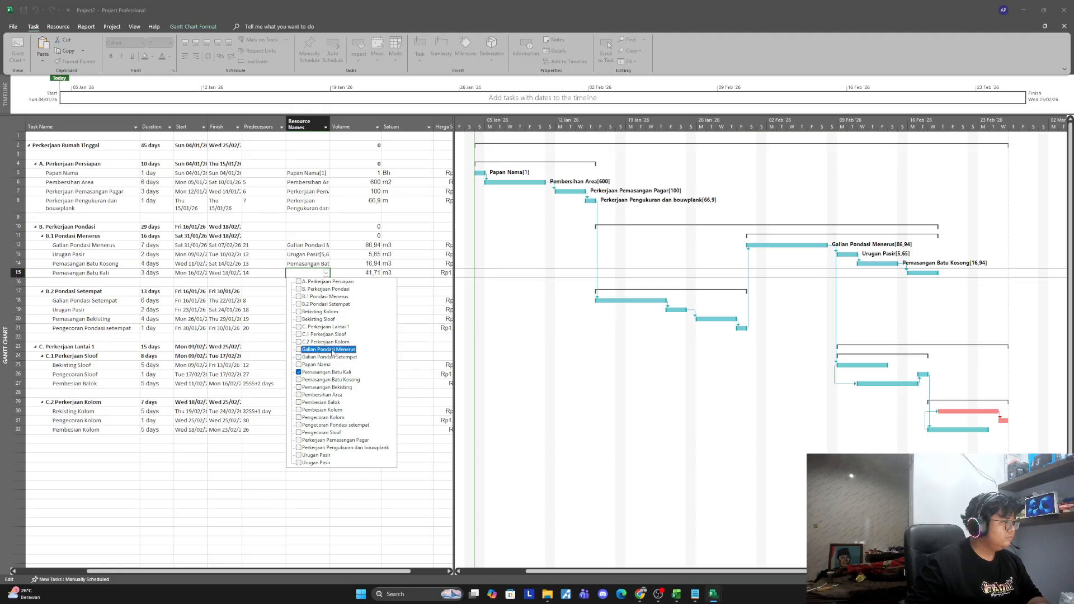
click(280, 363)
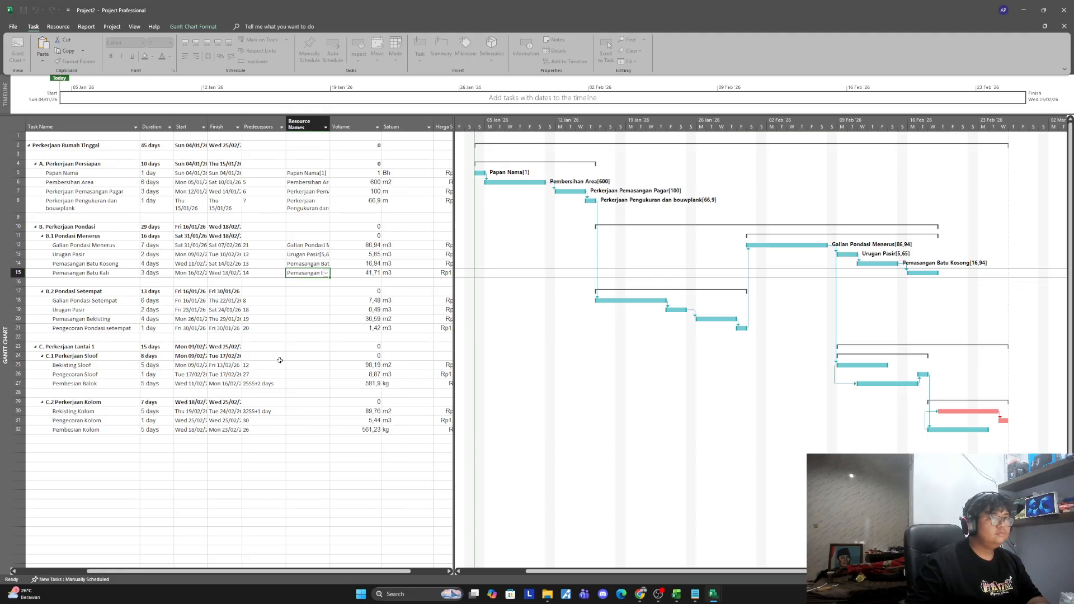
click(318, 273)
click(321, 273)
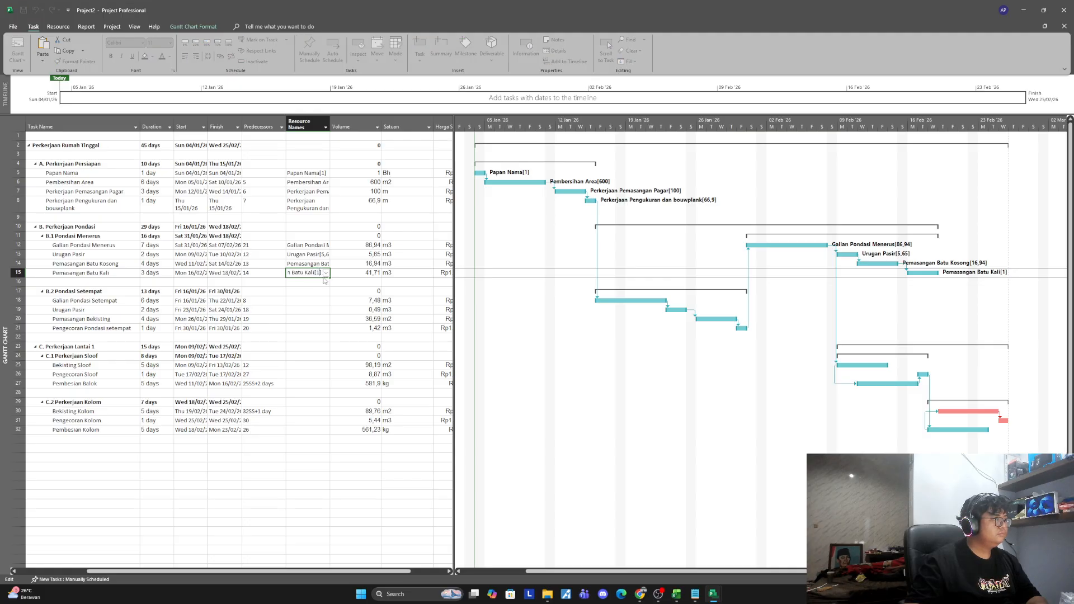
text(41,7)
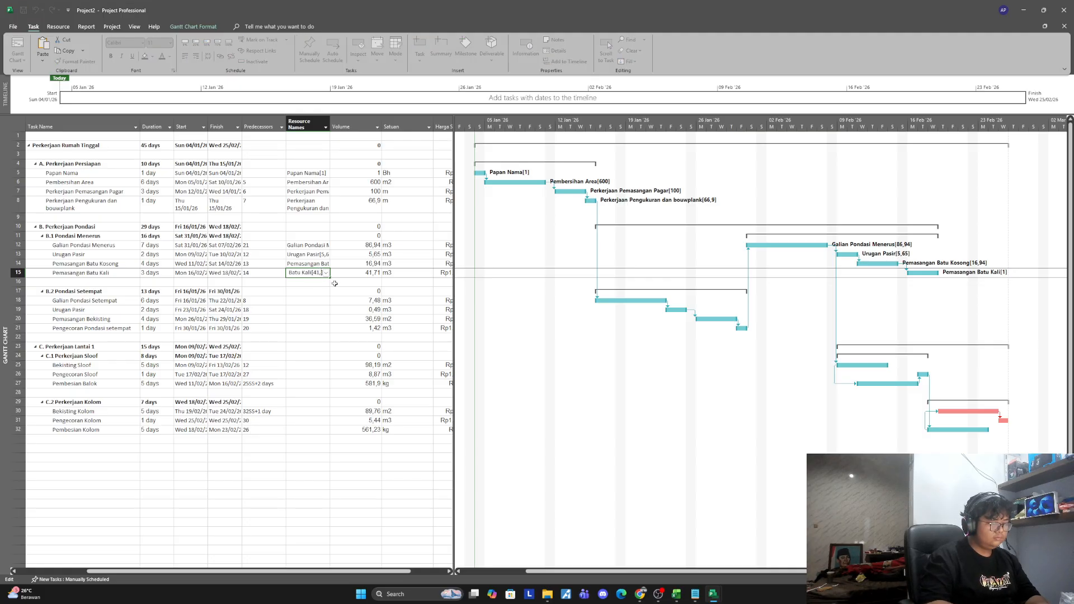
text(1)
key(Return)
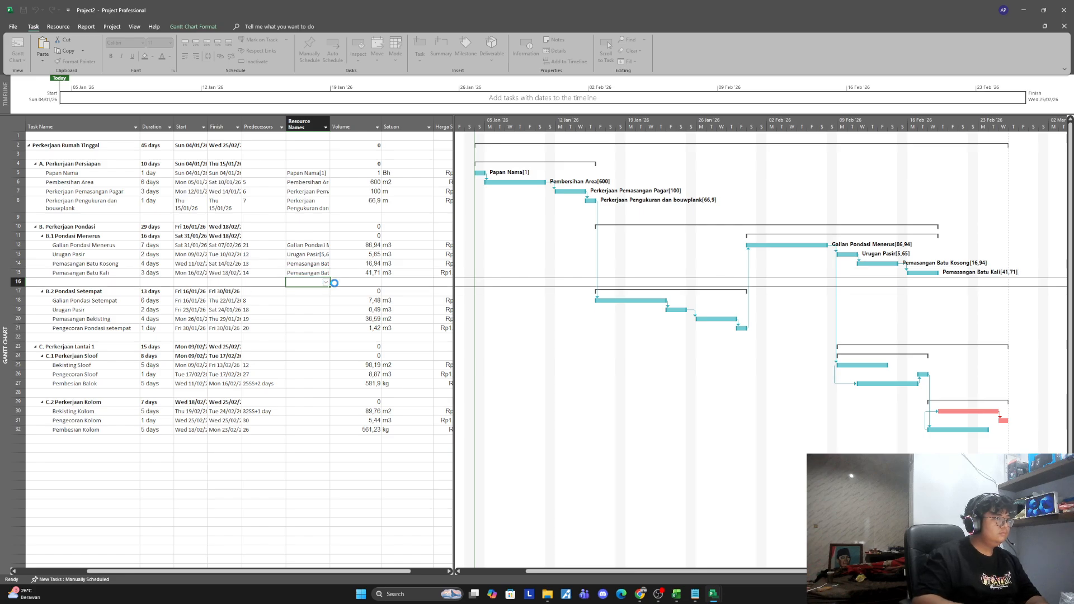
Step: Assign the Galian Pondasi Setempat resource to its matching task under B.2 Pondasi Setempat with a quantity of 7,48
click(317, 301)
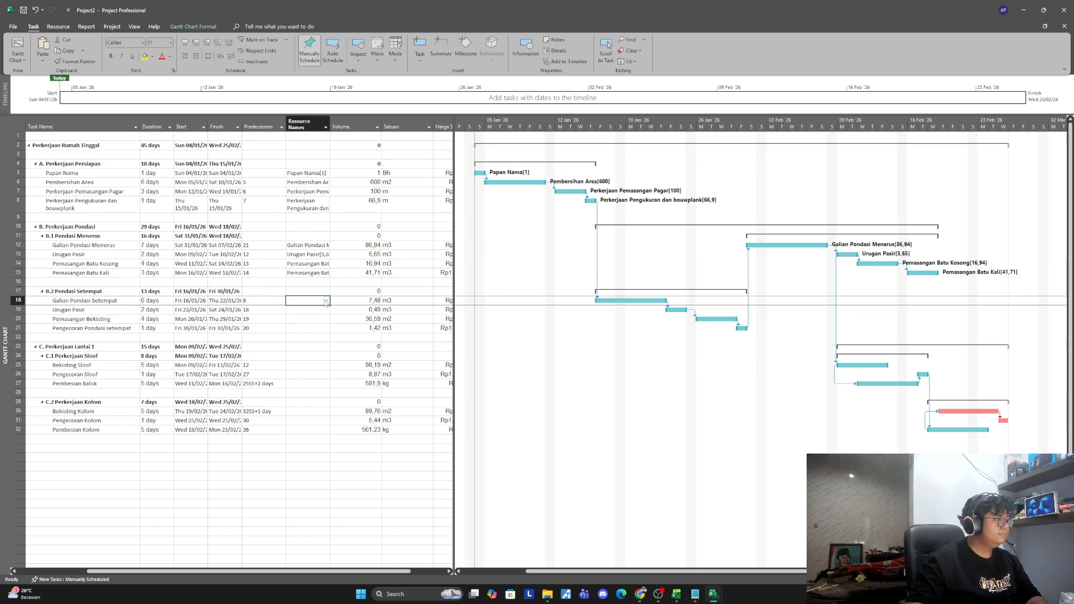
click(326, 302)
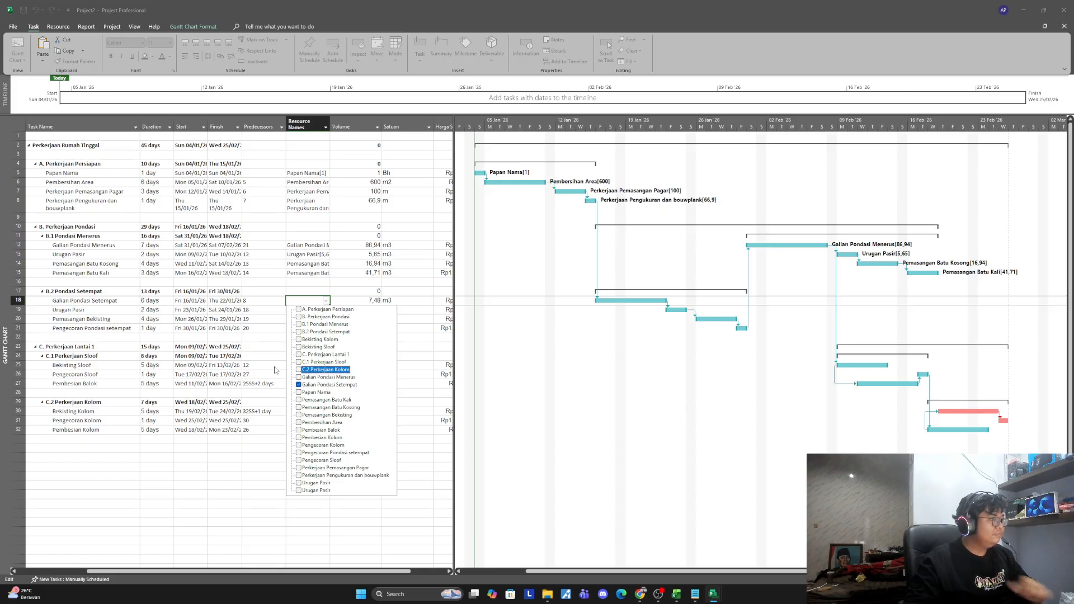
click(320, 302)
key(F2)
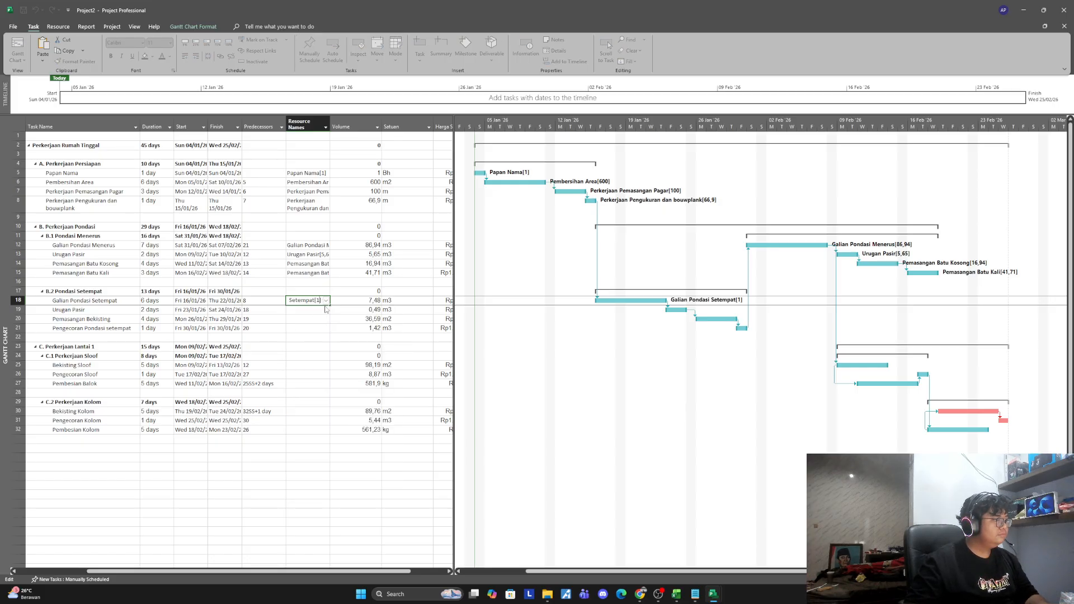
text(7)
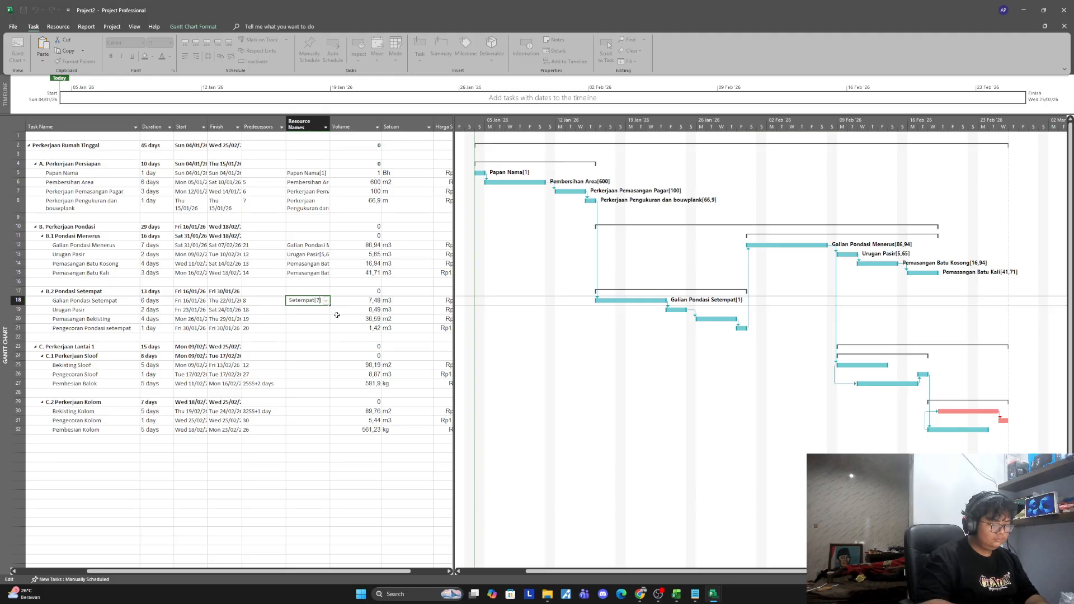
text(,48)
key(Return)
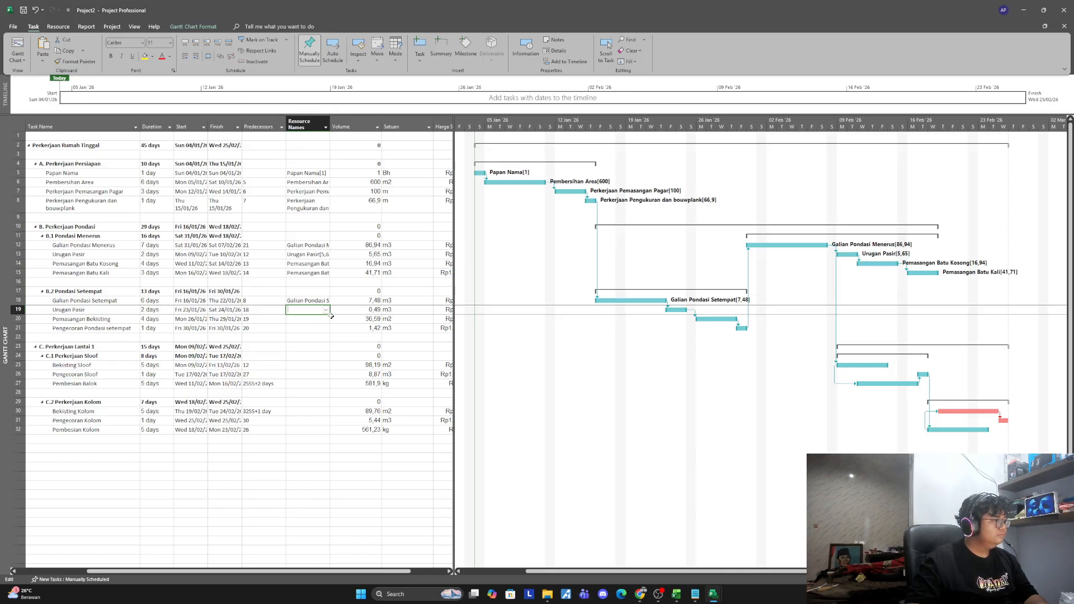
Step: Assign the second Urugan Pasir resource to the Urugan Pasir task under B.2 Pondasi Setempat with a quantity of 0,49
click(326, 310)
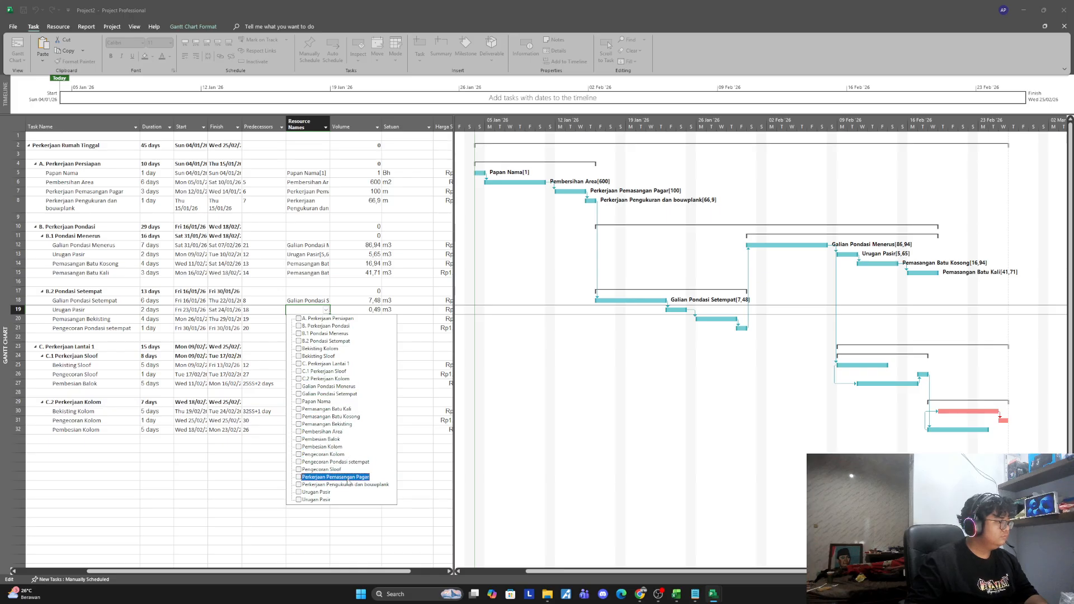
click(335, 499)
click(271, 452)
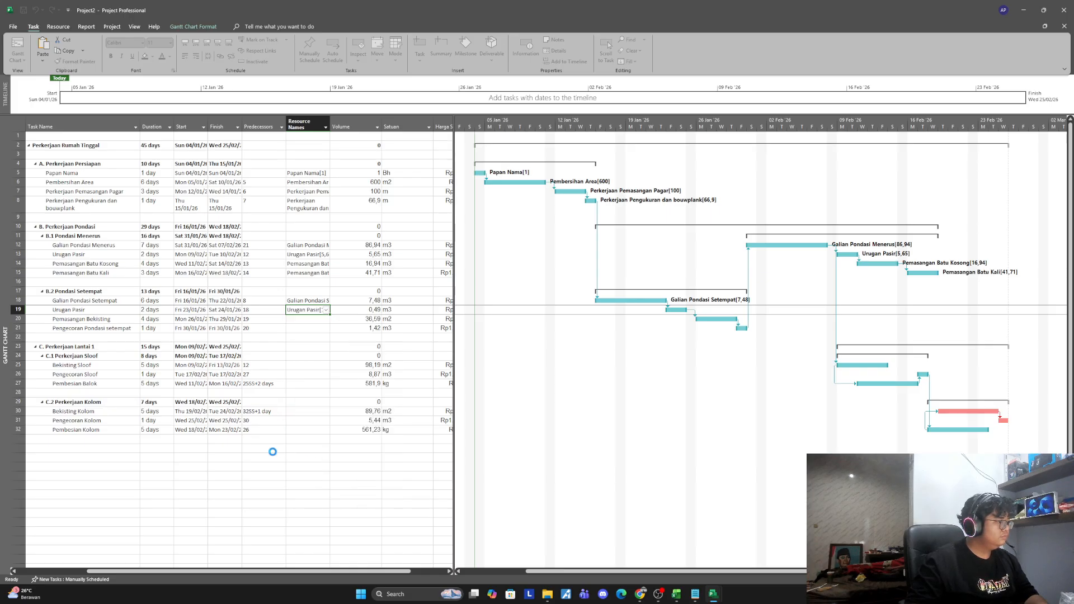
click(317, 311)
click(321, 311)
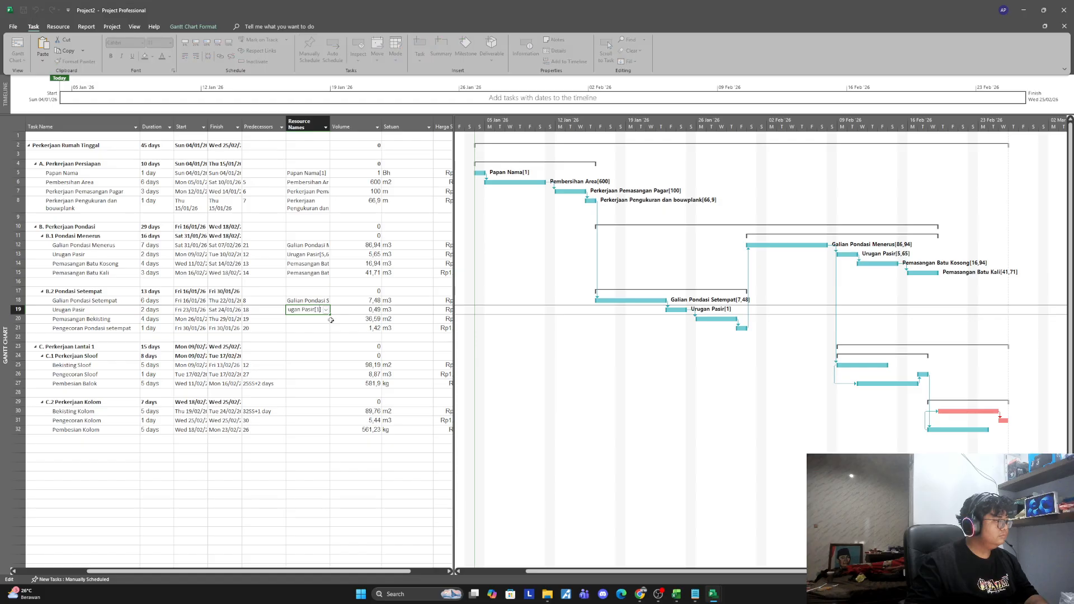
key(BackSpace)
text(0)
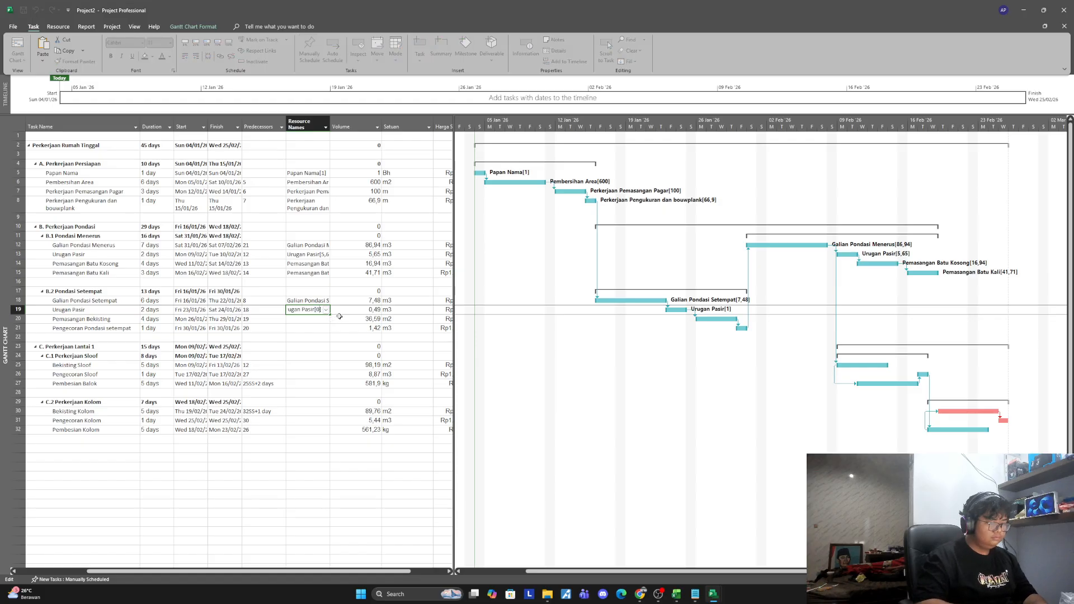
text(,49)
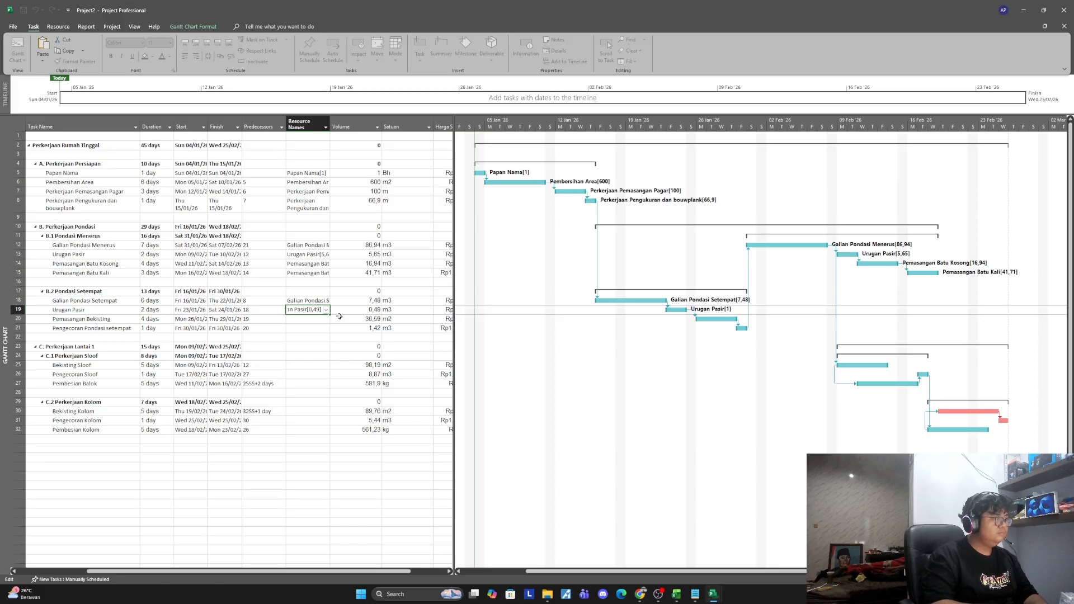
key(Return)
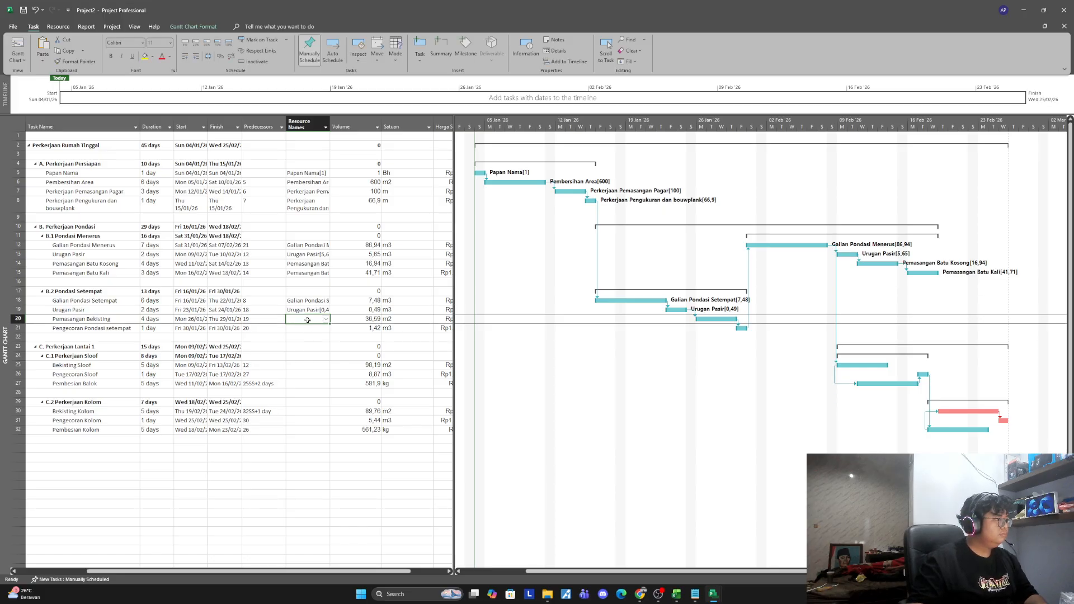
Step: Assign the Pemasangan Bekisting resource to its matching task under B.2 Pondasi Setempat with a quantity of 36,59
click(307, 320)
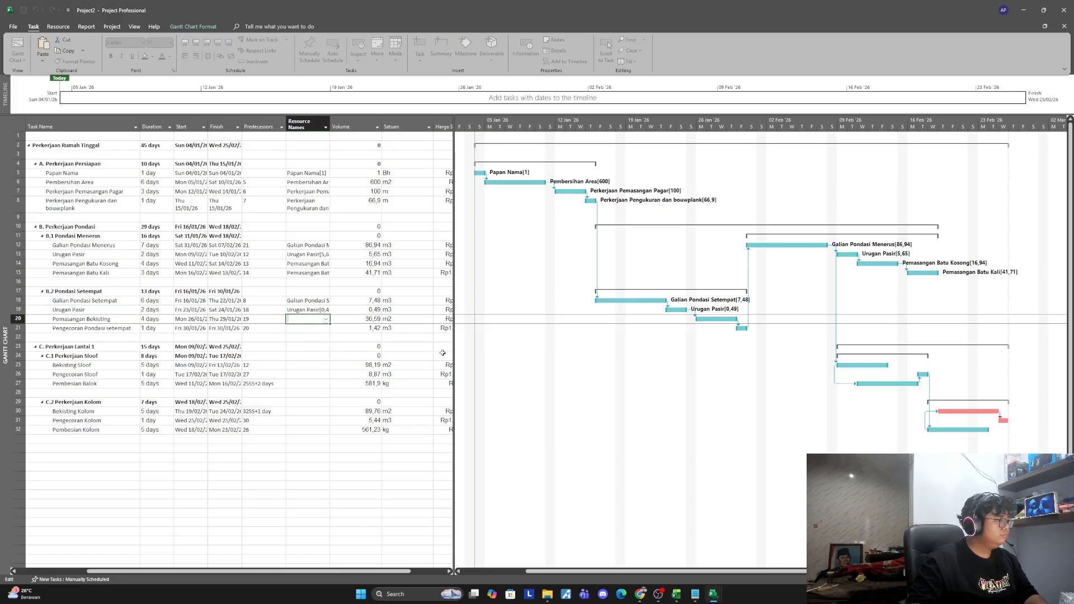
click(326, 320)
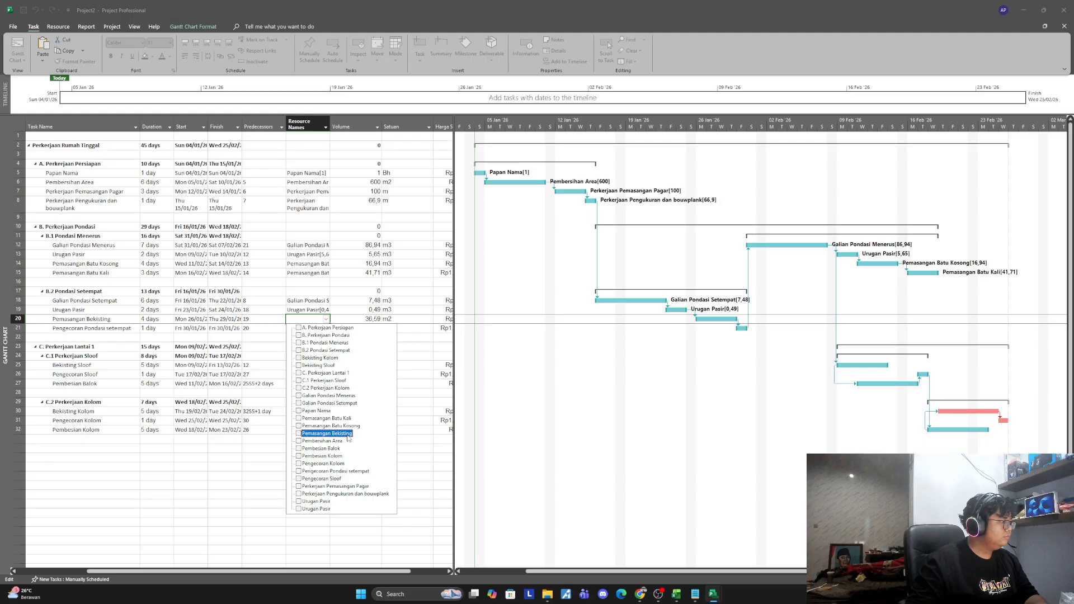
click(264, 376)
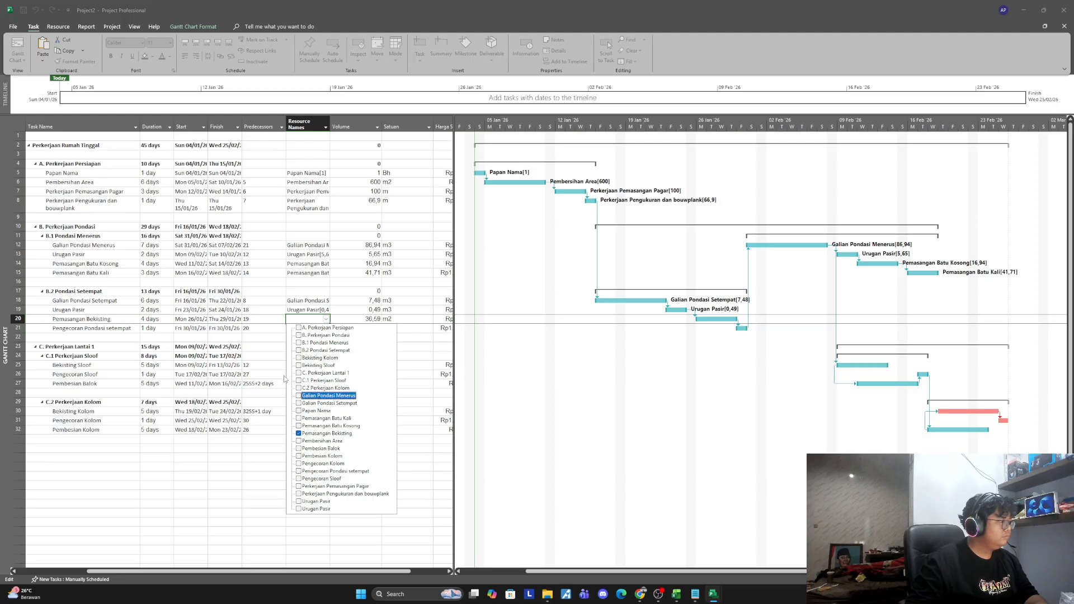
key(F2)
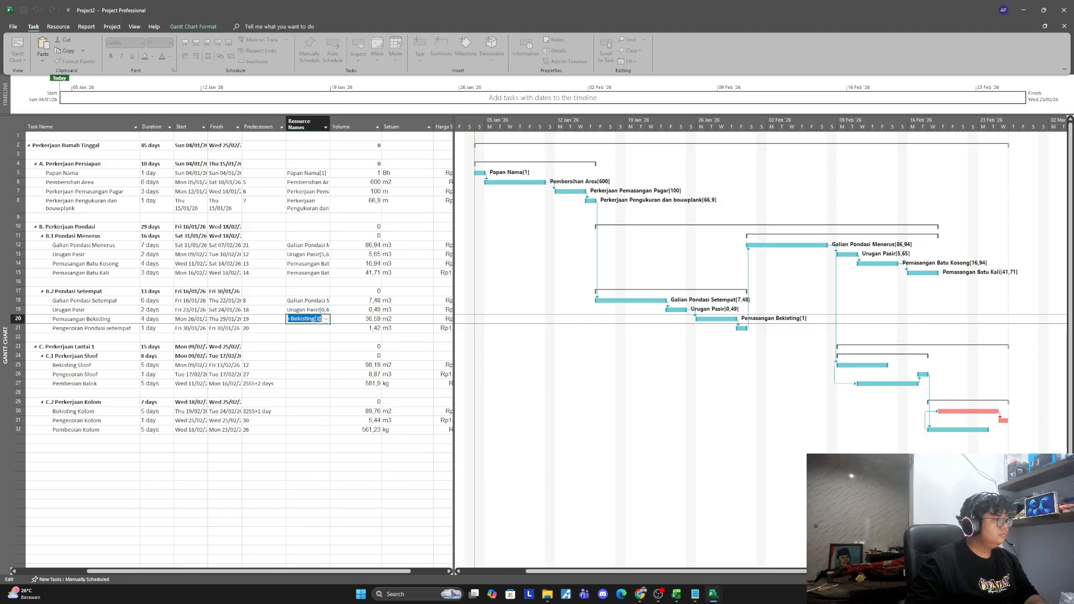
text(3)
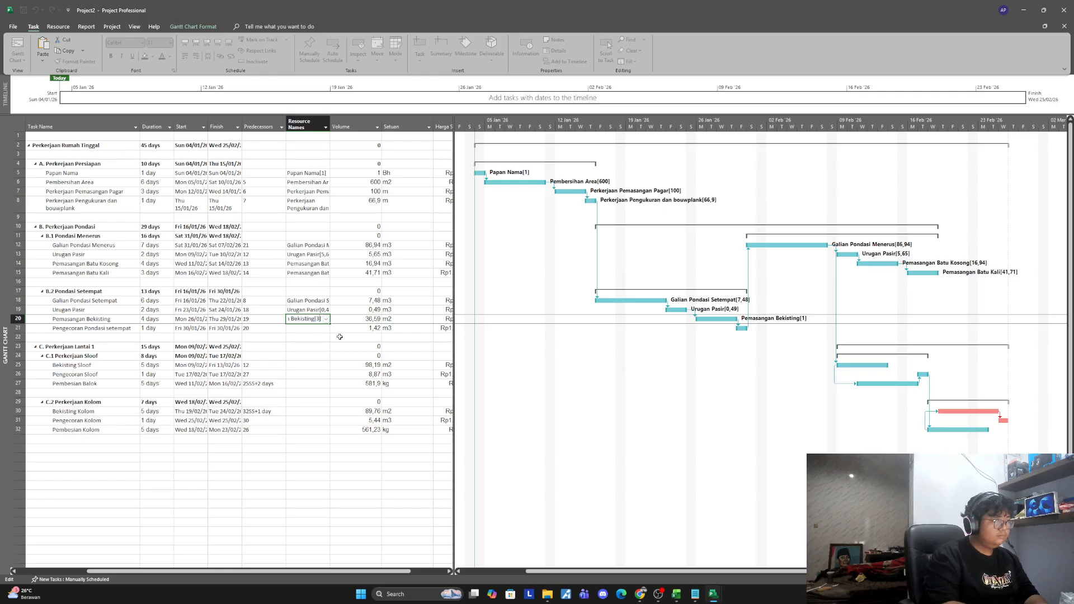
text(6)
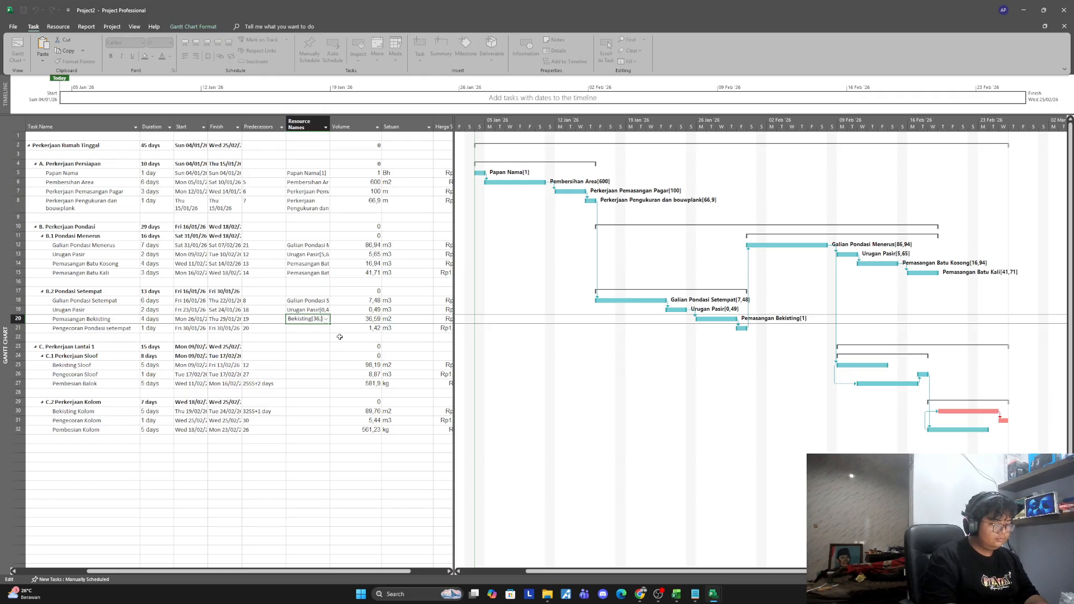
text(,59)
key(Return)
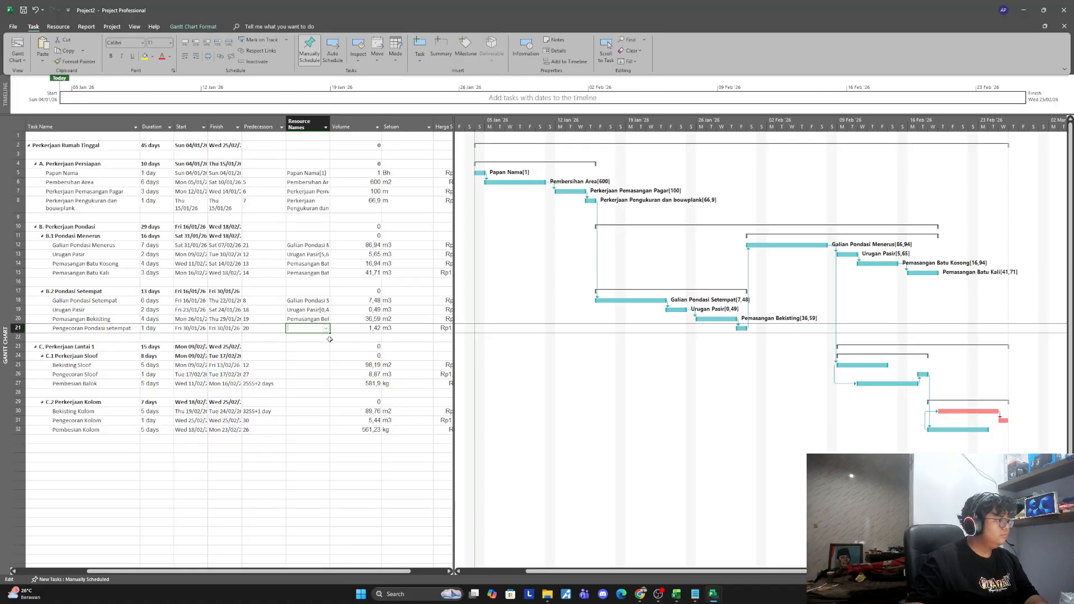
Step: Assign the Pengecoran Pondasi setempat resource to its matching task under B.2 Pondasi Setempat with a quantity of 1,42
click(326, 329)
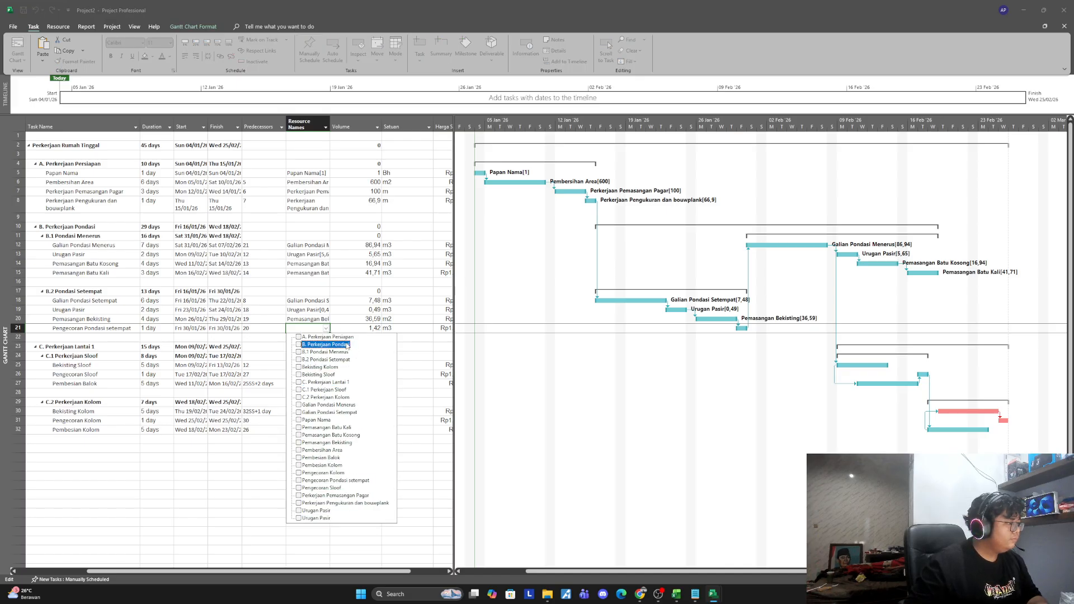
click(323, 483)
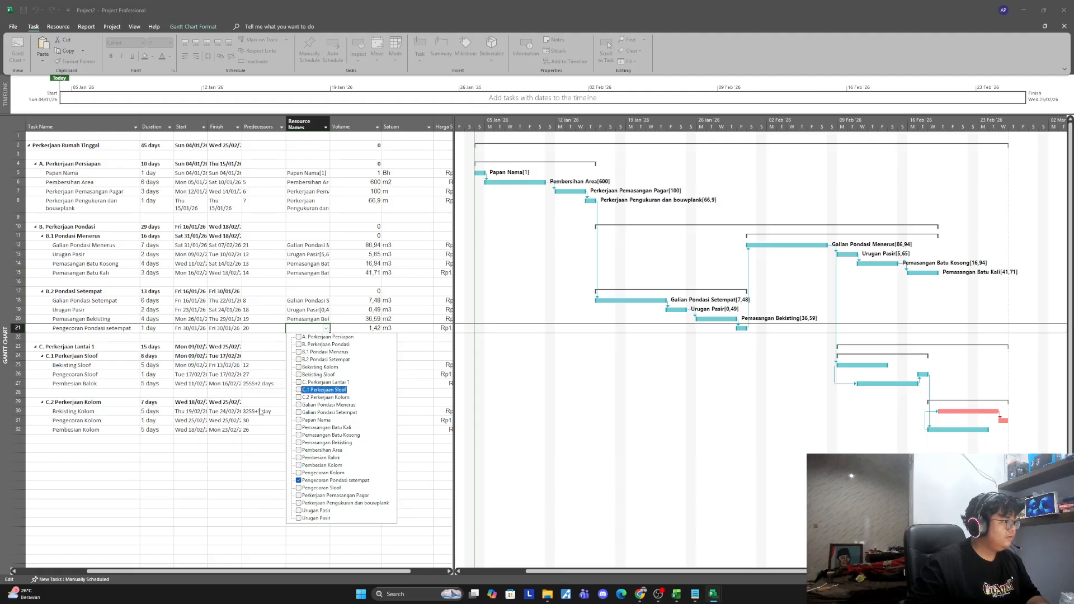
click(305, 330)
click(317, 333)
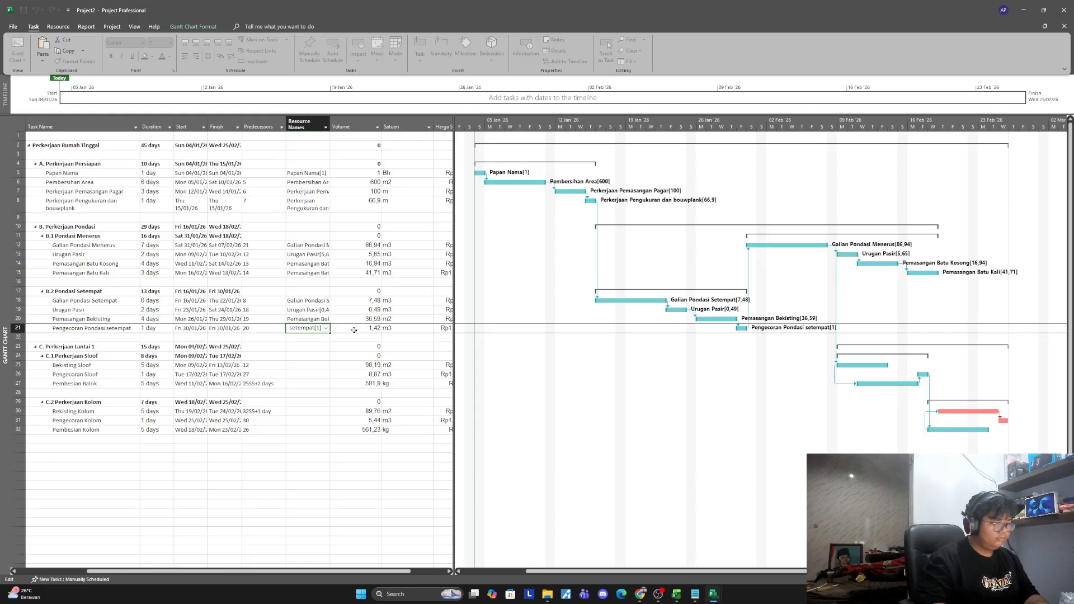
text(,42)
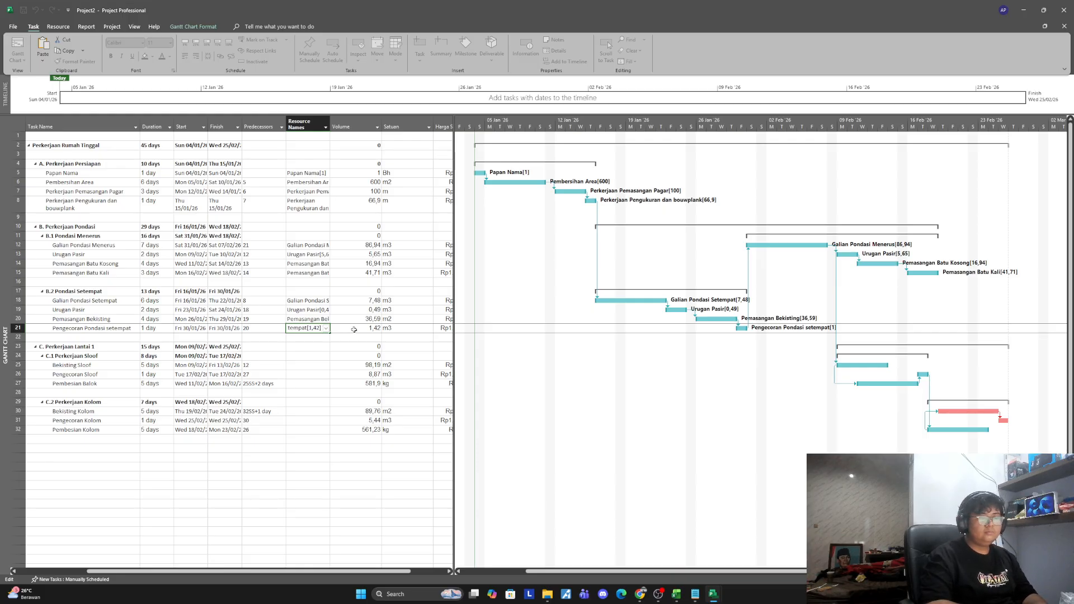
key(Return)
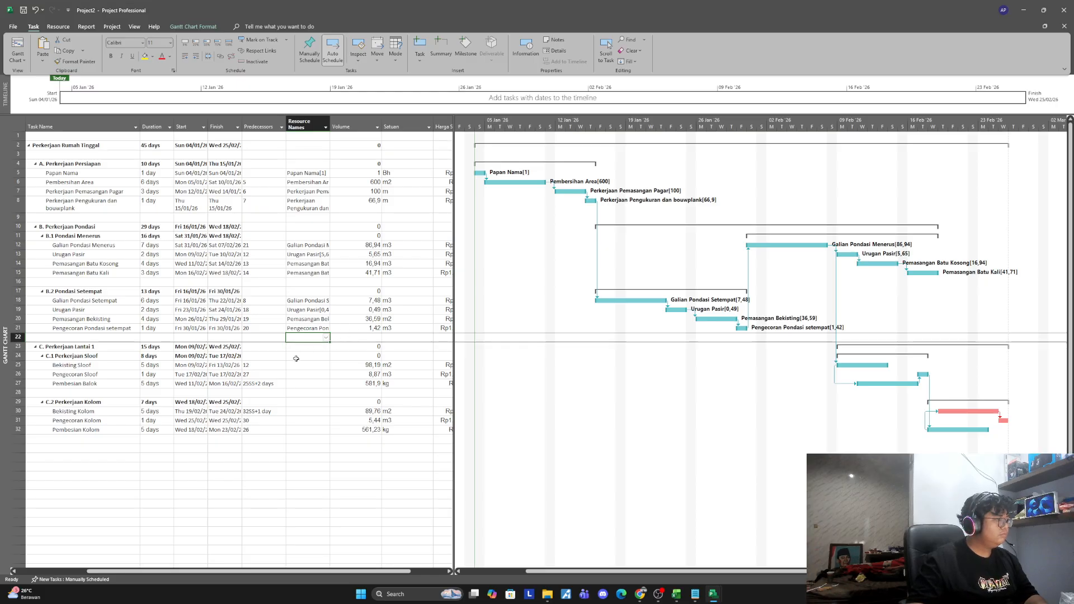
Step: Assign the Bekisting Sloof resource to its matching task under C.1 Perkerjaan Sloof with a quantity of 98,19
click(296, 366)
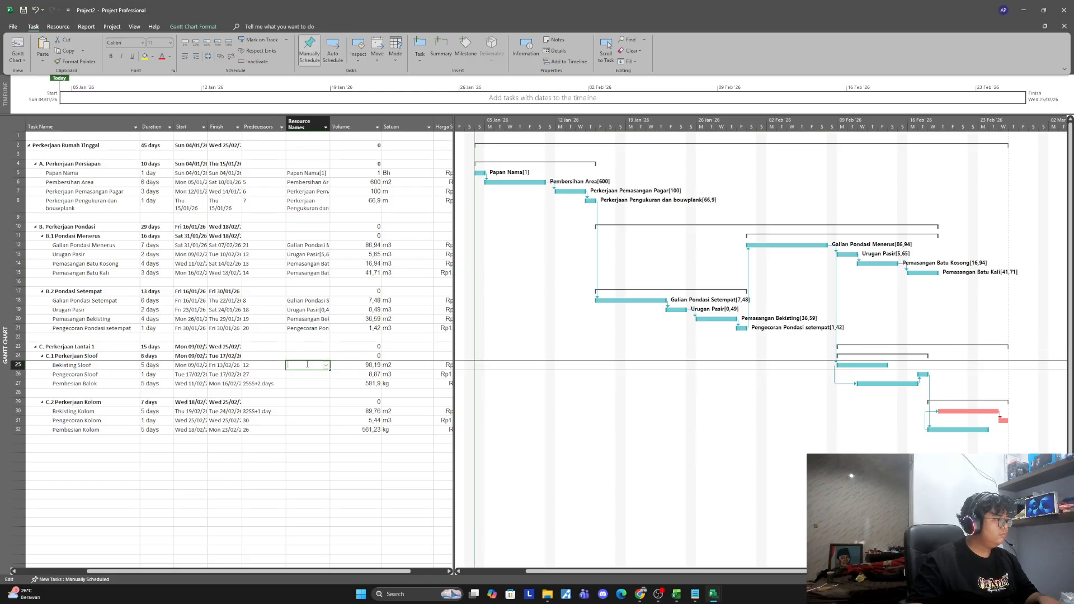
click(321, 364)
click(327, 365)
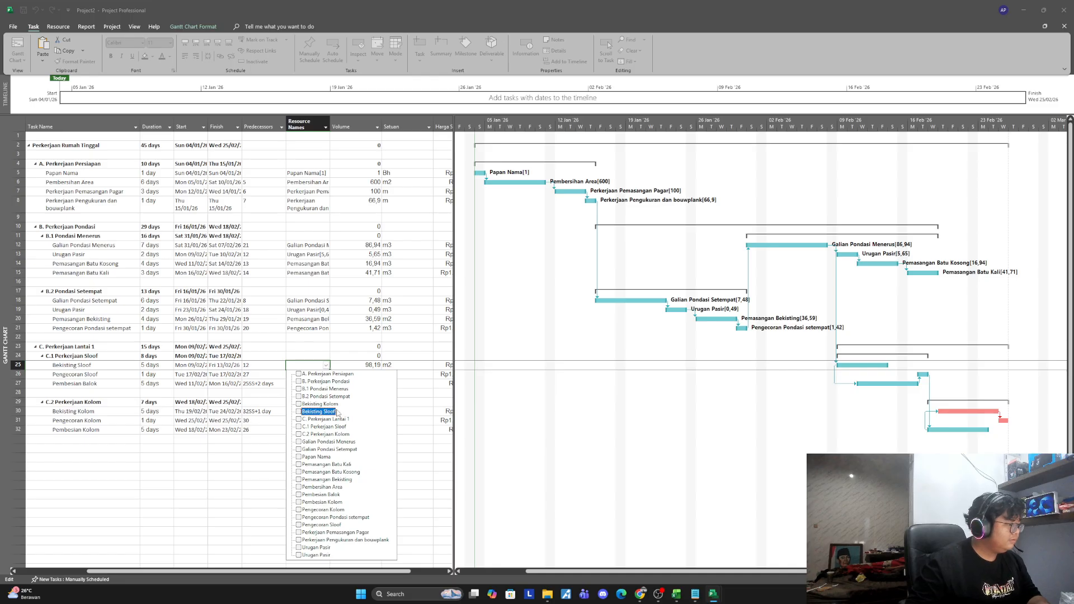
click(264, 412)
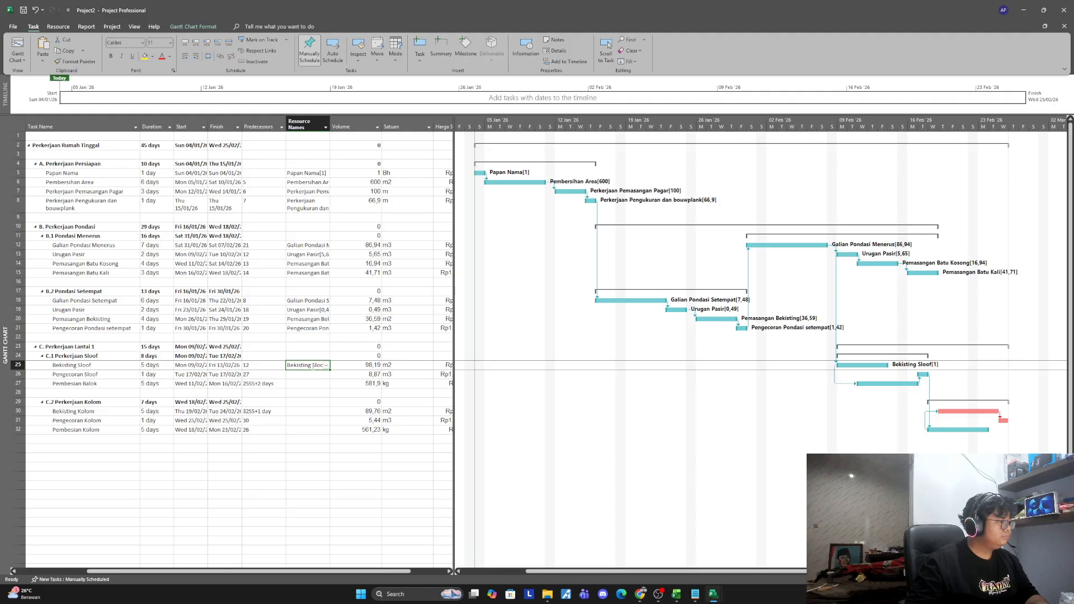
click(316, 370)
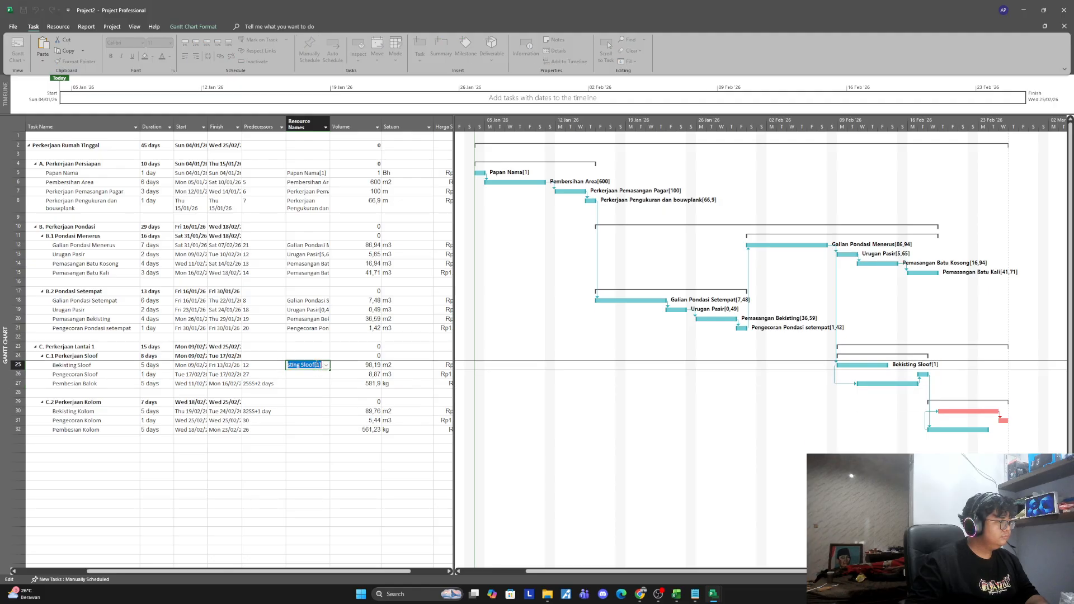
key(BackSpace)
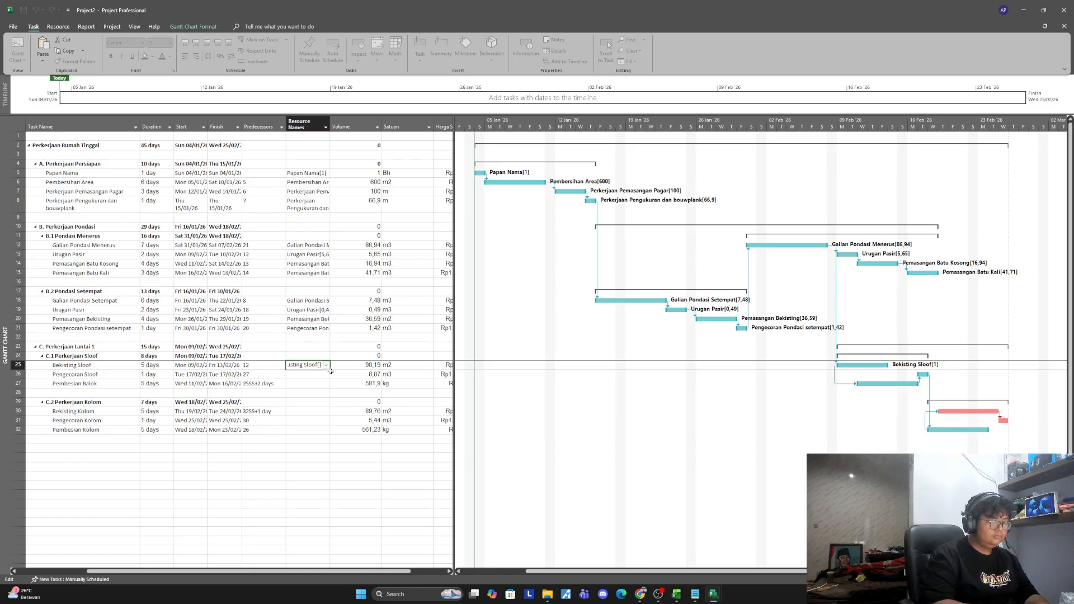
text(9)
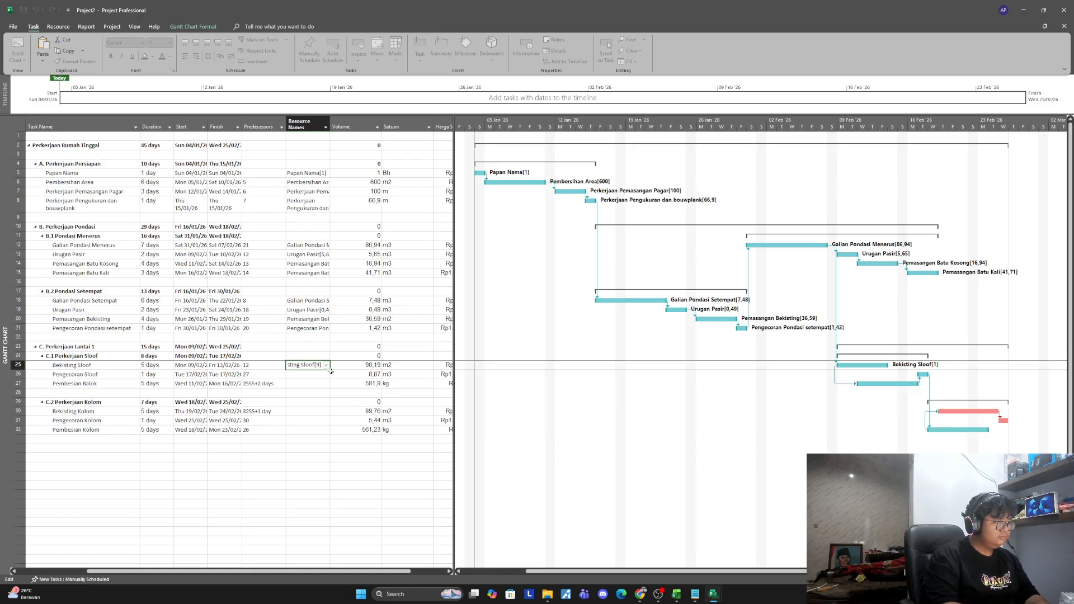
text(8,19)
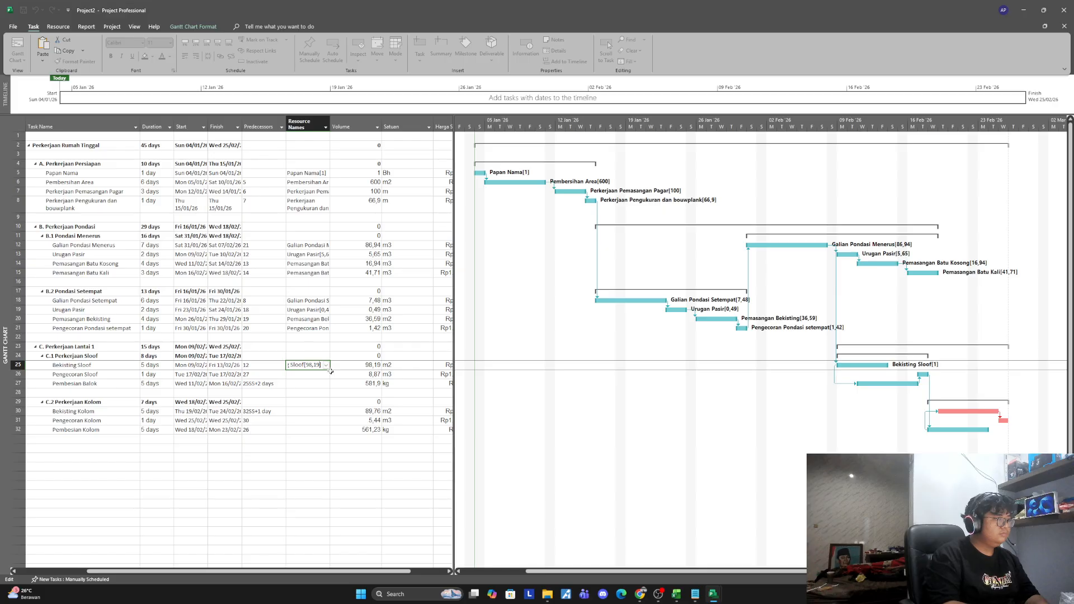
key(Return)
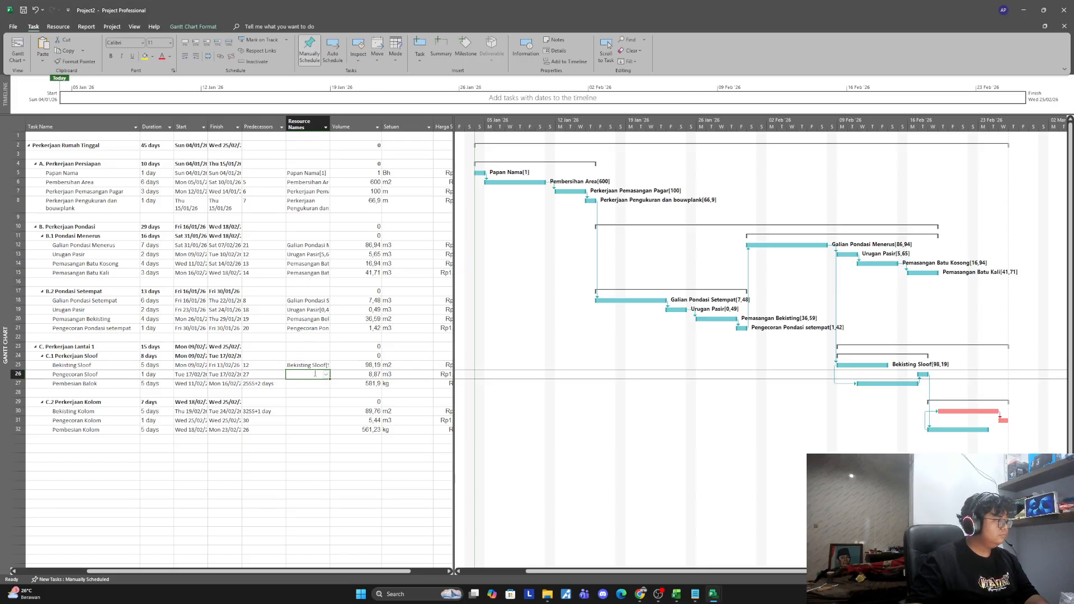
Step: Assign the Pengecoran Sloof resource to its matching task under C.1 Perkerjaan Sloof with a quantity of 8,87
click(316, 374)
click(327, 375)
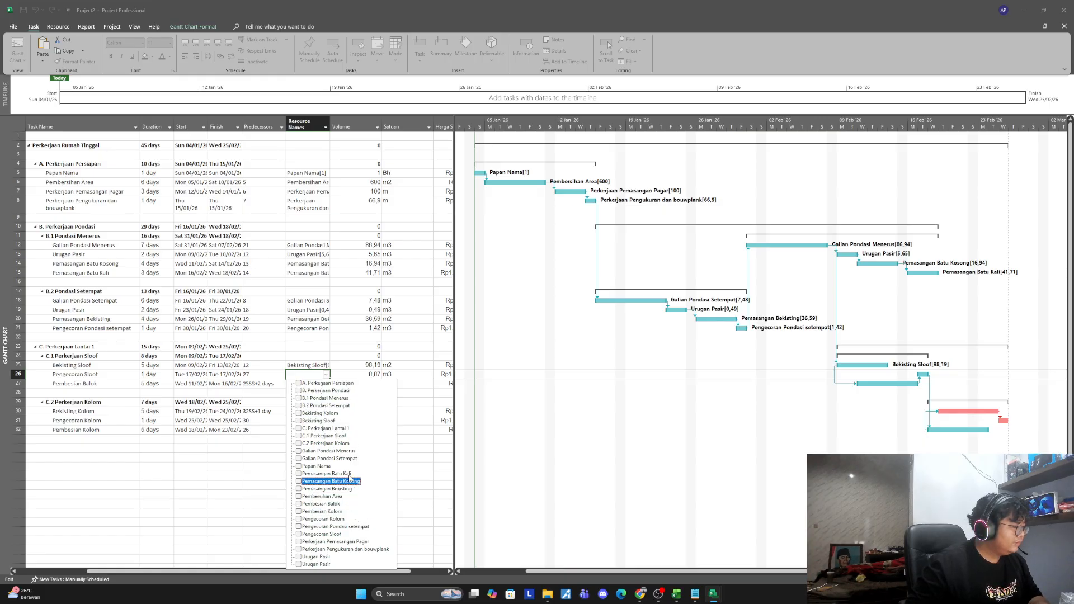
click(322, 534)
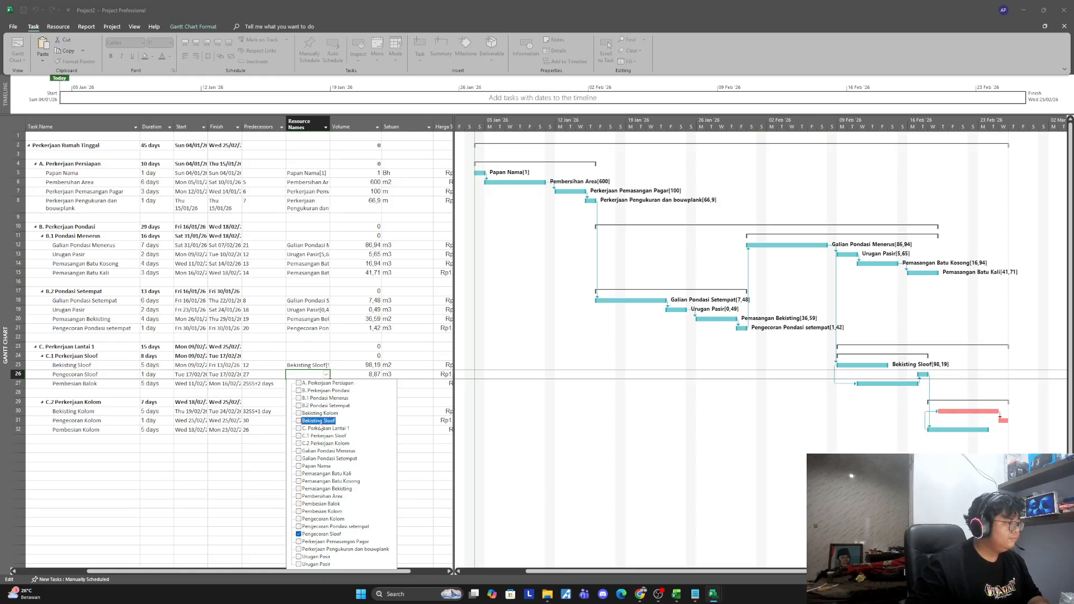
click(315, 374)
click(318, 376)
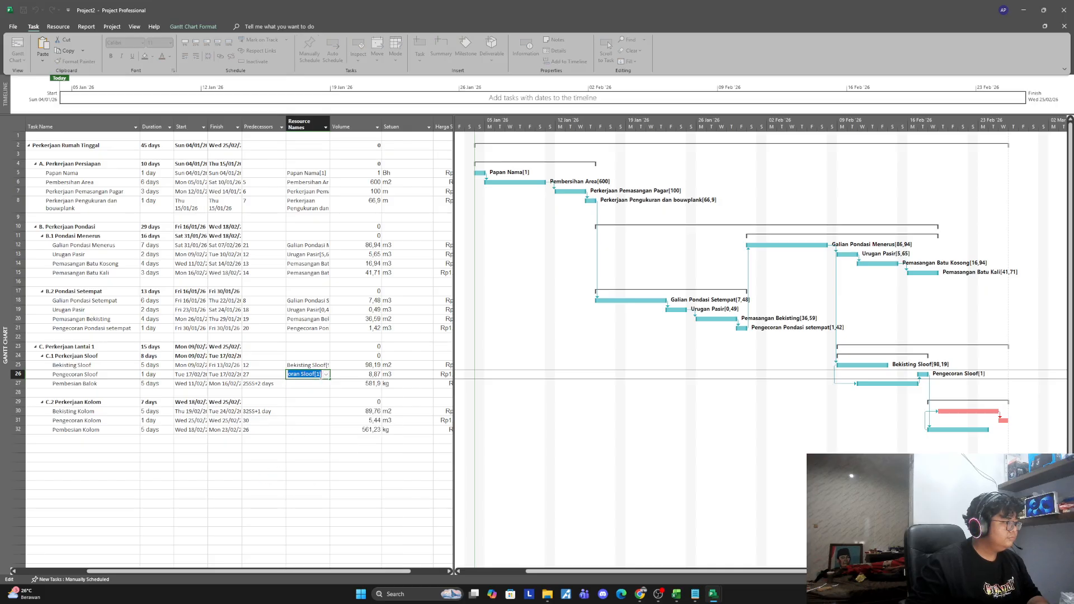
click(320, 376)
key(BackSpace)
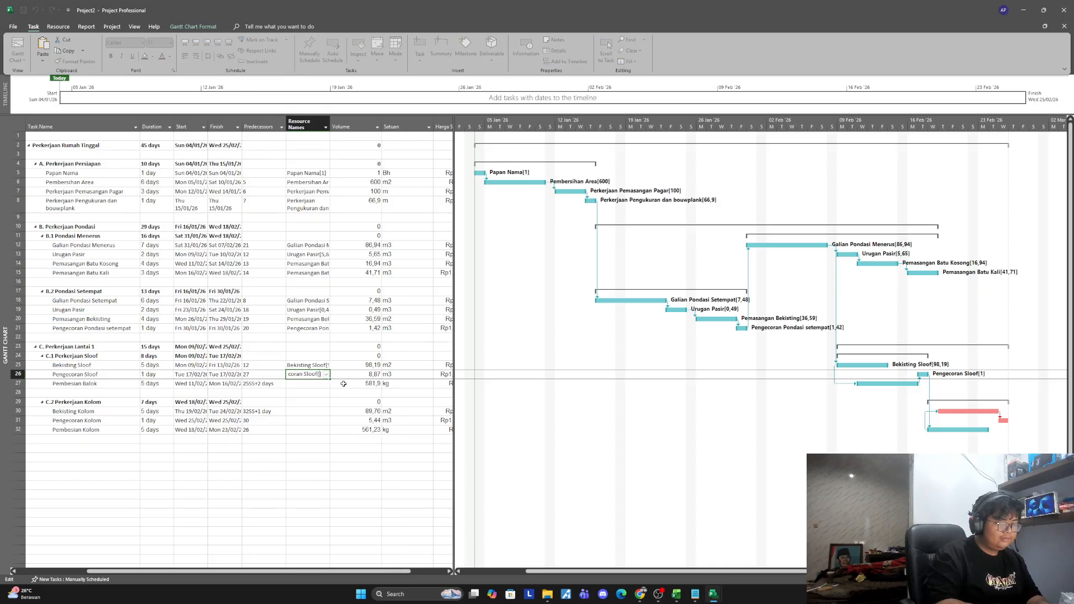
text(8)
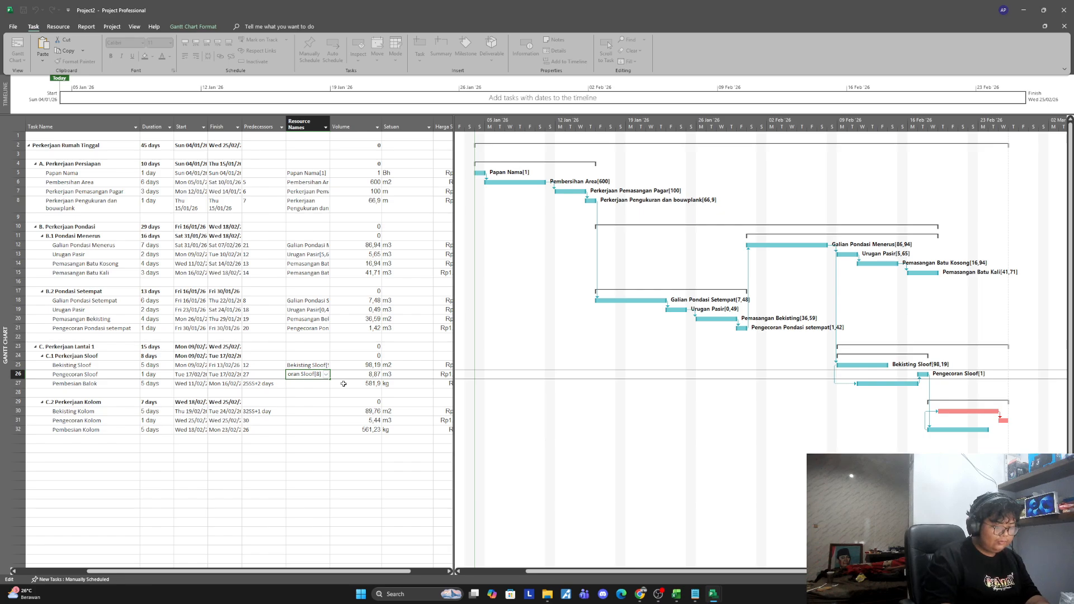
text(,87)
key(Return)
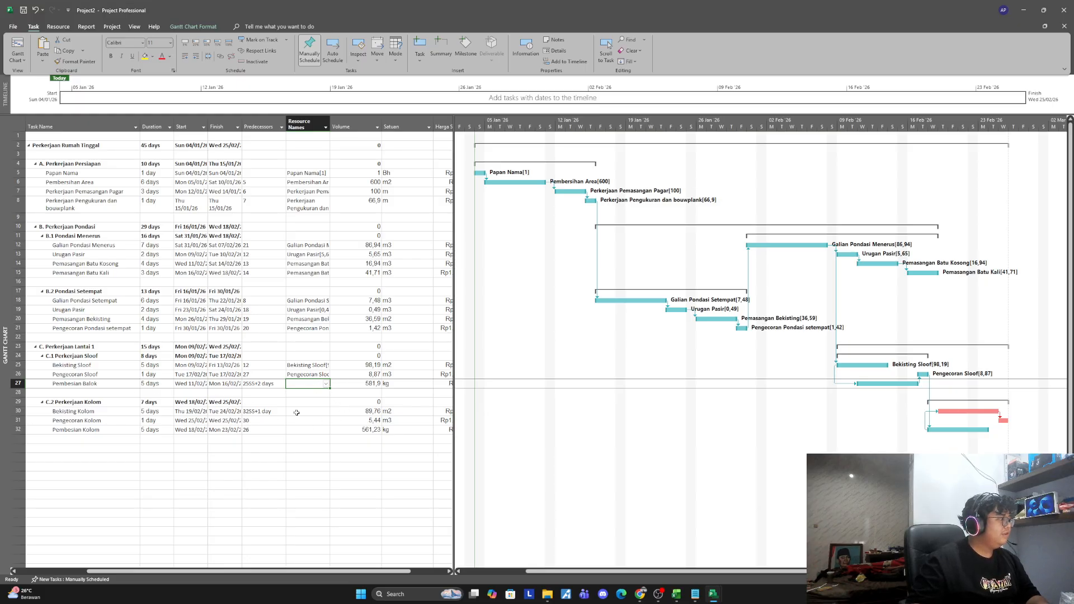
Step: Assign the Pembesian Balok resource to its matching task under C.1 Perkerjaan Sloof with a quantity of 581,9
click(325, 386)
click(326, 385)
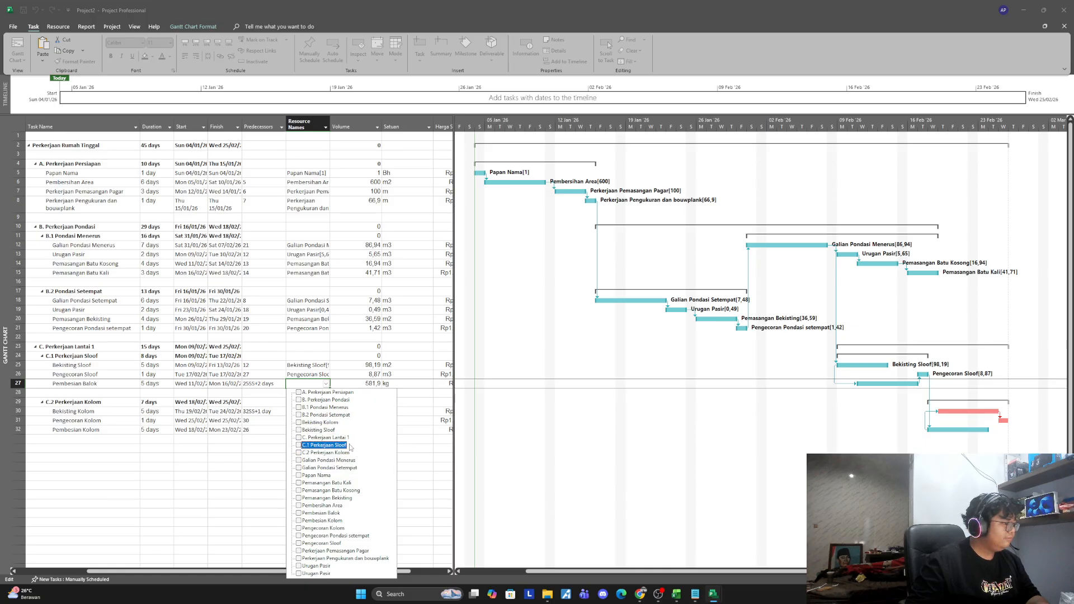
click(336, 513)
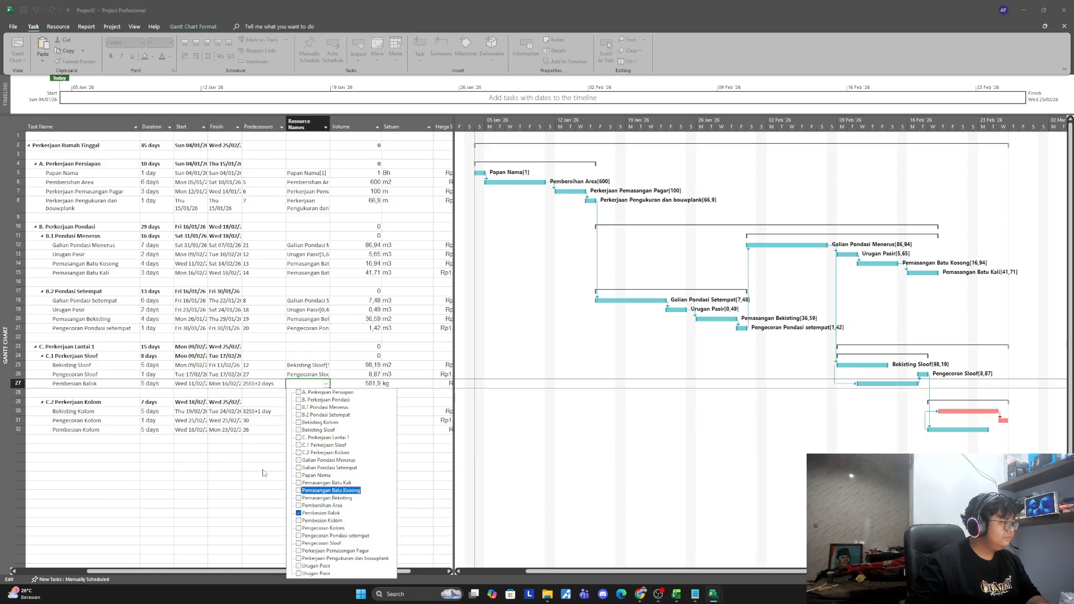
key(Return)
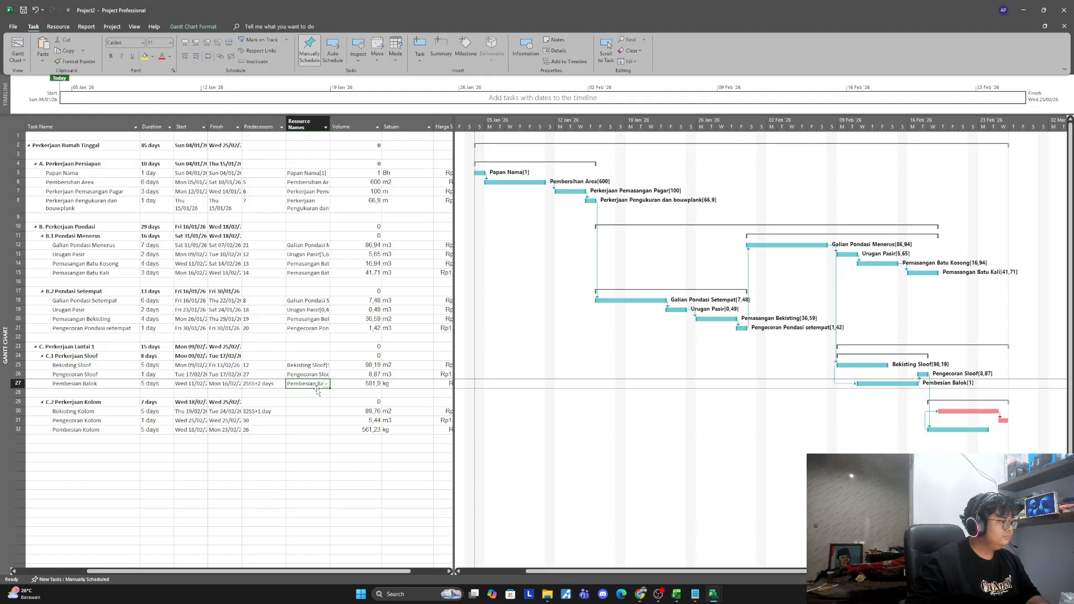
click(317, 385)
key(BackSpace)
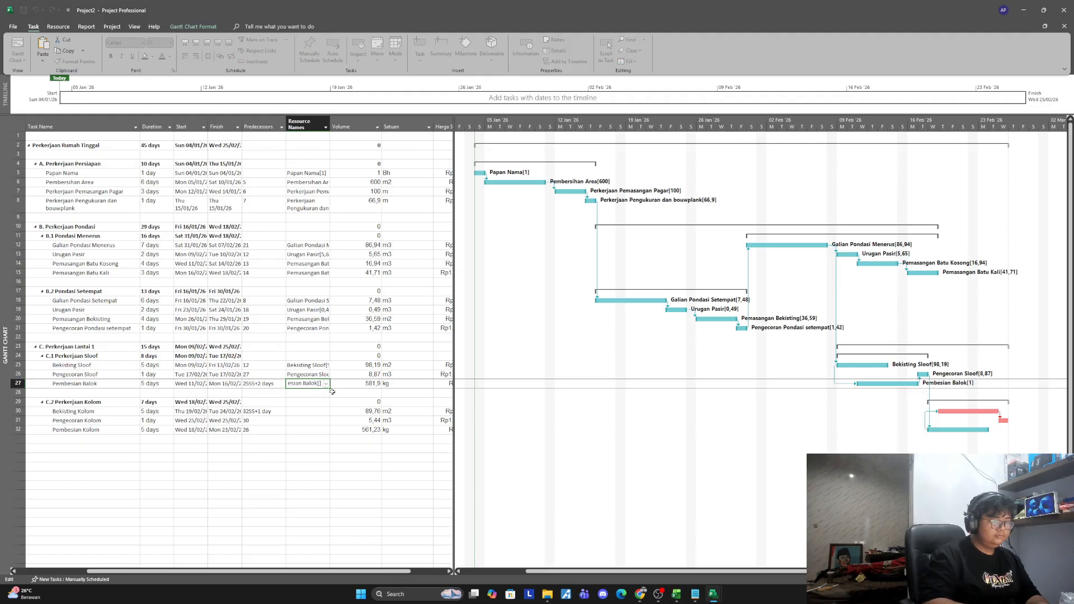
text(581)
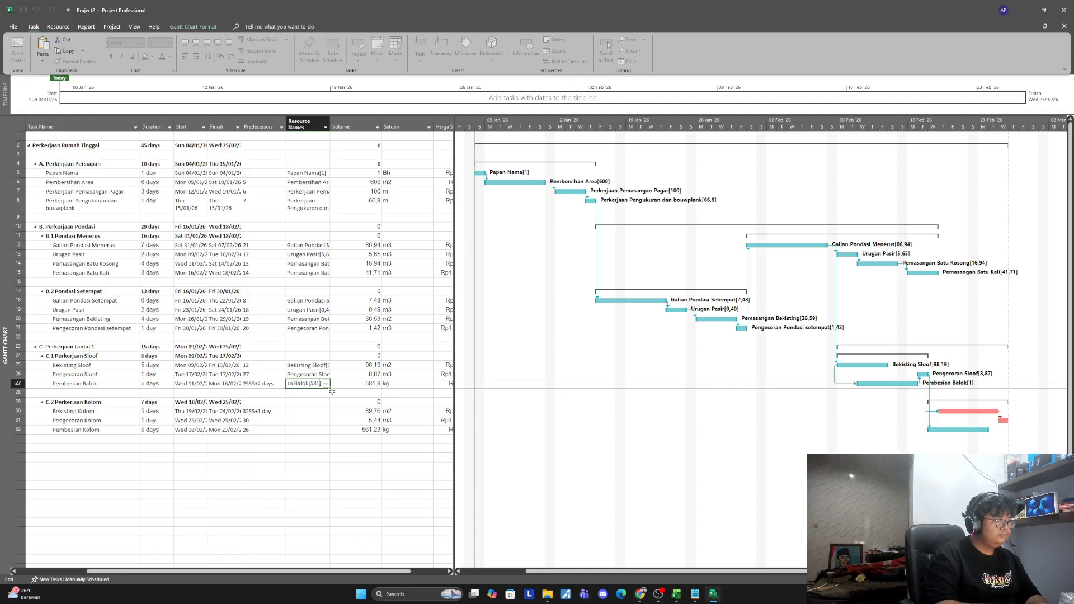
text(,9)
key(Return)
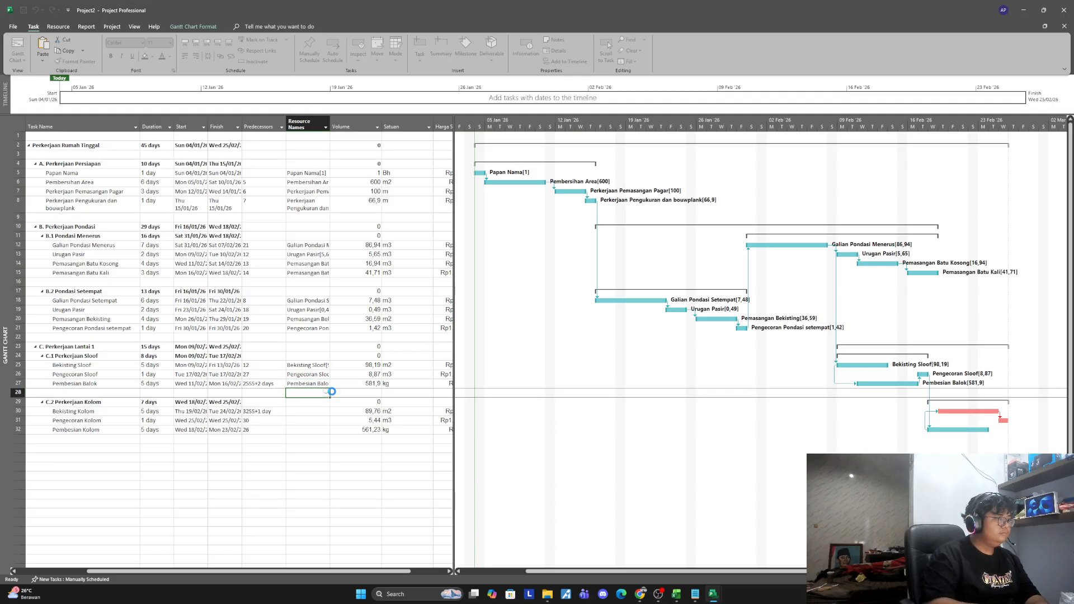
Step: Assign the Bekisting Kolom resource to its matching task under C.2 Perkerjaan Kolom with a quantity of 89,76
click(305, 411)
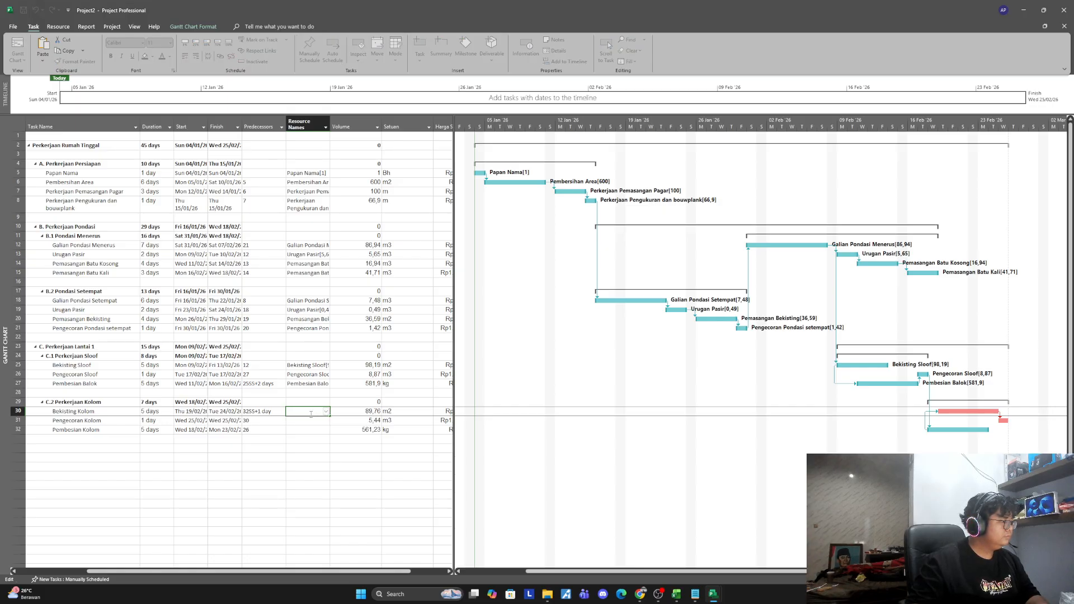
click(326, 412)
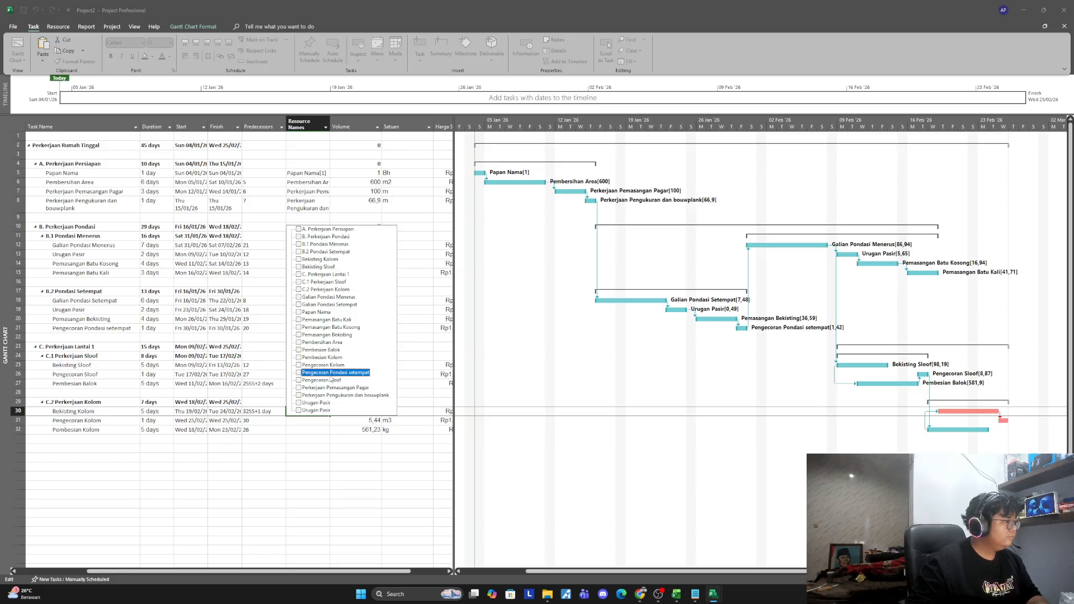
click(319, 260)
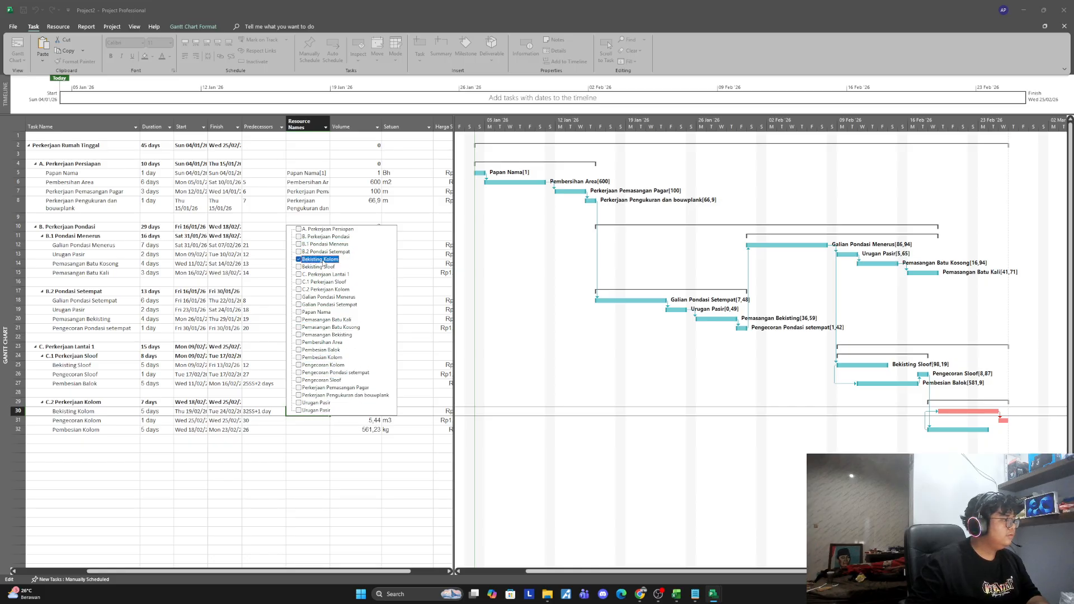
click(298, 420)
click(312, 412)
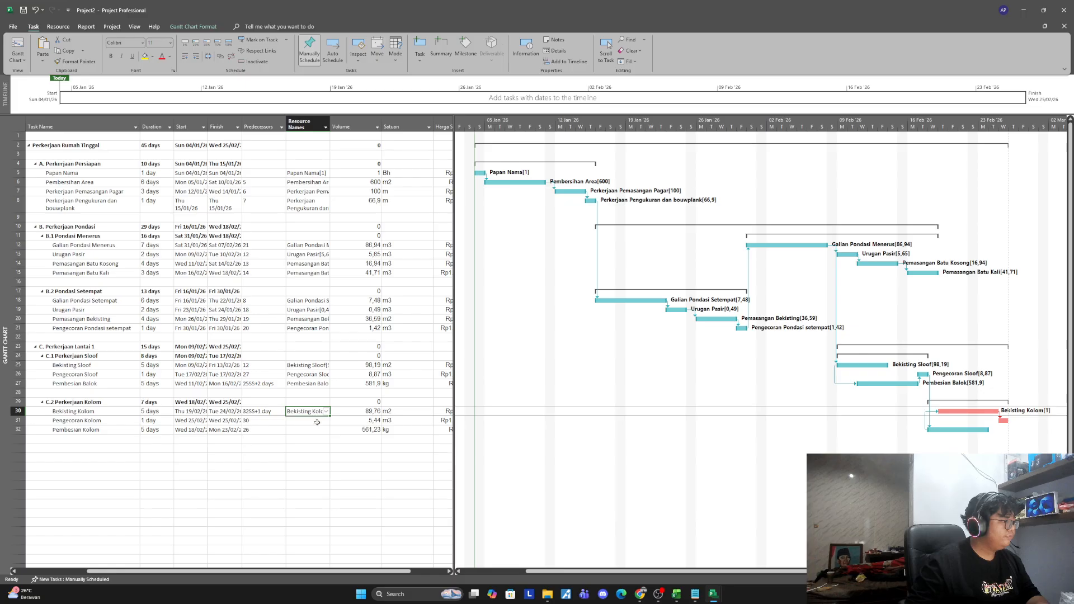
click(321, 412)
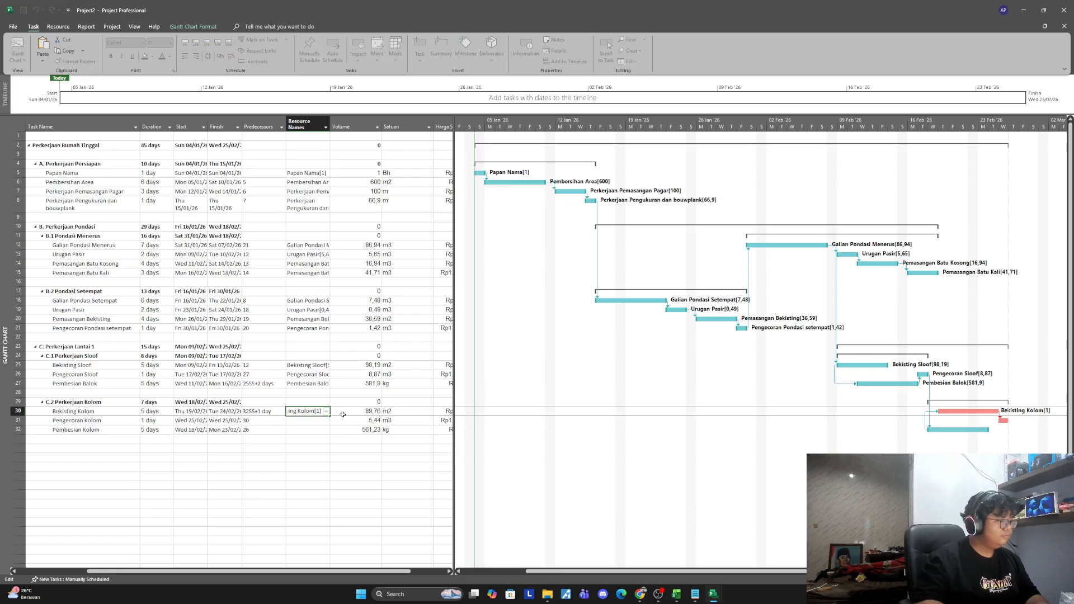
key(BackSpace)
text(89)
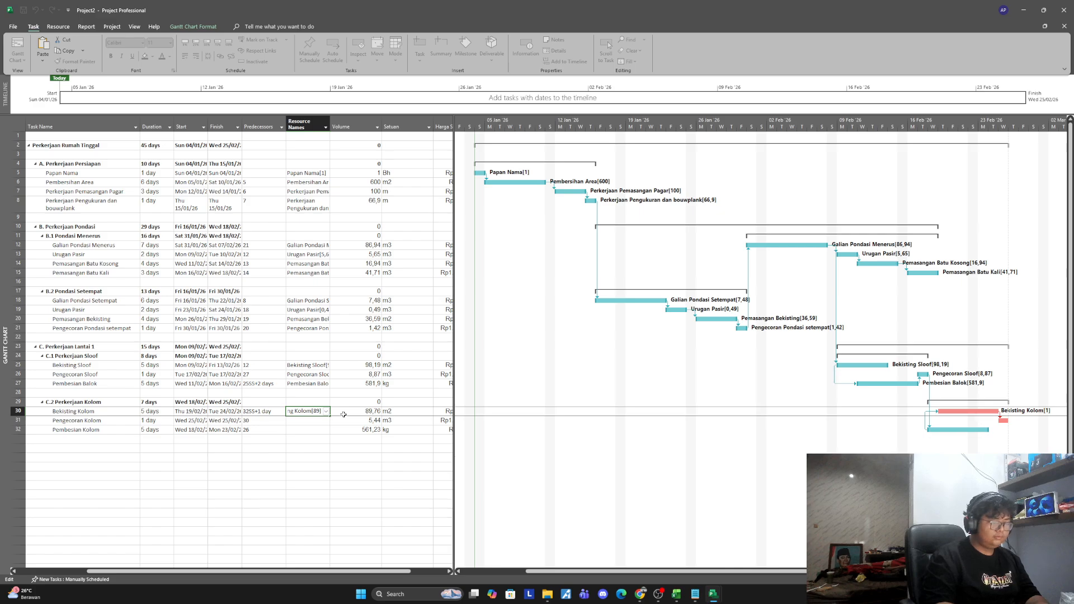
text(,76)
key(Return)
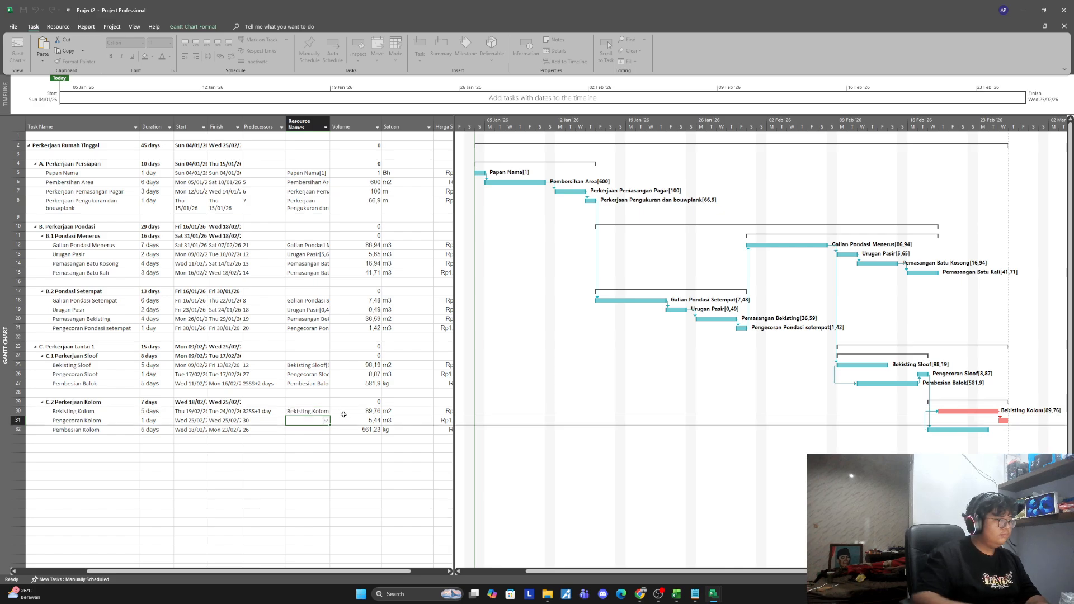
Step: Assign the Pengecoran Kolom resource to its matching task under C.2 Perkerjaan Kolom with a quantity of 5,44
click(298, 424)
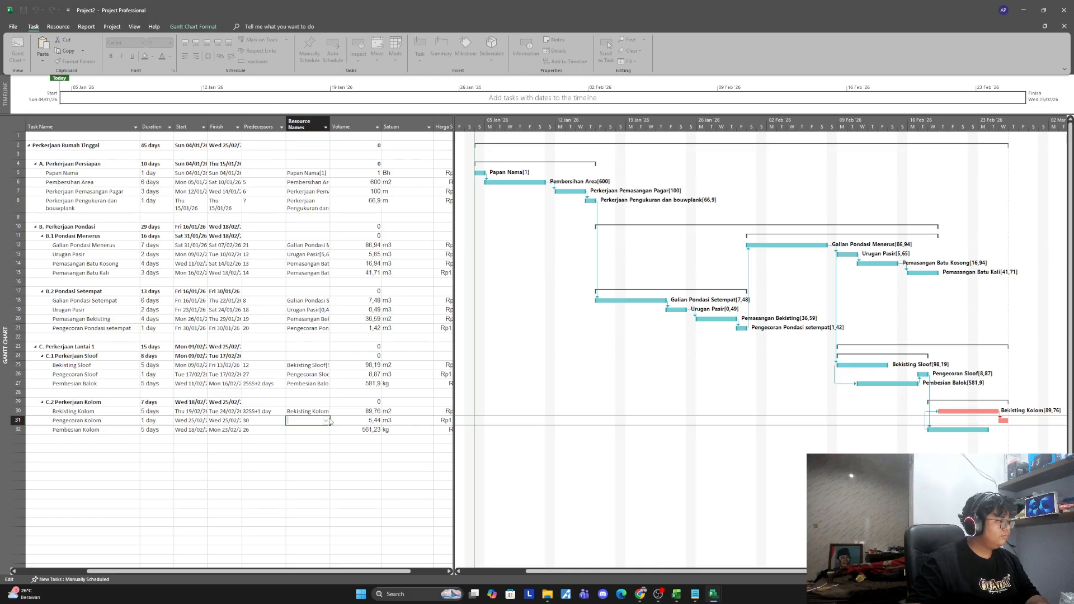
click(325, 421)
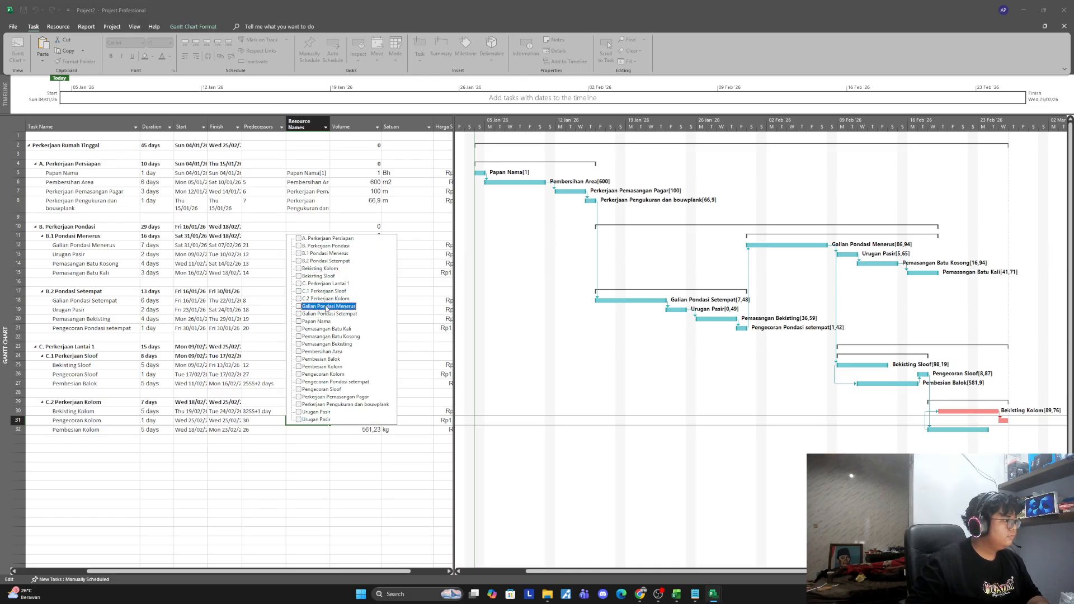
click(298, 374)
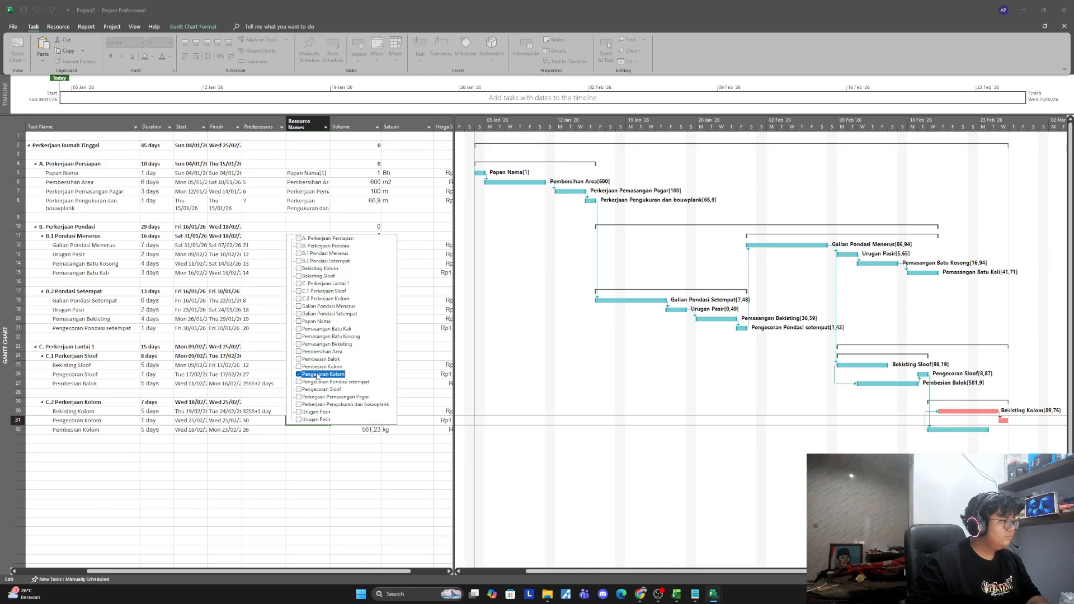
click(317, 428)
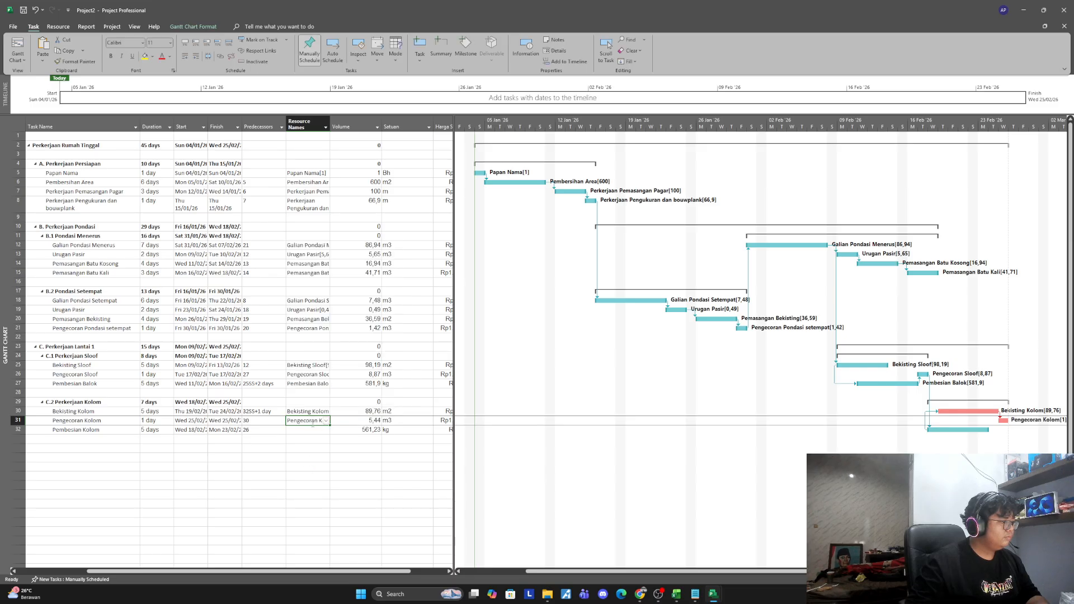
click(313, 424)
key(BackSpace)
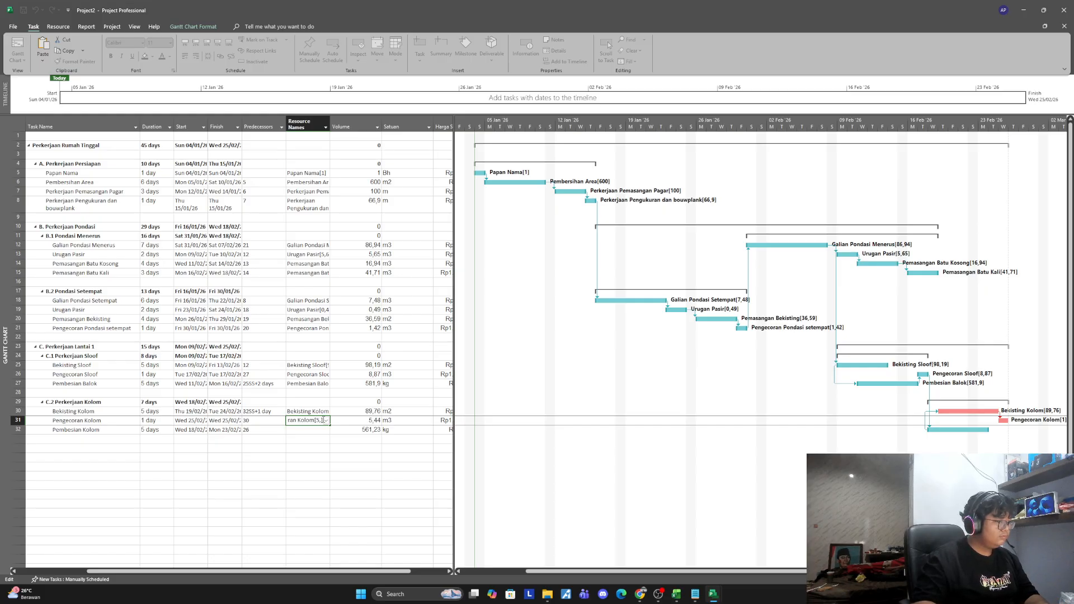
text(5,44)
key(Return)
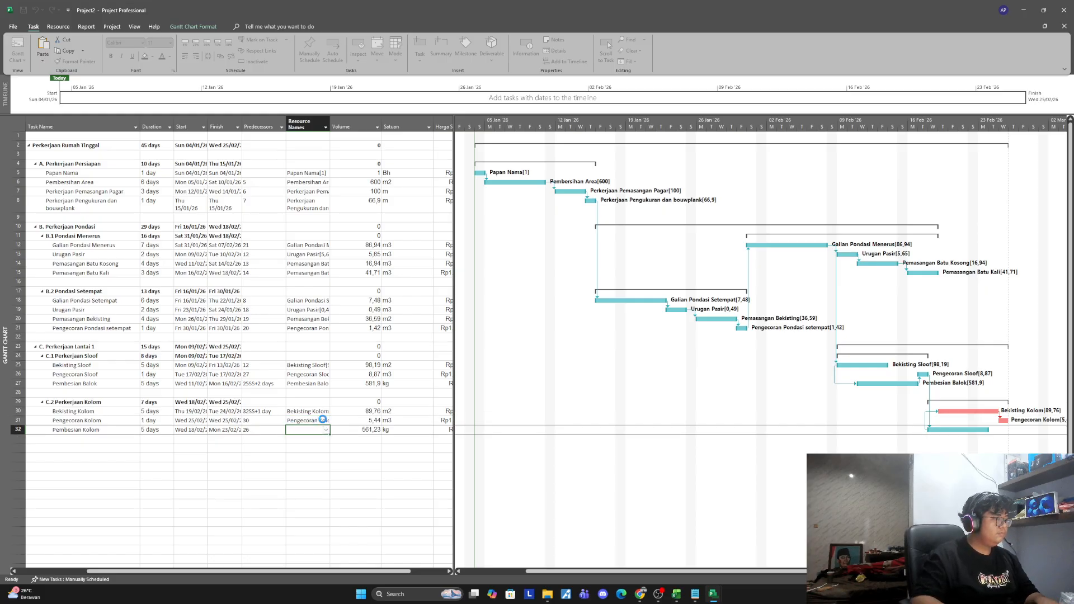
Step: Assign the Pembesian Kolom resource to its matching task under C.2 Perkerjaan Kolom with a quantity of 561,23
click(327, 431)
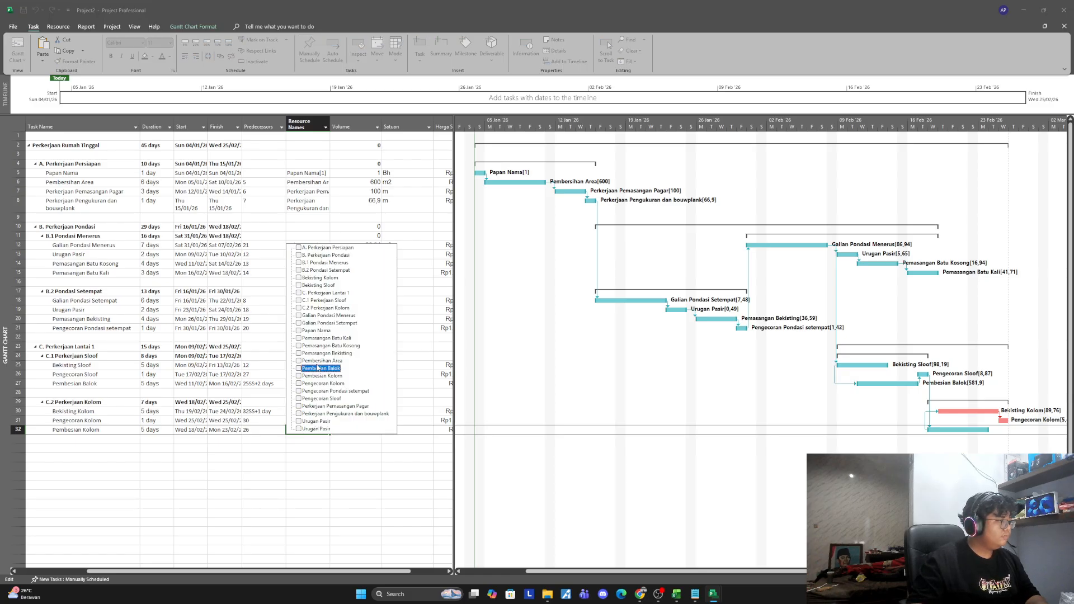
key(Escape)
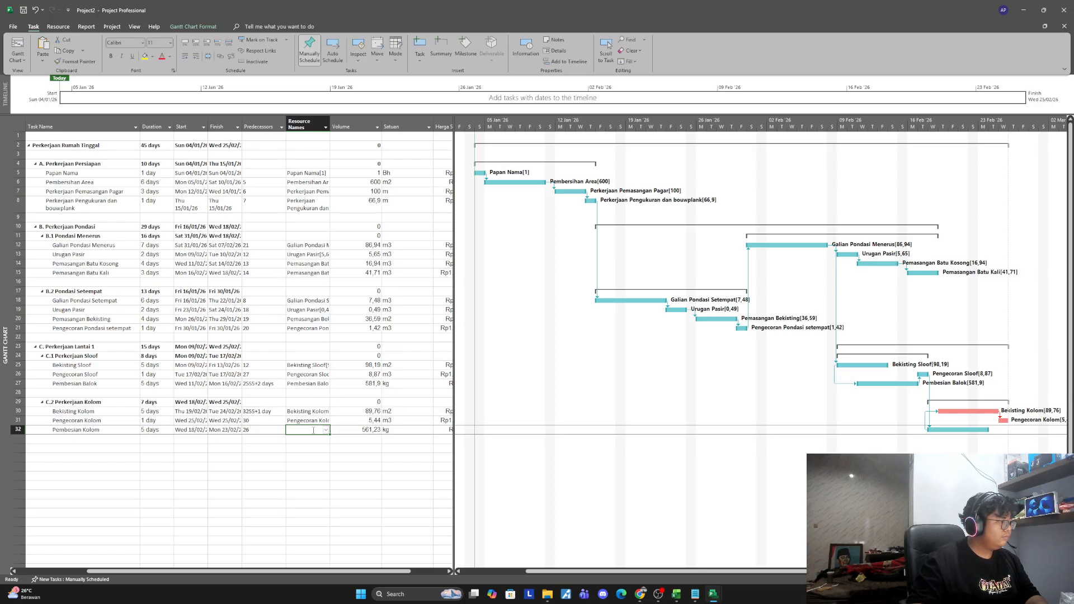
click(327, 430)
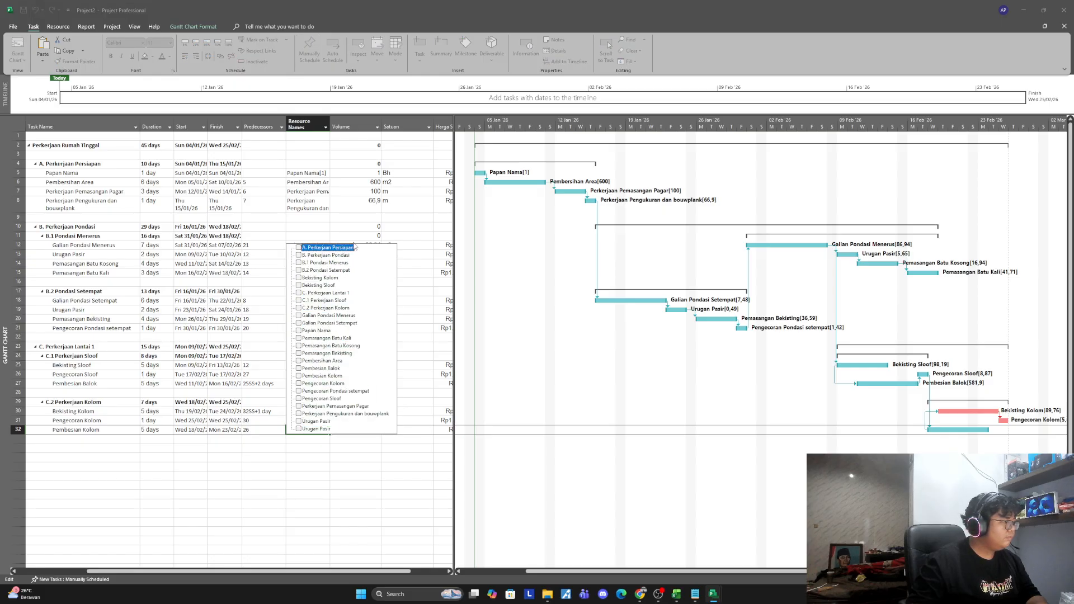
click(334, 378)
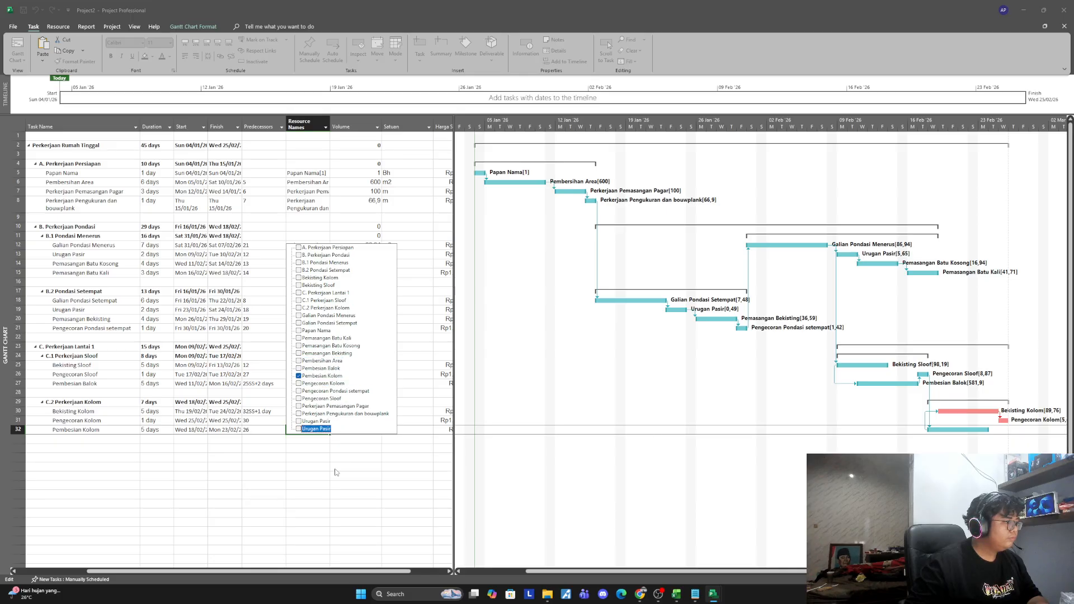
key(Return)
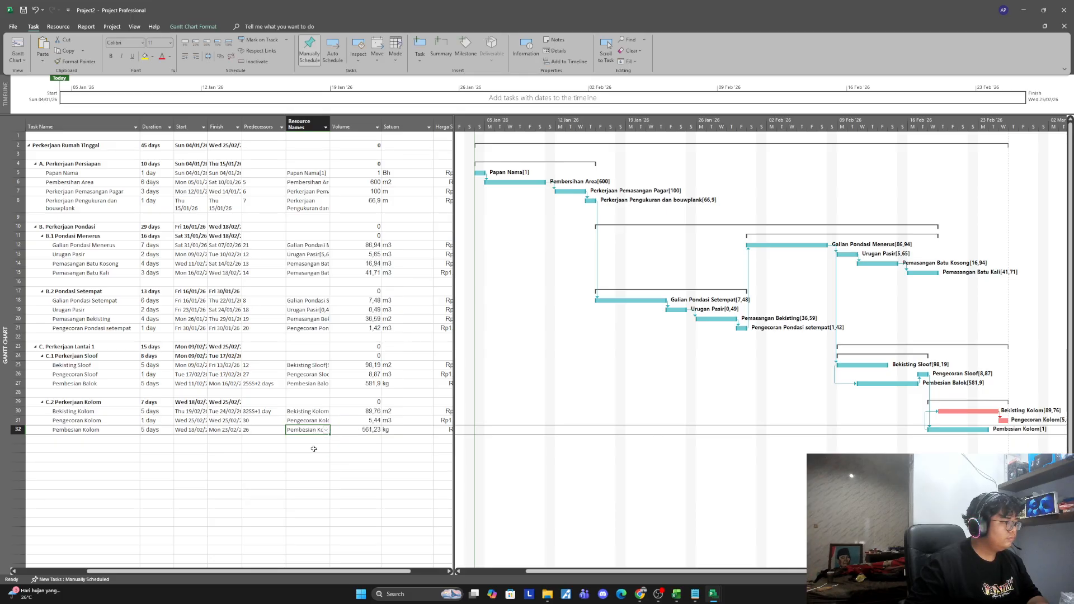
click(317, 430)
key(Right)
key(Left)
key(BackSpace)
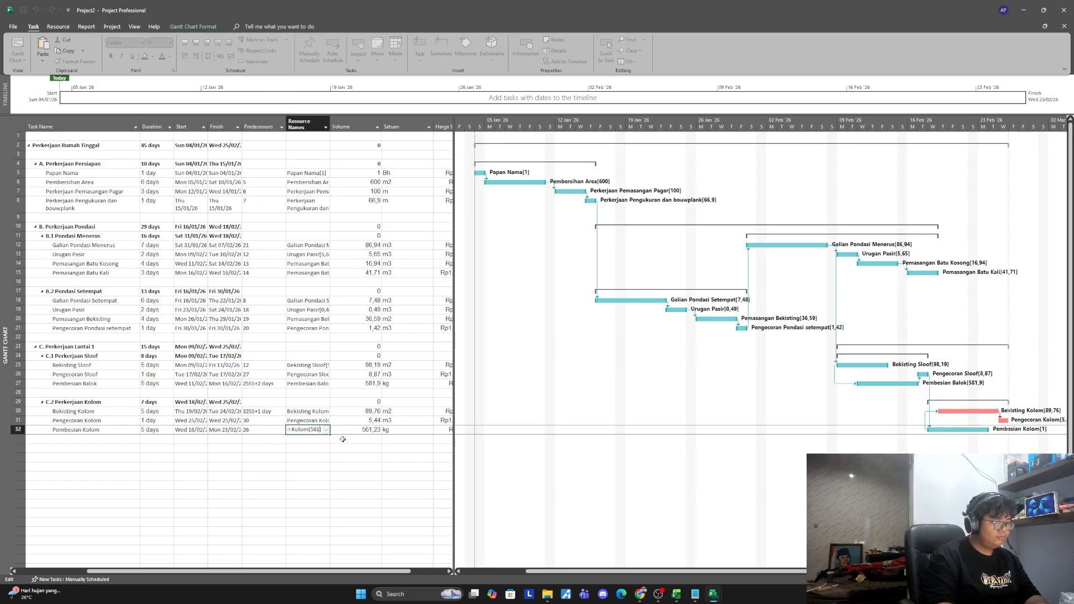
text(561,23)
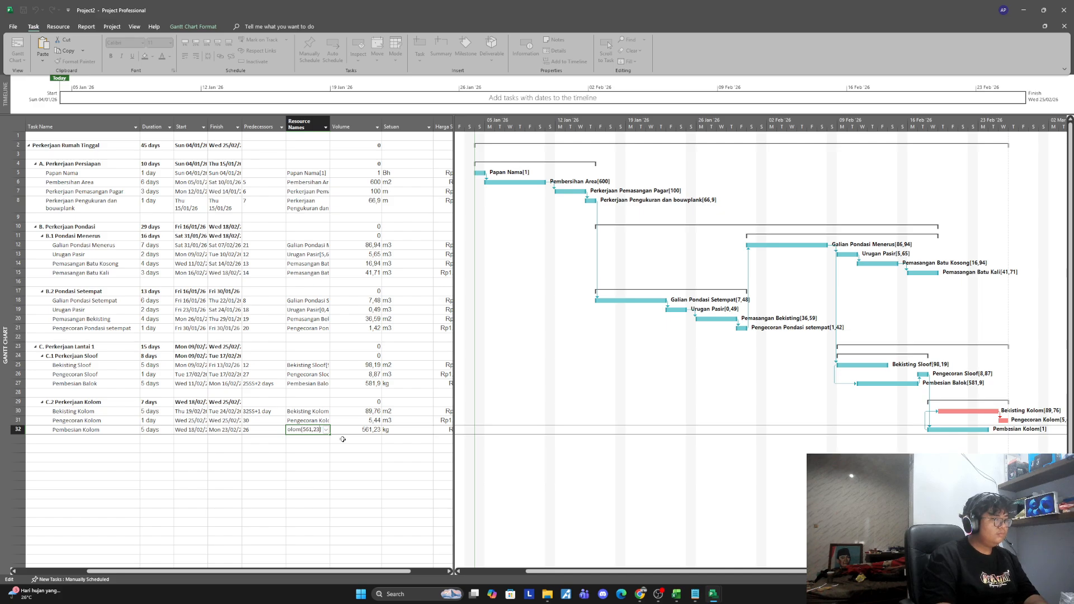
key(Return)
click(374, 434)
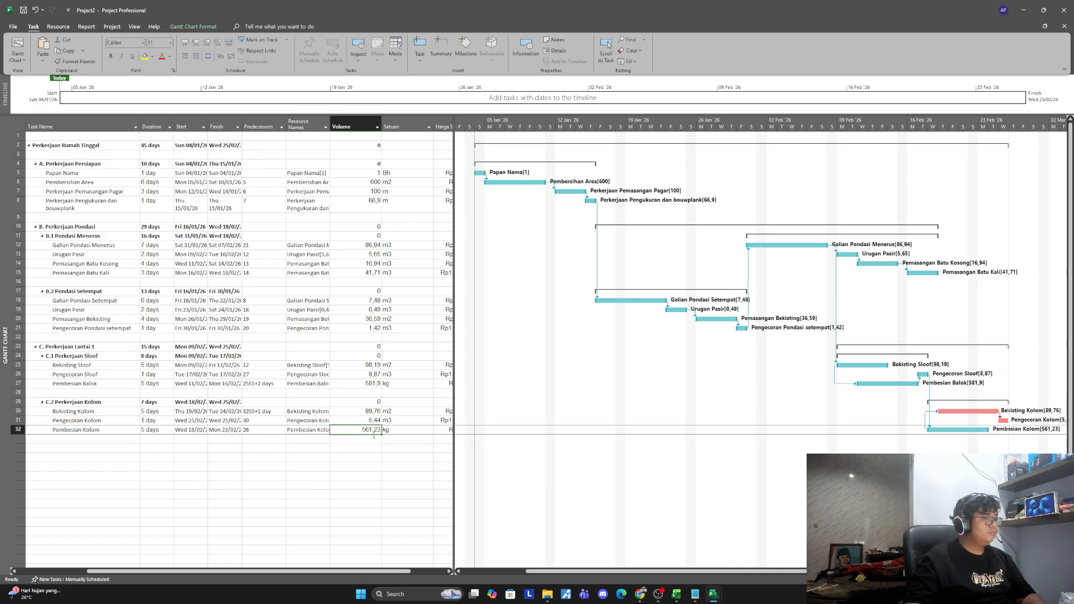
click(371, 449)
drag(365, 571, 426, 572)
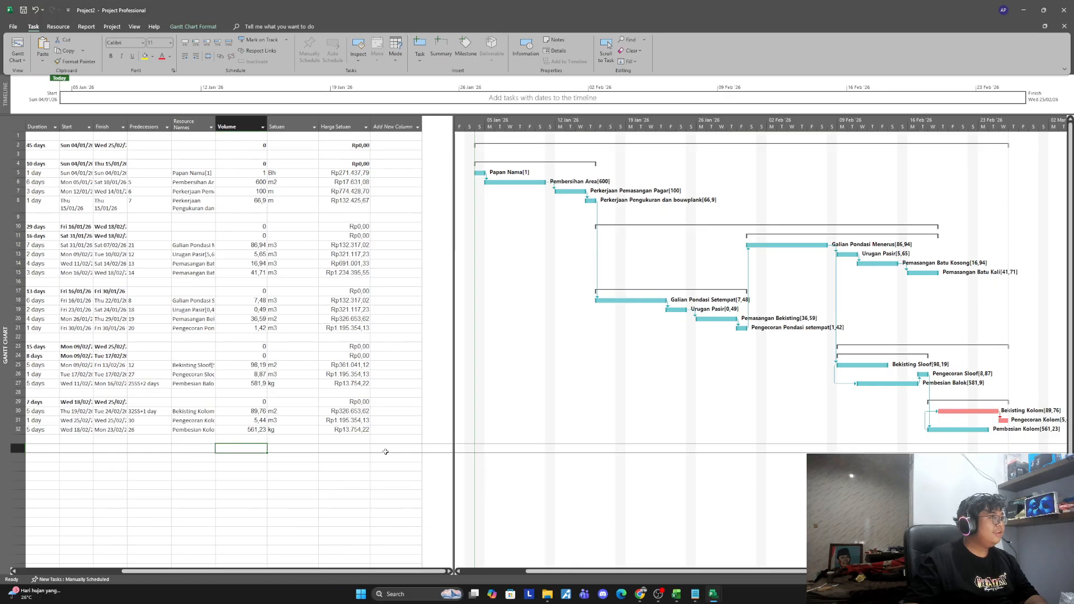
mouse_move(359, 572)
mouse_down()
mouse_move(329, 571)
mouse_move(363, 572)
mouse_up()
drag(277, 429, 308, 171)
click(330, 440)
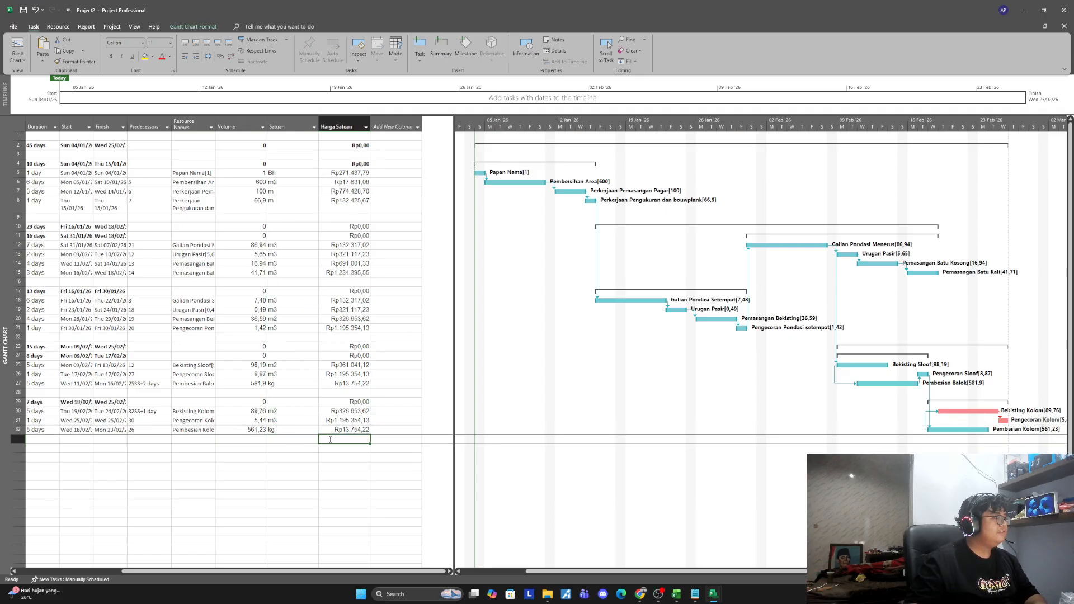
Step: Open the Resource Sheet view and examine the listed resources' type, rate, accrual and group fields
click(18, 57)
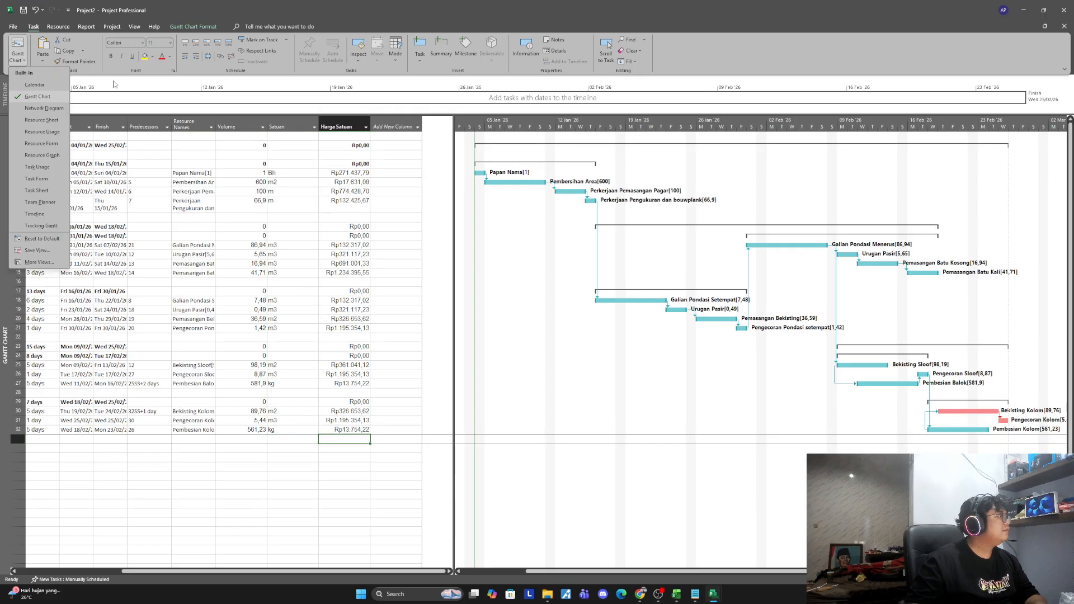
click(39, 119)
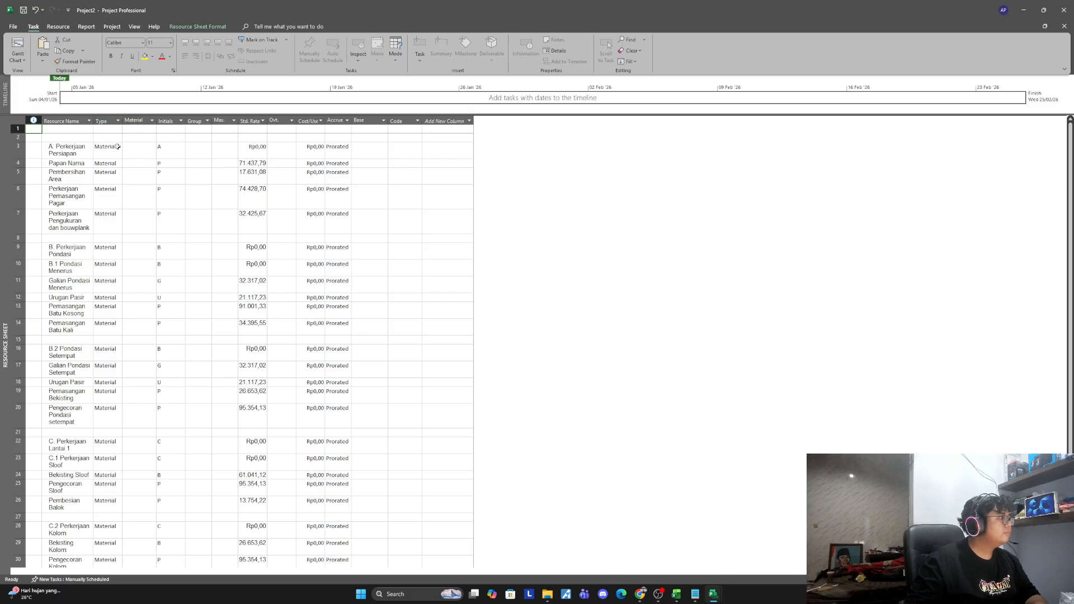
scroll(136, 284, down, 3)
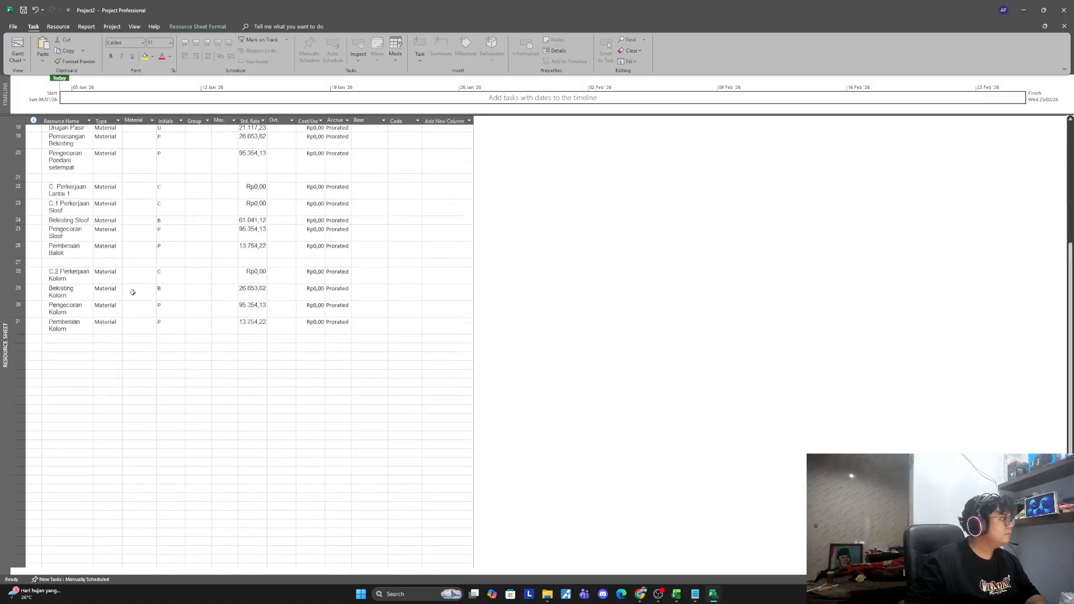
scroll(136, 285, up, 3)
click(106, 148)
click(118, 155)
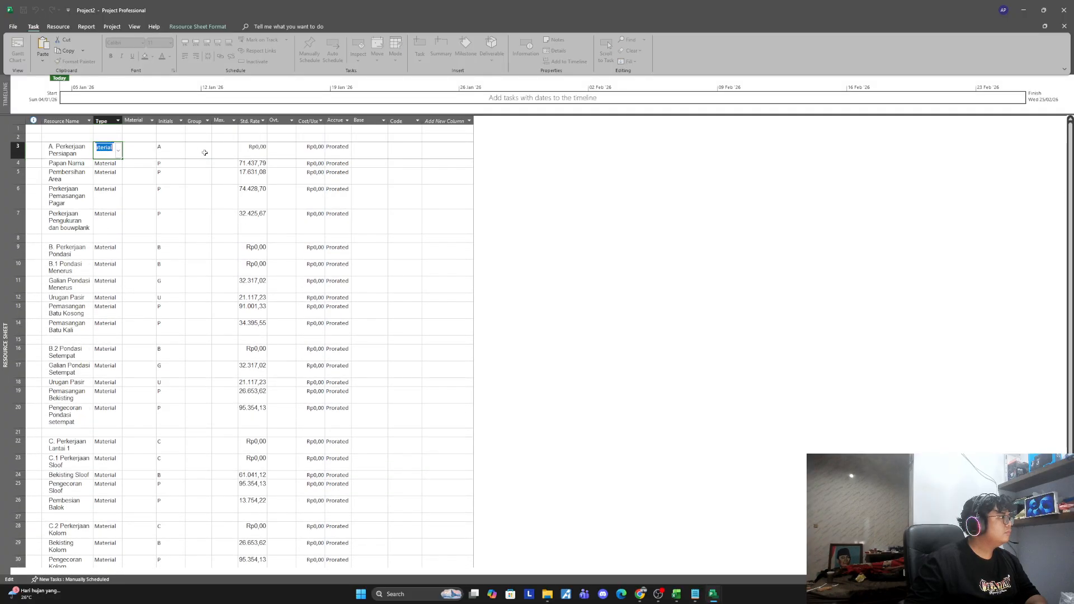
click(119, 151)
click(119, 151)
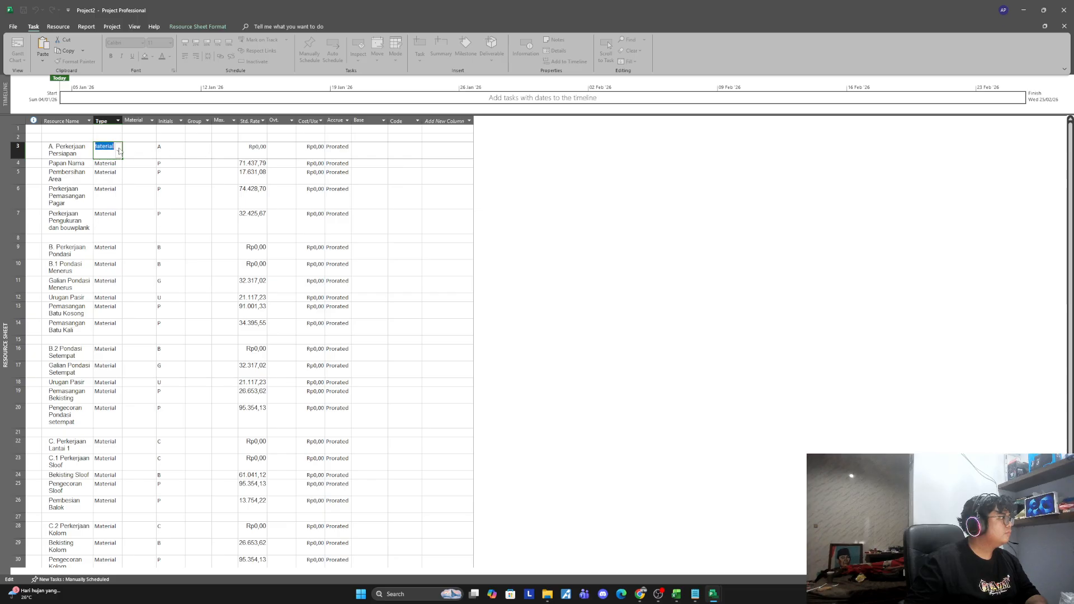
click(226, 155)
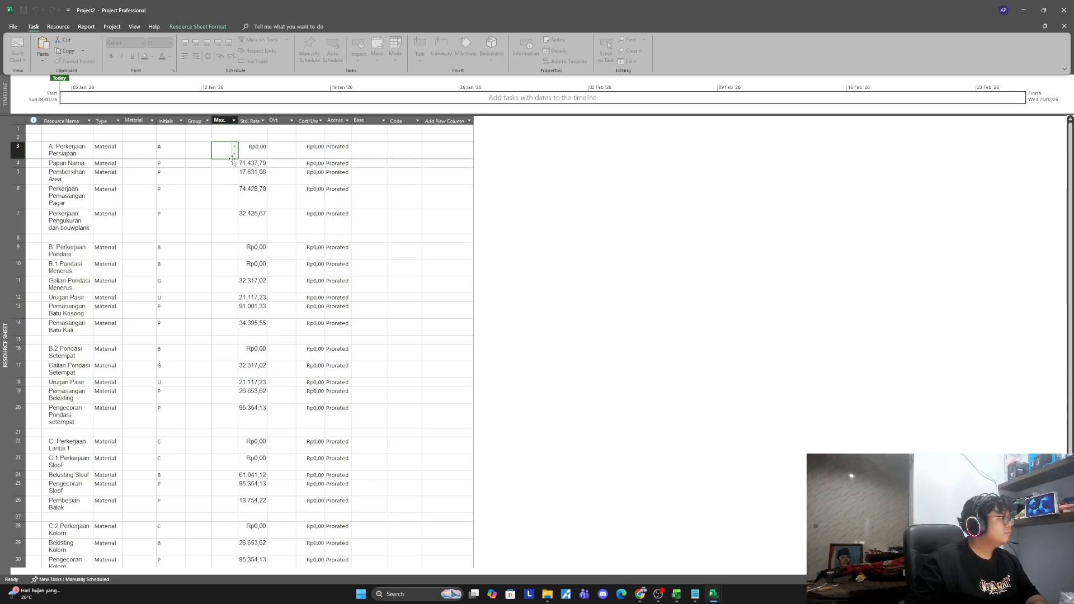
click(292, 151)
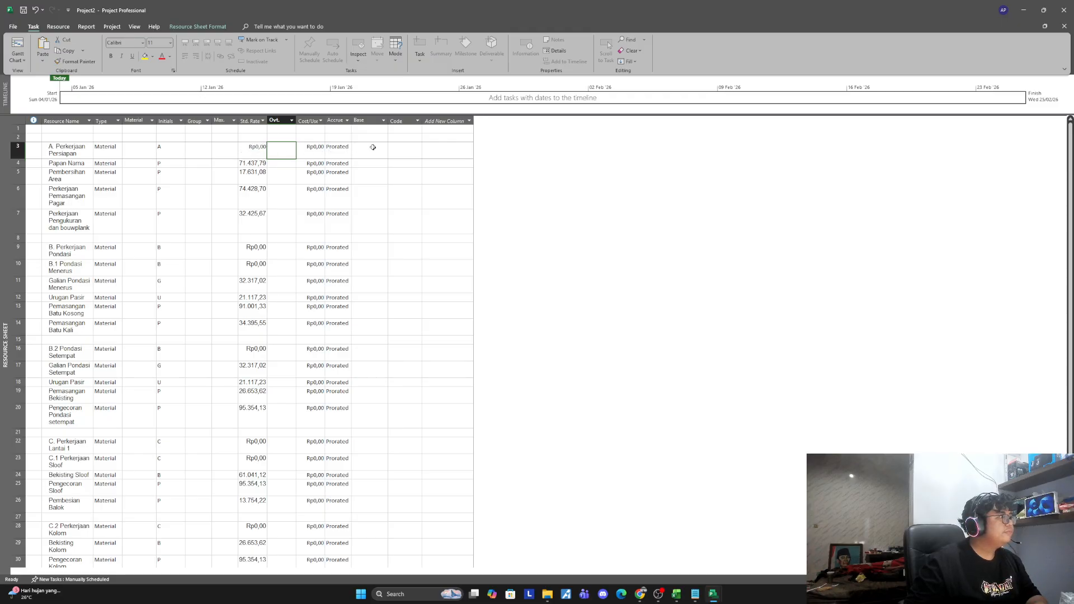
click(338, 151)
click(369, 150)
click(208, 150)
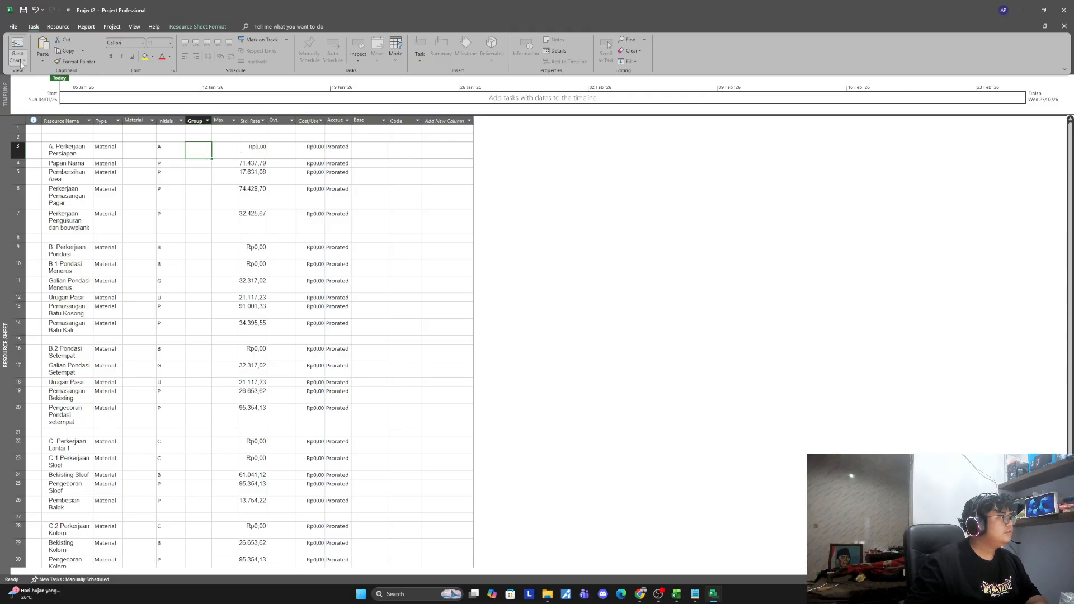
Step: Return to the Gantt Chart view and preview the columns of the open MS PROJEK progres 0% Final project
click(18, 59)
click(37, 81)
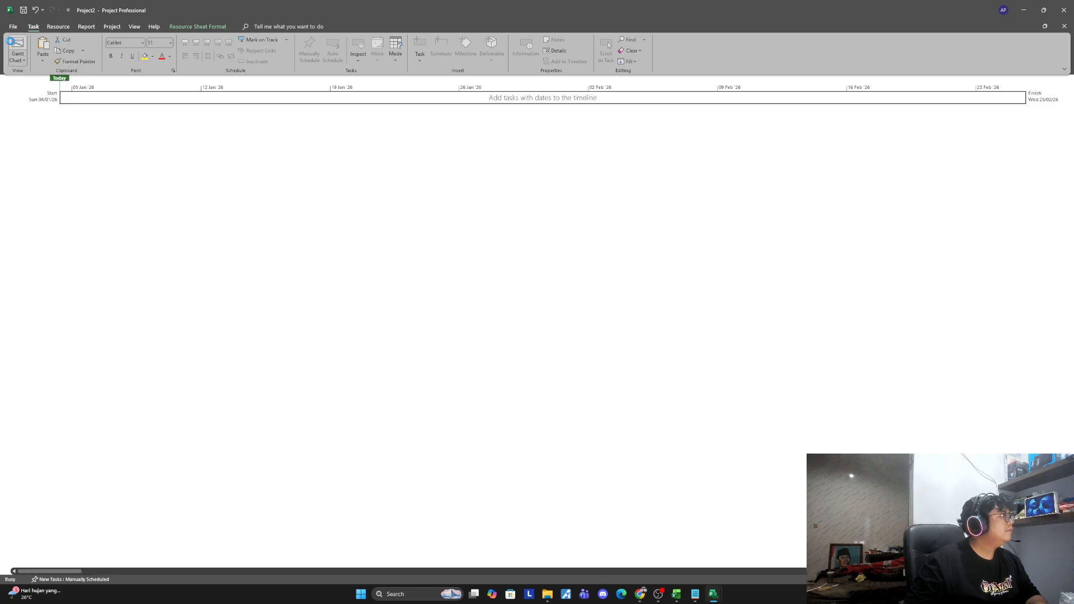
click(394, 227)
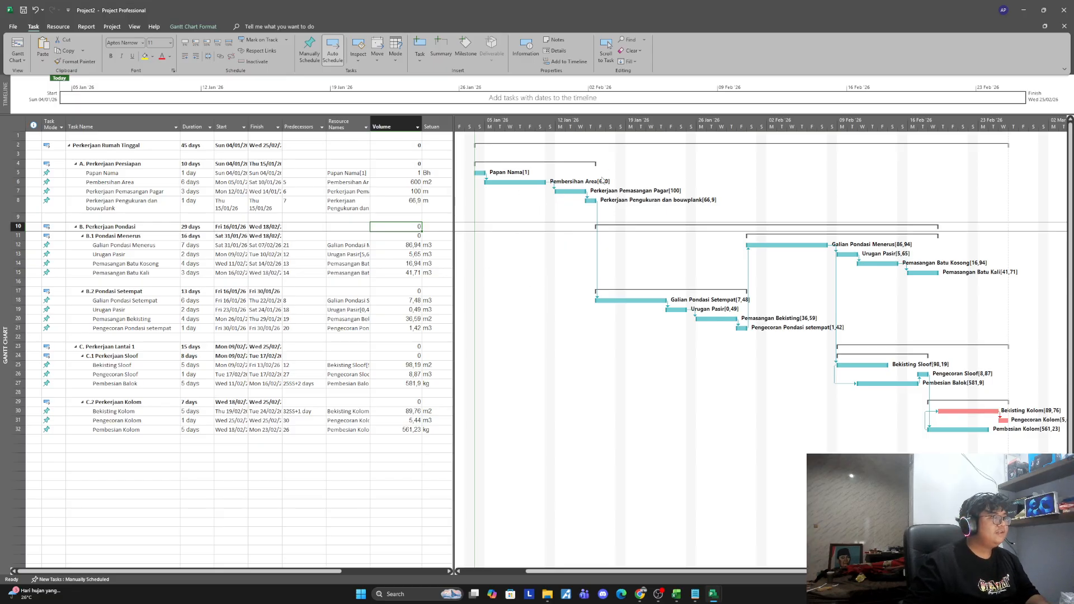
mouse_move(713, 594)
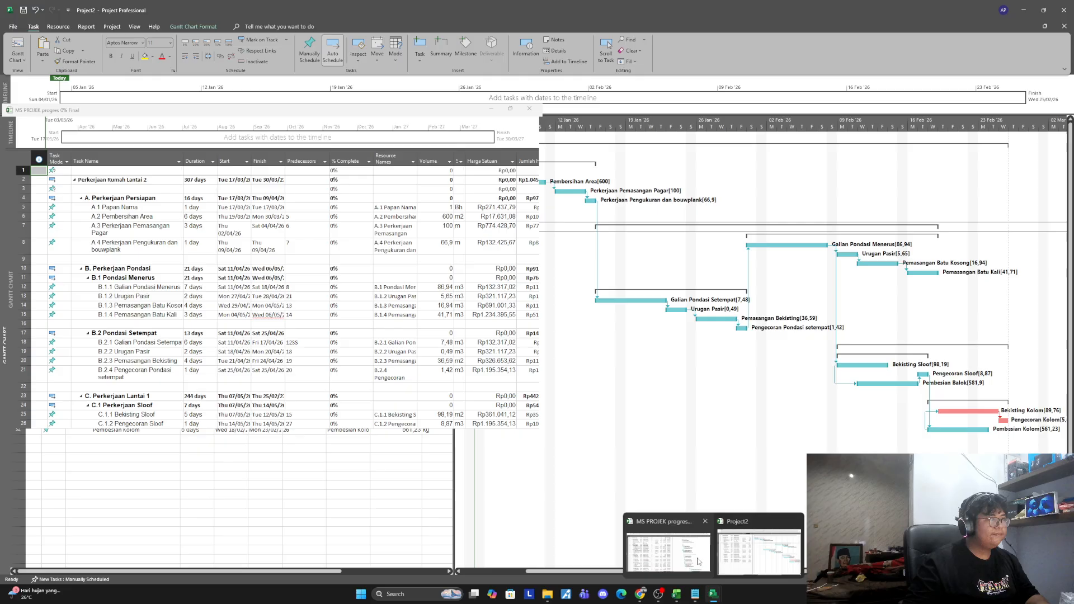
mouse_move(697, 561)
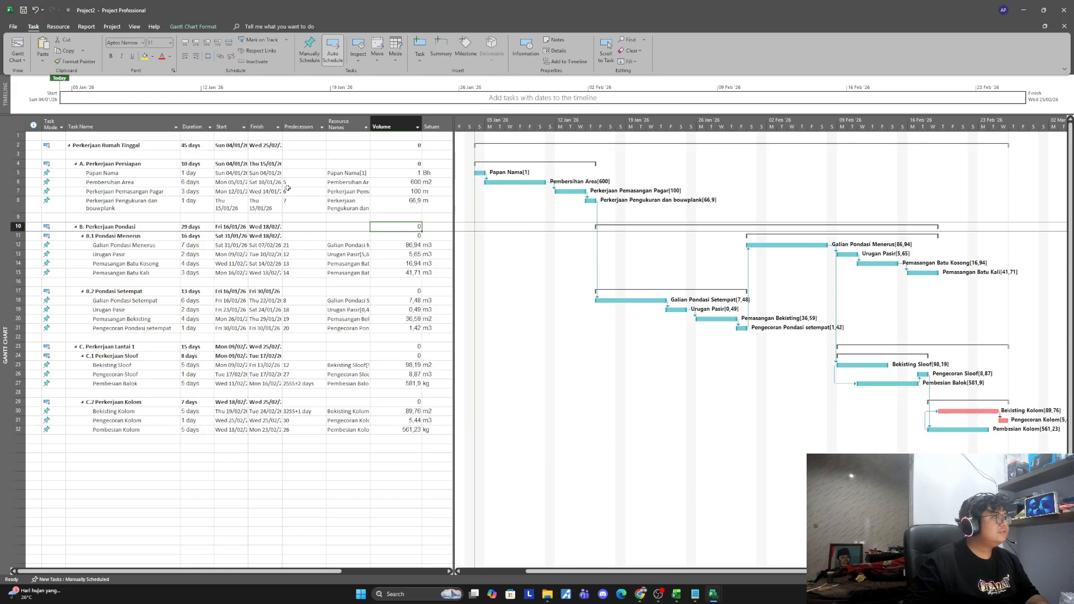
click(424, 192)
click(431, 182)
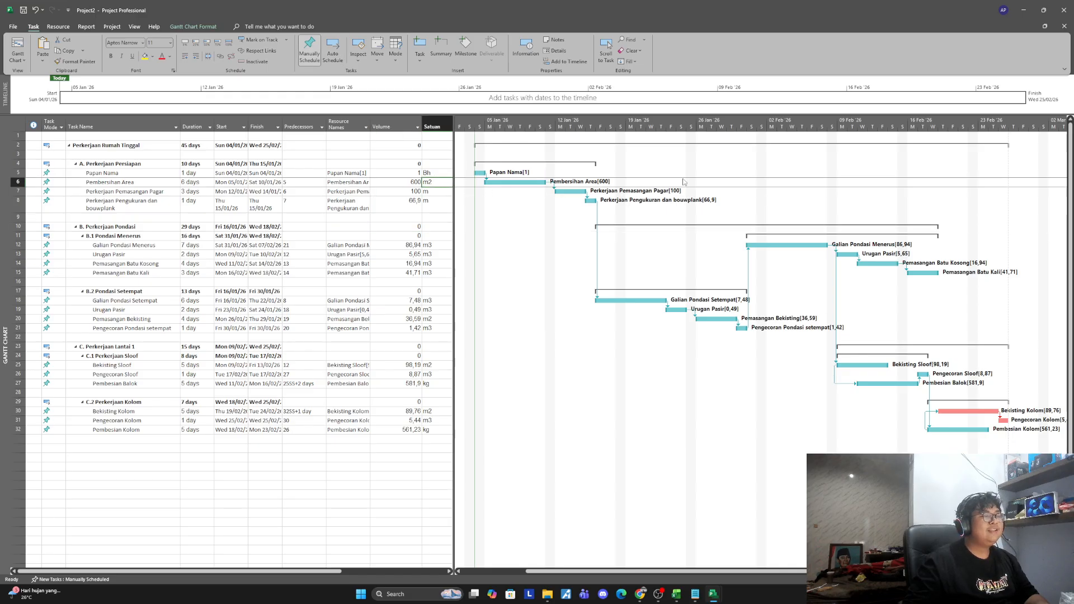
Step: Add a % Complete column after Harga Satuan in the Gantt Chart's task table
drag(267, 572, 407, 574)
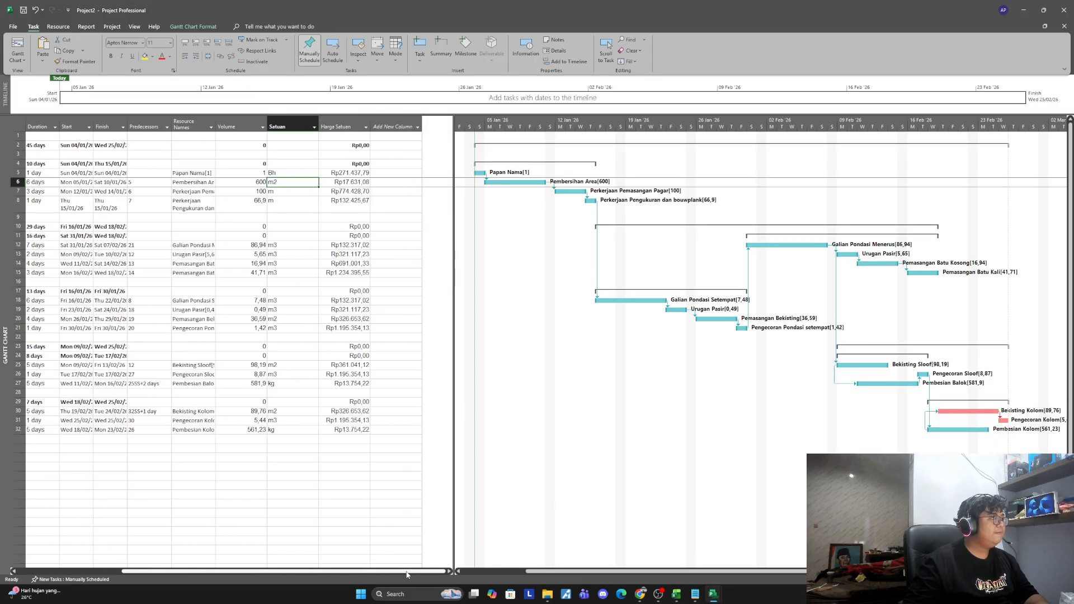
click(269, 484)
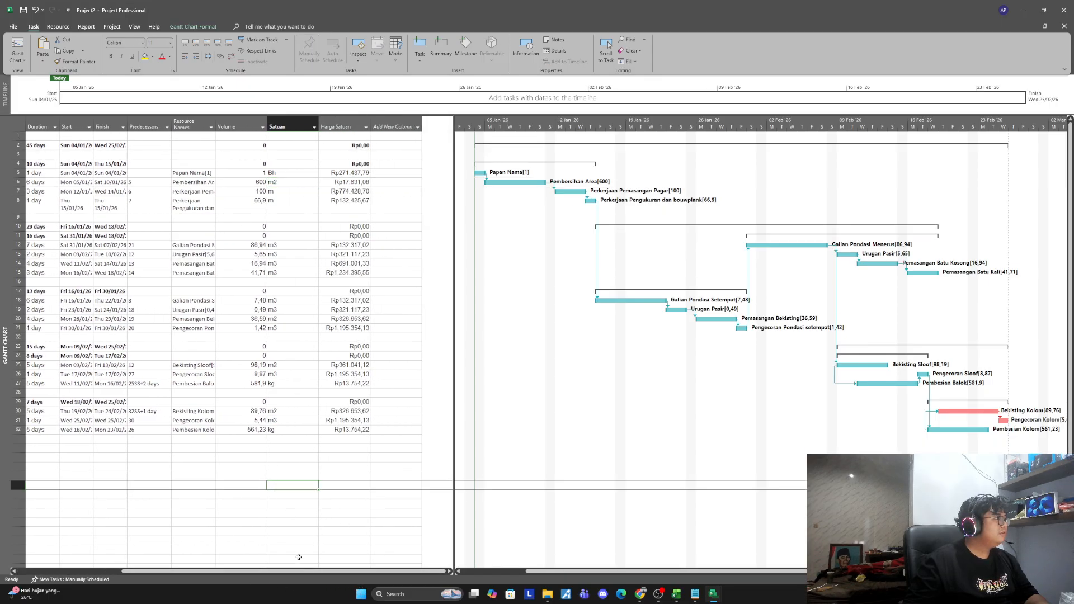
drag(304, 572, 348, 559)
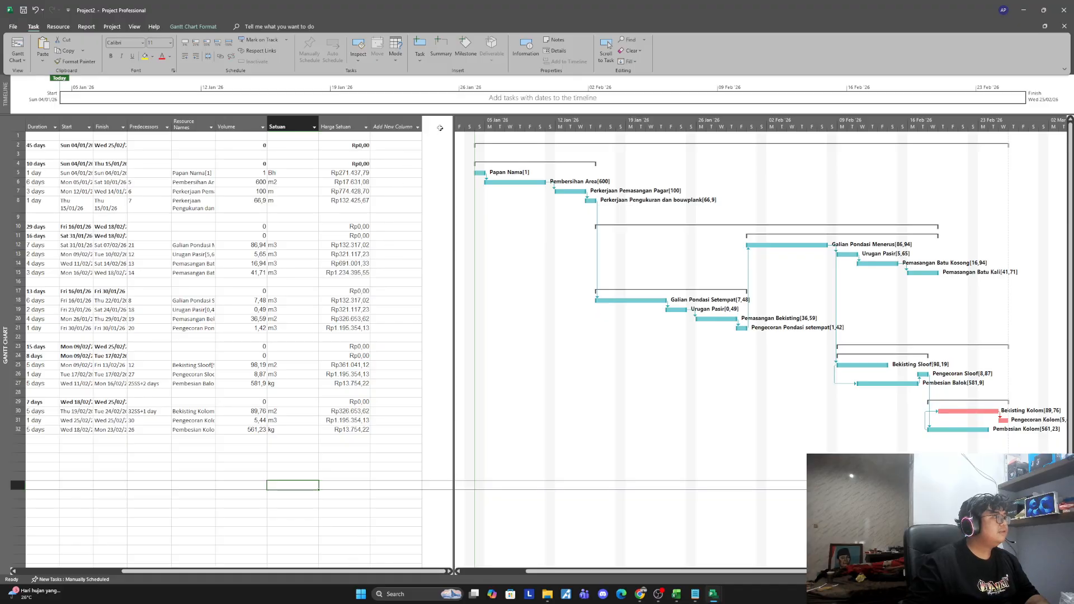
click(394, 125)
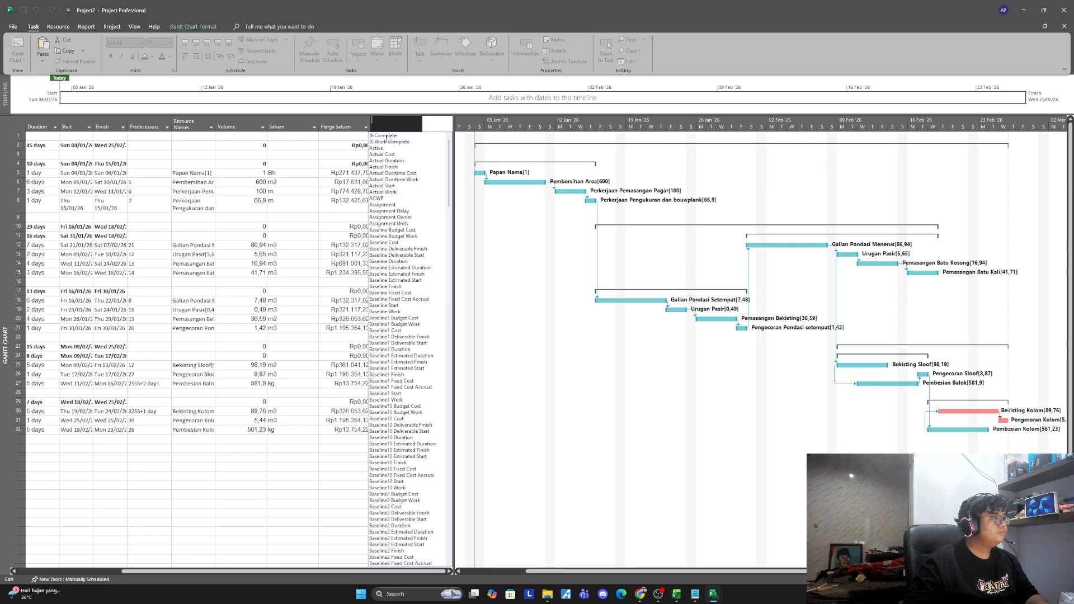
click(387, 136)
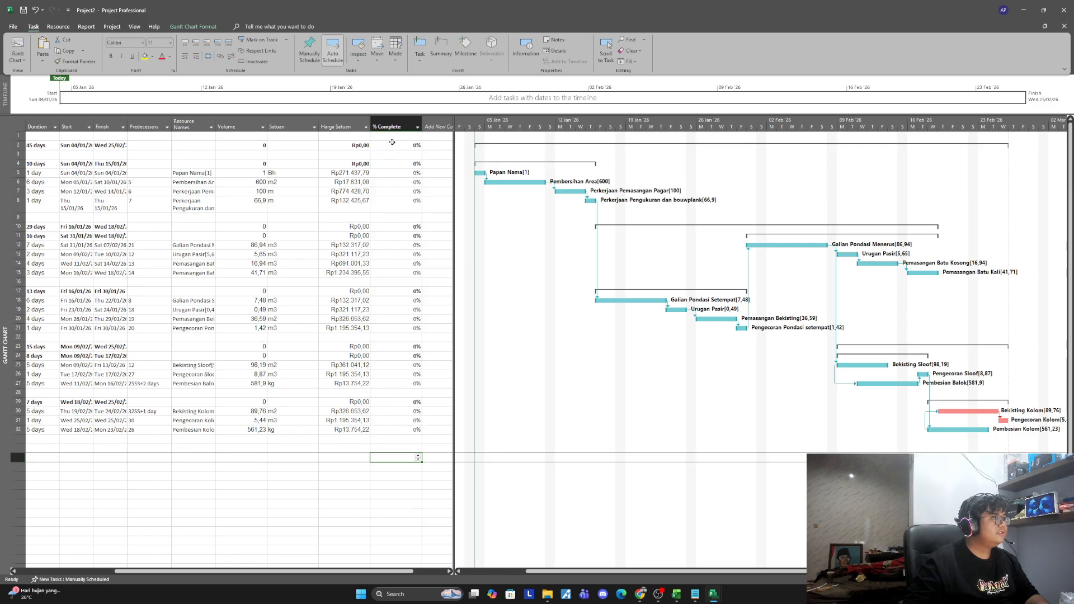
click(386, 124)
click(402, 182)
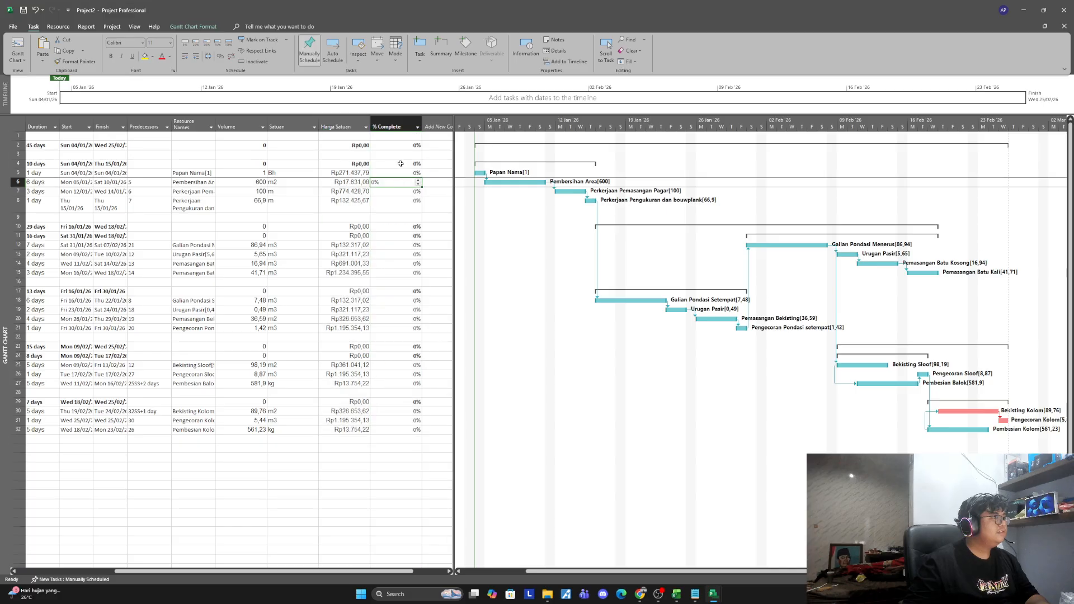
Step: Try a % Complete value of 100 on the Papan Nama task and undo the entry
click(394, 174)
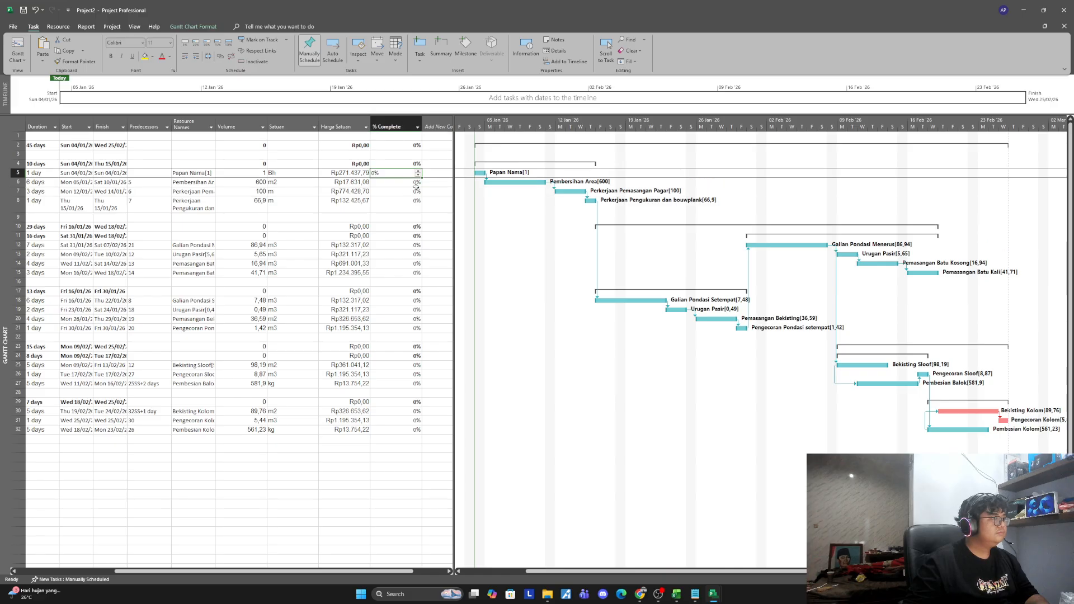
text(100)
key(Return)
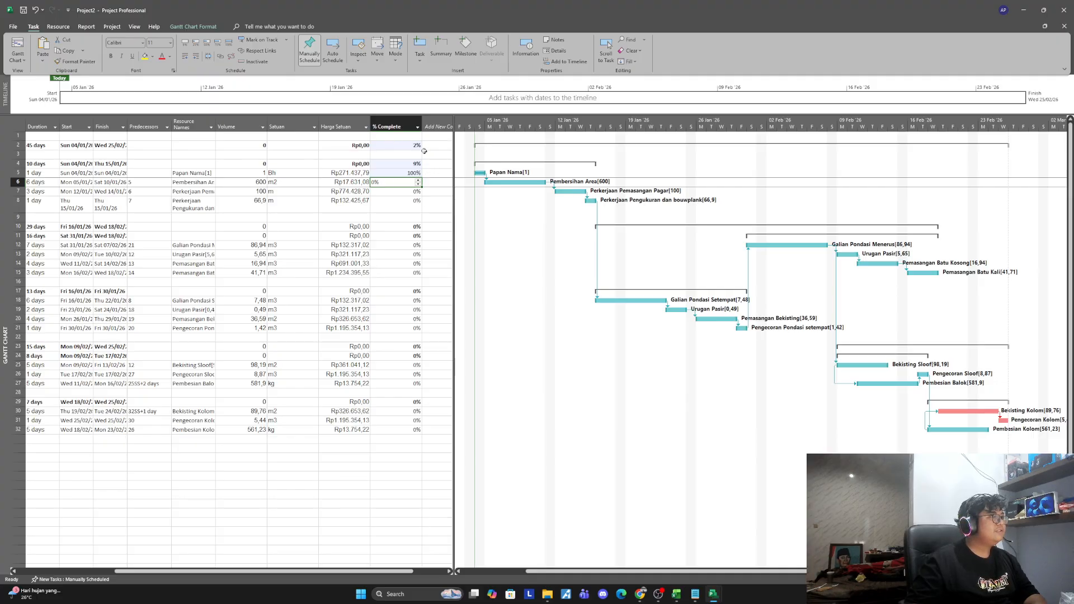
key(ctrl+z)
click(417, 468)
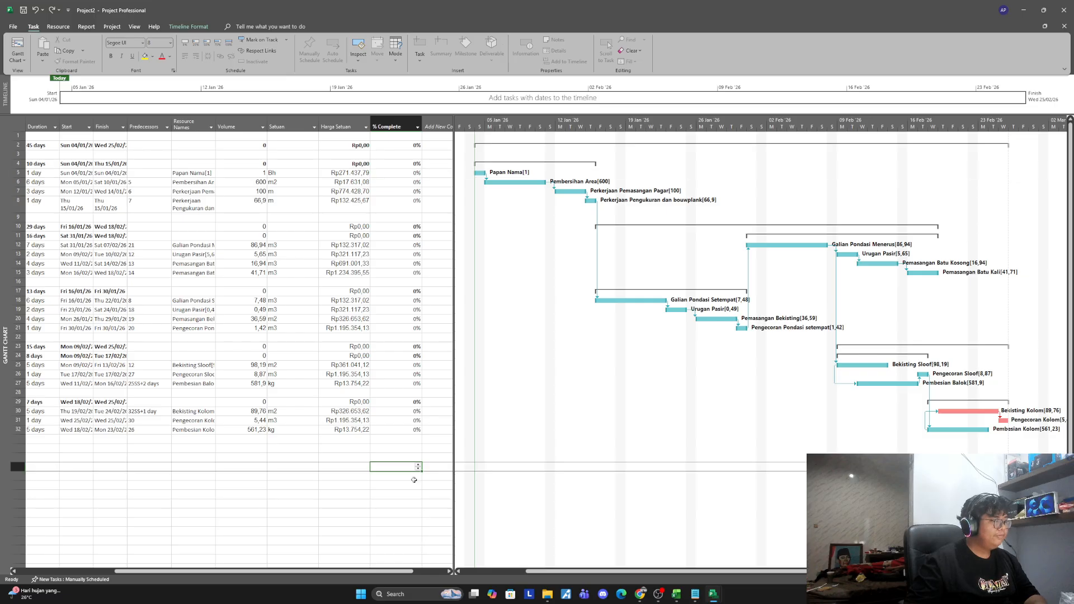
drag(416, 572, 449, 571)
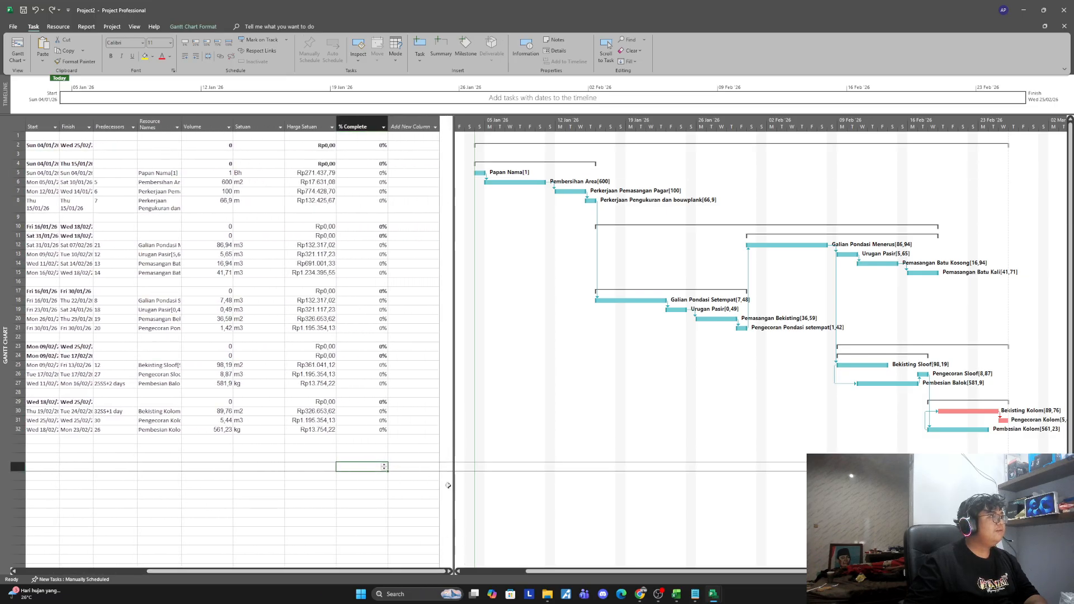
click(416, 137)
click(317, 126)
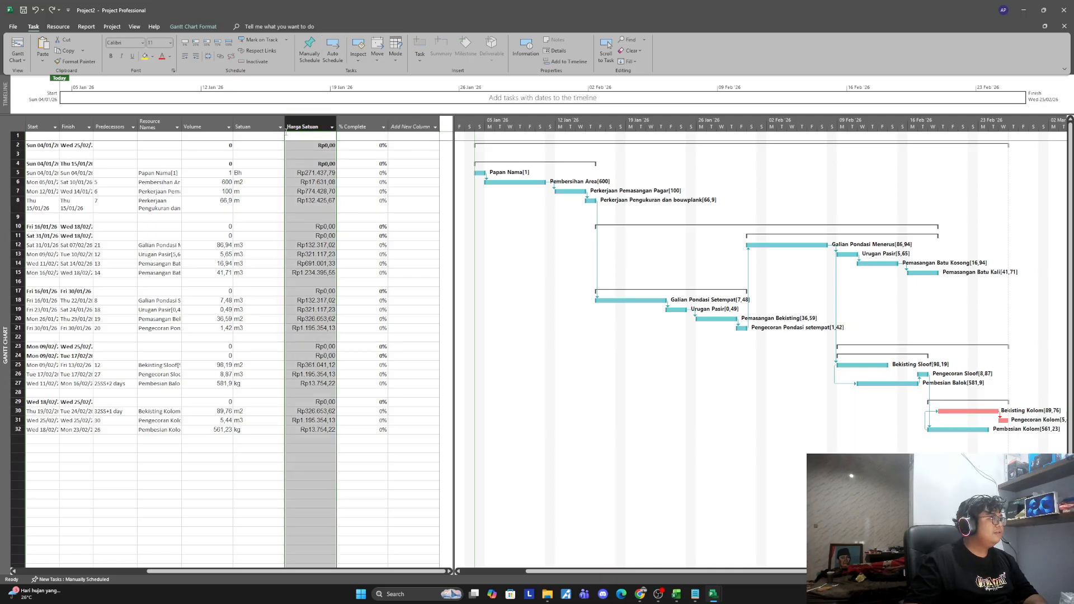
drag(296, 131, 402, 172)
click(598, 334)
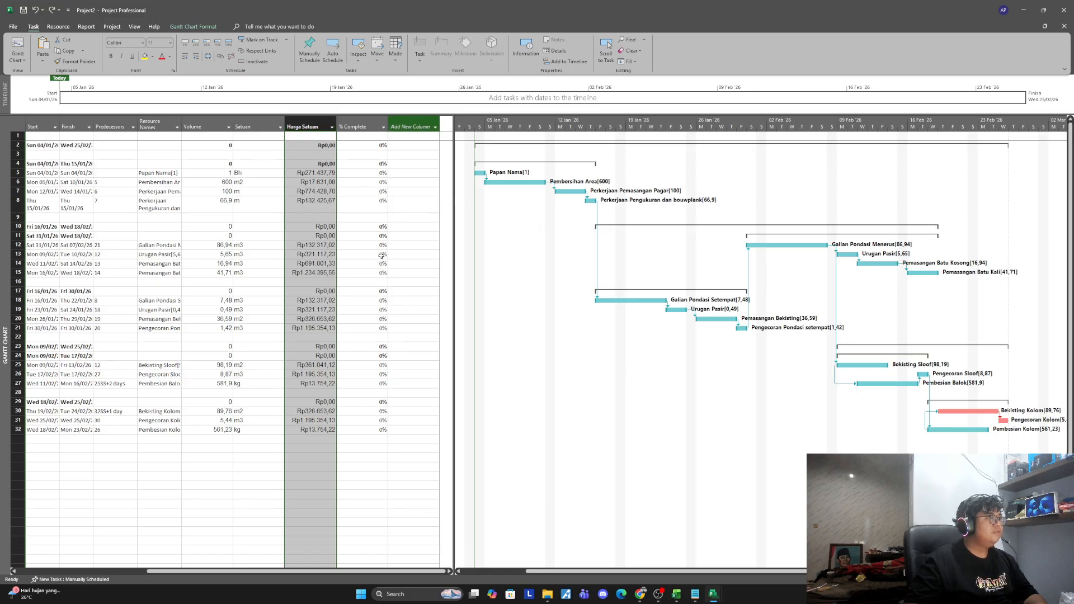
Step: Remove the % Complete column from the task table
click(413, 136)
click(370, 126)
right_click(370, 126)
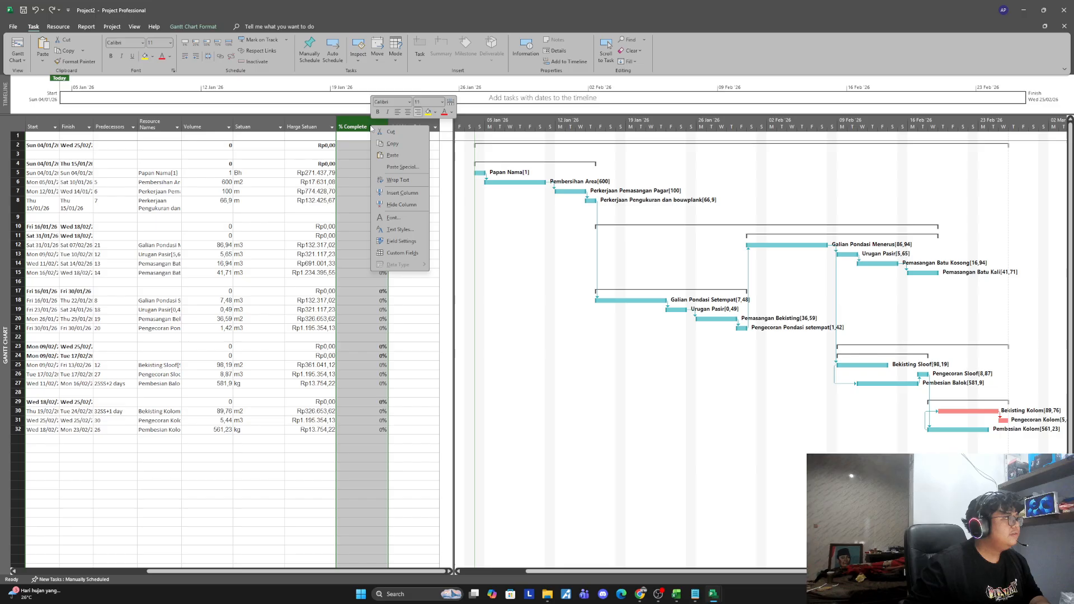
click(362, 216)
key(Delete)
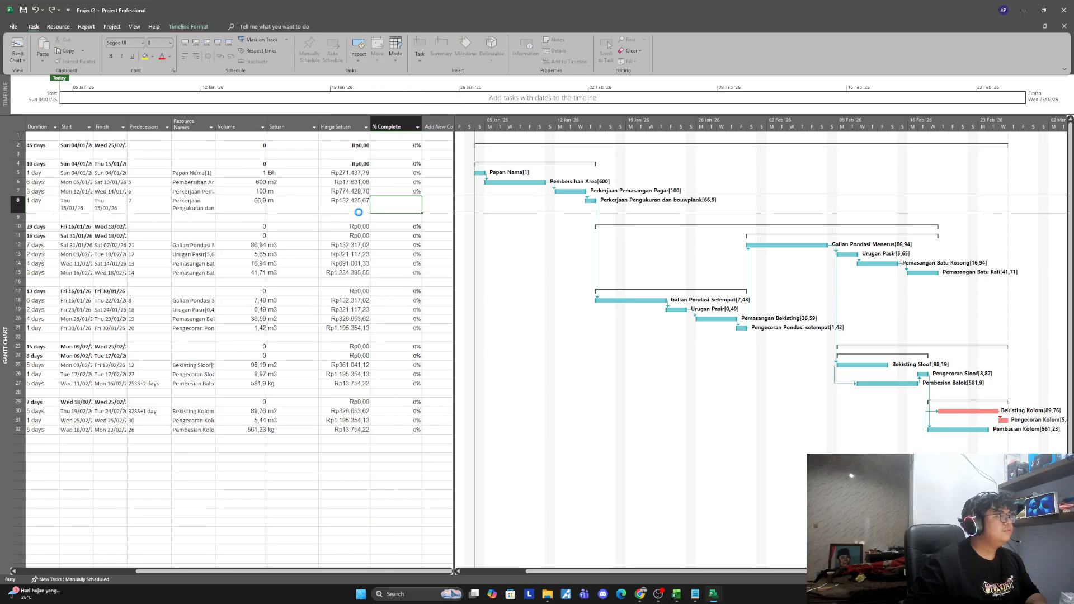
Step: Open the Custom Fields settings from the empty column after Harga Satuan and choose the Cost type for task fields
click(397, 127)
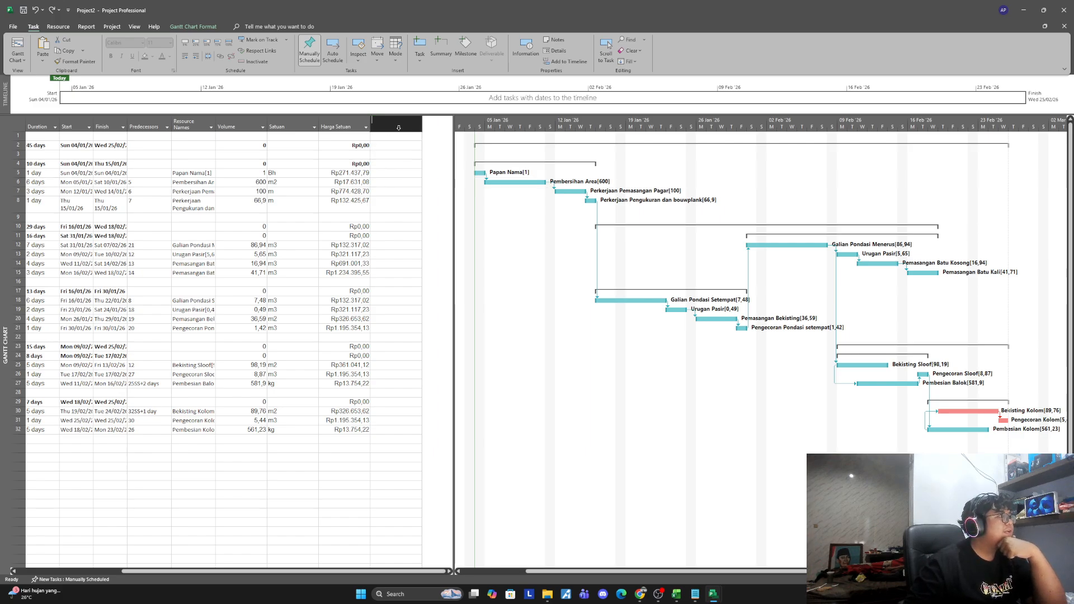
click(418, 127)
key(Escape)
right_click(396, 127)
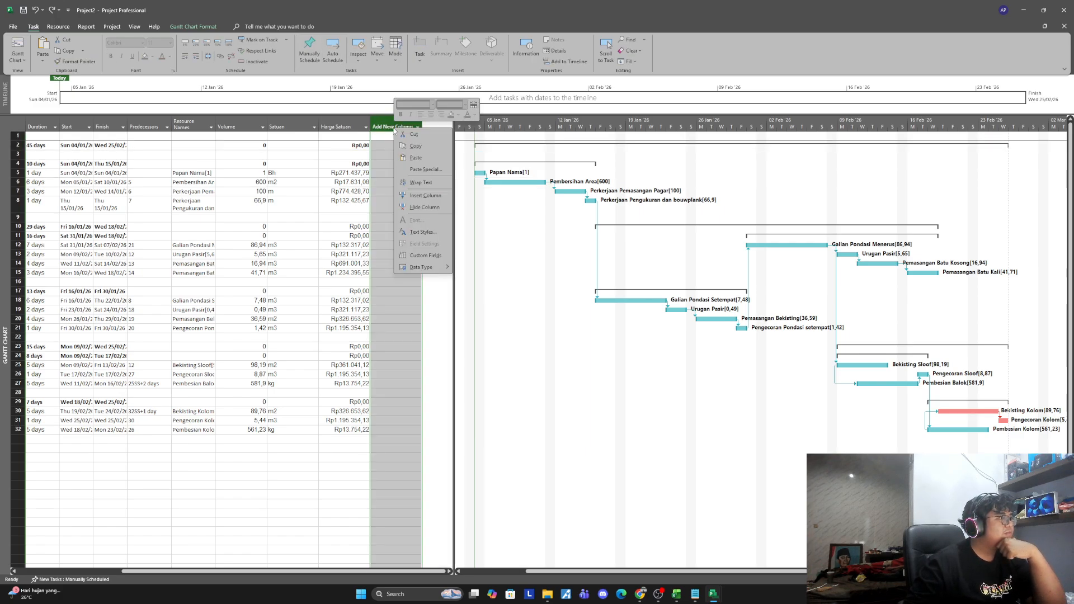
click(425, 258)
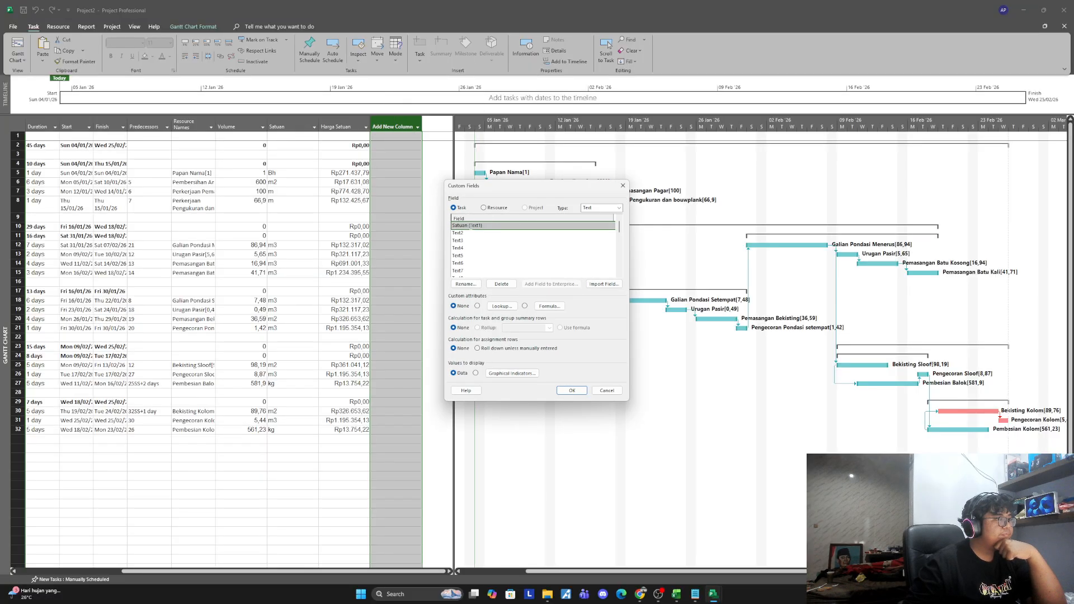
click(599, 208)
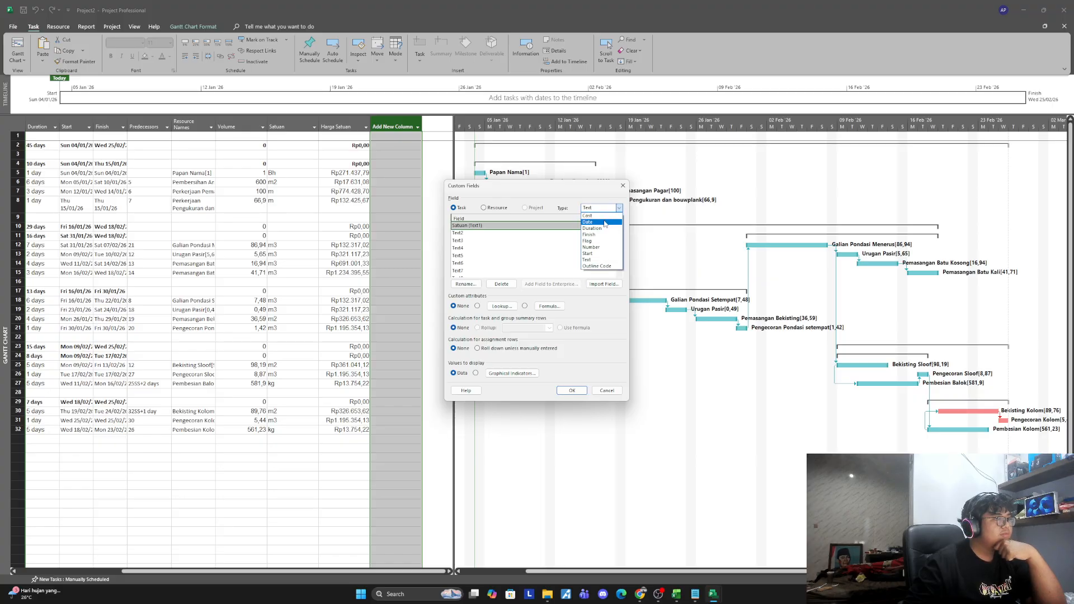
click(590, 216)
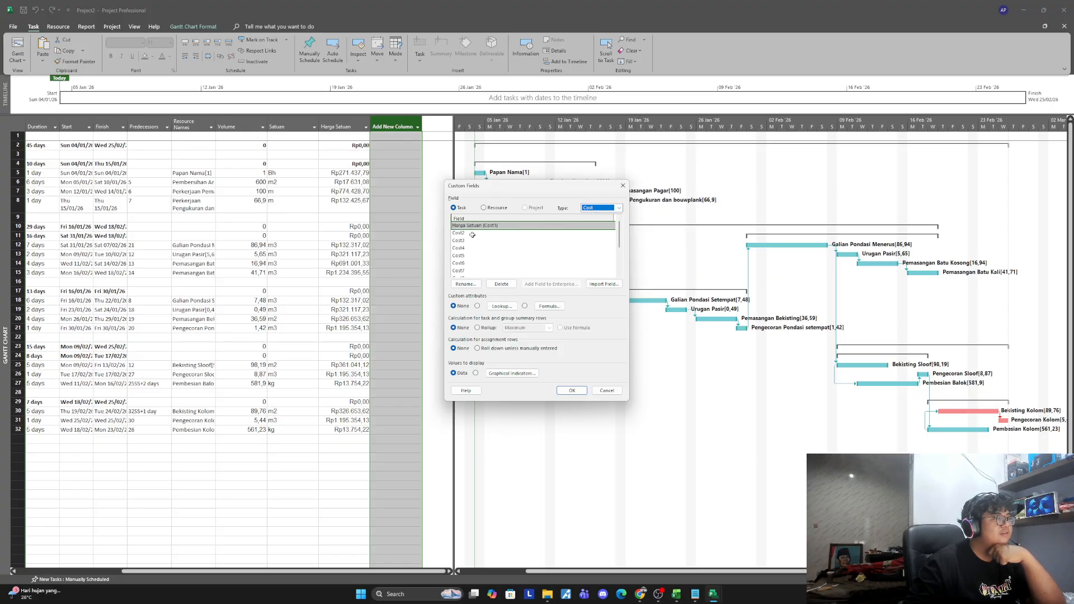
Step: Rename the Cost2 custom field as Jumlah Harga
click(473, 233)
click(466, 284)
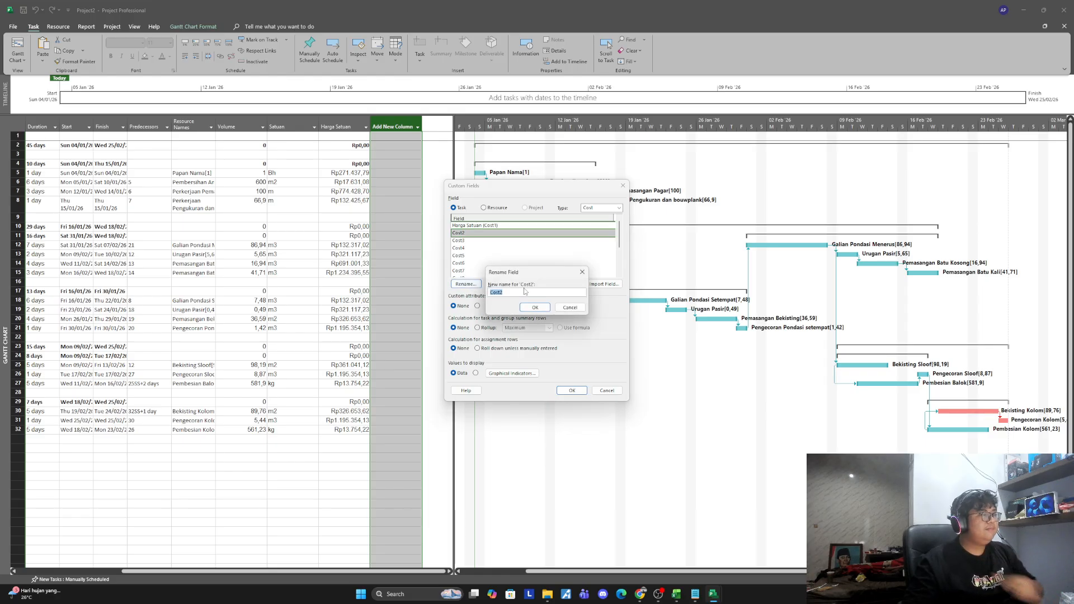
text(Jumla)
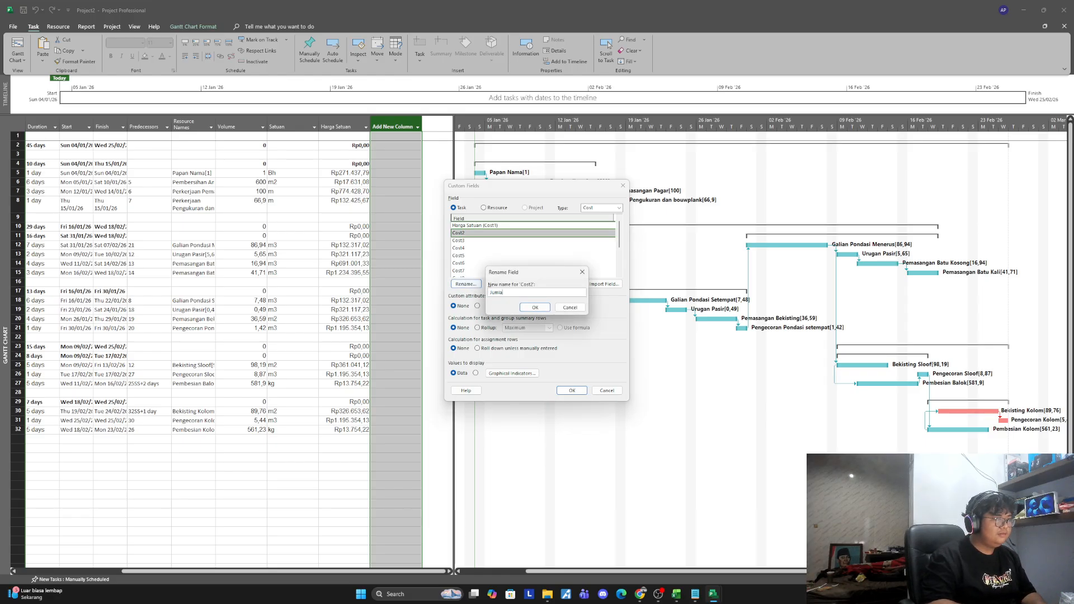
text(h Harg)
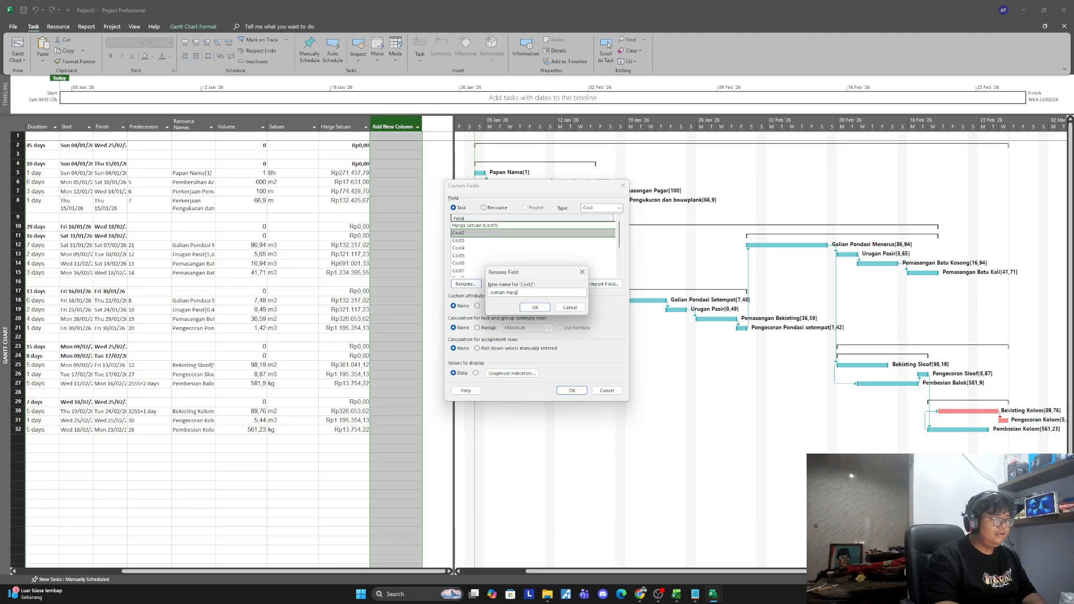
text(a)
click(538, 308)
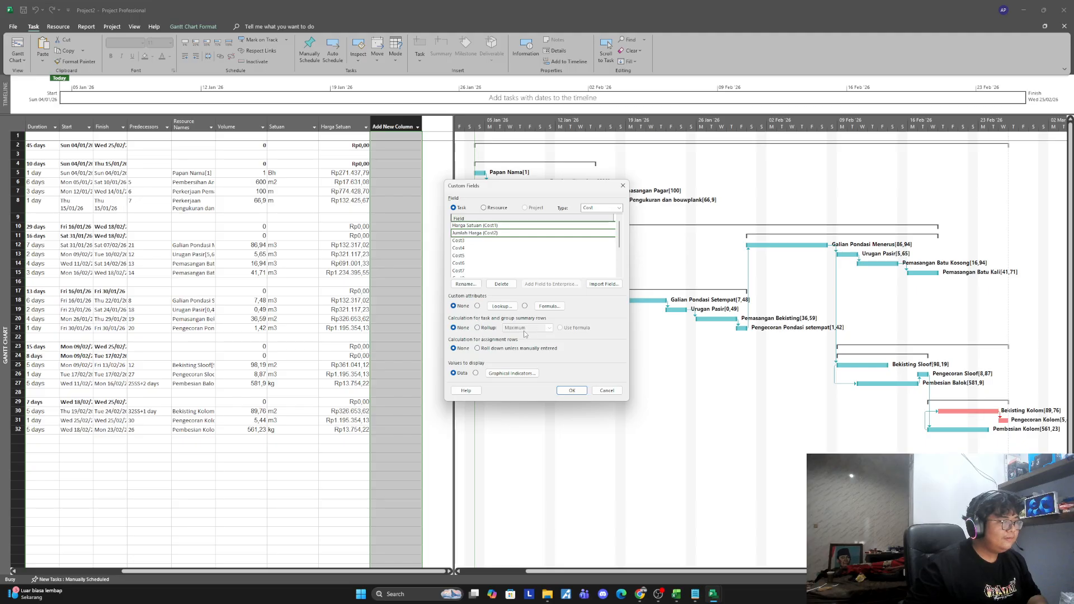
Step: Set the Jumlah Harga field's task and group summary rows to roll up as Sum
click(477, 328)
click(548, 329)
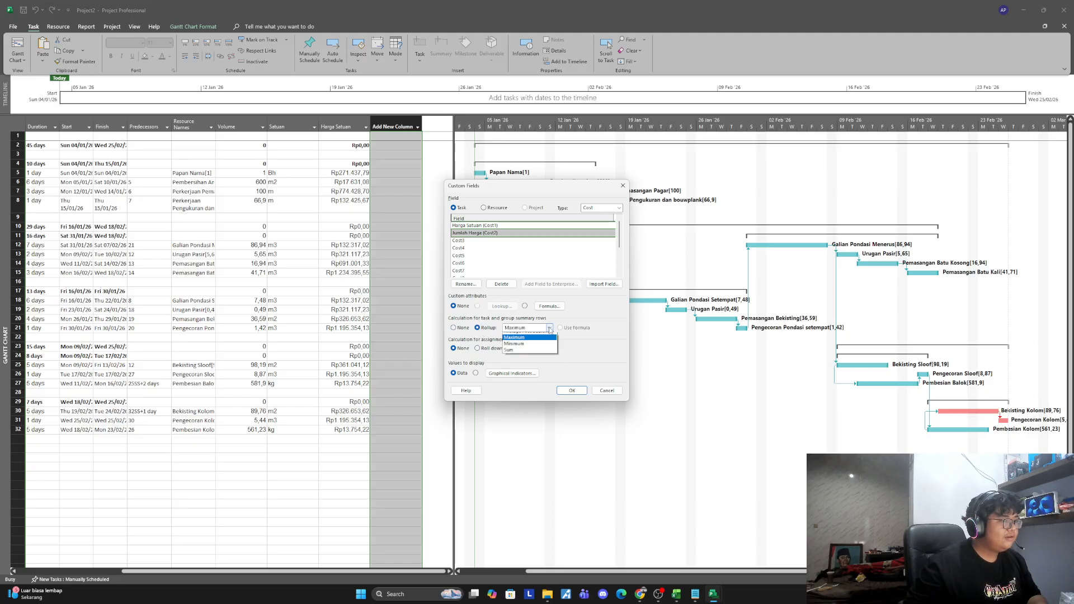
click(523, 365)
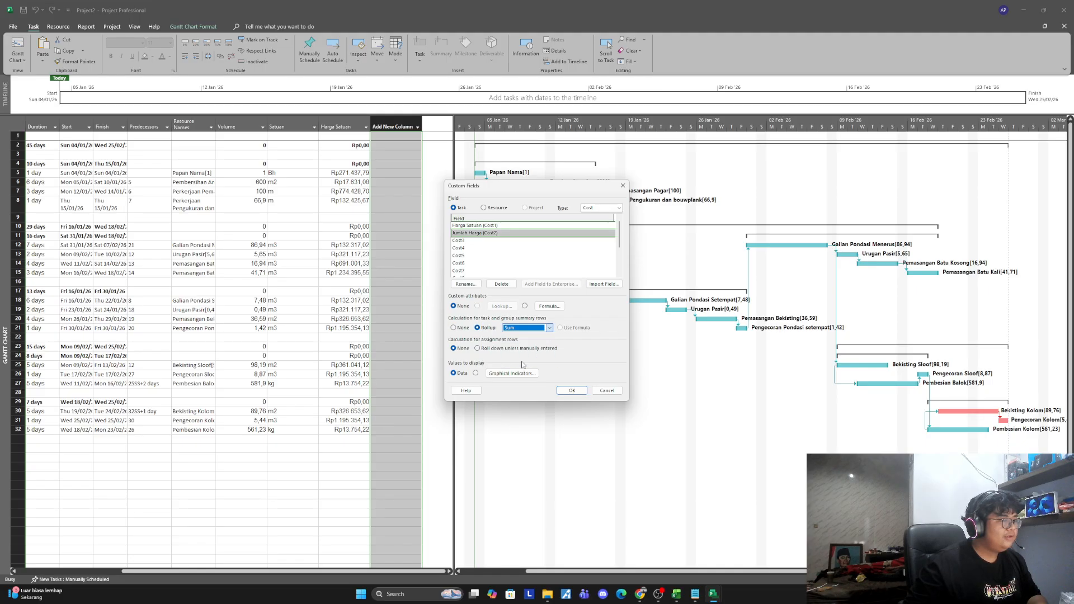
Step: Start a formula for the Jumlah Harga field with the custom number field Volume
click(555, 308)
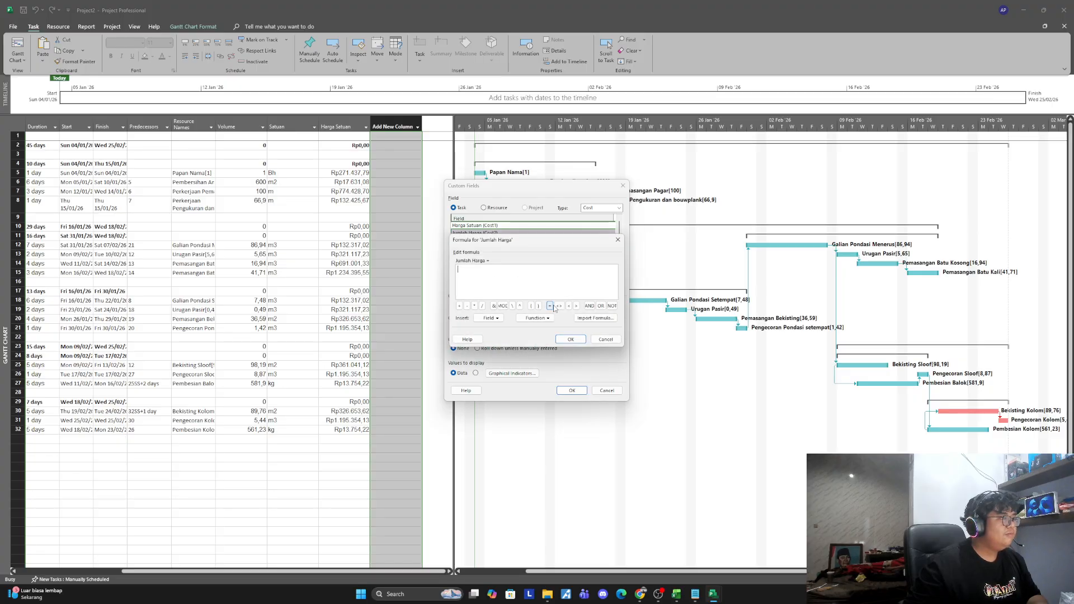
click(489, 317)
mouse_move(508, 331)
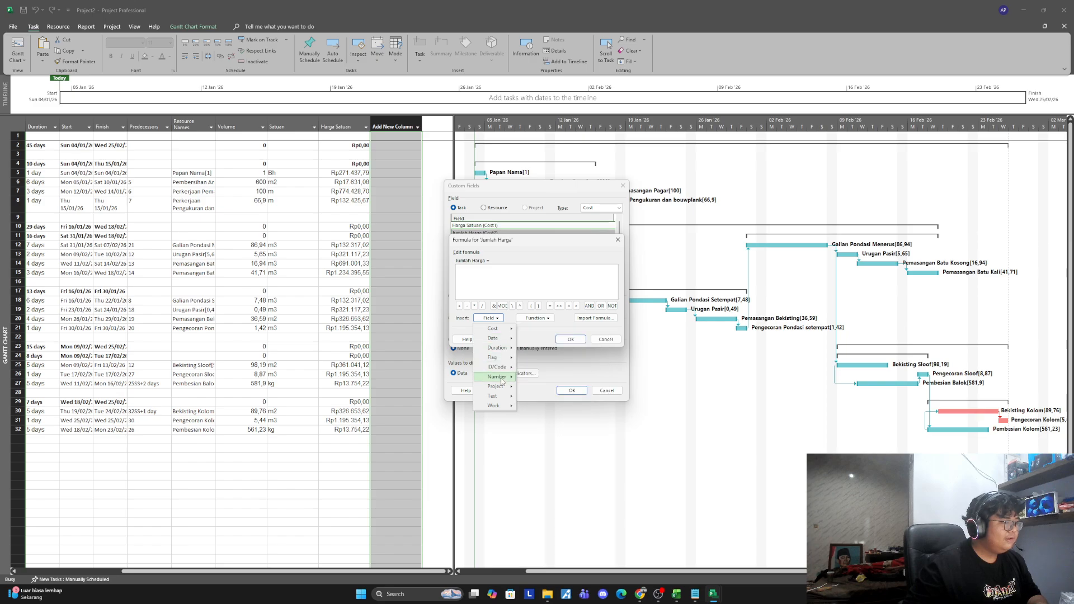
mouse_move(504, 377)
mouse_move(570, 396)
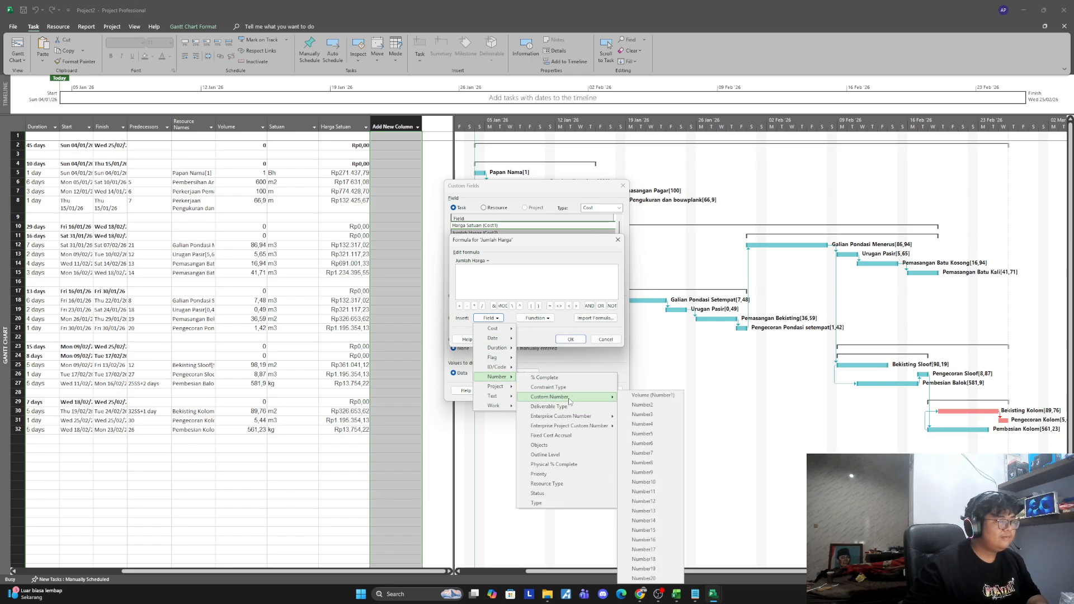
click(641, 397)
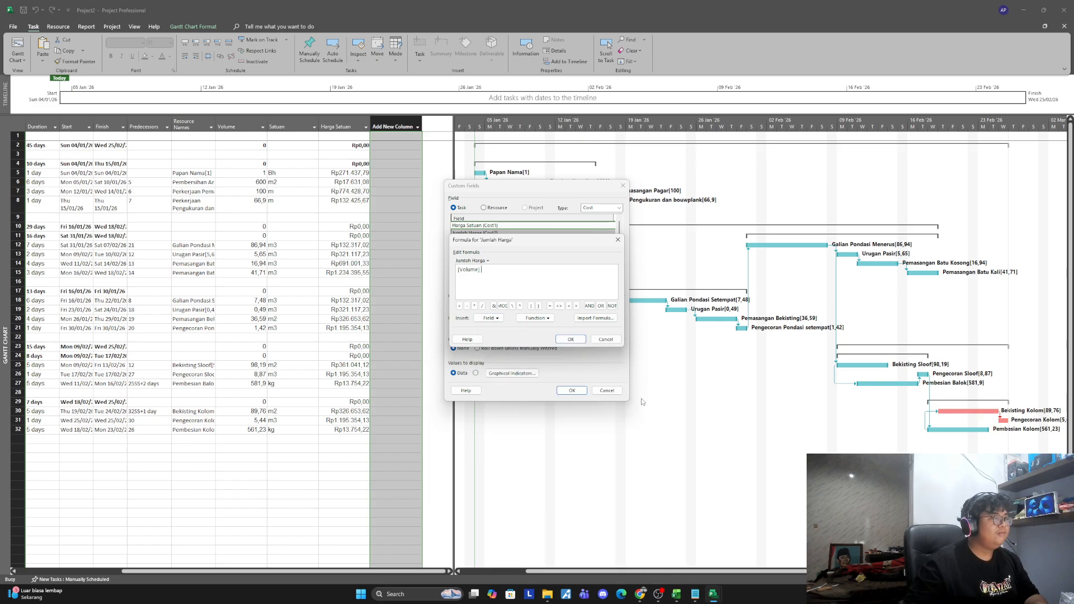
Step: Multiply Volume by the custom cost field Harga Satuan in the formula, accept replacing existing data, and apply the custom field settings
click(490, 318)
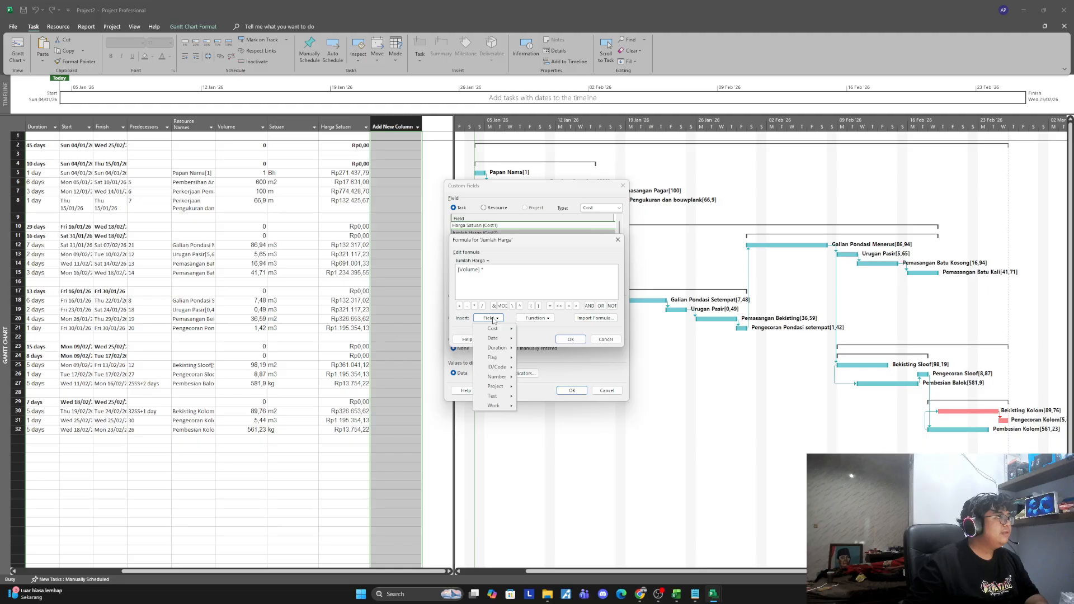
mouse_move(496, 329)
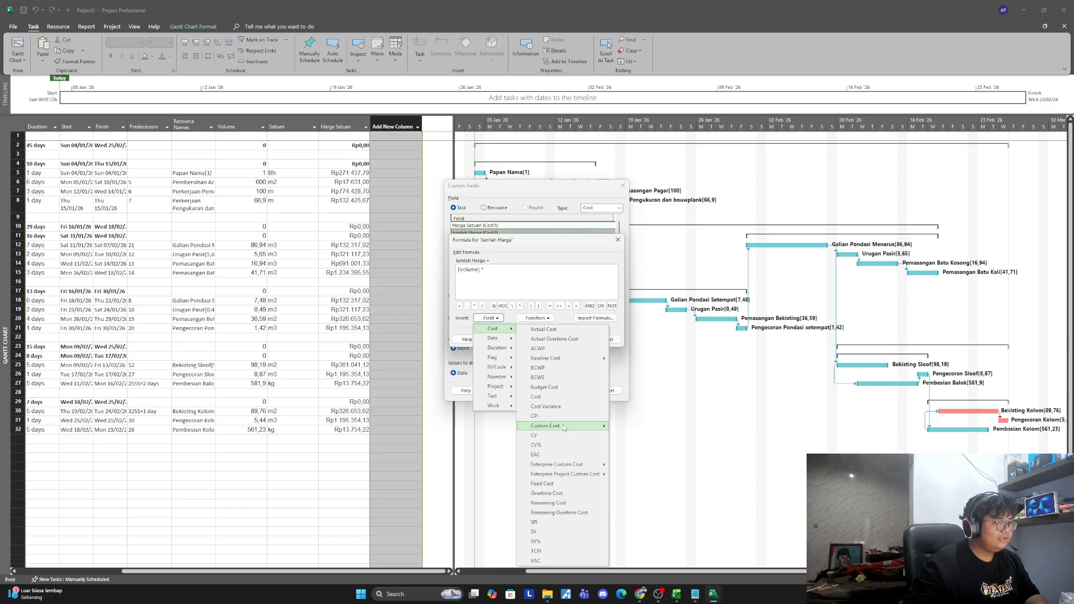
mouse_move(565, 426)
click(636, 432)
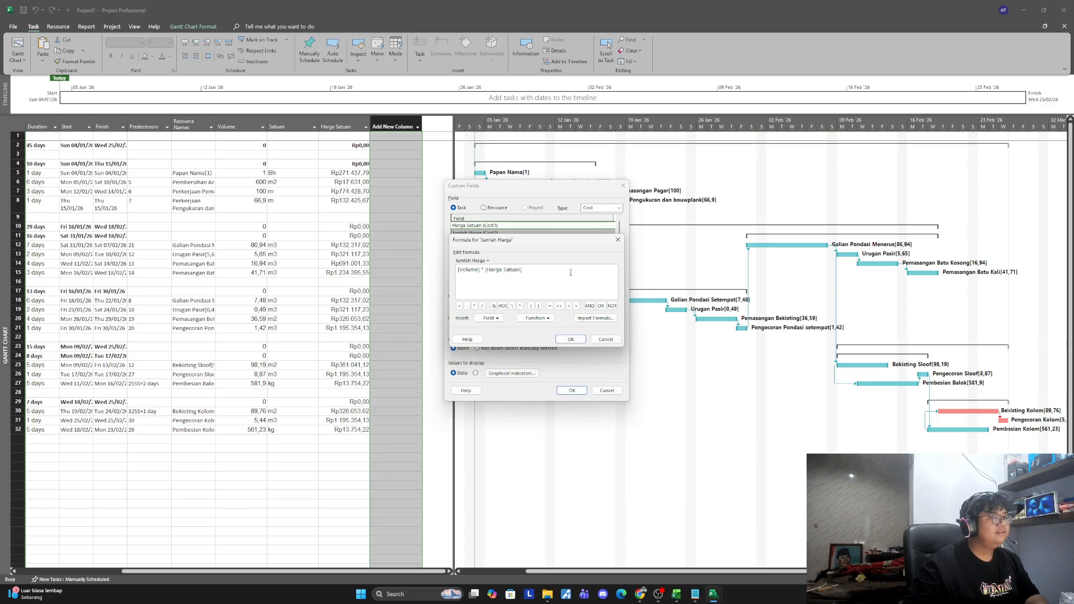
click(571, 339)
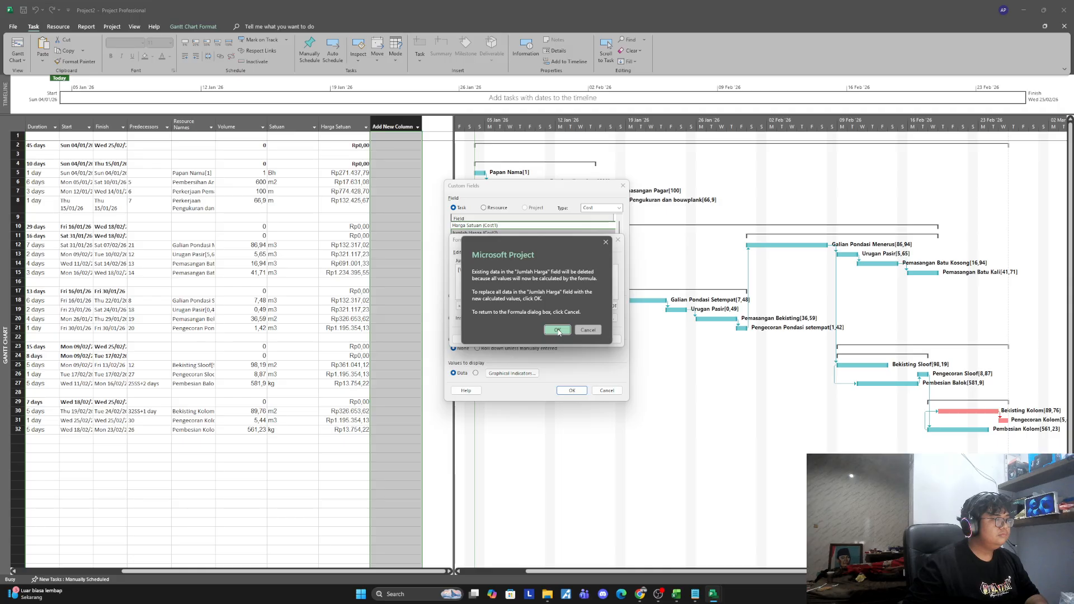
click(557, 330)
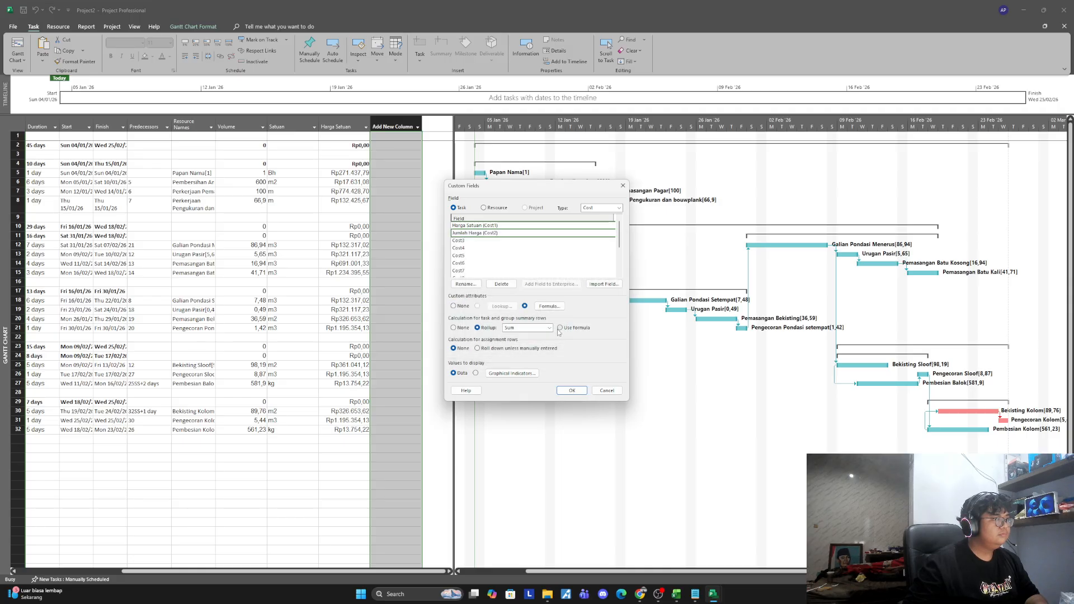
click(572, 392)
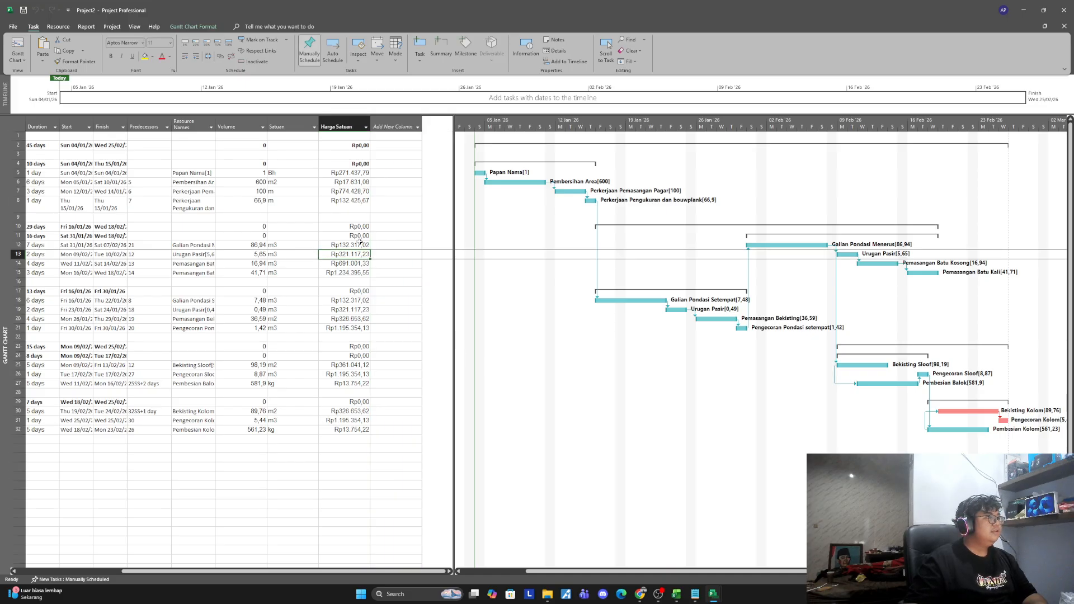
Step: Add the Jumlah Harga column after Harga Satuan in the task table and review its values down the task list
click(392, 127)
text(Jum)
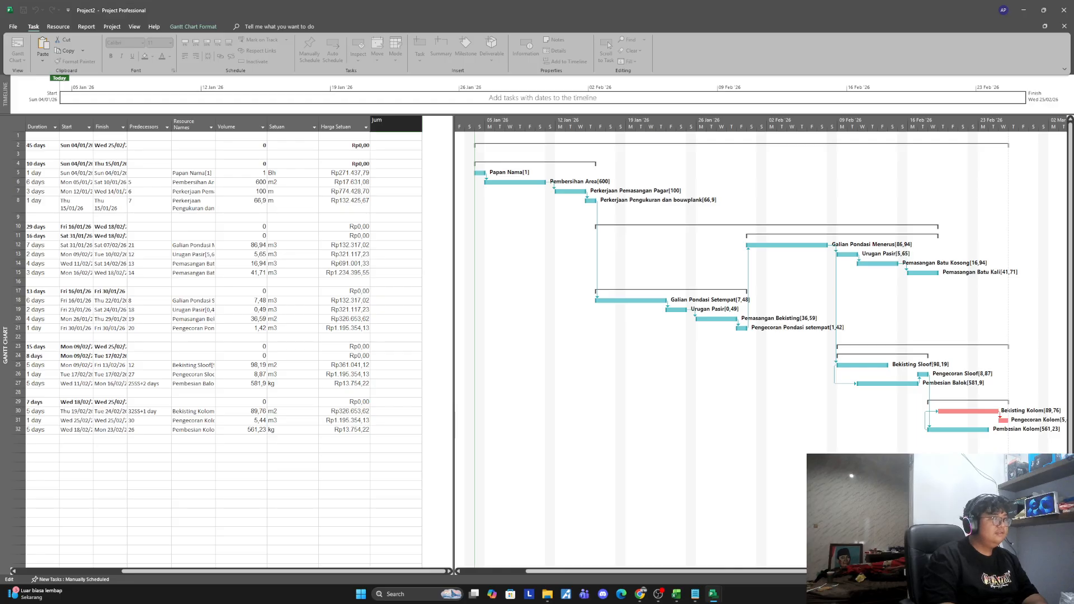
text(alah Harga)
key(Return)
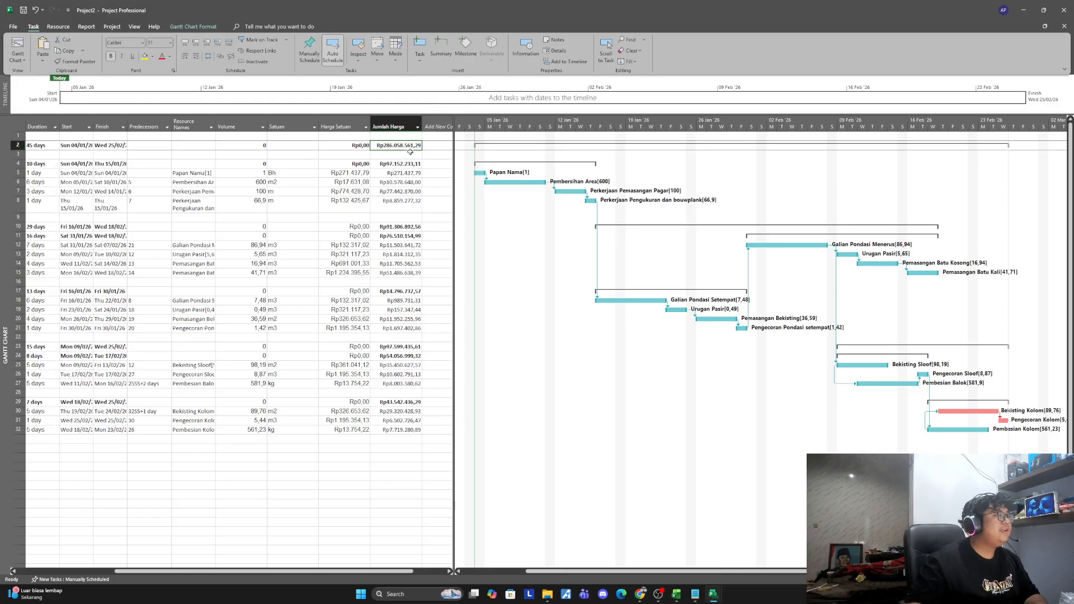
scroll(363, 340, down, 5)
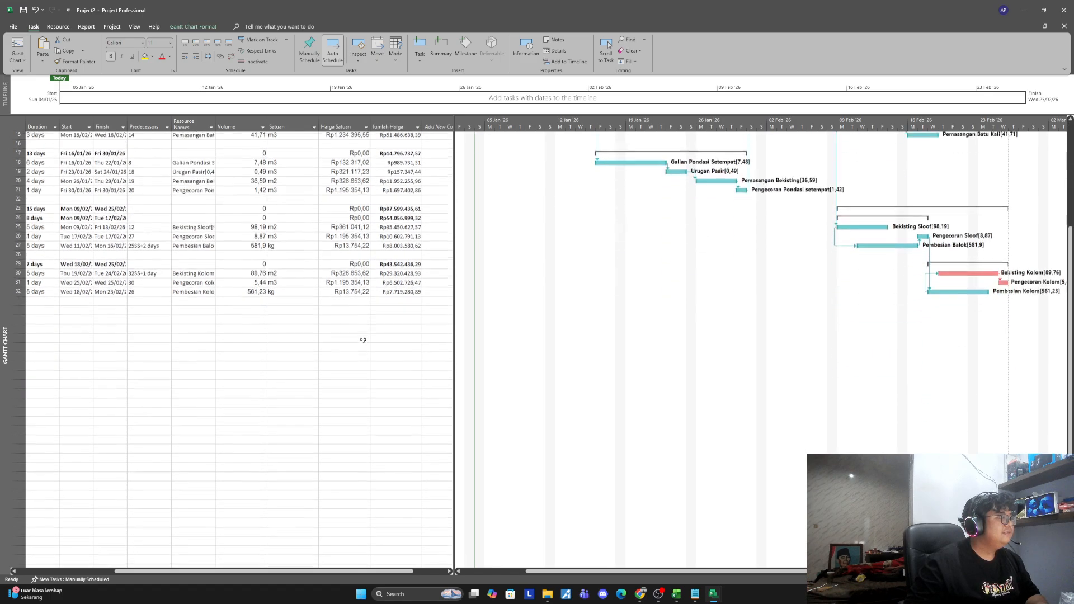
scroll(363, 340, up, 5)
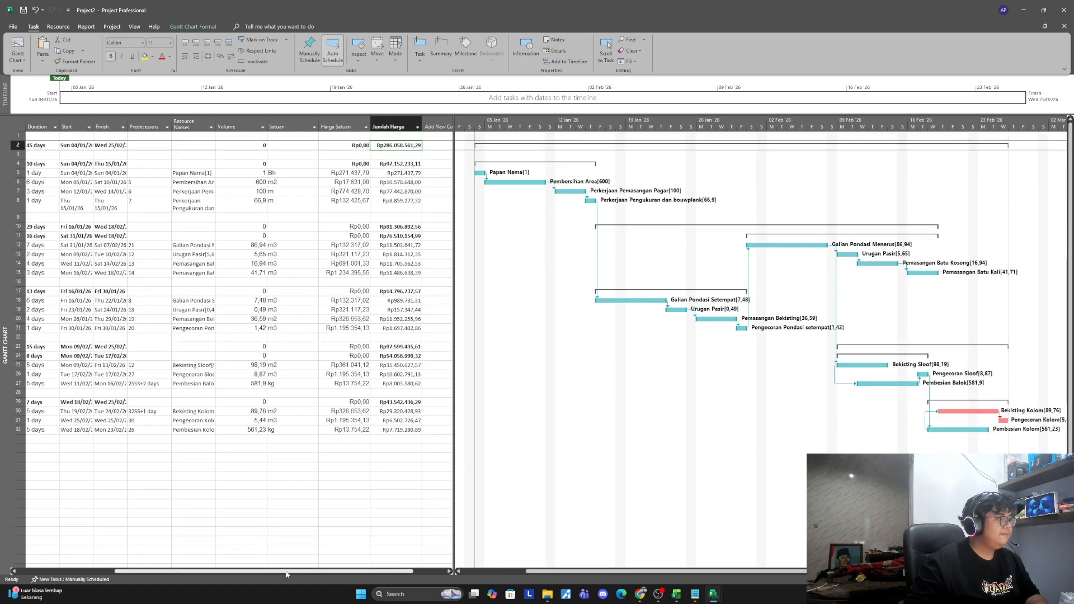
drag(289, 571, 336, 573)
click(273, 476)
click(437, 144)
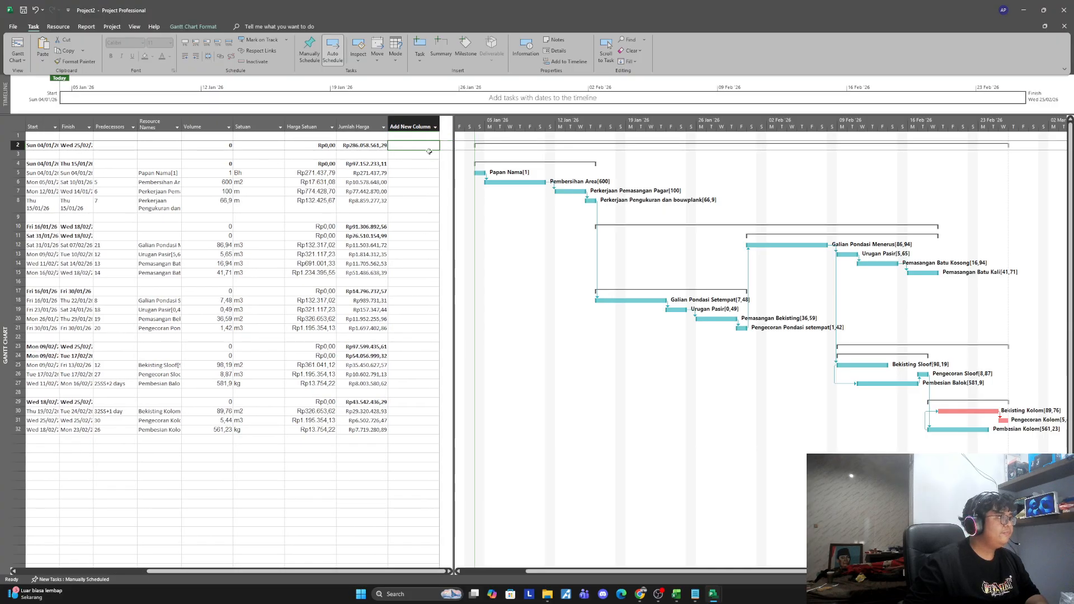
right_click(414, 116)
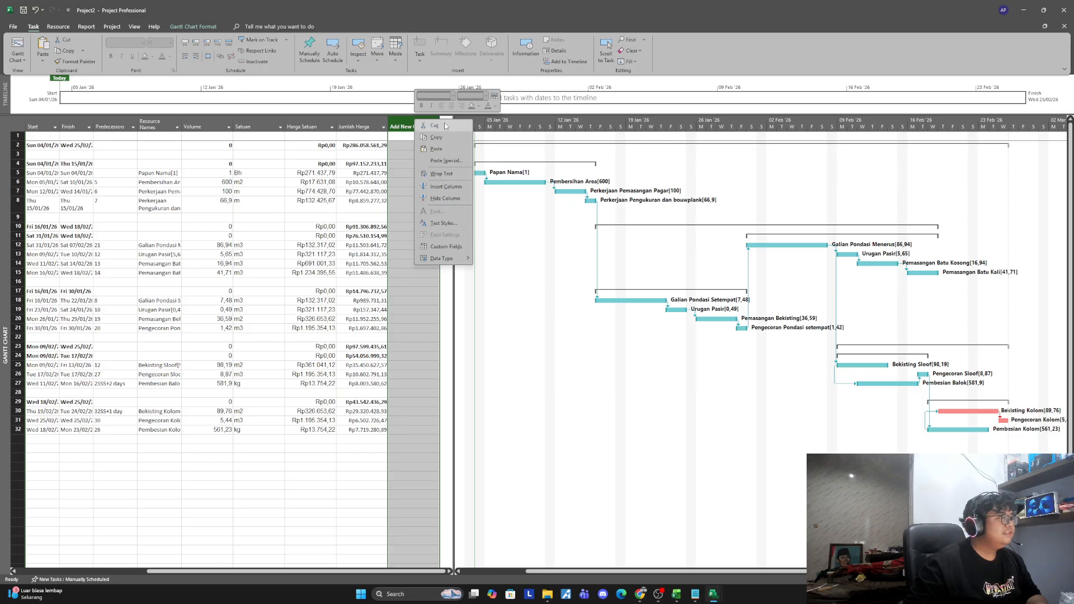
click(439, 248)
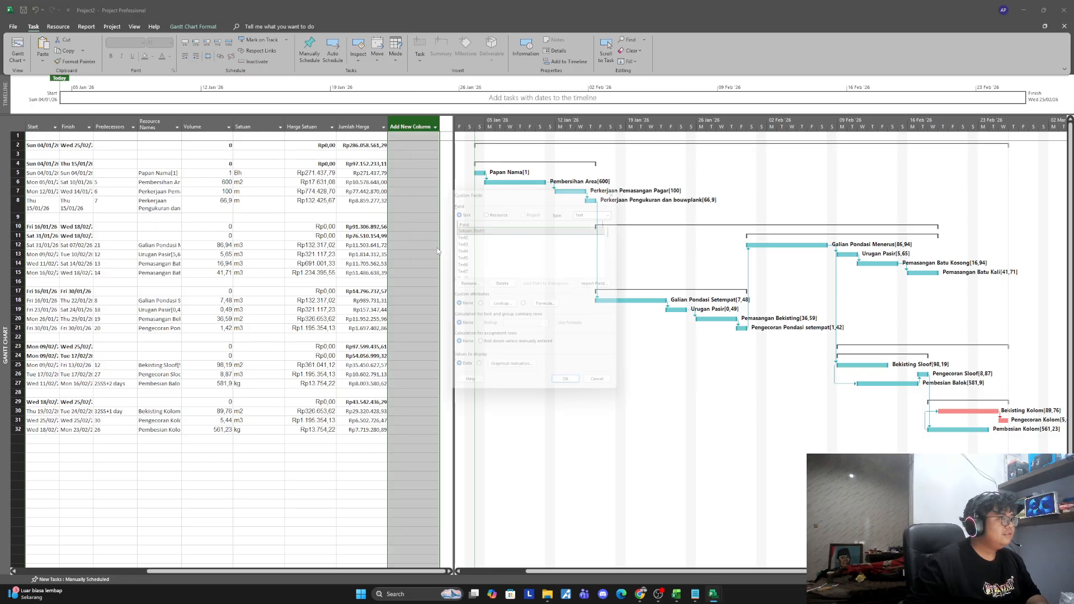
key(Escape)
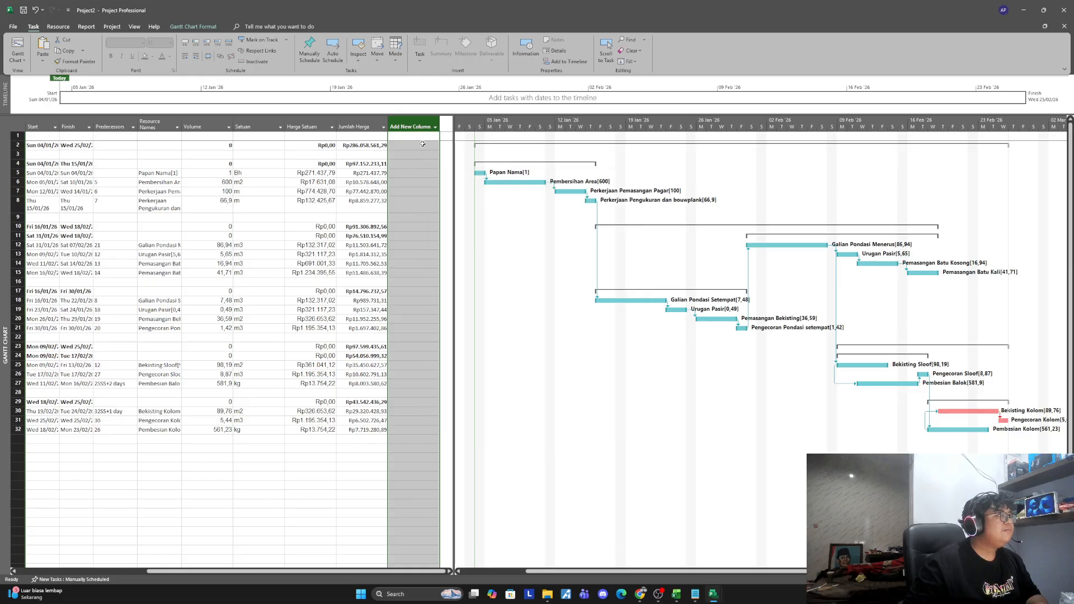
Step: Copy the overall Jumlah Harga total from the top summary row of the task table
click(353, 145)
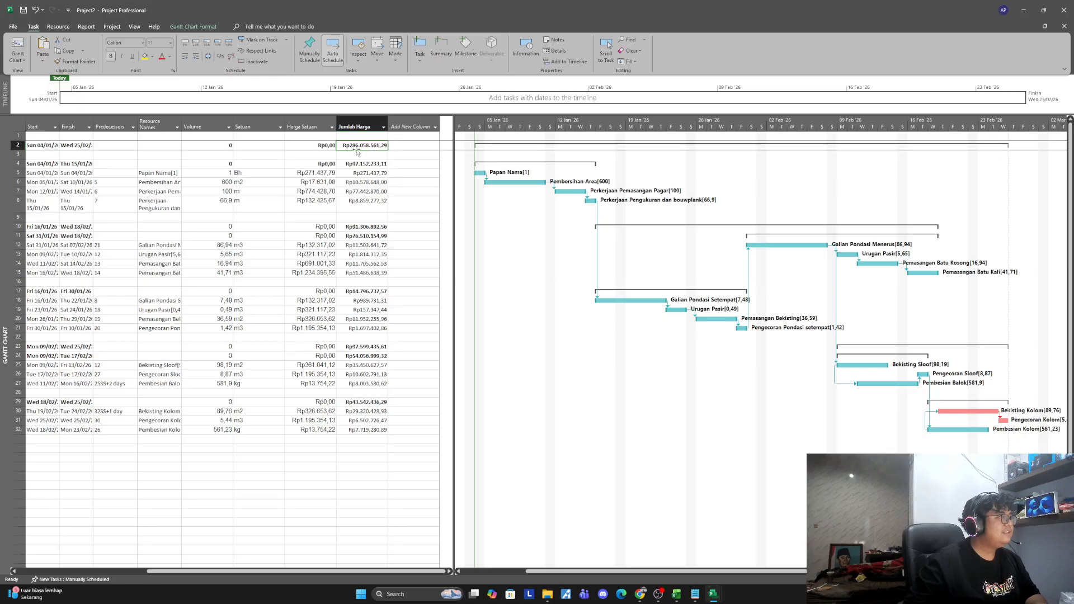
click(413, 126)
click(327, 154)
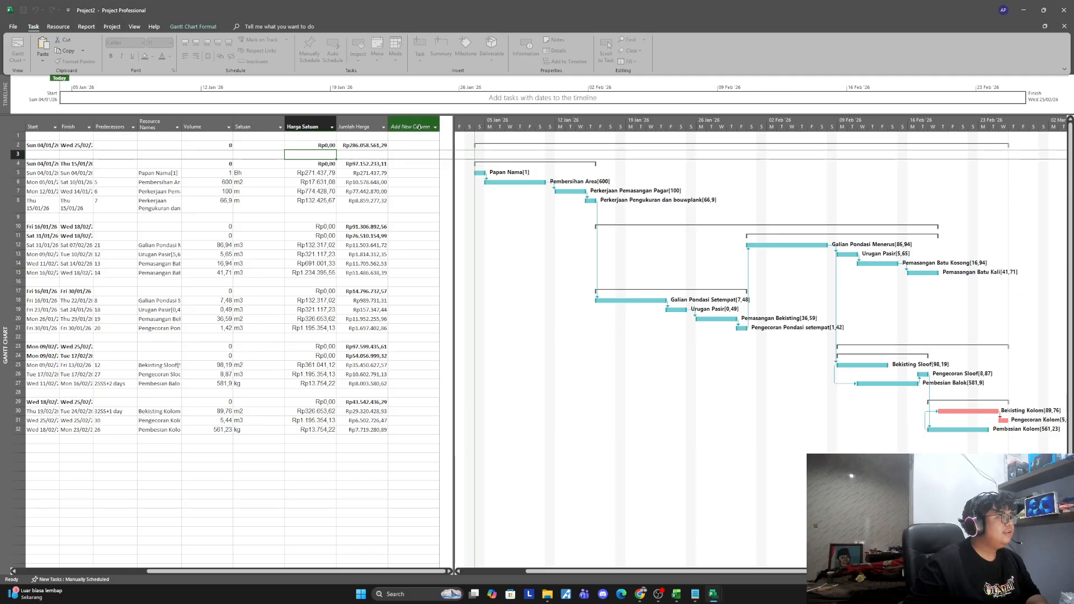
click(413, 127)
click(327, 163)
right_click(415, 129)
key(Escape)
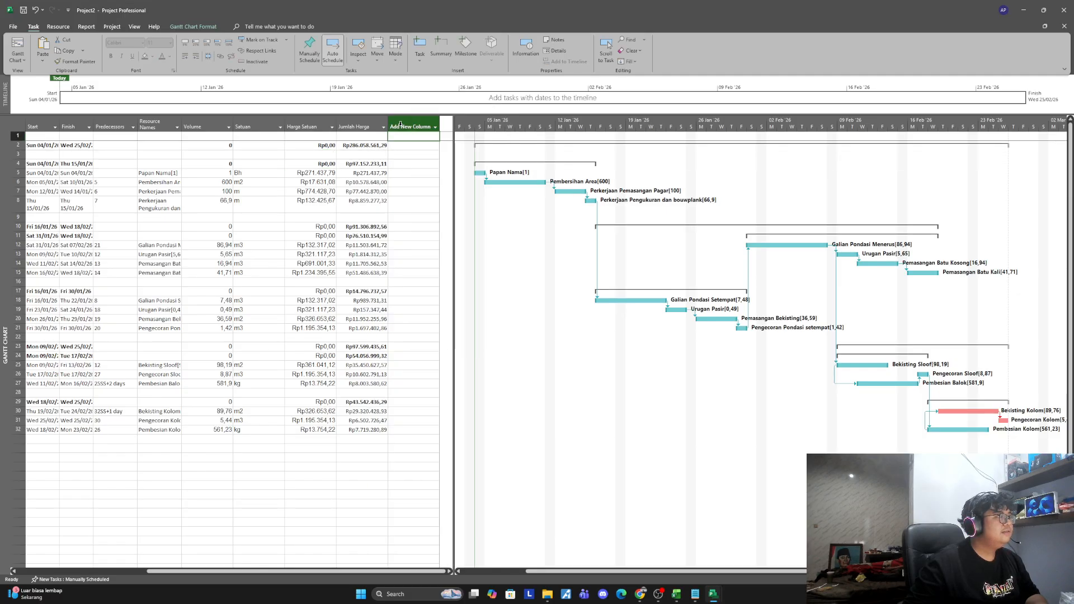
Step: Rename the custom task number field Number2 as Bobot (%)
right_click(407, 127)
click(435, 251)
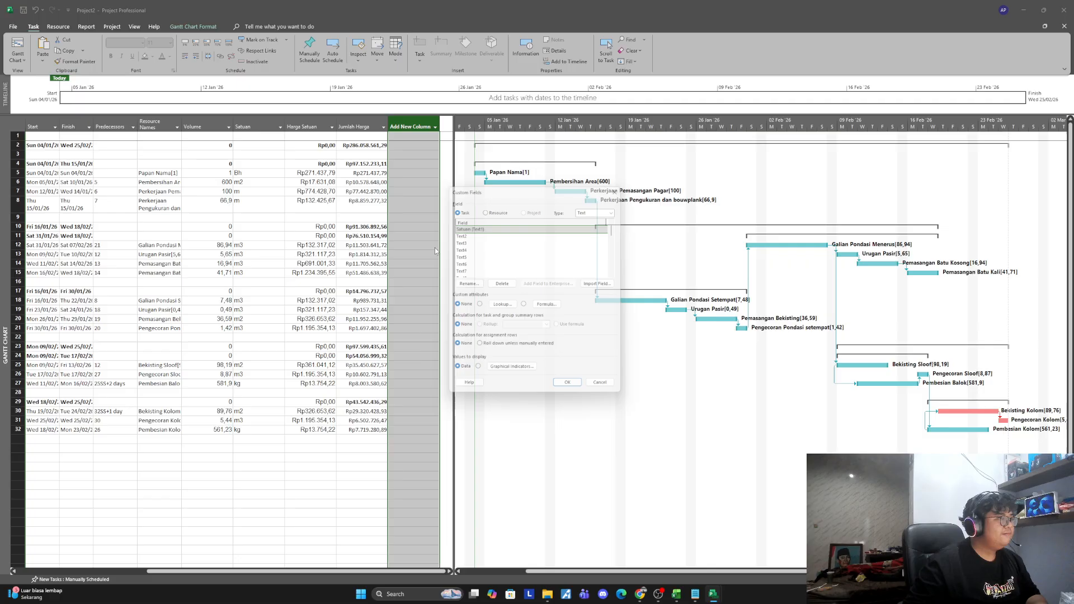
click(598, 209)
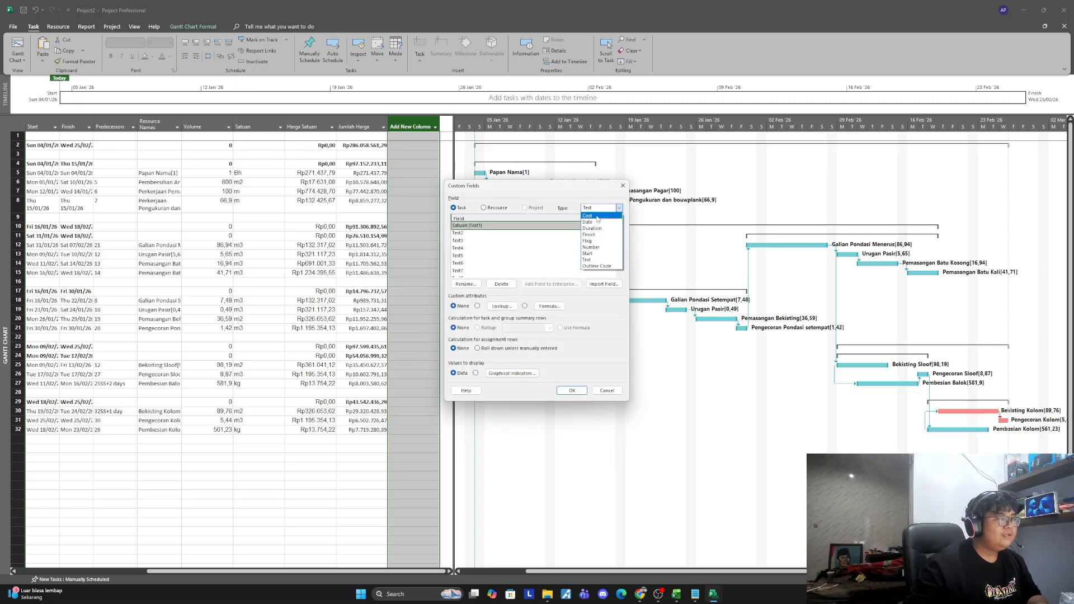
click(591, 247)
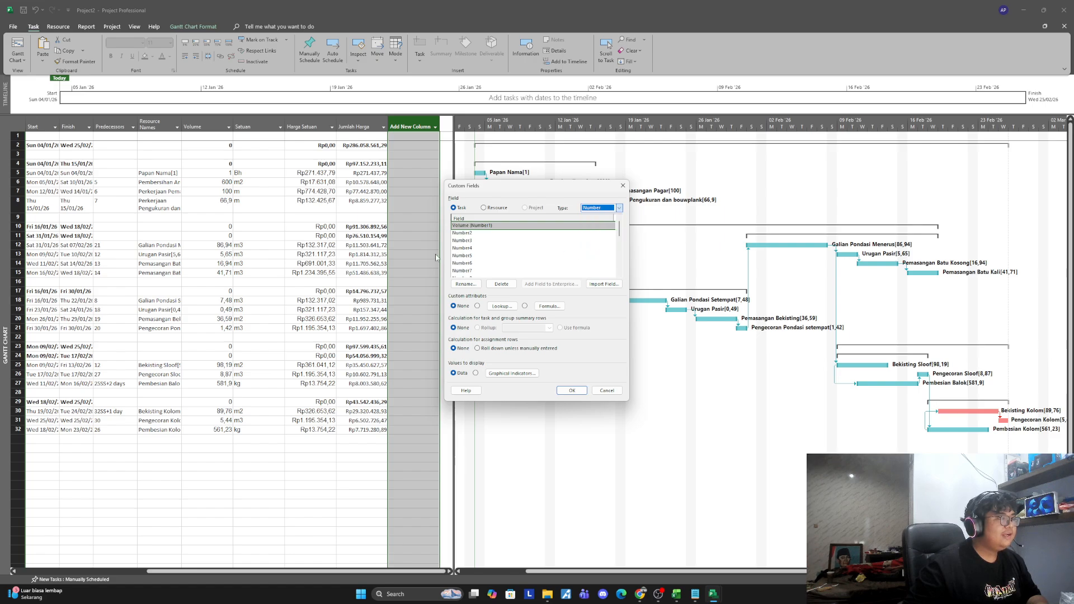
click(473, 233)
click(464, 285)
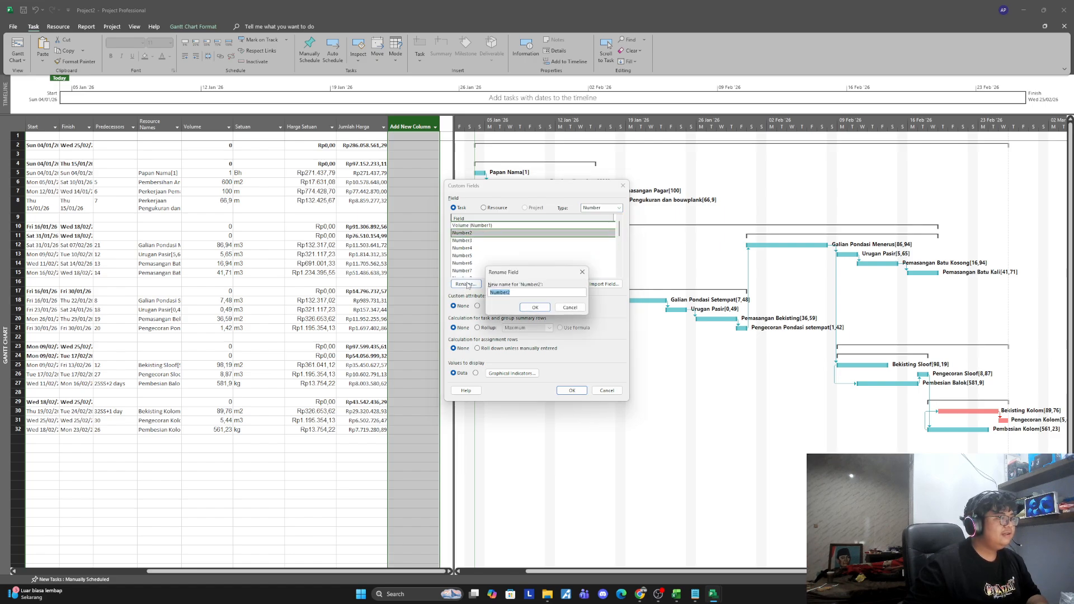
text(Bobot (%)
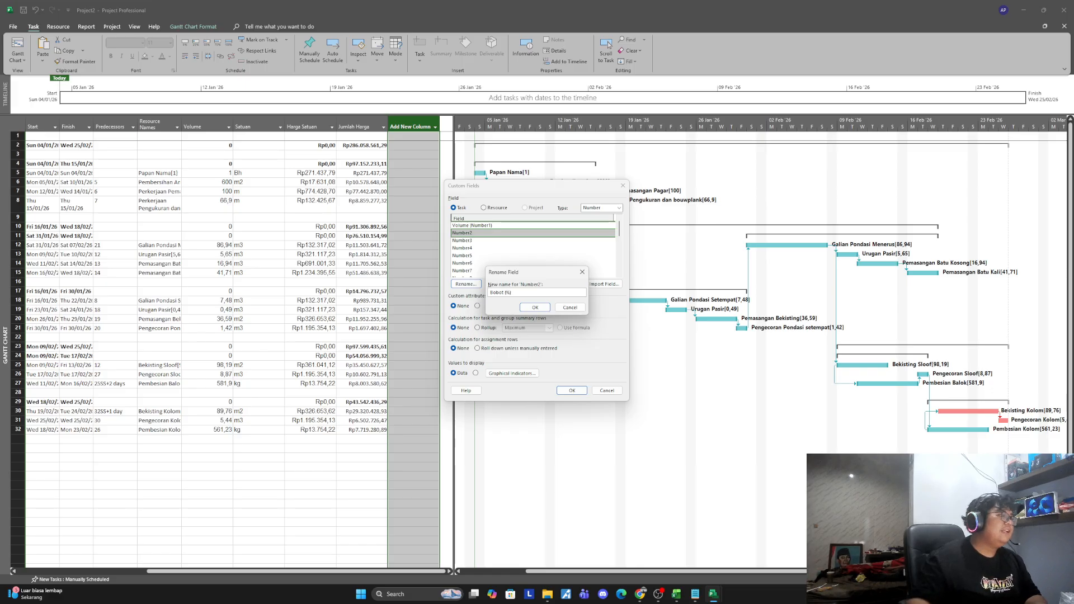
click(547, 307)
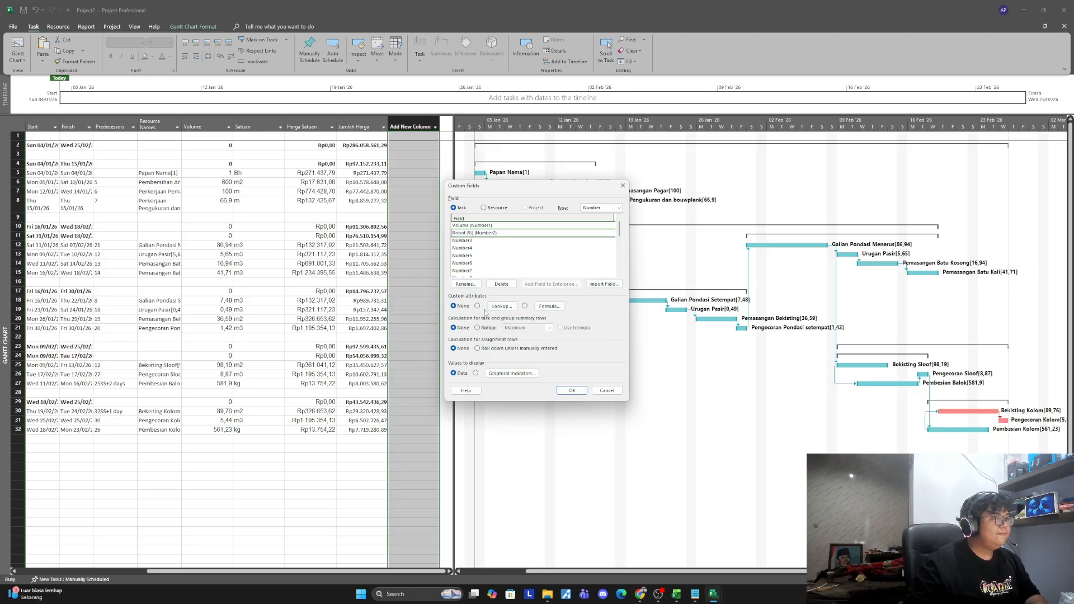
Step: Start a formula for the Bobot (%) field with the custom cost field Jumlah Harga followed by a division operator
click(550, 307)
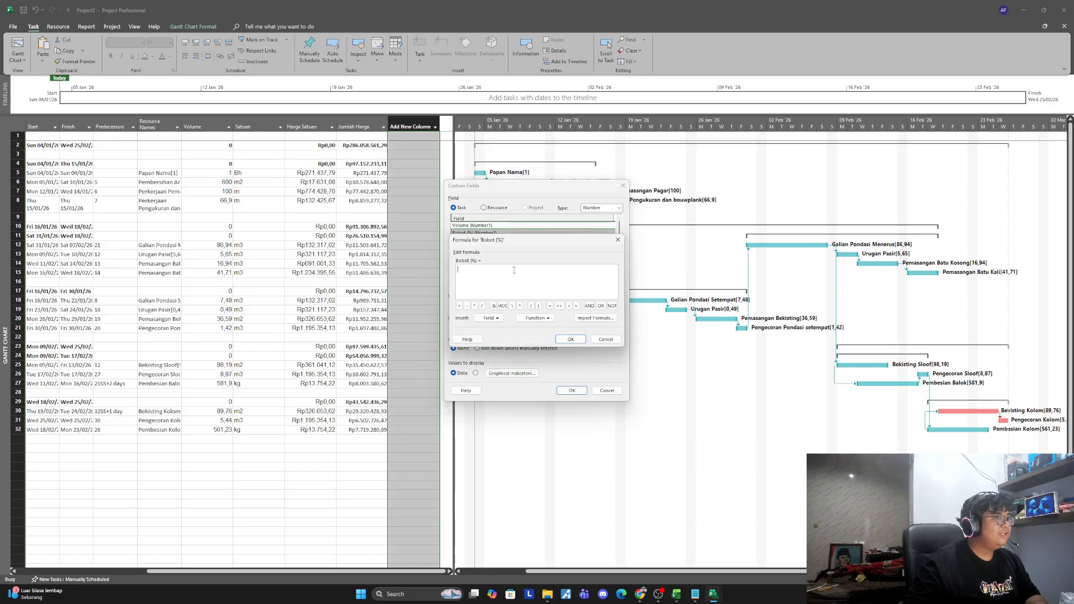
click(490, 318)
mouse_move(500, 334)
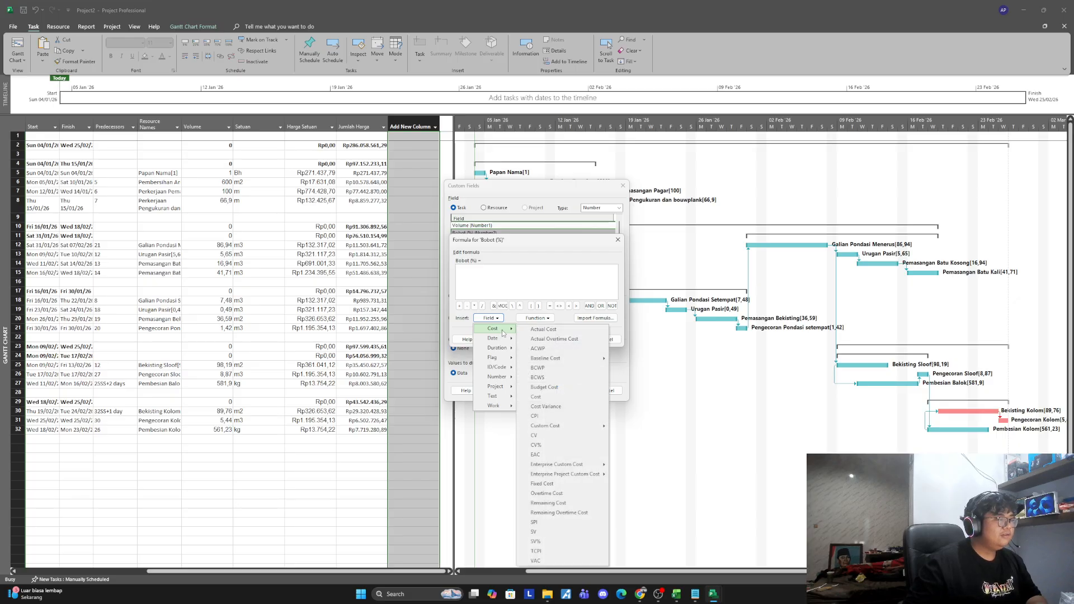
mouse_move(564, 428)
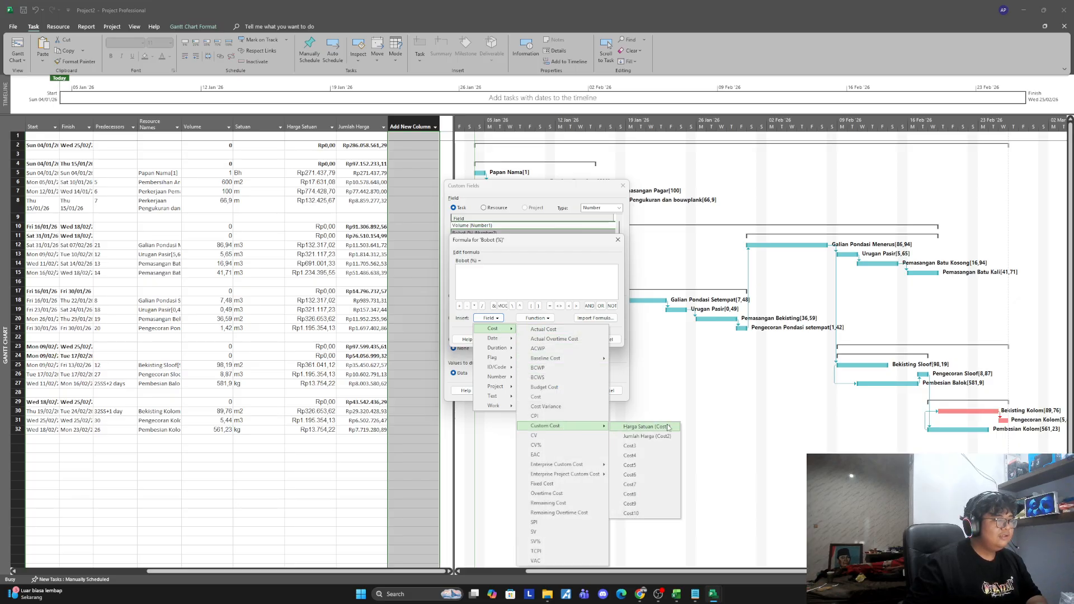
click(649, 436)
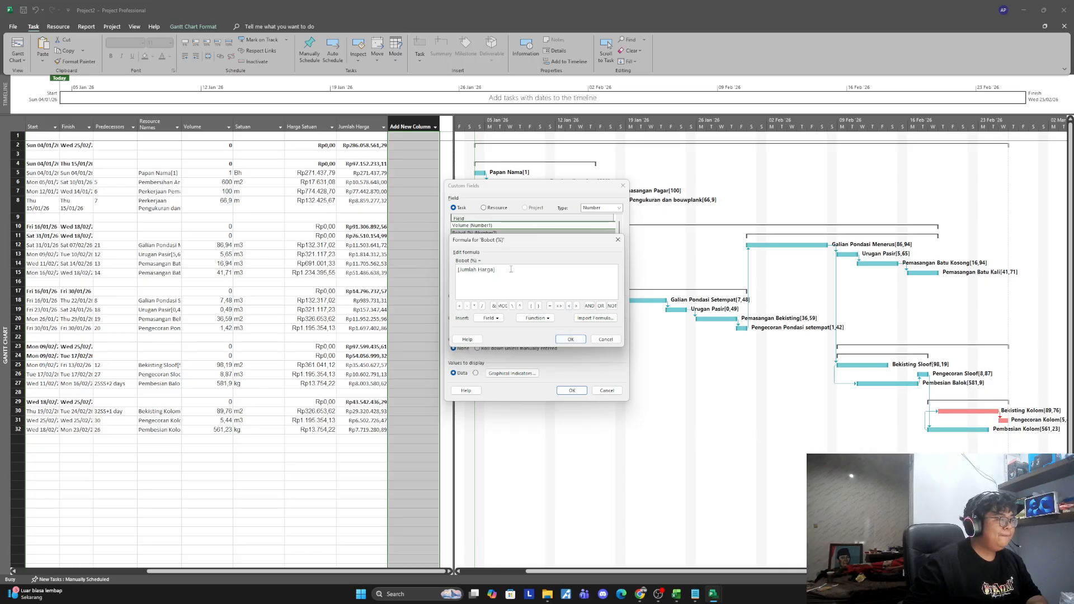
click(481, 306)
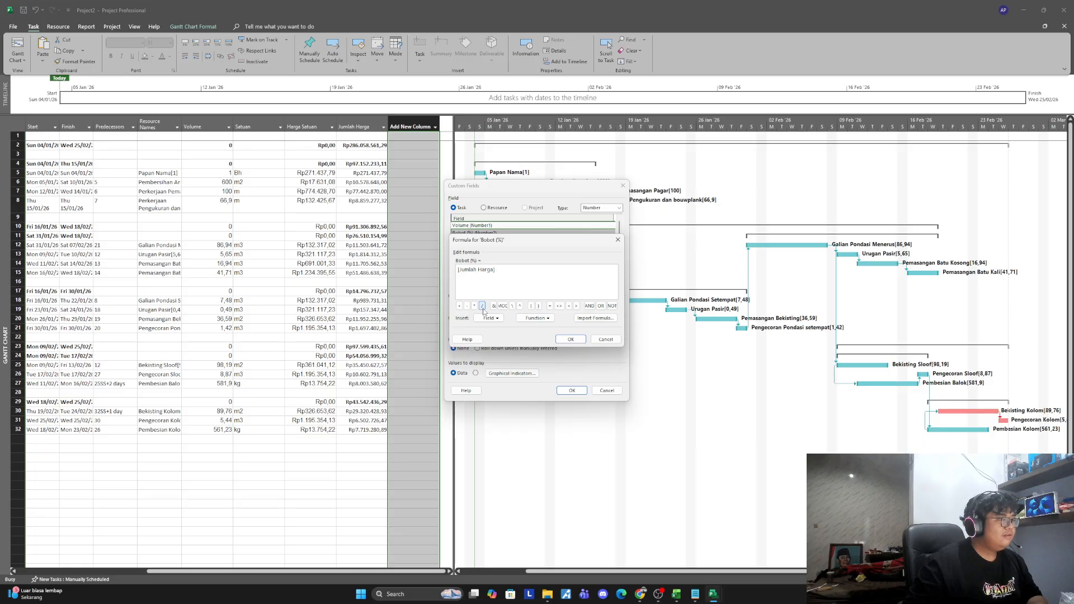
Step: Enter the overall project total as the formula's divisor, written as 286058561,29 without currency prefix or thousands separators
text(Rp286.058.561,29)
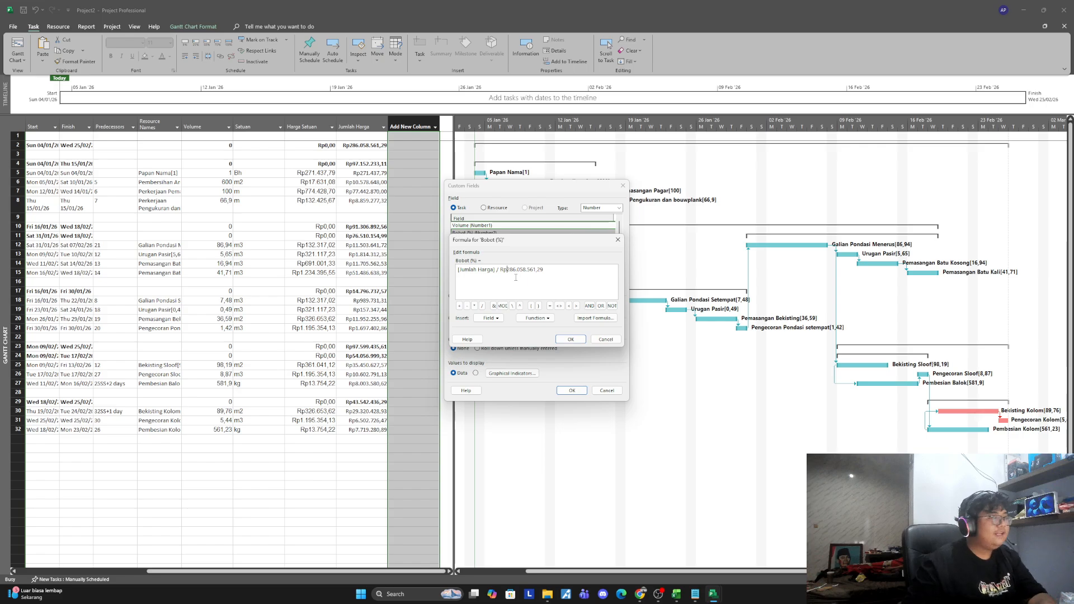
key(BackSpace)
key(BackSpace)
click(513, 269)
key(BackSpace)
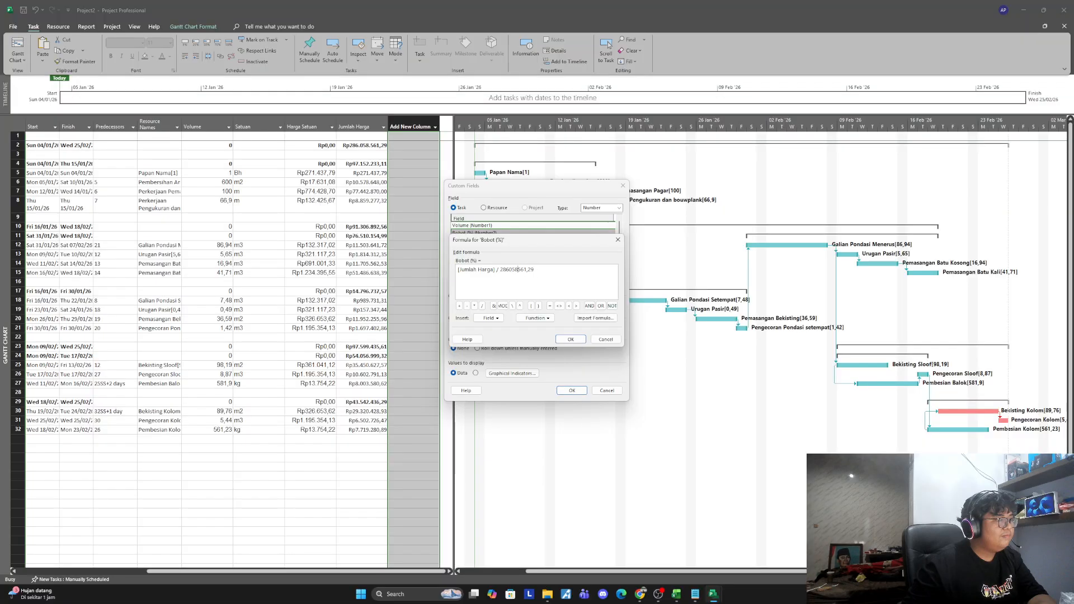
click(520, 270)
key(BackSpace)
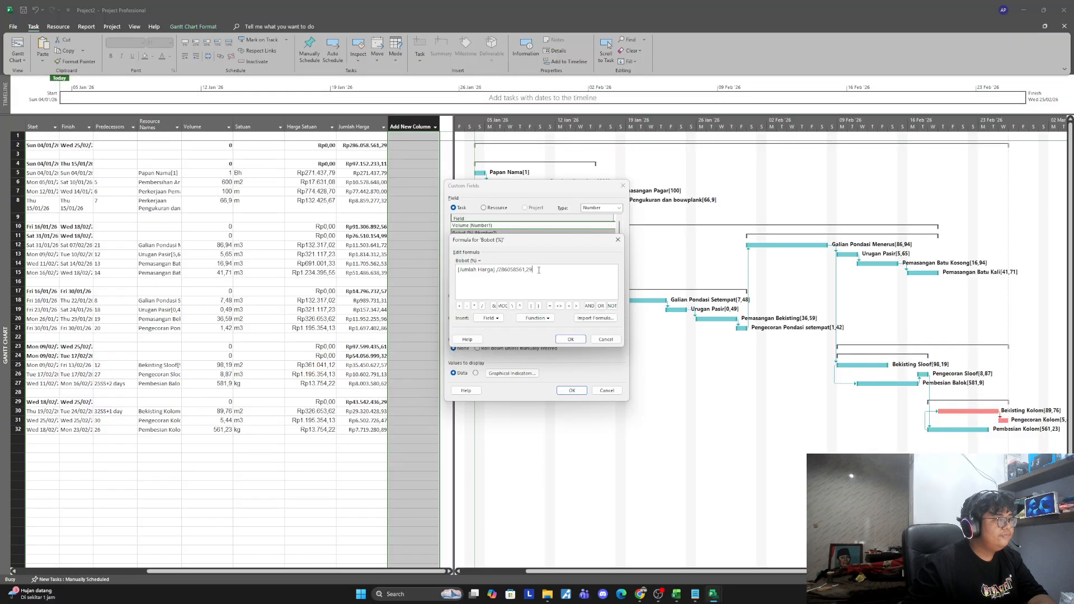
Step: Enclose the division in parentheses, multiply it by 100, and apply the Bobot (%) field settings
click(538, 305)
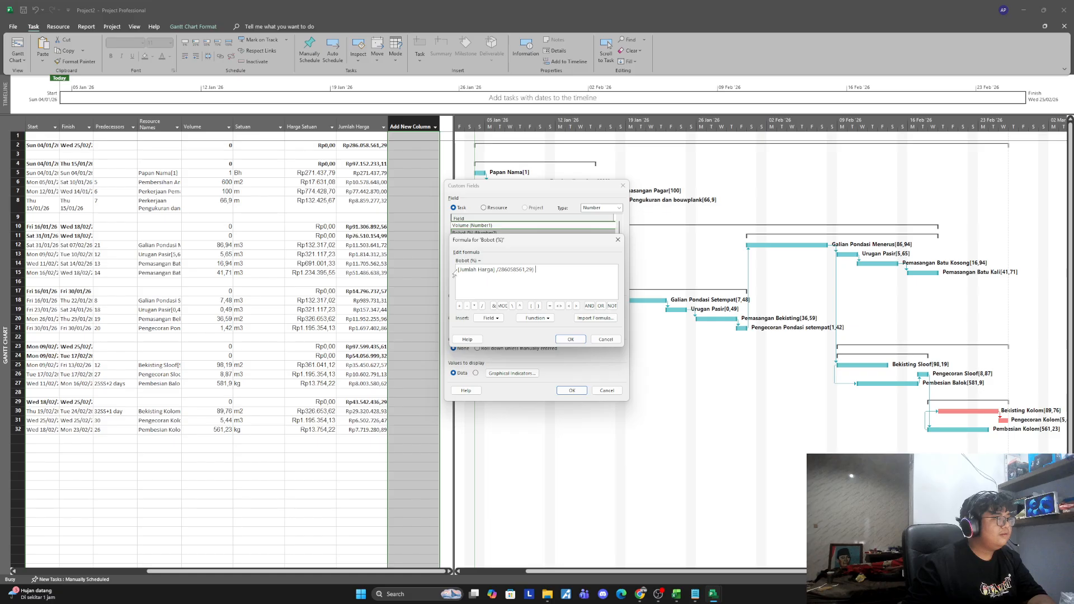
click(532, 306)
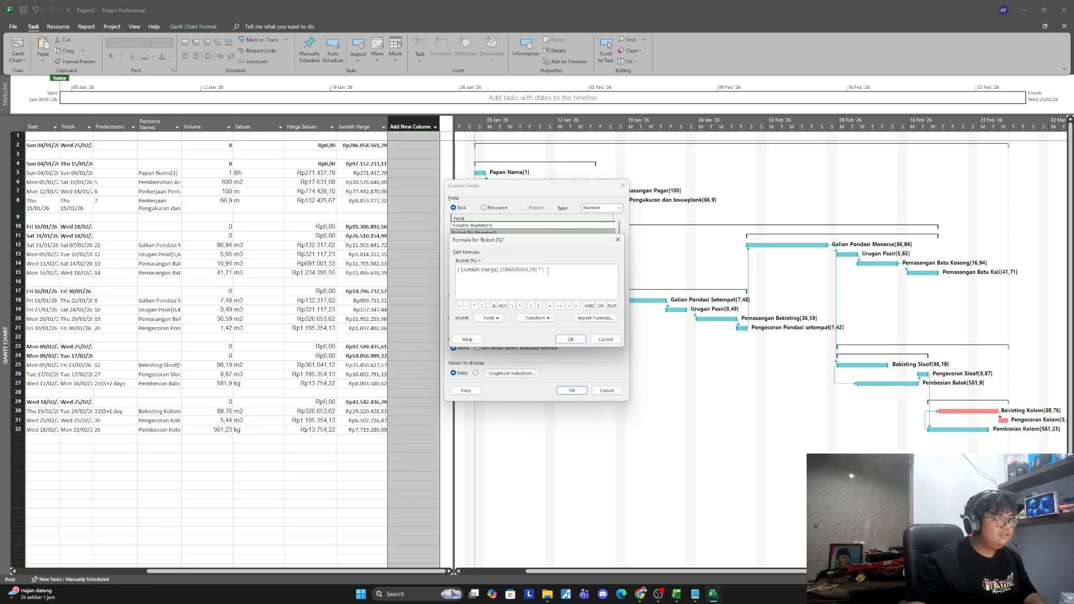
text(100)
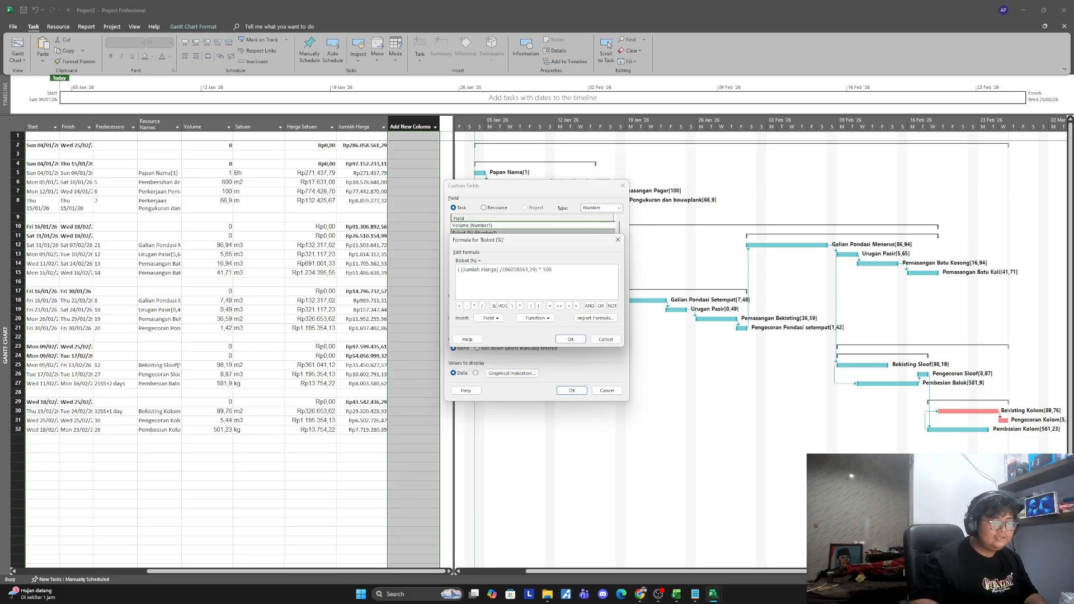
click(571, 339)
click(558, 331)
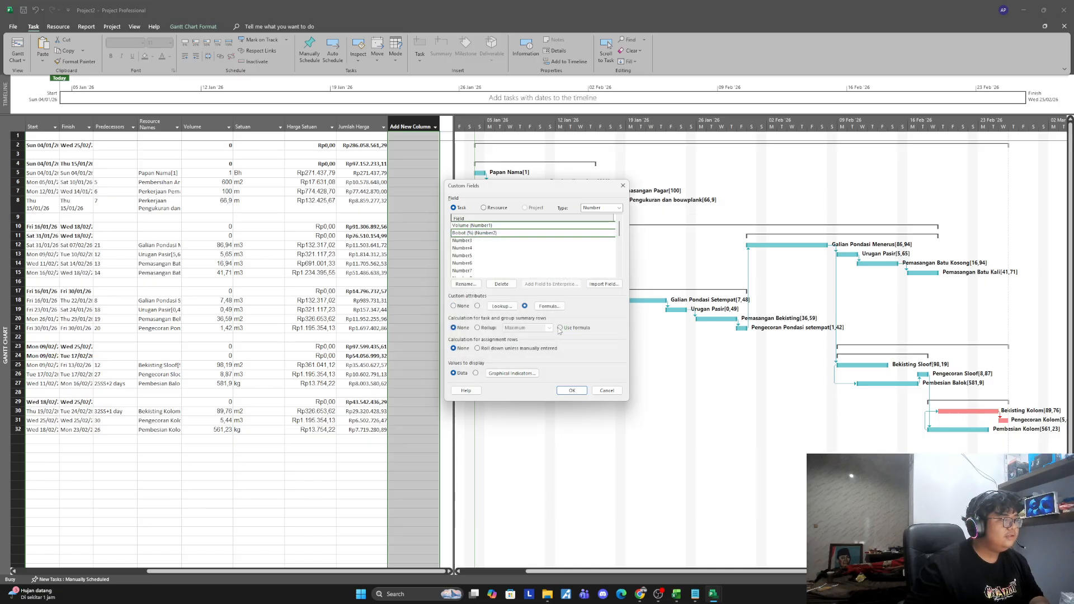
click(572, 391)
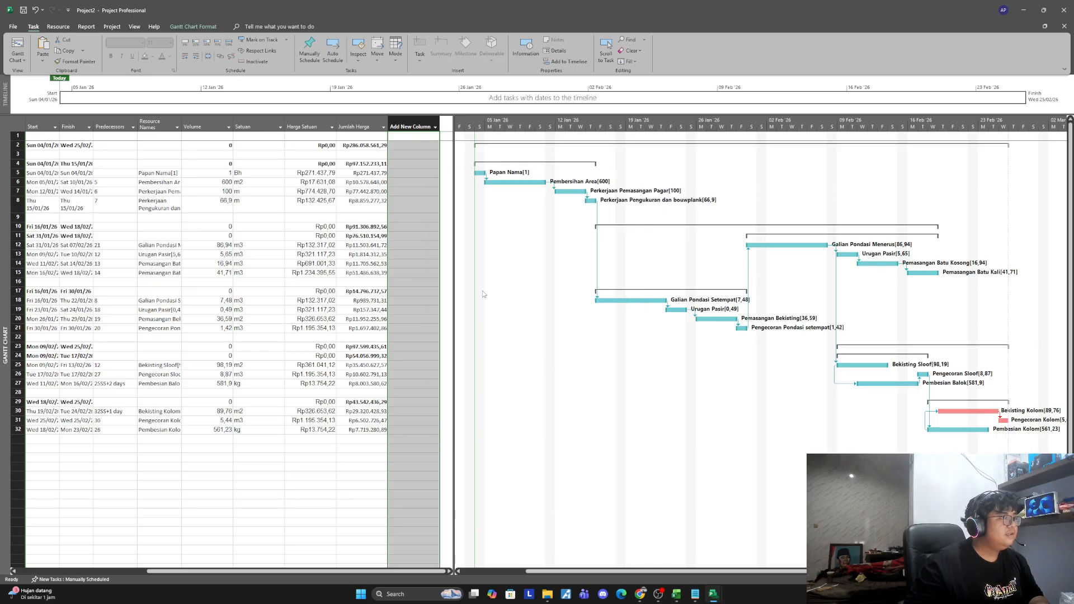
Step: Add the Bobot (%) (Number2) column after Jumlah Harga in the task table
click(414, 126)
text(Bobot (%) ( Number2)
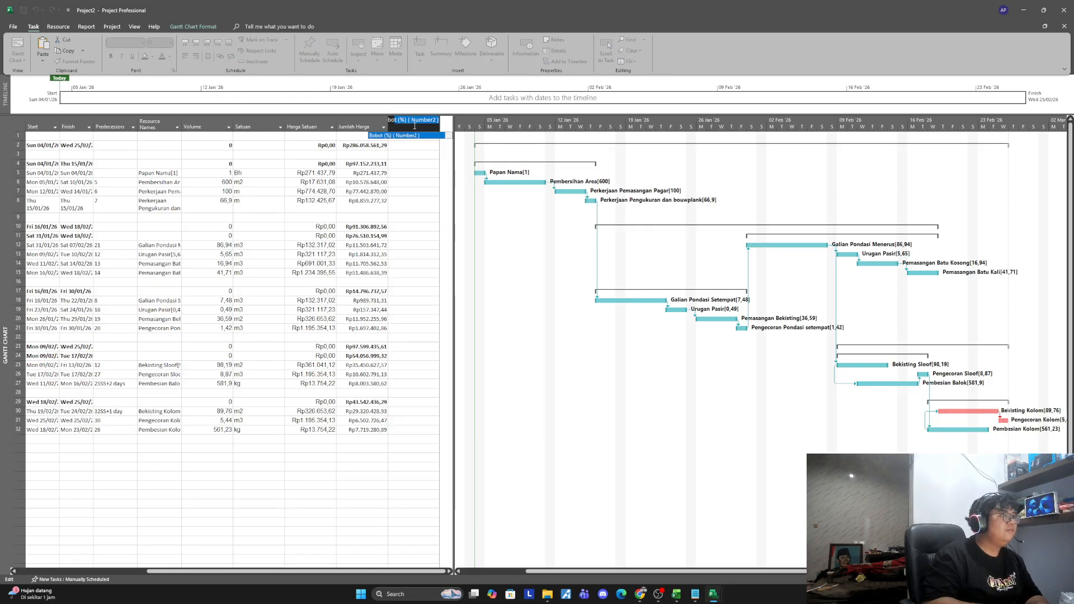
key(Return)
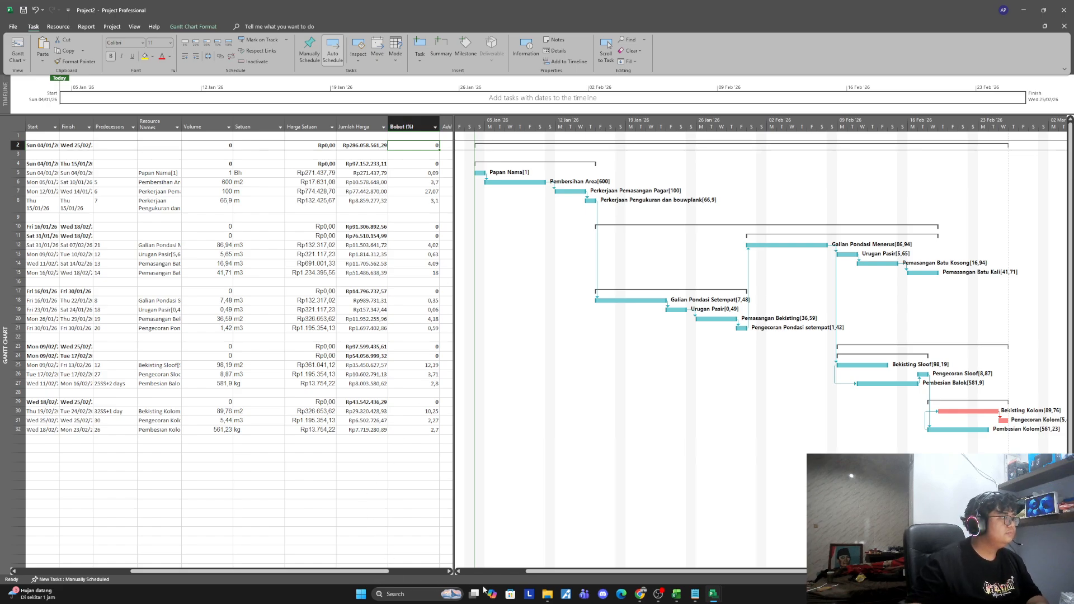
Step: Set the Bobot (%) field's task and group summary rows to roll up as Sum
right_click(416, 126)
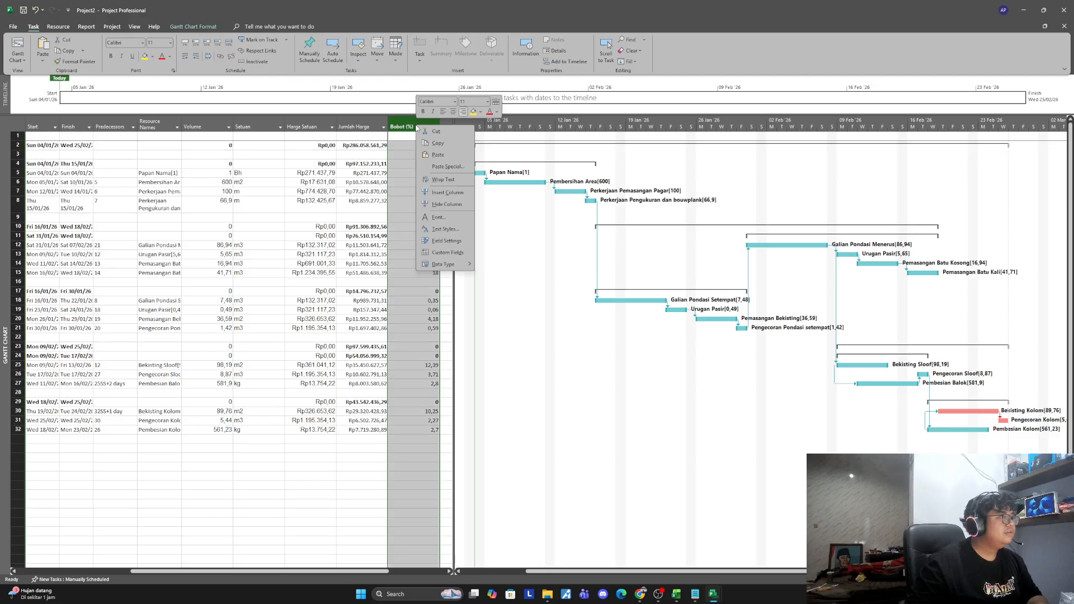
click(448, 252)
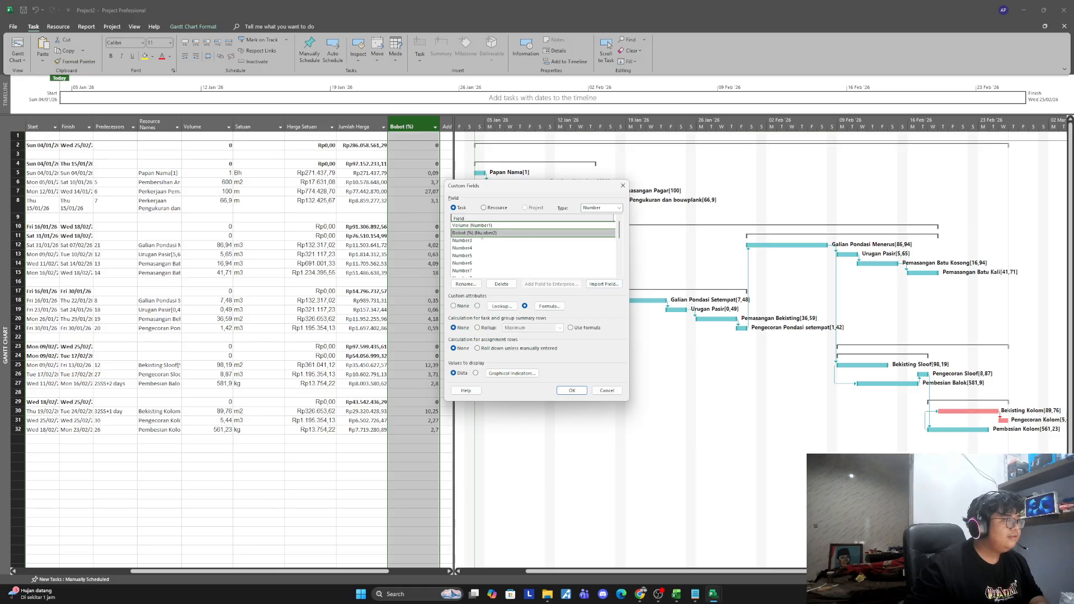
click(478, 328)
click(529, 328)
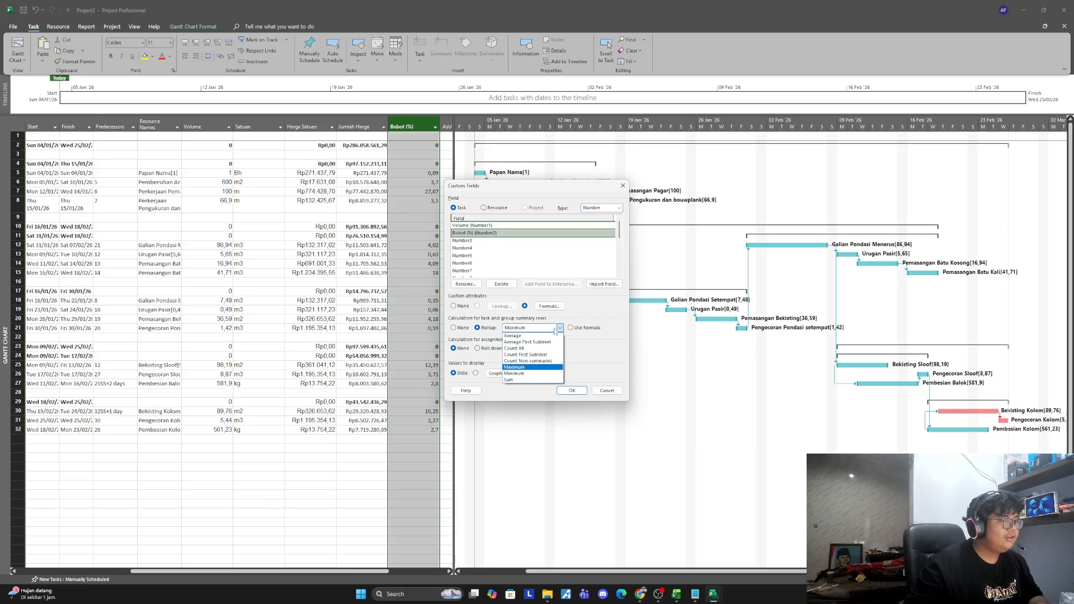
click(526, 381)
click(572, 391)
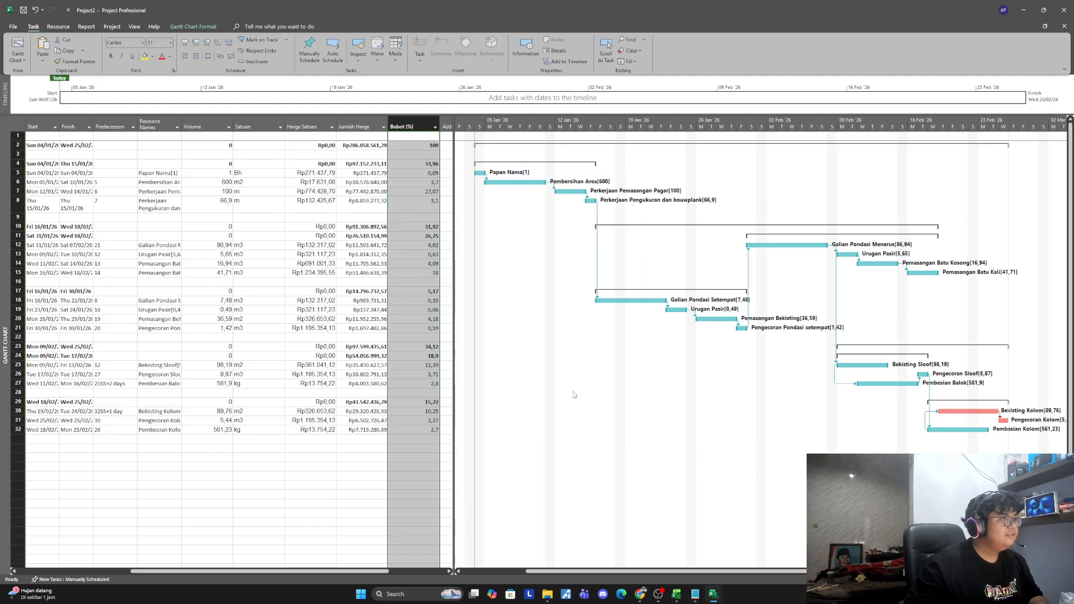
Step: Compare the Jumlah Harga and Bobot (%) totals in the top summary row
click(429, 208)
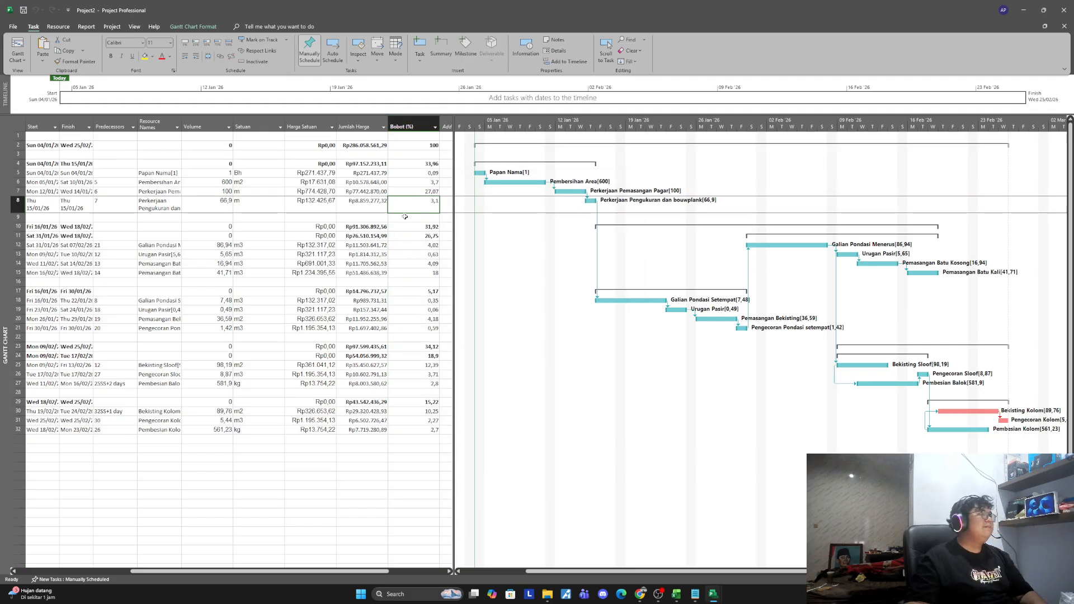
click(427, 153)
click(427, 147)
click(381, 146)
click(410, 146)
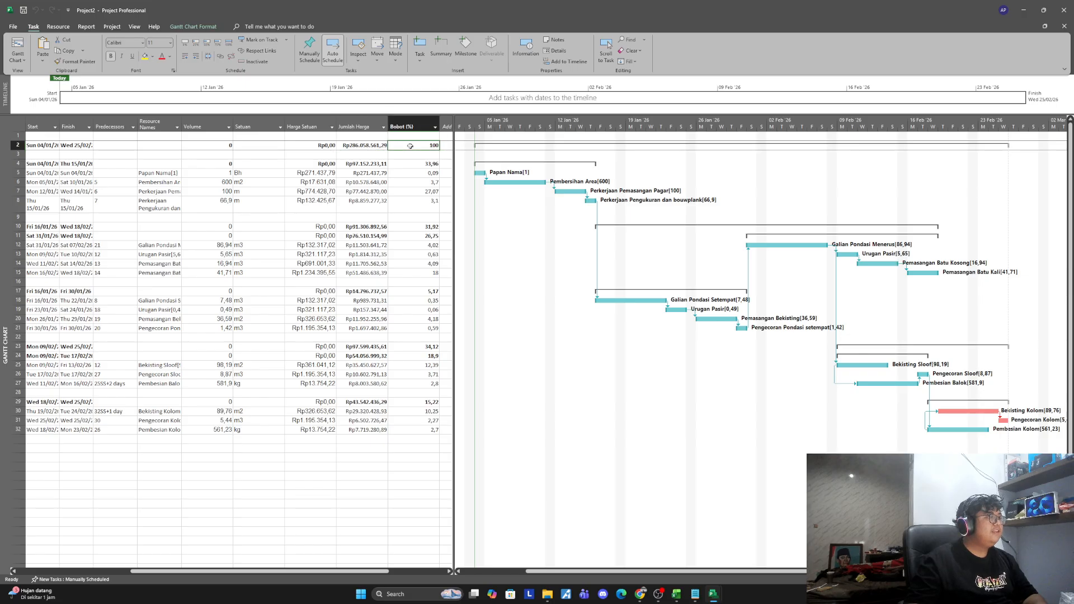
click(370, 147)
click(412, 147)
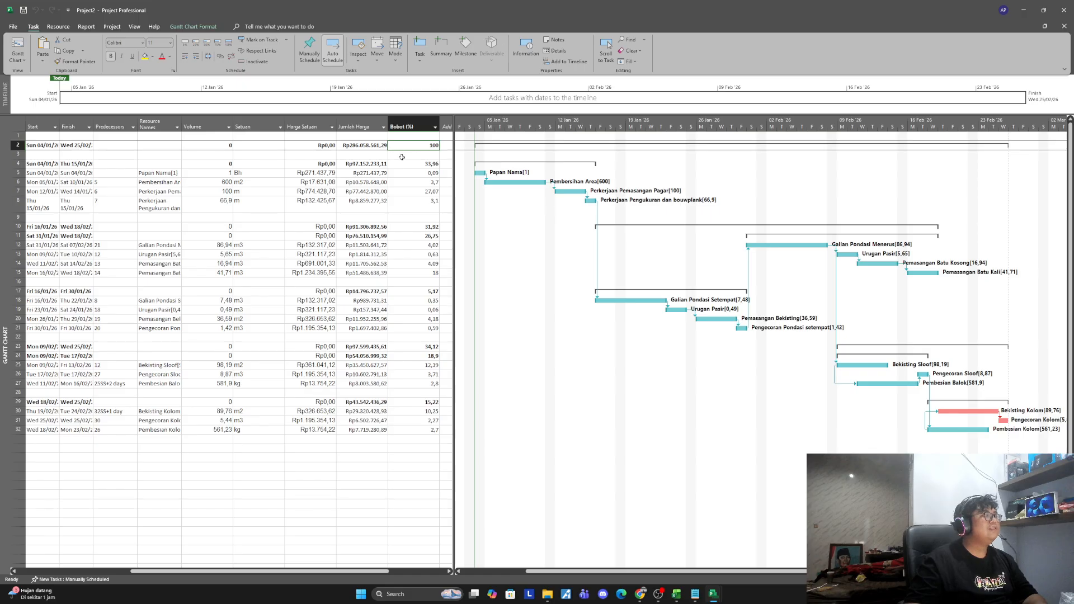
Step: Add the % Complete column after Bobot (%) in the task table
click(422, 156)
click(445, 155)
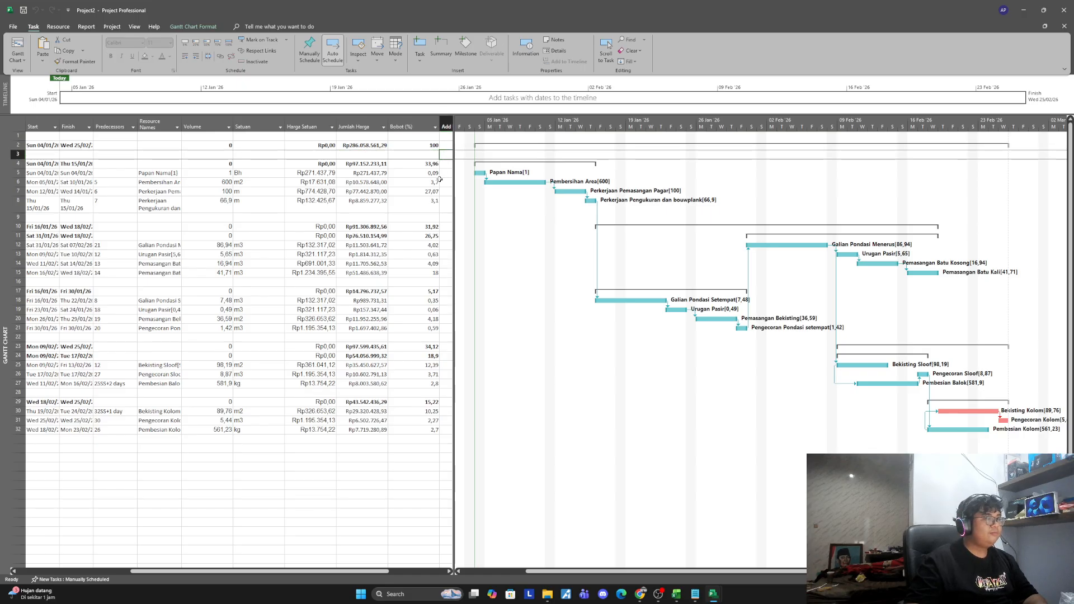
click(450, 571)
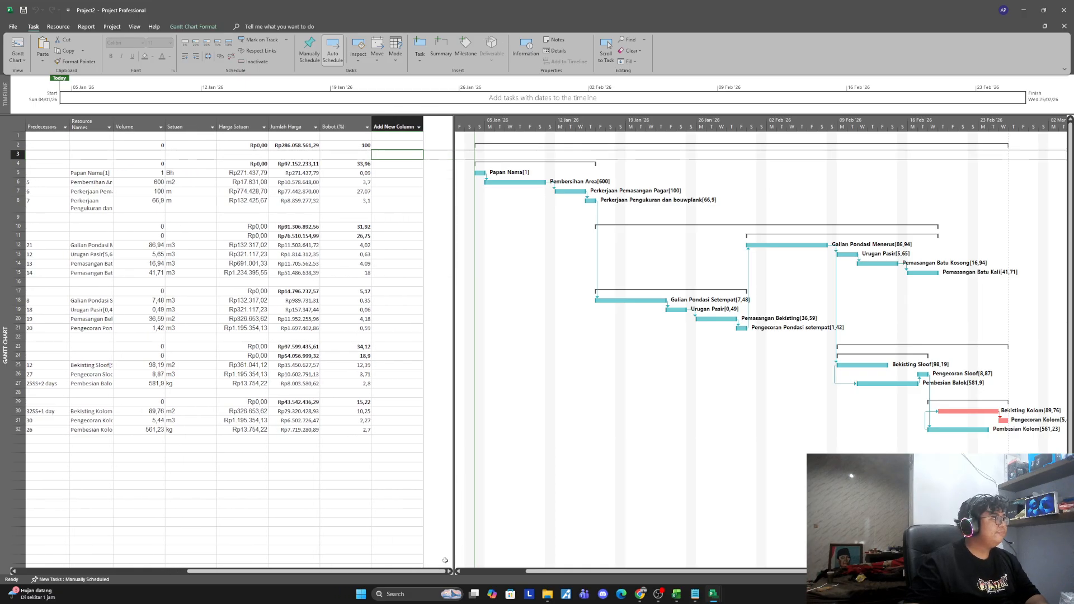
click(397, 127)
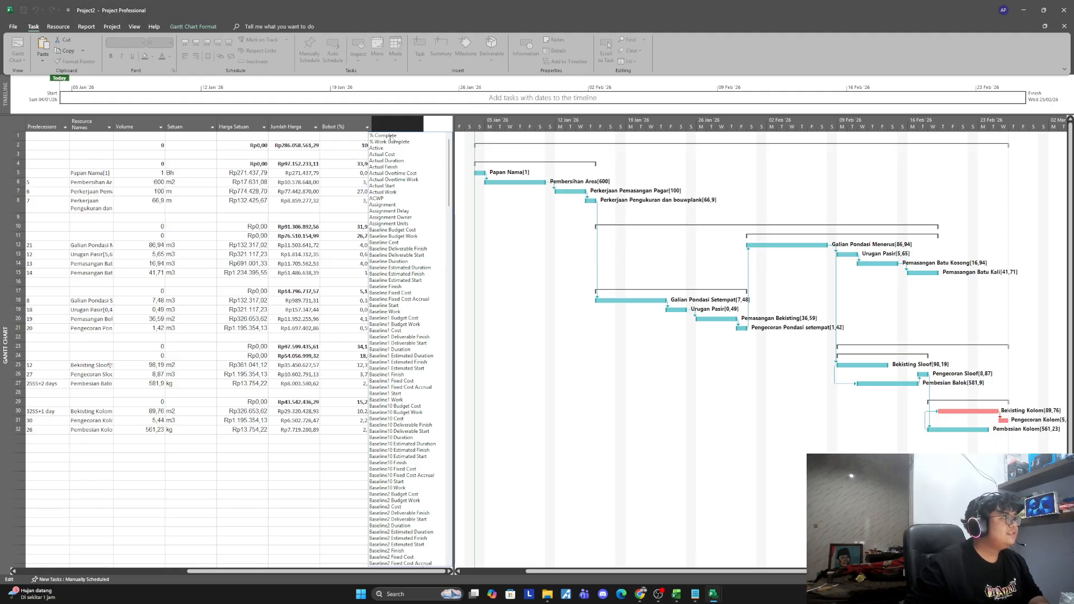
click(386, 136)
click(390, 171)
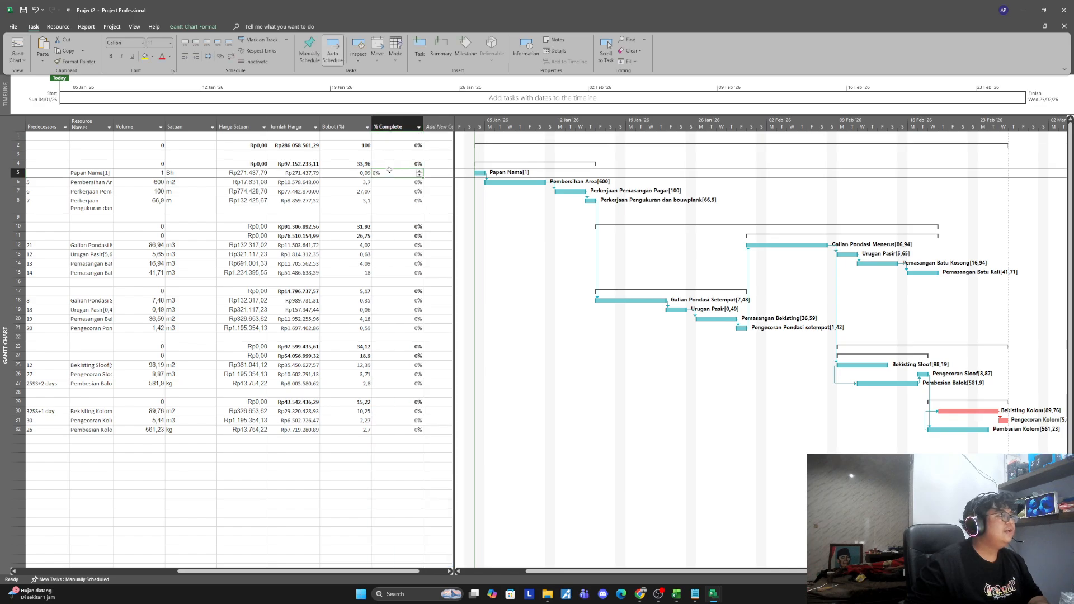
click(394, 217)
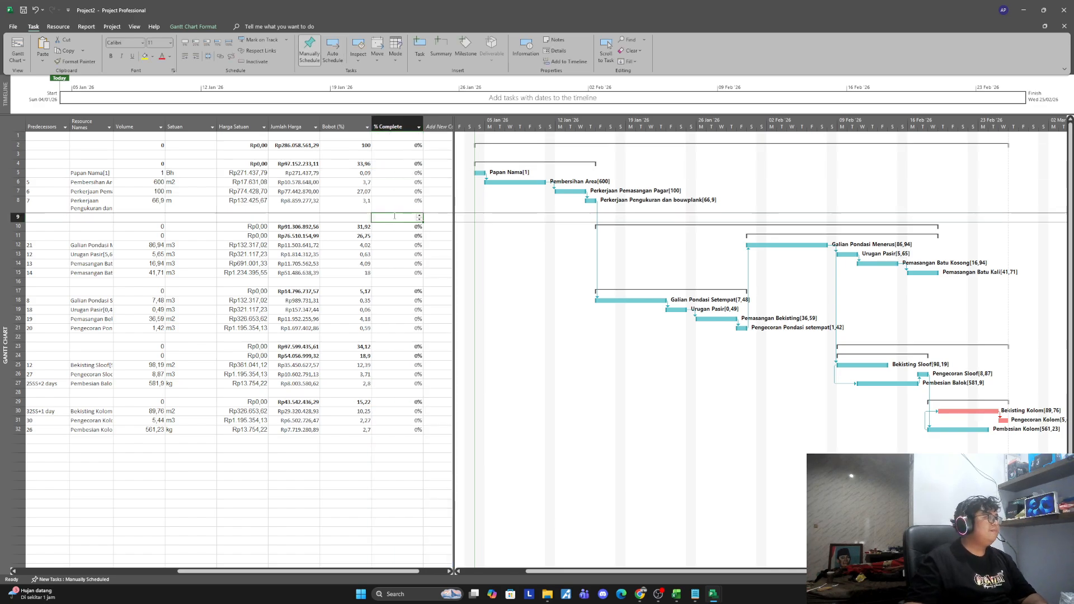
Step: Set the % Complete of the Papan Nama task to 100
click(394, 173)
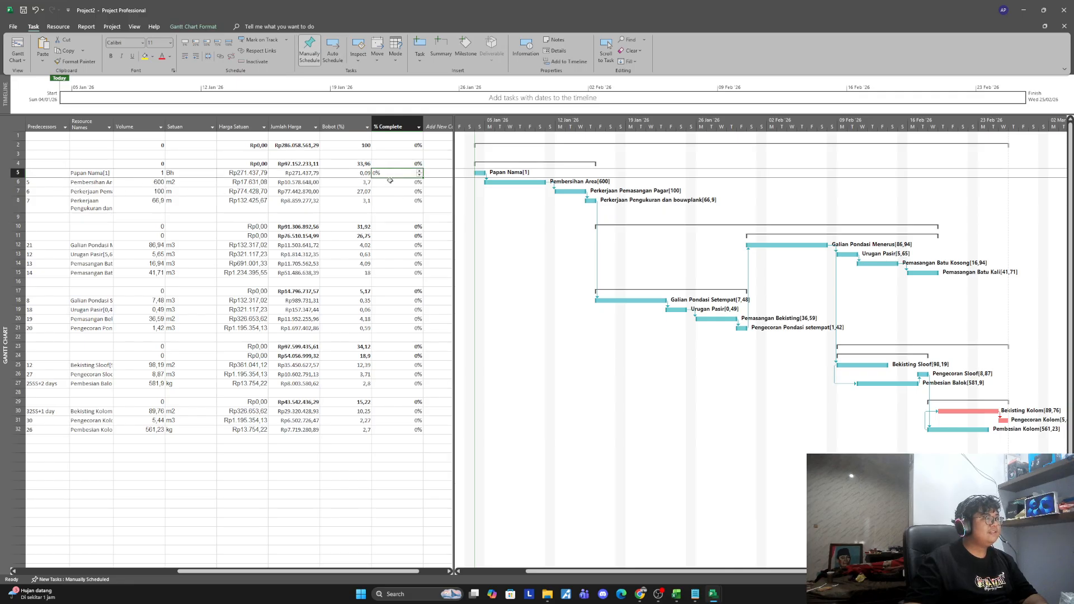
text(100)
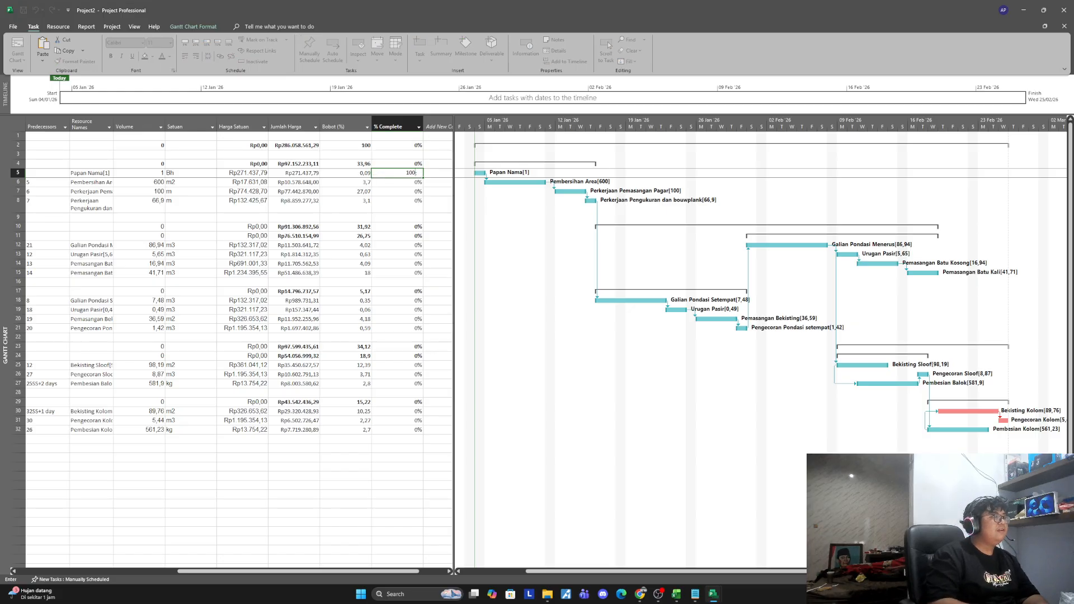
key(Return)
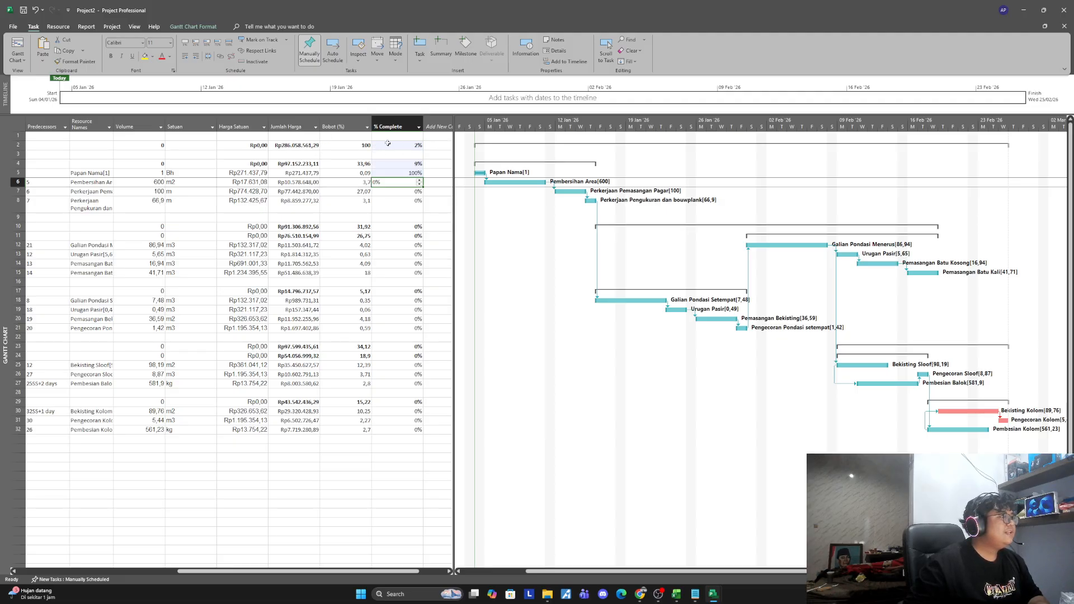
click(434, 151)
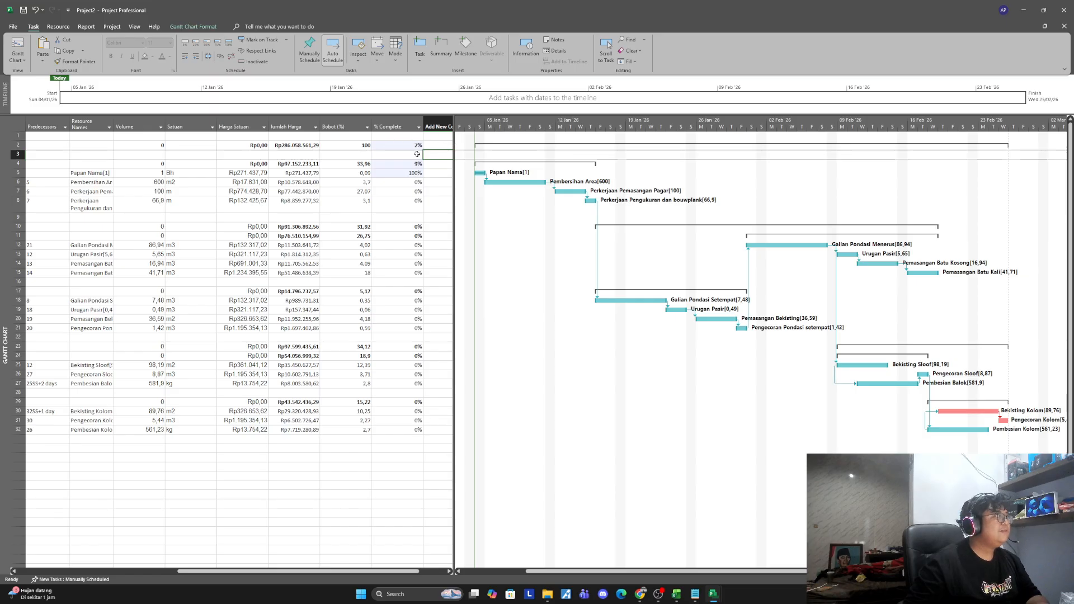
click(415, 157)
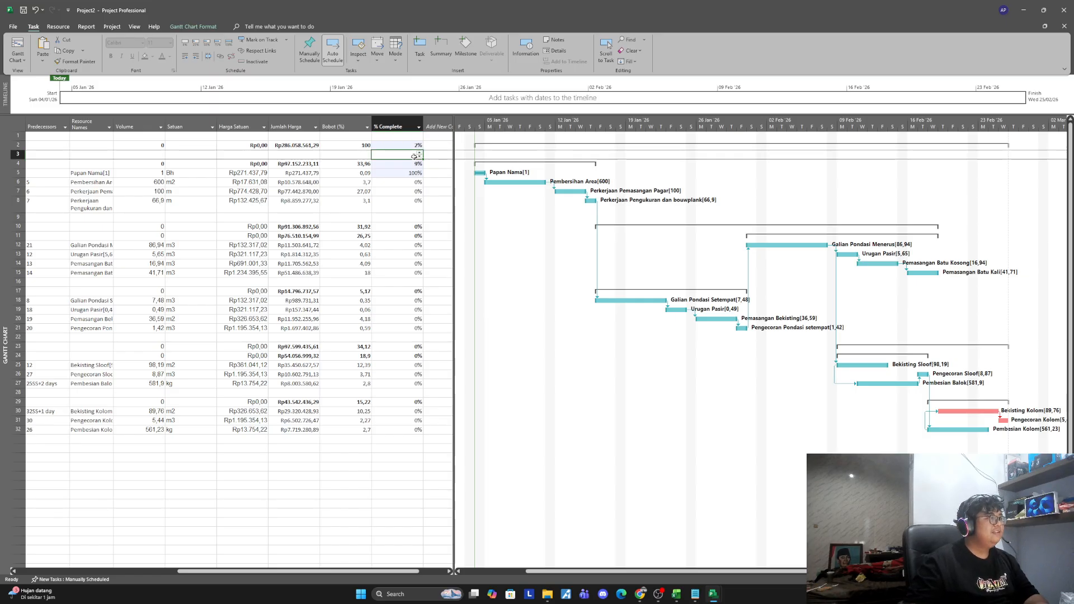
click(341, 154)
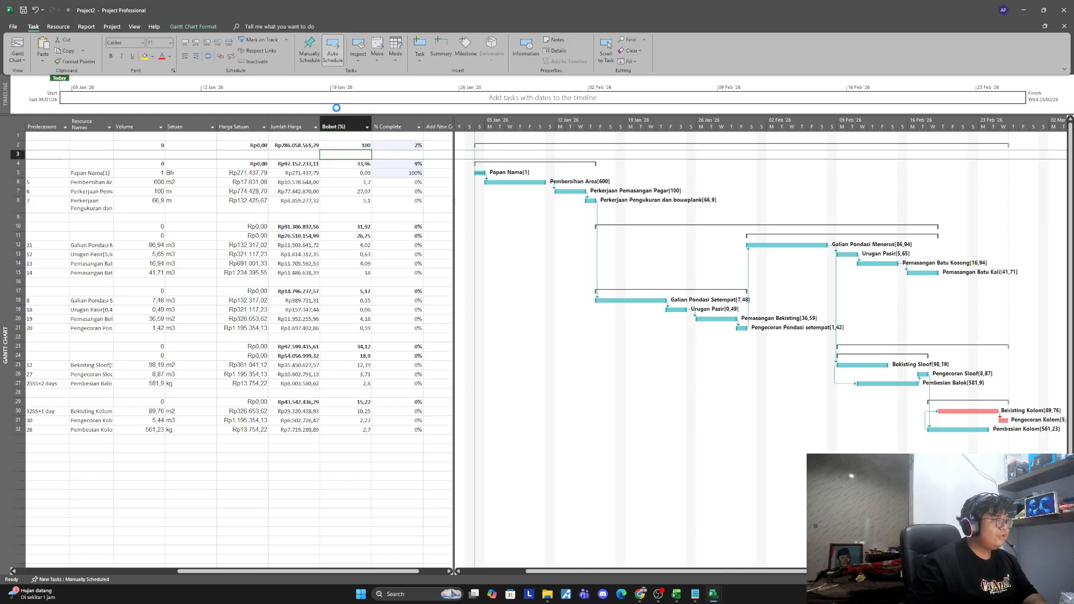
Step: Undo the Papan Nama progress entry while keeping the % Complete column in the table
key(ctrl+z)
key(ctrl+z)
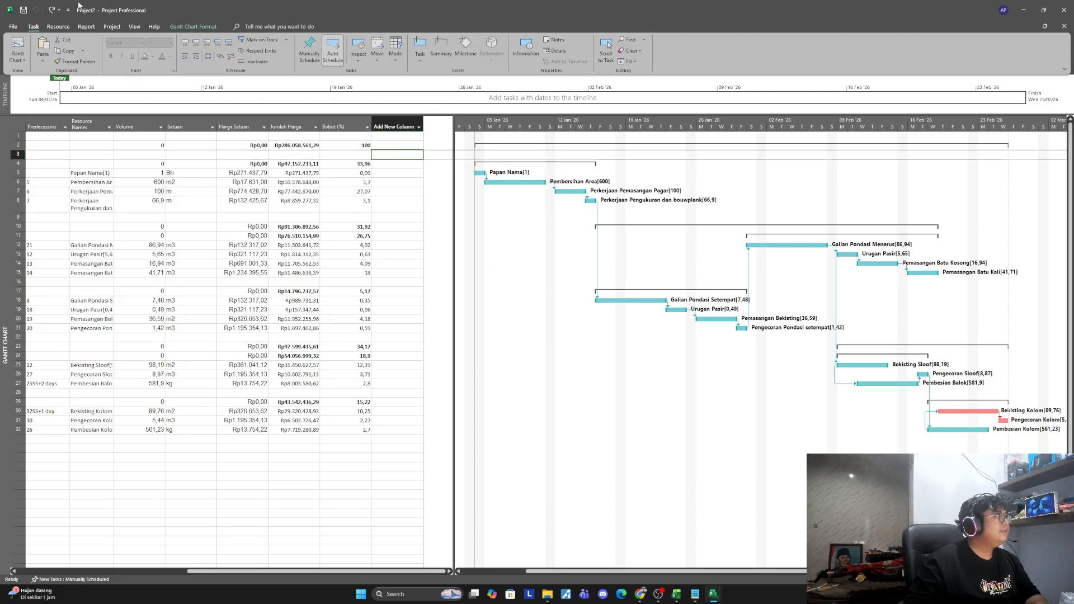
key(ctrl+y)
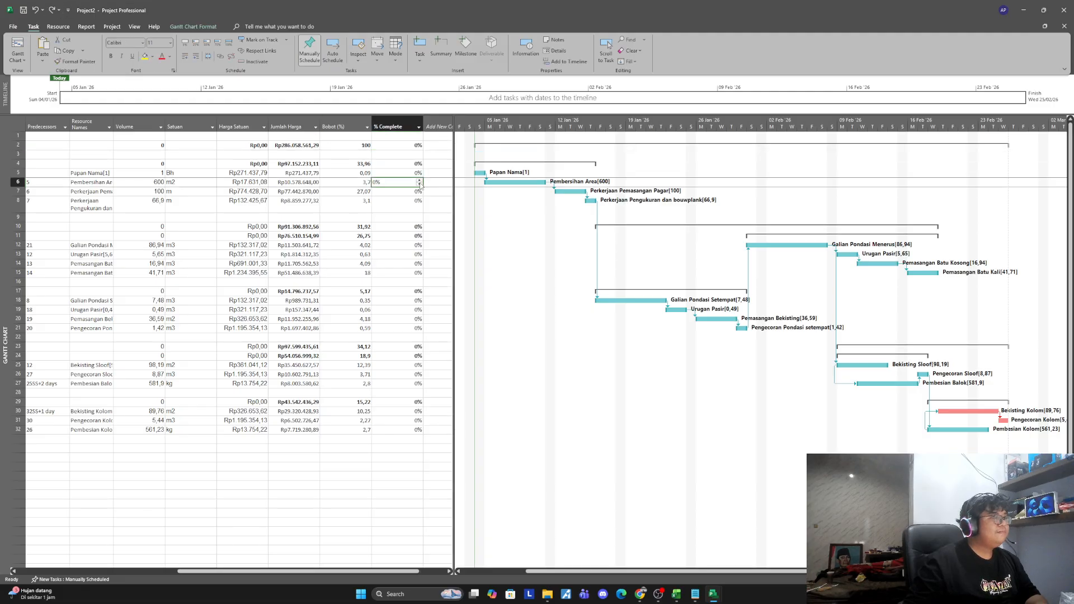
click(411, 283)
click(439, 206)
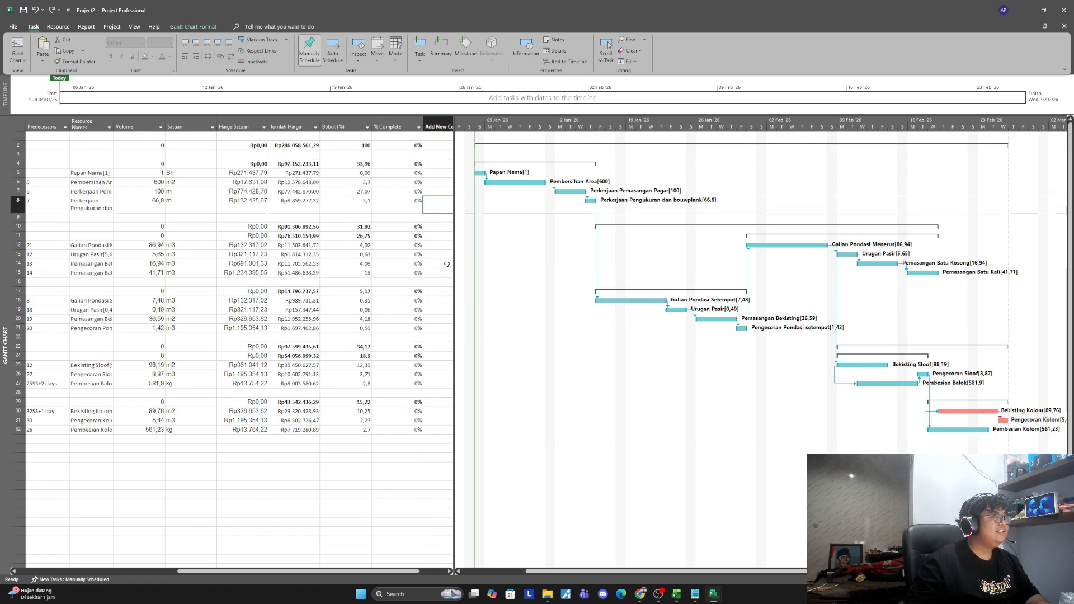
click(428, 218)
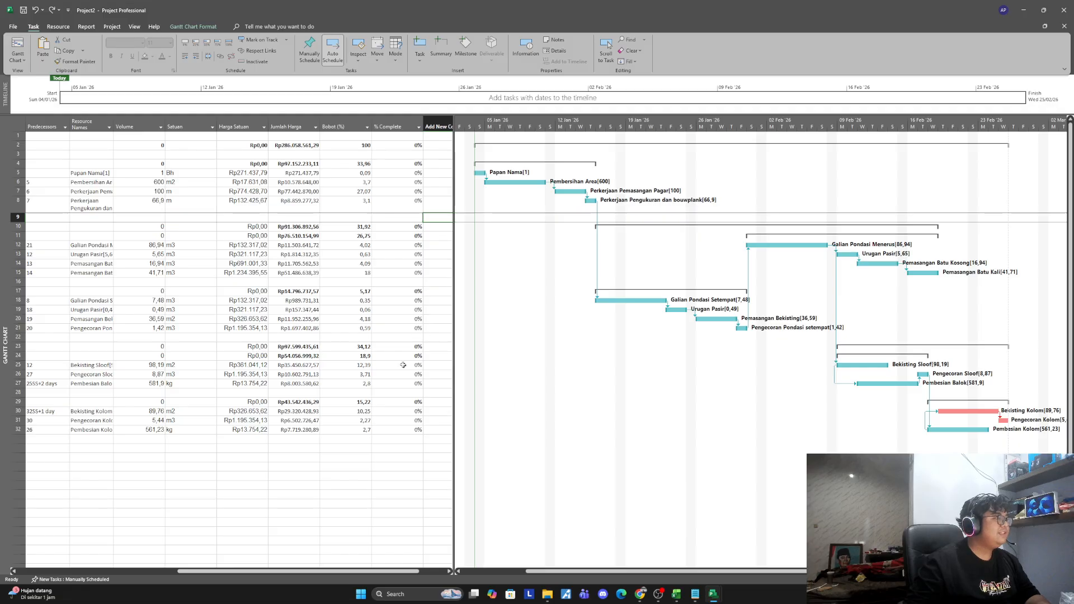
Step: Open the Cash Flow cost report and move its explanatory text box into the empty area beside the cost figures and chart
drag(322, 571, 382, 578)
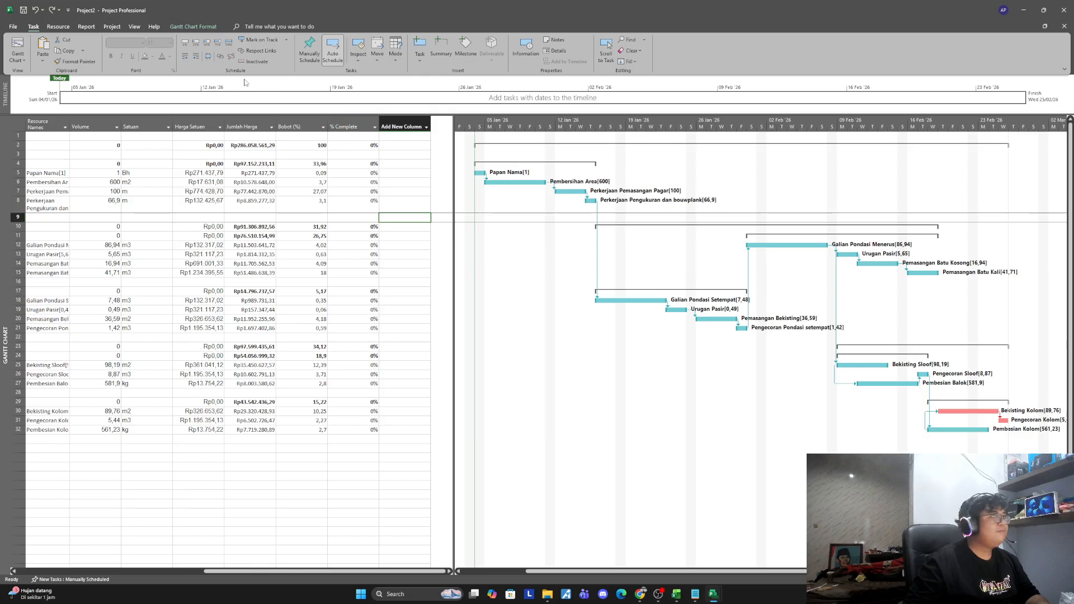
click(59, 27)
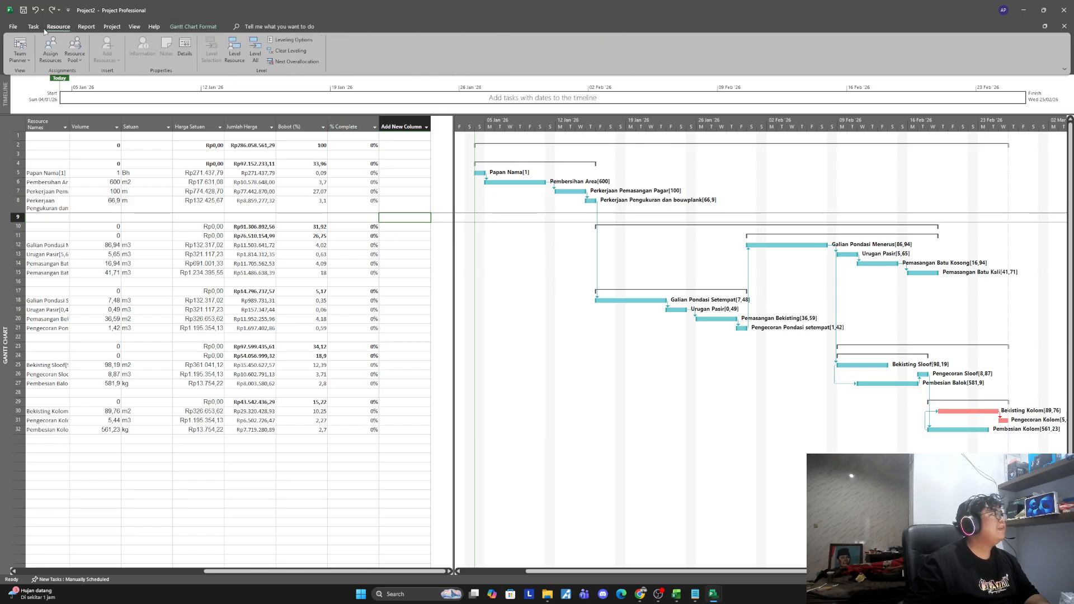
click(86, 27)
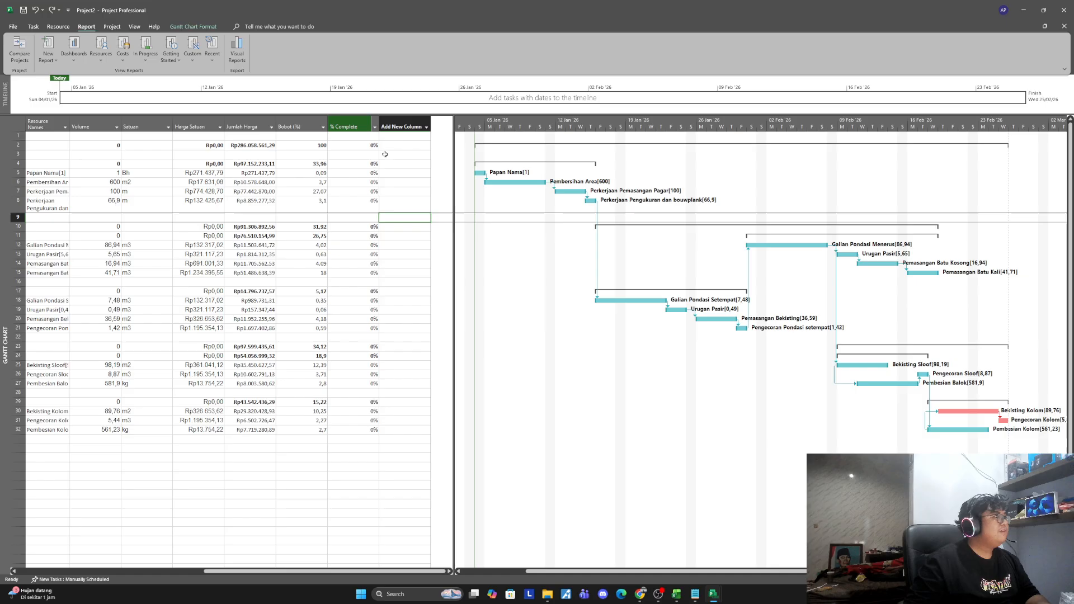
click(125, 60)
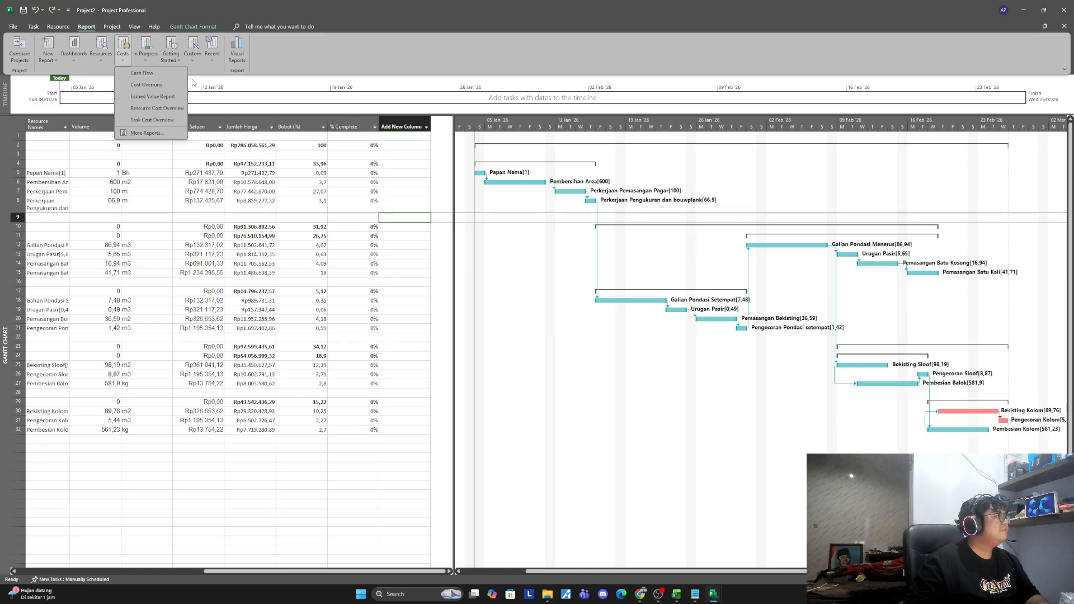
click(157, 77)
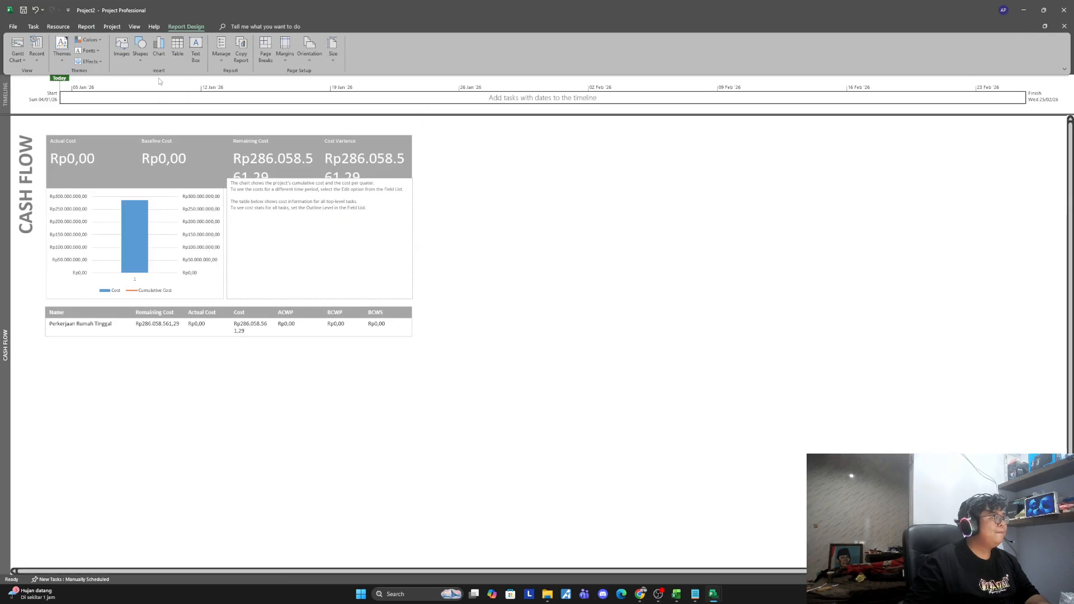
click(261, 193)
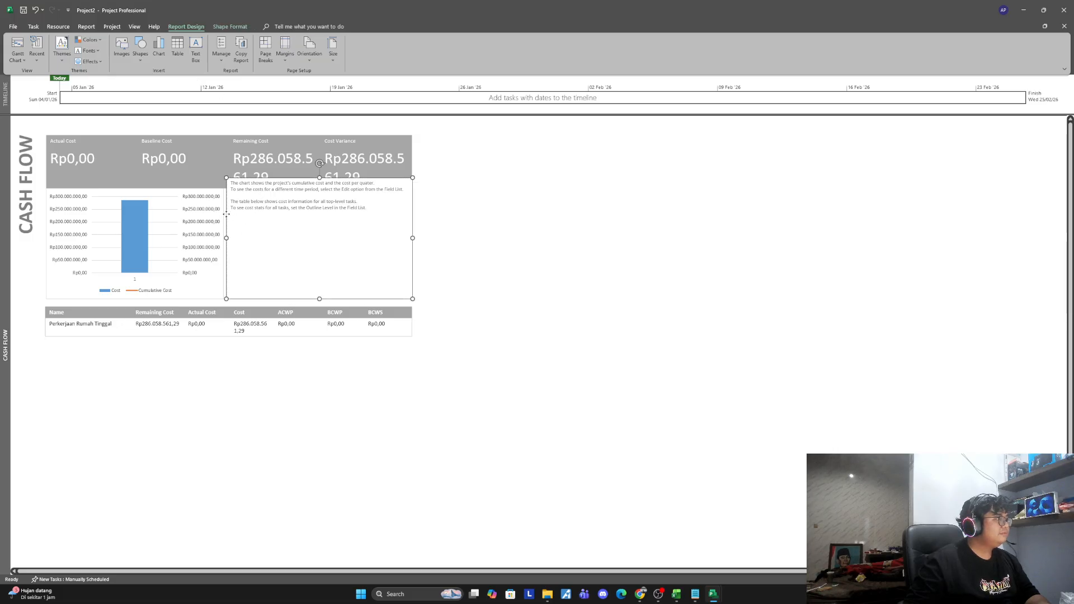
drag(227, 218, 488, 233)
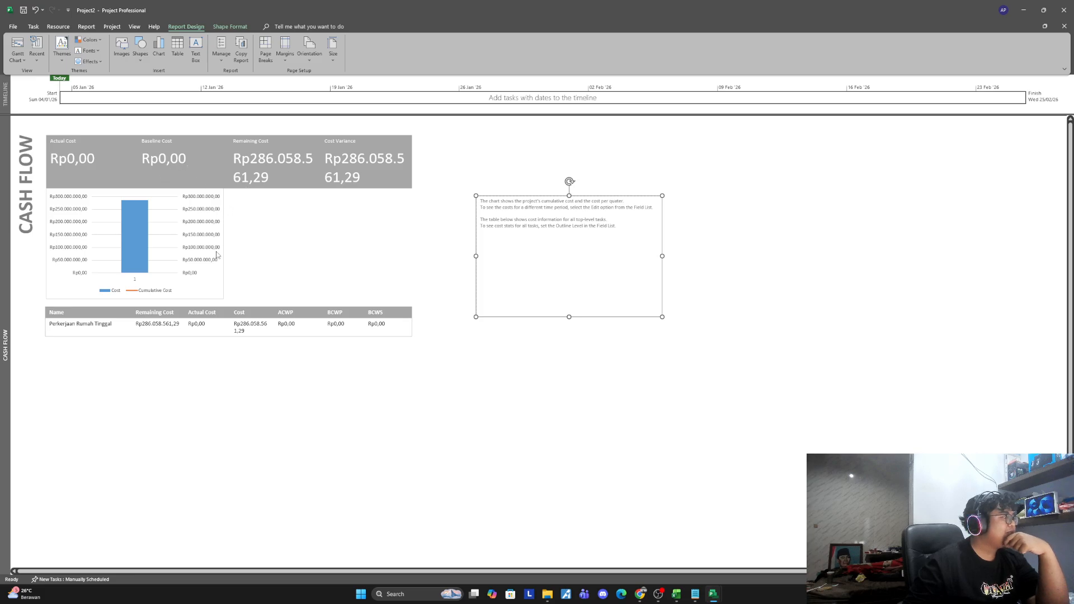
Step: Set the timescale units of the Cash Flow chart to Weeks
click(210, 265)
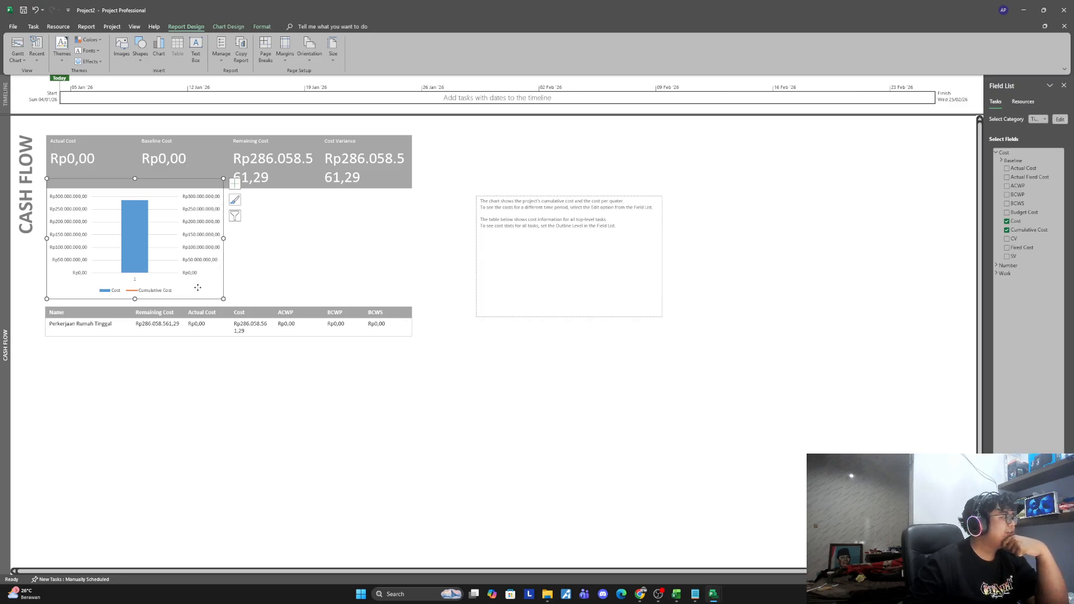
right_click(196, 286)
key(Escape)
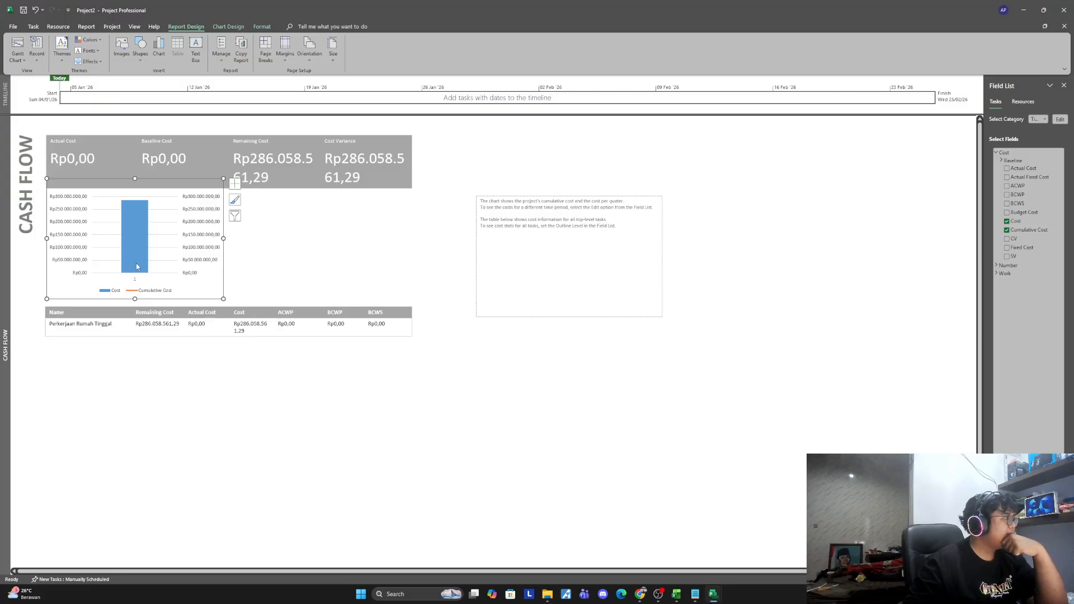
right_click(205, 288)
key(Escape)
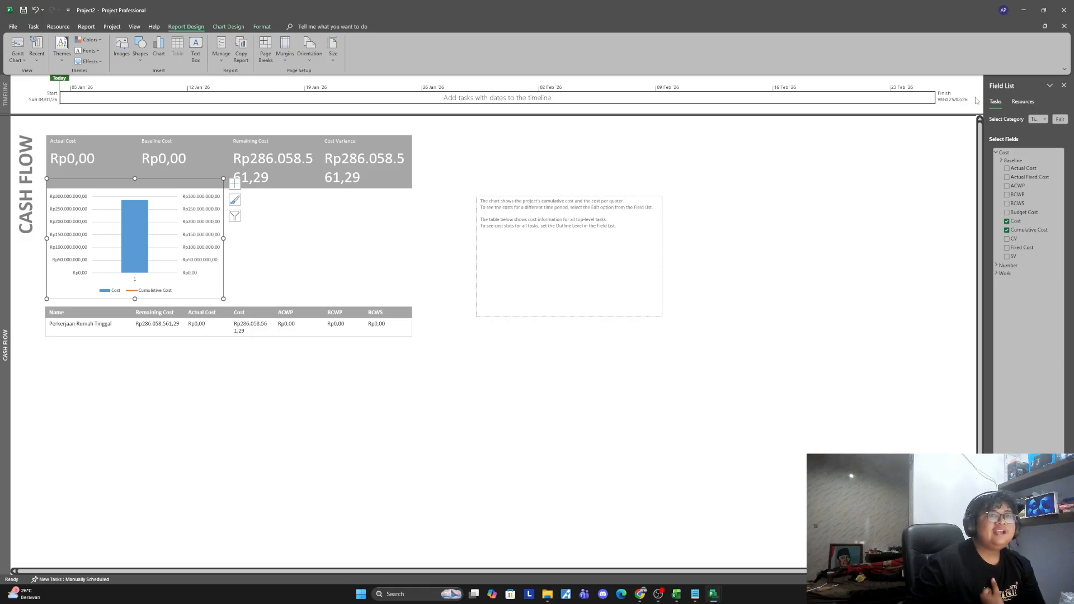
click(1058, 118)
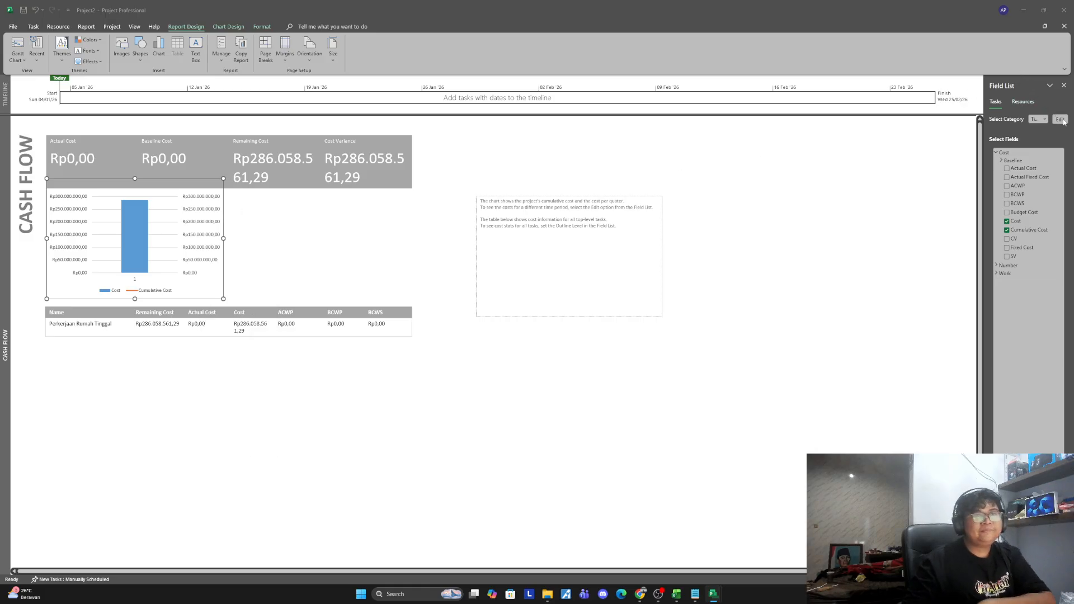
click(590, 274)
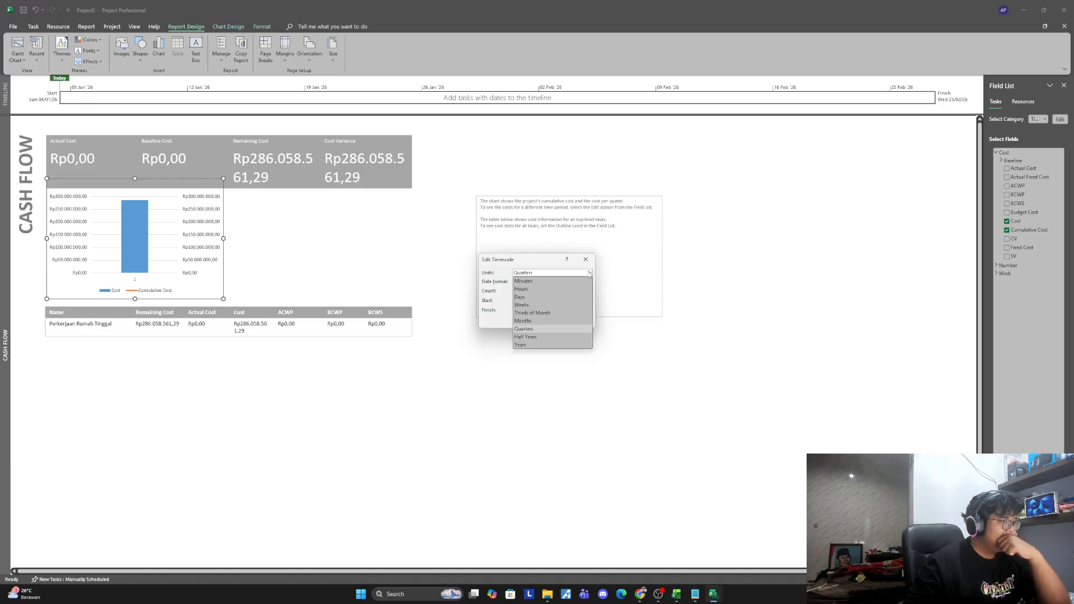
click(539, 304)
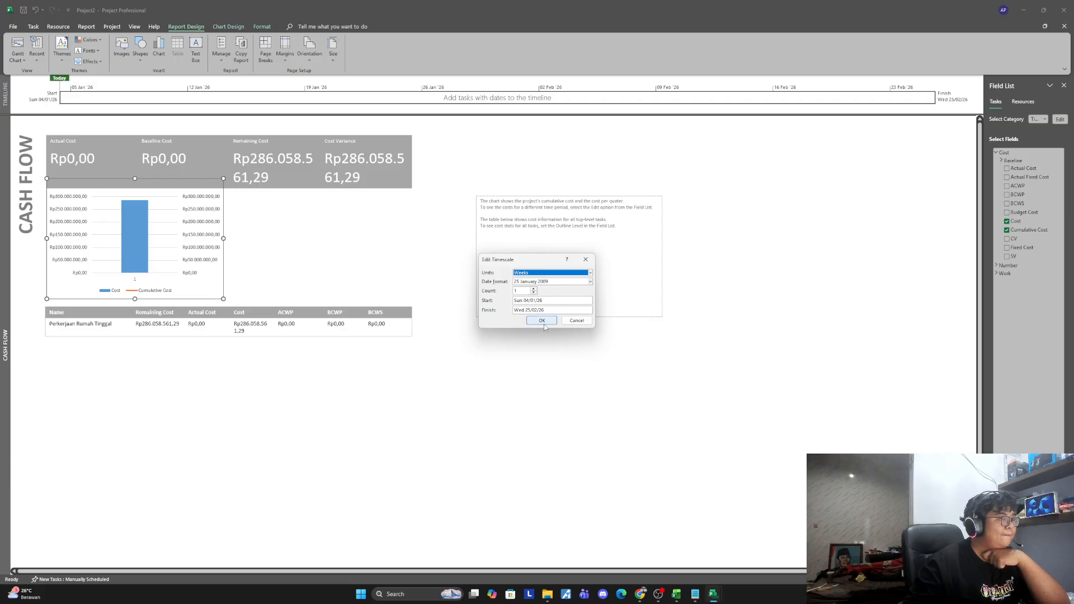
click(544, 322)
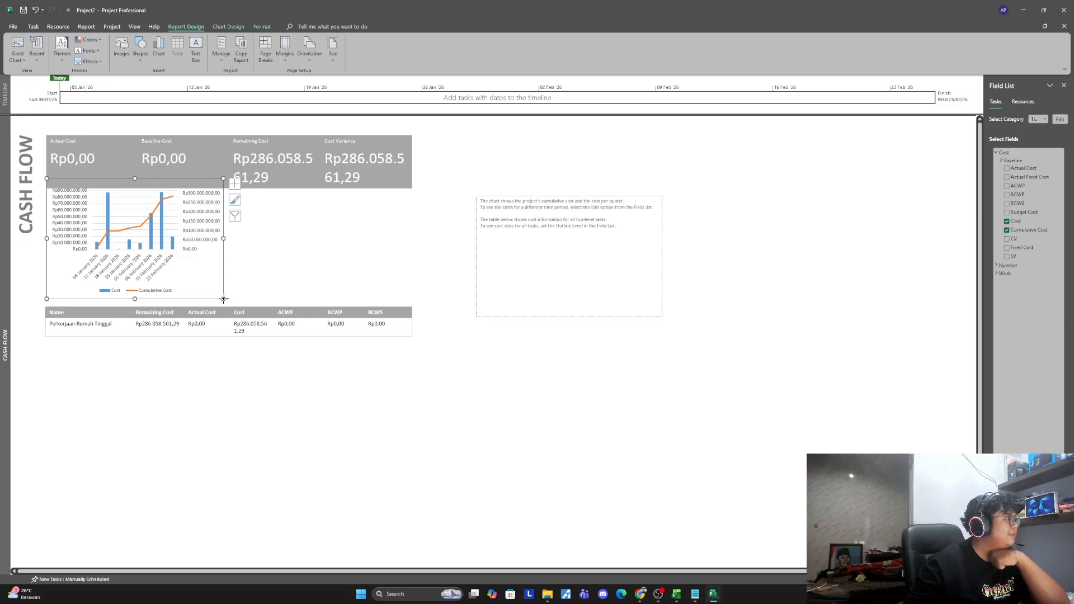
Step: Enlarge the Cash Flow chart to nearly the full width of the cost table beneath it
drag(223, 299, 389, 299)
drag(403, 303, 403, 302)
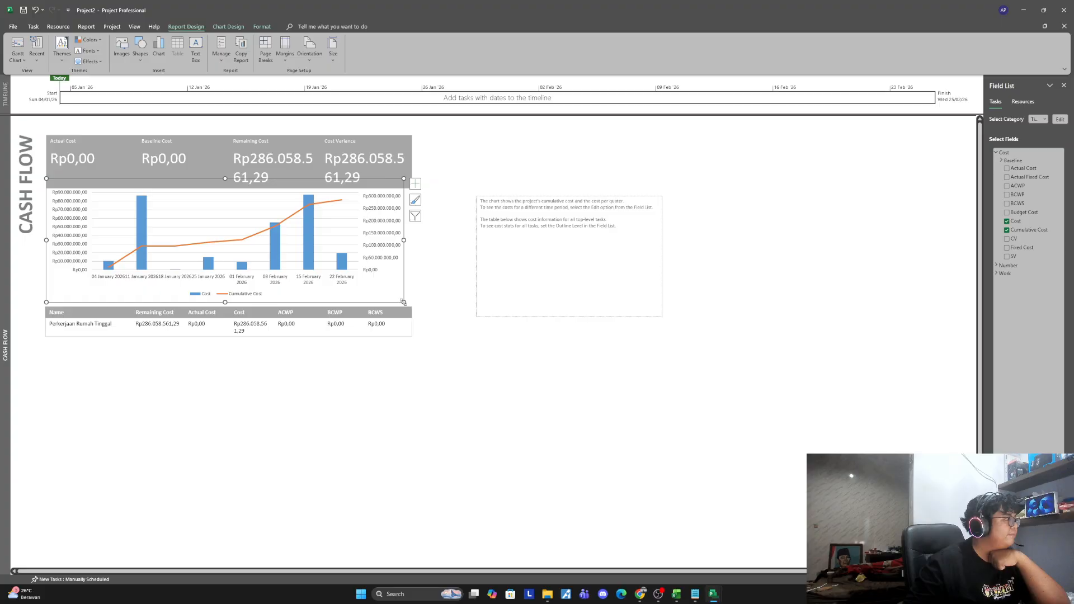
click(447, 284)
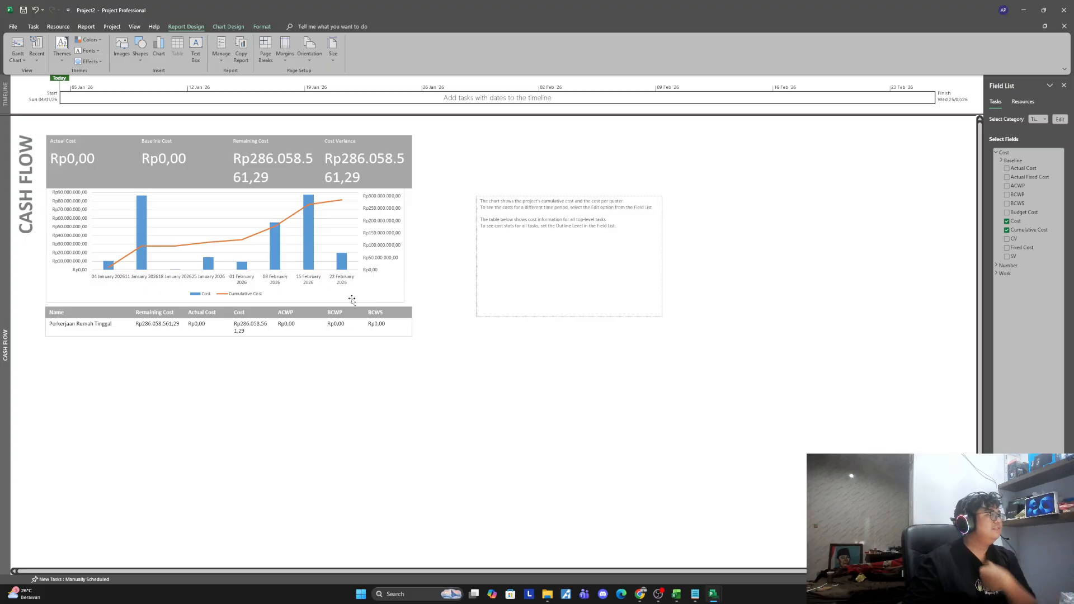
click(367, 288)
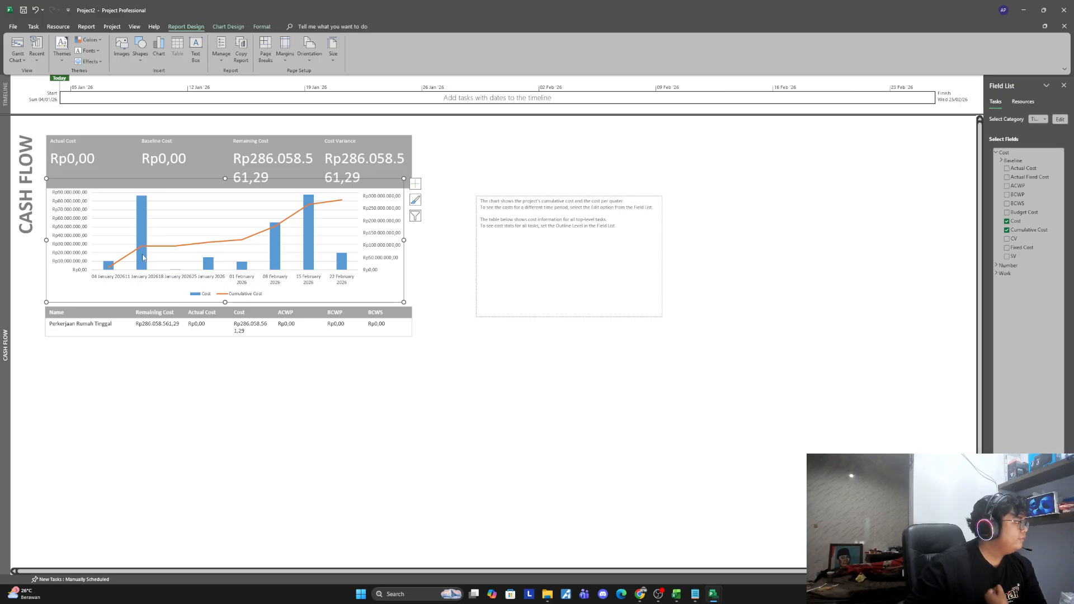
click(140, 200)
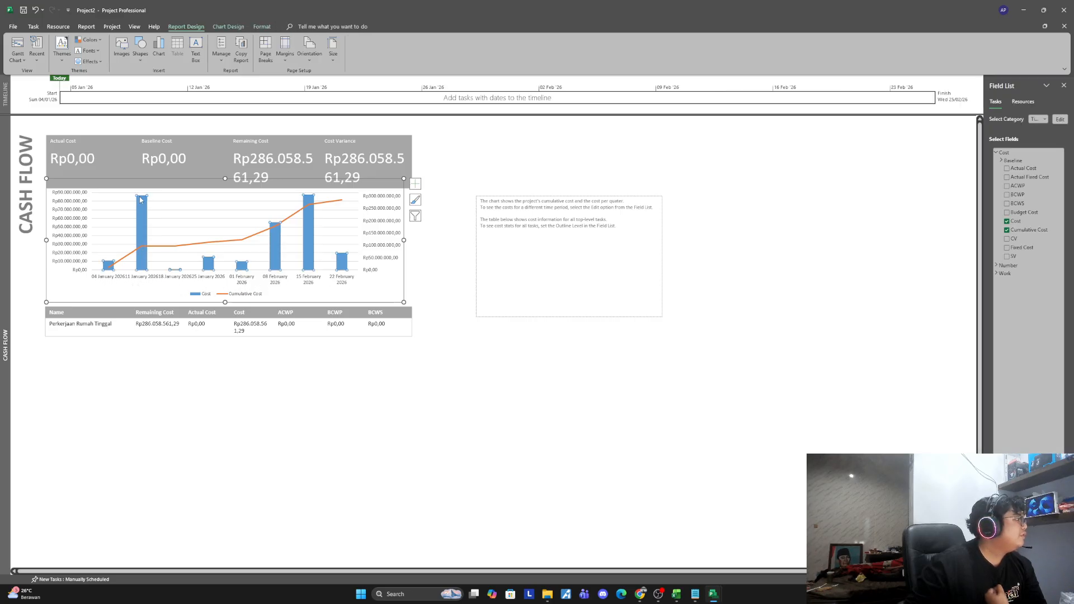
click(443, 303)
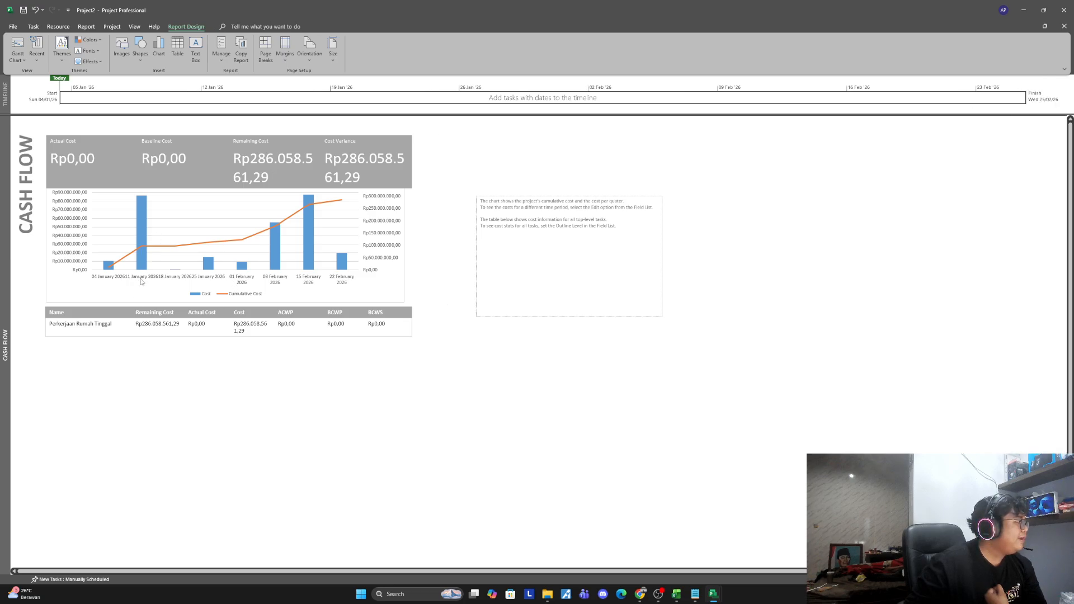
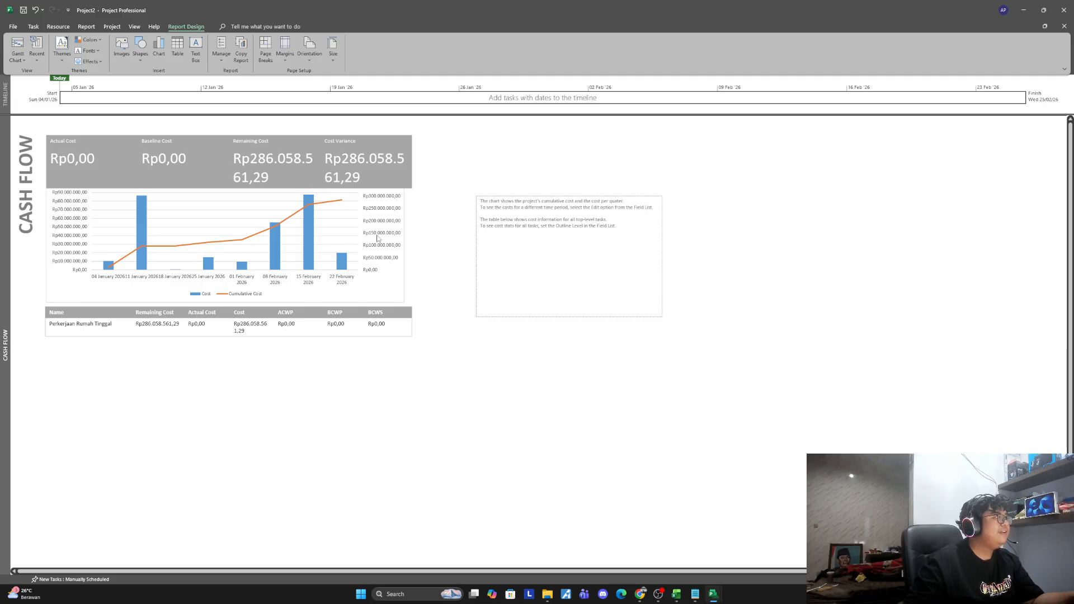
Step: Change the Cumulative Cost series of the Cash Flow chart to a Clustered Column type
click(322, 250)
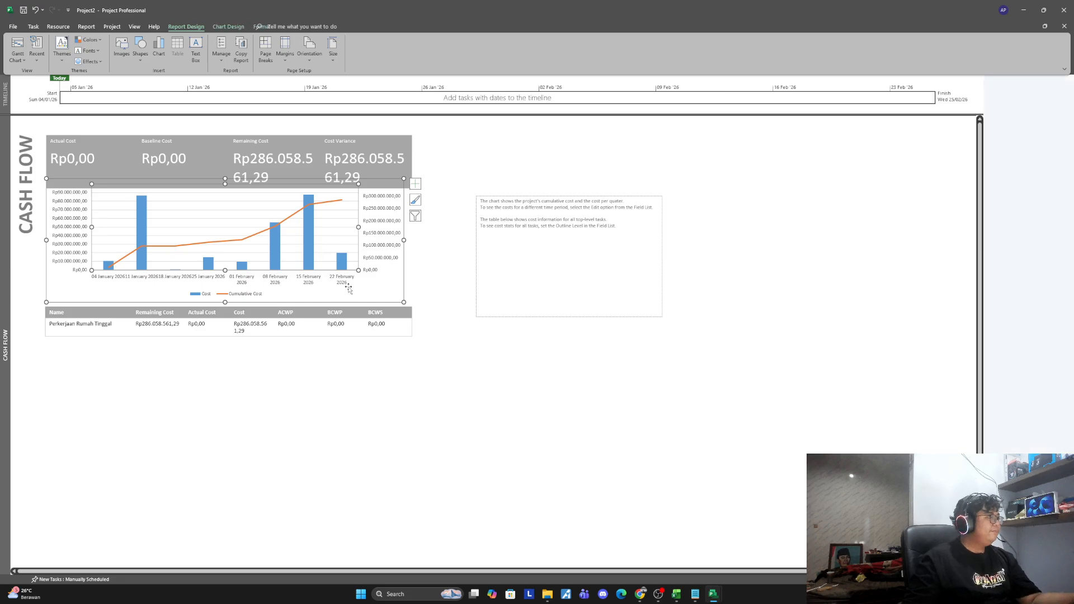
click(311, 244)
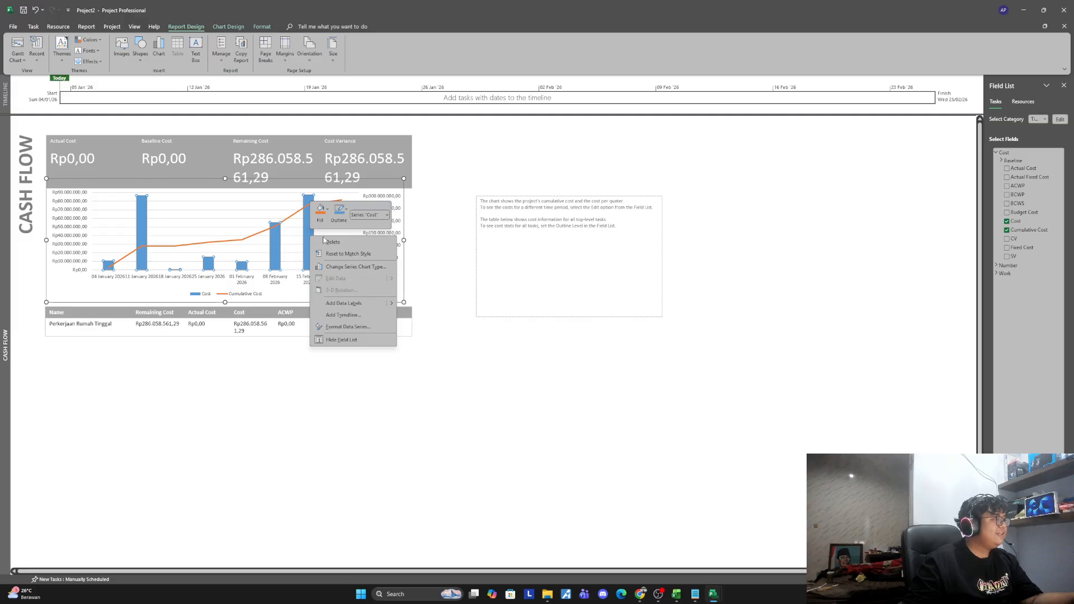
click(364, 267)
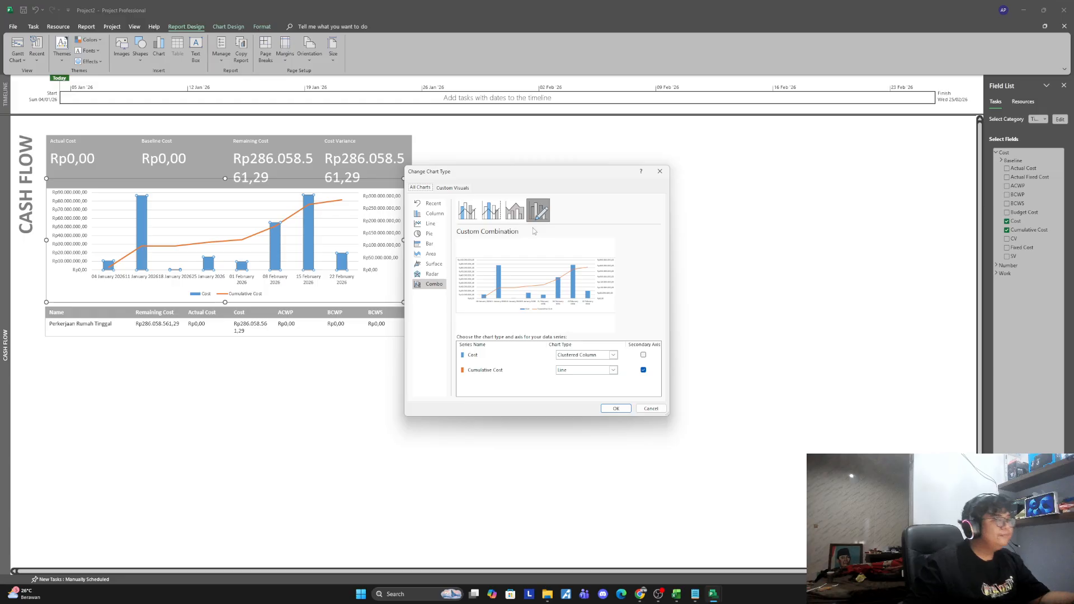
click(612, 371)
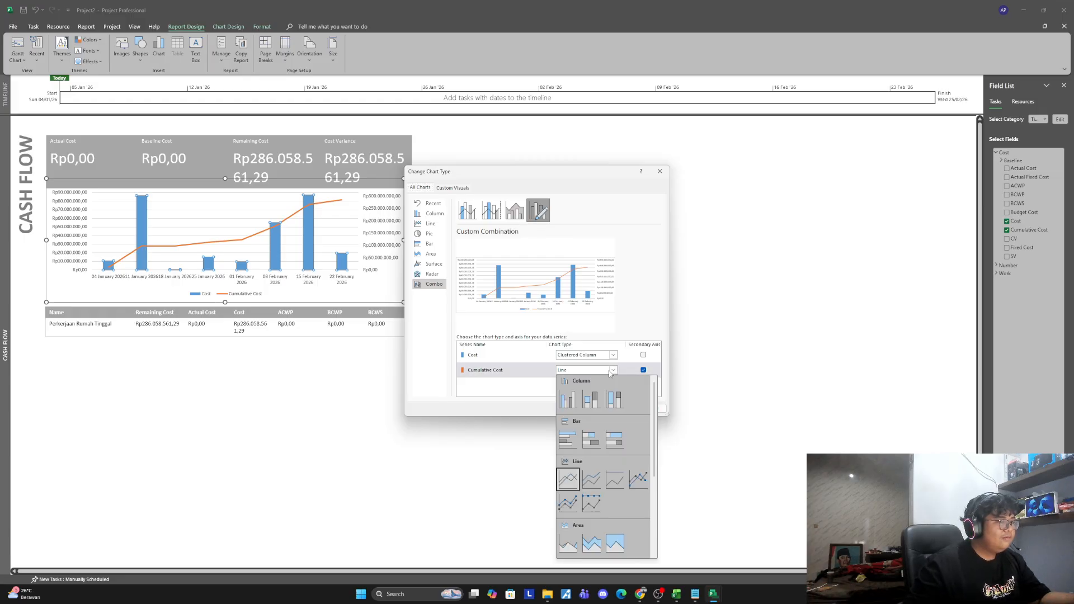
click(566, 400)
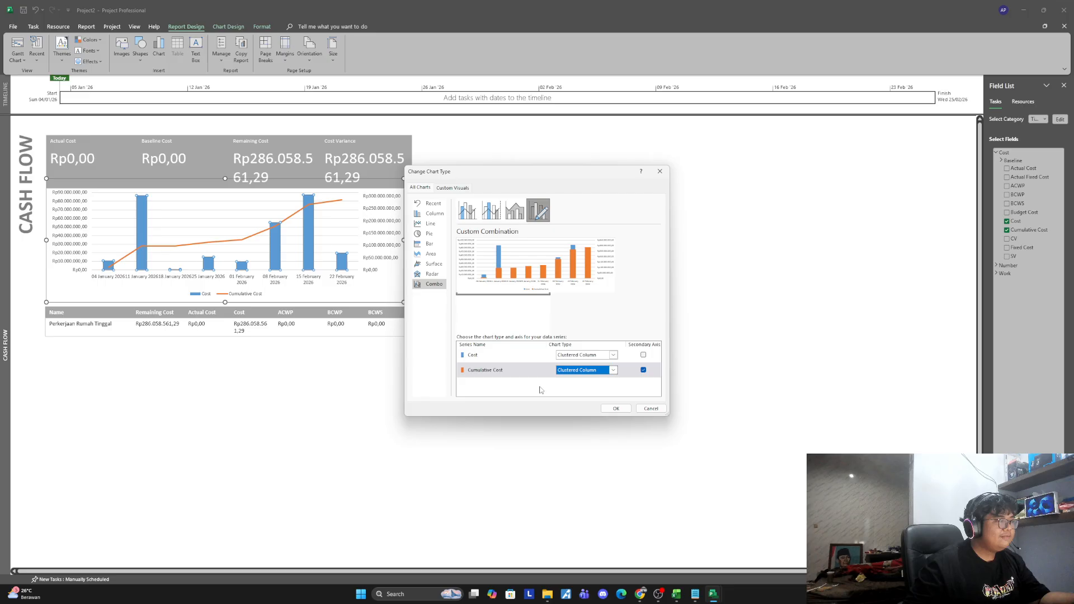
click(614, 409)
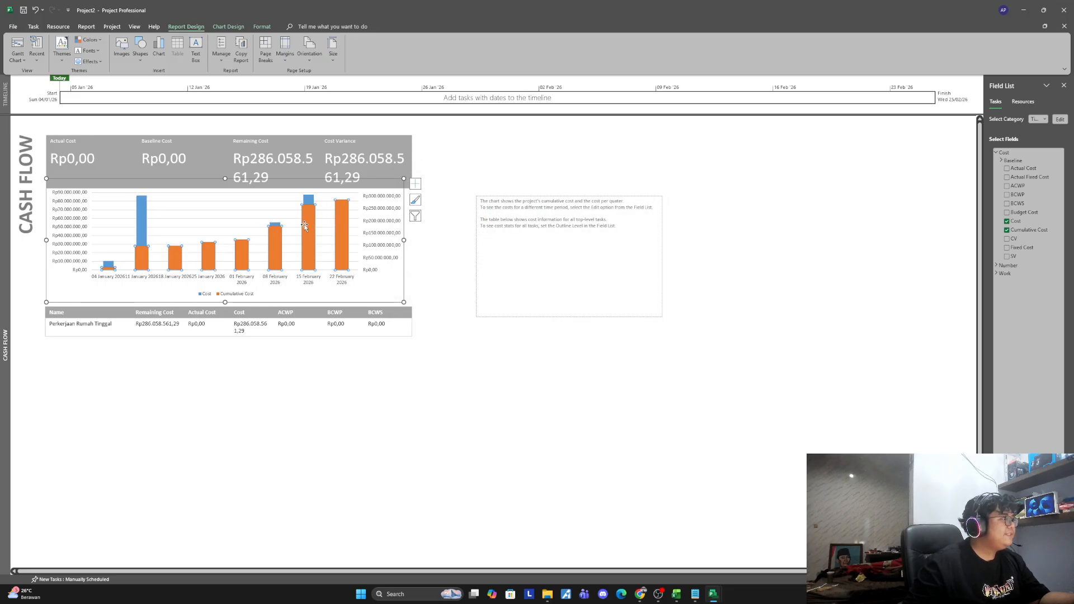
Step: Set the Cumulative Cost series of the Cash Flow chart back to the Line chart type
right_click(309, 226)
click(356, 256)
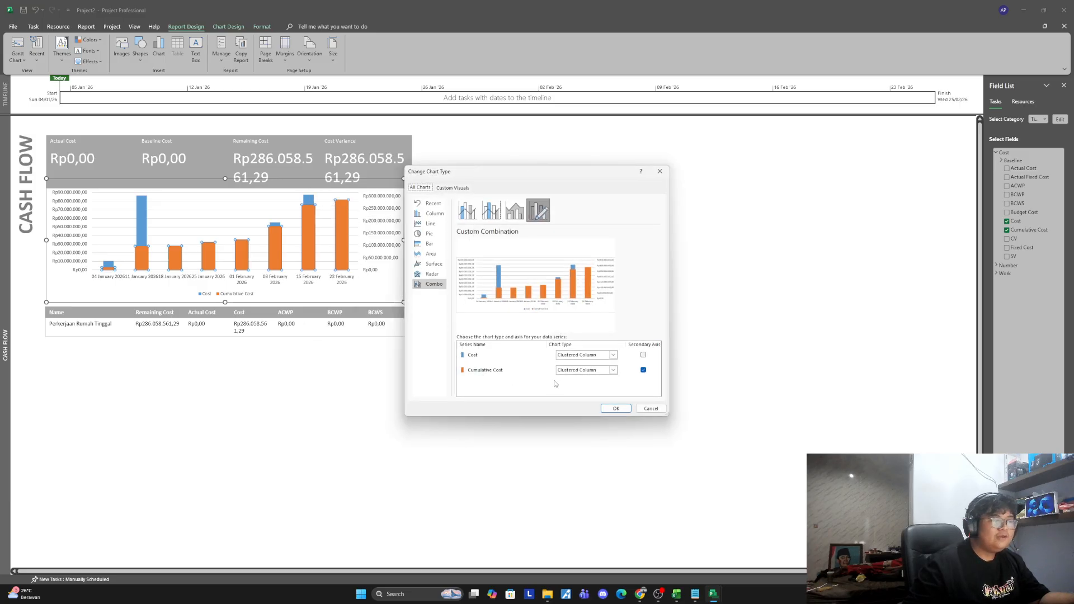
click(614, 371)
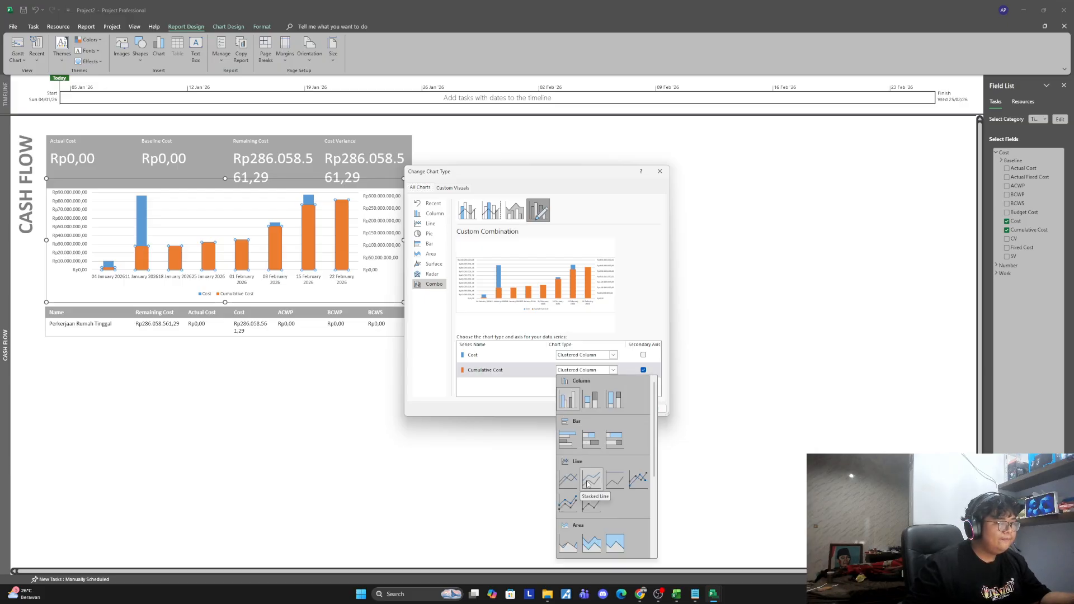
click(568, 480)
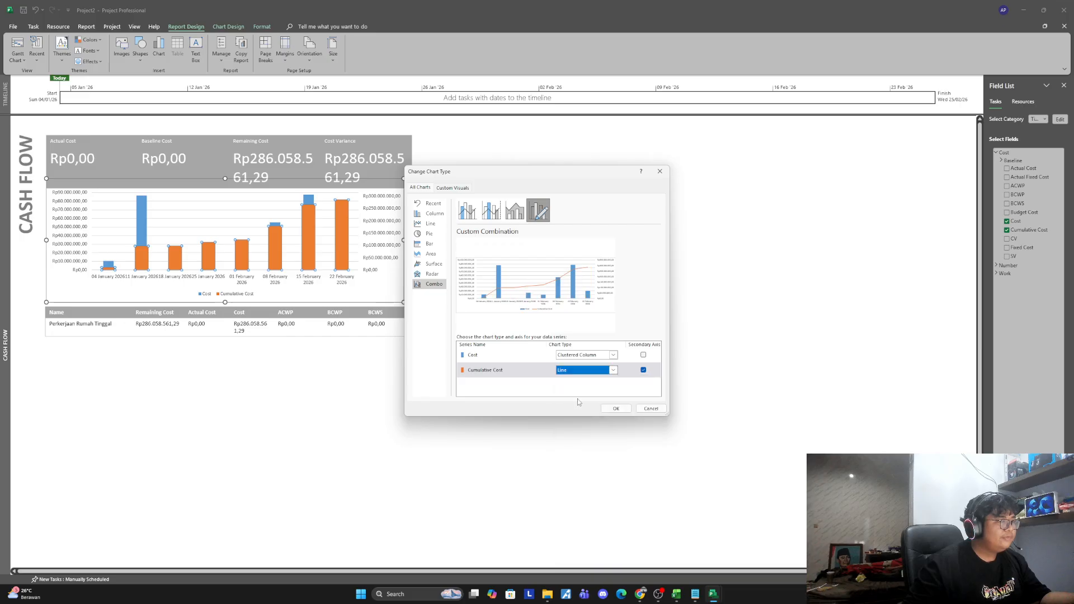
click(616, 409)
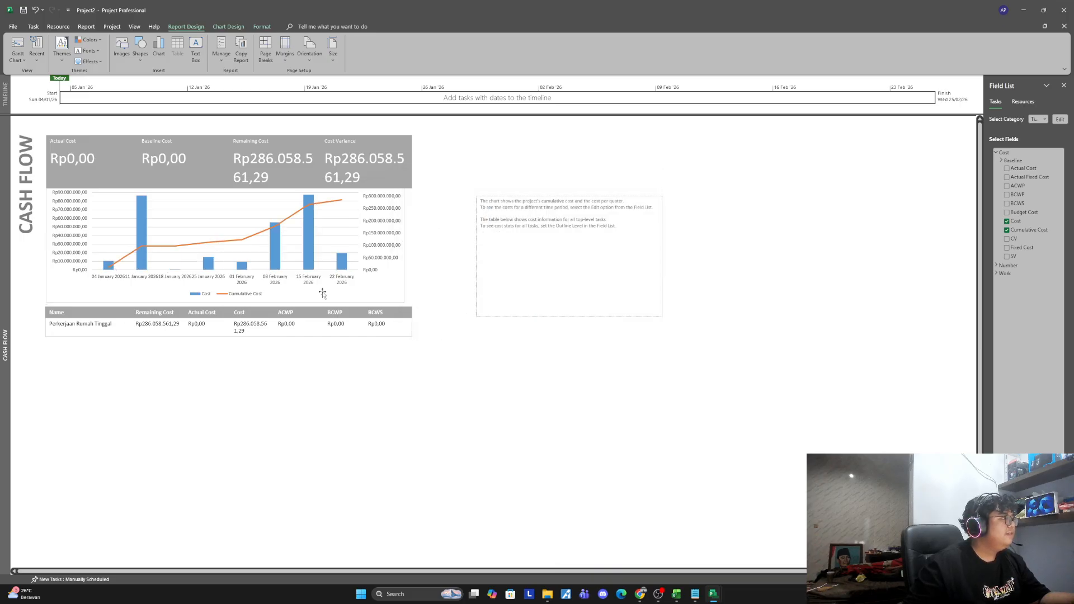
click(395, 284)
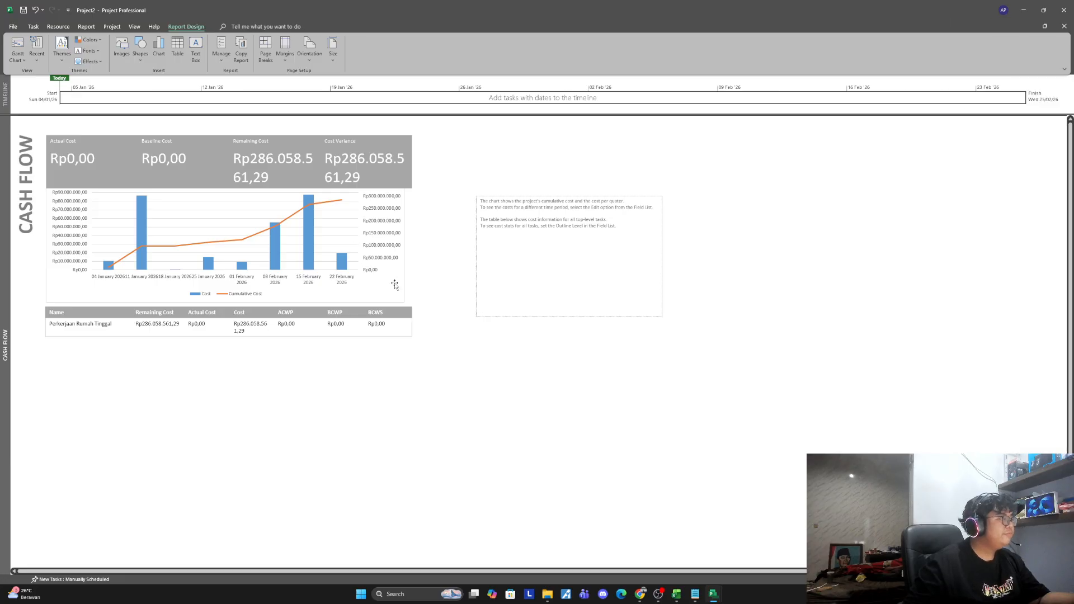
click(518, 293)
click(449, 176)
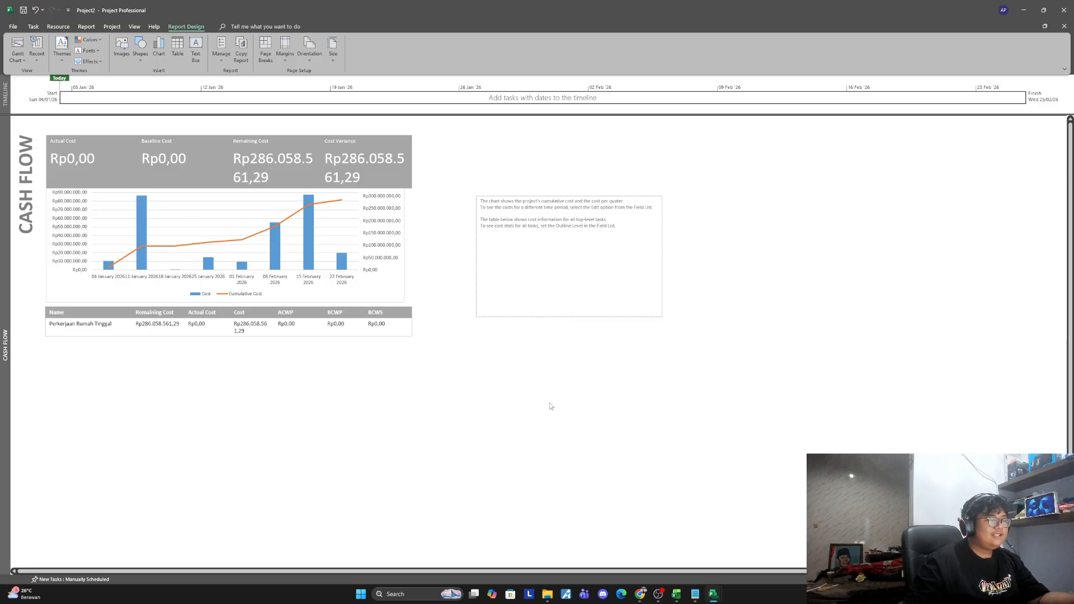
Step: Switch to the MS PROJEK progres 0% Final project and look through its whole task list and Gantt bars
mouse_move(713, 595)
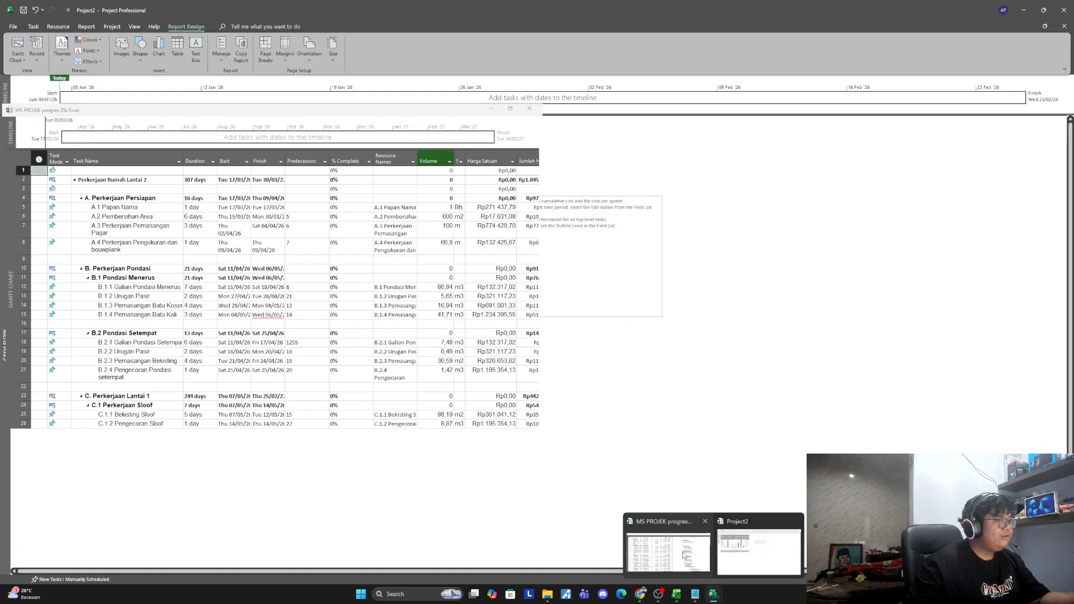
click(683, 555)
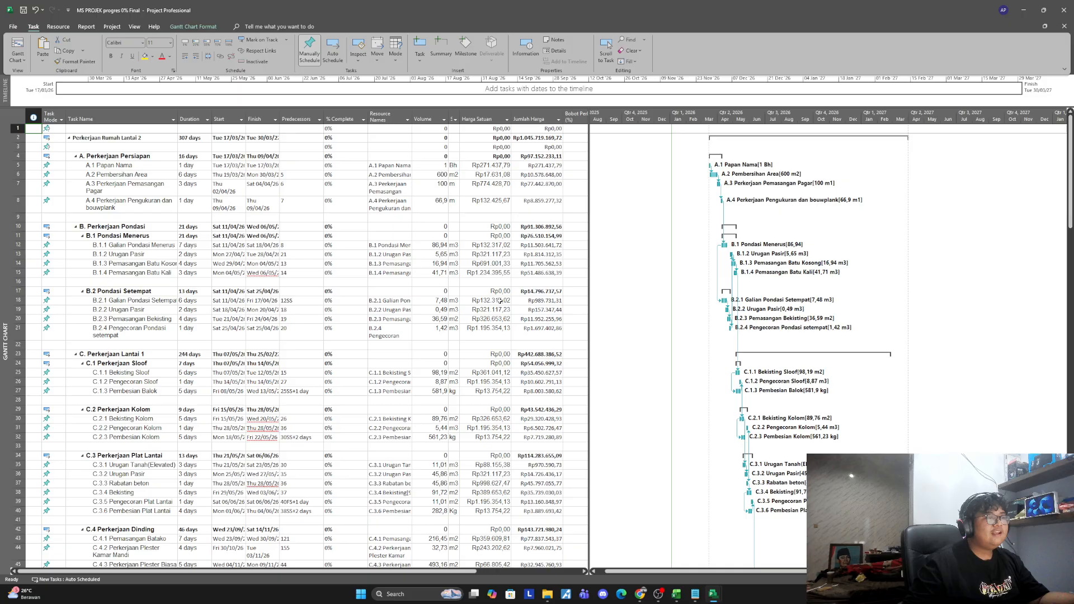
scroll(500, 300, down, 2)
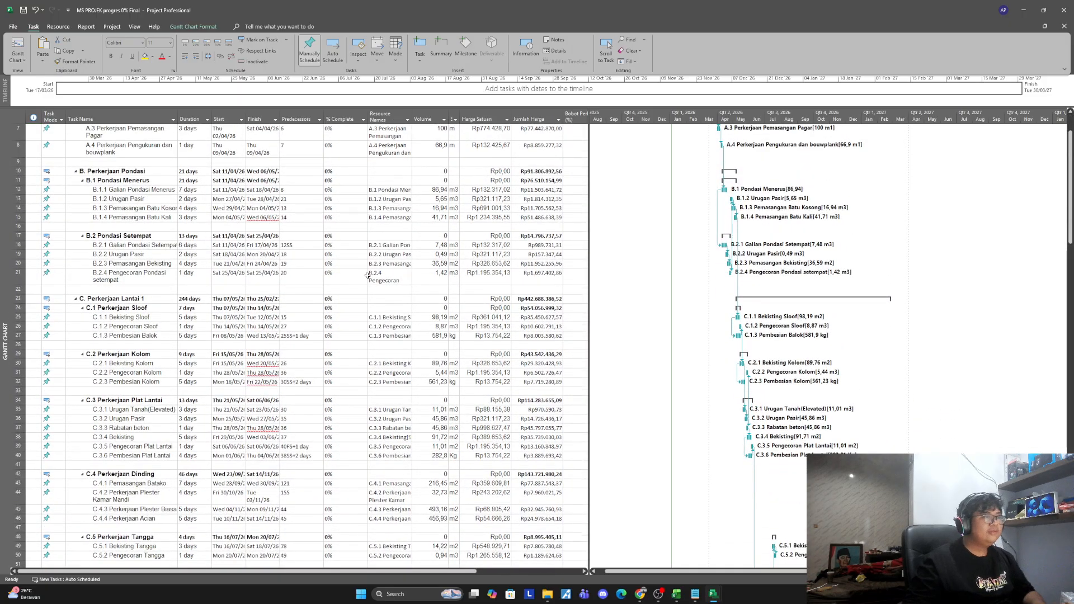
scroll(368, 276, up, 2)
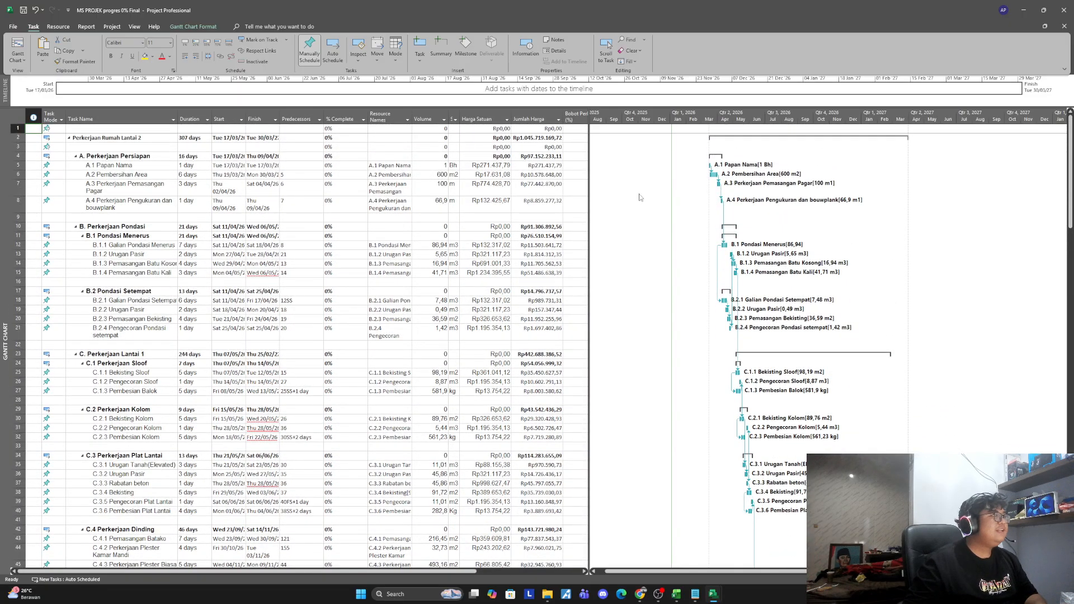
click(172, 148)
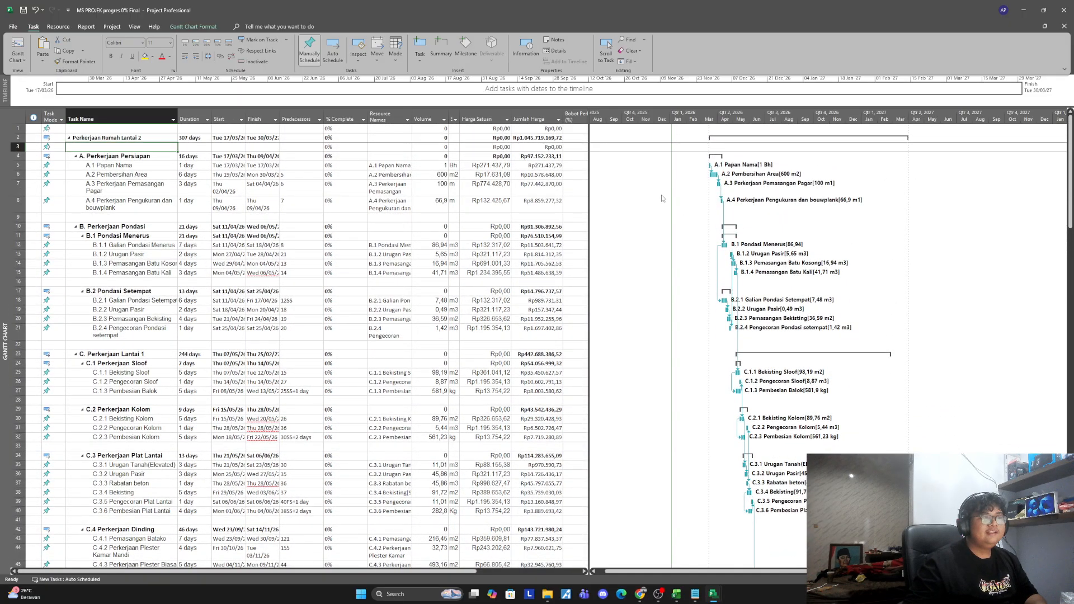
scroll(662, 198, down, 10)
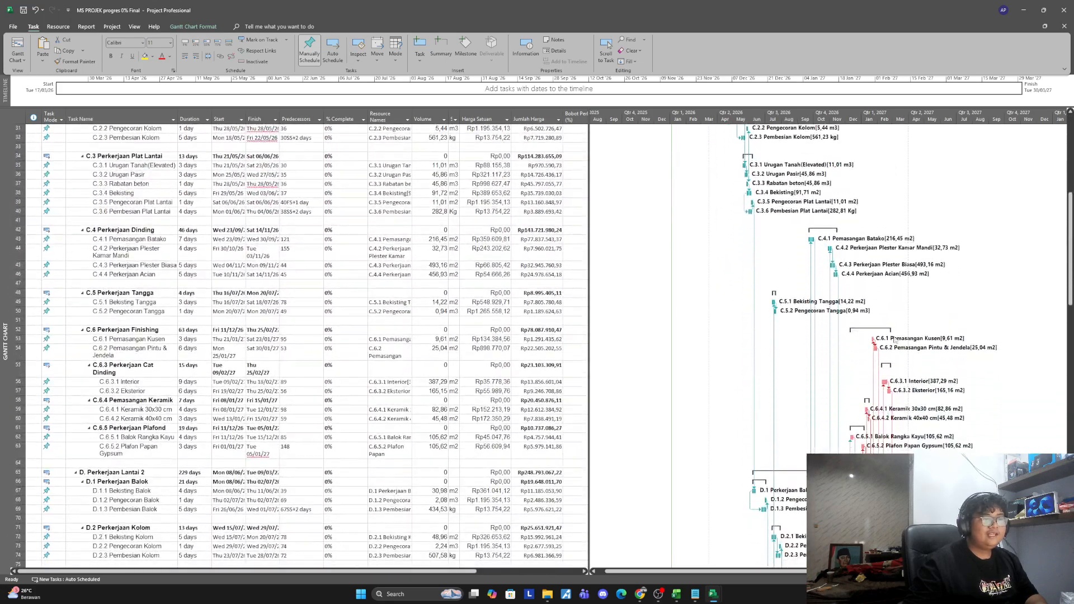
scroll(894, 339, down, 5)
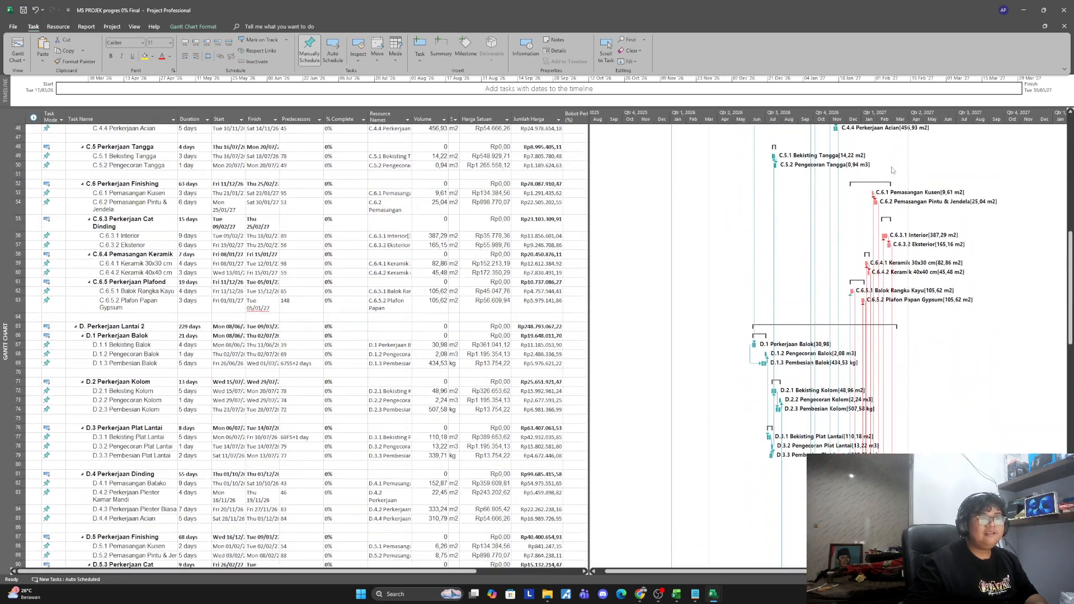
scroll(871, 321, down, 20)
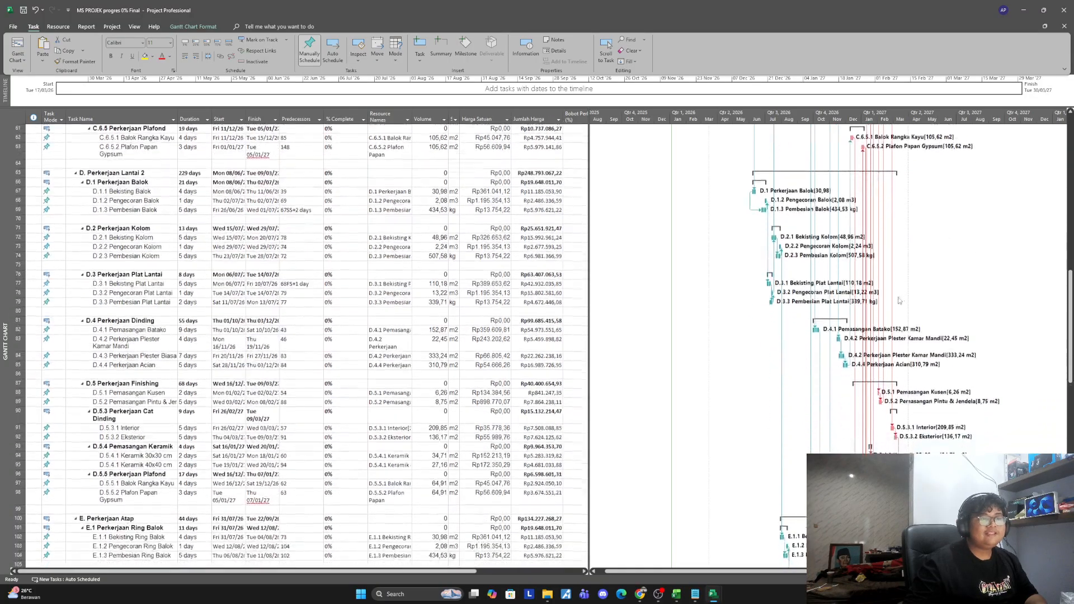
scroll(871, 321, down, 7)
scroll(320, 285, up, 20)
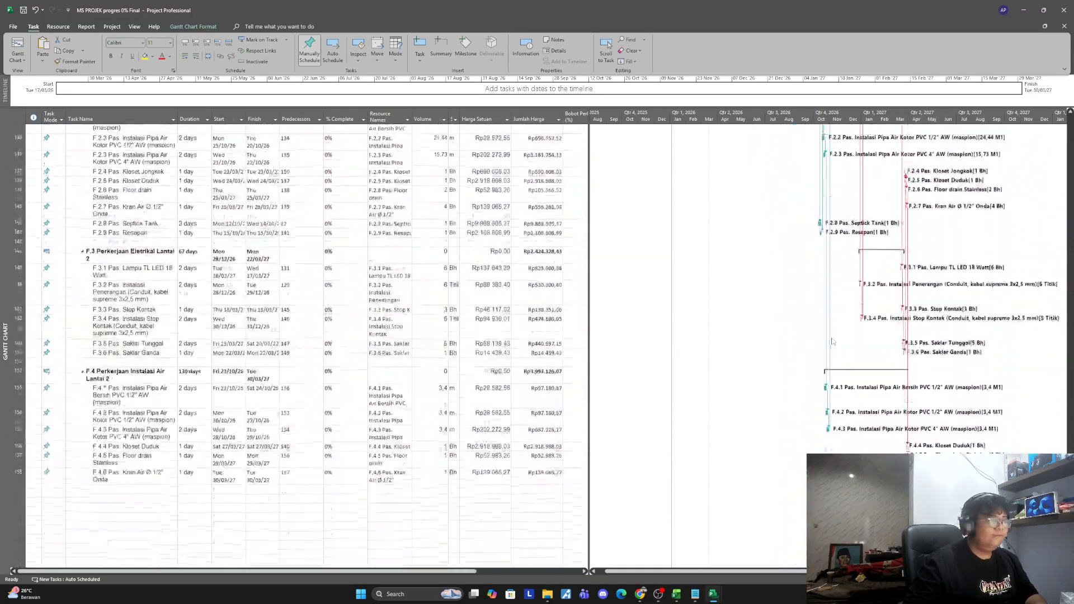
scroll(320, 285, up, 20)
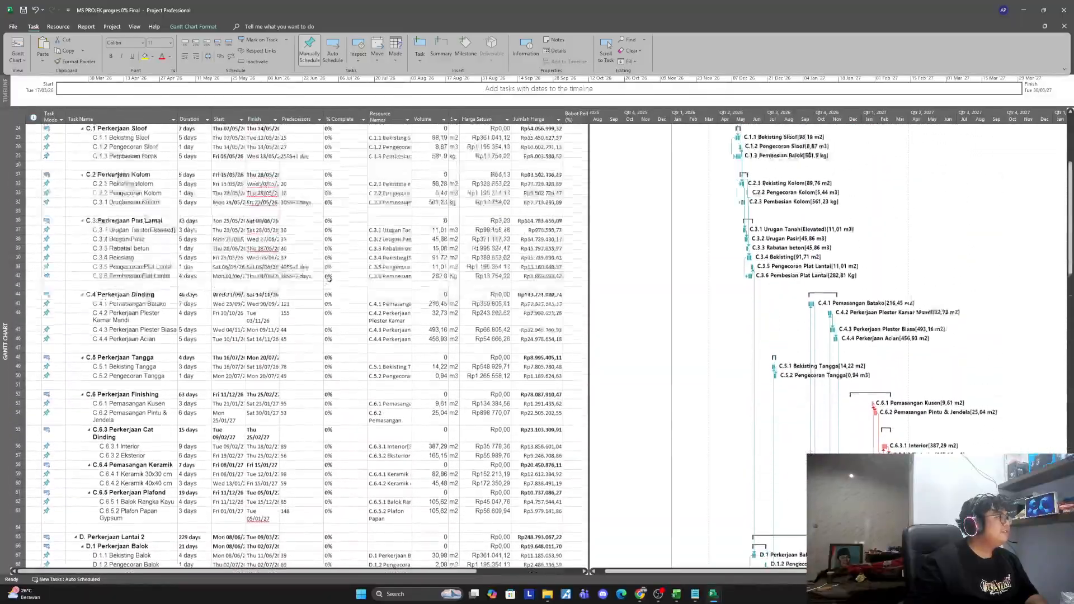
Step: Examine the % Complete values of the A. Perkerjaan Persiapan tasks
click(351, 157)
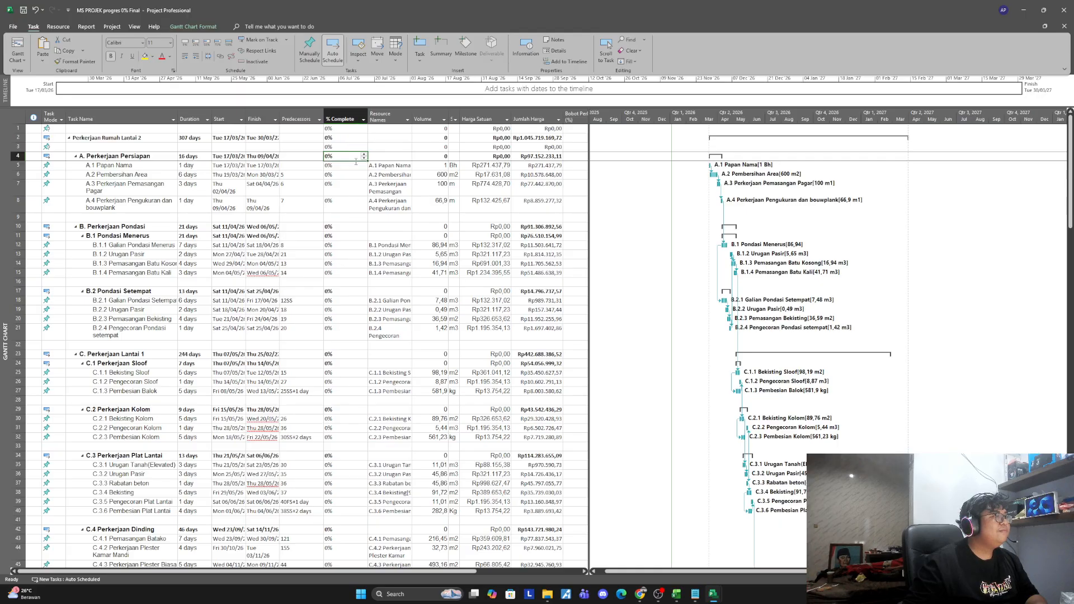
click(339, 166)
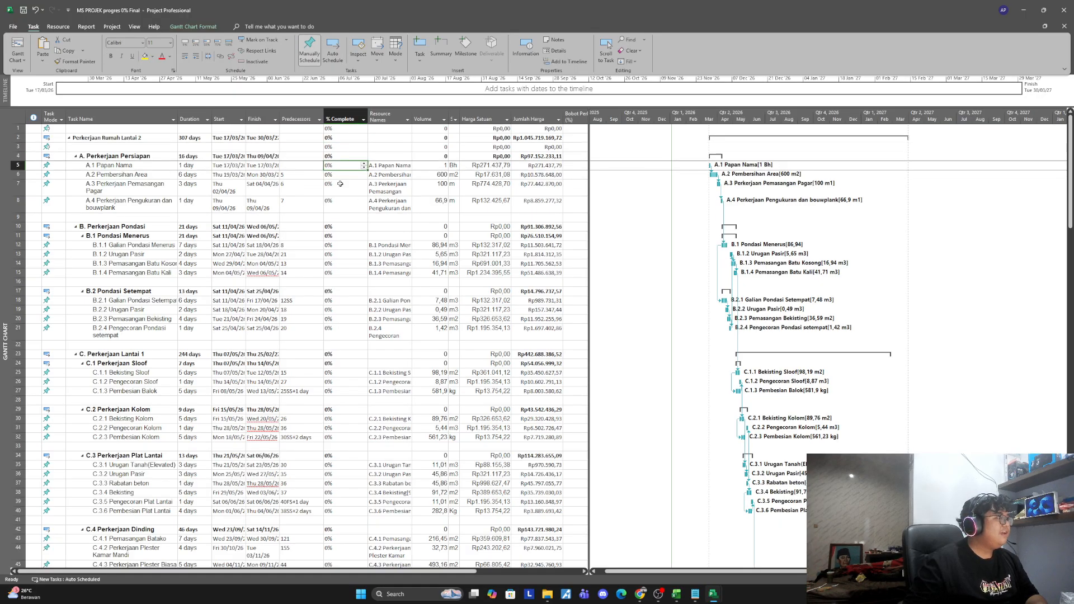
click(340, 185)
click(344, 202)
click(343, 187)
click(342, 147)
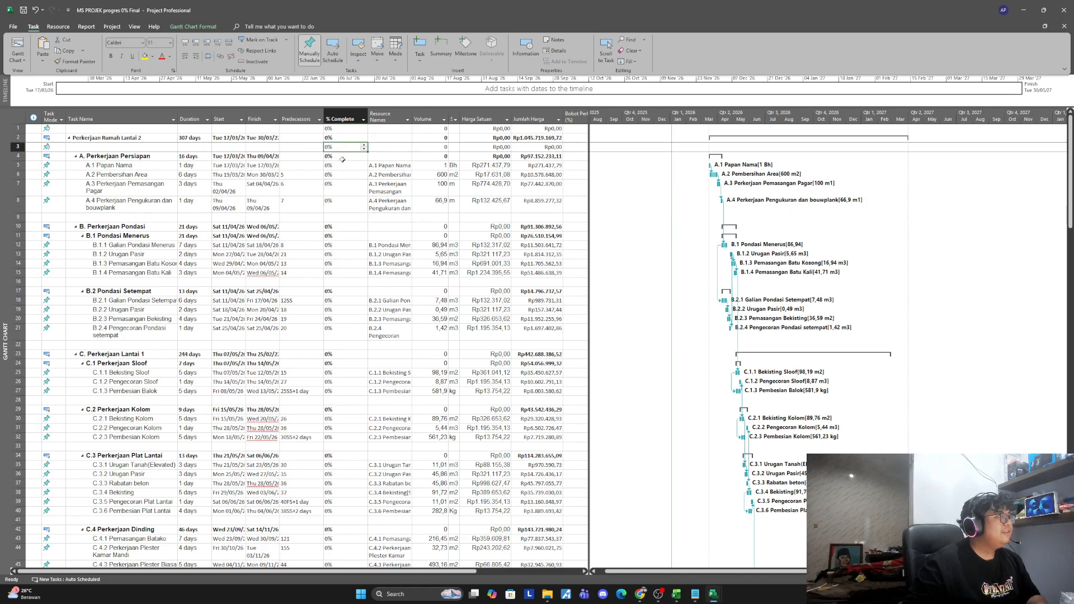
click(333, 167)
Step: Open the Cash Flow cost report for the two-storey house project and look over its cost chart
click(59, 26)
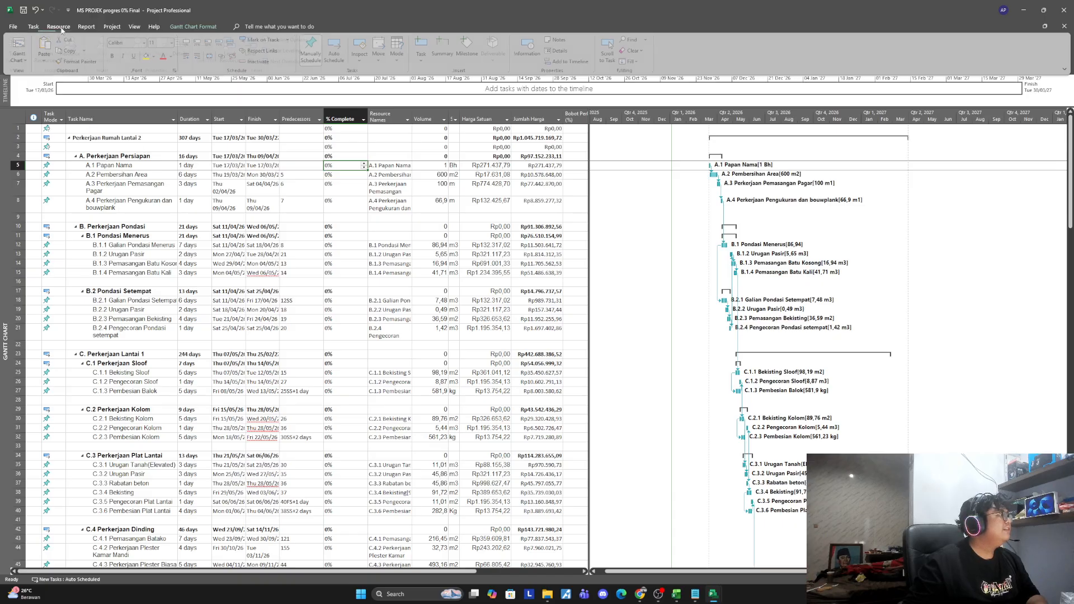
click(87, 26)
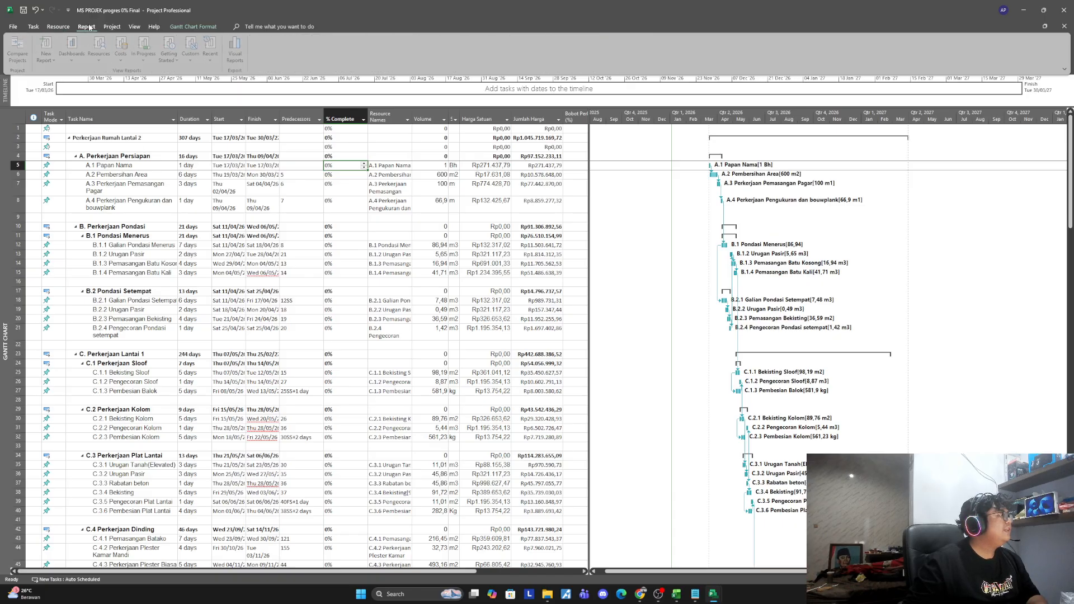
click(129, 57)
click(161, 79)
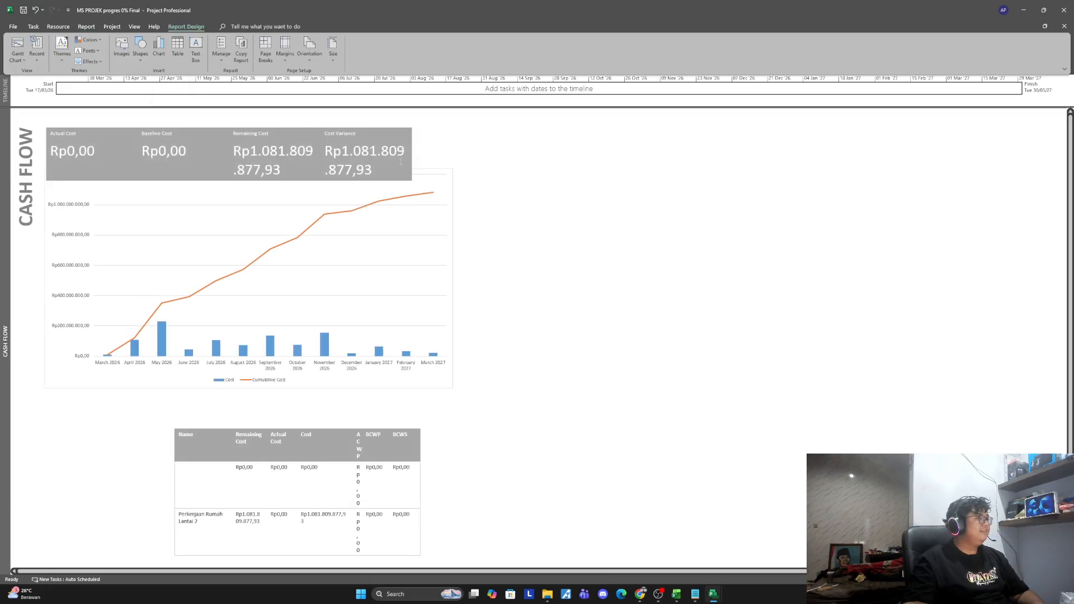
click(430, 178)
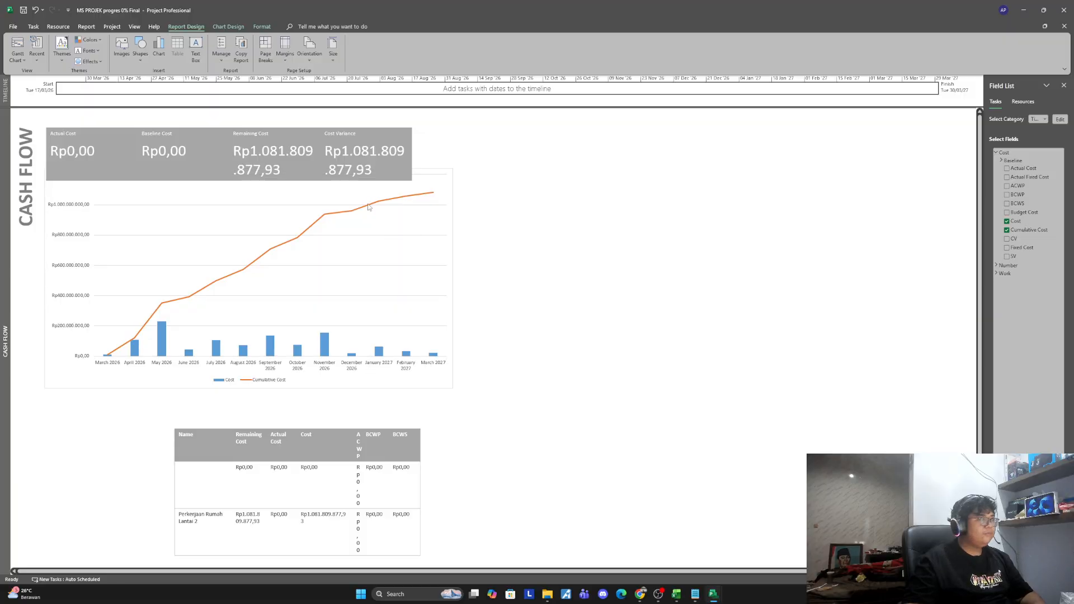
click(445, 174)
click(549, 167)
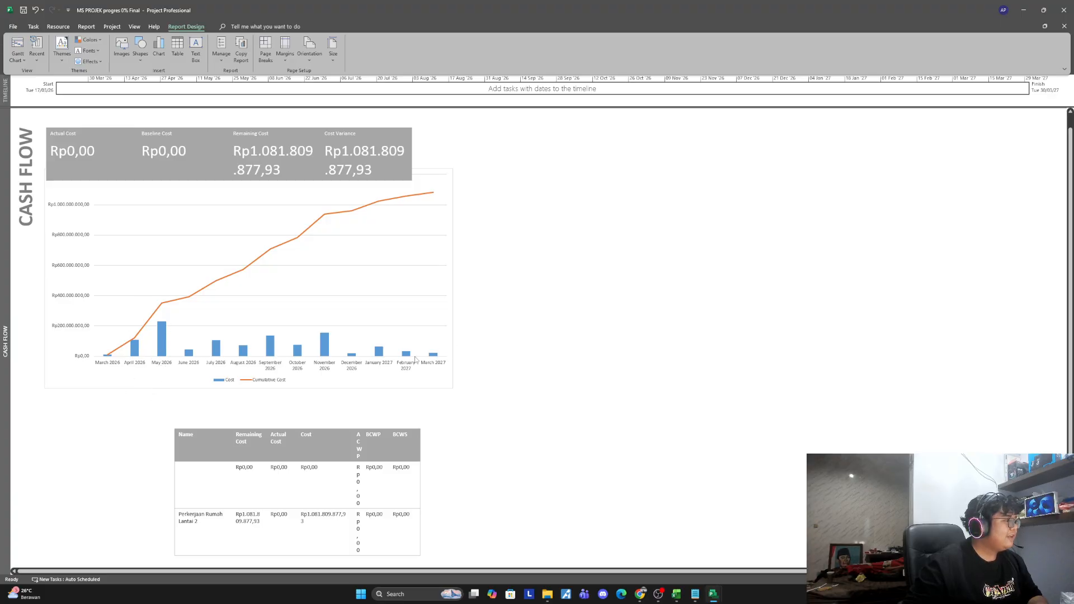
Step: Set the timescale units of the Cash Flow report's cost chart to Weeks
click(134, 372)
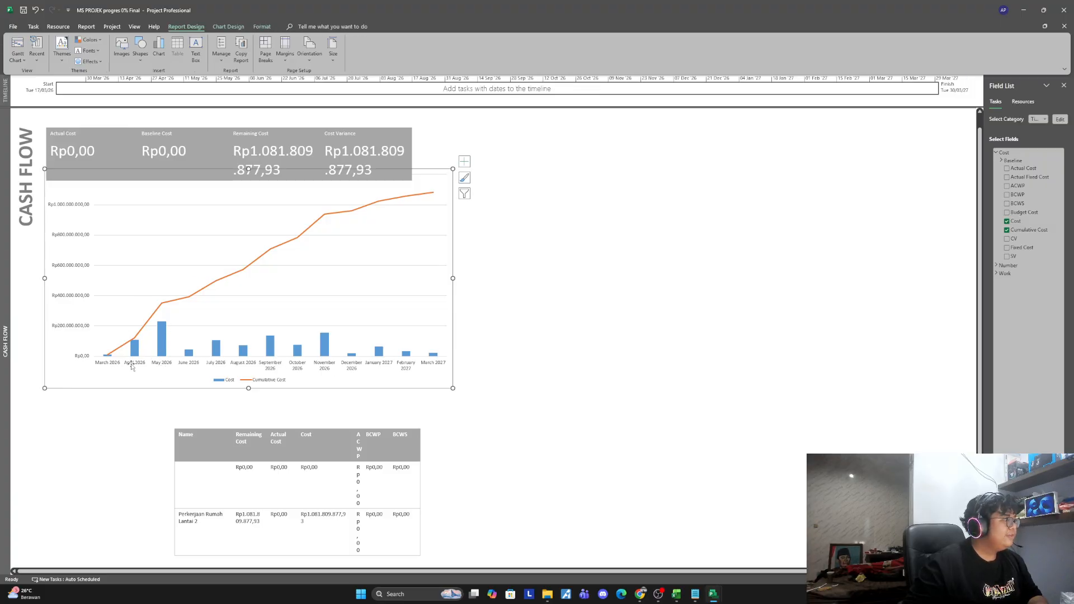
right_click(132, 365)
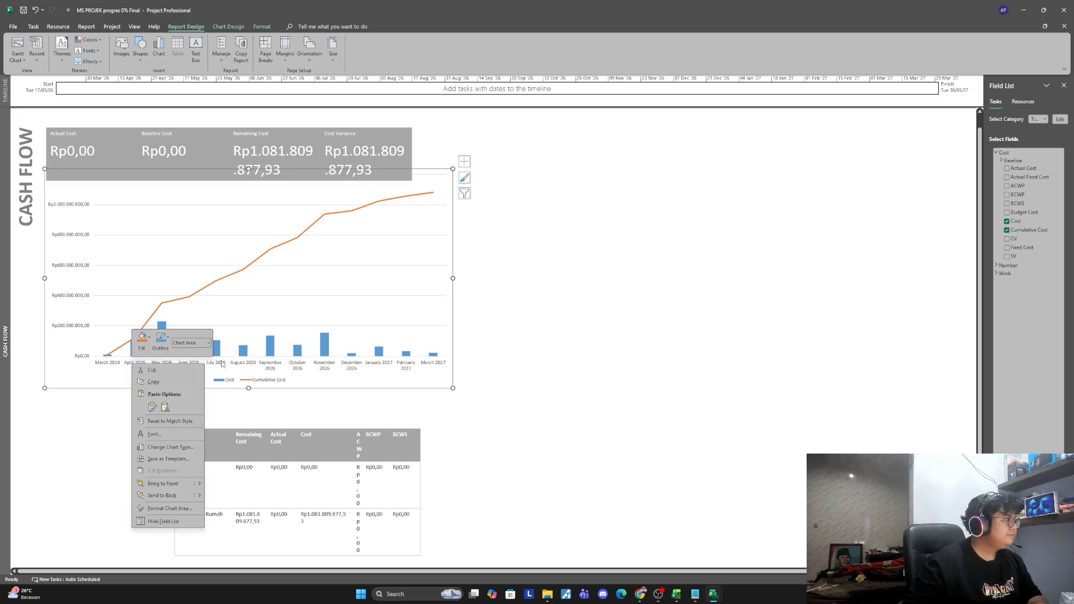
click(1060, 119)
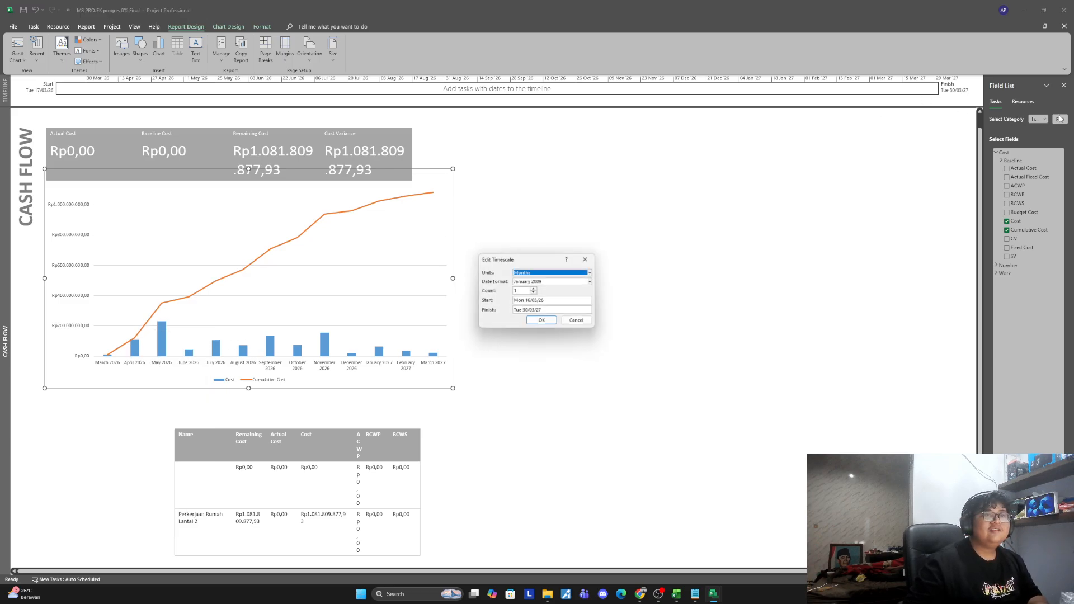
click(549, 275)
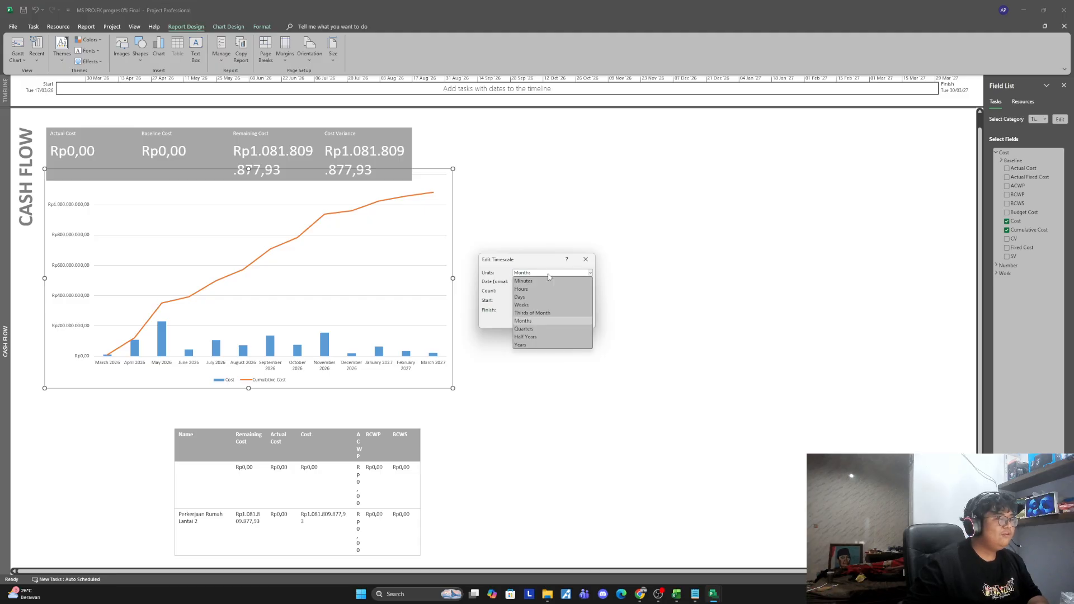
click(529, 307)
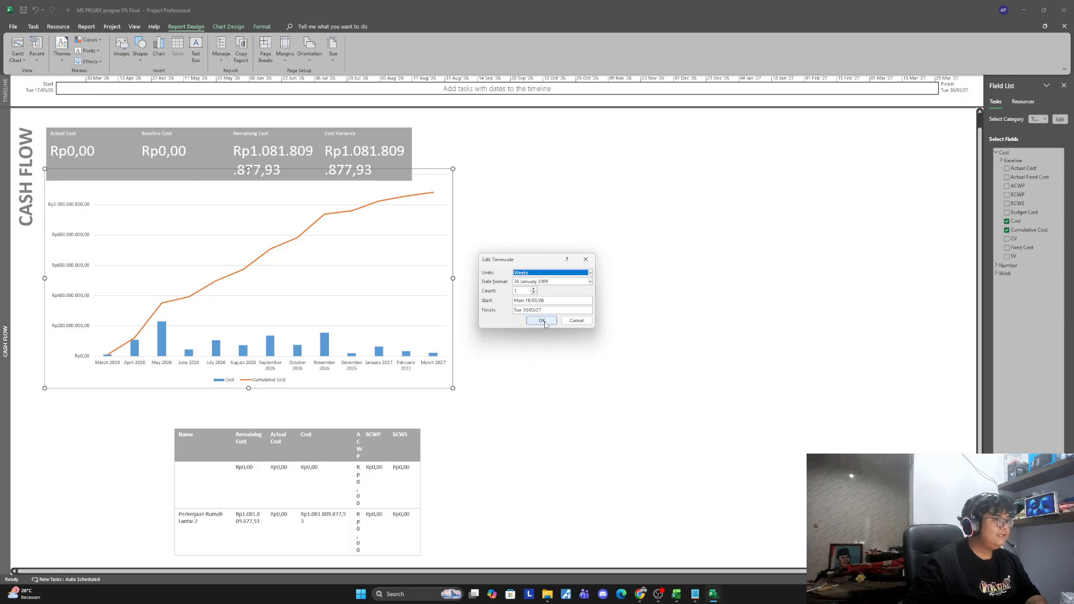
click(545, 324)
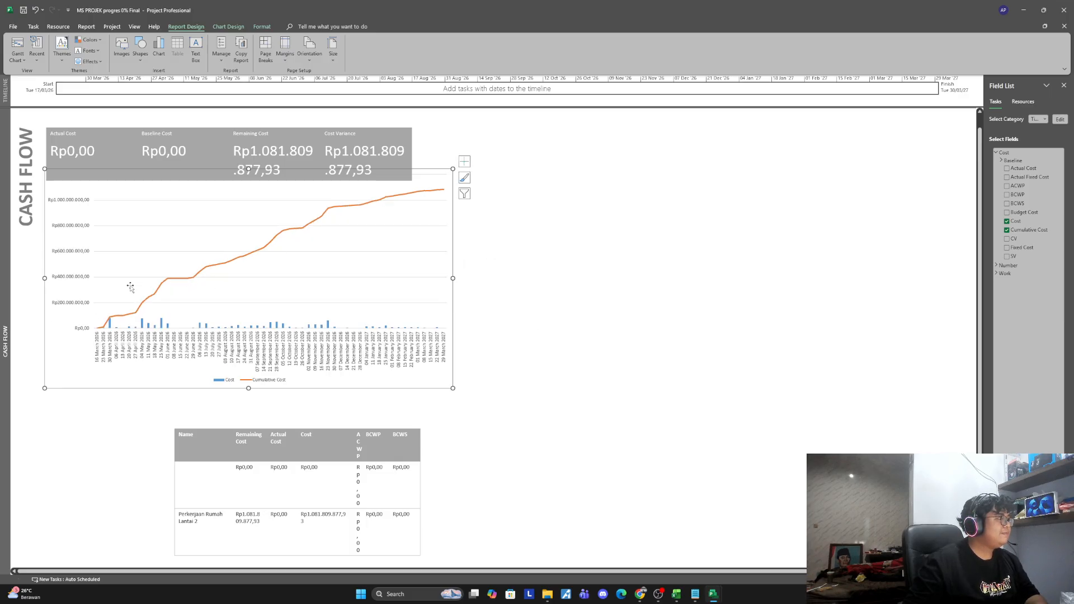
click(553, 284)
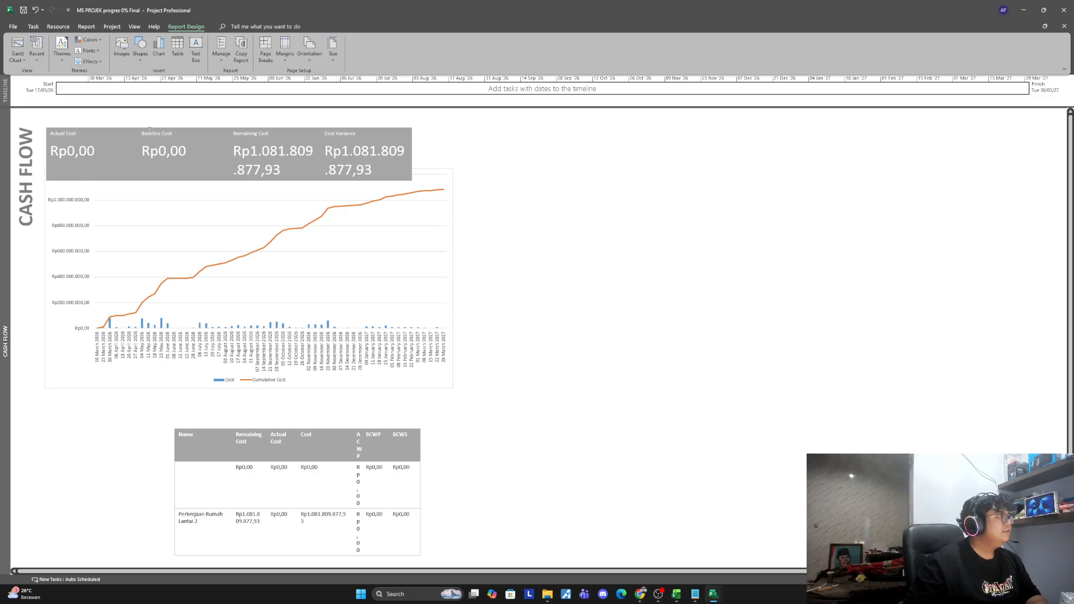
Step: Return to the Gantt Chart view and set A.1 Papan Nama to 100% complete
click(33, 27)
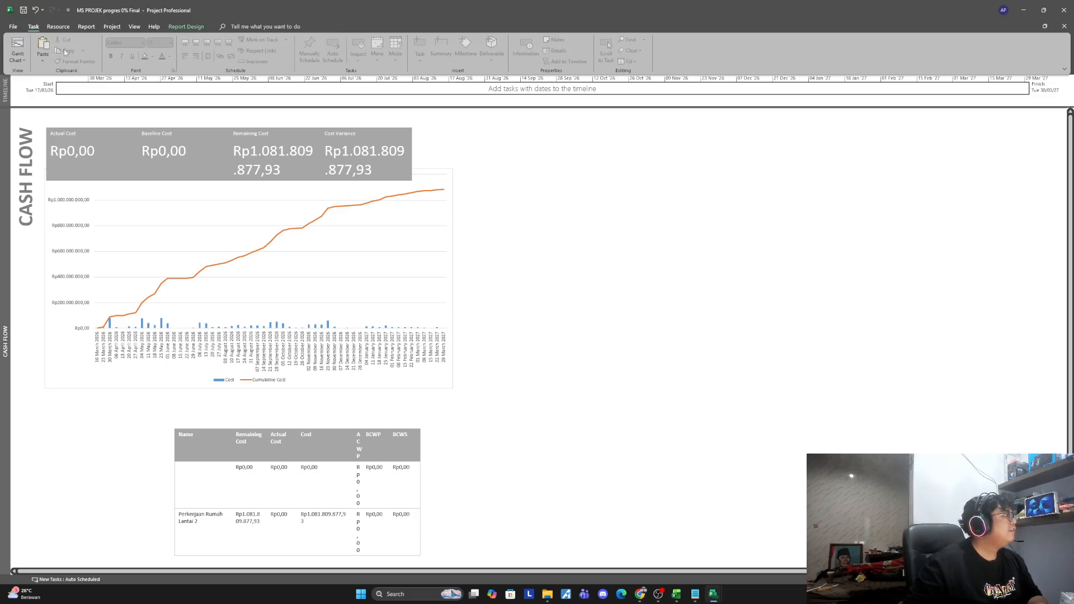
click(18, 50)
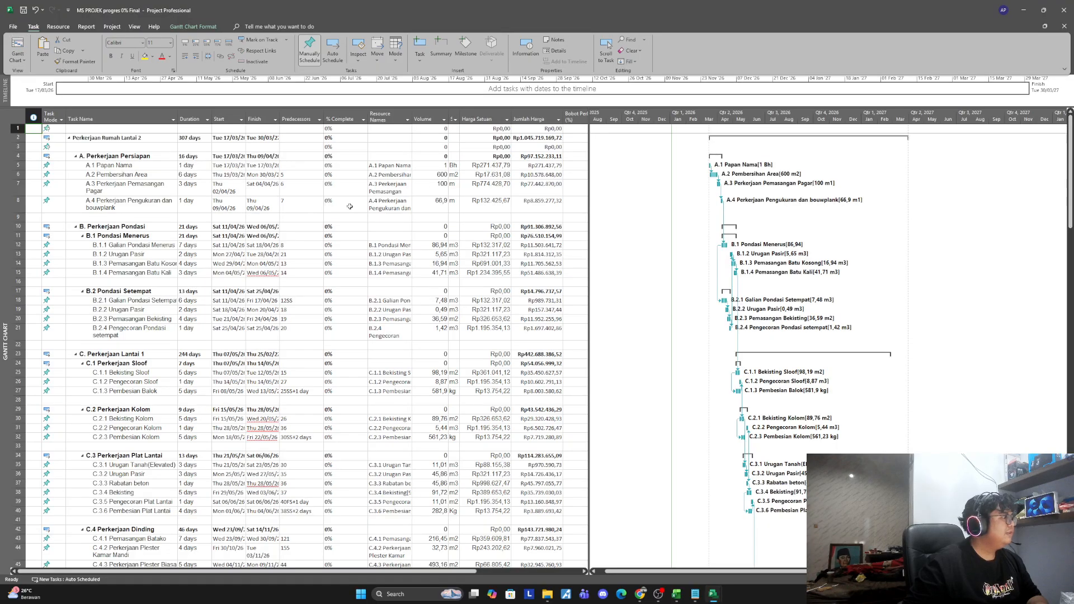
click(333, 140)
key(Down)
key(Down)
key(Down)
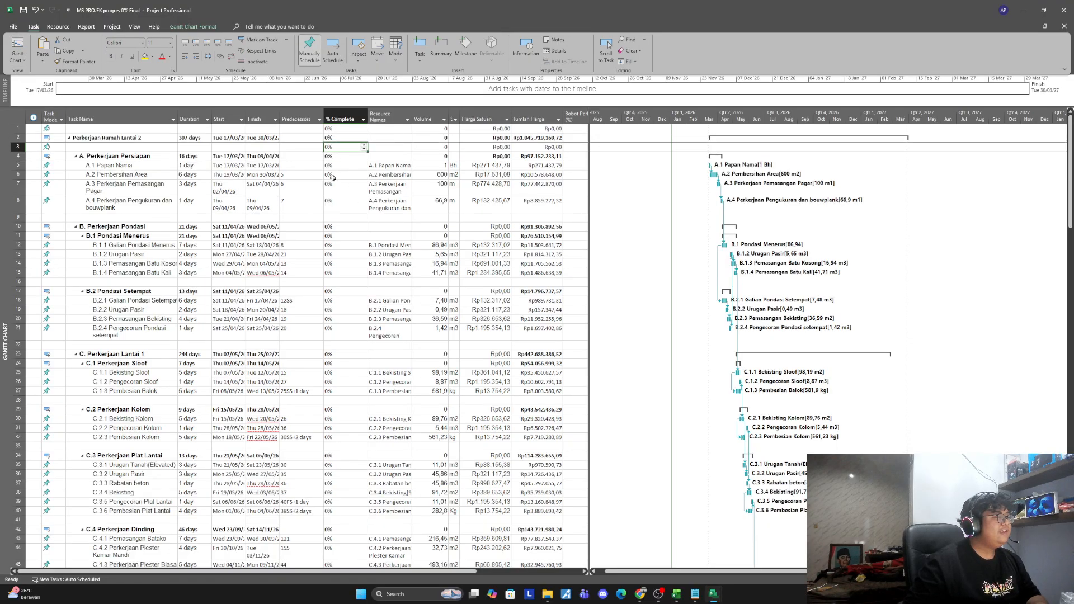
click(340, 183)
click(336, 166)
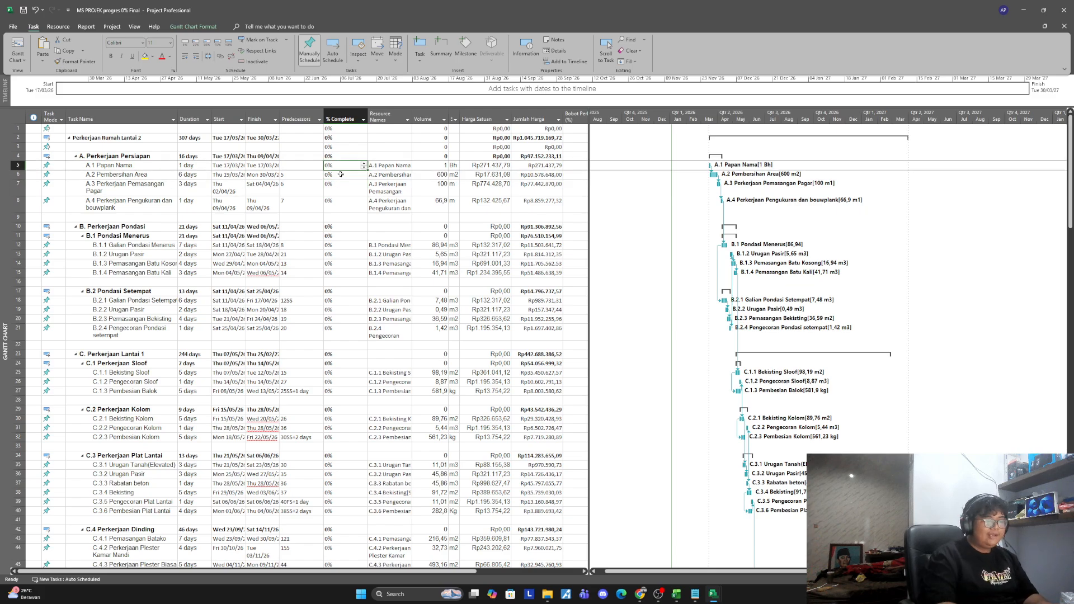
text(100)
key(Return)
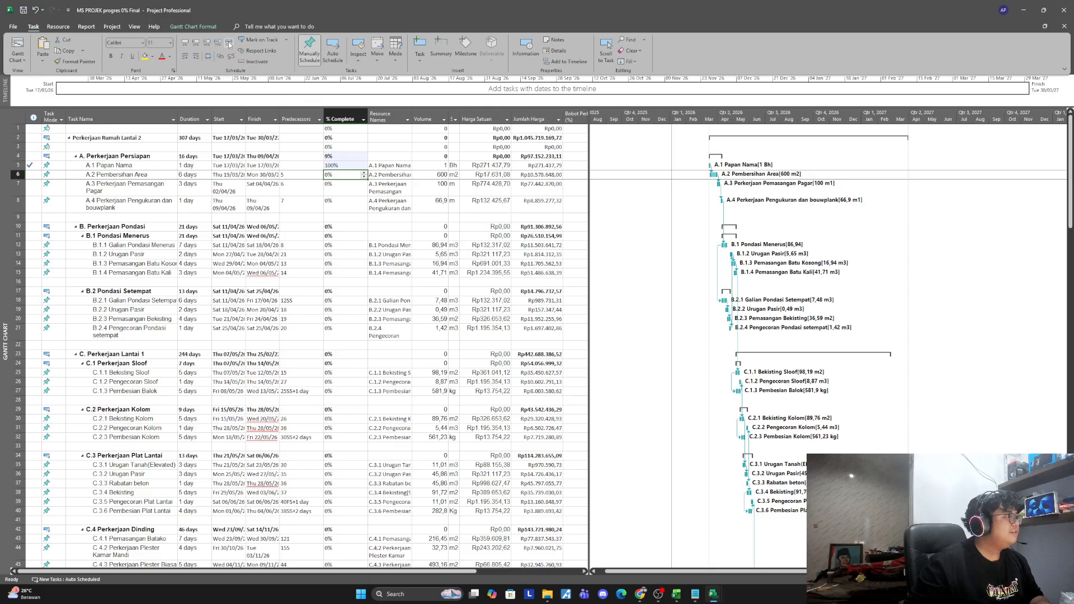
Step: Mark the remaining A. Perkerjaan Persiapan tasks, A.2 through A.4, as 100% complete
click(228, 43)
key(Down)
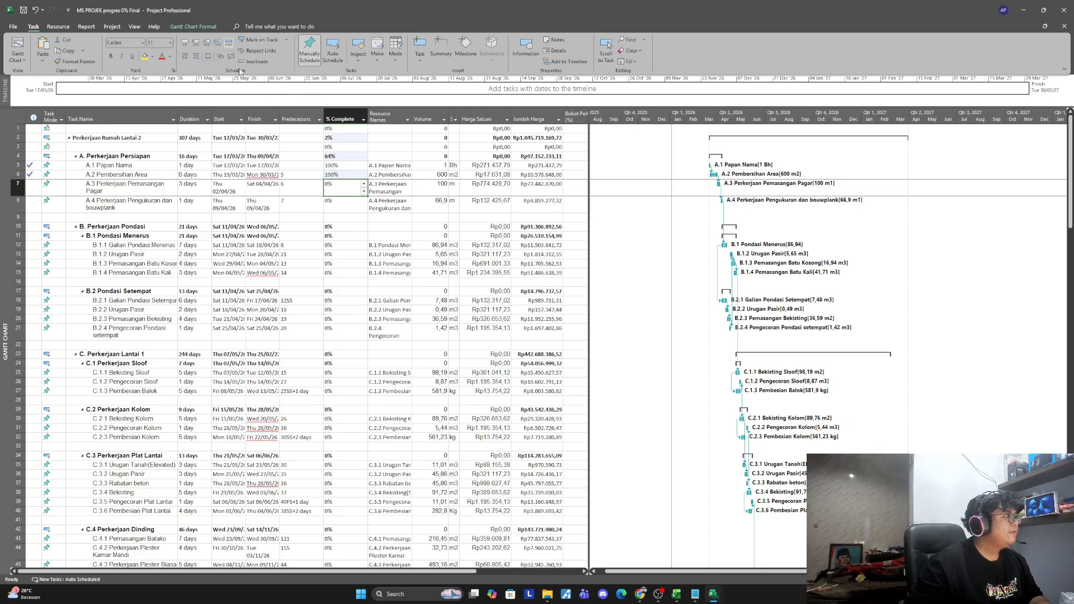
click(229, 44)
key(Down)
click(230, 45)
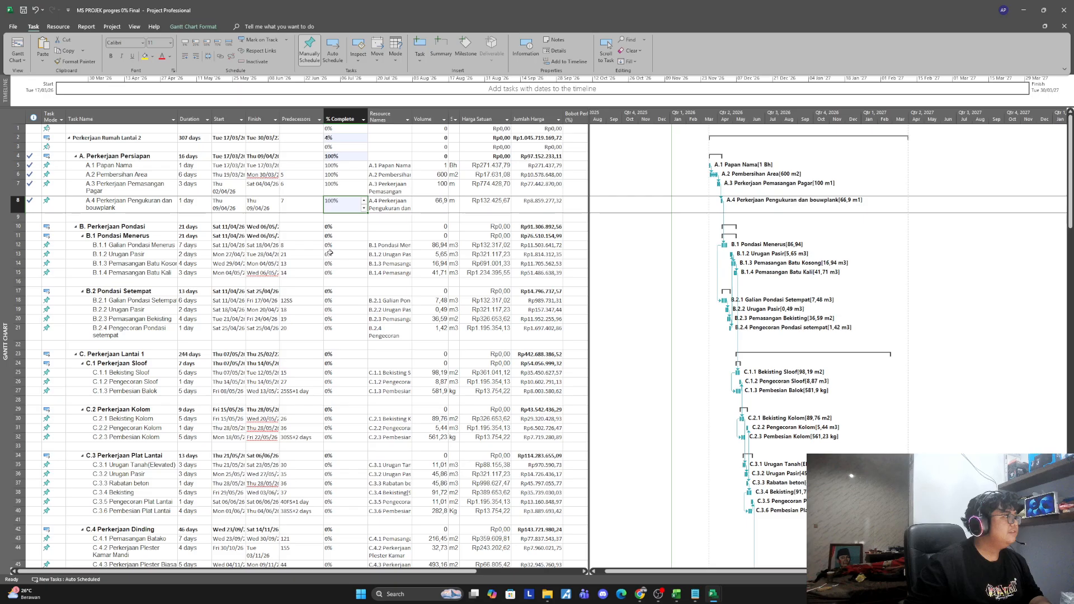
Step: Mark all tasks under B.1 Pondasi Menerus and B.2 Pondasi Setempat as 100% complete
drag(334, 244, 336, 273)
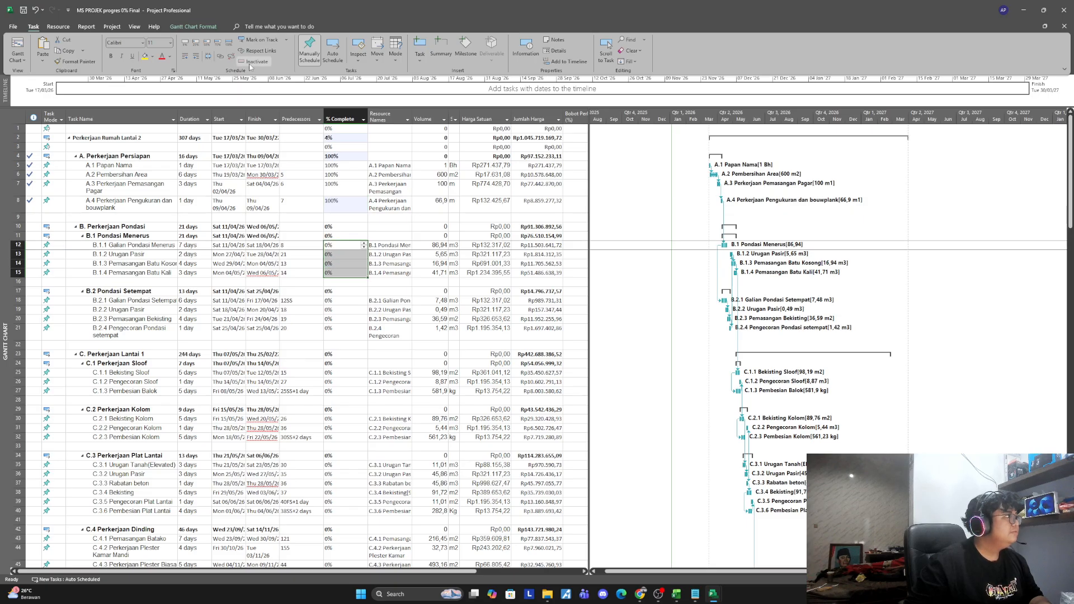
click(229, 44)
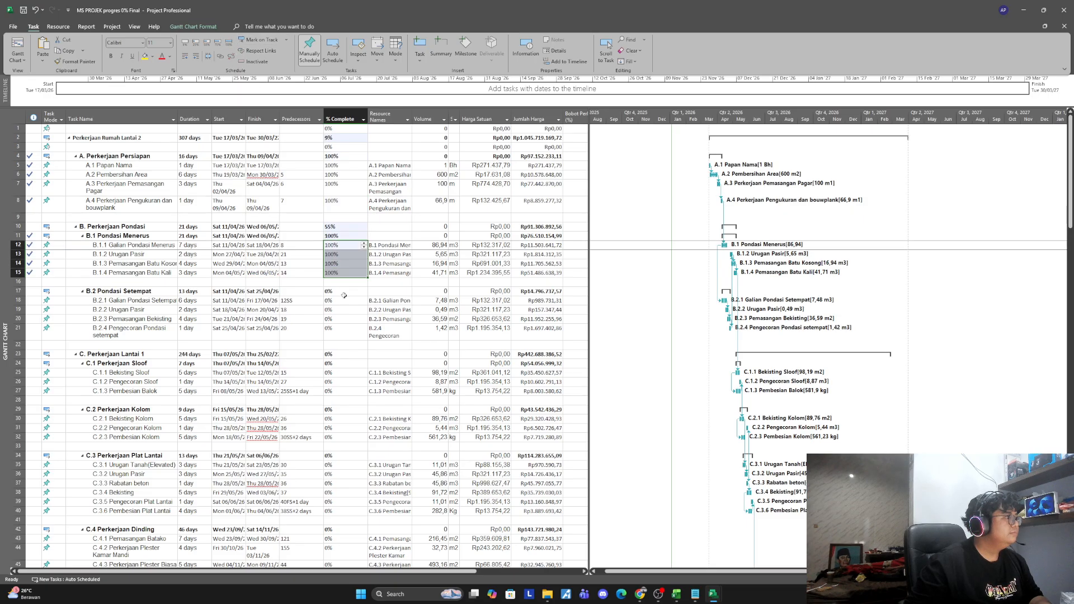
drag(334, 300, 339, 332)
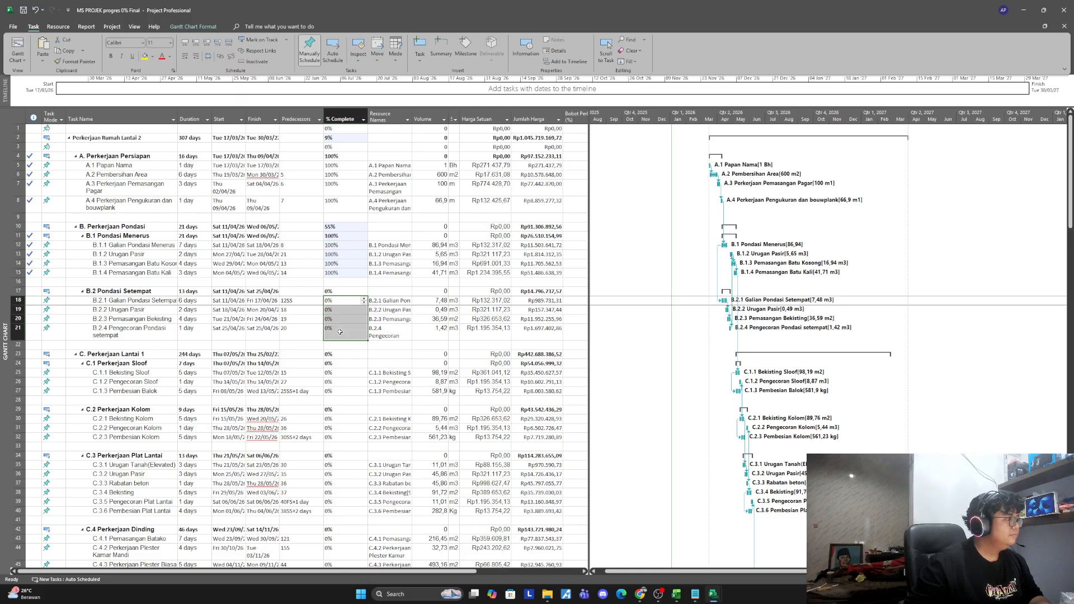
click(229, 43)
Step: Mark all tasks under C.1 Perkerjaan Sloof and C.2 Perkerjaan Kolom as 100% complete
scroll(343, 274, down, 3)
drag(336, 274, 338, 294)
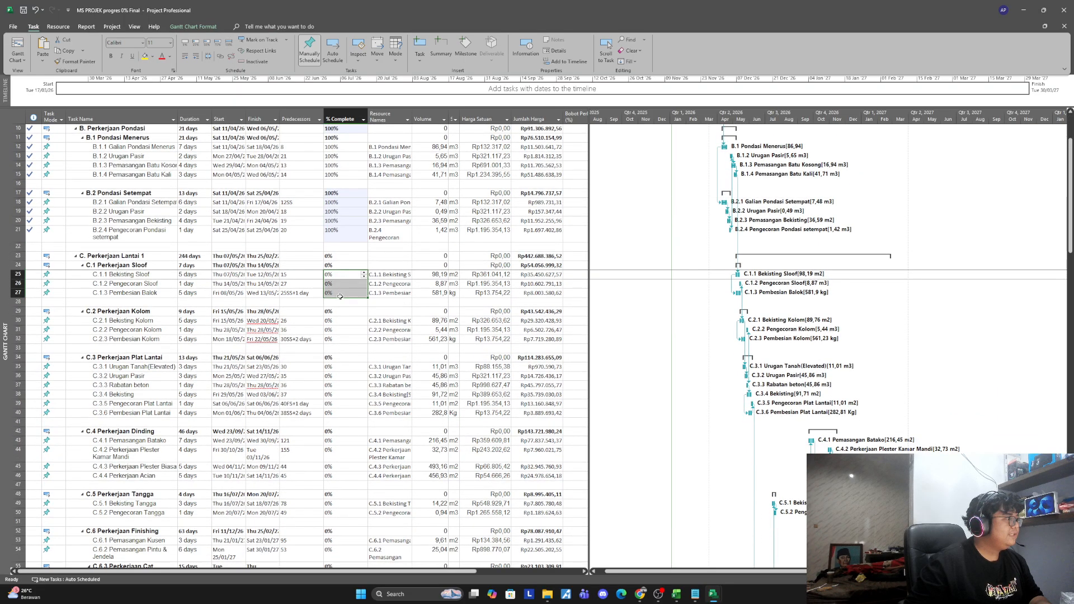
click(229, 43)
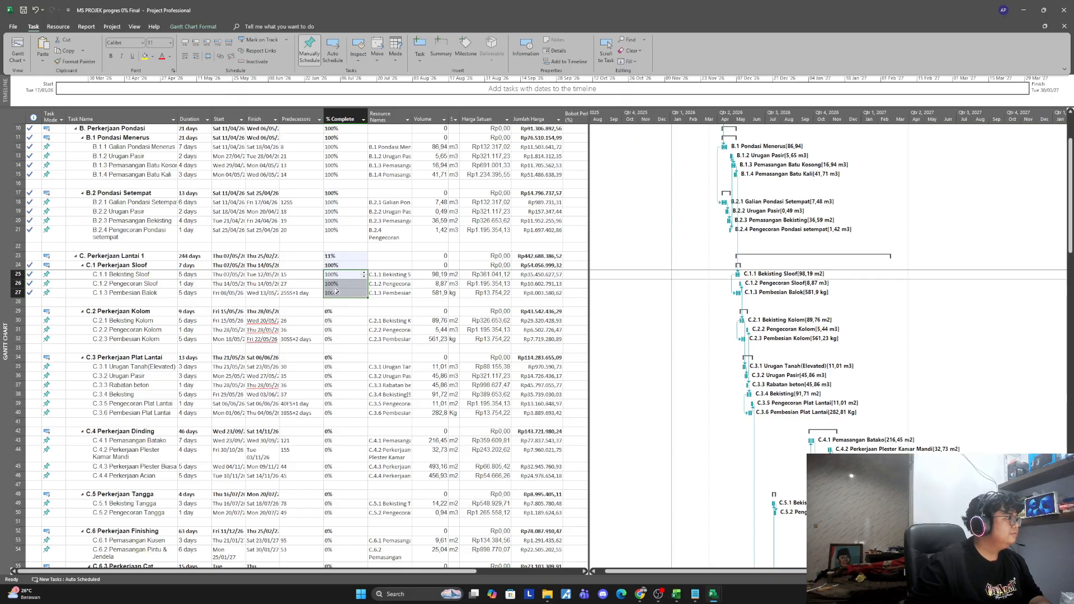
scroll(336, 292, up, 3)
scroll(341, 295, down, 4)
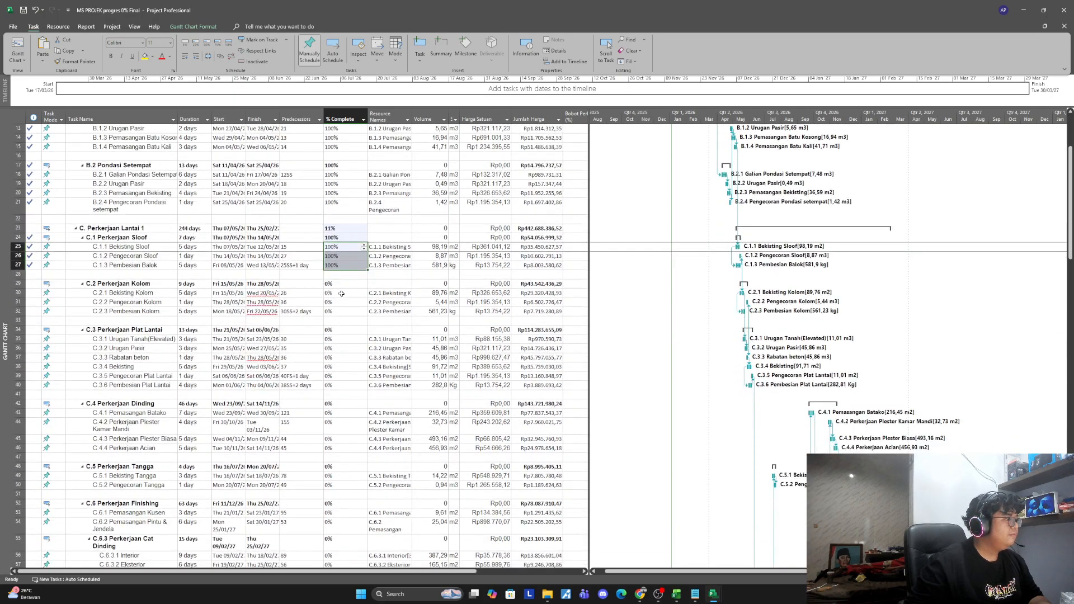
drag(341, 293, 339, 311)
click(229, 44)
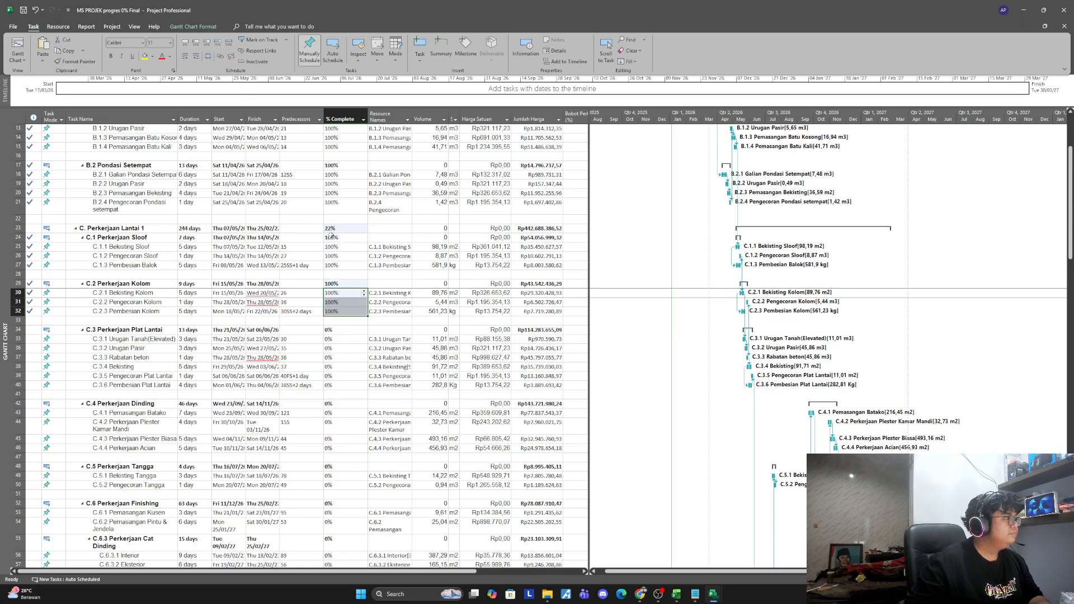
Step: Mark all six C.3 Perkerjaan Plat Lantai tasks, C.3.1 through C.3.6, as 100% complete
scroll(336, 269, up, 4)
scroll(367, 241, down, 3)
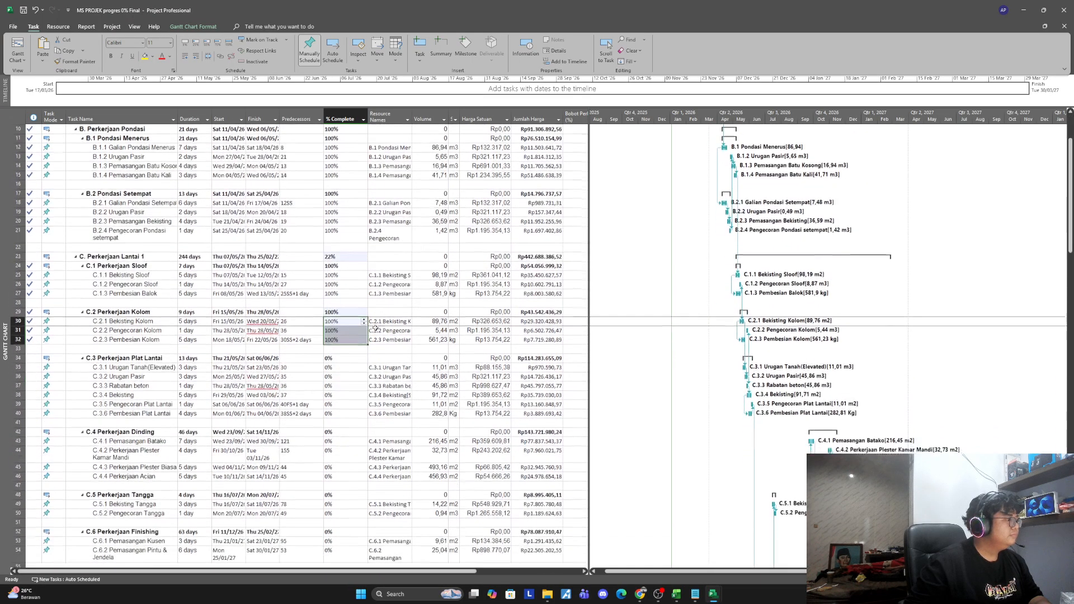
mouse_move(348, 367)
mouse_down()
mouse_move(347, 395)
mouse_move(347, 386)
mouse_up()
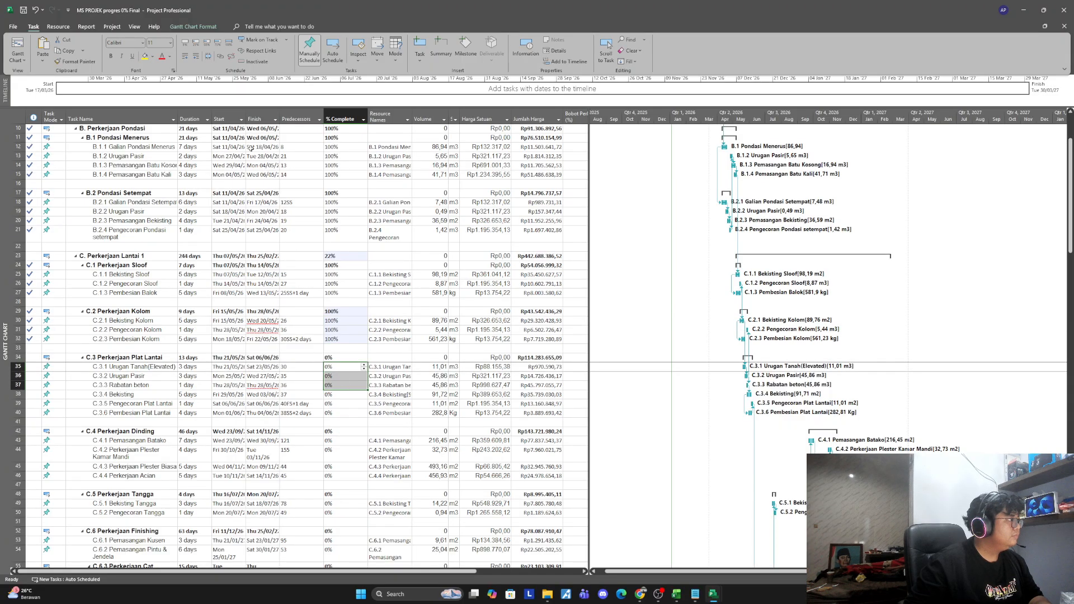
click(229, 42)
scroll(326, 332, up, 4)
scroll(326, 332, down, 5)
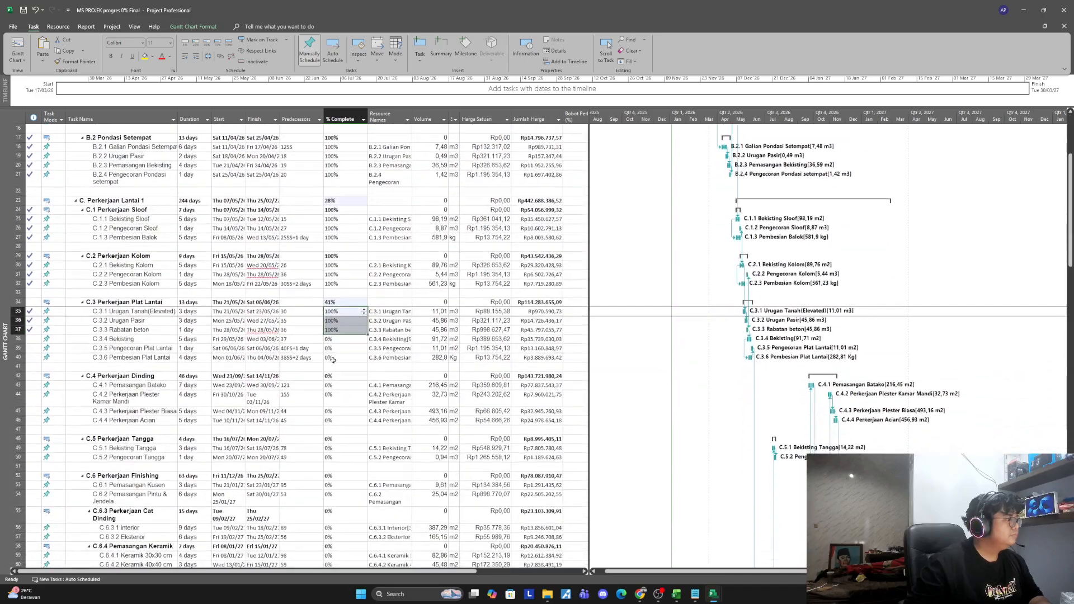
drag(330, 357, 330, 339)
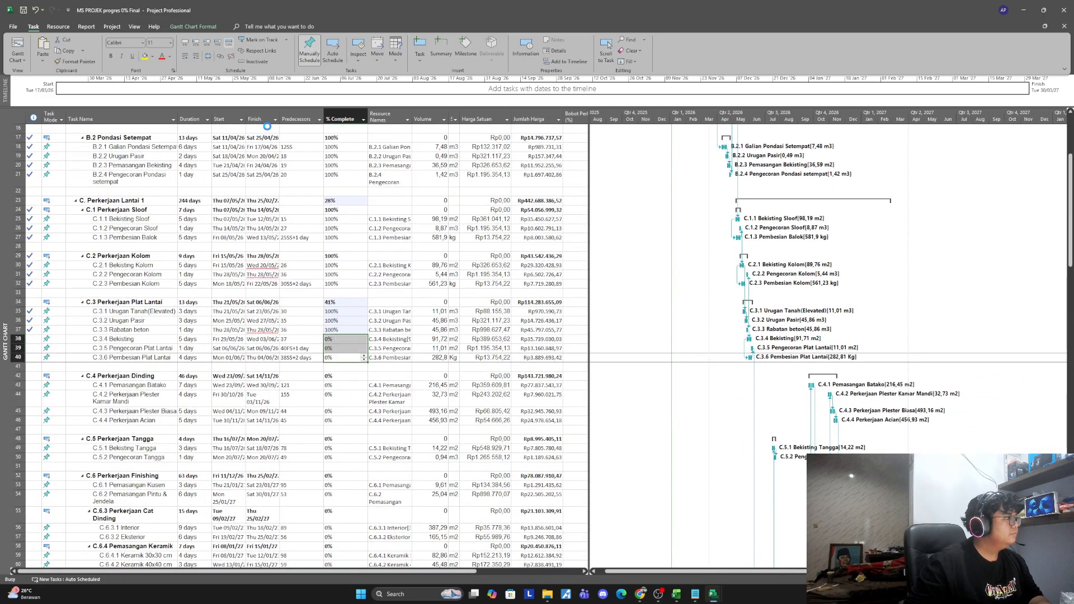
click(228, 44)
scroll(379, 465, up, 5)
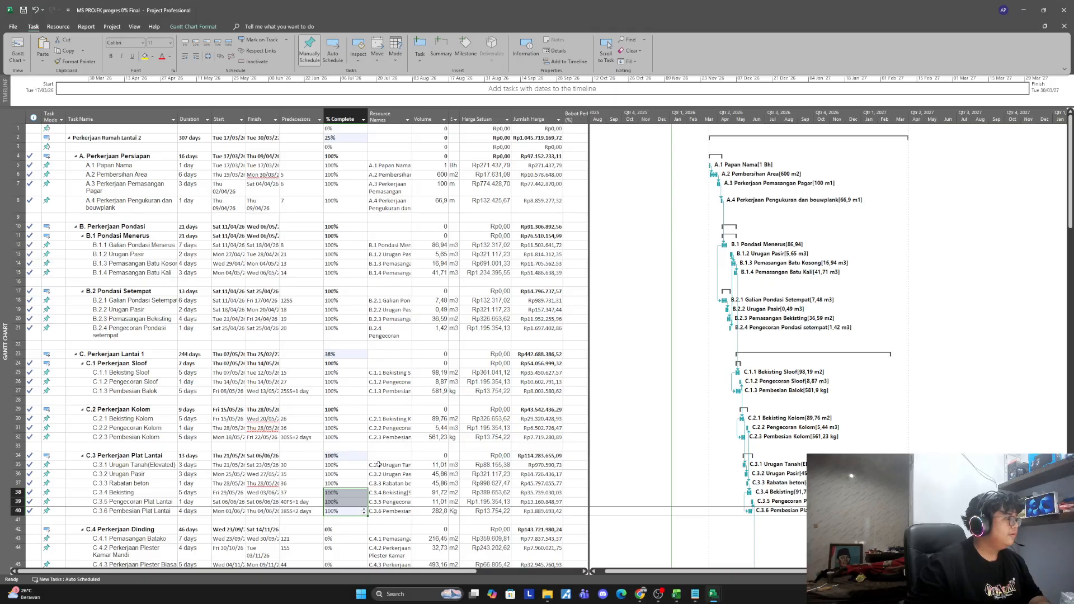
click(341, 399)
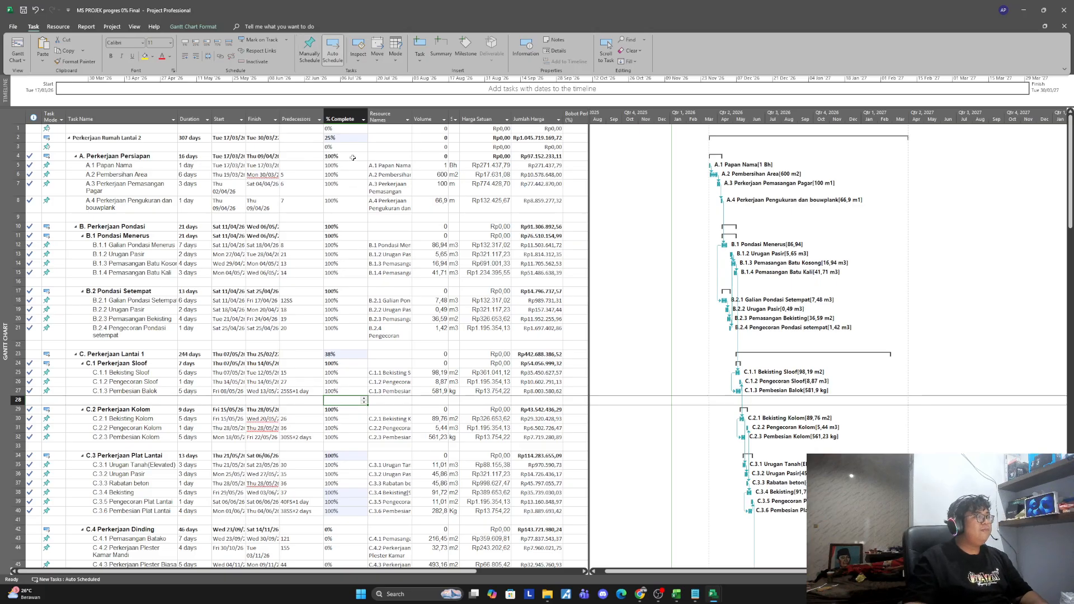
Step: Reopen the Cash Flow cost report for the project with the updated task progress
click(86, 26)
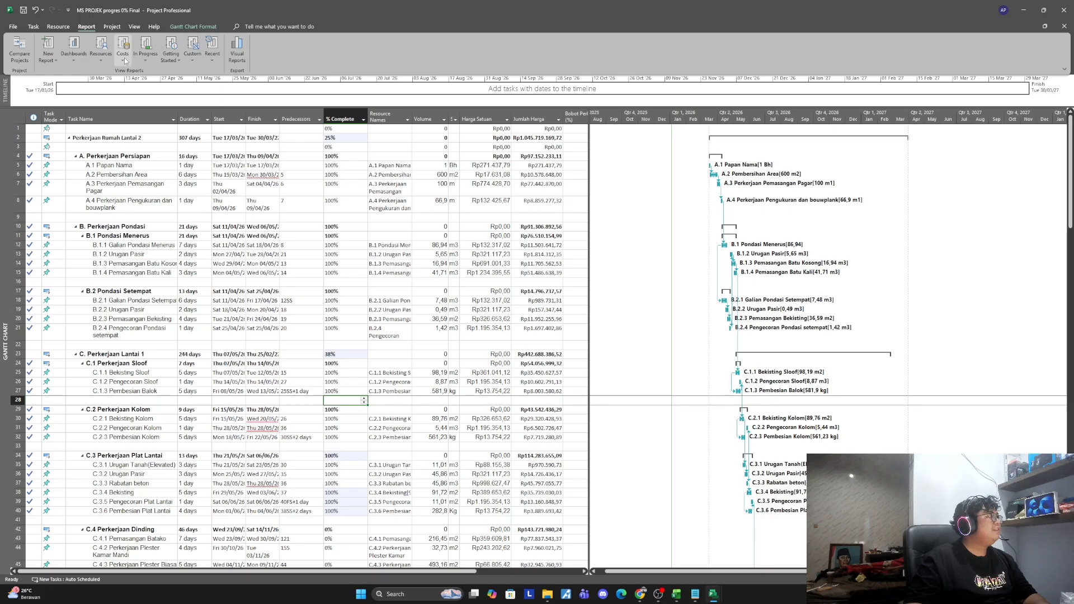
click(124, 60)
click(138, 76)
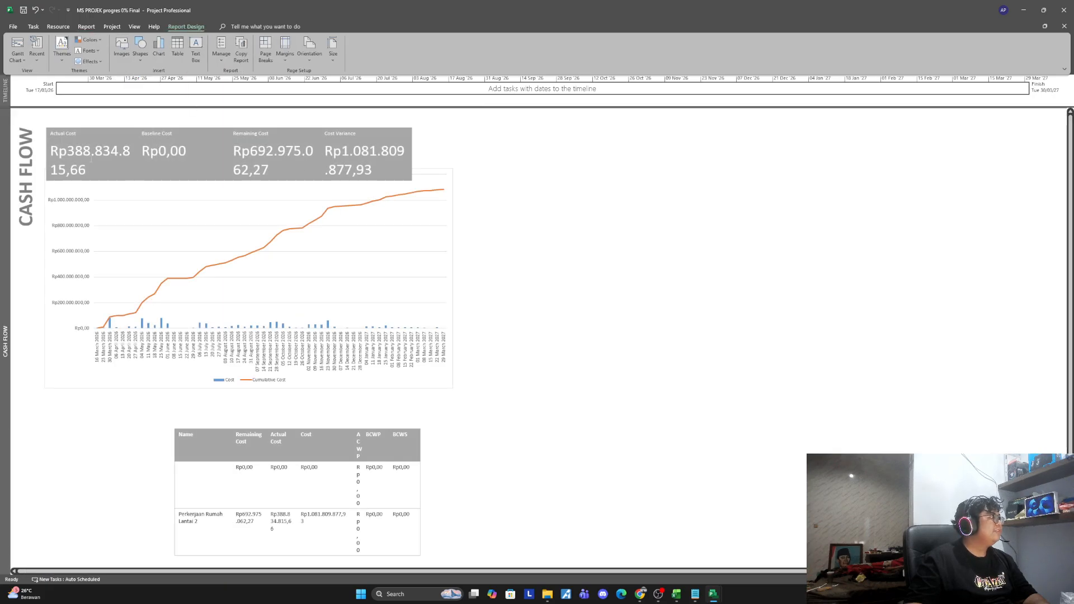